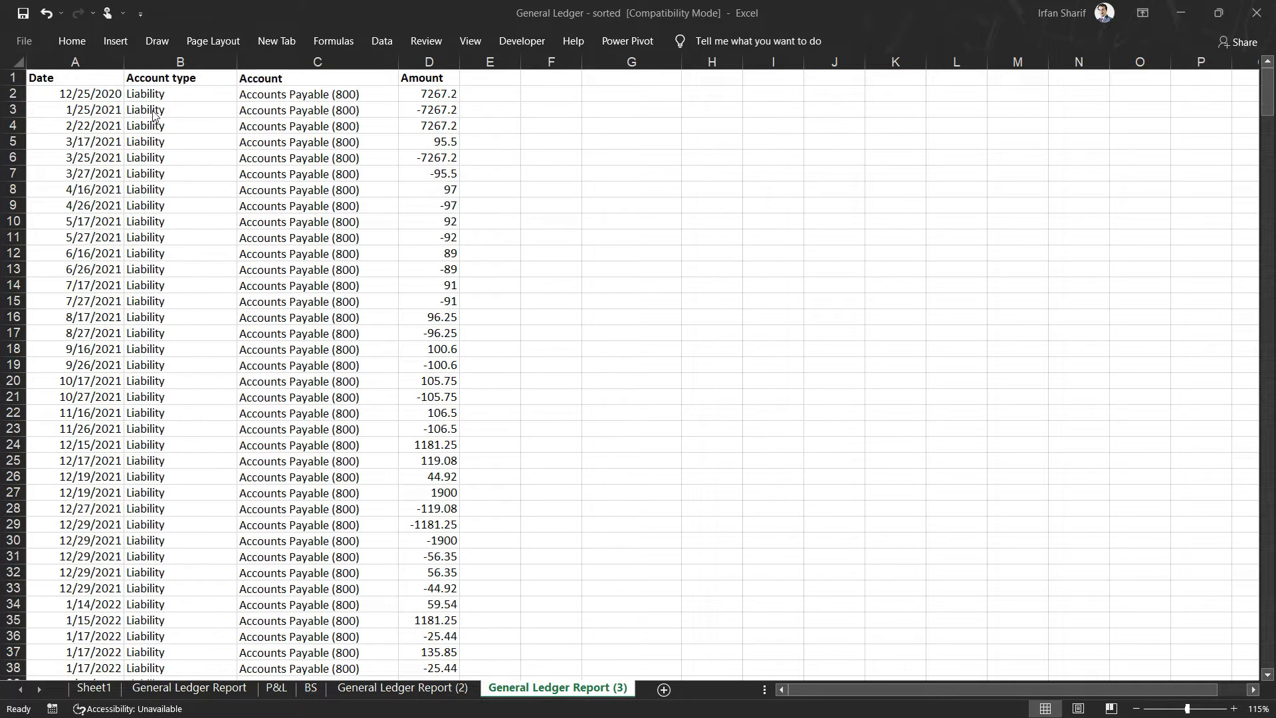
Step: Review the Date, Account type, Account and Amount columns of the cleaned ledger on the General Ledger Report (3) sheet
{"action": "left_click", "coordinate": [136, 83]}
{"action": "left_click", "coordinate": [103, 126]}
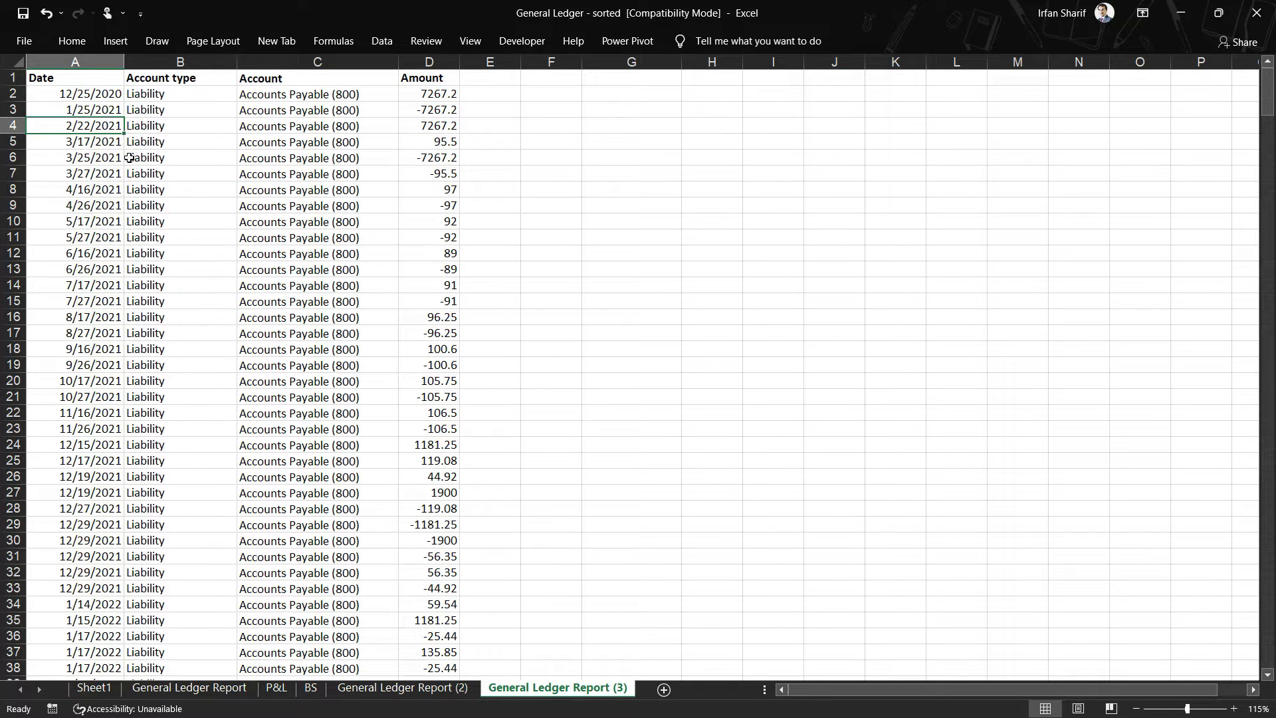
{"action": "left_click", "coordinate": [85, 97]}
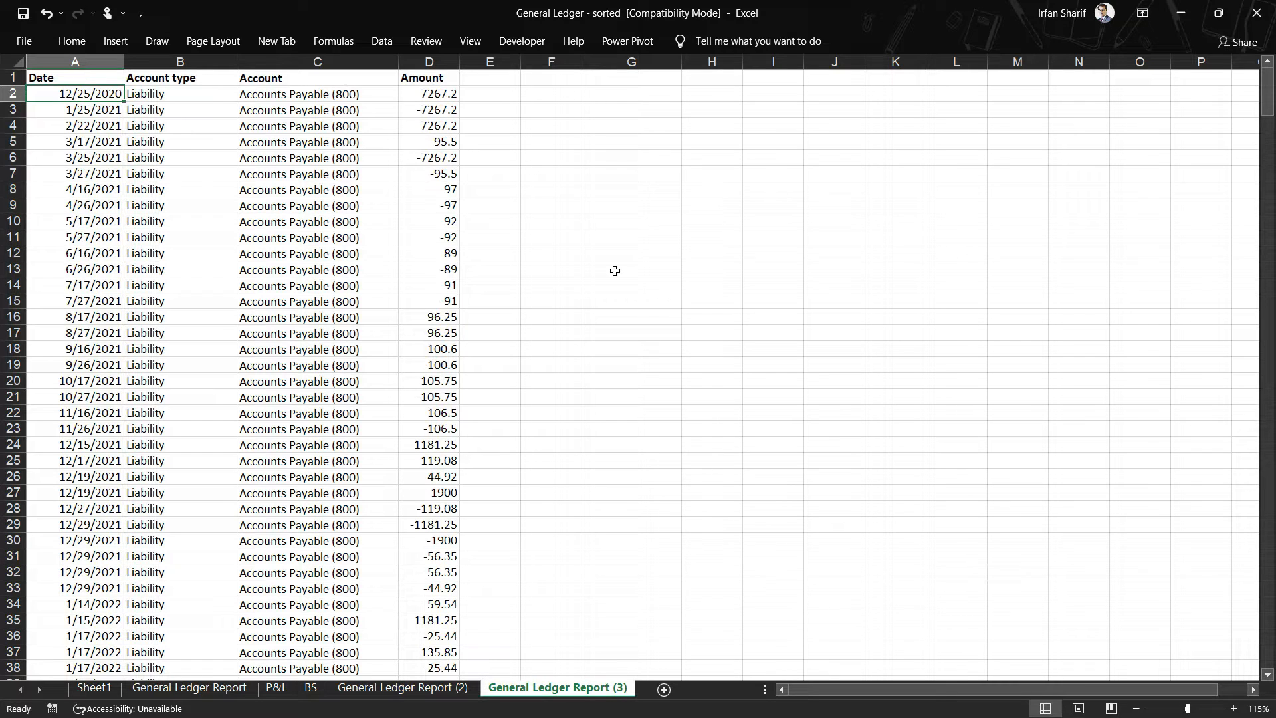
{"action": "key", "text": "Up"}
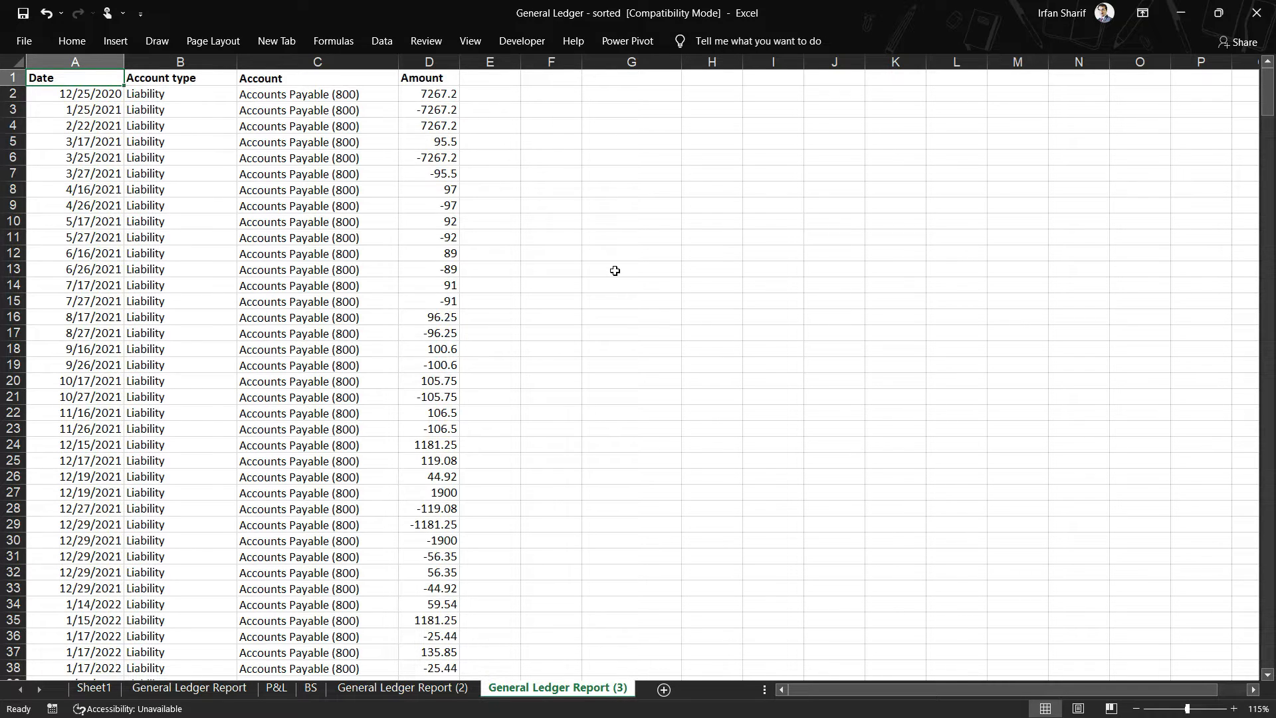
{"action": "key", "text": "Right"}
{"action": "key", "text": "Right"}
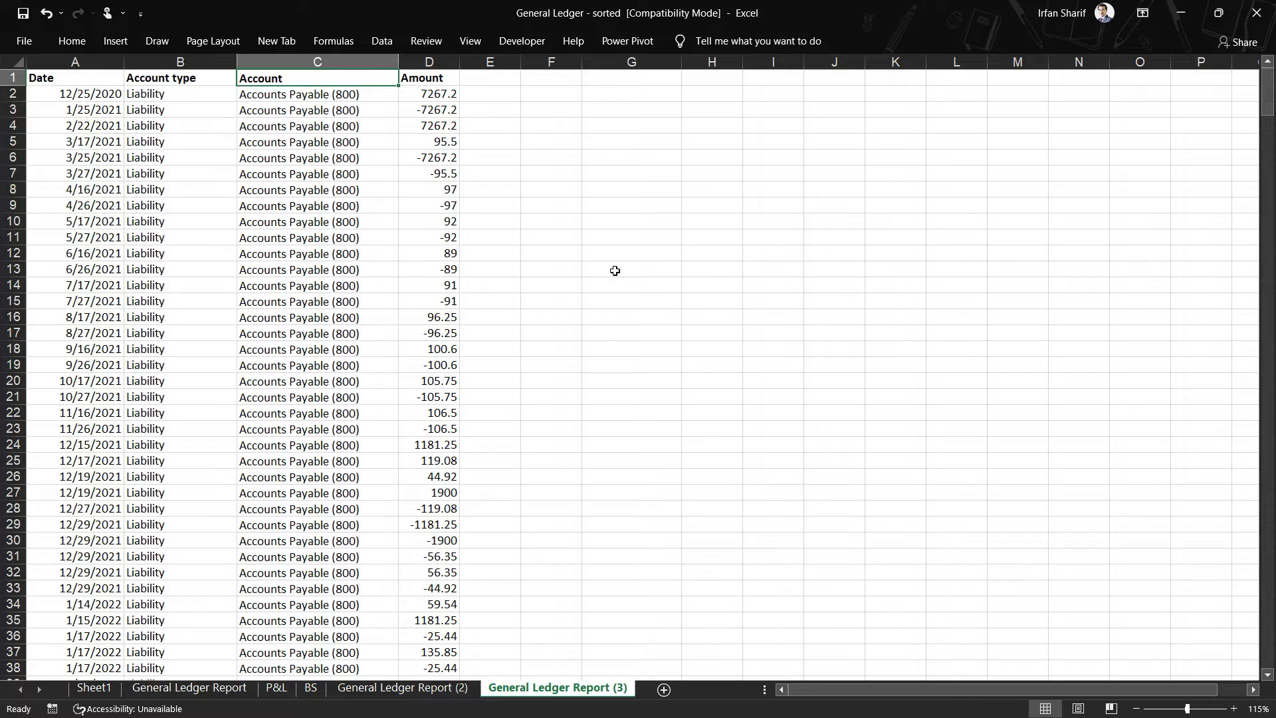
{"action": "key", "text": "Right"}
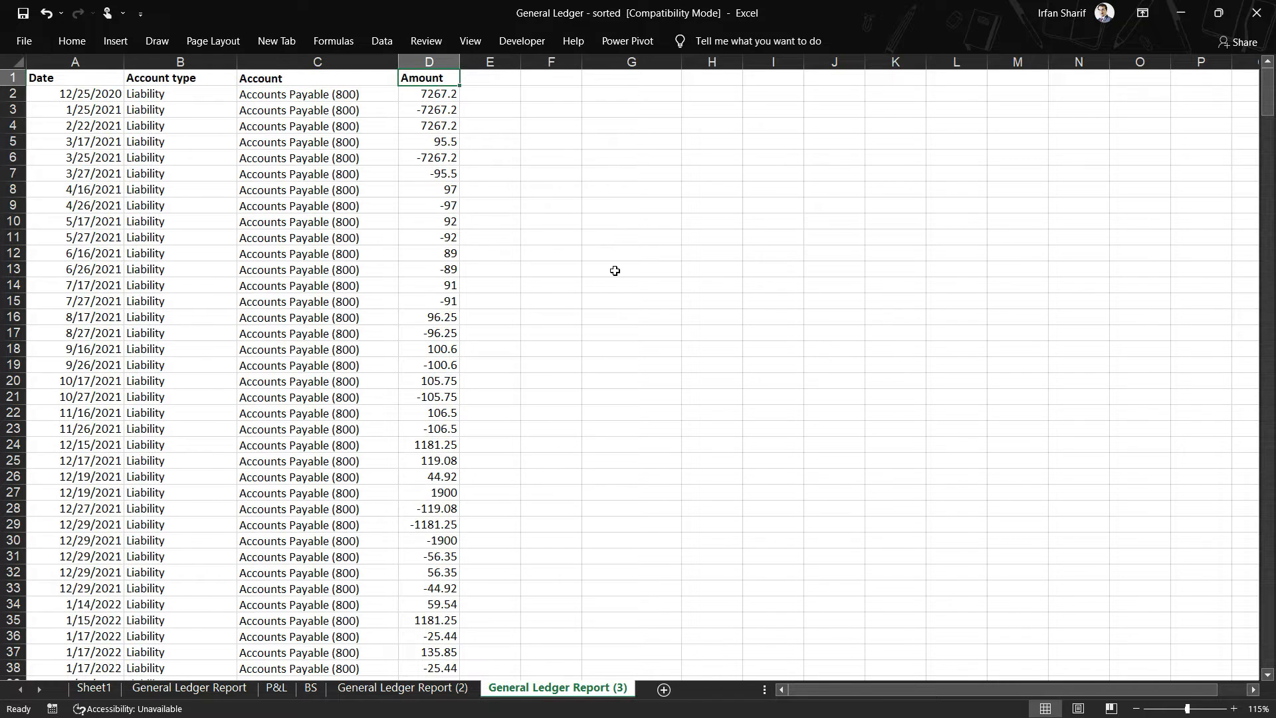
{"action": "key", "text": "Down"}
{"action": "key", "text": "Left"}
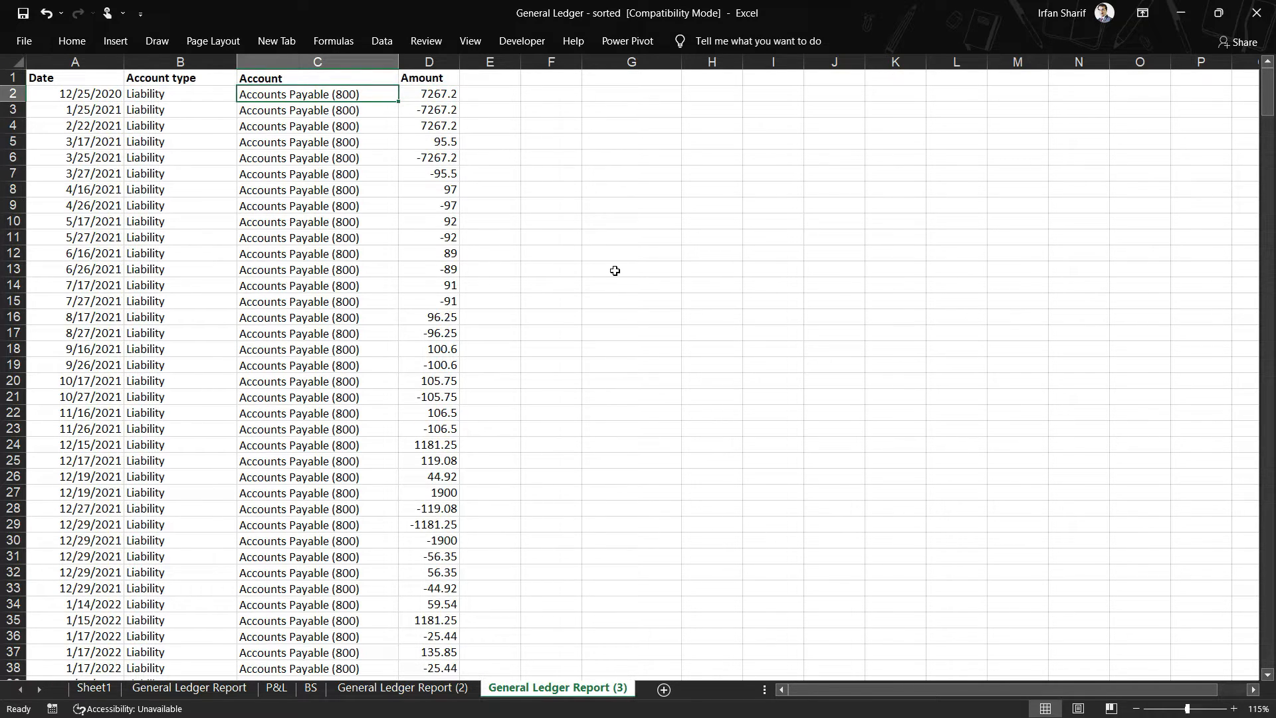
{"action": "key", "text": "Left"}
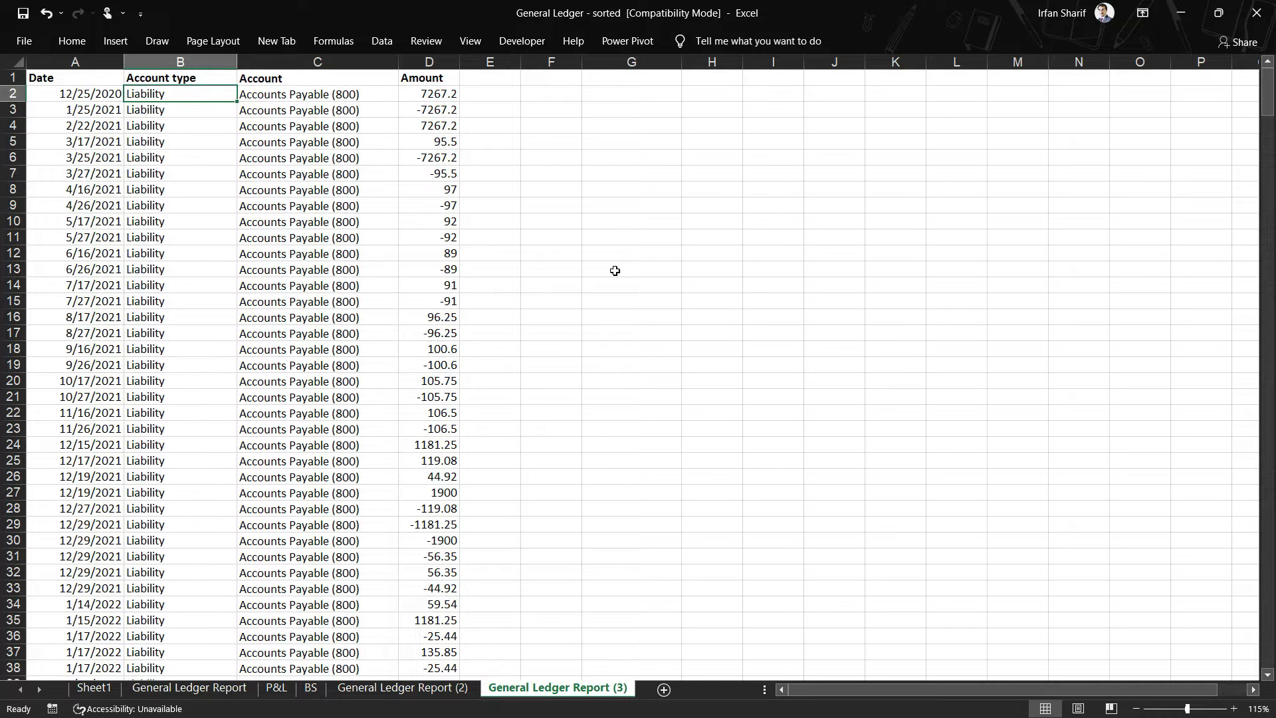
{"action": "key", "text": "Right"}
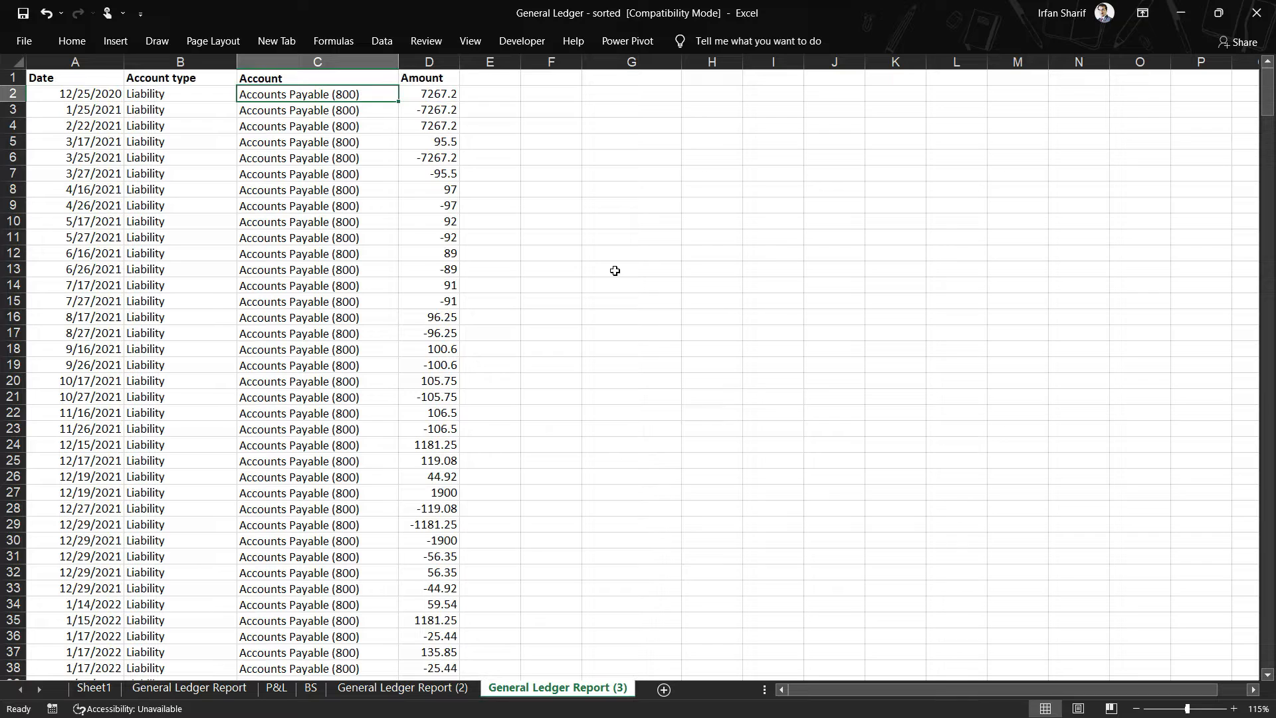
{"action": "key", "text": "Left"}
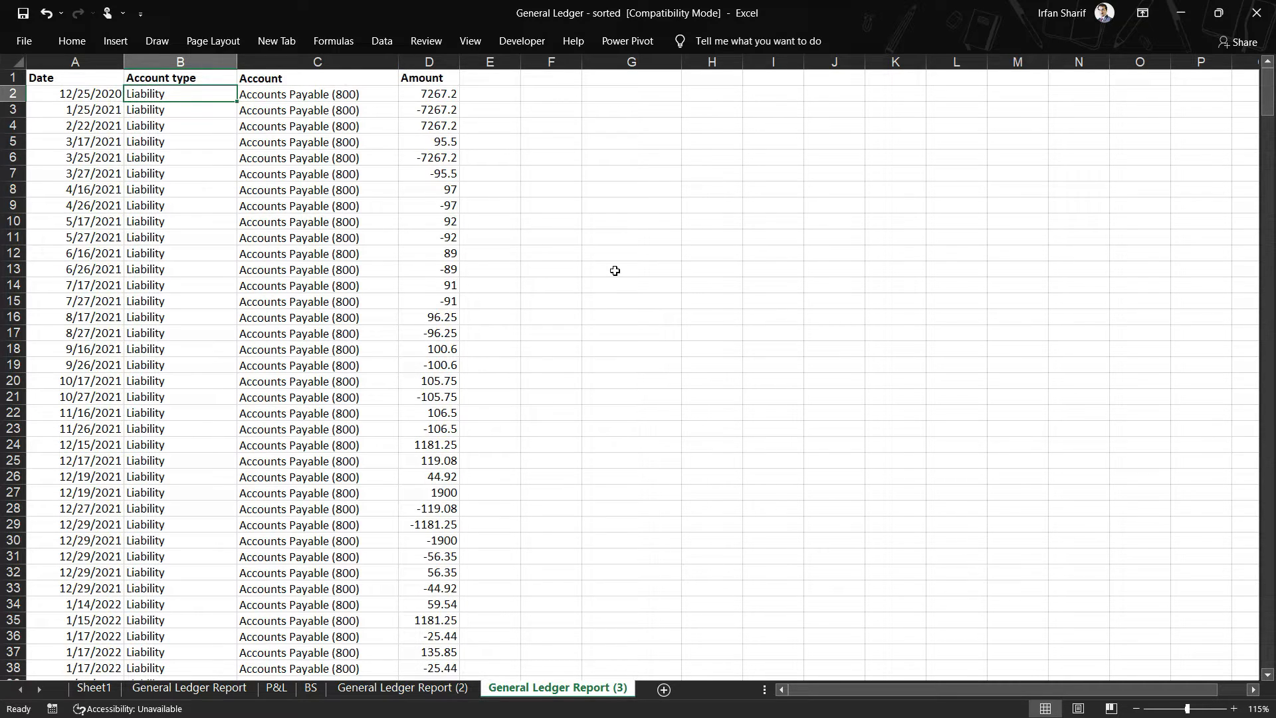
{"action": "left_click", "coordinate": [433, 113]}
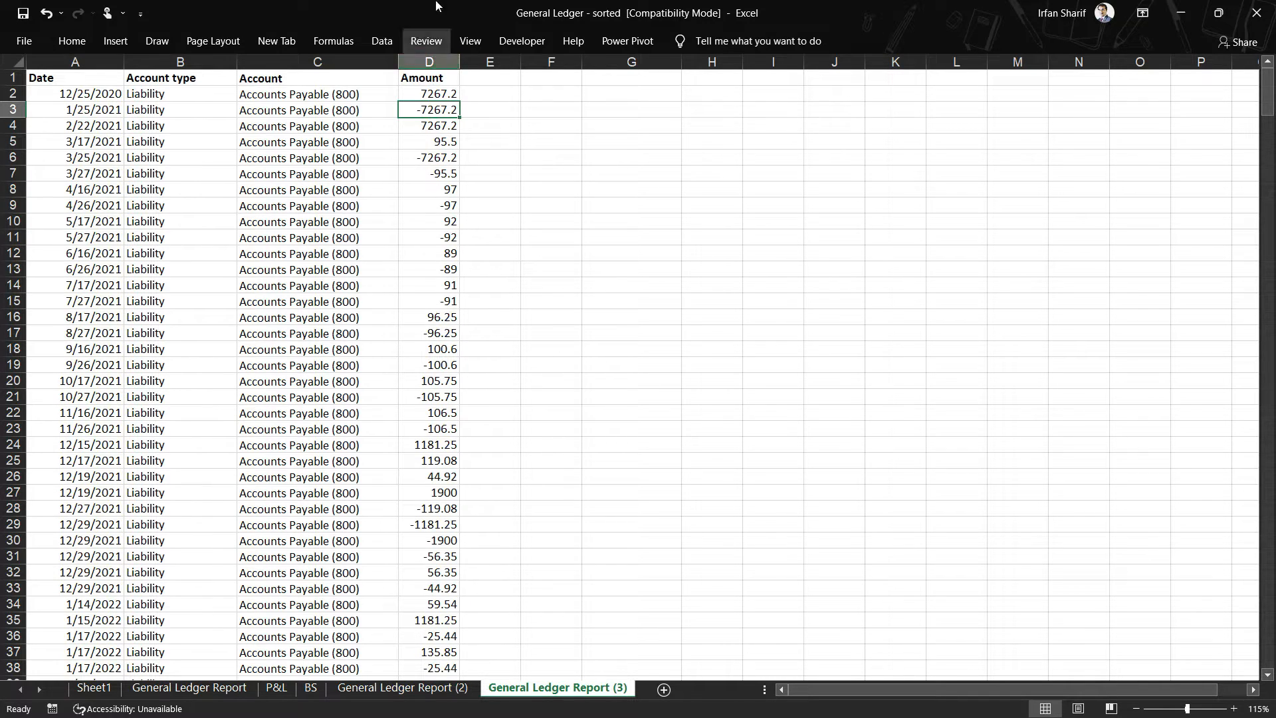
{"action": "left_click", "coordinate": [84, 156]}
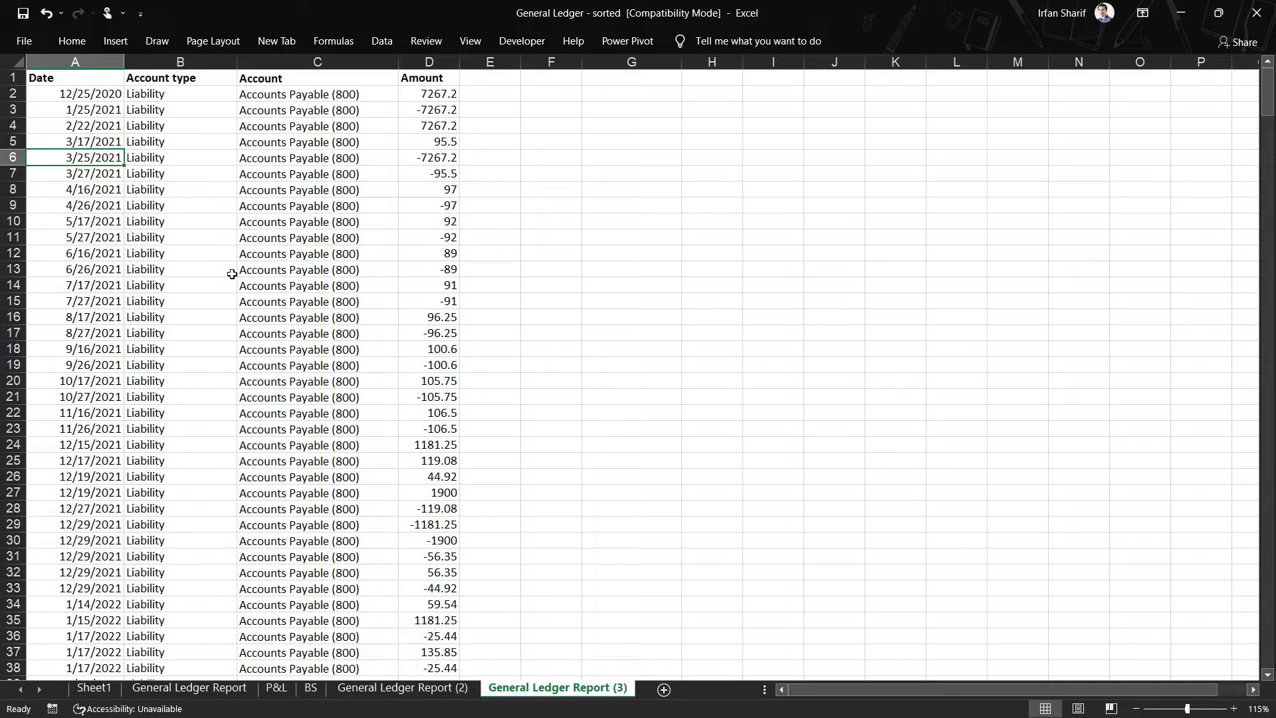
Step: Switch to the General Ledger workbook that holds the raw, unsorted report
{"action": "key", "text": "alt+Tab"}
{"action": "key", "text": "Tab"}
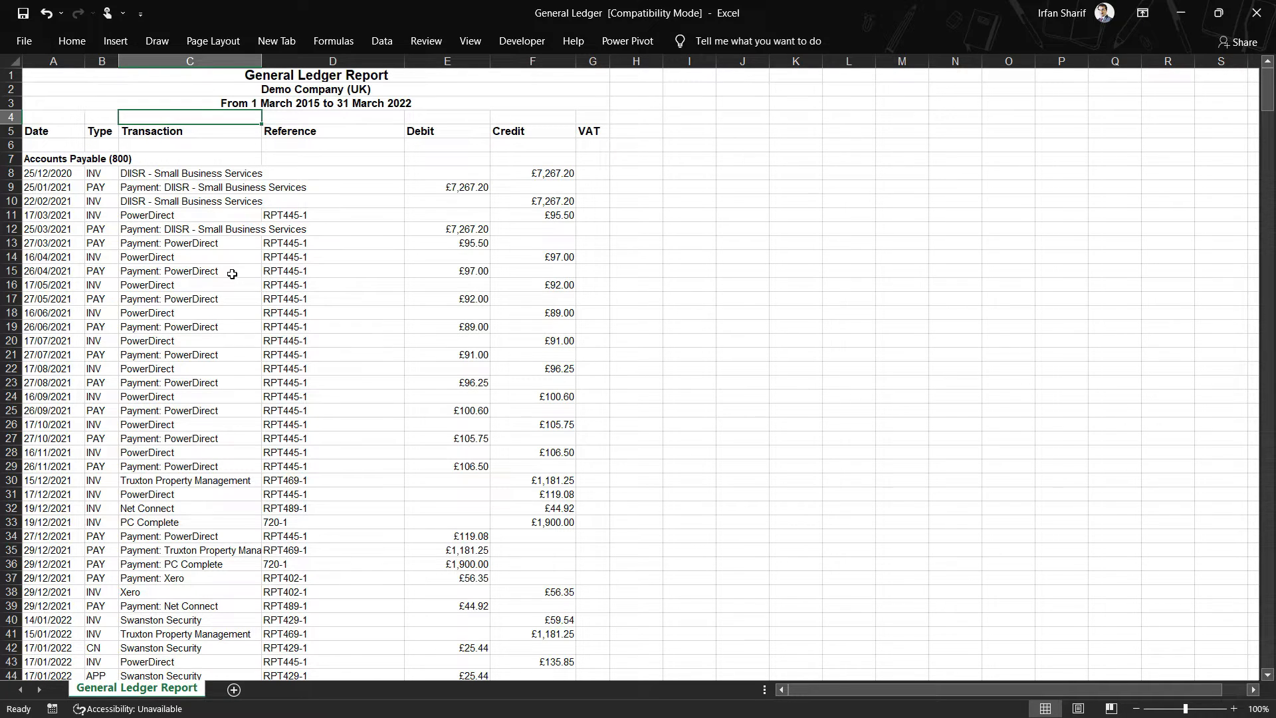
{"action": "key", "text": "Down"}
{"action": "key", "text": "Down"}
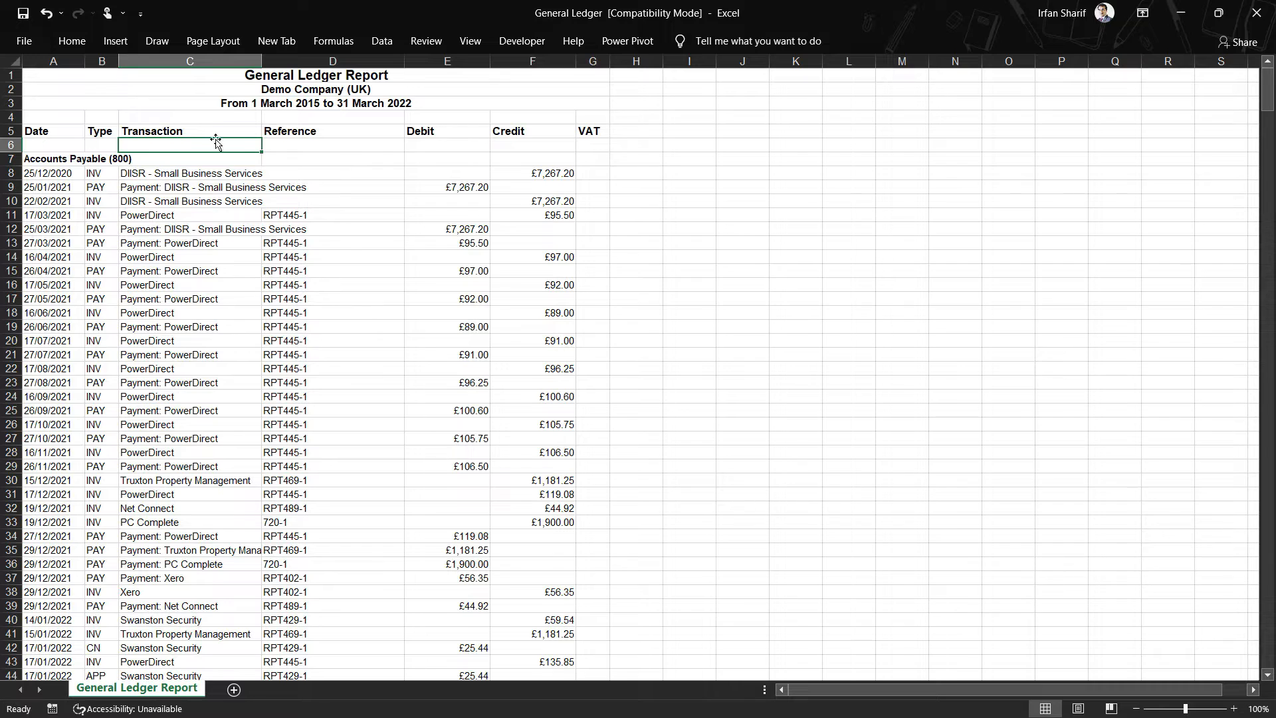
{"action": "left_click", "coordinate": [232, 186]}
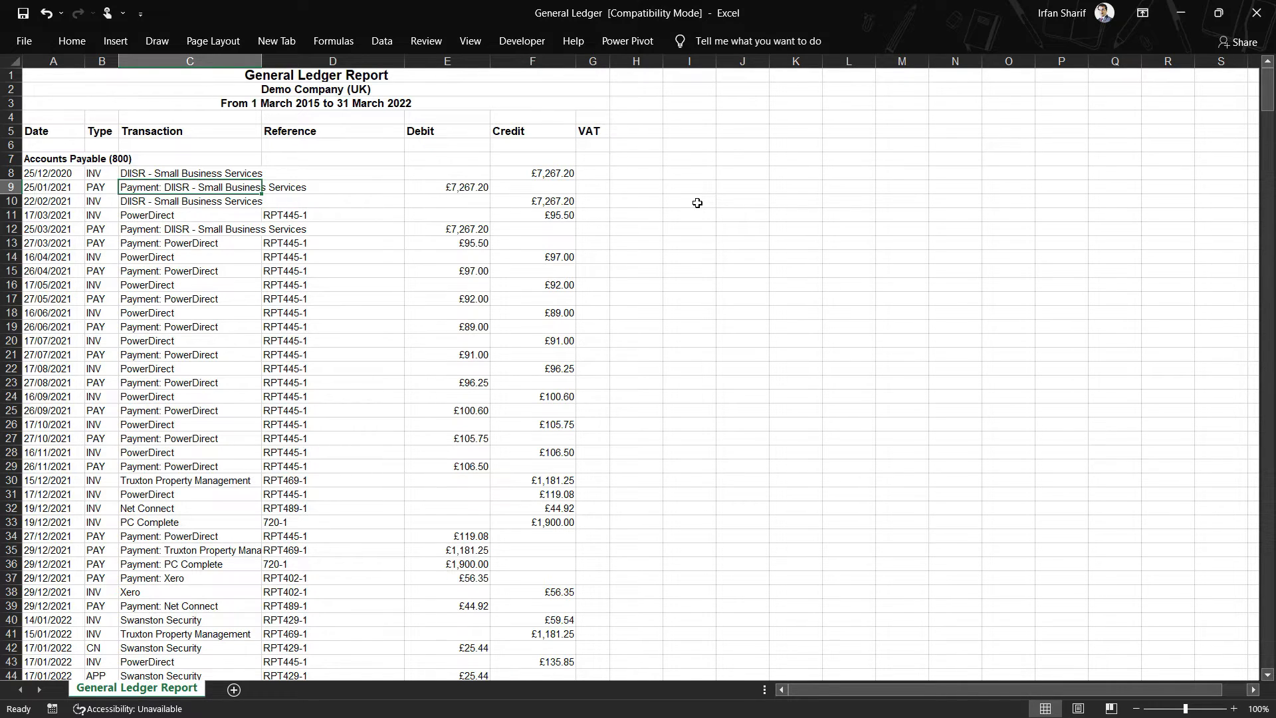
Step: Examine how the raw report splits transactions into account sections with total and net movement rows, down to the Business Bank Account section
{"action": "key", "text": "Page_Down"}
{"action": "key", "text": "Page_Down"}
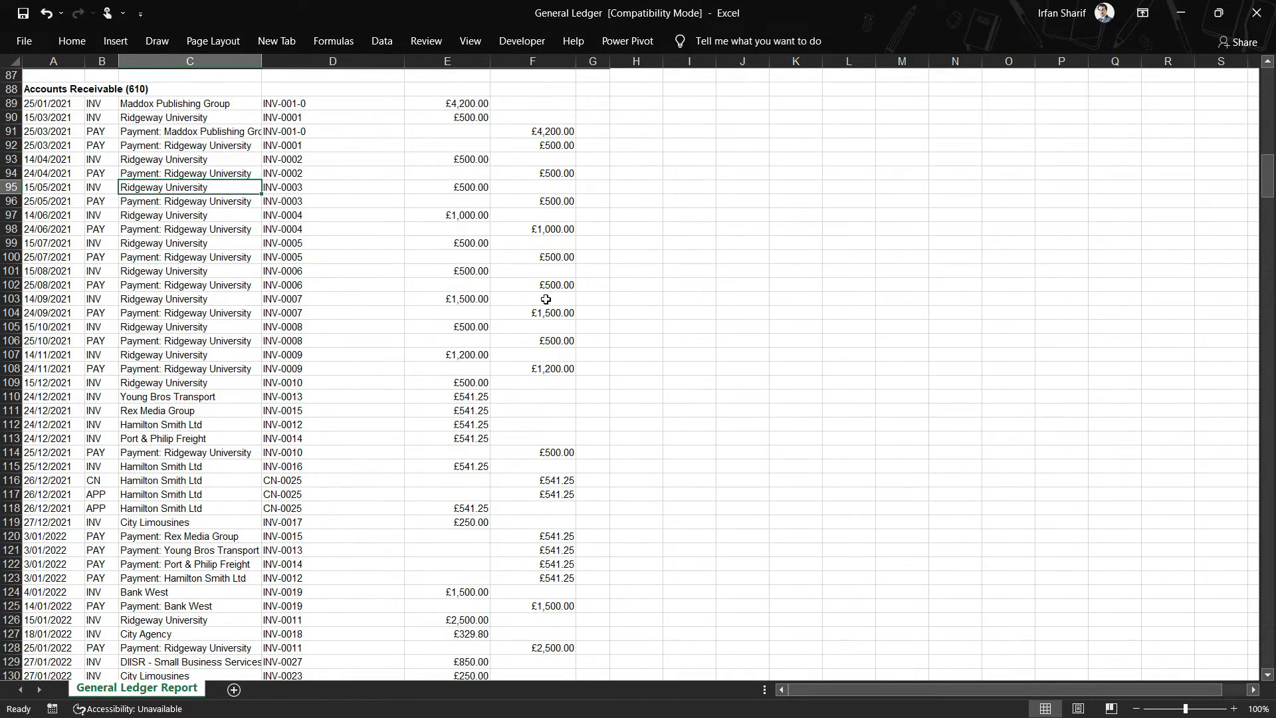
{"action": "key", "text": "Up"}
{"action": "key", "text": "Up"}
{"action": "key", "text": "Up"}
{"action": "key", "text": "Up"}
{"action": "key", "text": "Up"}
{"action": "key", "text": "Up"}
{"action": "key", "text": "Up"}
{"action": "key", "text": "Up"}
{"action": "key", "text": "Up"}
{"action": "key", "text": "Up"}
{"action": "key", "text": "Up"}
{"action": "key", "text": "Up"}
{"action": "key", "text": "Up"}
{"action": "key", "text": "Down"}
{"action": "key", "text": "Down"}
{"action": "key", "text": "Down"}
{"action": "key", "text": "Down"}
{"action": "key", "text": "Down"}
{"action": "key", "text": "Page_Down"}
{"action": "key", "text": "Page_Down"}
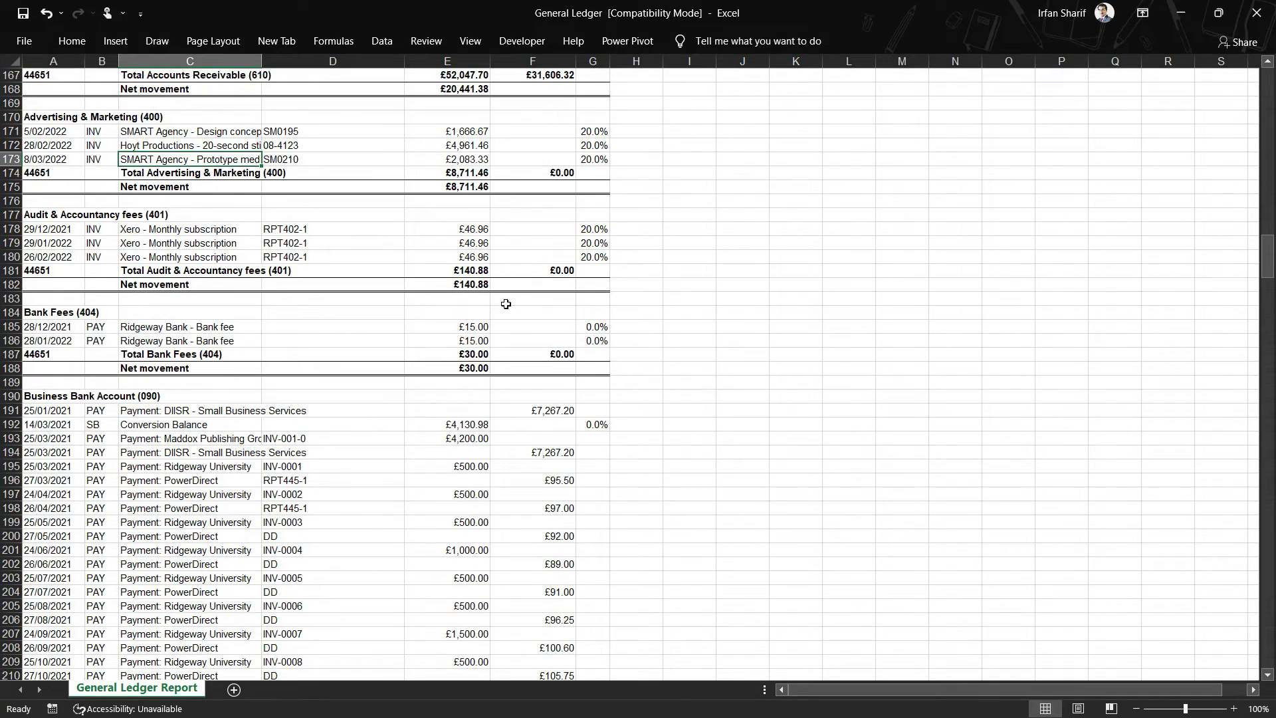
{"action": "left_click", "coordinate": [546, 354]}
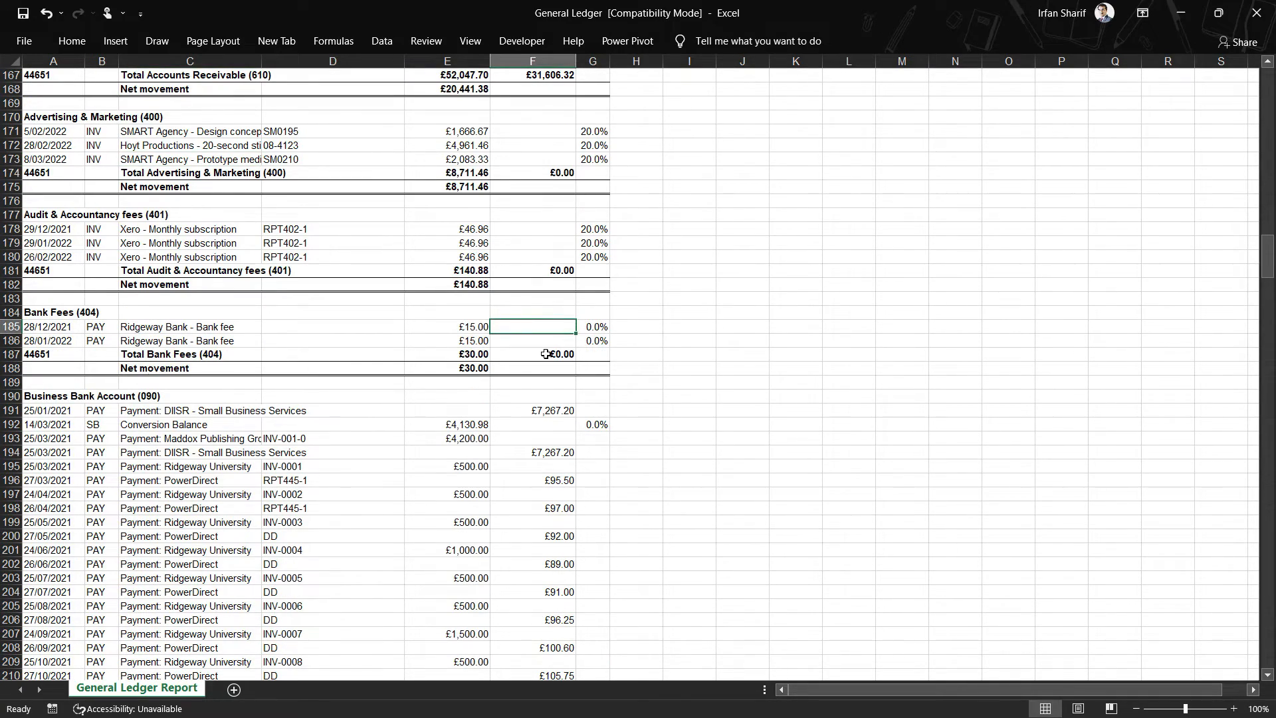
{"action": "key", "text": "Page_Up"}
{"action": "key", "text": "Page_Up"}
{"action": "key", "text": "Page_Up"}
{"action": "key", "text": "Page_Up"}
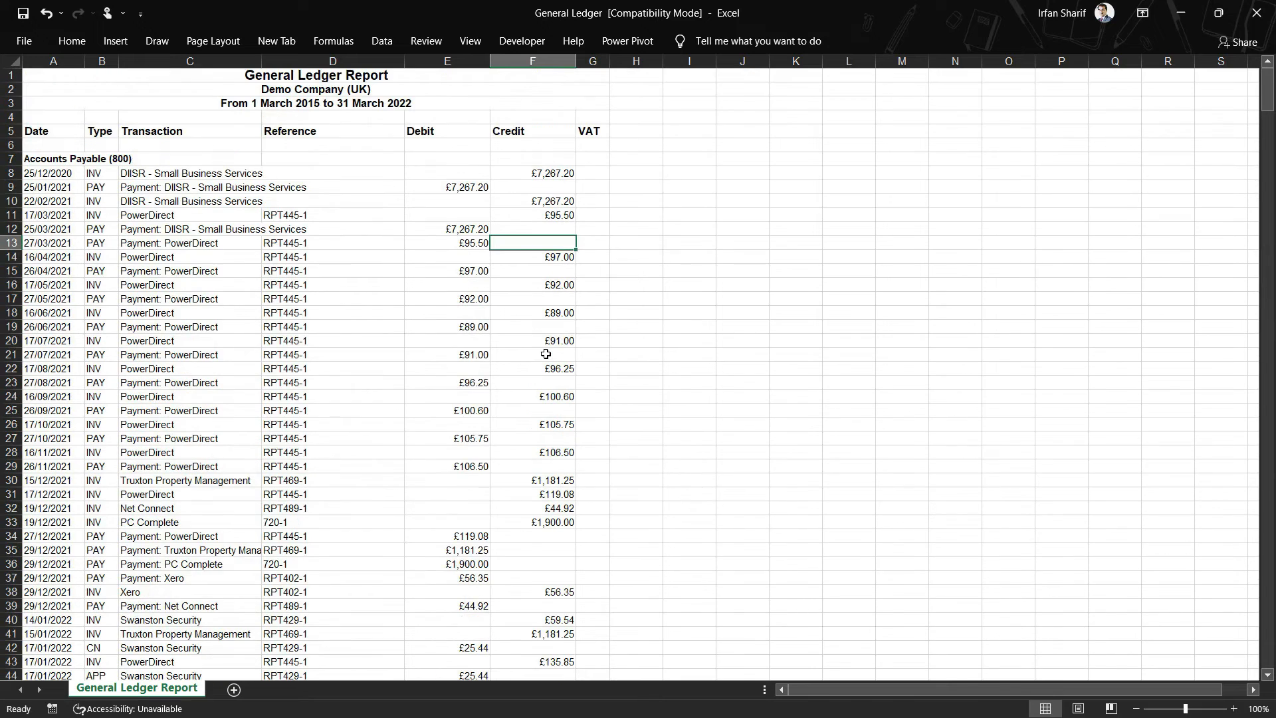
Step: Inspect the merged title rows and column headers, and try to select only the Reference column
{"action": "left_click", "coordinate": [161, 109]}
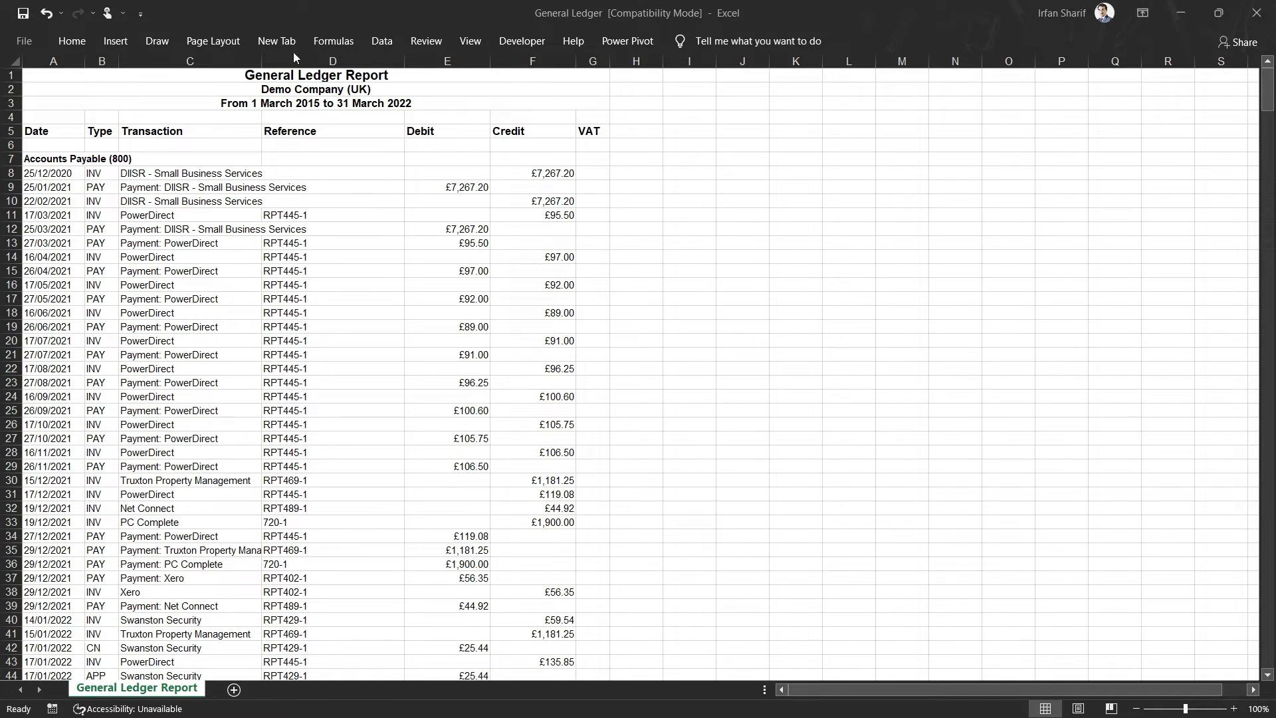
{"action": "left_click", "coordinate": [341, 107]}
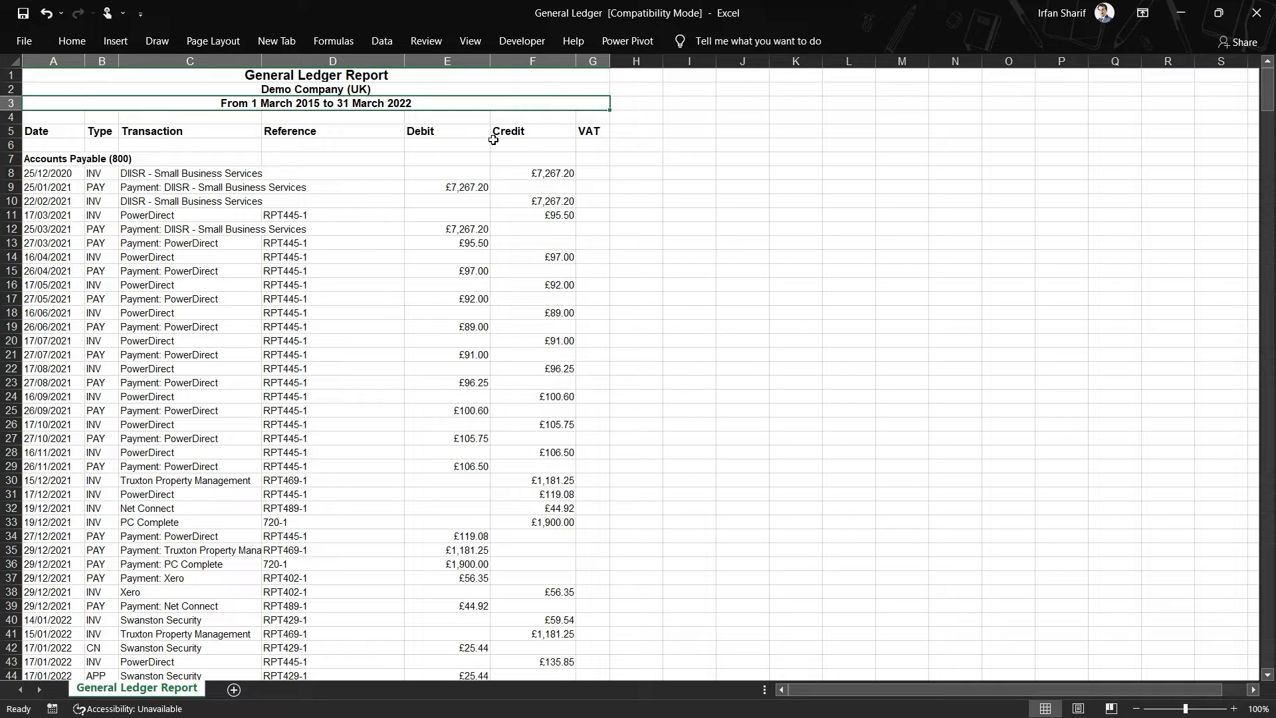
{"action": "key", "text": "Up"}
{"action": "key", "text": "Up"}
{"action": "key", "text": "Down"}
{"action": "key", "text": "Down"}
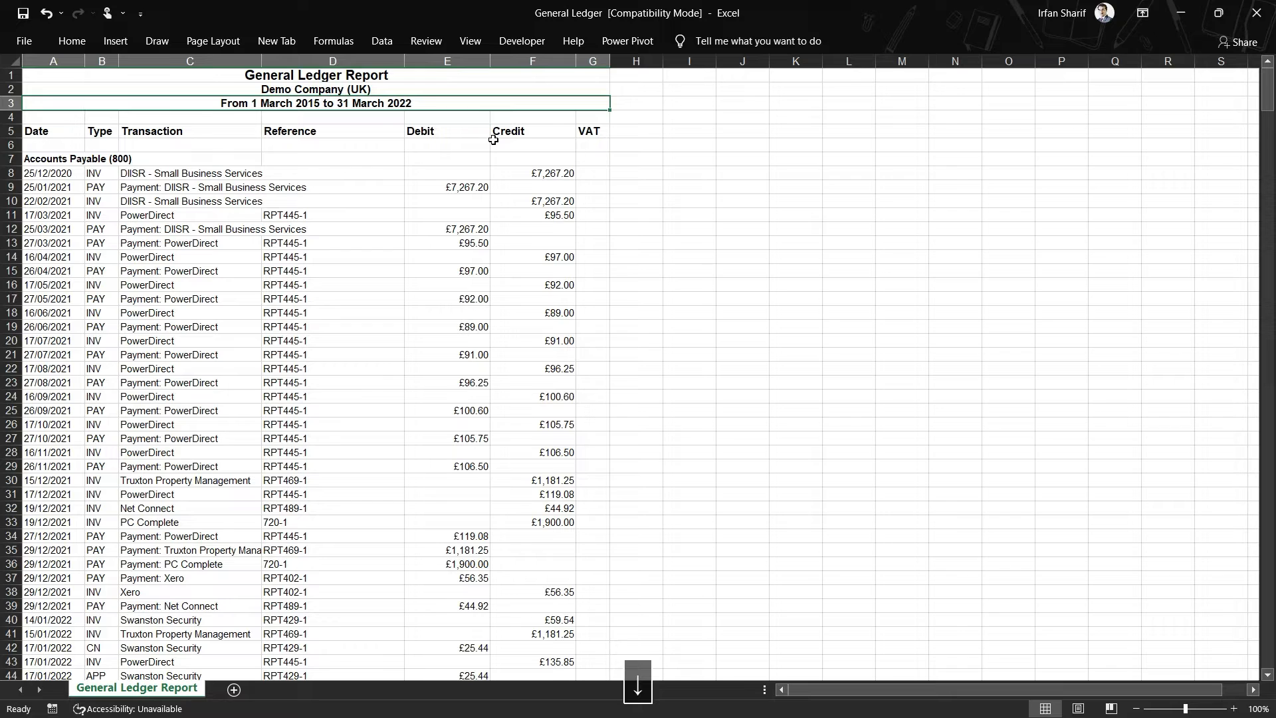
{"action": "key", "text": "Down"}
{"action": "key", "text": "Down"}
{"action": "key", "text": "Right"}
{"action": "key", "text": "Right"}
{"action": "key", "text": "Right"}
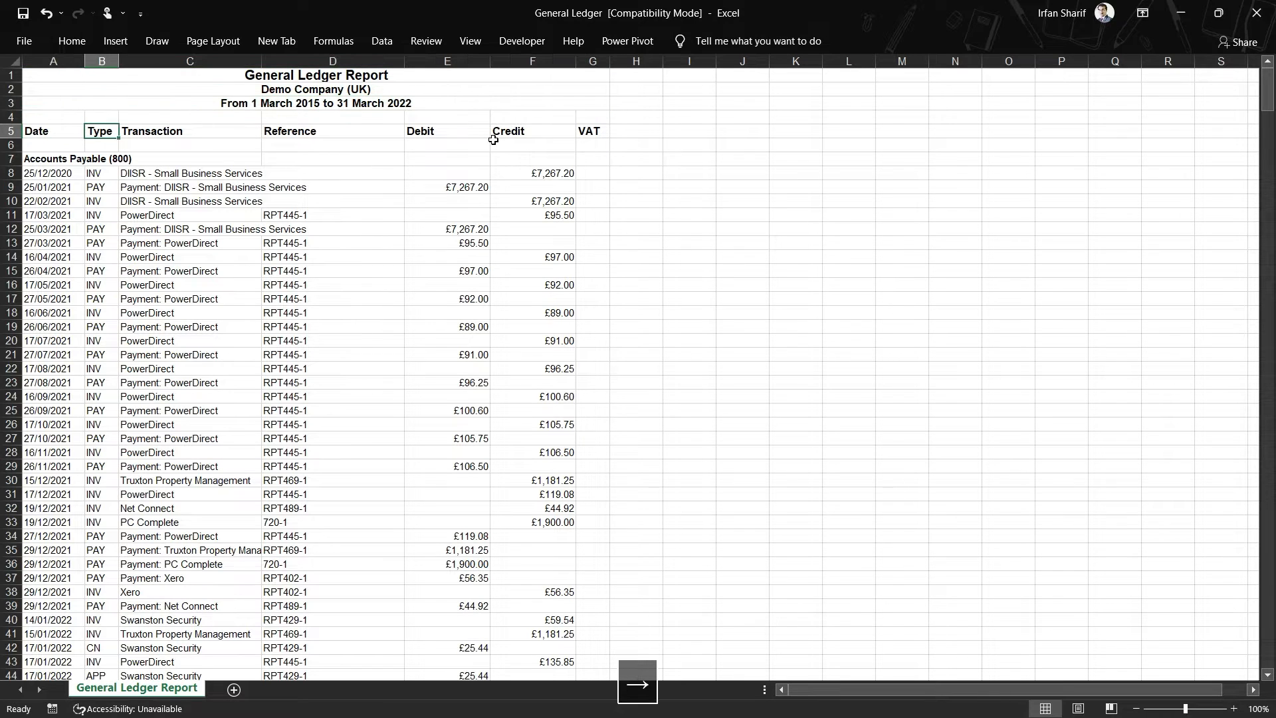
{"action": "key", "text": "Down"}
{"action": "key", "text": "ctrl+space"}
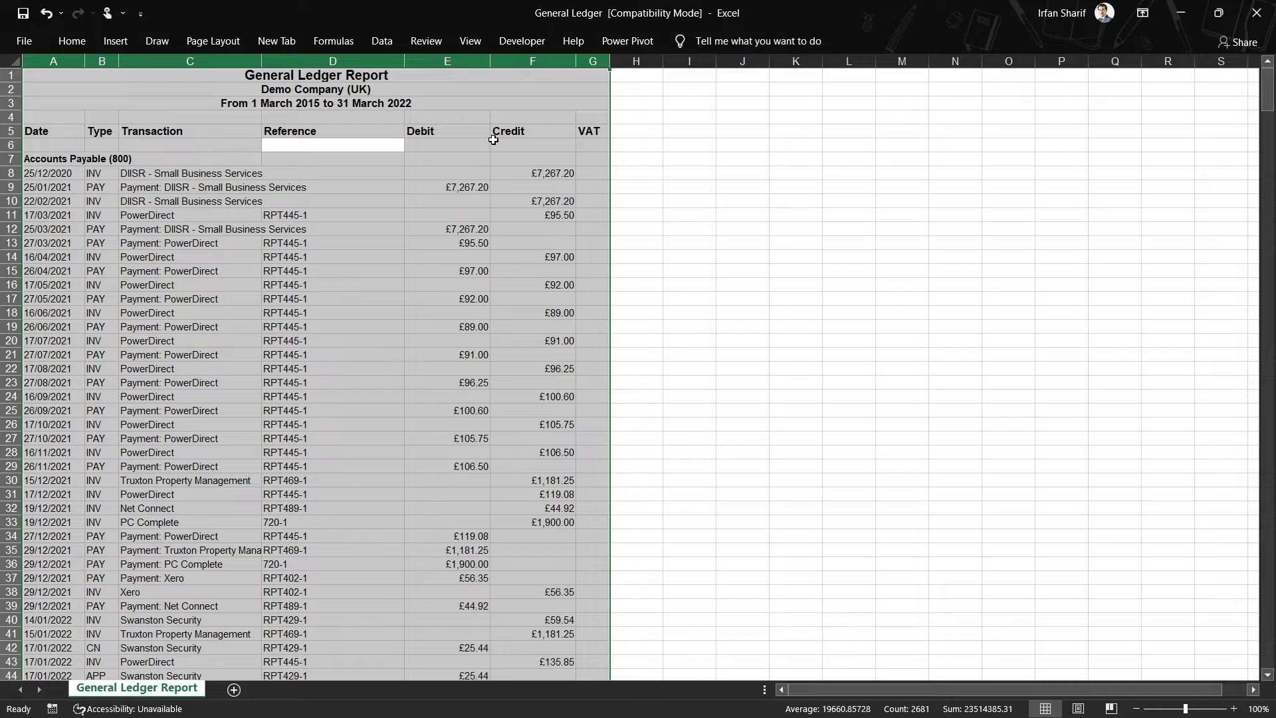
Step: Unmerge all merged cells across the whole General Ledger Report sheet
{"action": "key", "text": "ctrl+a"}
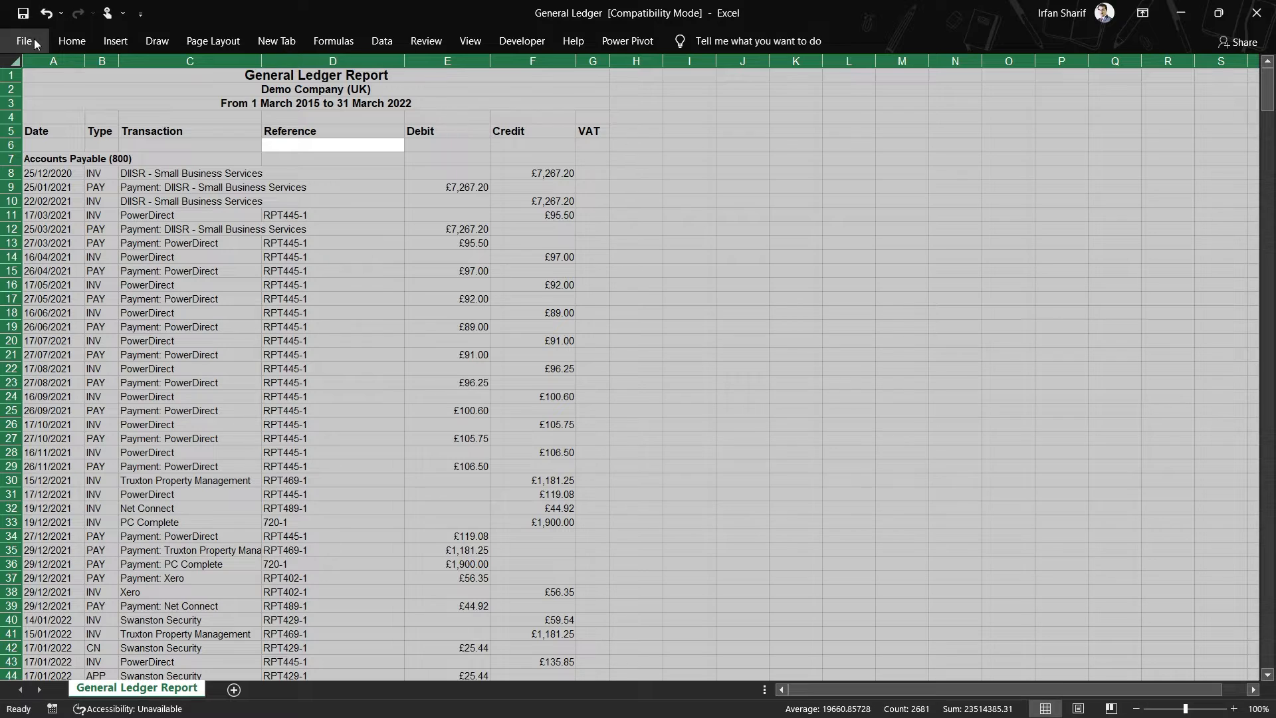
{"action": "left_click", "coordinate": [55, 41]}
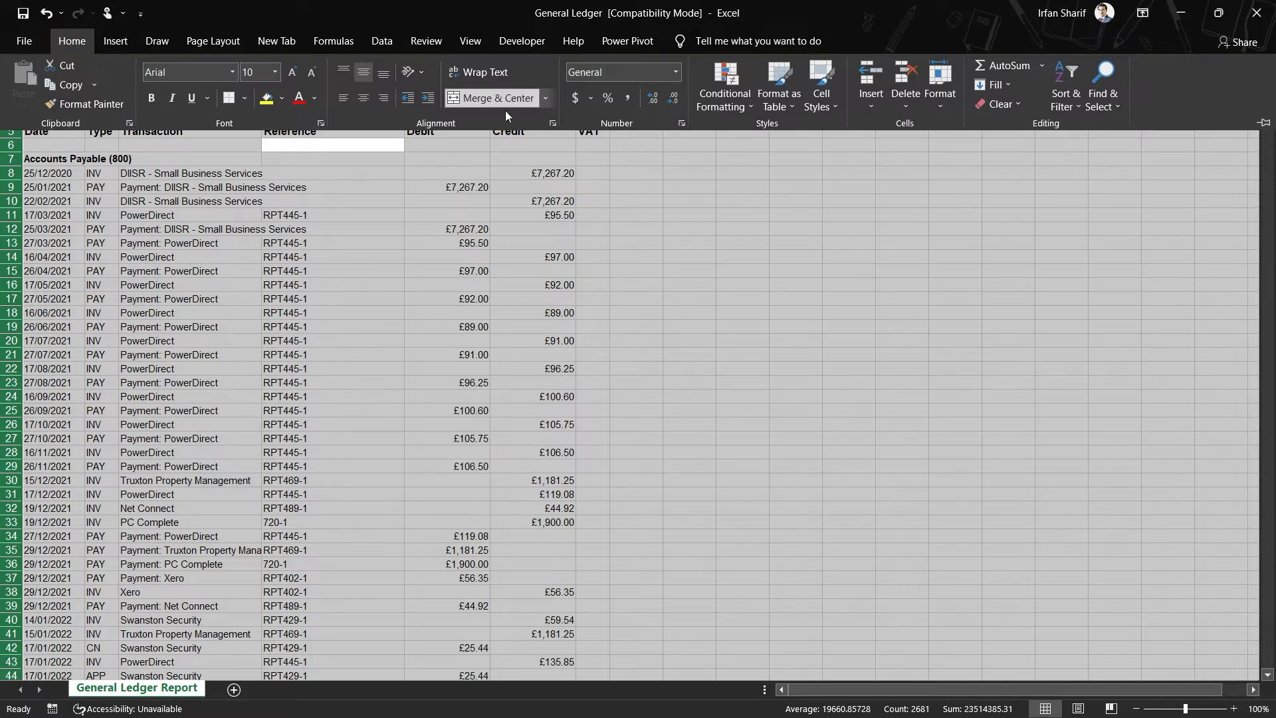
{"action": "left_click", "coordinate": [545, 100]}
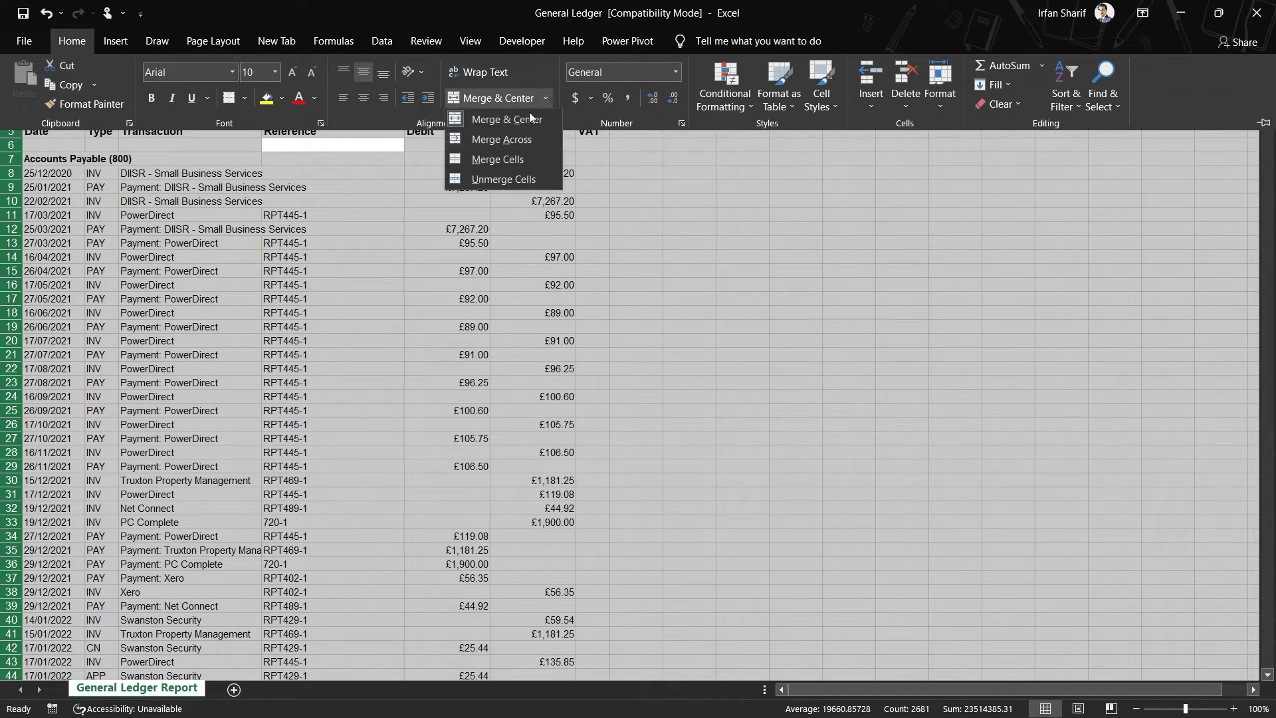
{"action": "left_click", "coordinate": [504, 177]}
Step: Check that the Reference column can be selected on its own
{"action": "key", "text": "Right"}
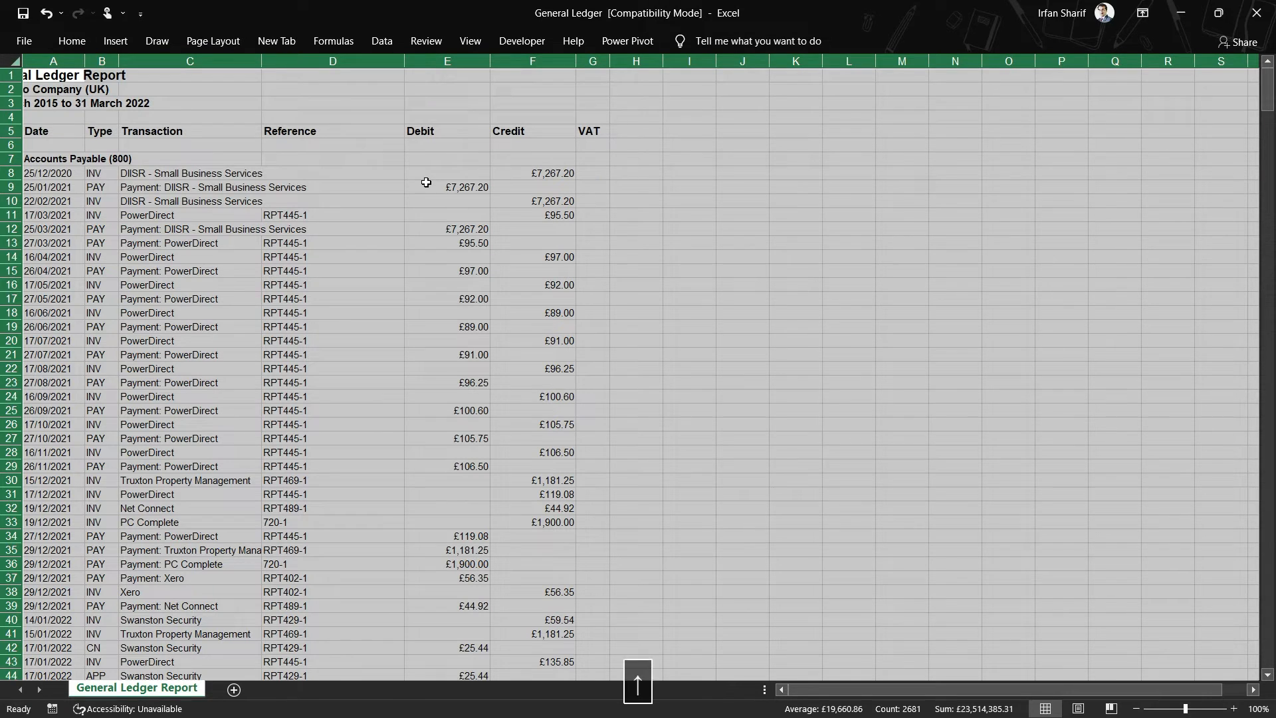
{"action": "key", "text": "Right"}
{"action": "key", "text": "Right"}
{"action": "key", "text": "Right"}
{"action": "key", "text": "Right"}
{"action": "key", "text": "Down"}
{"action": "key", "text": "Down"}
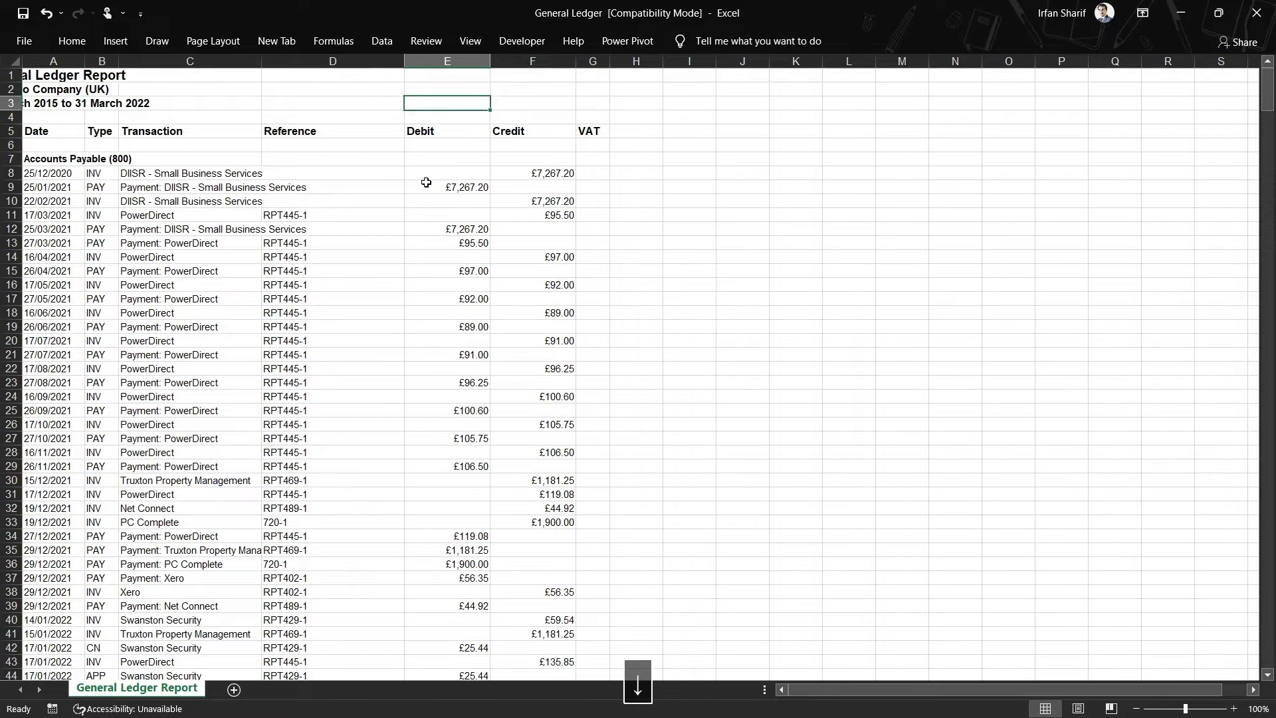
{"action": "key", "text": "Left"}
{"action": "key", "text": "ctrl+space"}
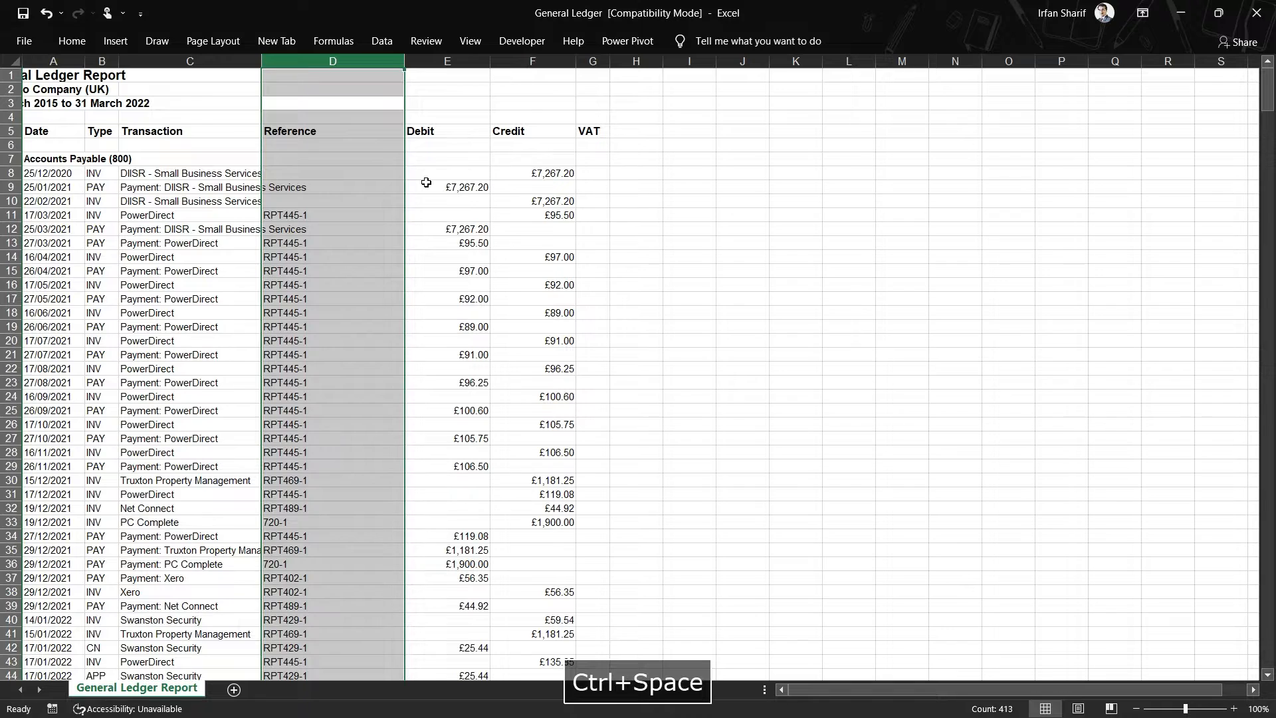
Step: Delete rows 1 to 4, the report title rows and the blank row above the column headers
{"action": "key", "text": "Left"}
{"action": "key", "text": "Left"}
{"action": "key", "text": "Down"}
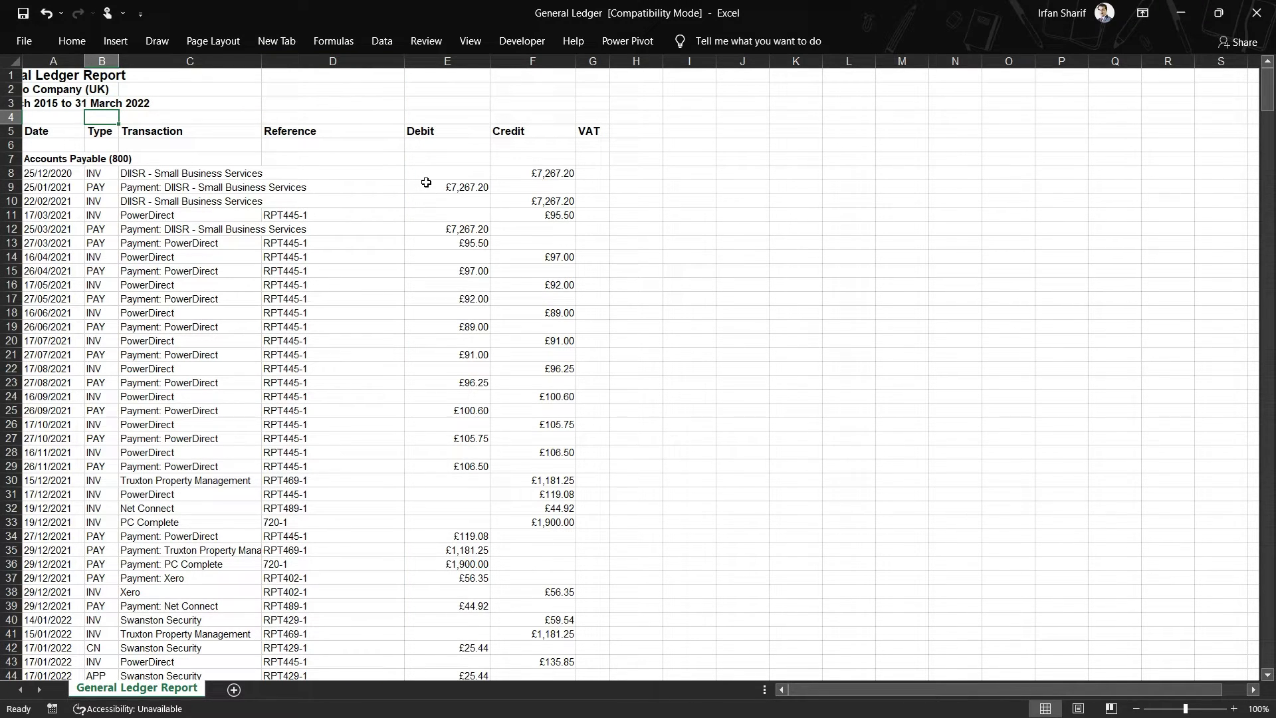
{"action": "key", "text": "shift+space"}
{"action": "key", "text": "shift+Up"}
{"action": "key", "text": "shift+Up"}
{"action": "key", "text": "shift+Up"}
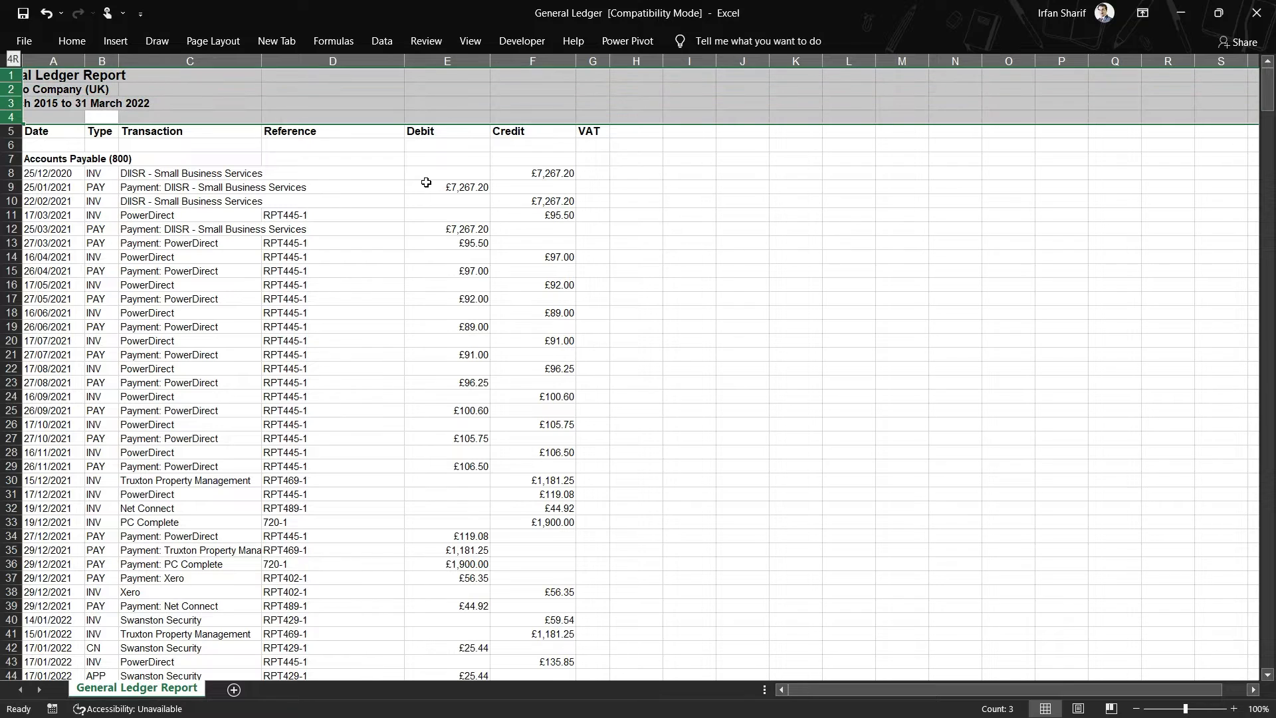
{"action": "key", "text": "ctrl+minus"}
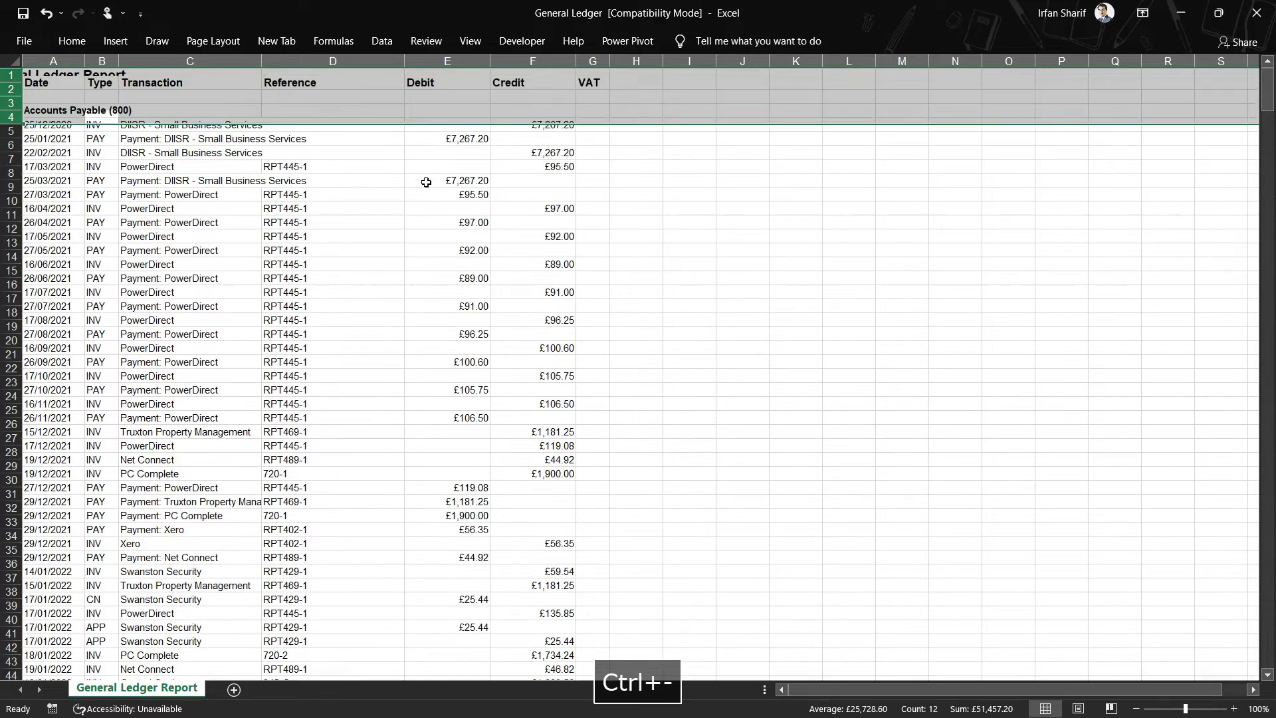
Step: Delete the Type, Transaction and Reference columns from the ledger sheet
{"action": "key", "text": "Right"}
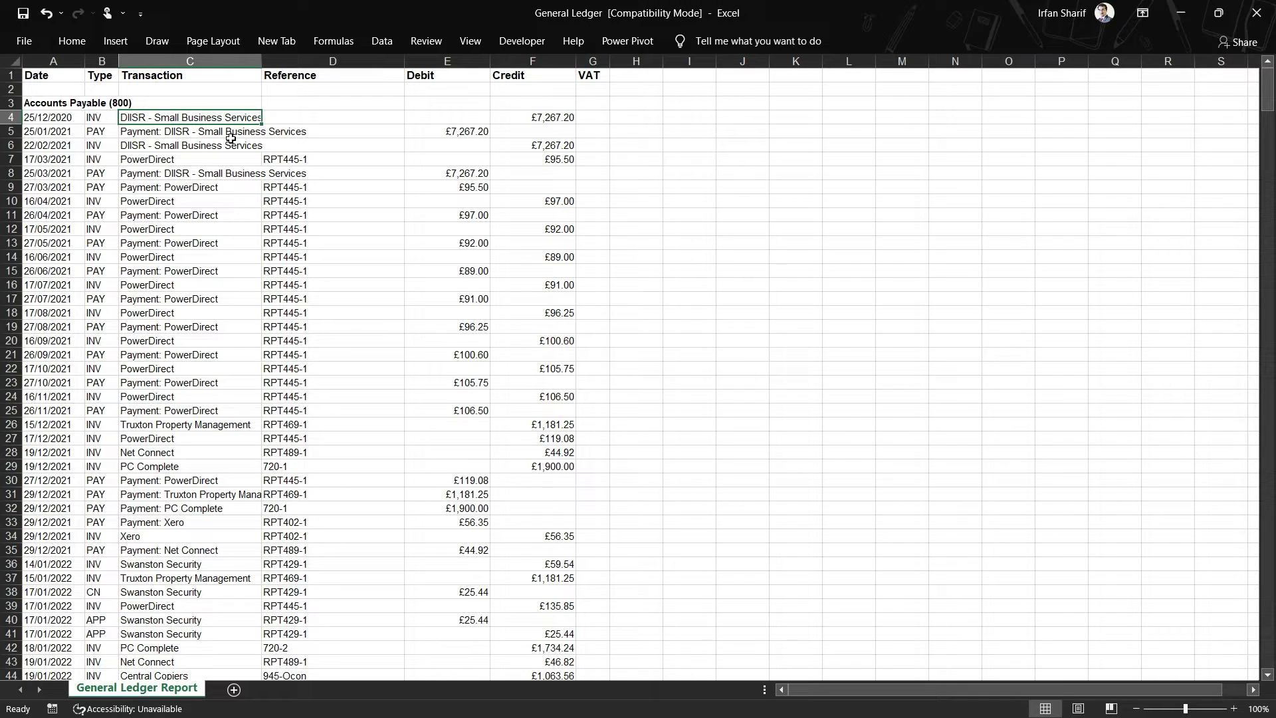
{"action": "key", "text": "Left"}
{"action": "key", "text": "ctrl+space"}
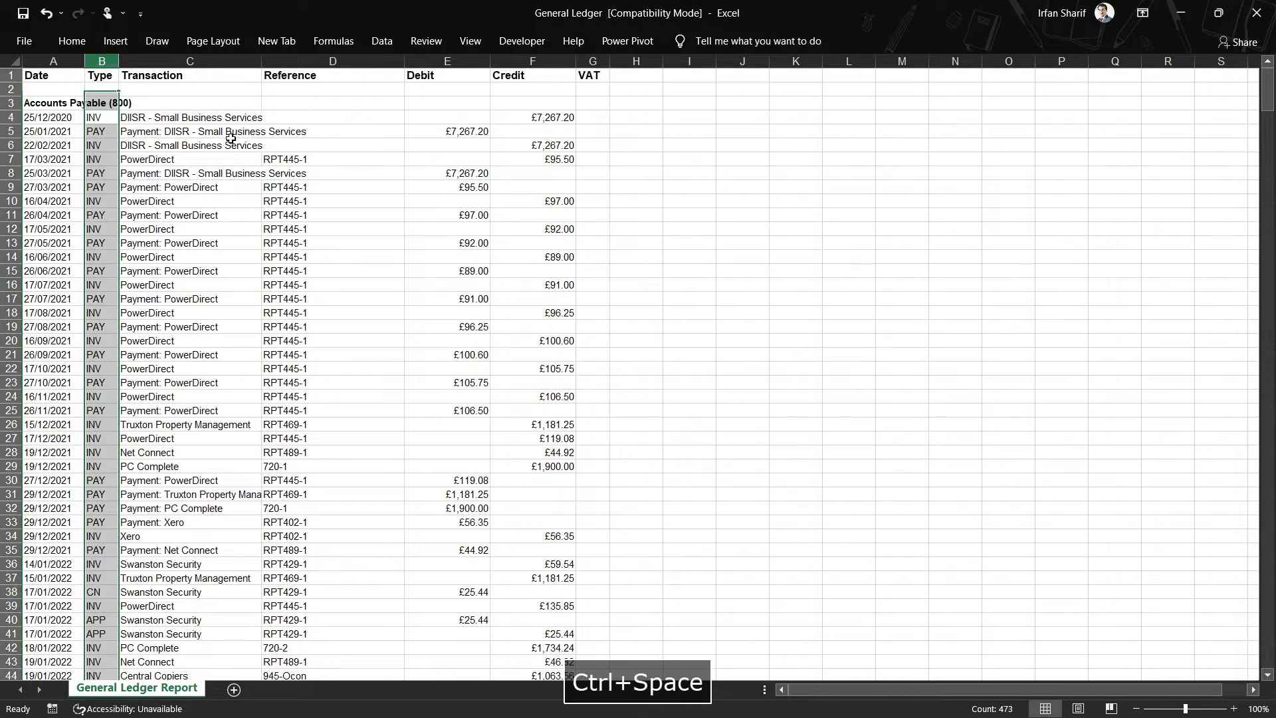
{"action": "key", "text": "shift+Right"}
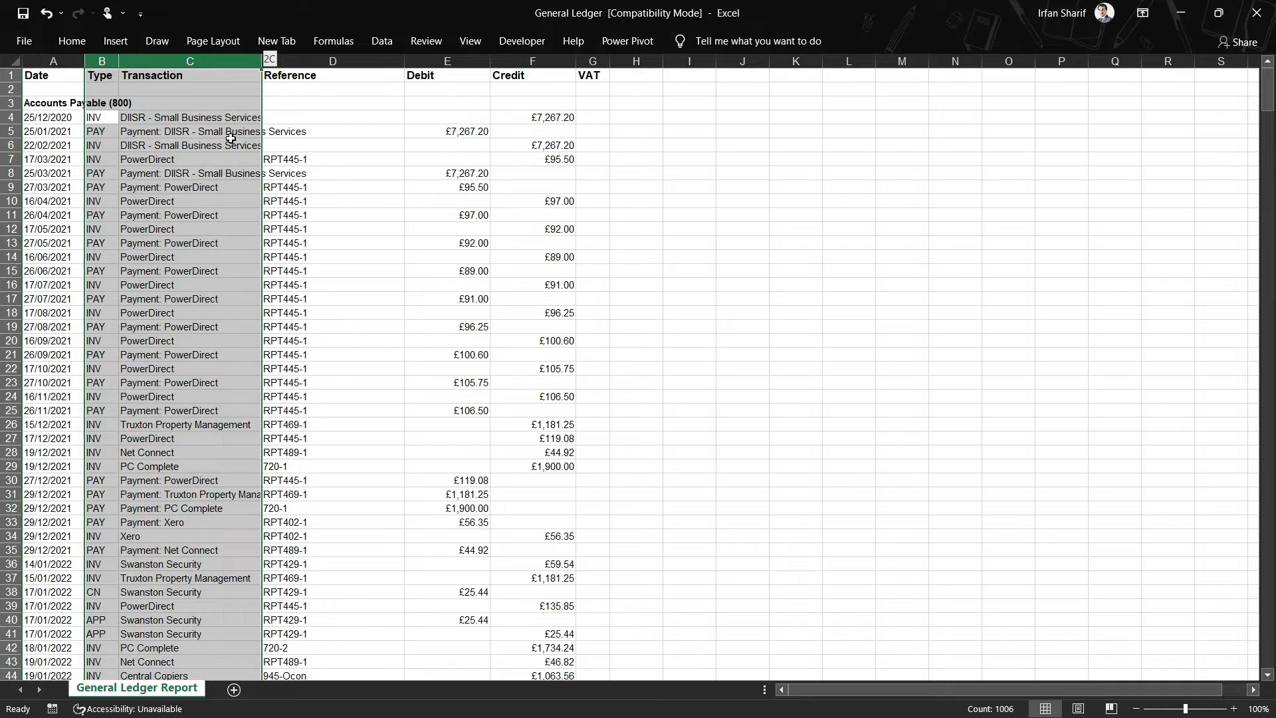
{"action": "key", "text": "shift+Right"}
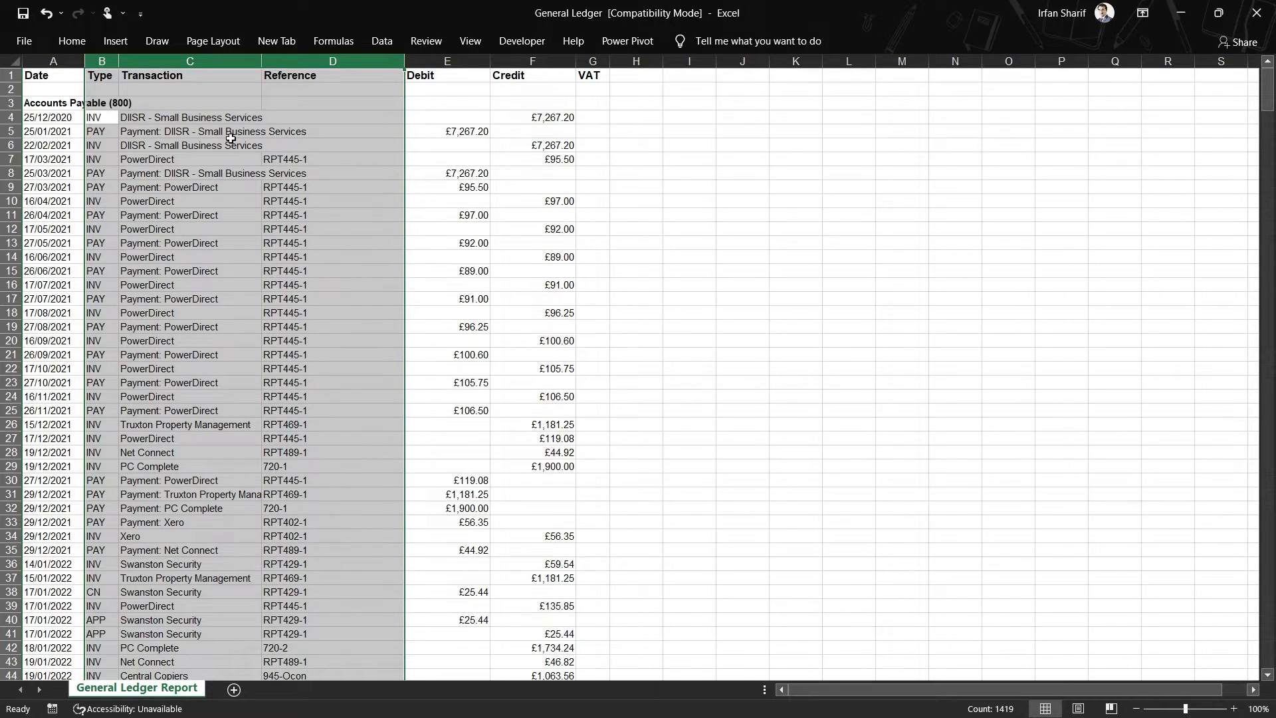
{"action": "key", "text": "ctrl+minus"}
Step: Delete the VAT column after the Credit column
{"action": "key", "text": "Right"}
{"action": "key", "text": "Right"}
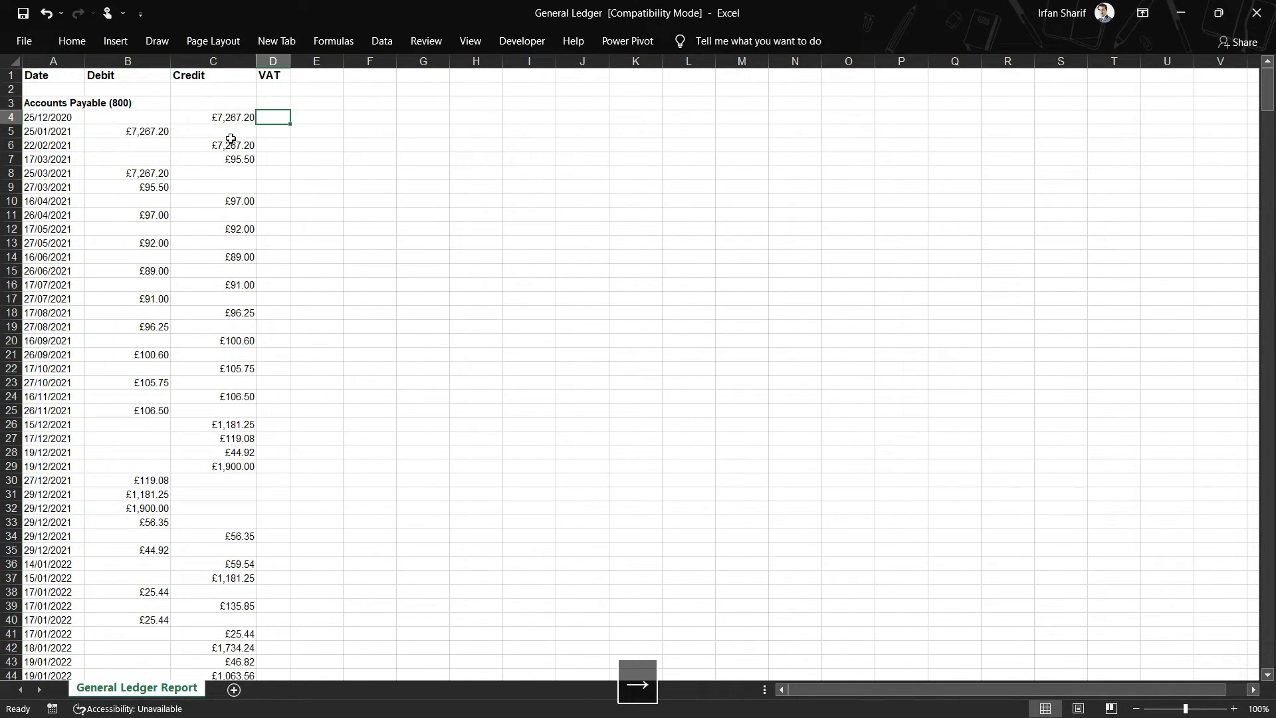
{"action": "key", "text": "ctrl+space"}
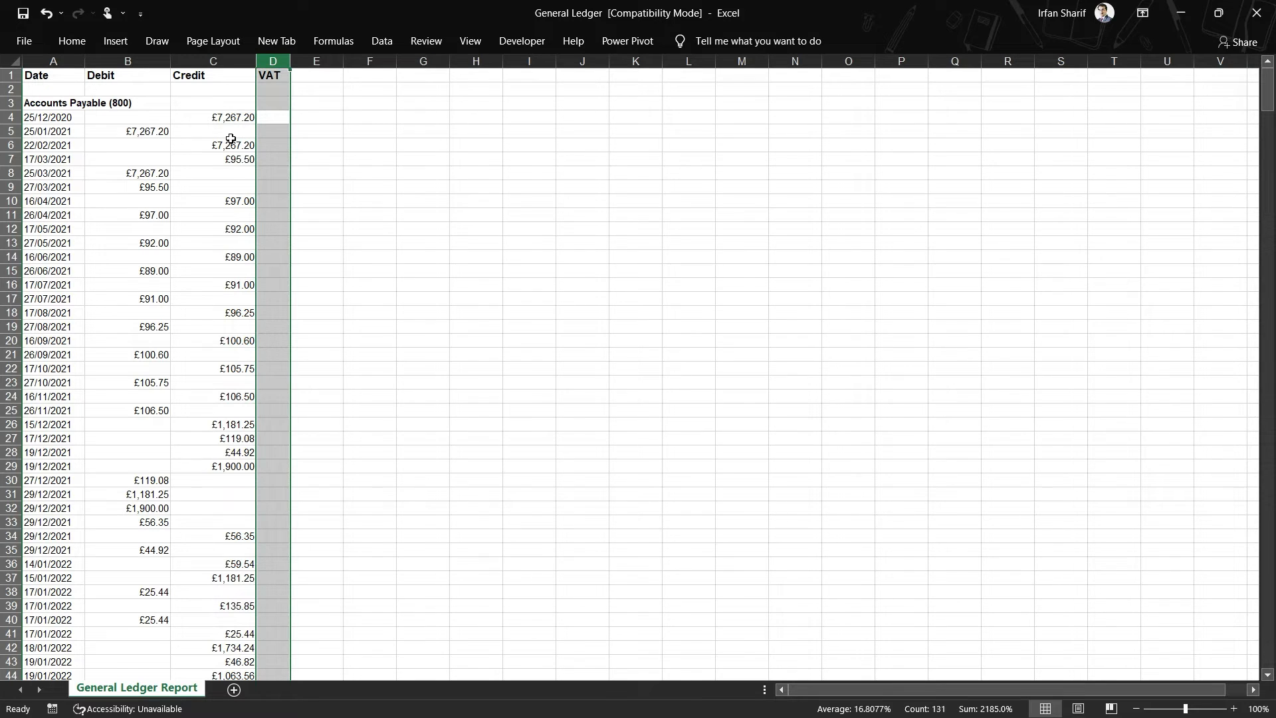
{"action": "key", "text": "ctrl+minus"}
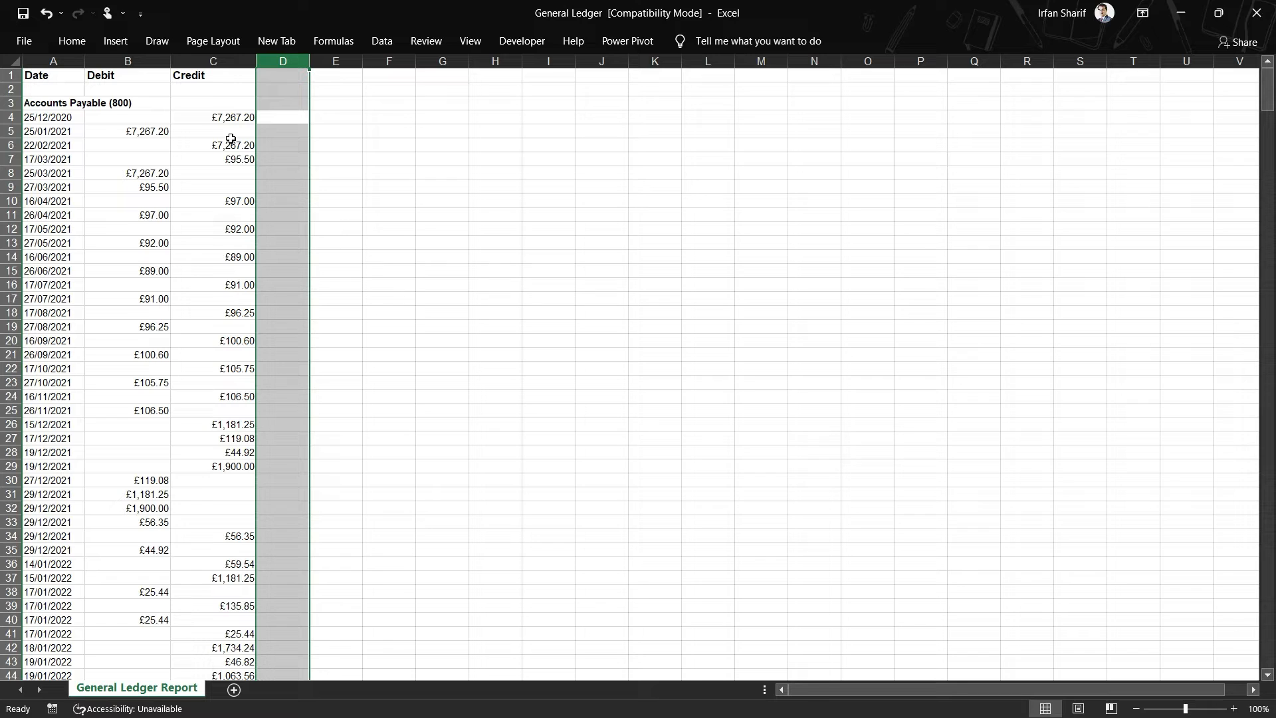
Step: Autofit the width of all columns on the sheet to their contents
{"action": "left_click", "coordinate": [12, 61]}
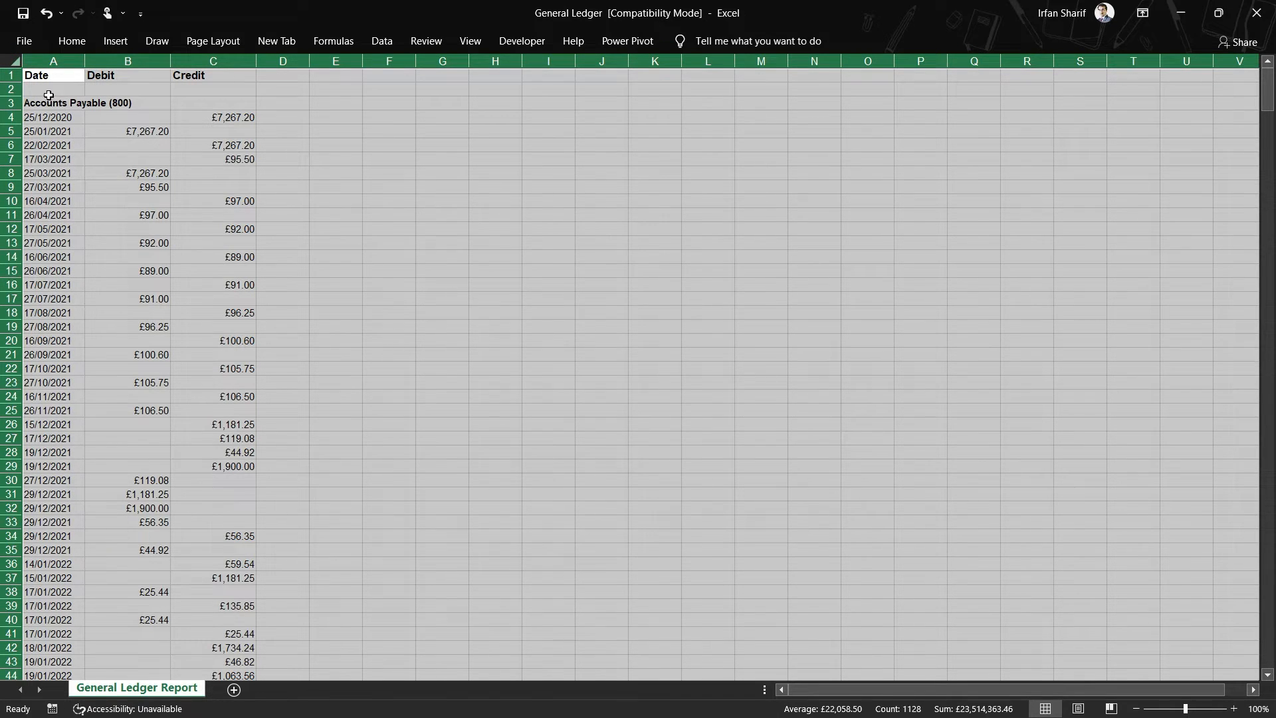
{"action": "double_click", "coordinate": [85, 61]}
{"action": "left_click", "coordinate": [147, 143]}
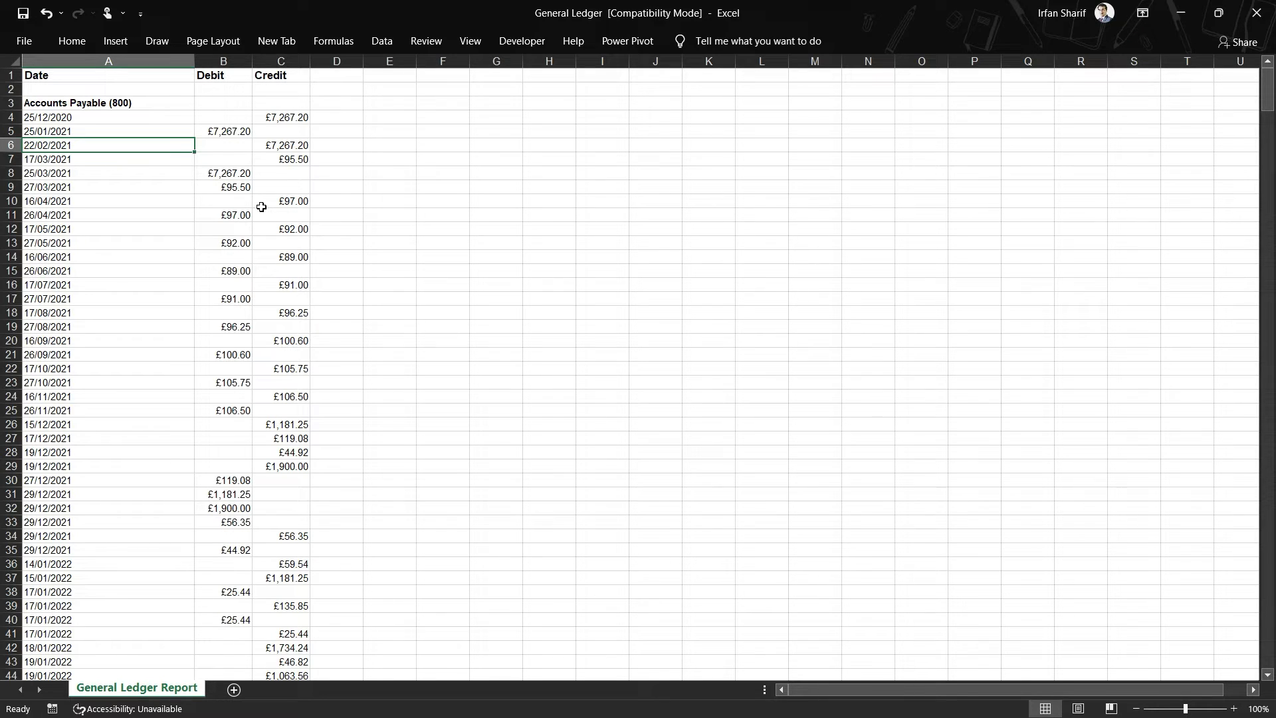
Step: Add filters to the Date, Debit and Credit header row and check the Date column's filter list
{"action": "key", "text": "Up"}
{"action": "key", "text": "Up"}
{"action": "key", "text": "Up"}
{"action": "key", "text": "Up"}
{"action": "key", "text": "Up"}
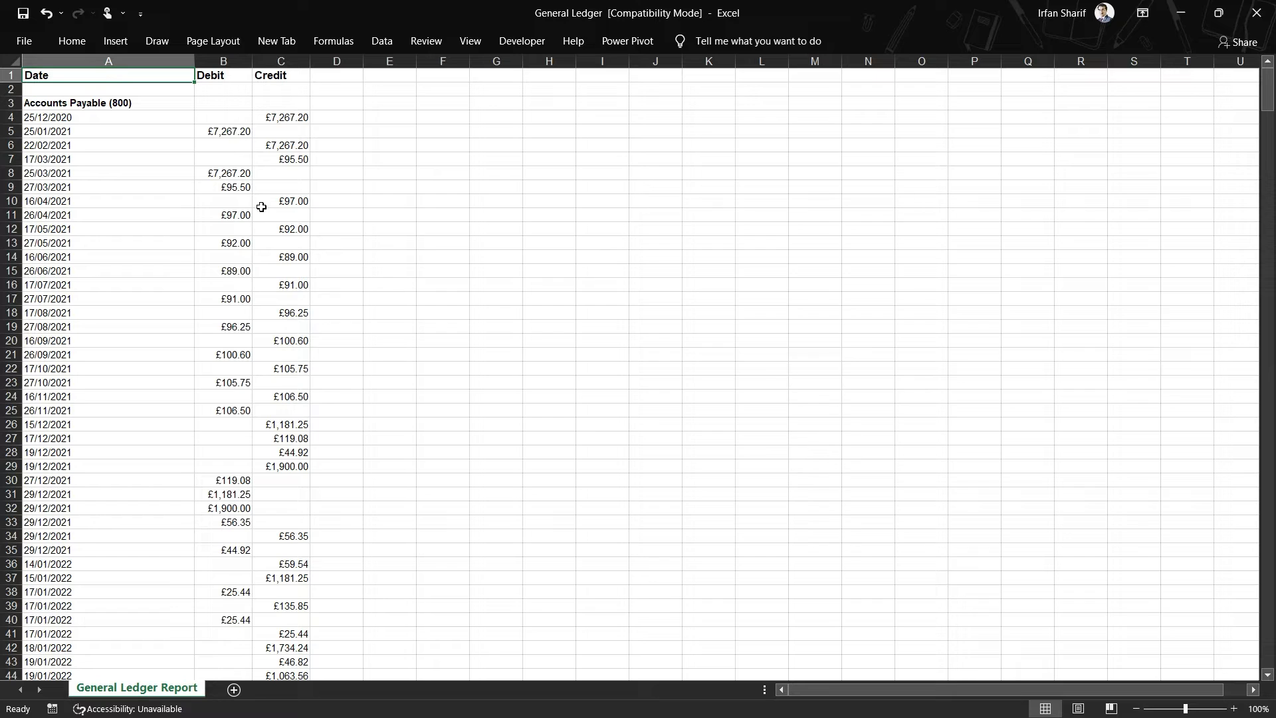
{"action": "key", "text": "alt"}
{"action": "key", "text": "a"}
{"action": "key", "text": "t"}
{"action": "left_click", "coordinate": [187, 76]}
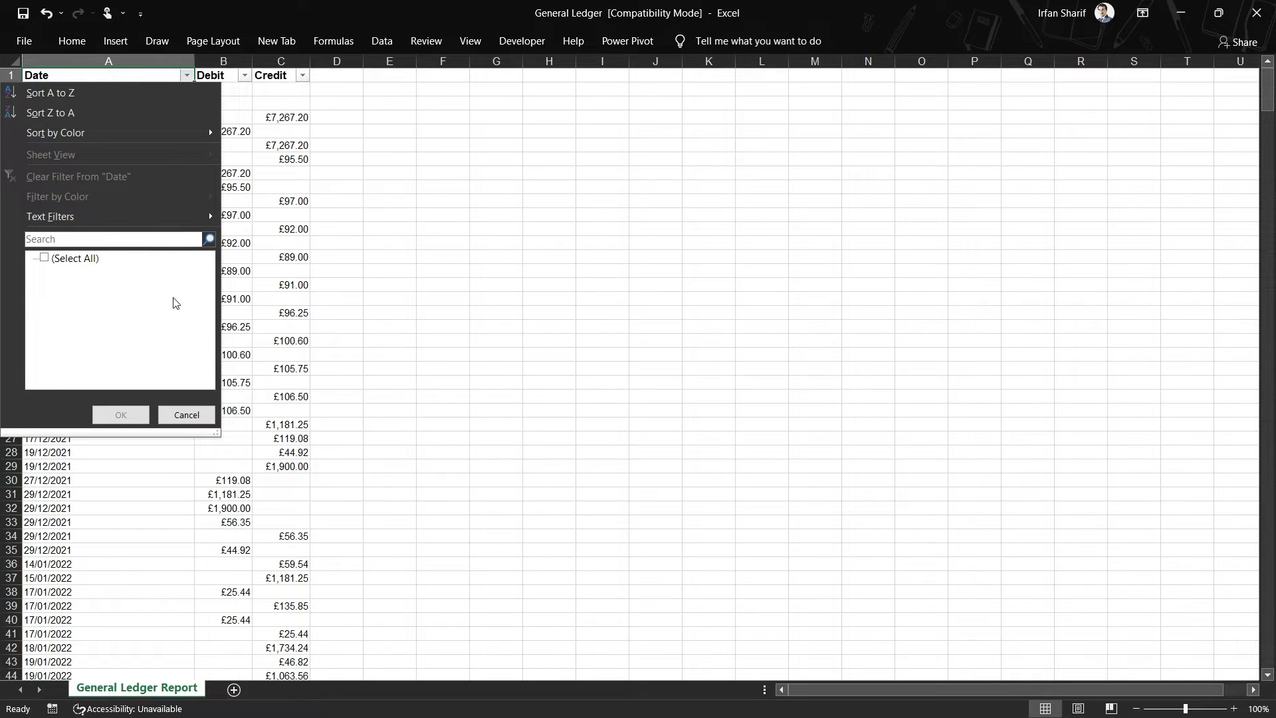
{"action": "left_click", "coordinate": [182, 415]}
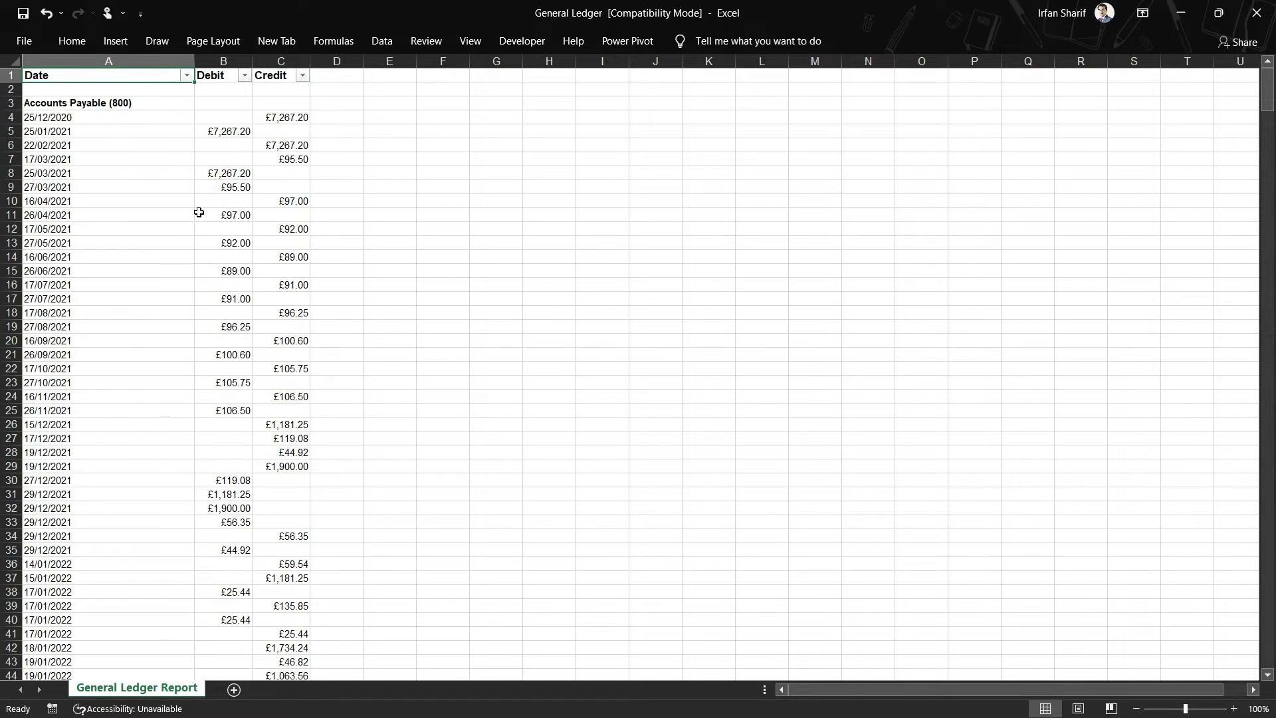
Step: Examine the blank rows, account headings and totals that break up the data down the Date column
{"action": "left_click", "coordinate": [131, 89]}
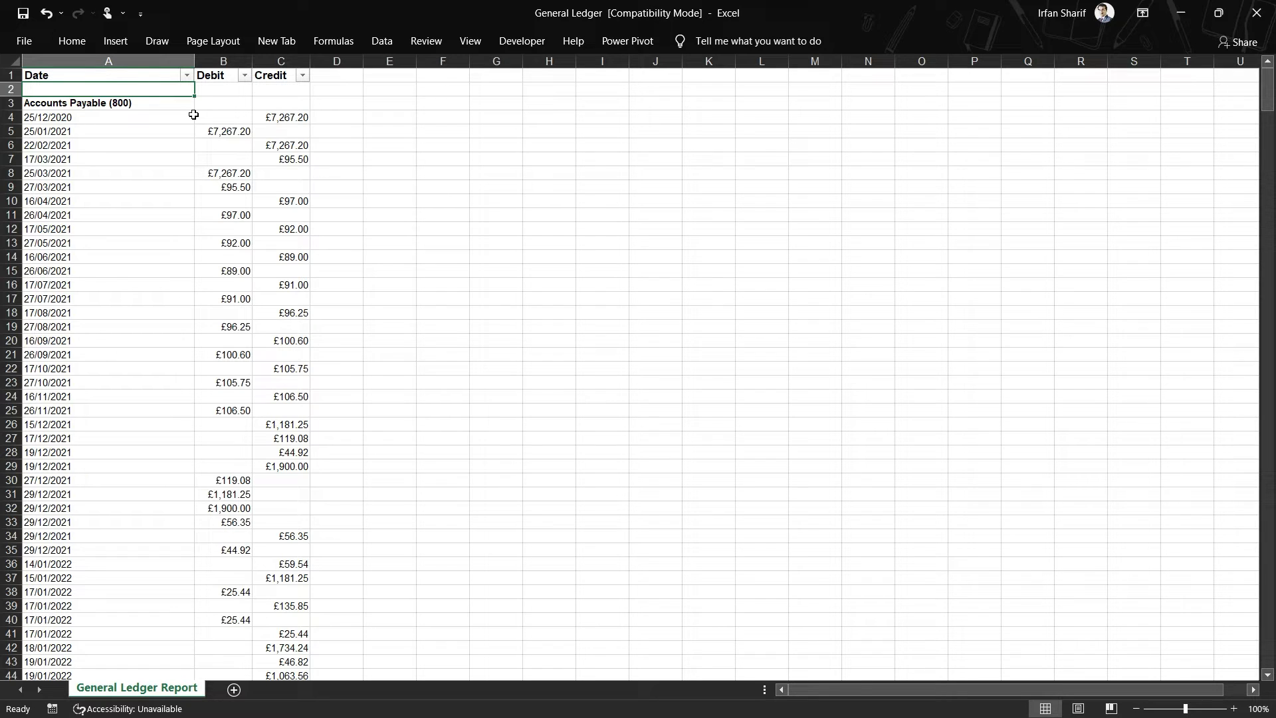
{"action": "key", "text": "Up"}
{"action": "key", "text": "Down"}
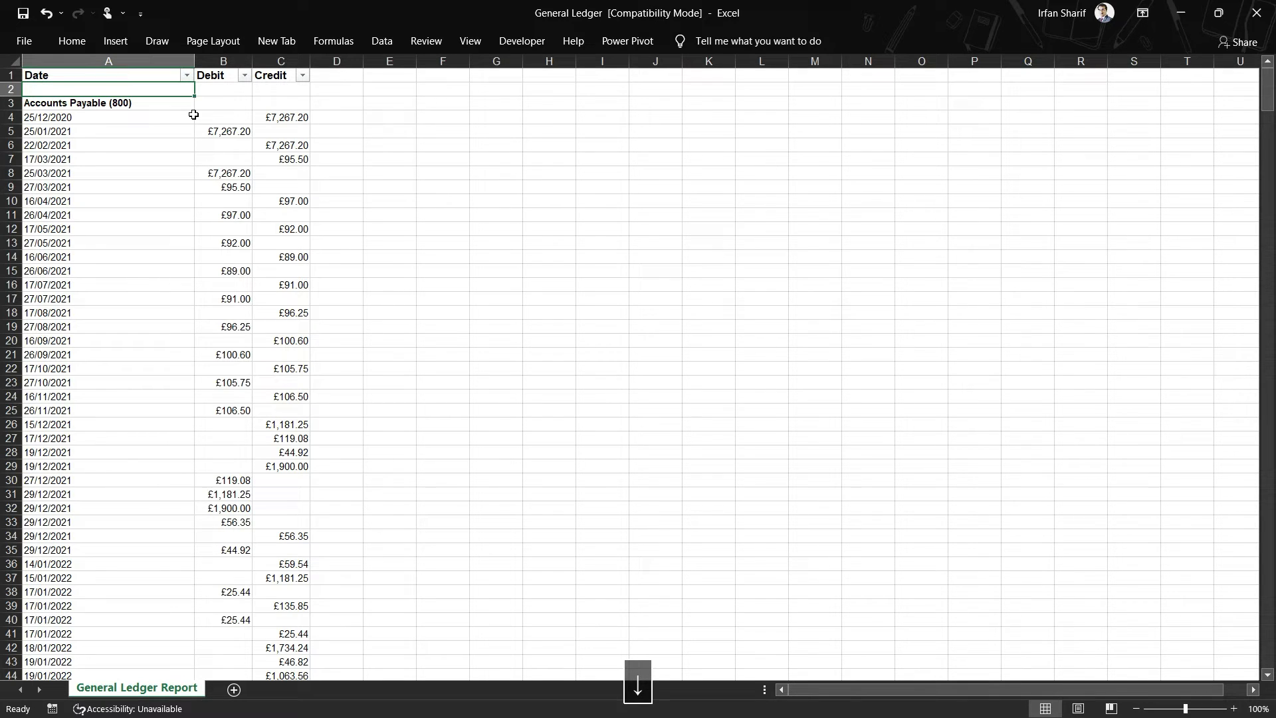
{"action": "key", "text": "Down"}
{"action": "key", "text": "ctrl+Down"}
{"action": "key", "text": "Down"}
{"action": "key", "text": "Down"}
{"action": "key", "text": "Down"}
{"action": "key", "text": "Down"}
{"action": "key", "text": "Down"}
{"action": "key", "text": "Down"}
{"action": "key", "text": "Down"}
{"action": "key", "text": "Down"}
{"action": "key", "text": "ctrl+Down"}
{"action": "key", "text": "Down"}
{"action": "key", "text": "Down"}
{"action": "key", "text": "Down"}
{"action": "key", "text": "Up"}
{"action": "key", "text": "ctrl+Up"}
{"action": "key", "text": "ctrl+Up"}
{"action": "key", "text": "ctrl+Up"}
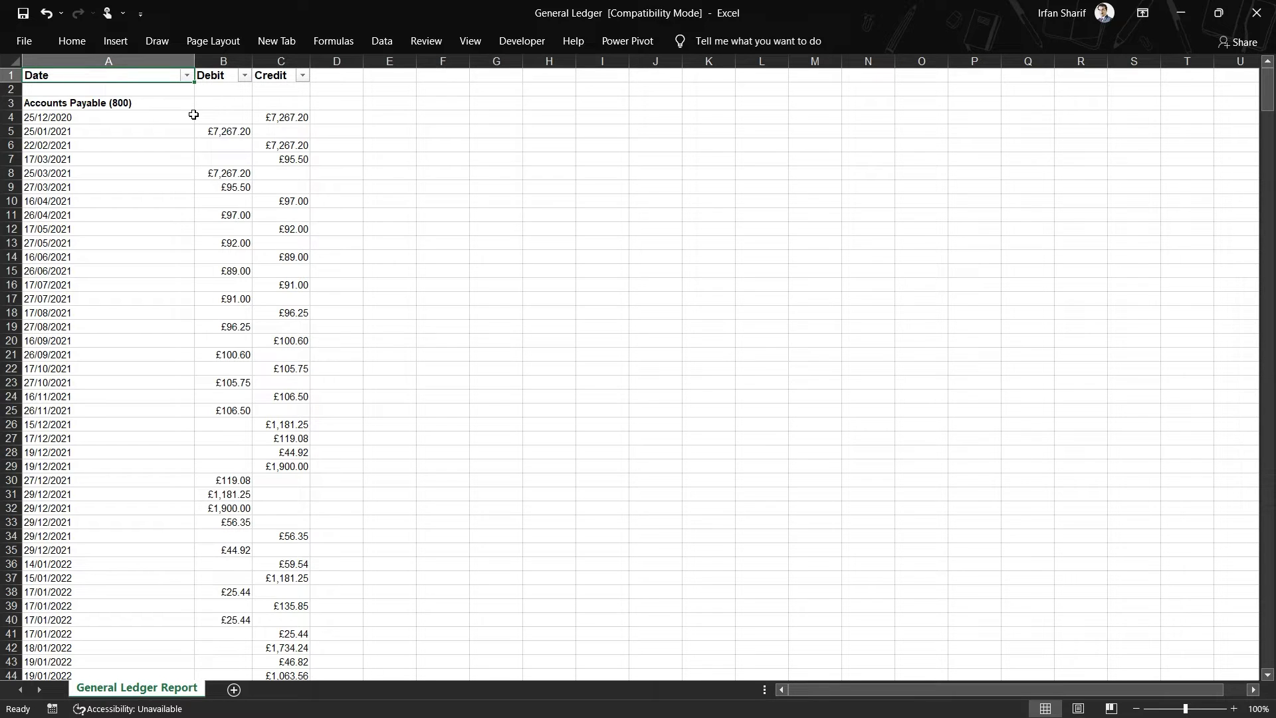
Step: Insert an empty helper column before the Date column
{"action": "key", "text": "ctrl+space"}
{"action": "key", "text": "ctrl+shift+equal"}
{"action": "key", "text": "Left"}
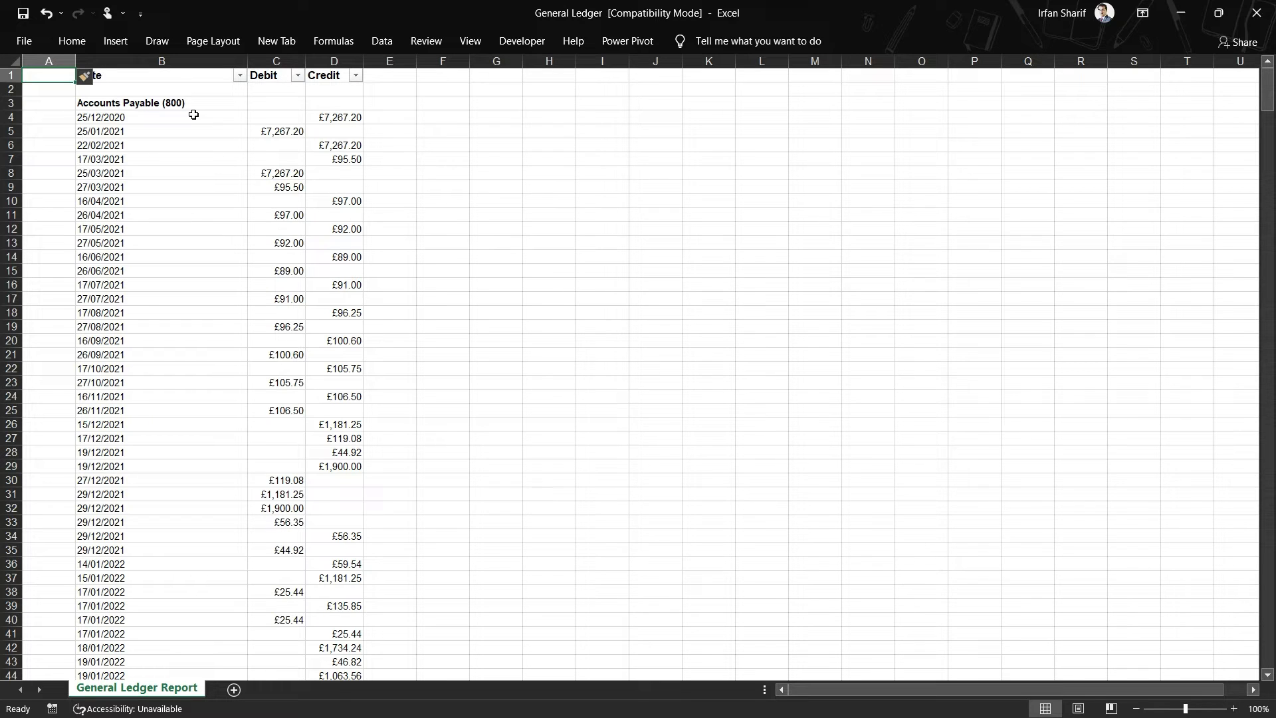
Step: Enter x in cell A593 of the helper column, beside the final Total row
{"action": "key", "text": "ctrl+Down"}
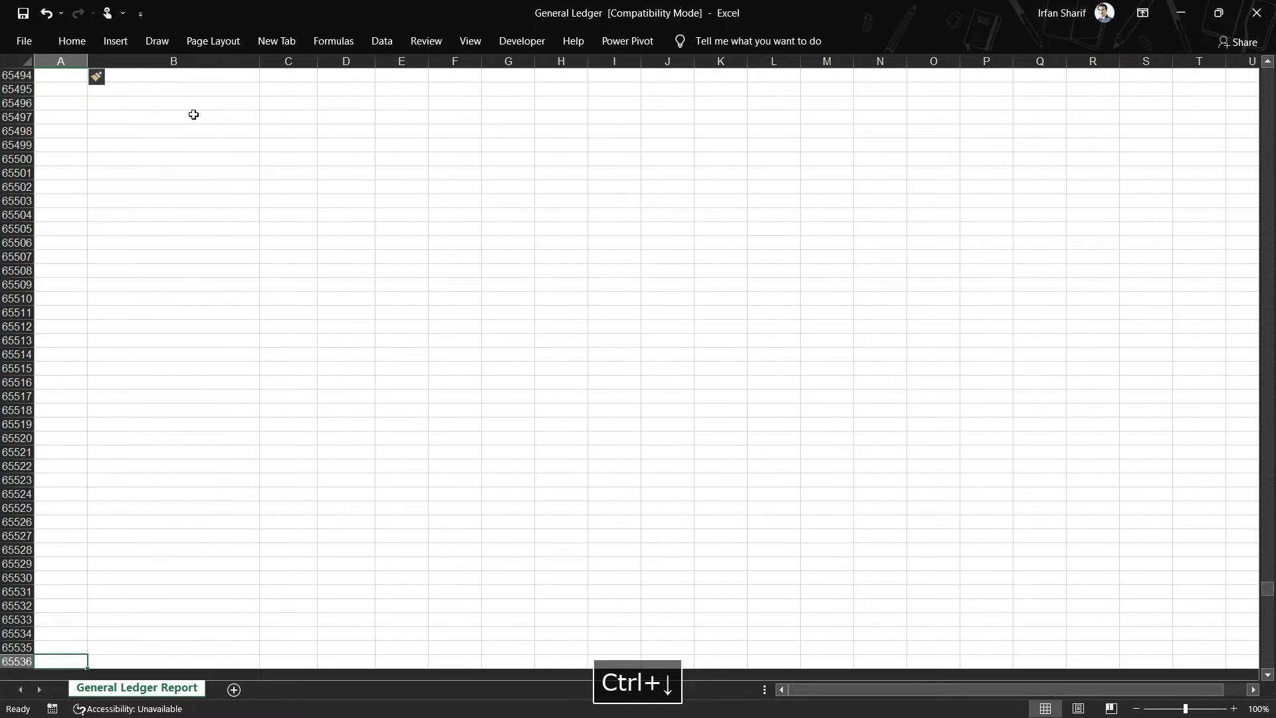
{"action": "key", "text": "Right"}
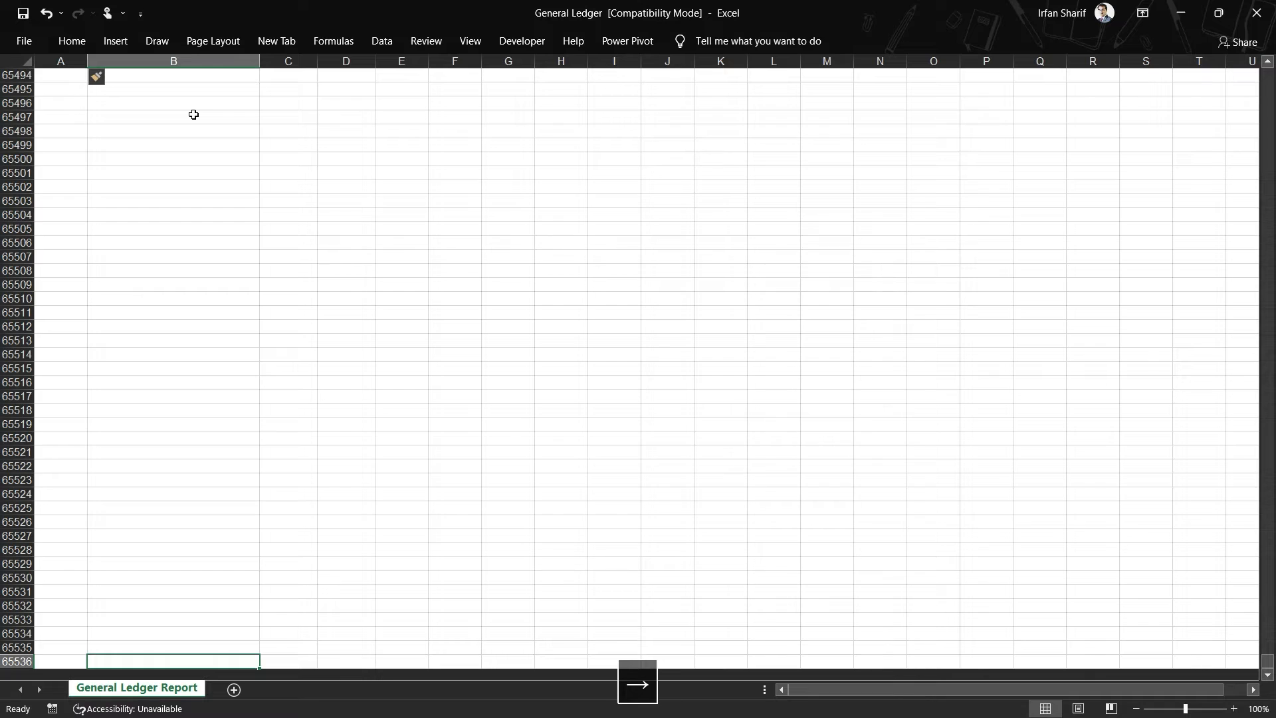
{"action": "key", "text": "ctrl+Up"}
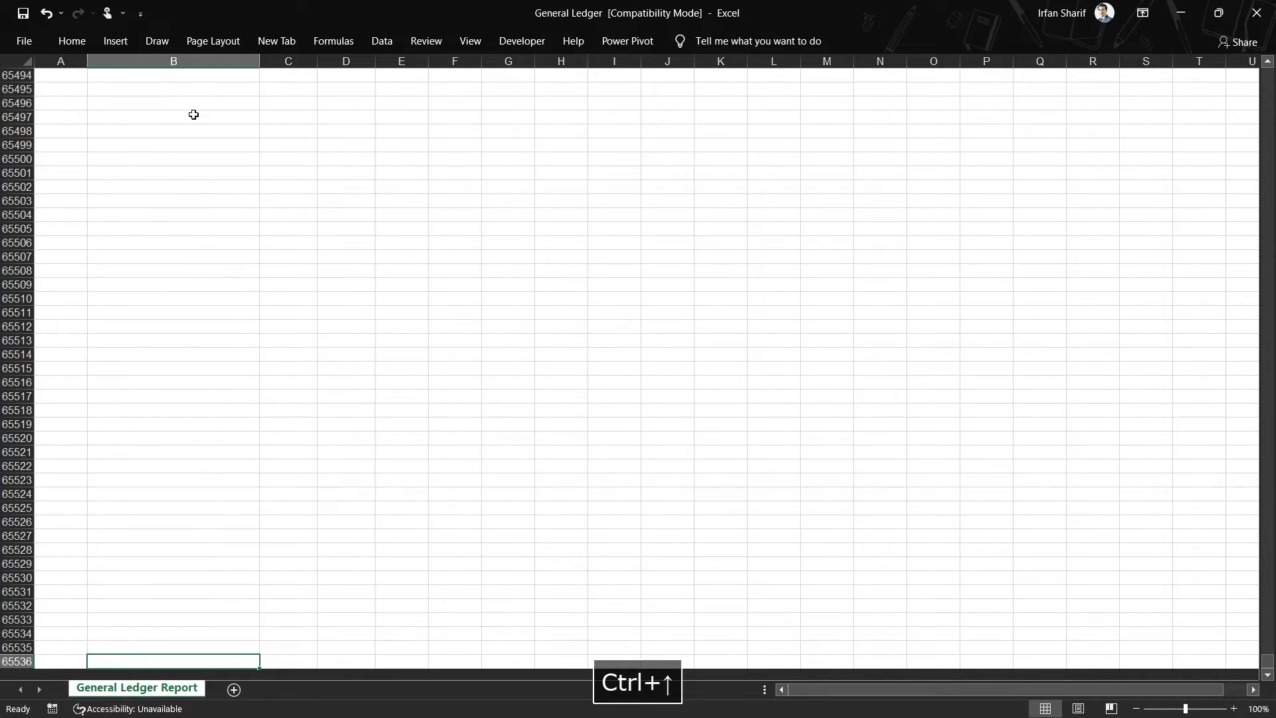
{"action": "key", "text": "Left"}
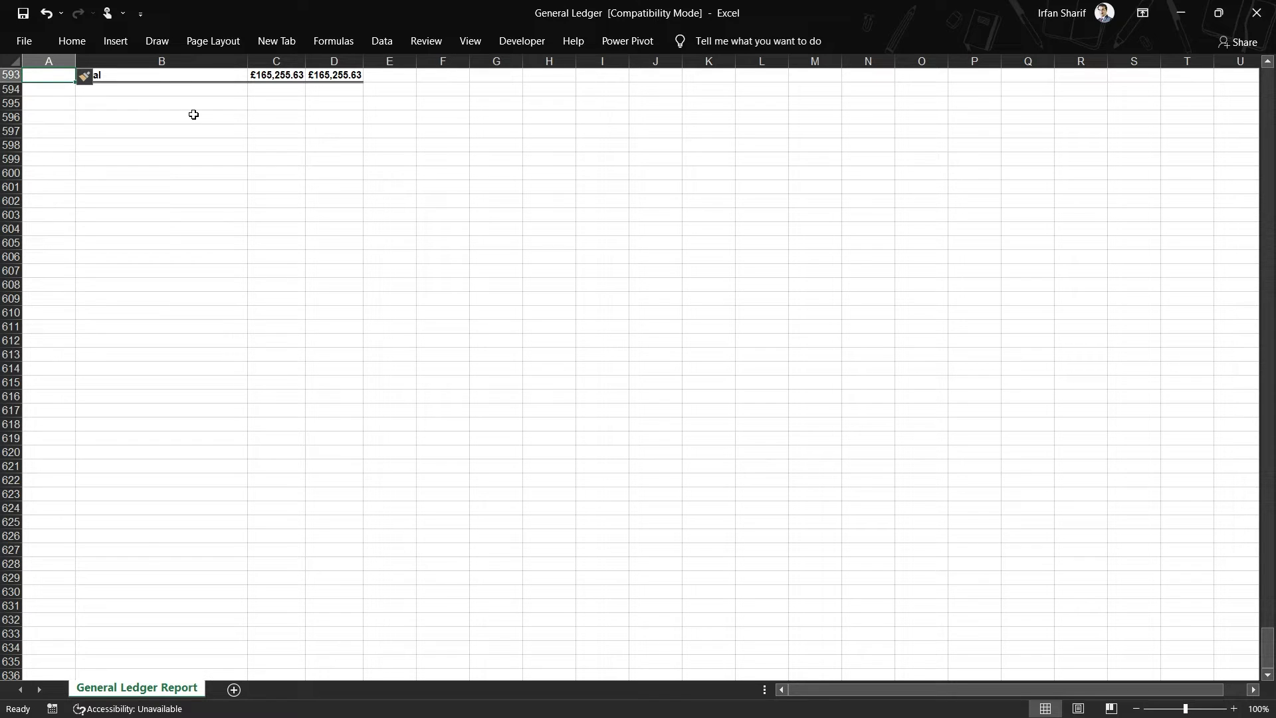
{"action": "type", "text": "x"}
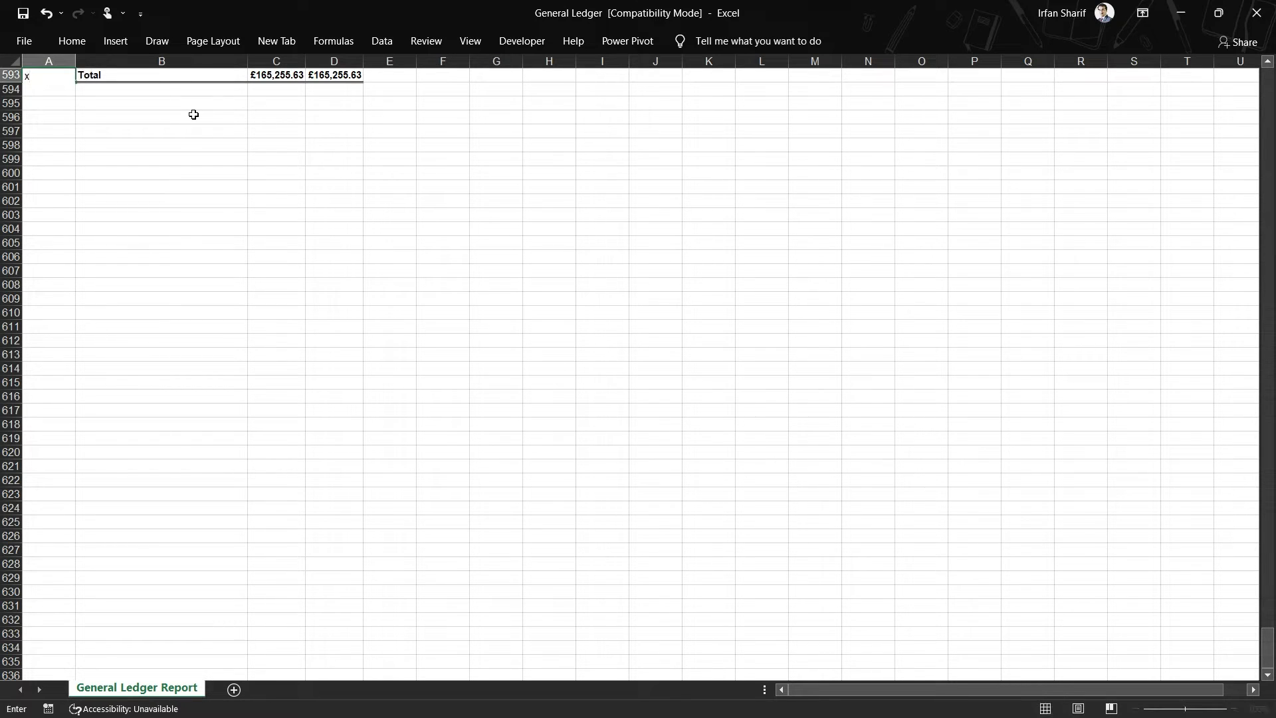
{"action": "key", "text": "Return"}
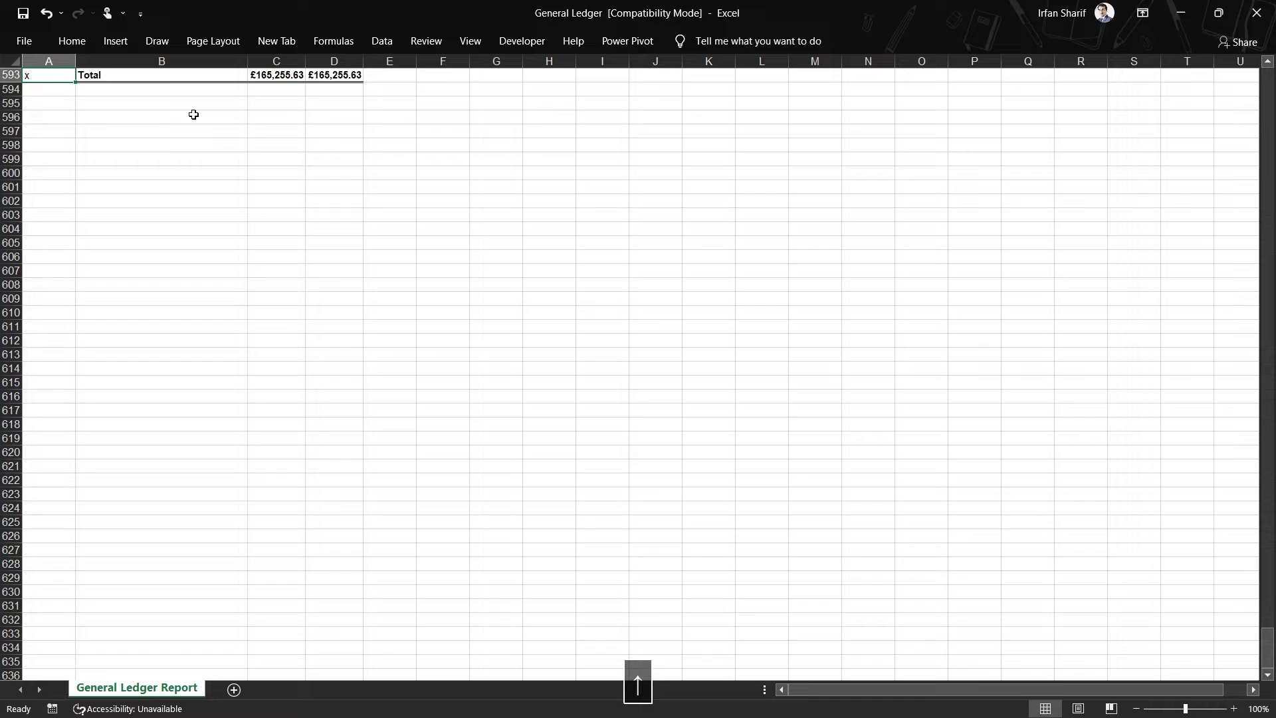
Step: Copy the x from A593 into every helper column cell up to A1
{"action": "key", "text": "ctrl+c"}
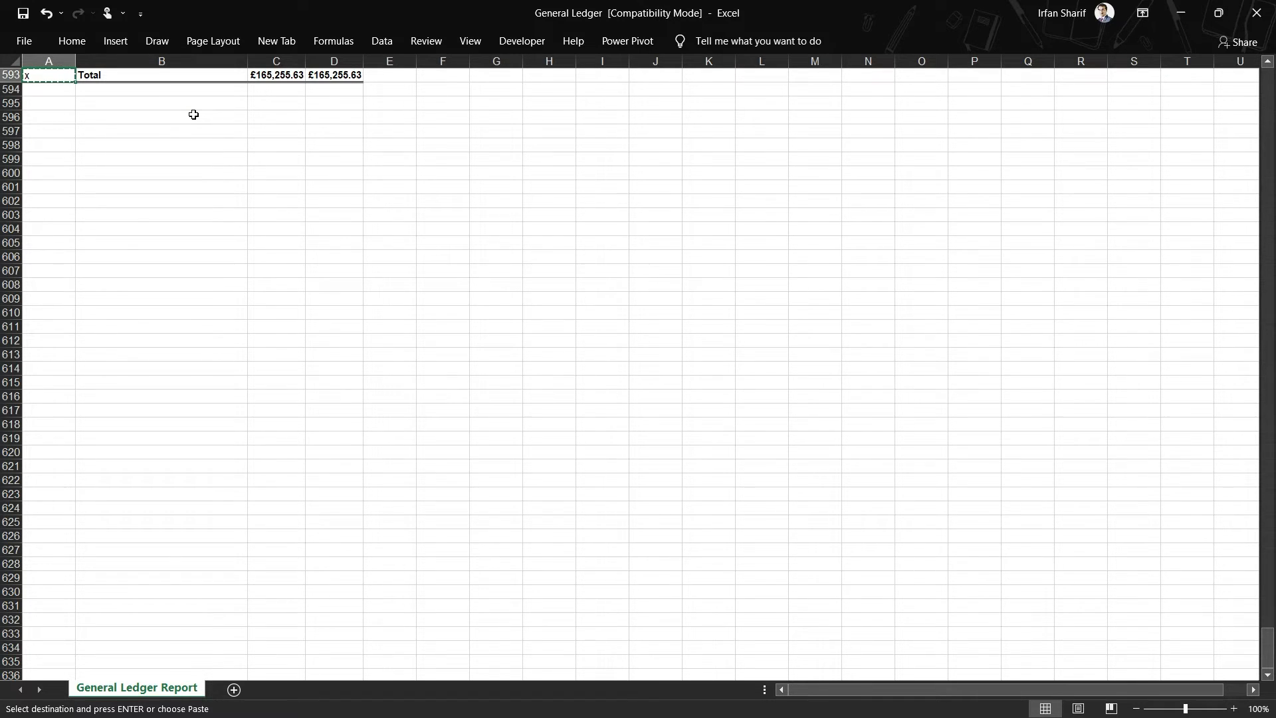
{"action": "key", "text": "ctrl+shift+Up"}
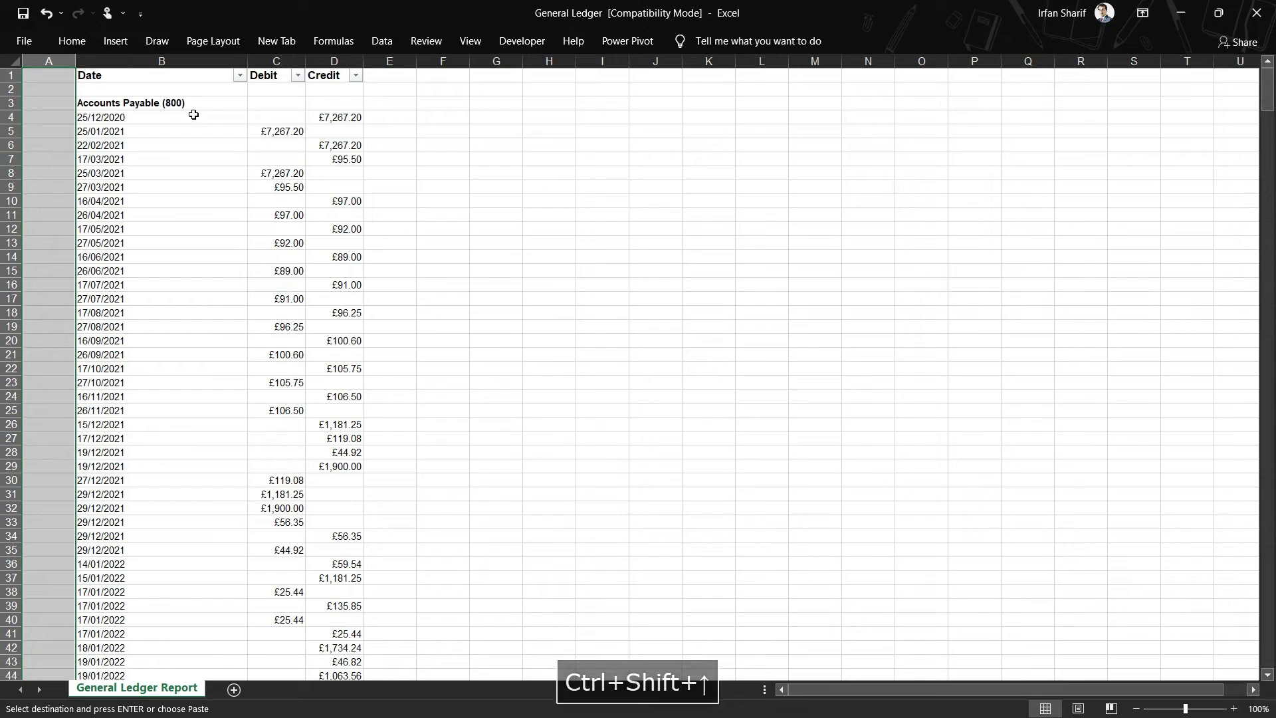
{"action": "key", "text": "ctrl+v"}
{"action": "key", "text": "Escape"}
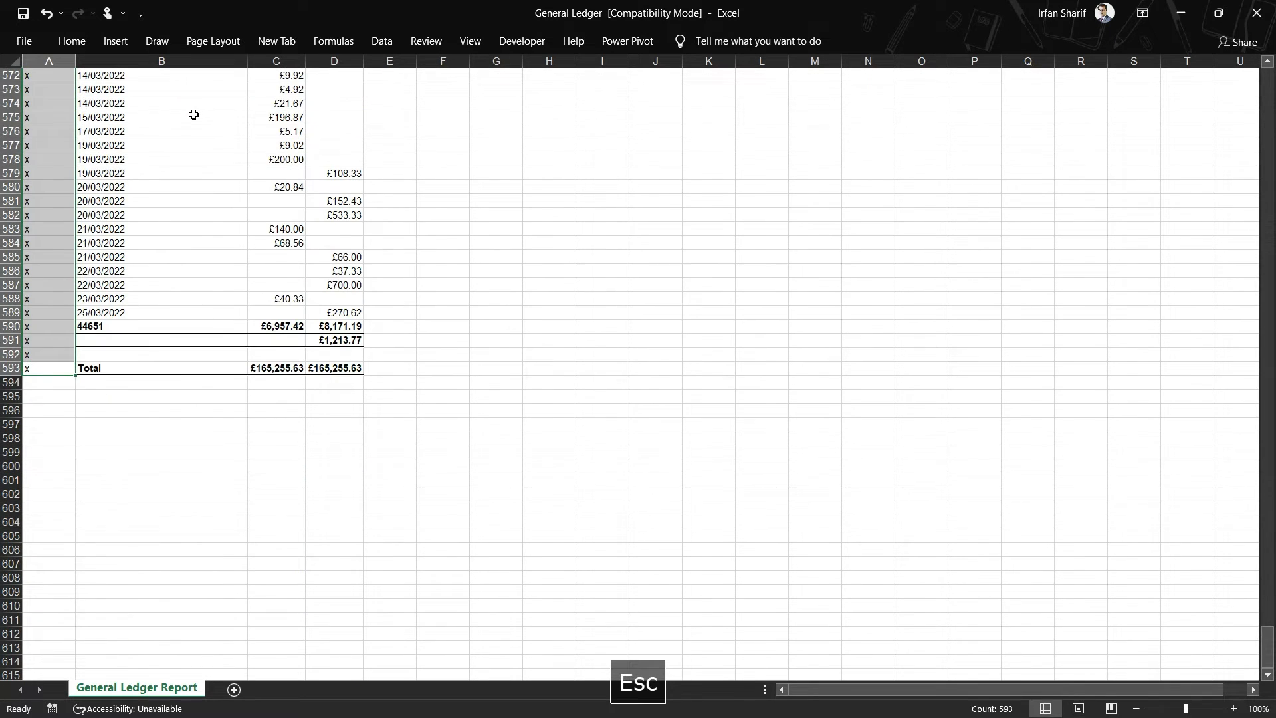
Step: Examine the full list of values in the Date column's filter, keeping all of them selected
{"action": "key", "text": "ctrl+Up"}
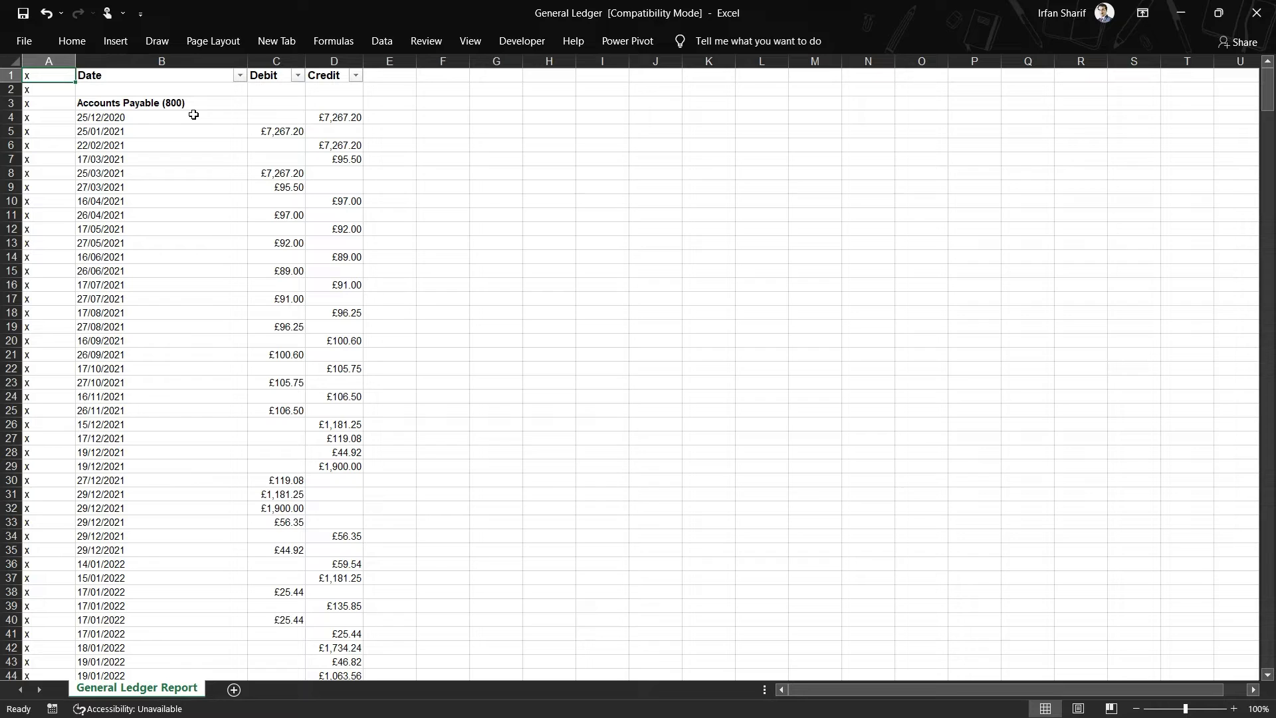
{"action": "key", "text": "Right"}
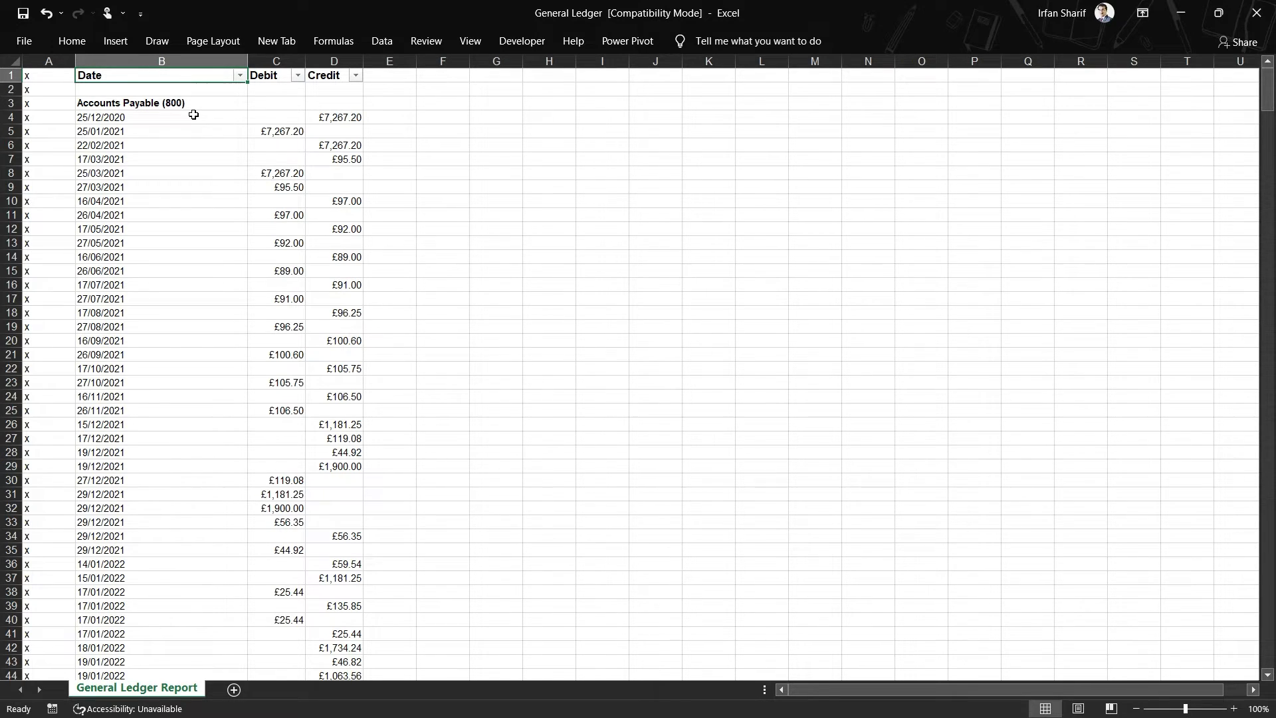
{"action": "key", "text": "alt+Down"}
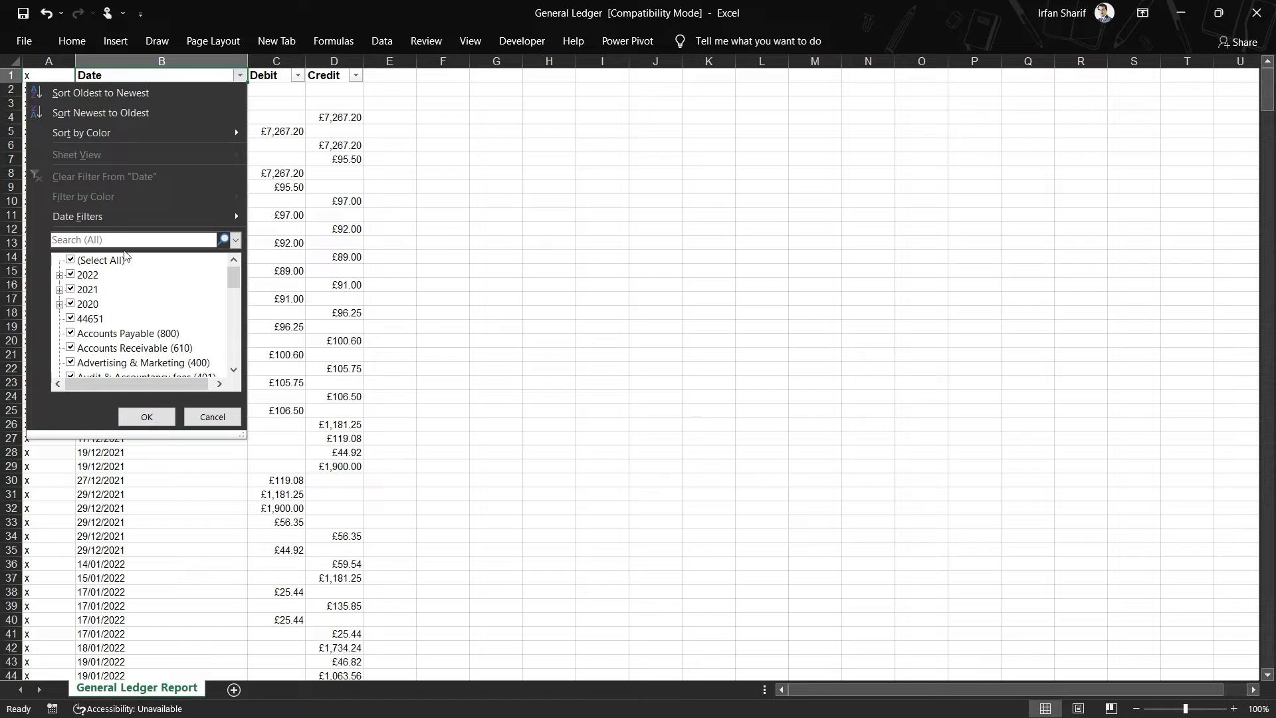
{"action": "scroll", "coordinate": [219, 332], "scroll_direction": "down", "scroll_amount": 8}
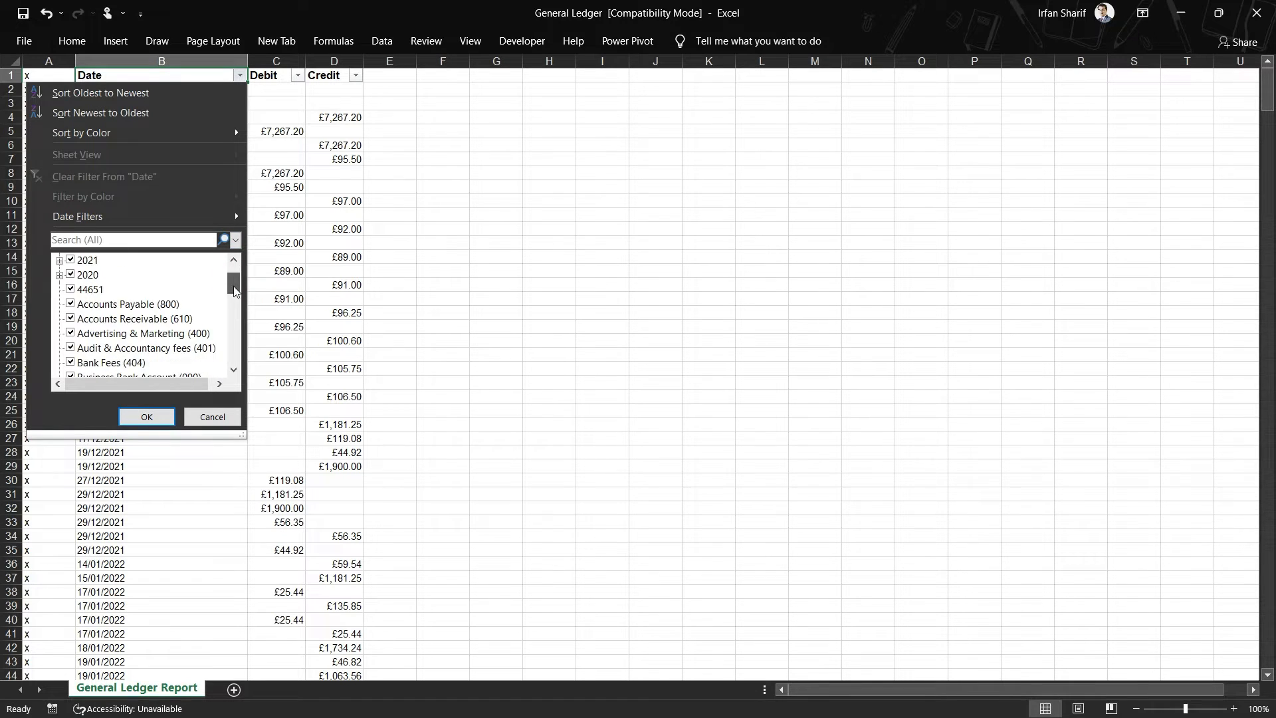
{"action": "scroll", "coordinate": [219, 335], "scroll_direction": "down", "scroll_amount": 8}
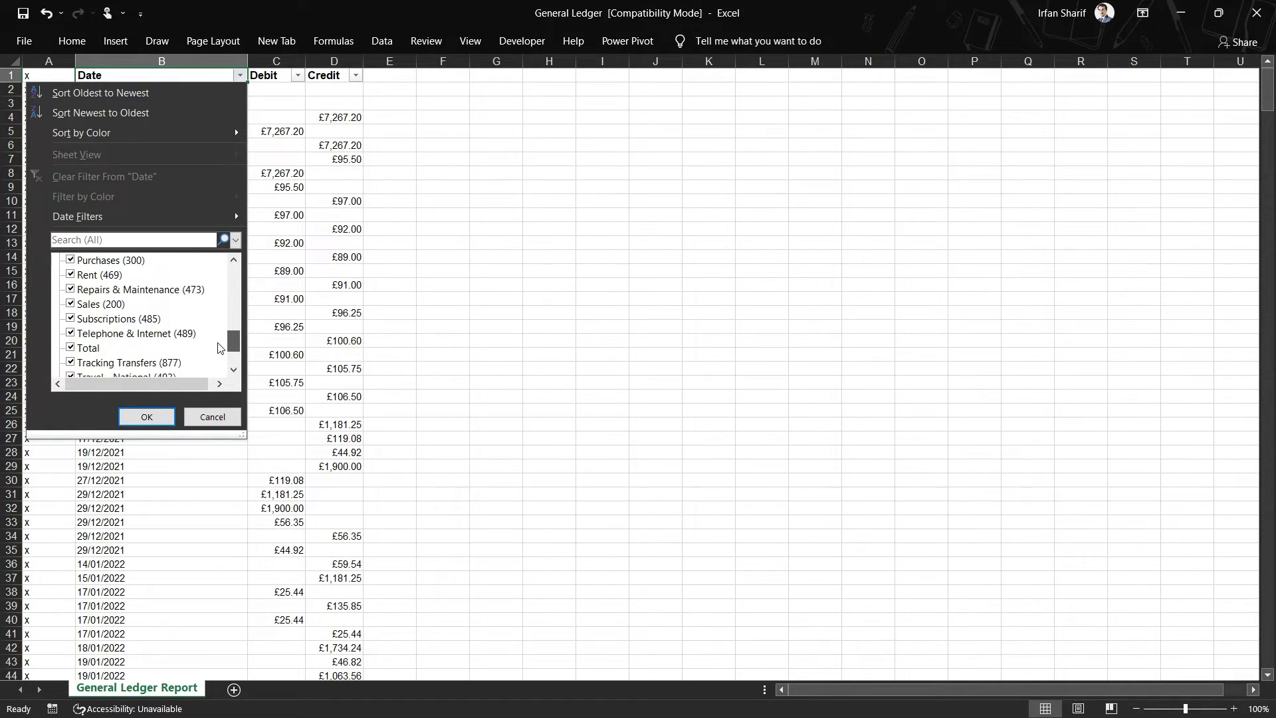
{"action": "left_click_drag", "start_coordinate": [232, 356], "coordinate": [253, 259]}
{"action": "left_click", "coordinate": [146, 417]}
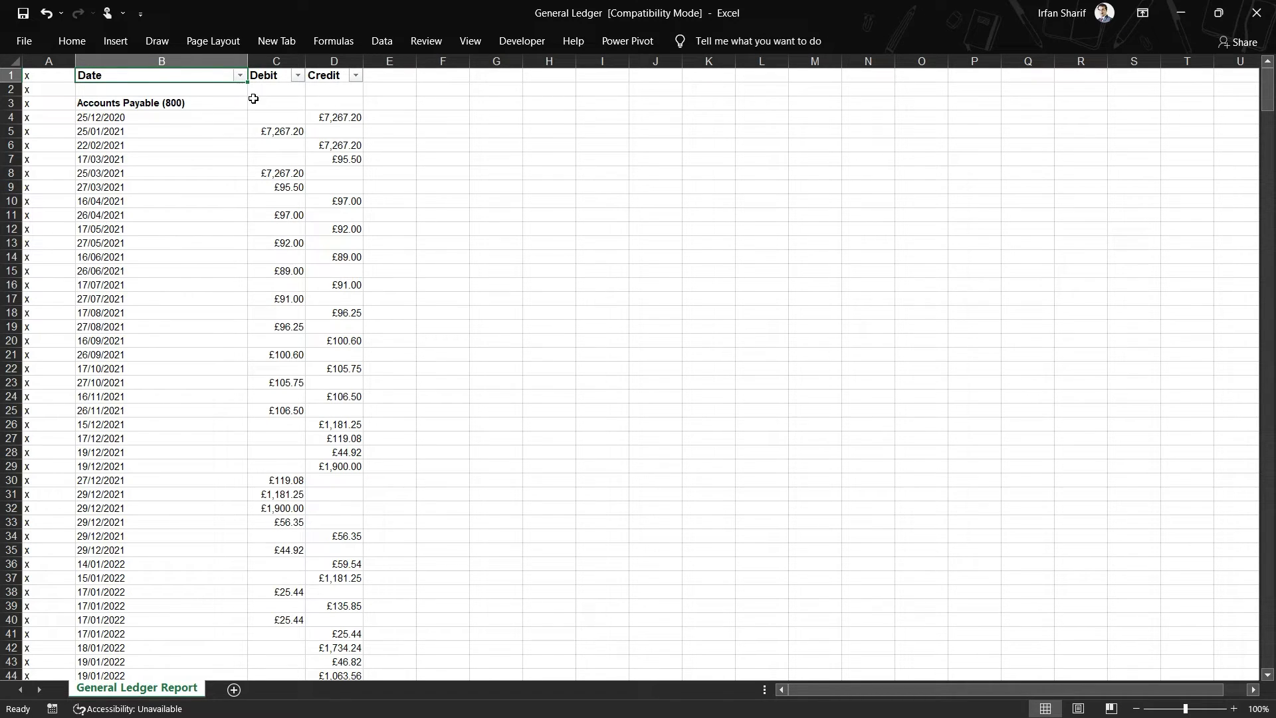
Step: Filter the Date column to show only the blank entries
{"action": "left_click", "coordinate": [240, 75]}
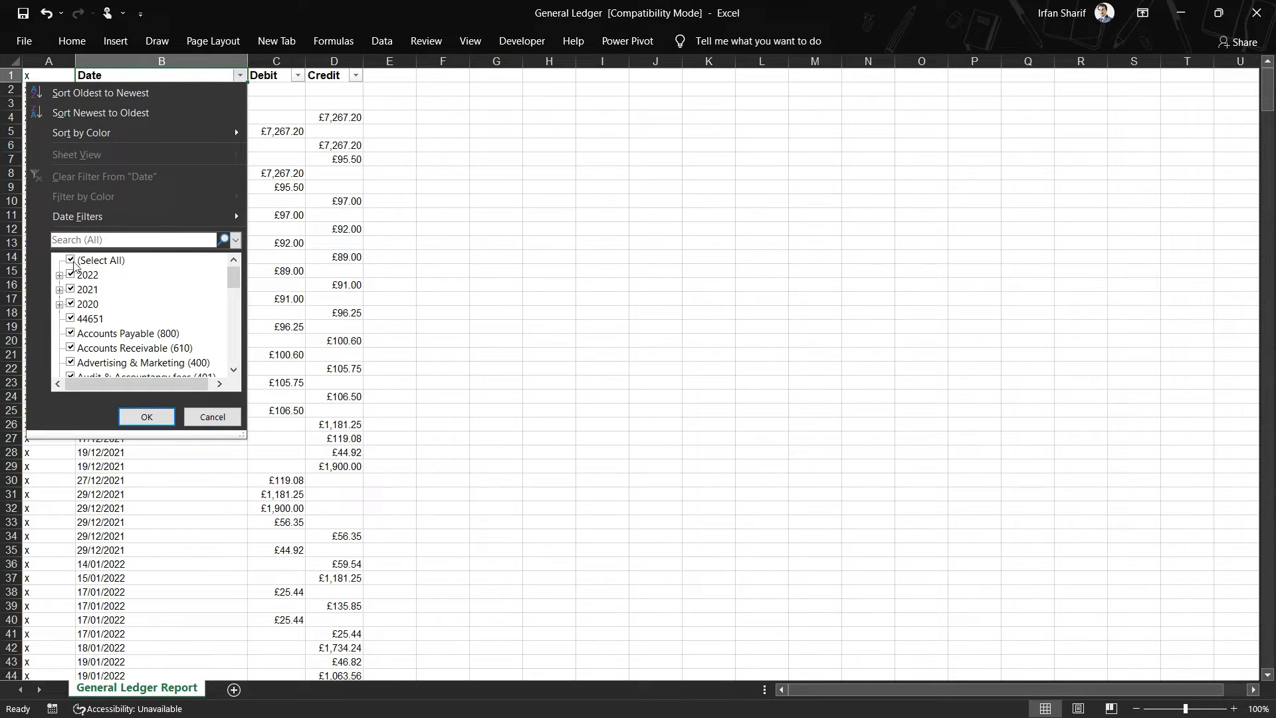
{"action": "left_click", "coordinate": [74, 261]}
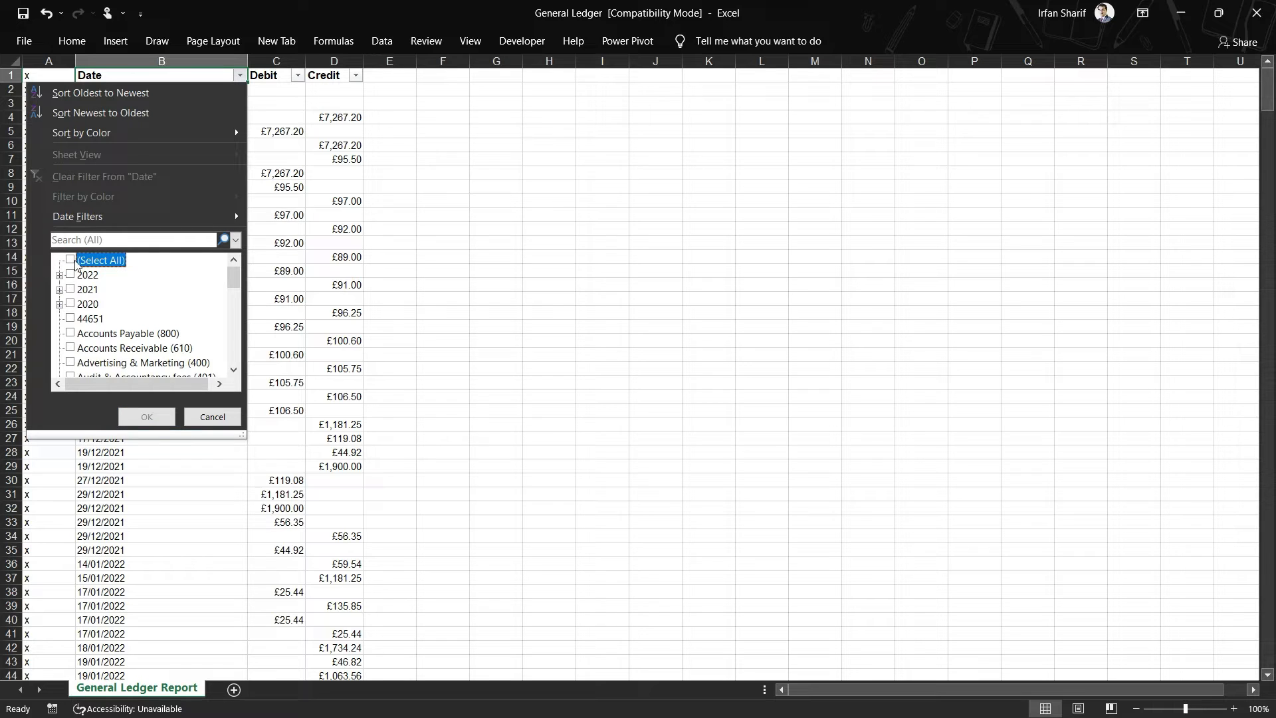
{"action": "left_click_drag", "start_coordinate": [234, 279], "coordinate": [185, 359]}
{"action": "left_click", "coordinate": [71, 362]}
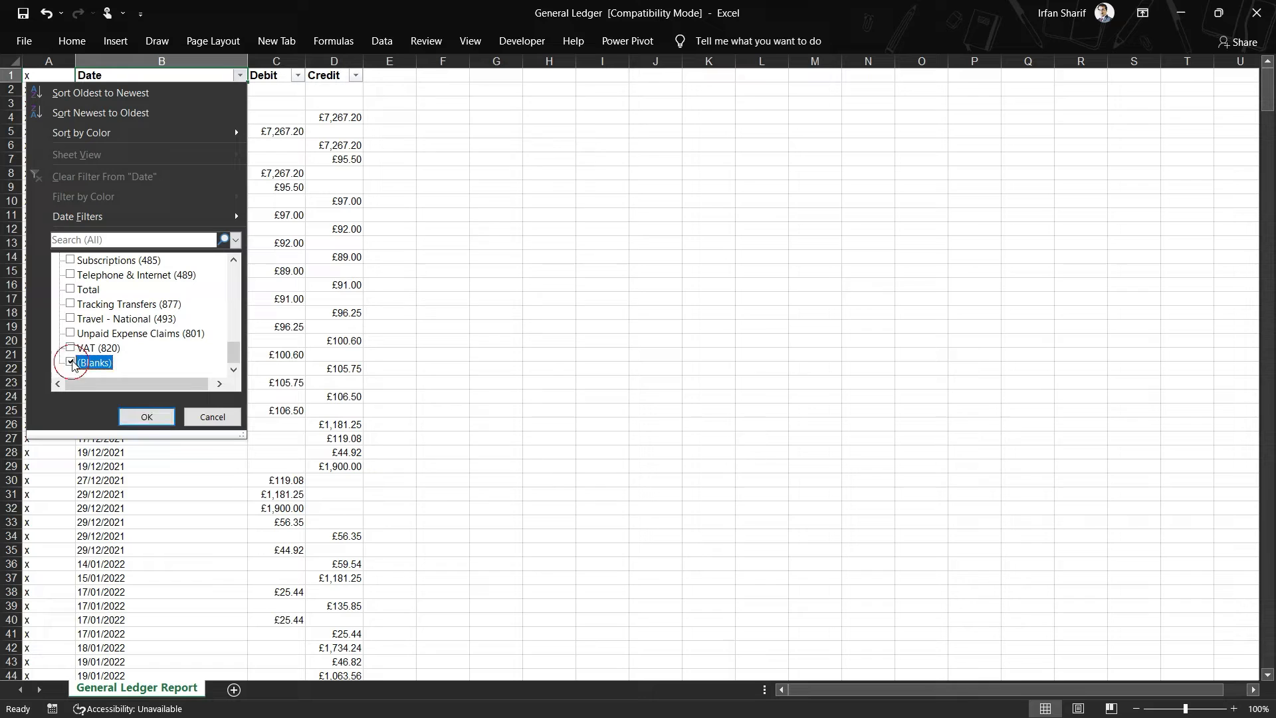
{"action": "left_click", "coordinate": [146, 417]}
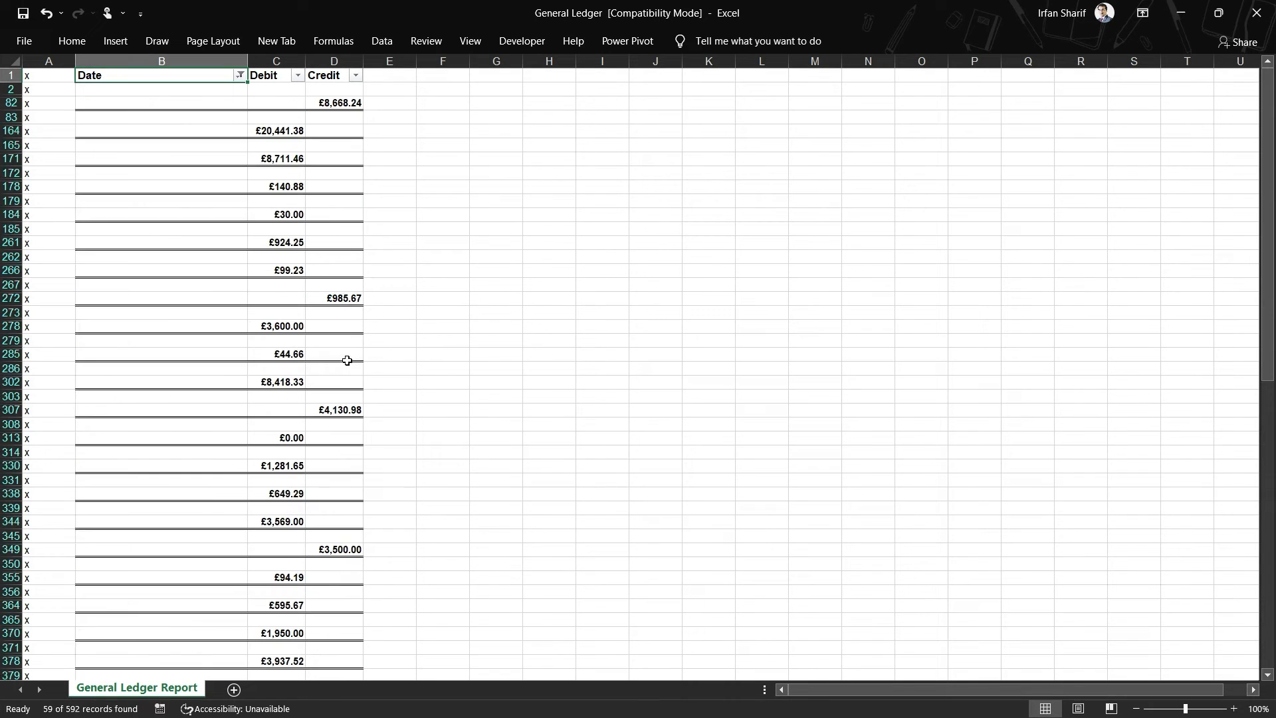
Step: Delete all the filtered rows with a blank Date, from row 2 down to the end of the sheet
{"action": "key", "text": "Down"}
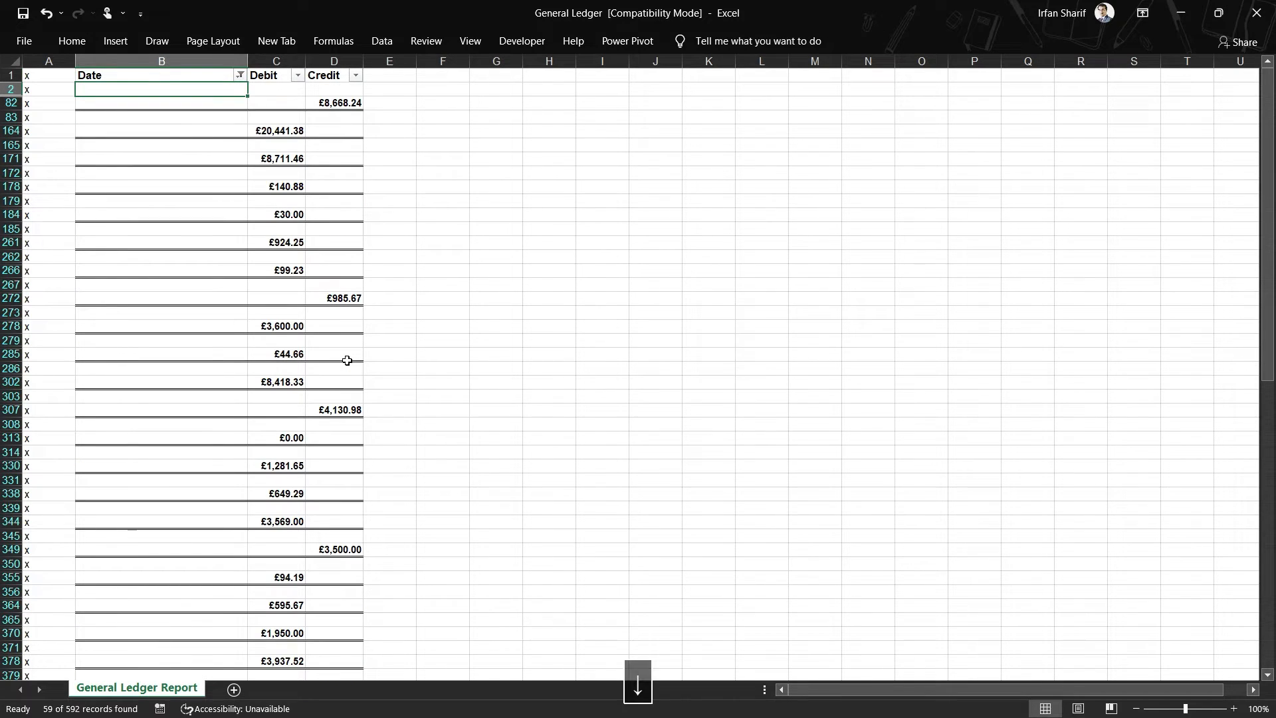
{"action": "key", "text": "ctrl+Down"}
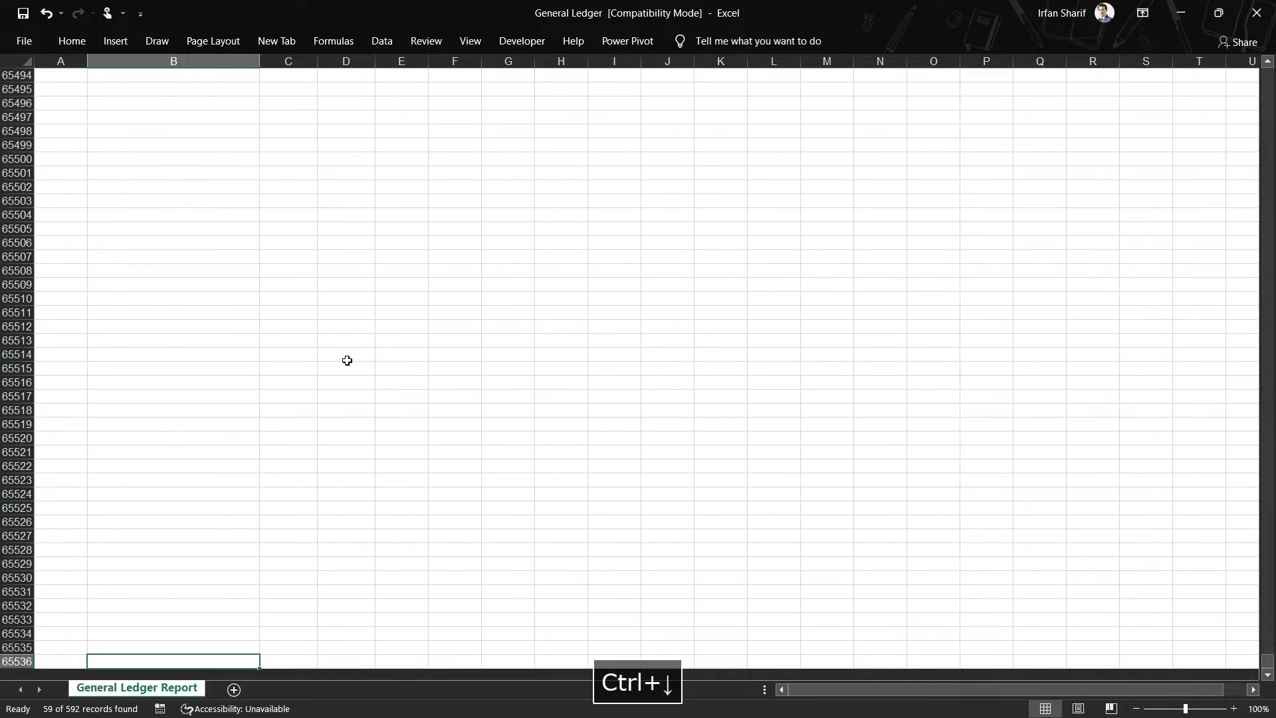
{"action": "key", "text": "ctrl+Up"}
{"action": "key", "text": "Down"}
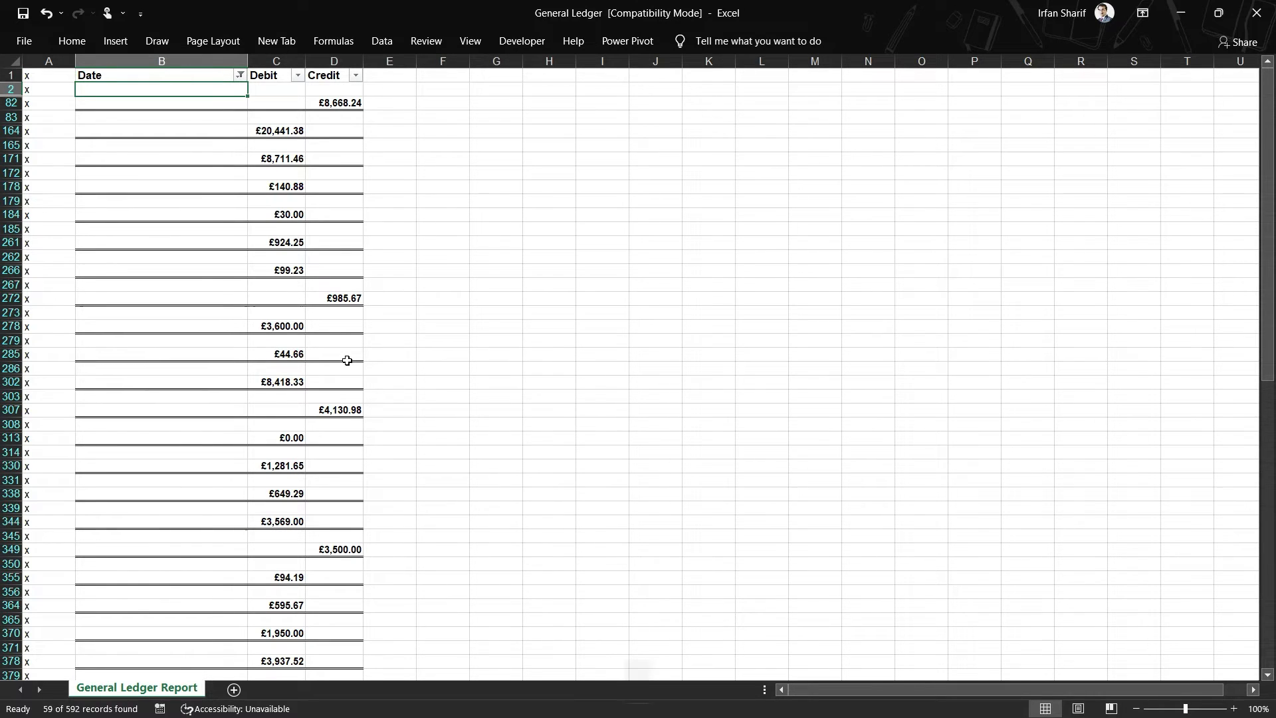
{"action": "key", "text": "Right"}
{"action": "key", "text": "Down"}
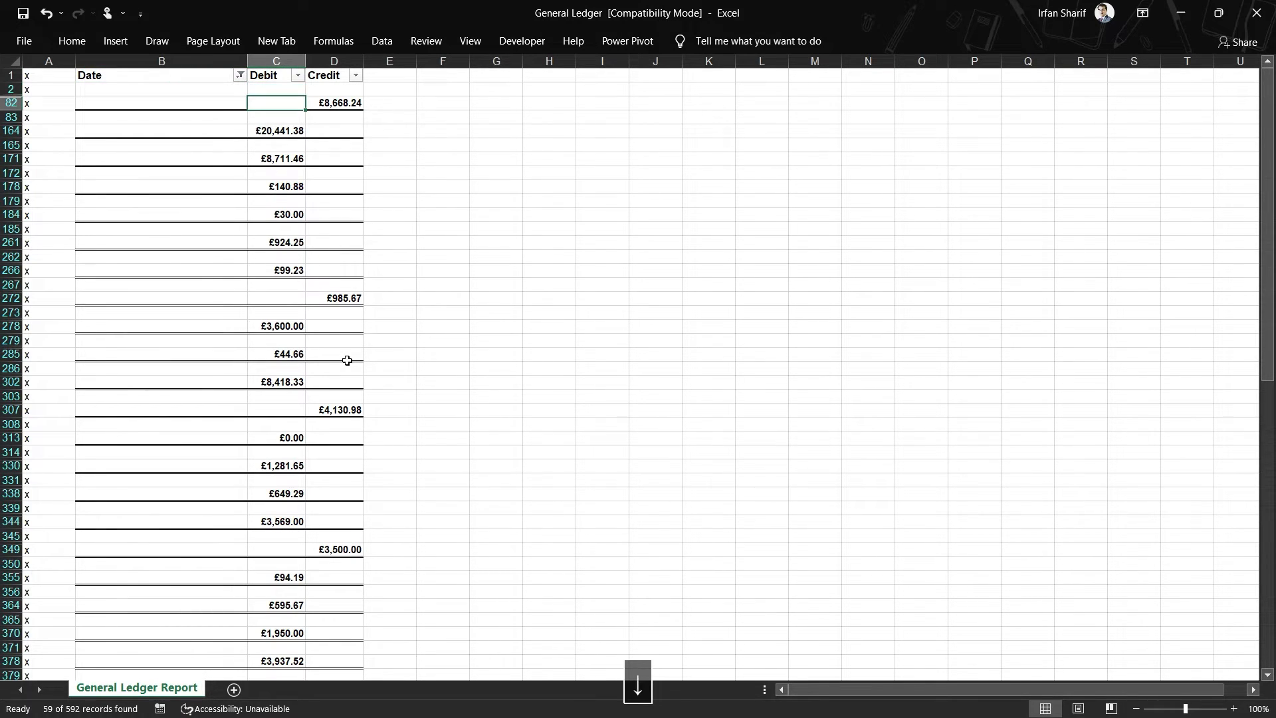
{"action": "key", "text": "Up"}
{"action": "key", "text": "Left"}
{"action": "key", "text": "shift+space"}
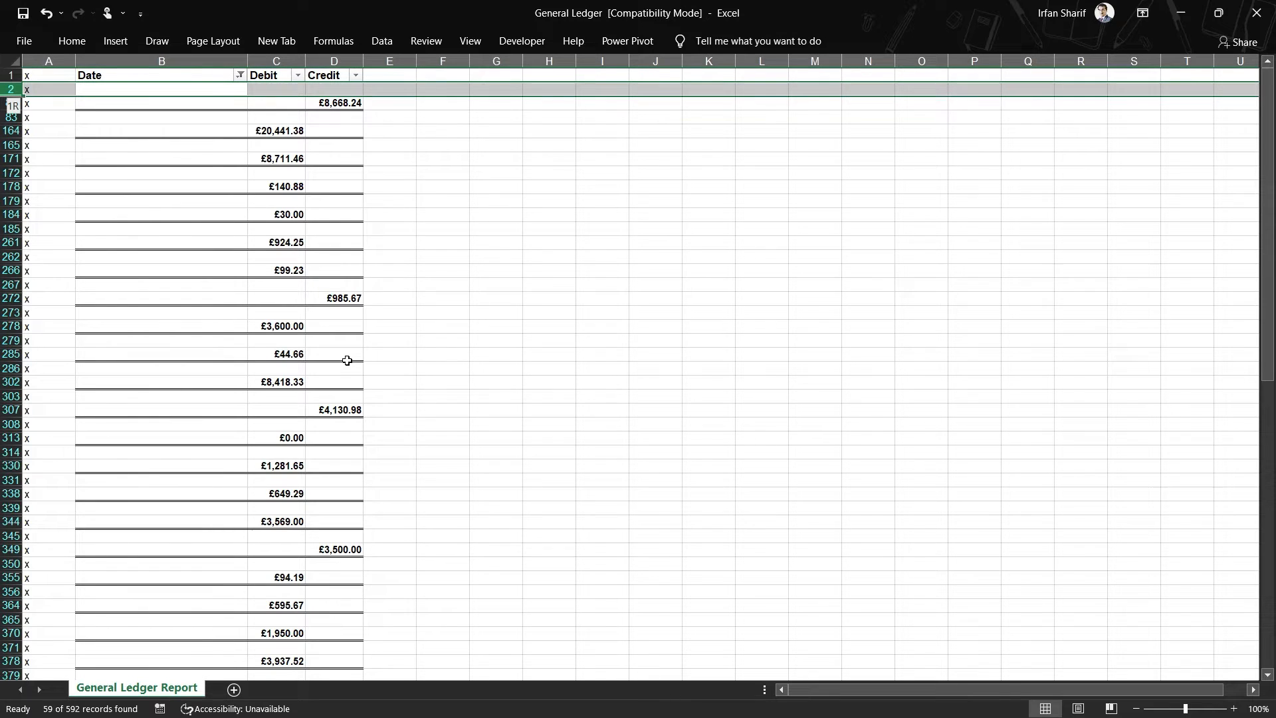
{"action": "key", "text": "ctrl+shift+Down"}
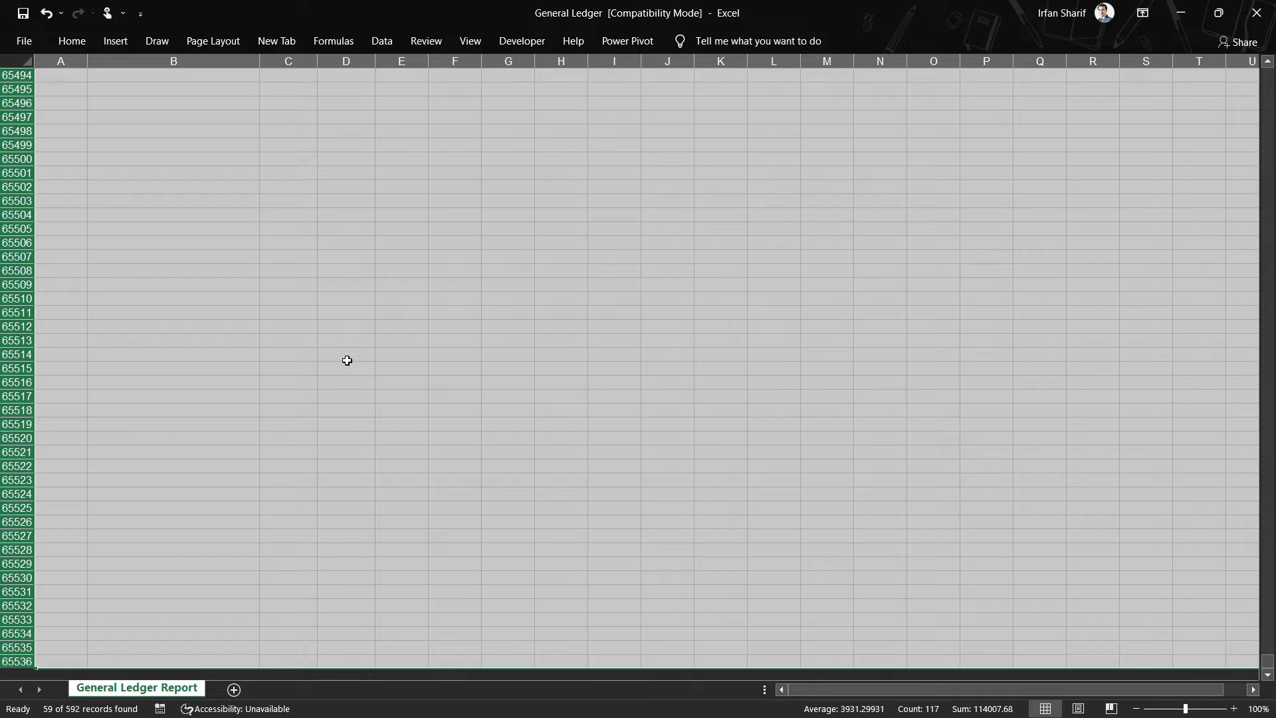
{"action": "key", "text": "ctrl+minus"}
Step: Remove the filter and reapply it to the whole table, including the x helper column
{"action": "key", "text": "Up"}
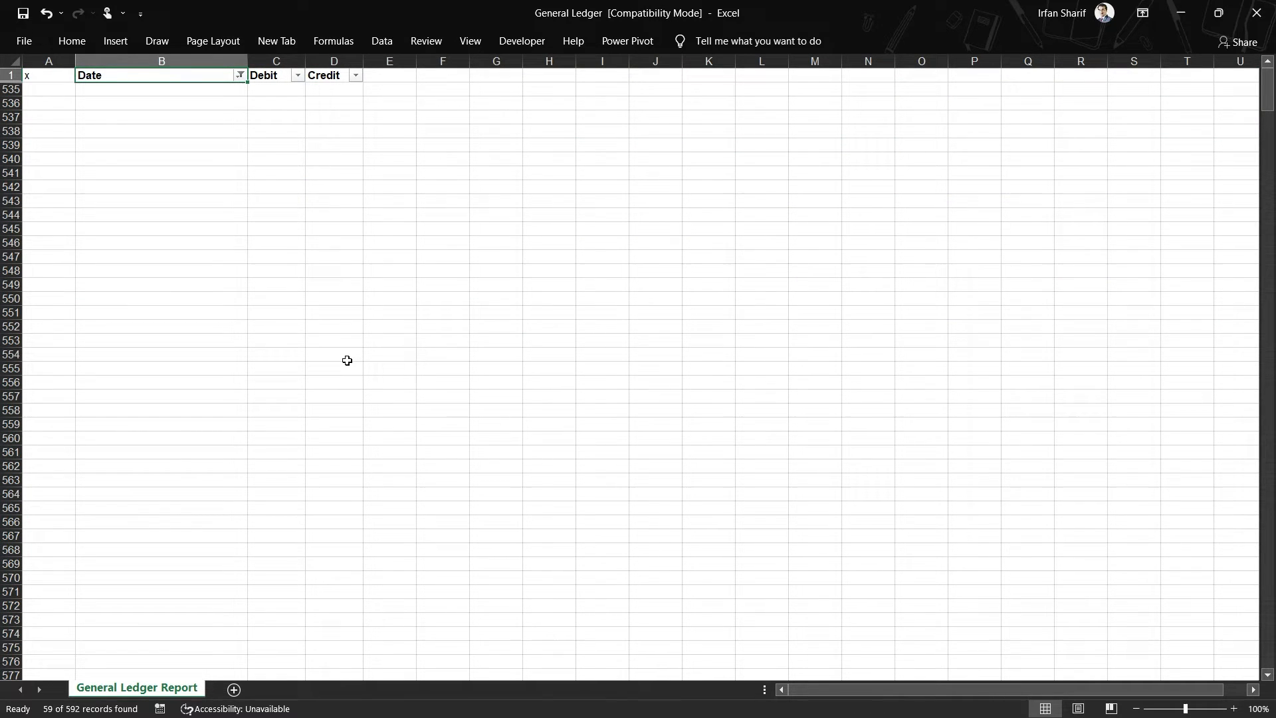
{"action": "key", "text": "alt+a"}
{"action": "key", "text": "t"}
{"action": "key", "text": "alt+a"}
{"action": "key", "text": "t"}
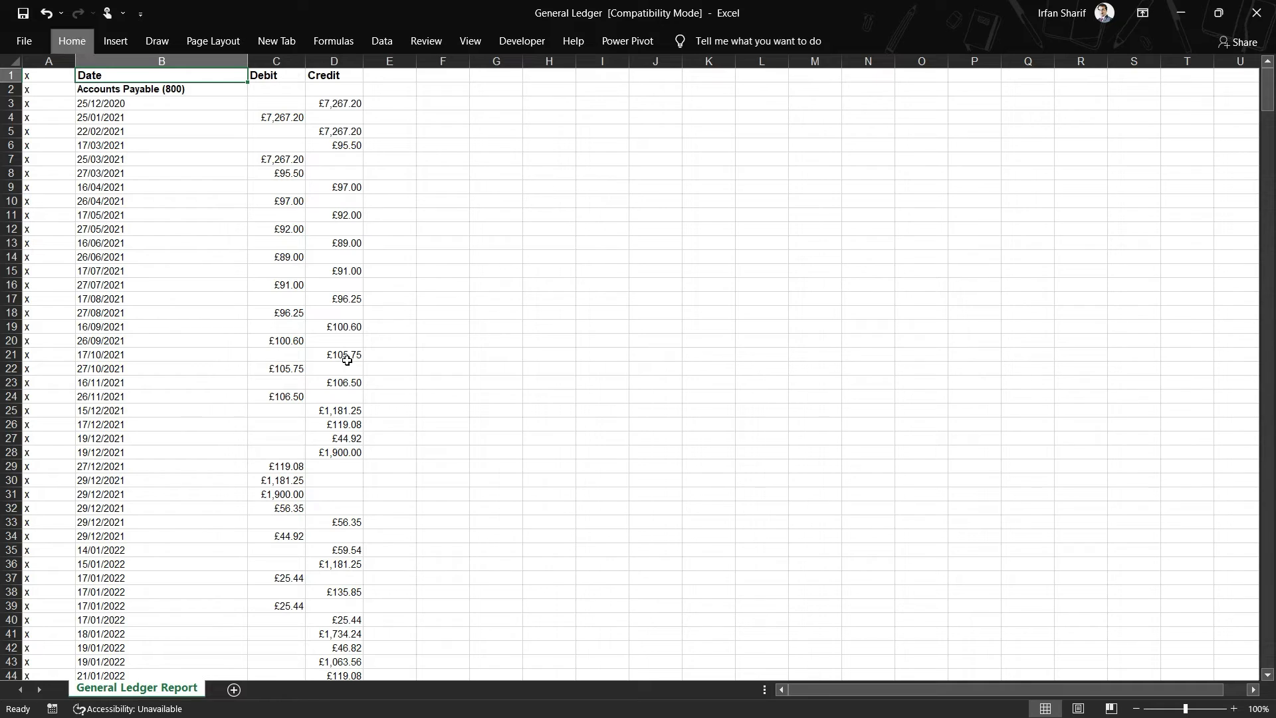
Step: Look through the Date column's filter values and filter the column to show only Total
{"action": "key", "text": "alt+Down"}
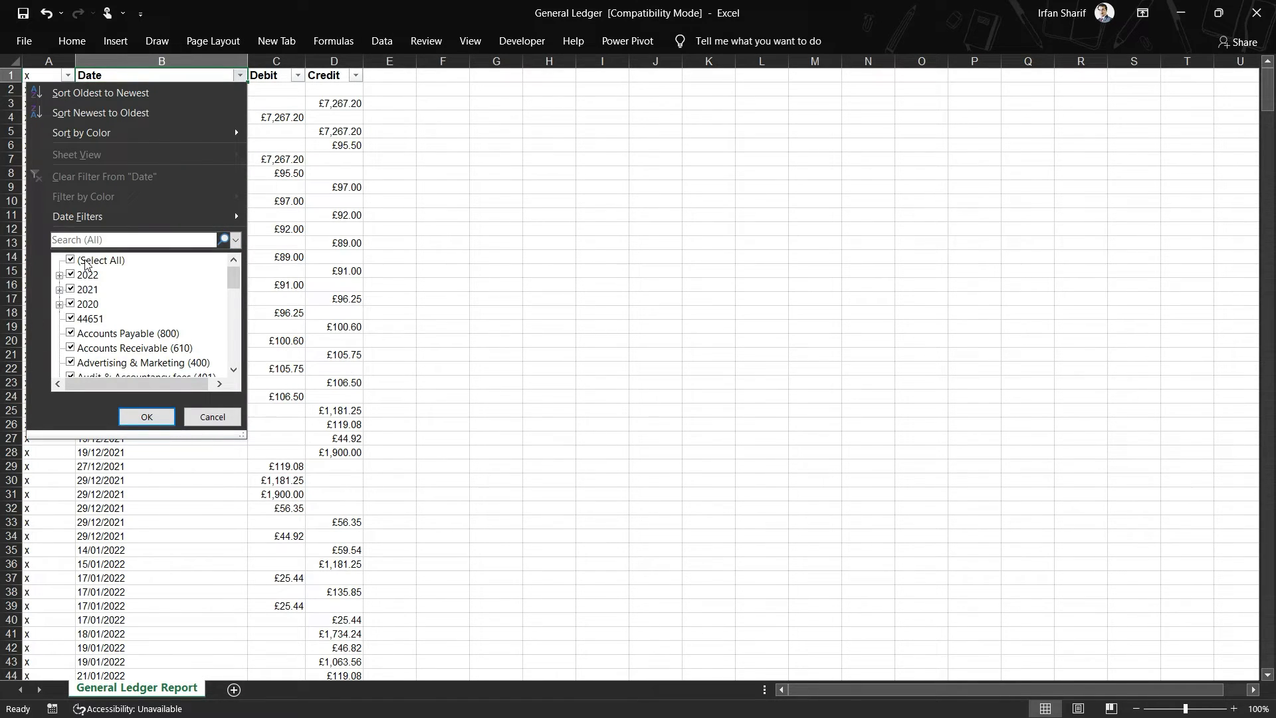
{"action": "left_click_drag", "start_coordinate": [235, 287], "coordinate": [235, 296]}
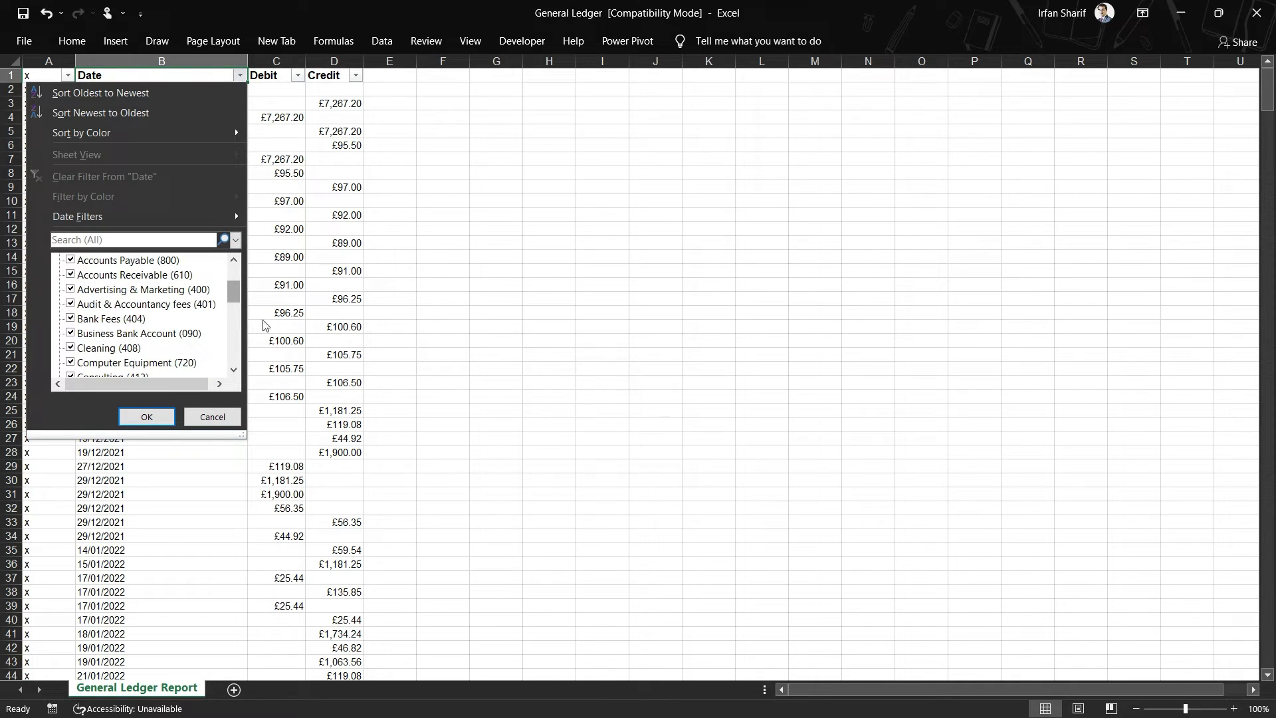
{"action": "left_click_drag", "start_coordinate": [235, 296], "coordinate": [238, 363]}
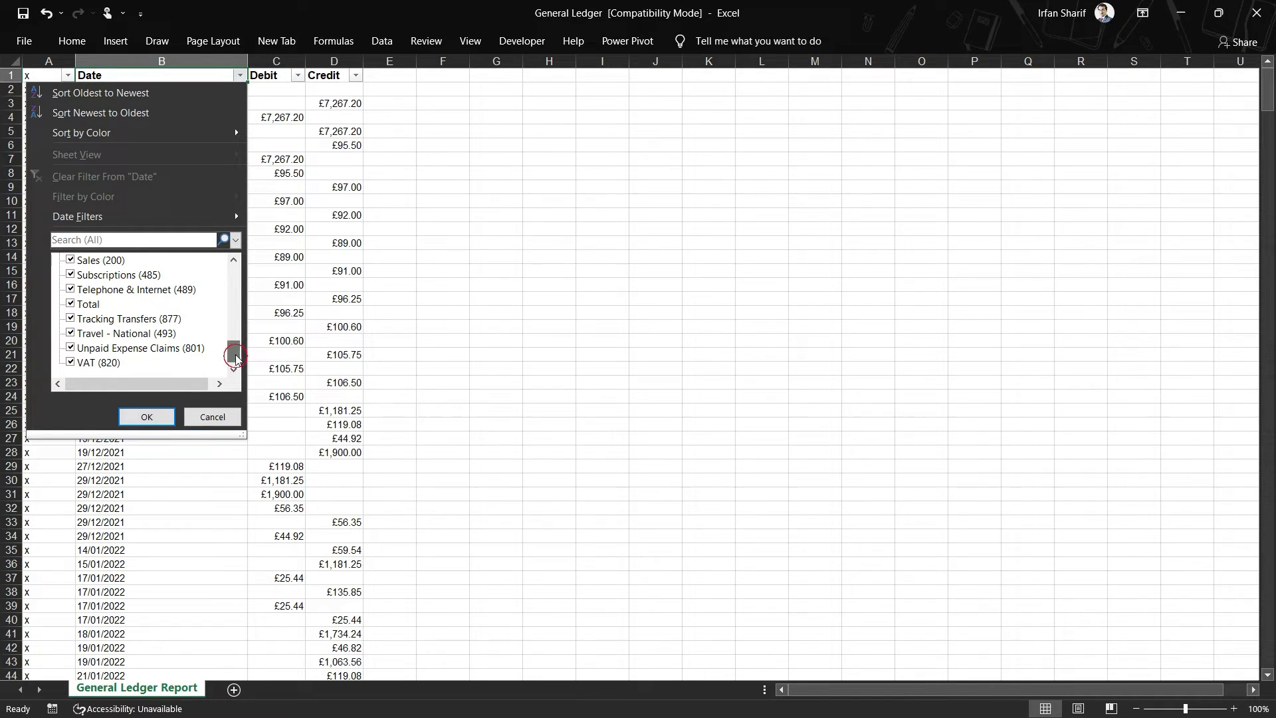
{"action": "left_click_drag", "start_coordinate": [234, 351], "coordinate": [234, 269]}
{"action": "left_click", "coordinate": [70, 260]}
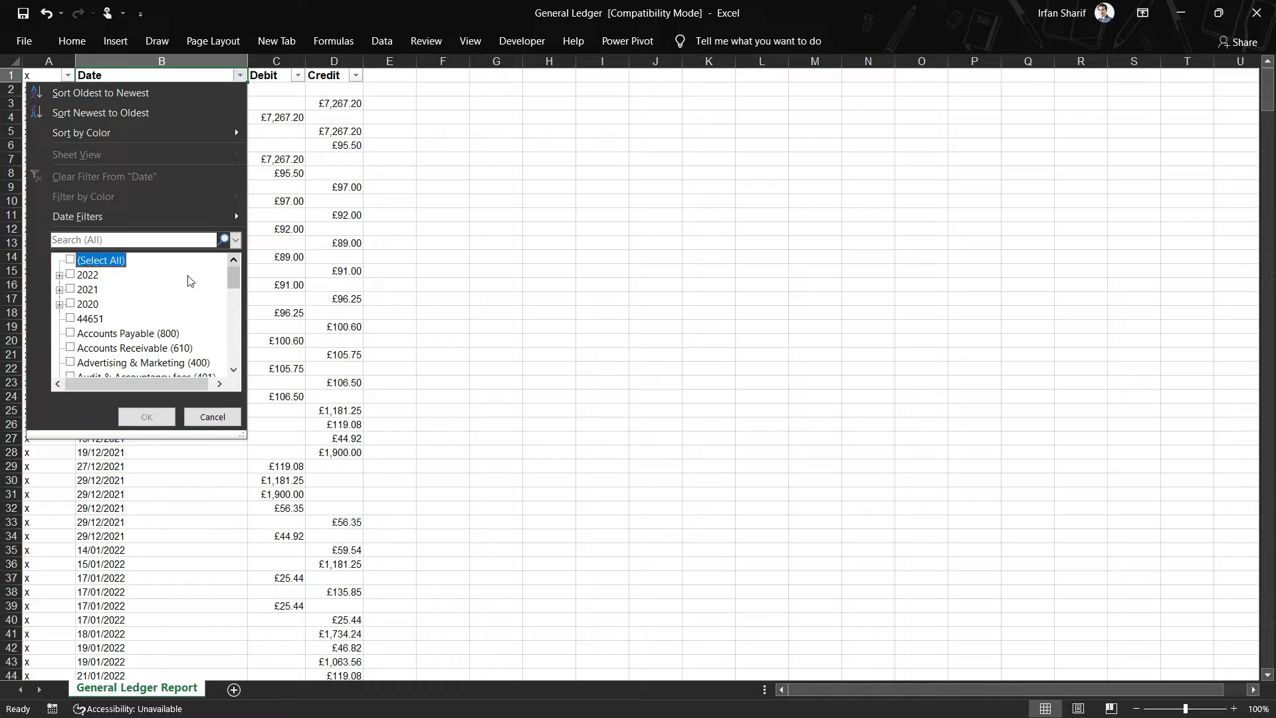
{"action": "left_click_drag", "start_coordinate": [229, 282], "coordinate": [232, 352]}
{"action": "left_click", "coordinate": [70, 332]}
{"action": "left_click", "coordinate": [147, 416]}
Step: Delete the entire filtered Total row below the header
{"action": "key", "text": "Down"}
{"action": "key", "text": "shift+space"}
{"action": "key", "text": "ctrl+minus"}
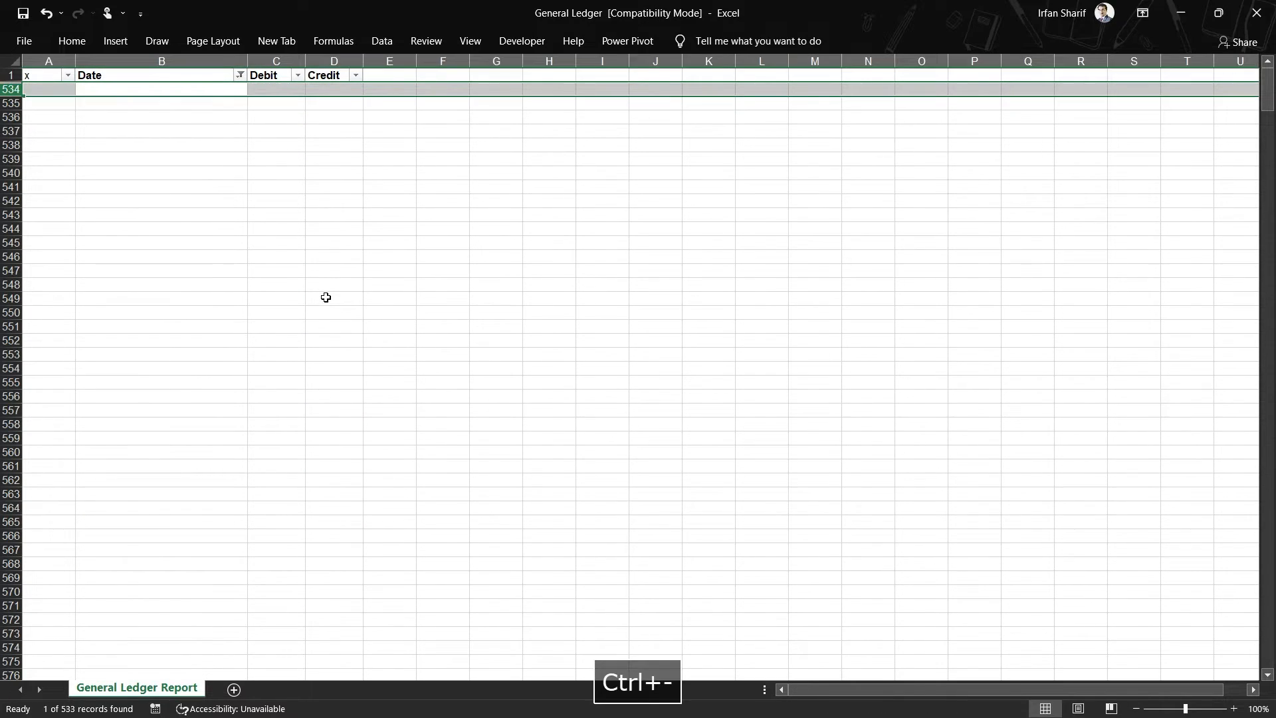
Step: Change the Date column's filter to show only the 44651 entries
{"action": "key", "text": "Up"}
{"action": "key", "text": "alt+Down"}
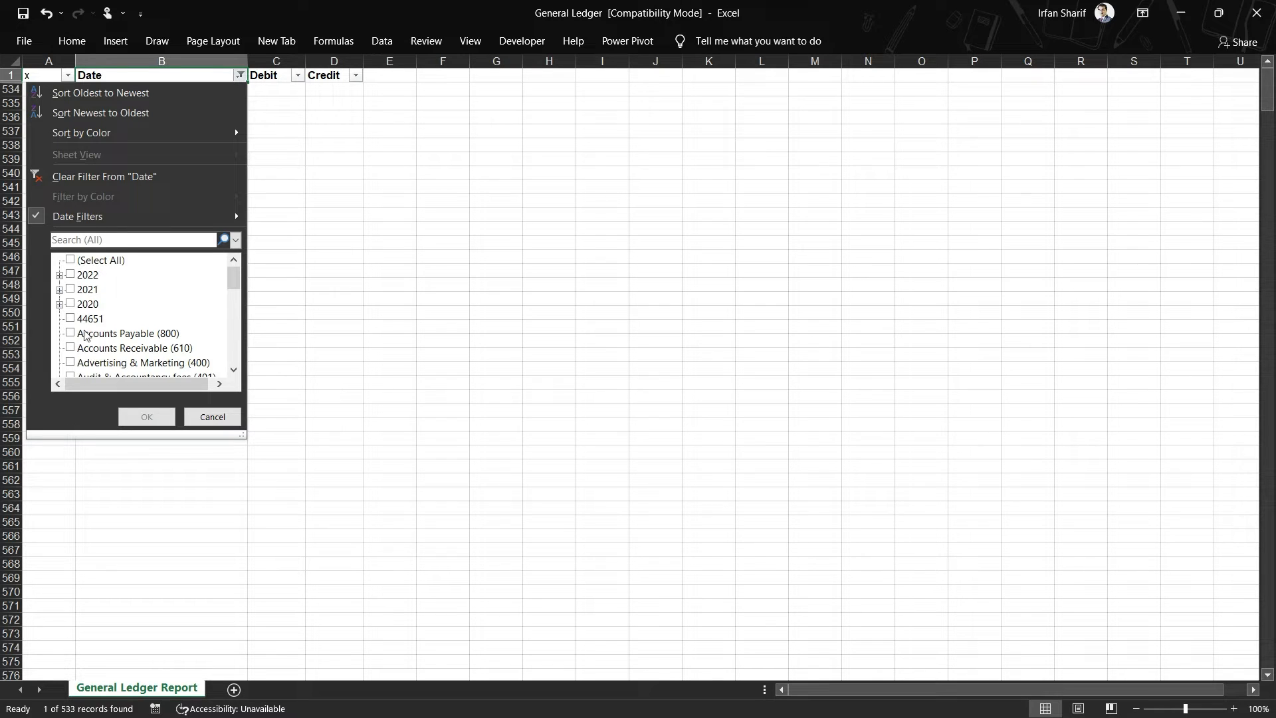
{"action": "left_click", "coordinate": [72, 320]}
{"action": "left_click", "coordinate": [146, 417]}
{"action": "scroll", "coordinate": [207, 398], "scroll_direction": "up", "scroll_amount": 10}
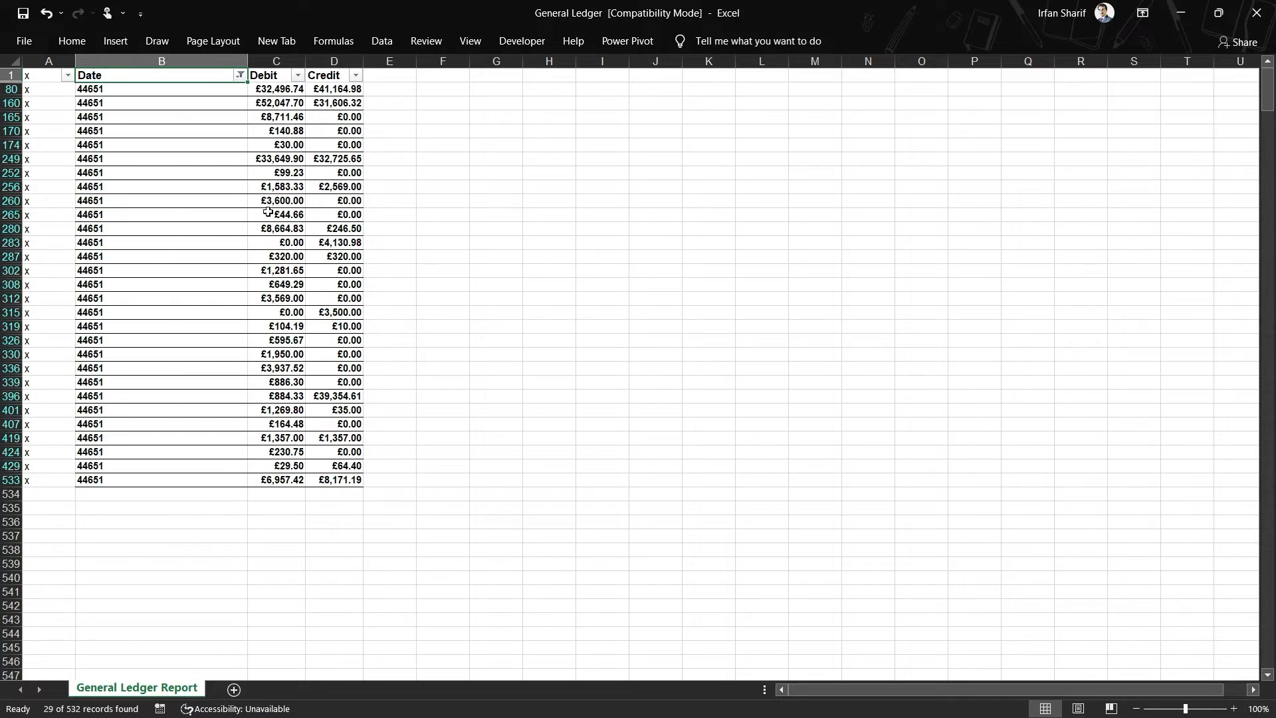
Step: Delete all the filtered 44651 total rows, from row 80 through row 533
{"action": "left_click", "coordinate": [171, 90]}
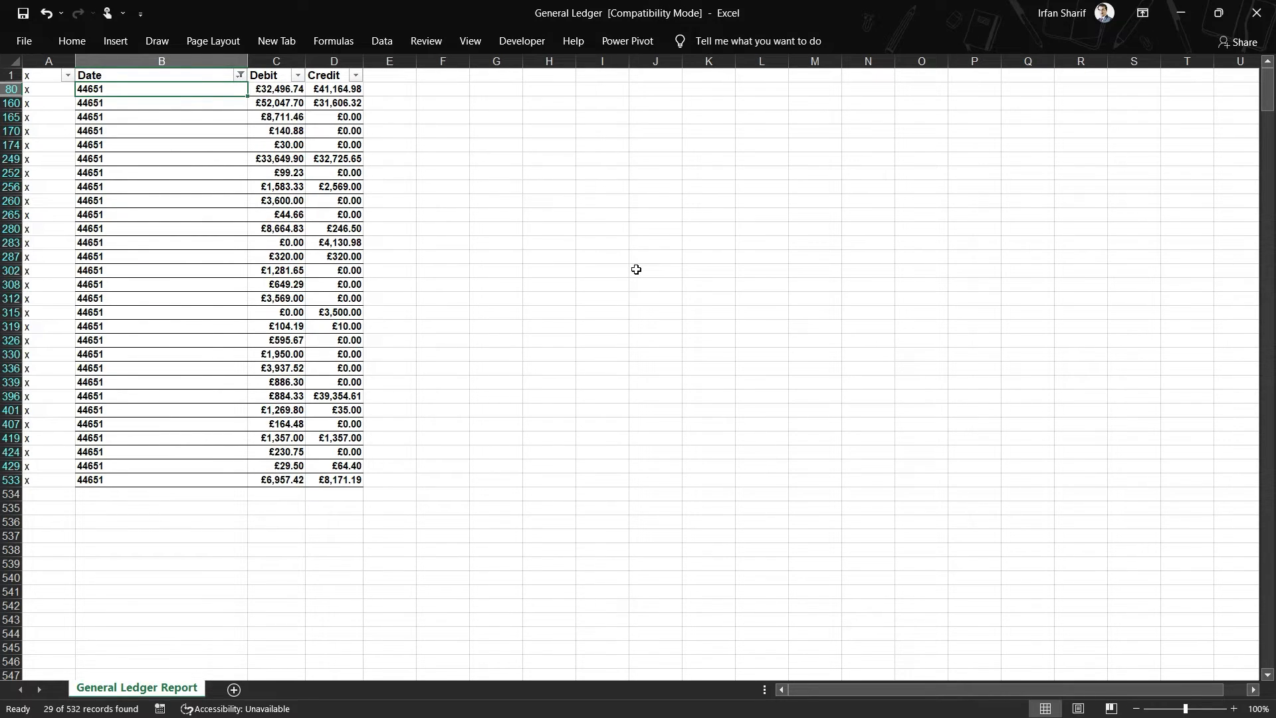
{"action": "key", "text": "shift+space"}
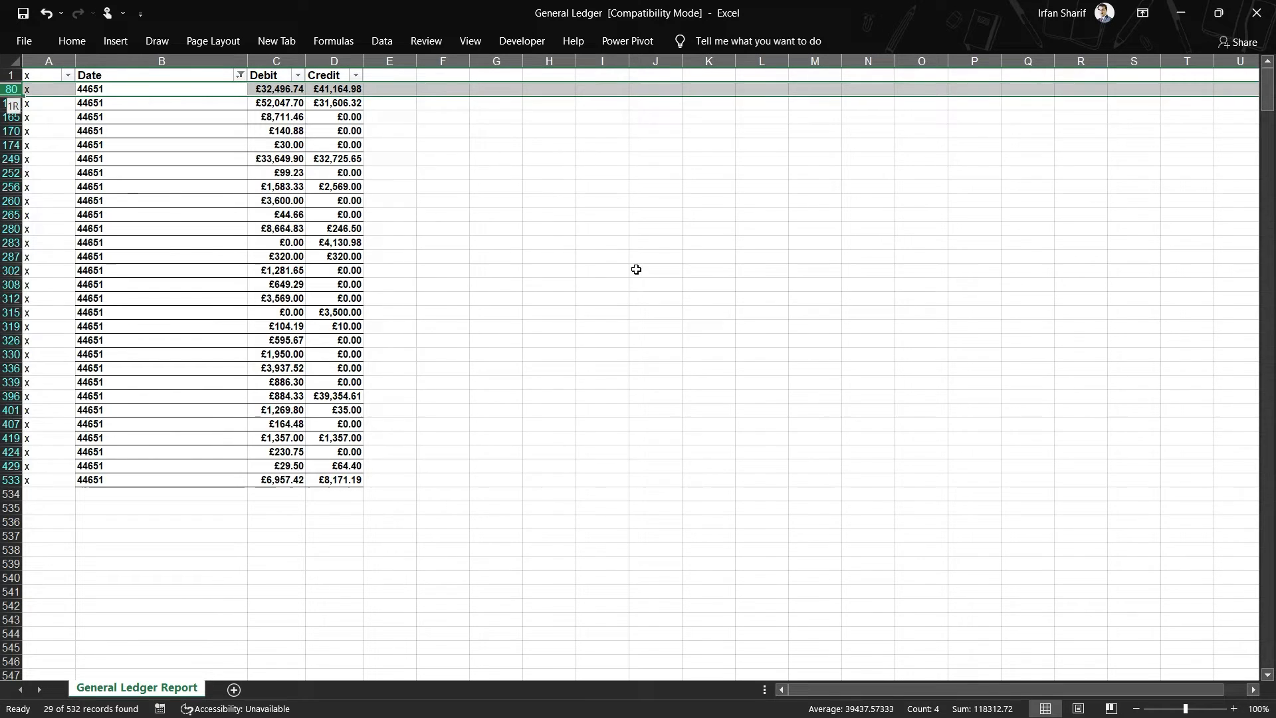
{"action": "key", "text": "ctrl+shift+Down"}
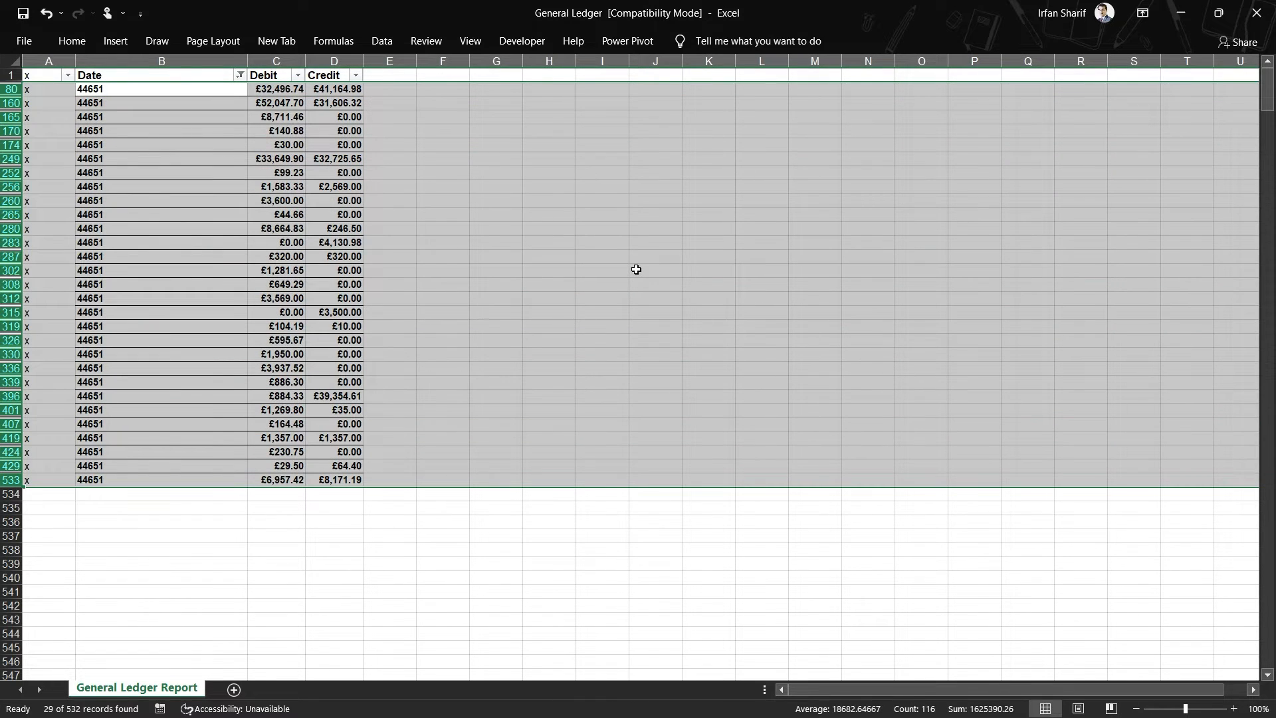
{"action": "key", "text": "ctrl+minus"}
Step: Remove the filter from the header row so that all remaining rows are listed
{"action": "key", "text": "Up"}
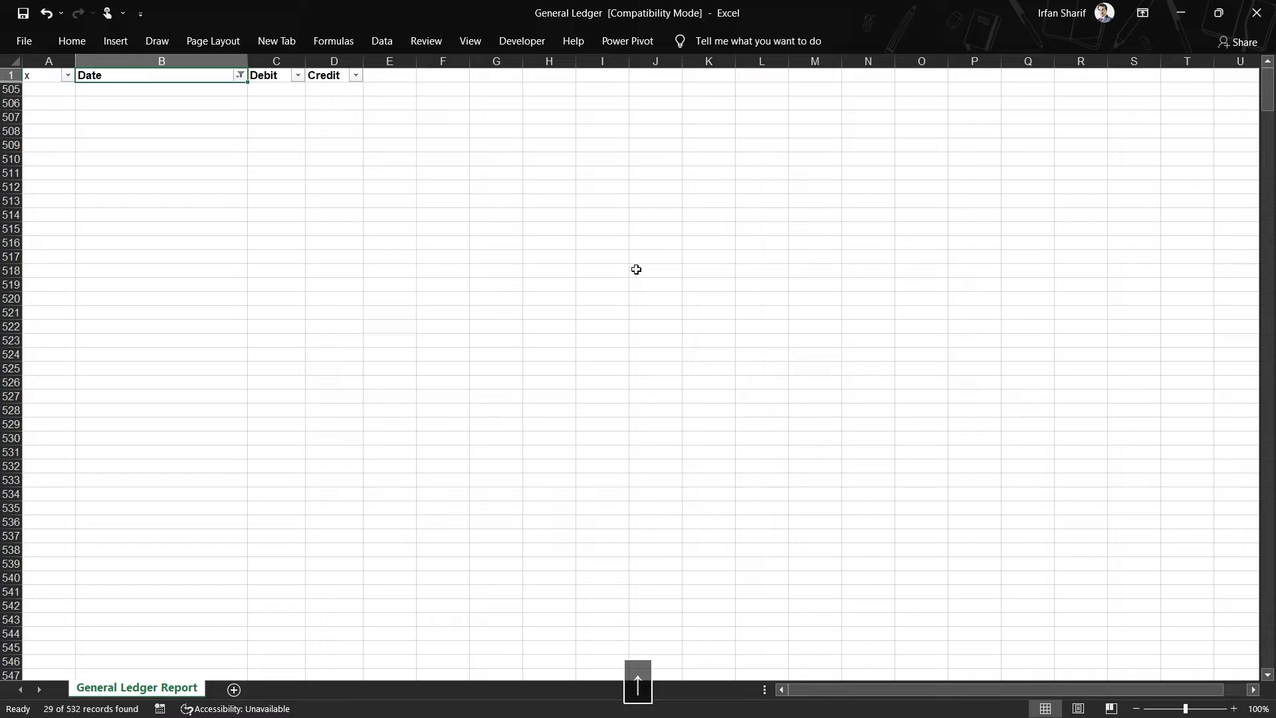
{"action": "key", "text": "alt"}
{"action": "key", "text": "a"}
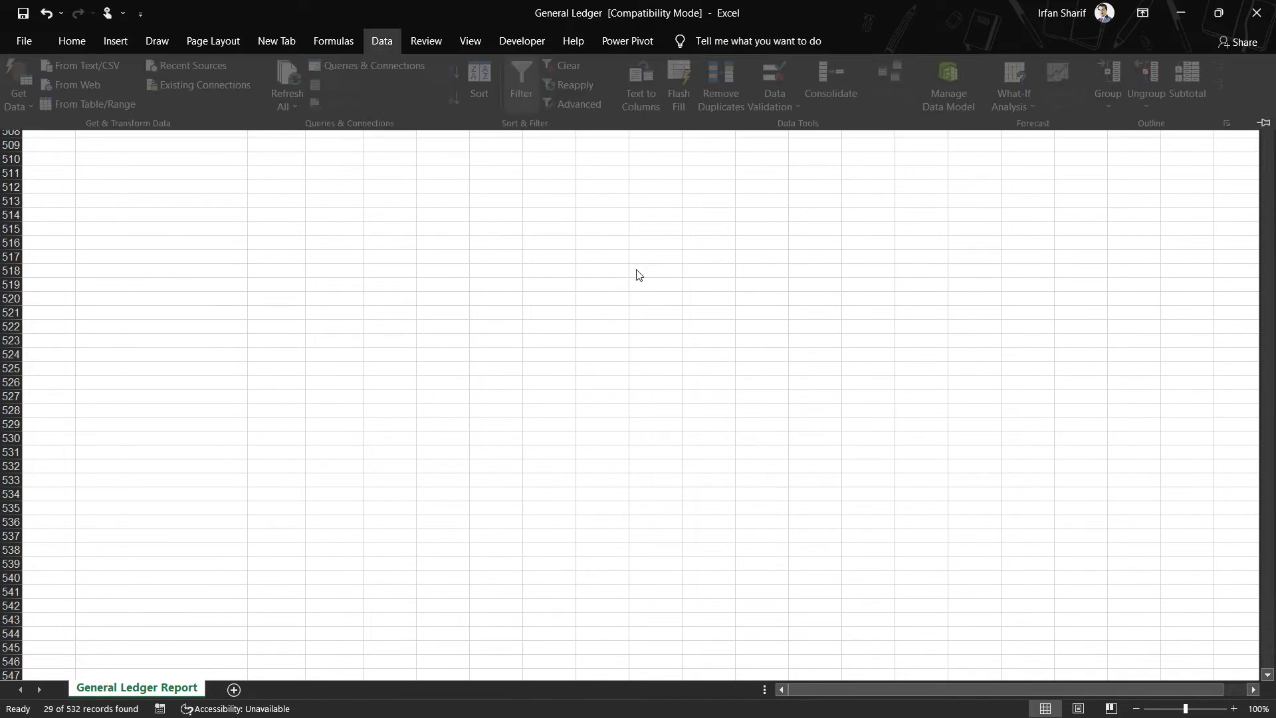
{"action": "key", "text": "t"}
Step: Examine how the account headings and their dates share the Date column, from Accounts Payable (800) to Accounts Receivable (610)
{"action": "key", "text": "Down"}
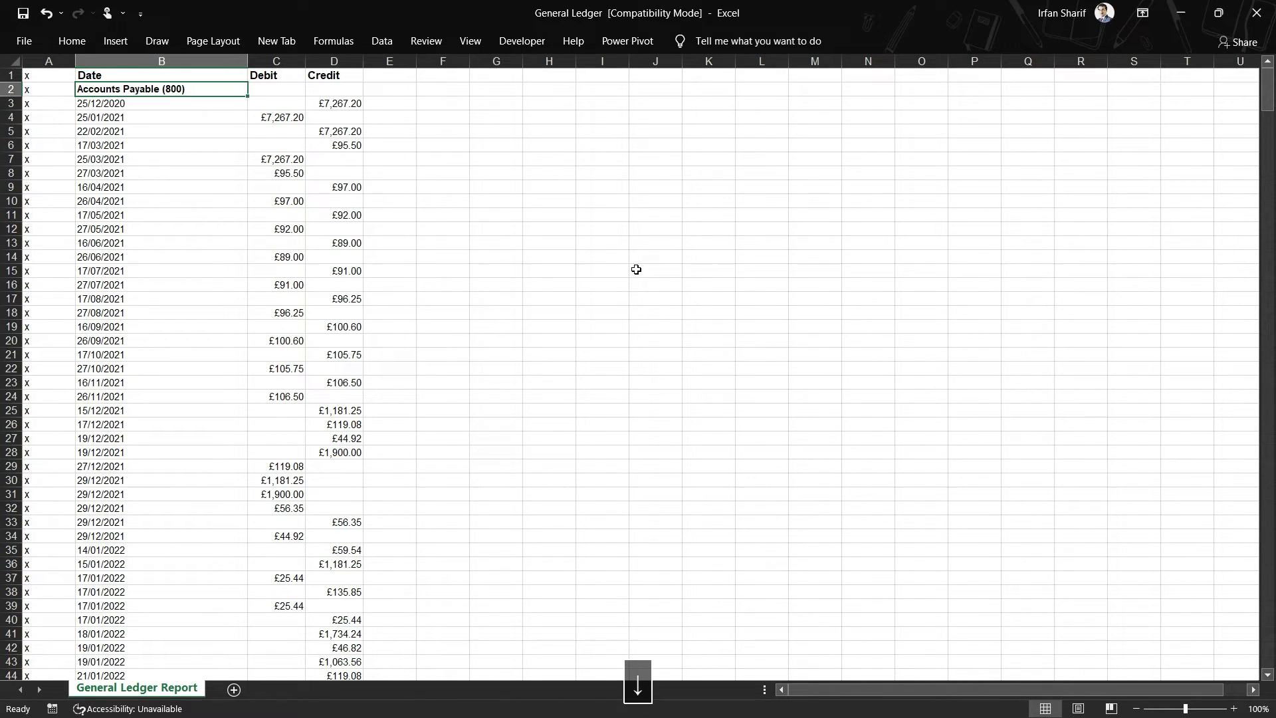
{"action": "key", "text": "Down"}
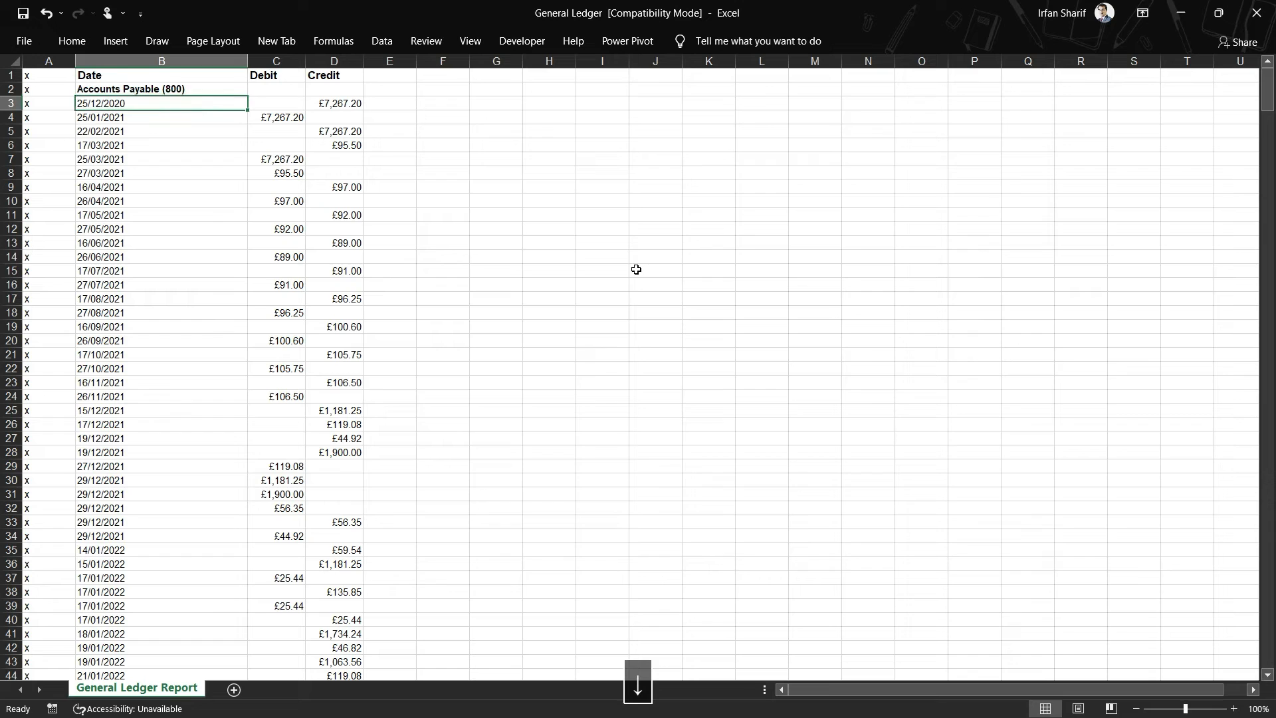
{"action": "key", "text": "Up"}
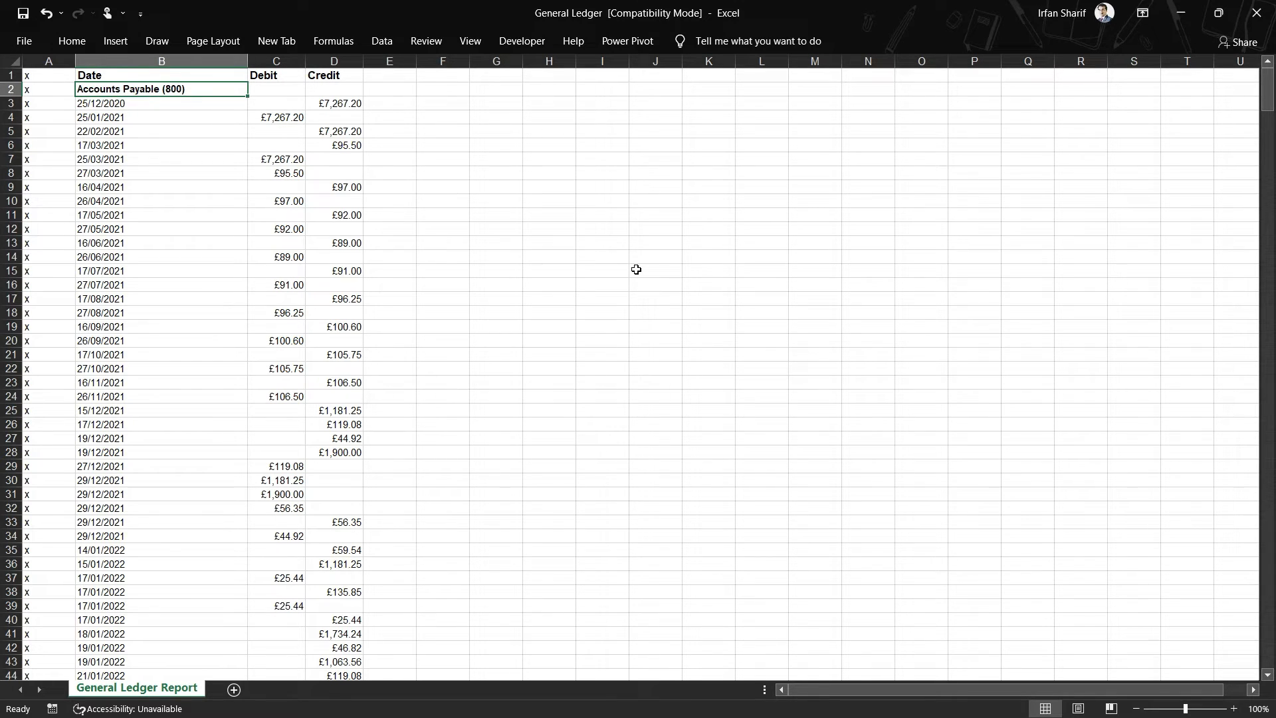
{"action": "key", "text": "Down"}
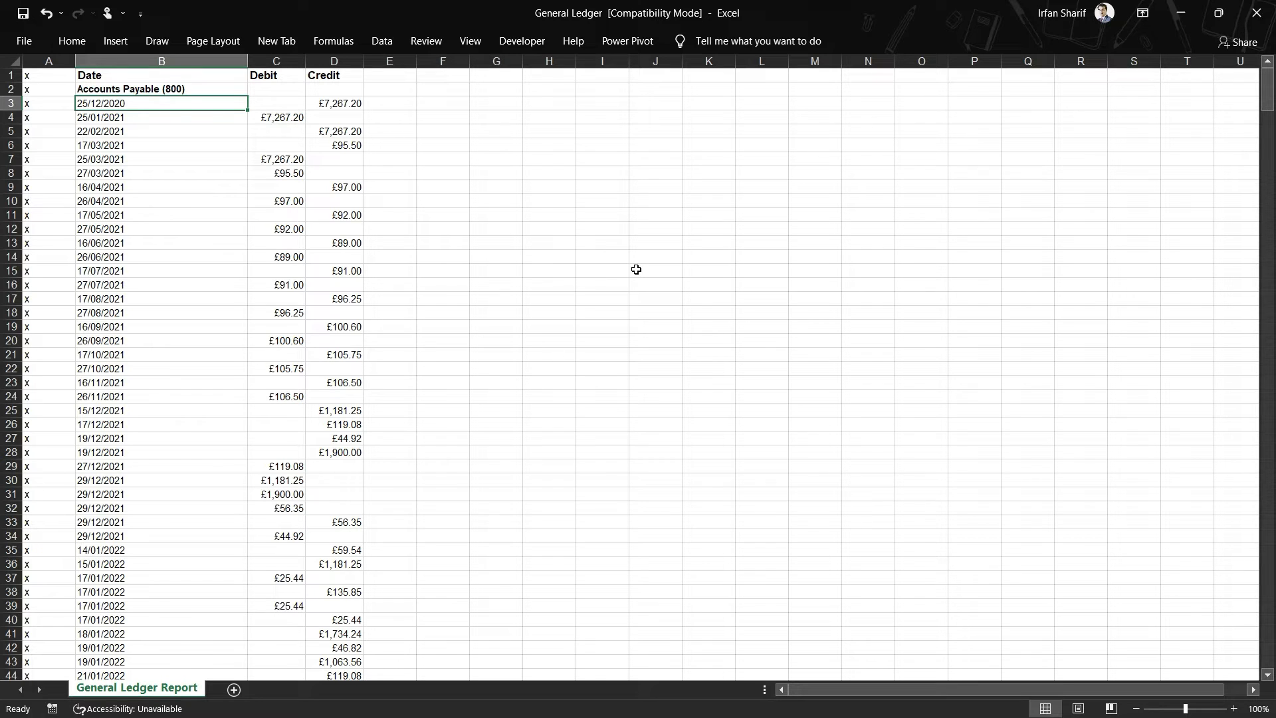
{"action": "left_click", "coordinate": [174, 160]}
{"action": "left_click", "coordinate": [180, 260]}
{"action": "left_click", "coordinate": [189, 359]}
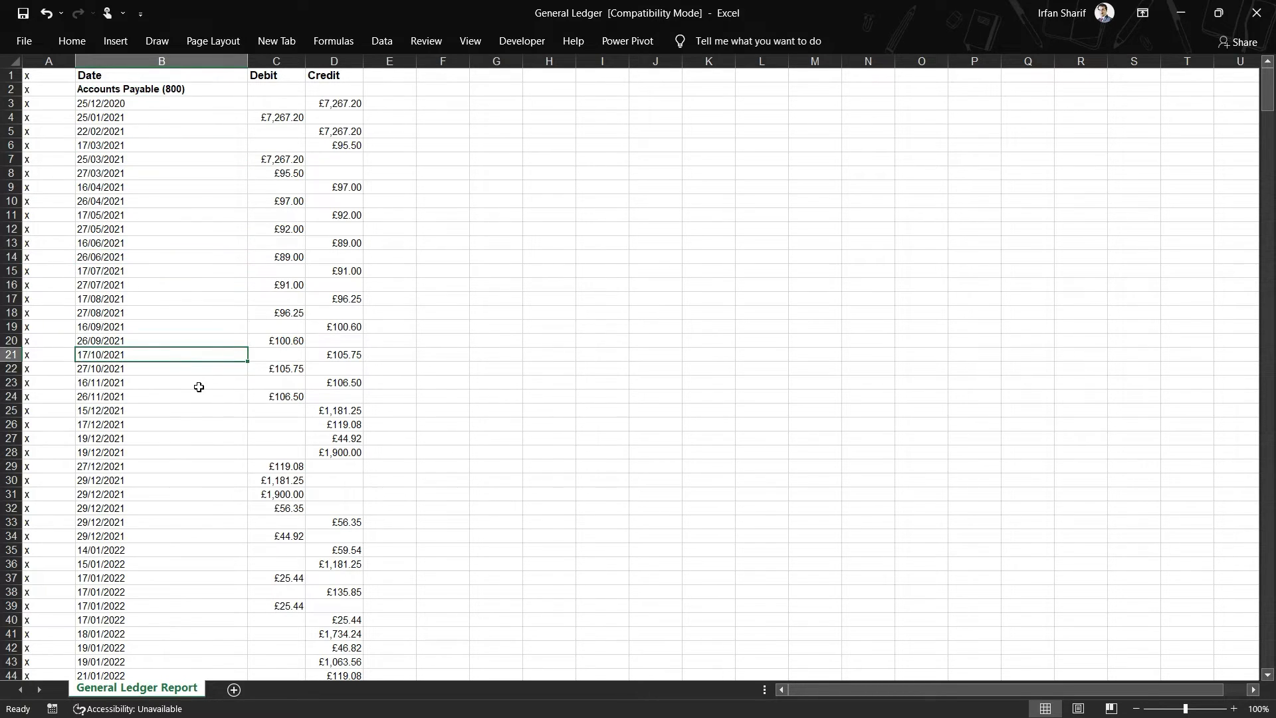
{"action": "left_click", "coordinate": [152, 89]}
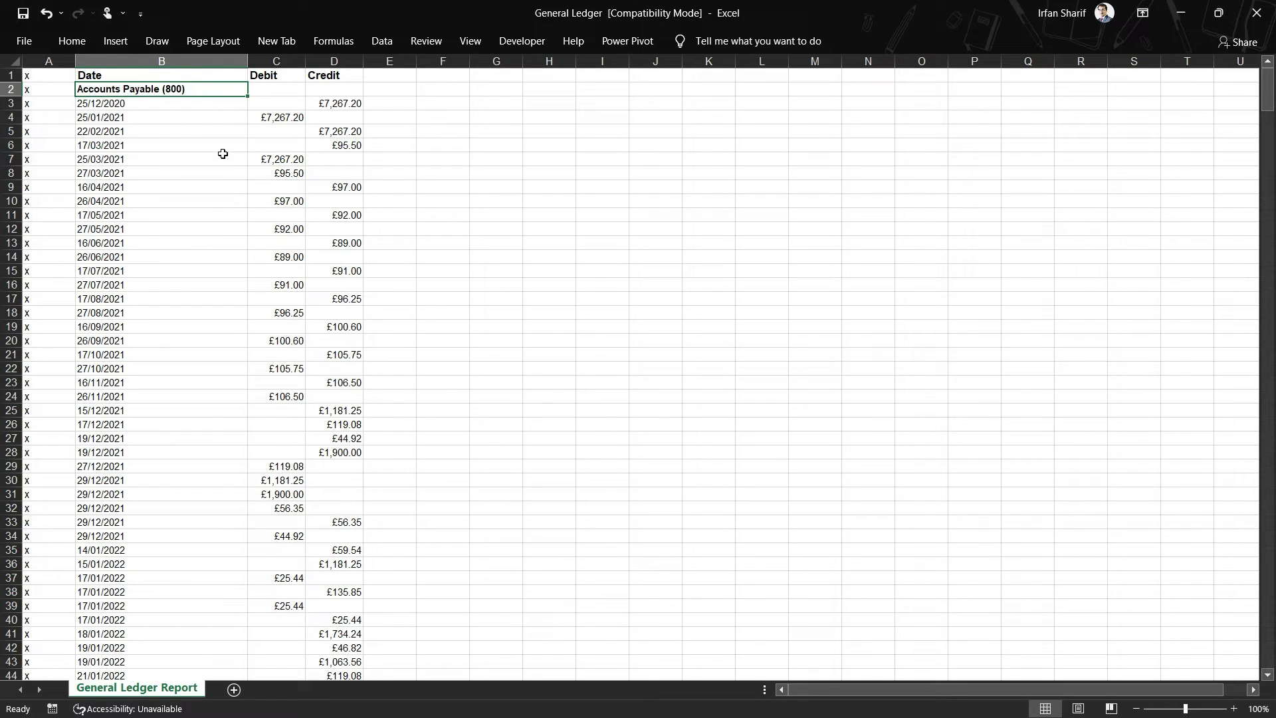
{"action": "key", "text": "Page_Down"}
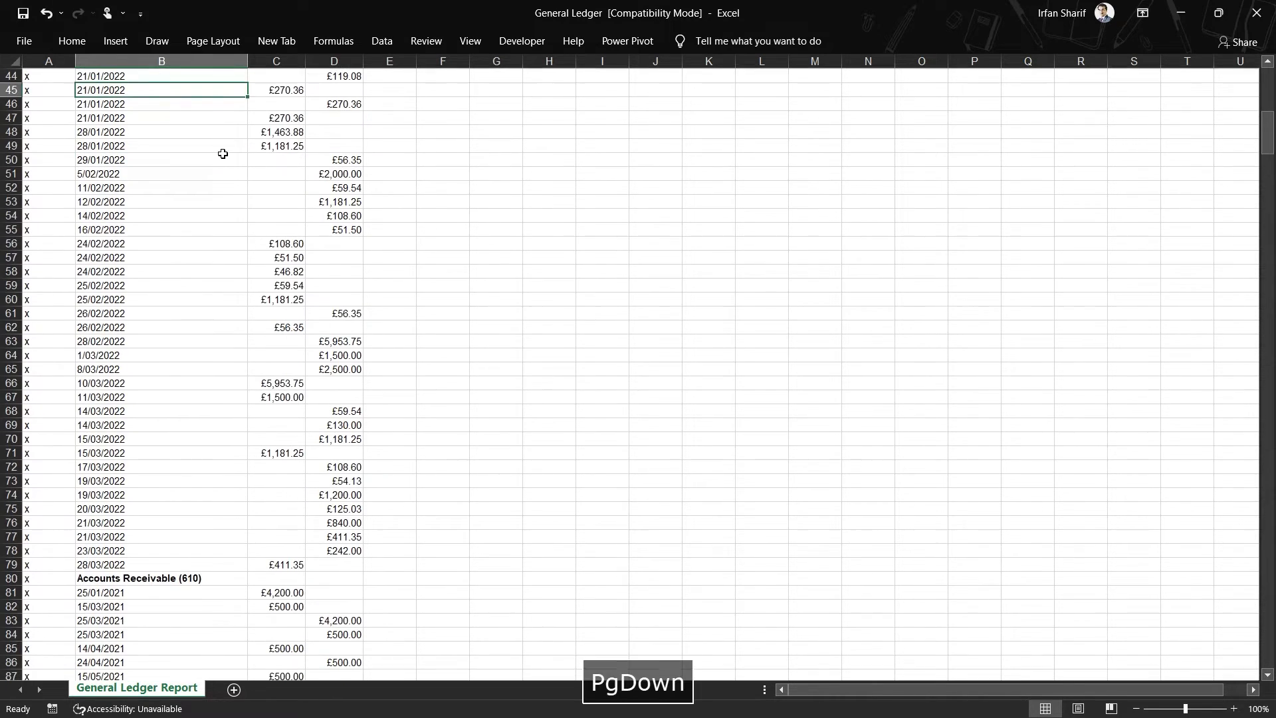
{"action": "left_click", "coordinate": [197, 565]}
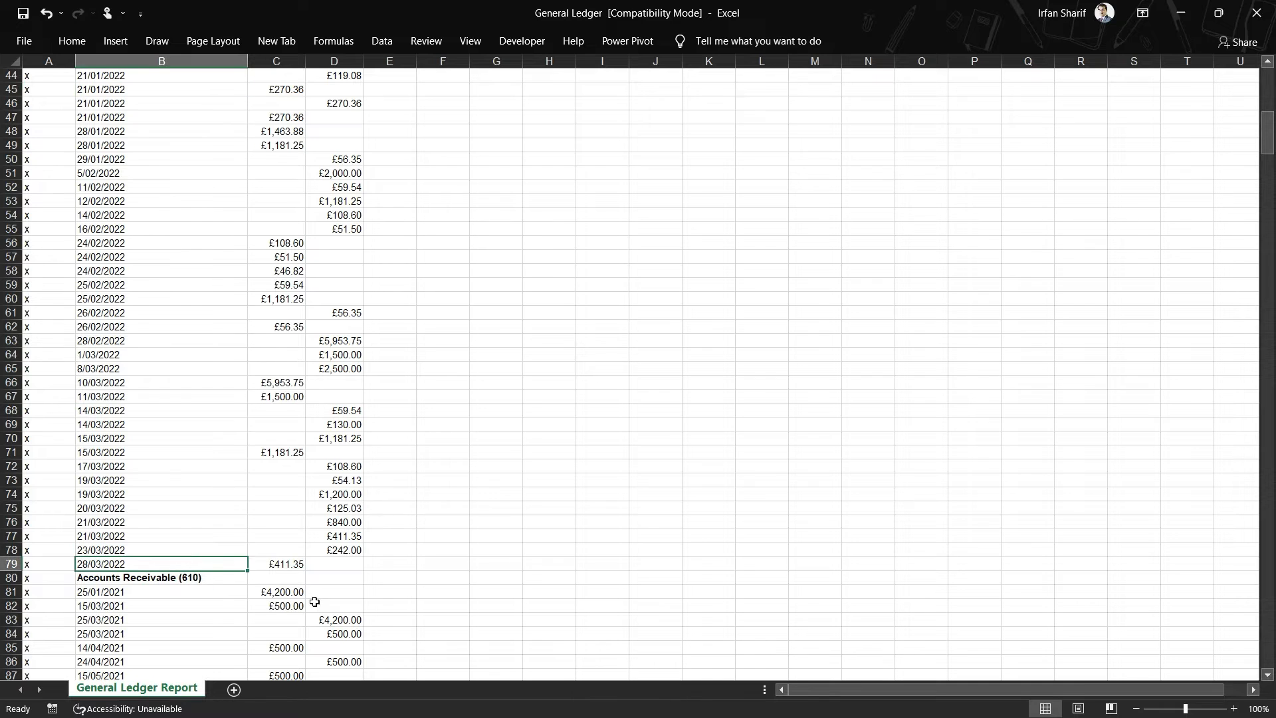
{"action": "key", "text": "Page_Up"}
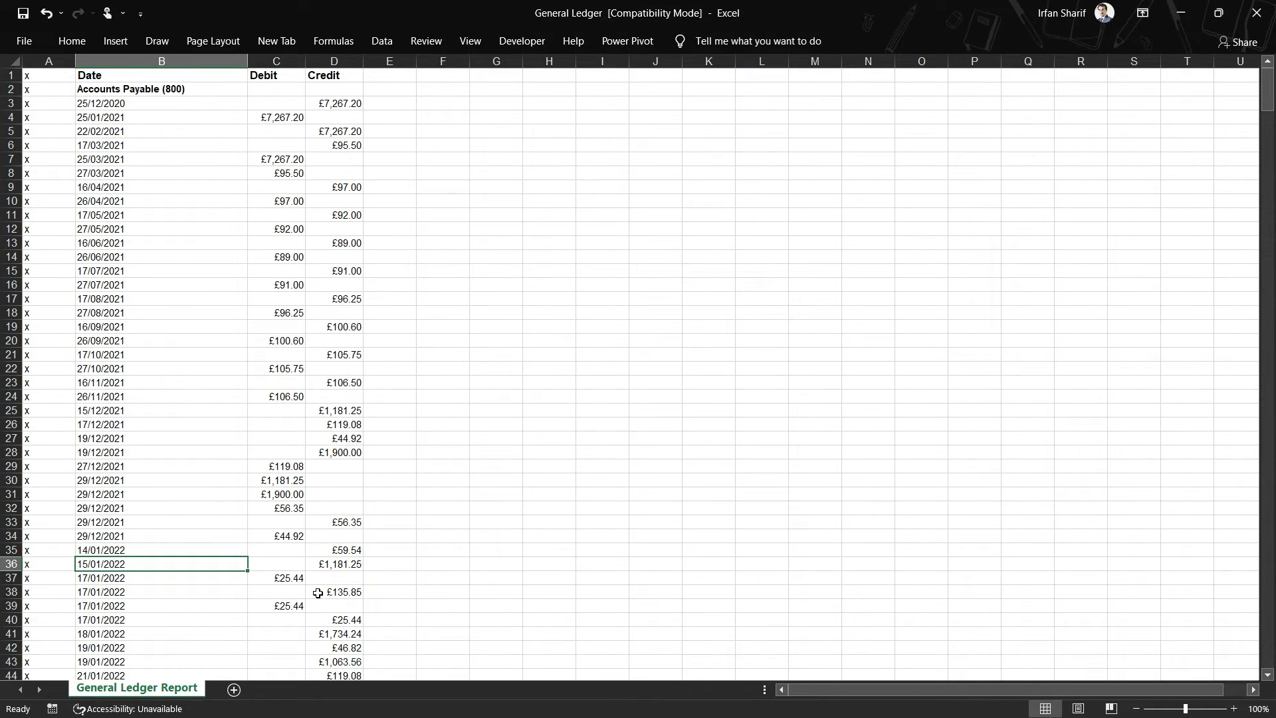
Step: Apply filters to the table's header row again, starting from the Date header in B1
{"action": "key", "text": "ctrl+Up"}
{"action": "key", "text": "Right"}
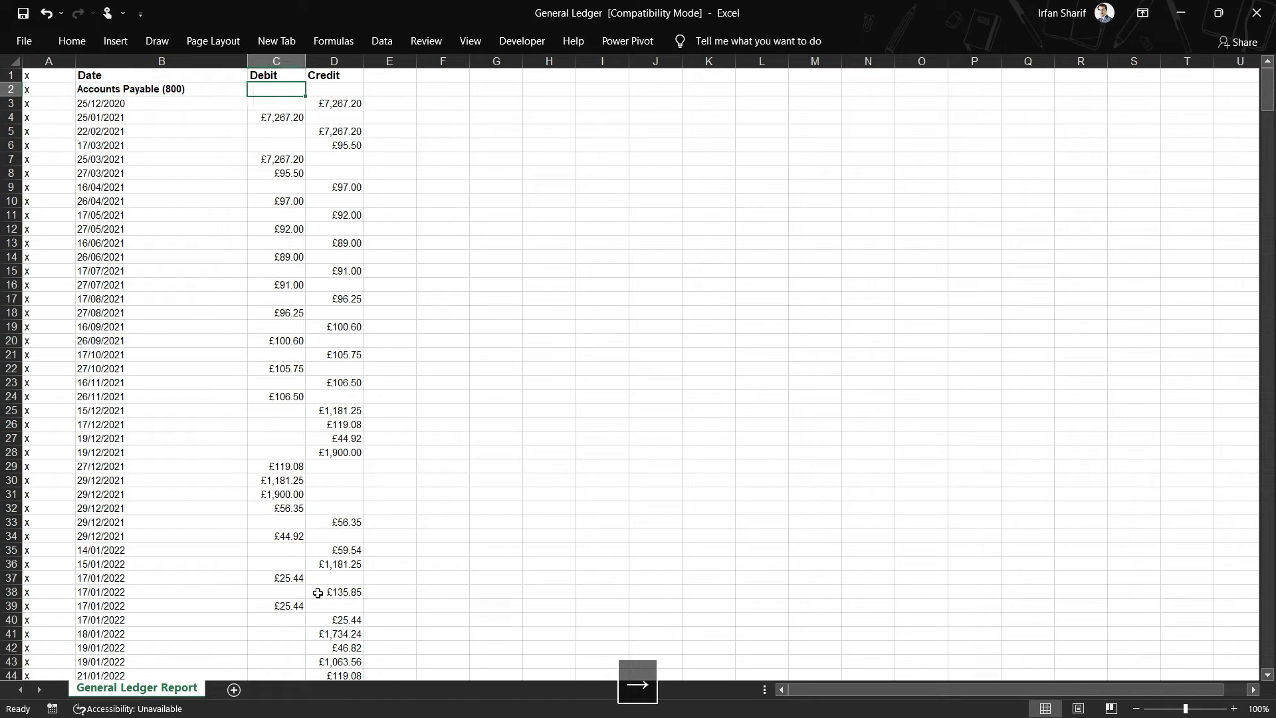
{"action": "key", "text": "Up"}
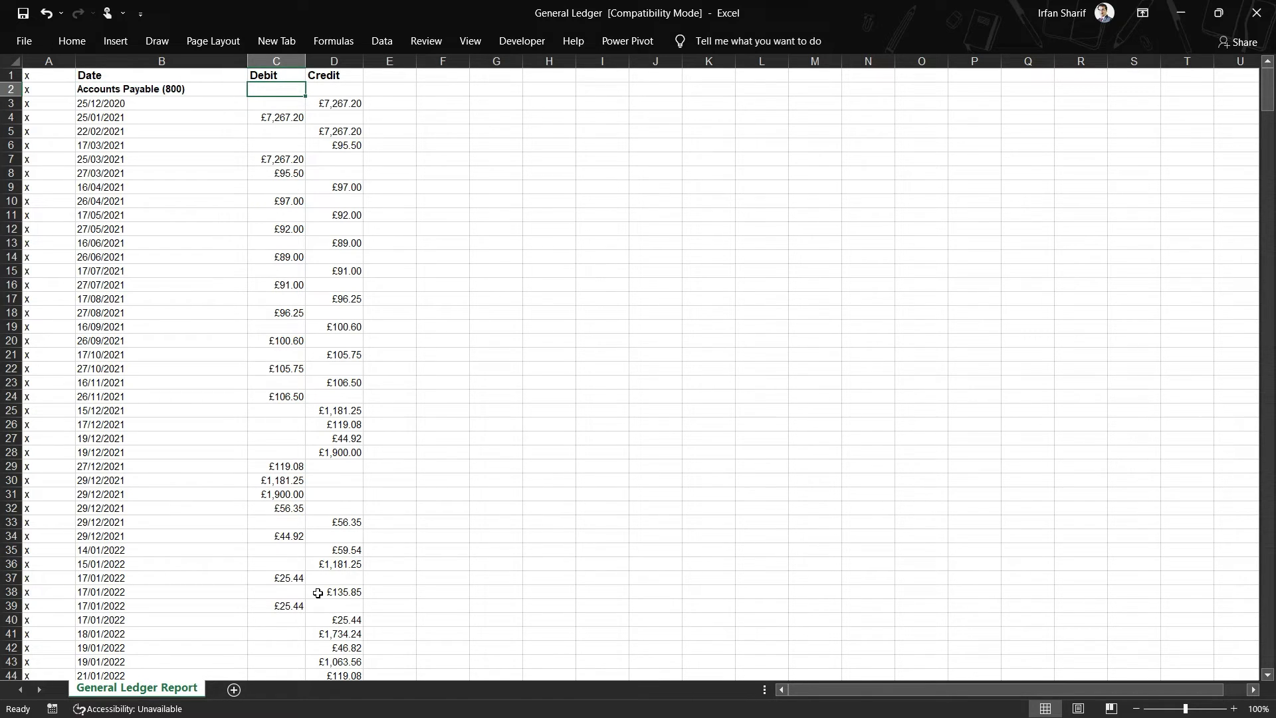
{"action": "key", "text": "Up"}
{"action": "key", "text": "Left"}
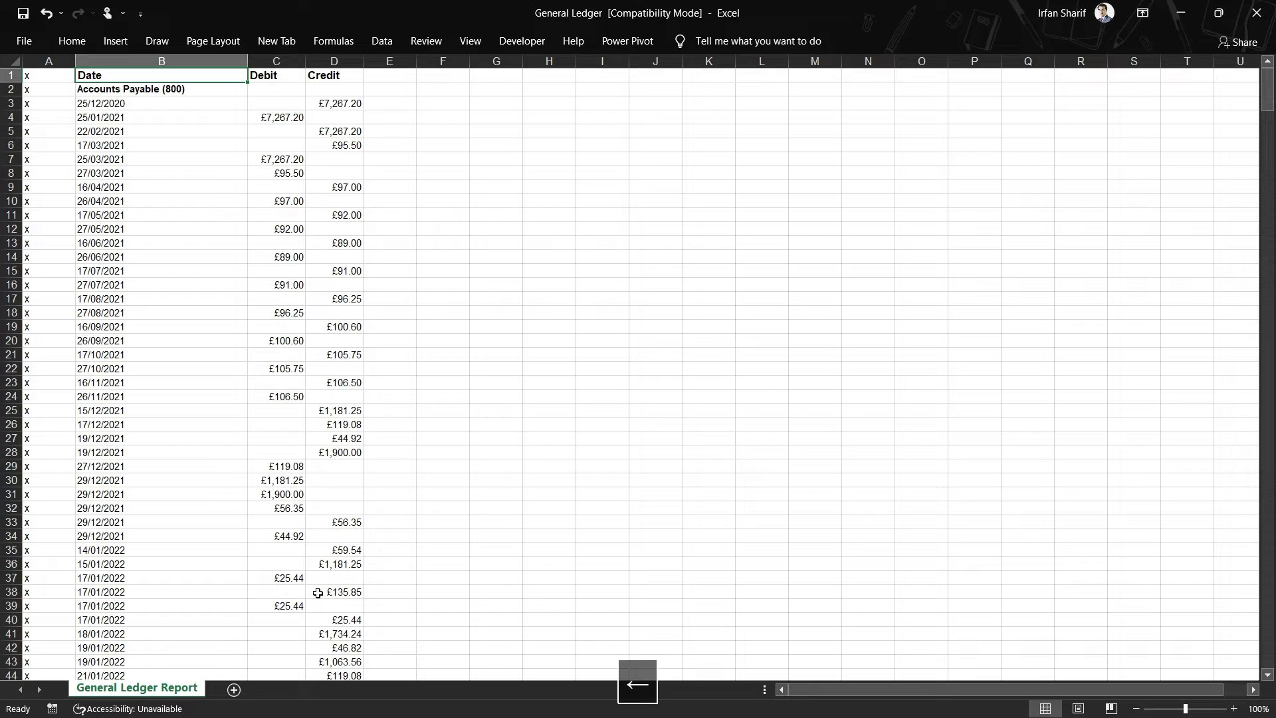
{"action": "key", "text": "ctrl+shift+l"}
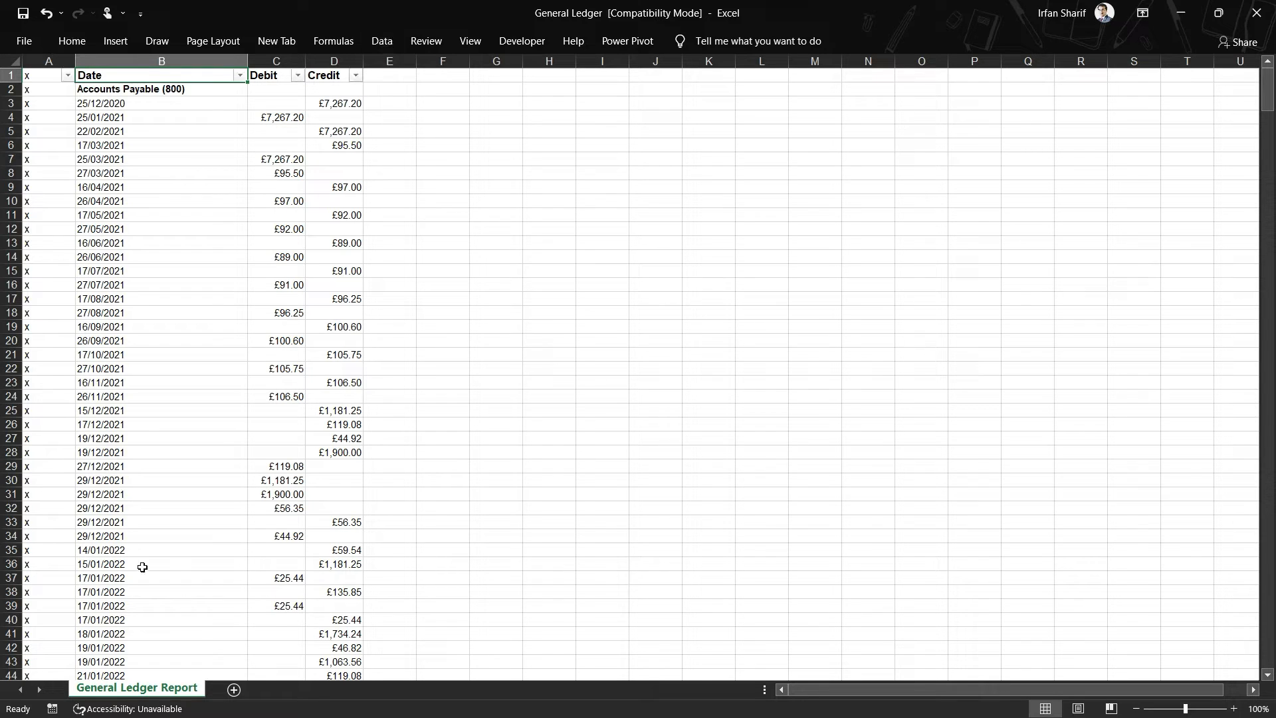
Step: Filter the Date column to exclude the years 2022, 2021 and 2020, keeping only the account heading rows
{"action": "left_click", "coordinate": [240, 75]}
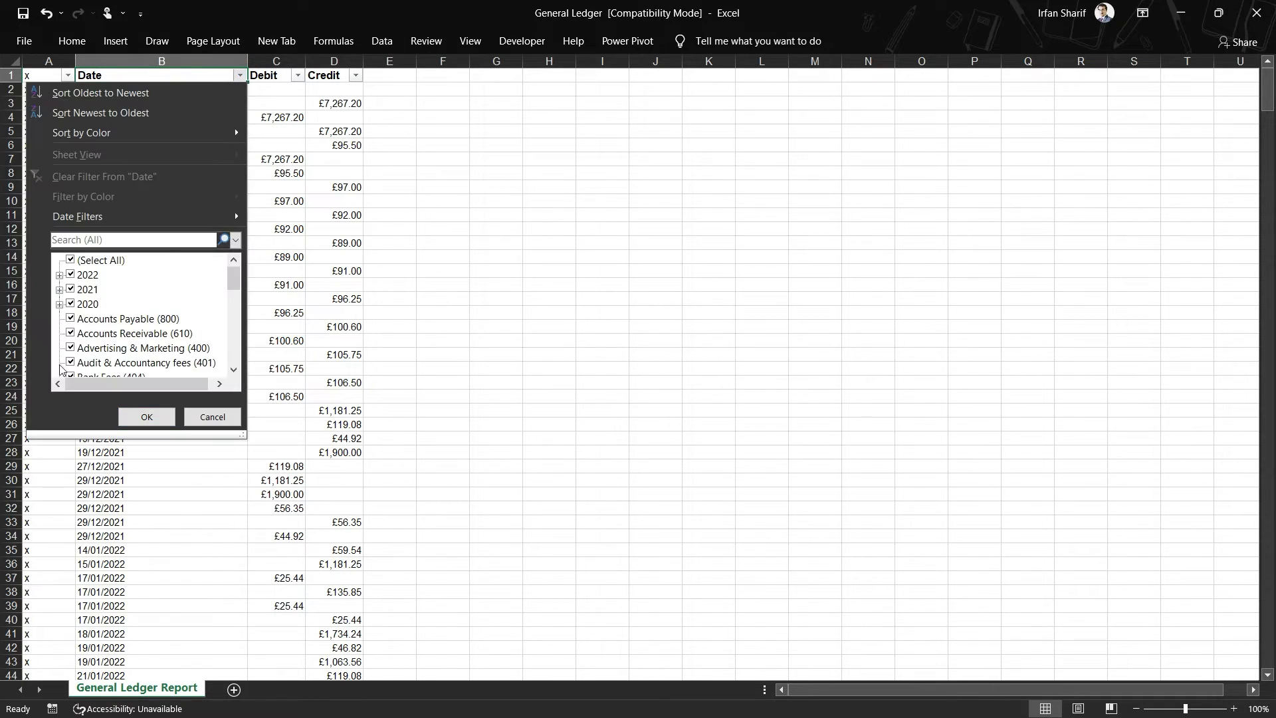
{"action": "left_click", "coordinate": [70, 276]}
{"action": "left_click", "coordinate": [70, 290]}
{"action": "left_click", "coordinate": [71, 305]}
{"action": "scroll", "coordinate": [236, 313], "scroll_direction": "down", "scroll_amount": 8}
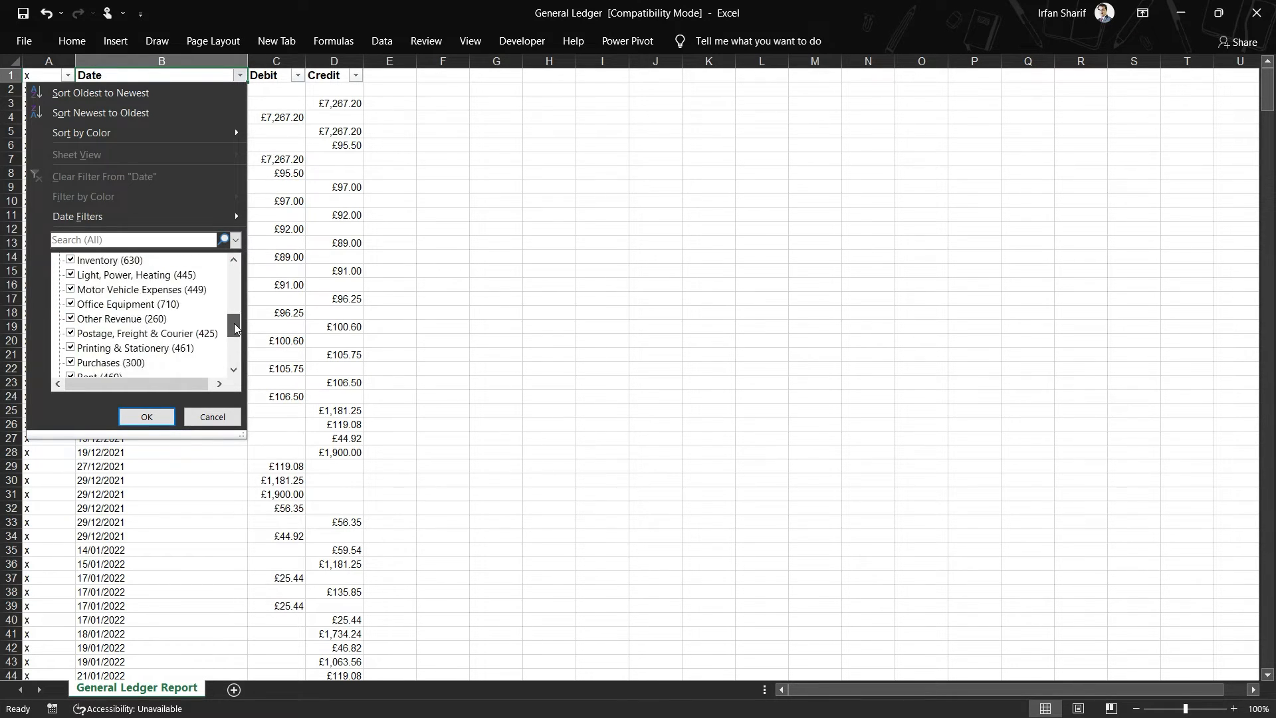
{"action": "scroll", "coordinate": [236, 335], "scroll_direction": "down", "scroll_amount": 2}
{"action": "scroll", "coordinate": [208, 314], "scroll_direction": "up", "scroll_amount": 8}
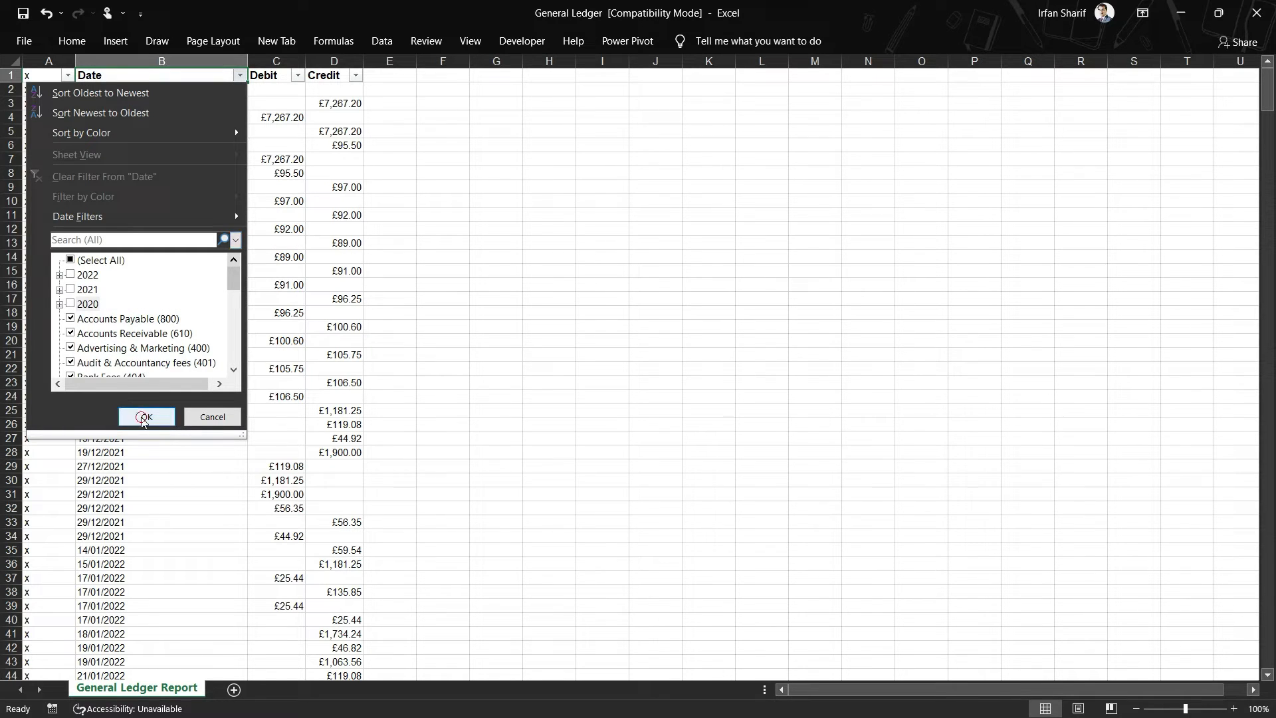
{"action": "left_click", "coordinate": [145, 417]}
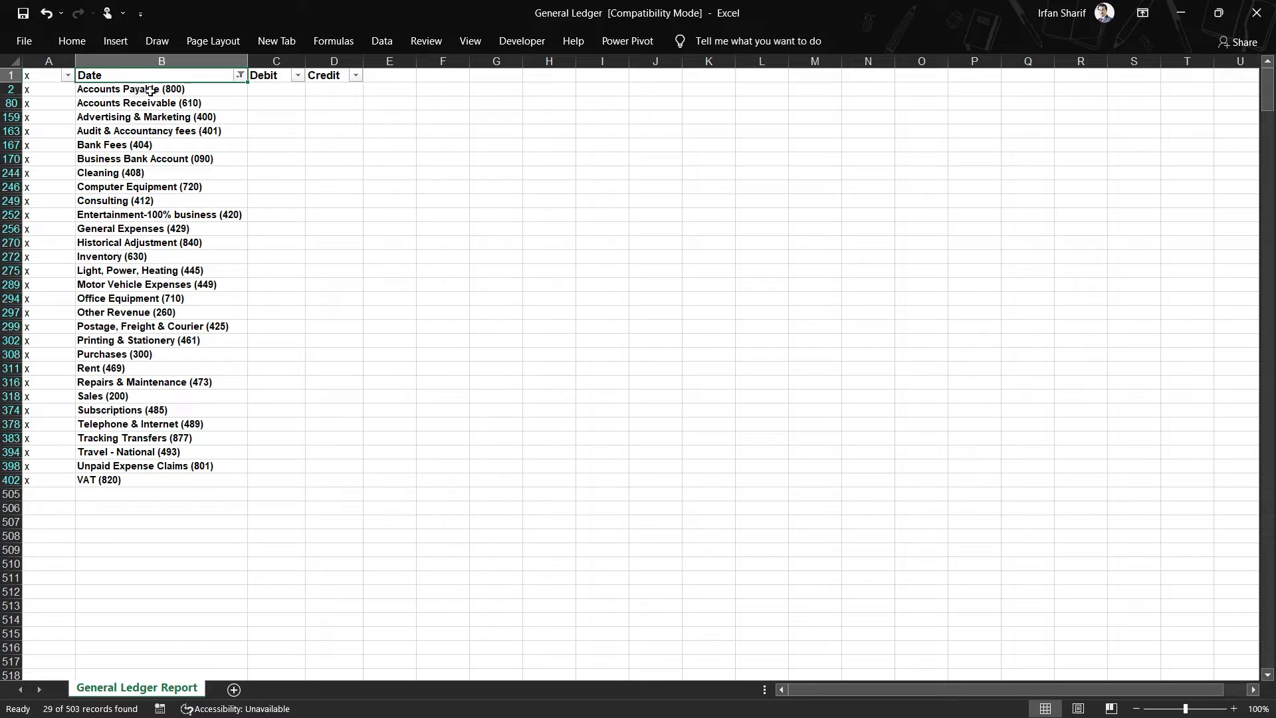
Step: Enter the formula =B2 in cell E2 beside the Accounts Payable (800) heading
{"action": "left_click", "coordinate": [398, 88]}
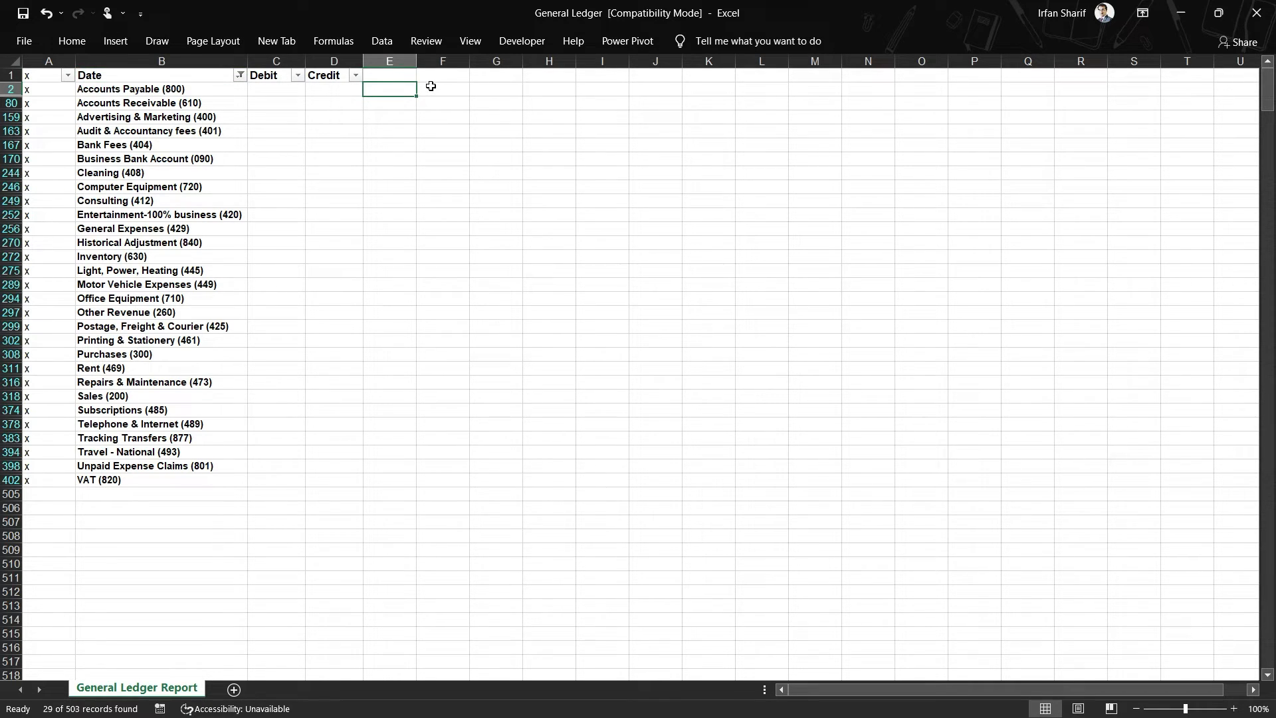
{"action": "type", "text": "="}
{"action": "key", "text": "Left"}
{"action": "key", "text": "Left"}
{"action": "key", "text": "Left"}
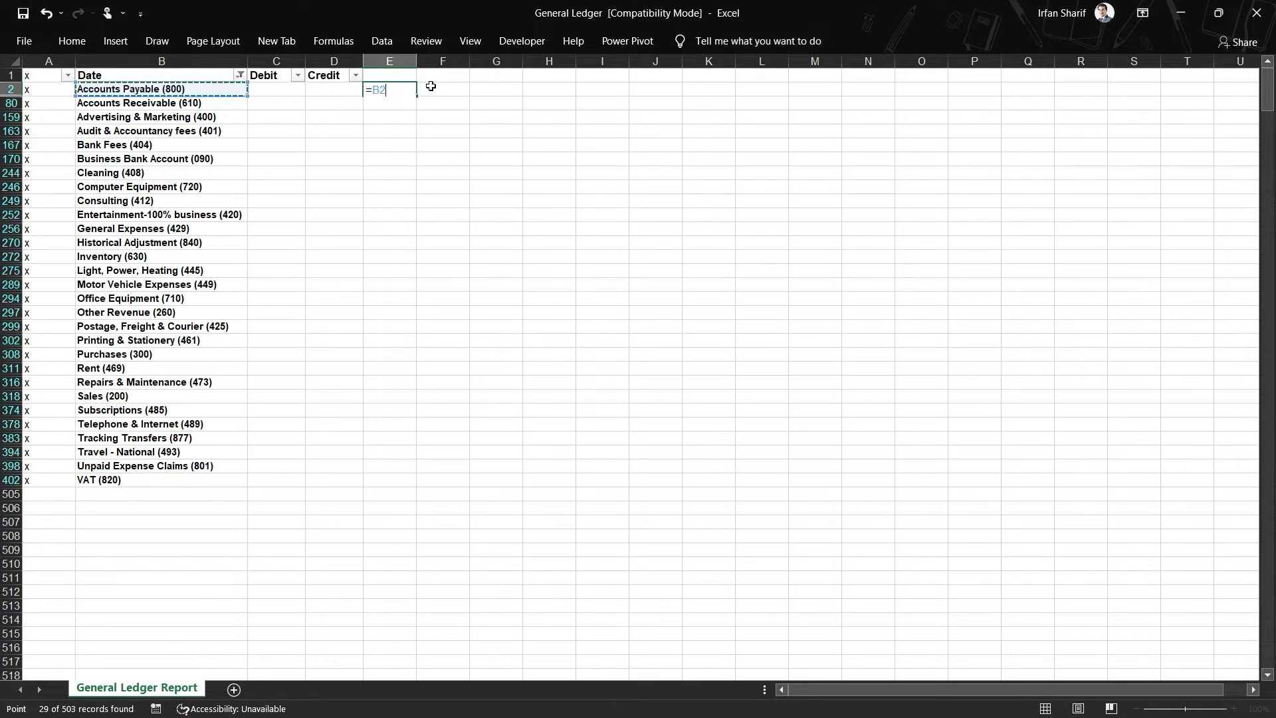
{"action": "key", "text": "Return"}
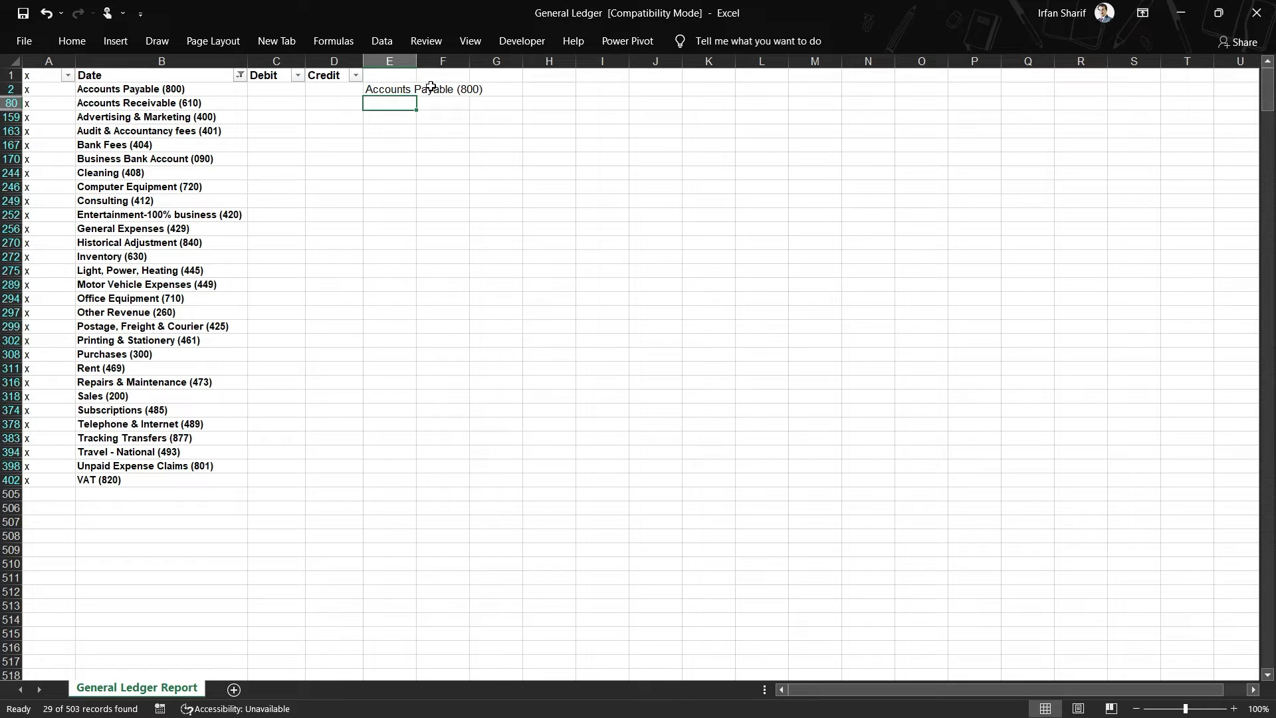
Step: Copy the E2 formula down column E to the VAT (820) row 402, pasting into visible cells only
{"action": "key", "text": "Up"}
{"action": "key", "text": "ctrl+c"}
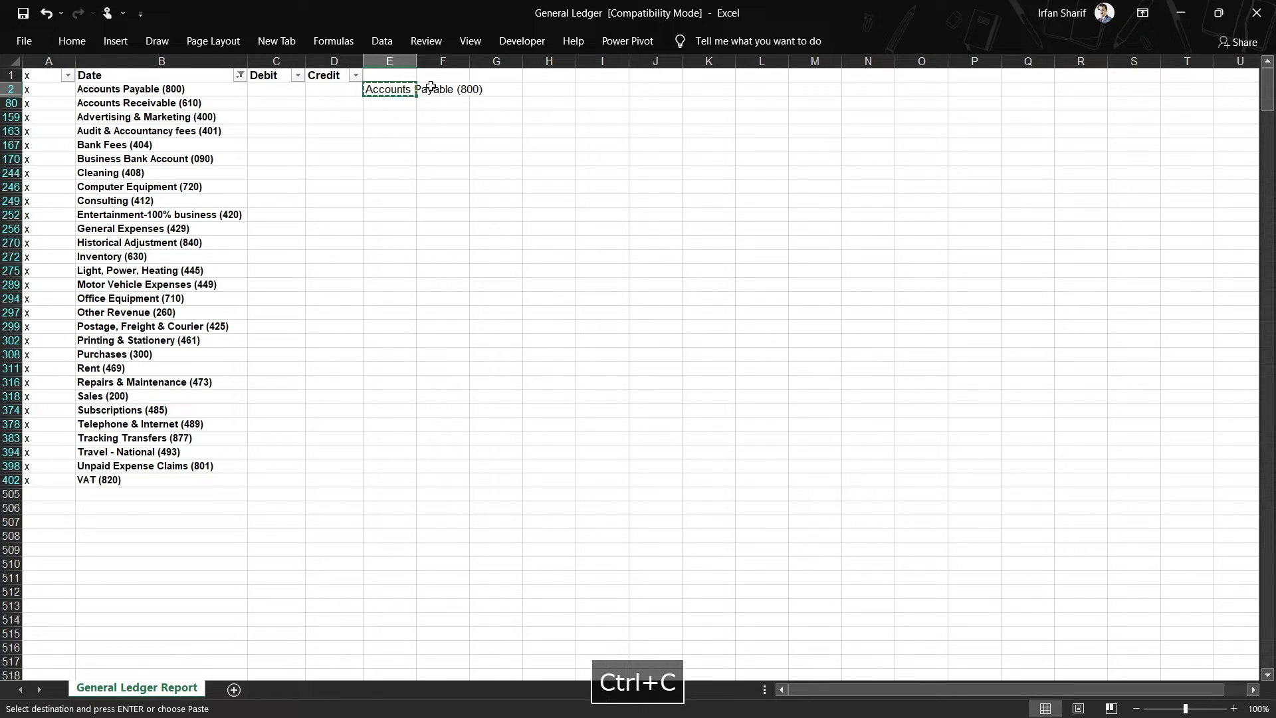
{"action": "key", "text": "shift+Down"}
{"action": "key", "text": "shift+Down"}
{"action": "key", "text": "shift+Down"}
{"action": "key", "text": "shift+Down"}
{"action": "key", "text": "shift+Down"}
{"action": "key", "text": "shift+Down"}
{"action": "key", "text": "shift+Down"}
{"action": "key", "text": "shift+Down"}
{"action": "key", "text": "shift+Down"}
{"action": "key", "text": "shift+Down"}
{"action": "key", "text": "shift+Down"}
{"action": "key", "text": "shift+Down"}
{"action": "key", "text": "shift+Down"}
{"action": "key", "text": "shift+Down"}
{"action": "key", "text": "shift+Down"}
{"action": "key", "text": "shift+Down"}
{"action": "key", "text": "shift+Down"}
{"action": "key", "text": "shift+Down"}
{"action": "key", "text": "shift+Down"}
{"action": "key", "text": "shift+Down"}
{"action": "key", "text": "shift+Down"}
{"action": "key", "text": "shift+Down"}
{"action": "key", "text": "shift+Down"}
{"action": "key", "text": "shift+Down"}
{"action": "key", "text": "shift+Down"}
{"action": "key", "text": "shift+Down"}
{"action": "key", "text": "shift+Down"}
{"action": "key", "text": "shift+Down"}
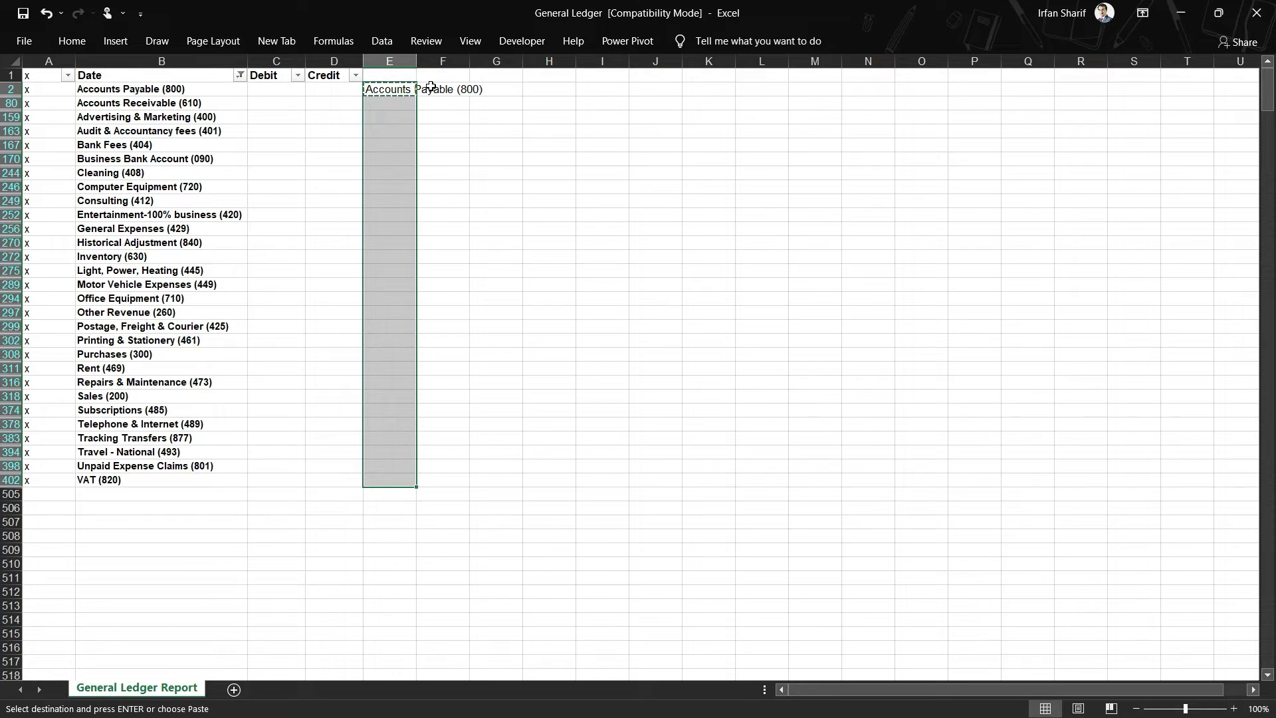
{"action": "key", "text": "ctrl+g"}
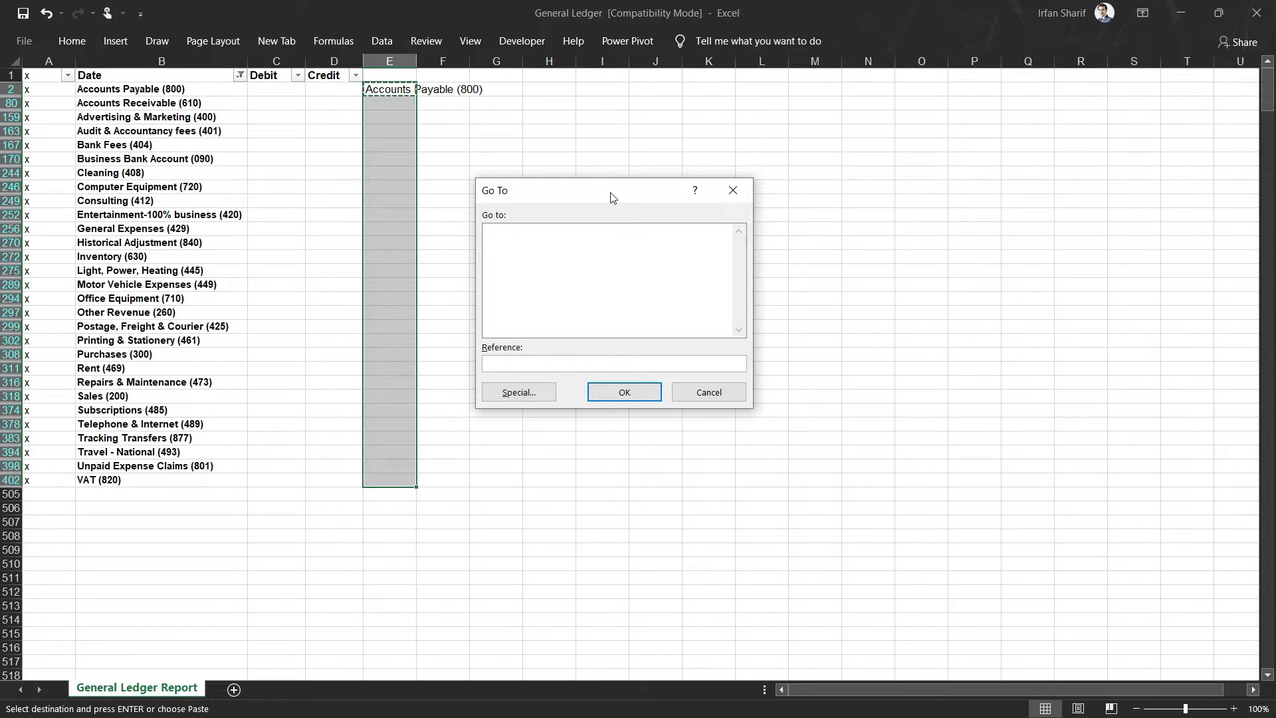
{"action": "left_click", "coordinate": [530, 394]}
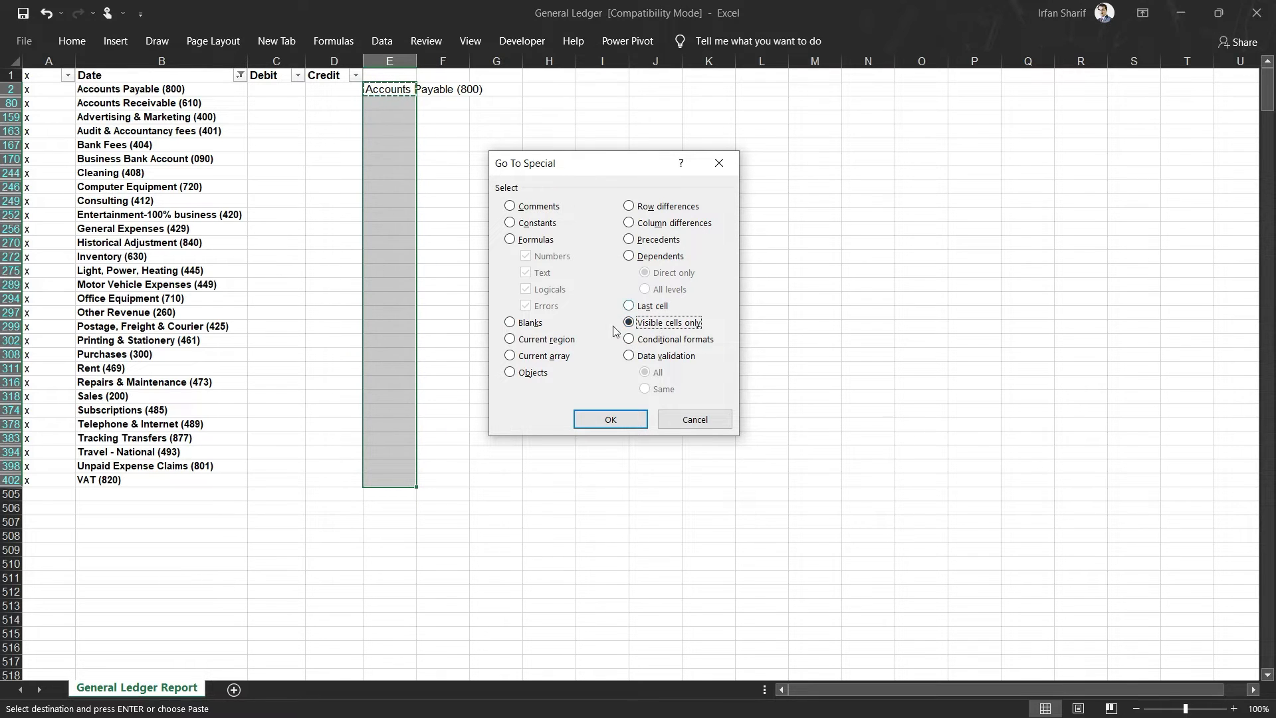
{"action": "left_click", "coordinate": [631, 420]}
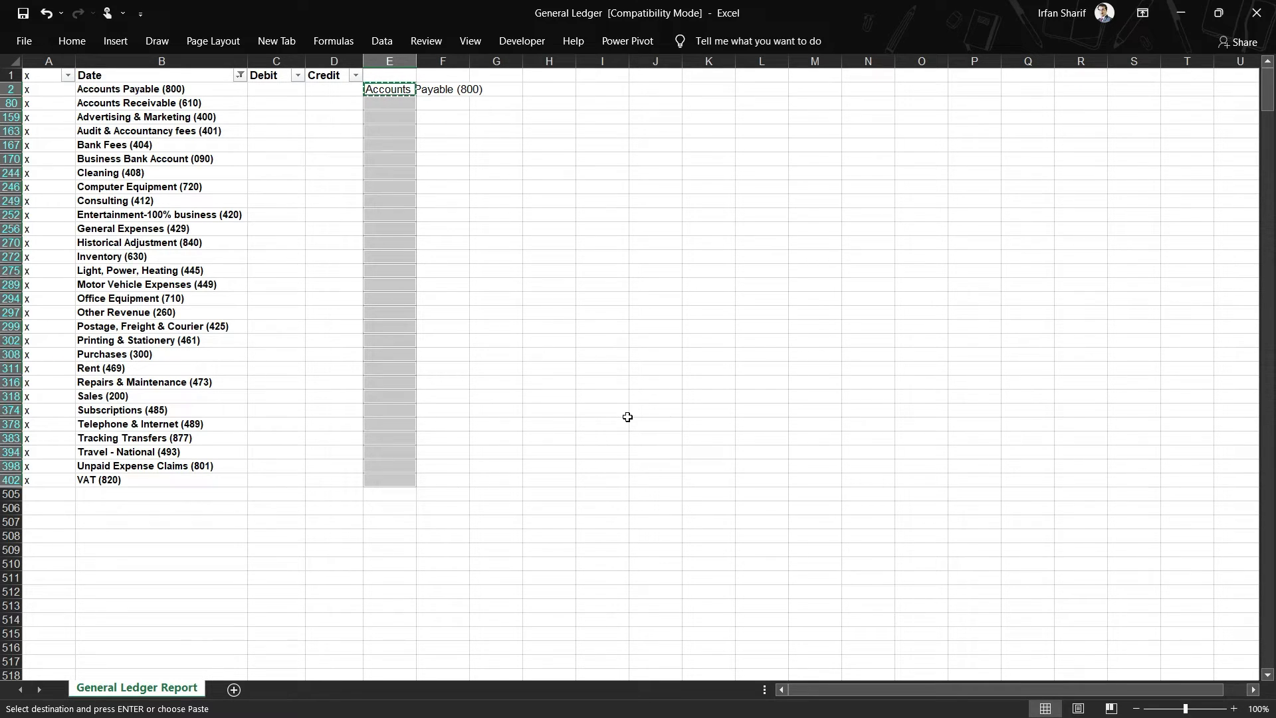
{"action": "key", "text": "ctrl+v"}
{"action": "key", "text": "Escape"}
Step: Remove the header row filter from the table so that dates and account headings are all listed
{"action": "key", "text": "Down"}
{"action": "key", "text": "Left"}
{"action": "key", "text": "Left"}
{"action": "key", "text": "Left"}
{"action": "key", "text": "Right"}
{"action": "key", "text": "Right"}
{"action": "key", "text": "Right"}
{"action": "key", "text": "Up"}
{"action": "key", "text": "Up"}
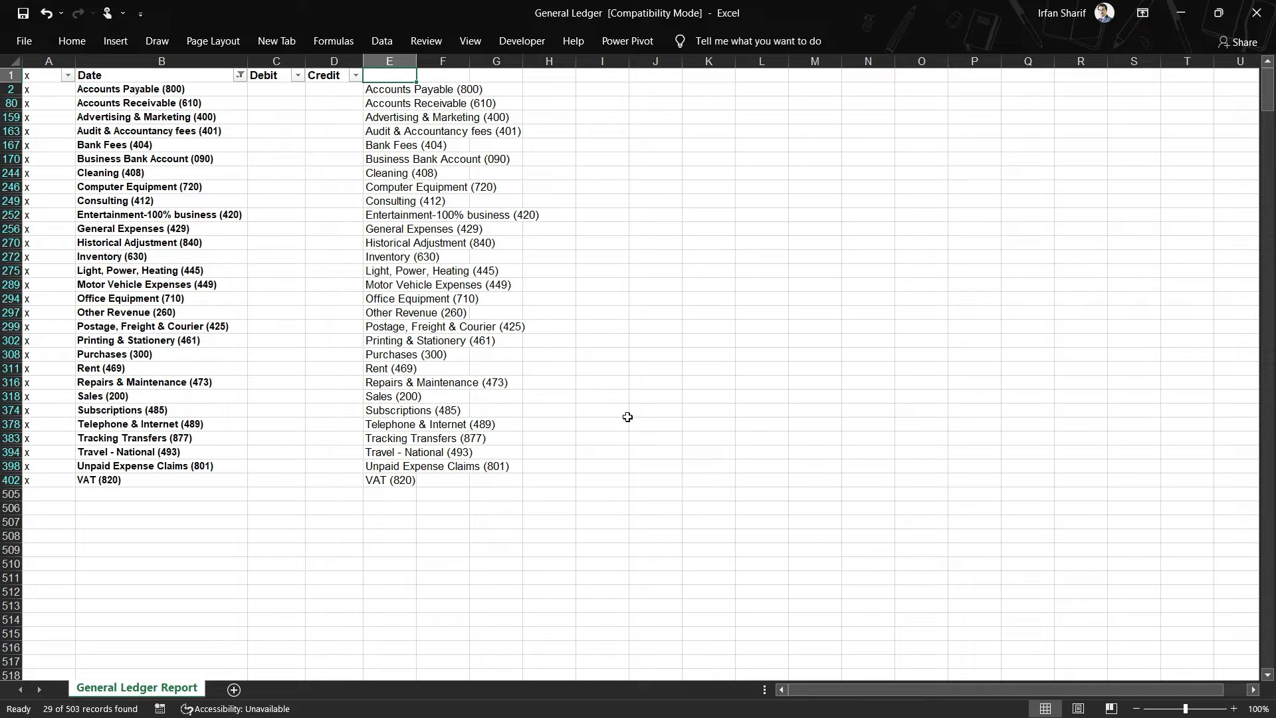
{"action": "key", "text": "alt+a"}
{"action": "key", "text": "t"}
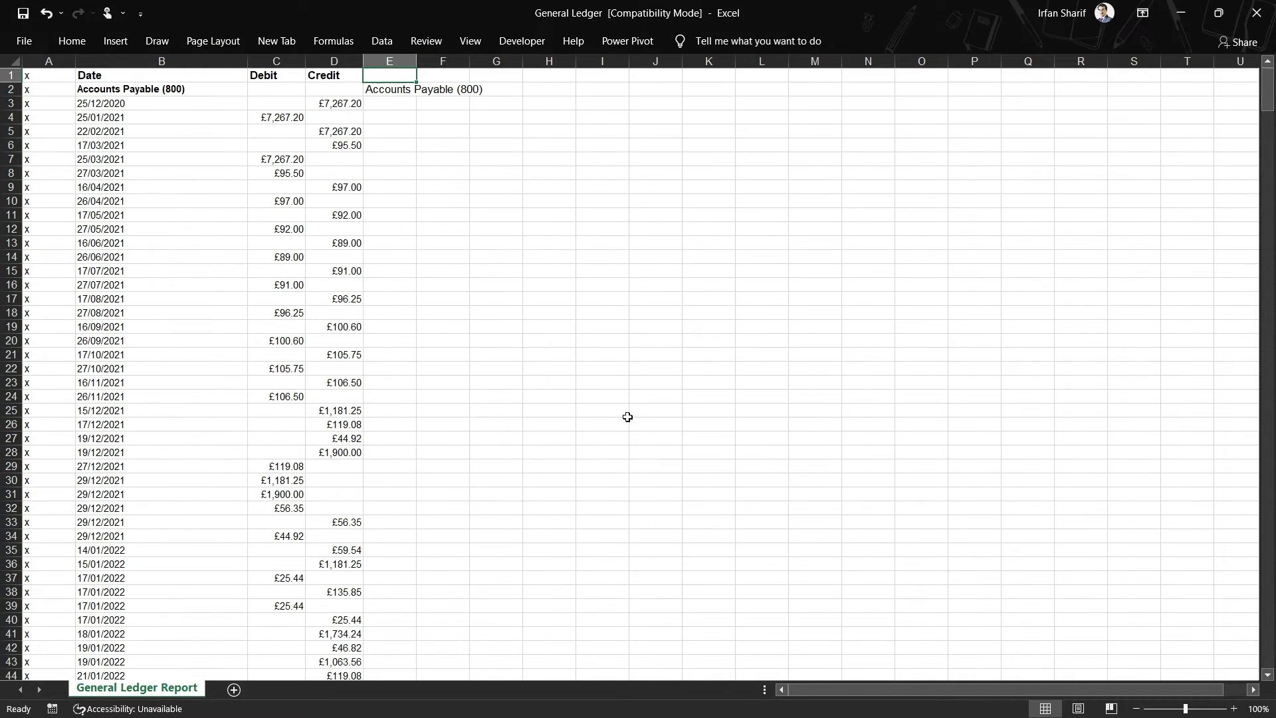
Step: Examine the blank cells in column E between the account names, from Accounts Payable (800) to Business Bank Account (090)
{"action": "key", "text": "Down"}
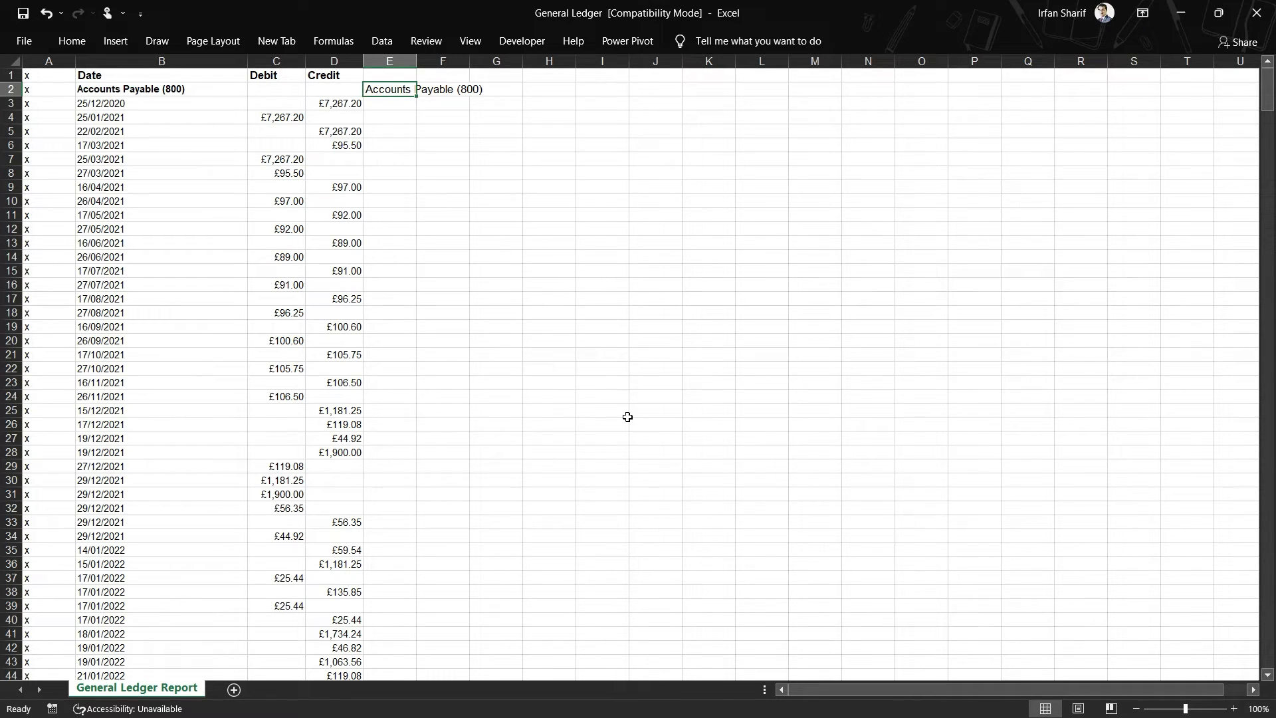
{"action": "key", "text": "Down"}
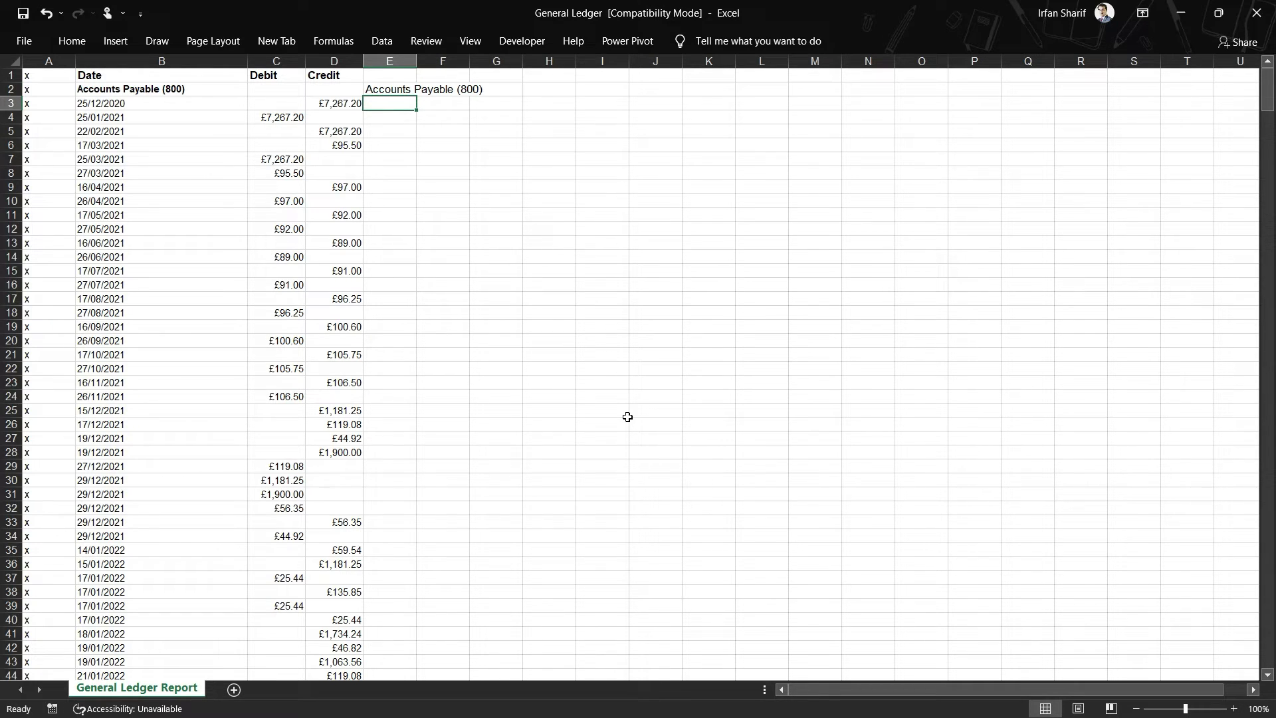
{"action": "key", "text": "Page_Down"}
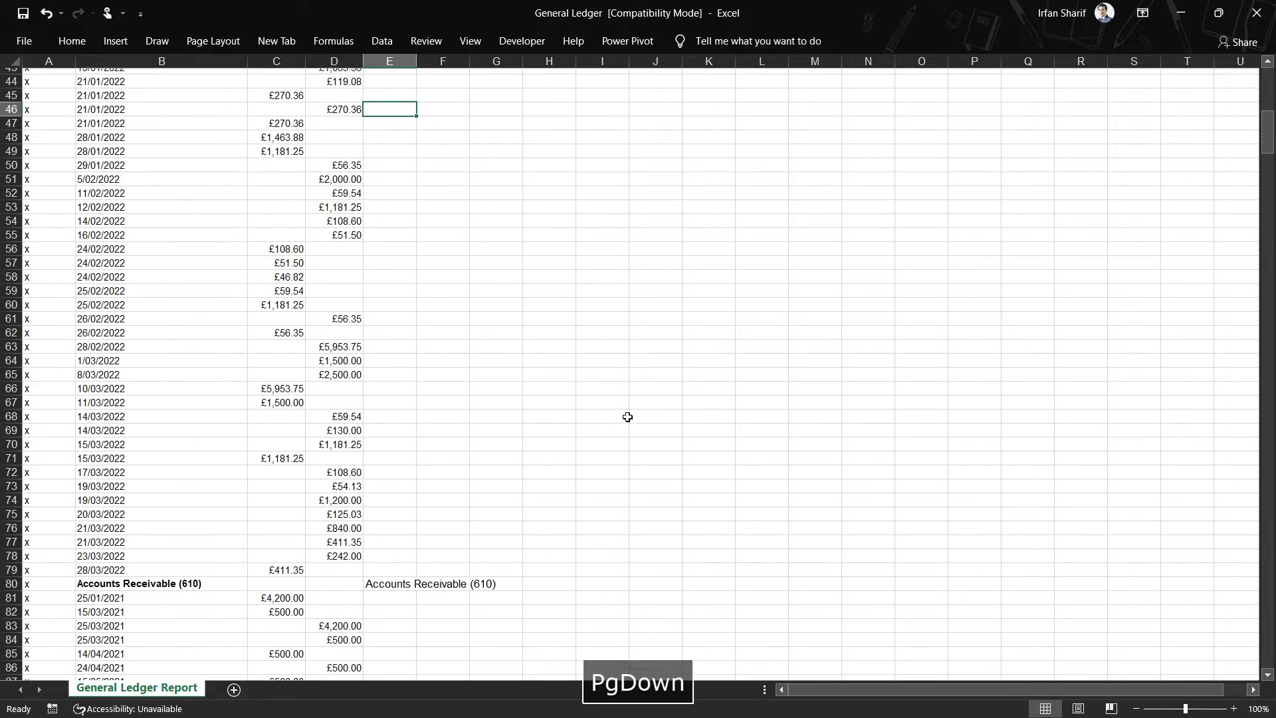
{"action": "key", "text": "Down"}
{"action": "key", "text": "Down"}
{"action": "key", "text": "Down"}
{"action": "key", "text": "Down"}
{"action": "key", "text": "Down"}
{"action": "key", "text": "Down"}
{"action": "key", "text": "Down"}
{"action": "key", "text": "Down"}
{"action": "key", "text": "Down"}
{"action": "key", "text": "Down"}
{"action": "key", "text": "Down"}
{"action": "key", "text": "Down"}
{"action": "key", "text": "Down"}
{"action": "key", "text": "Down"}
{"action": "key", "text": "Down"}
{"action": "key", "text": "Down"}
{"action": "key", "text": "Down"}
{"action": "key", "text": "Down"}
{"action": "key", "text": "Down"}
{"action": "key", "text": "Down"}
{"action": "key", "text": "Down"}
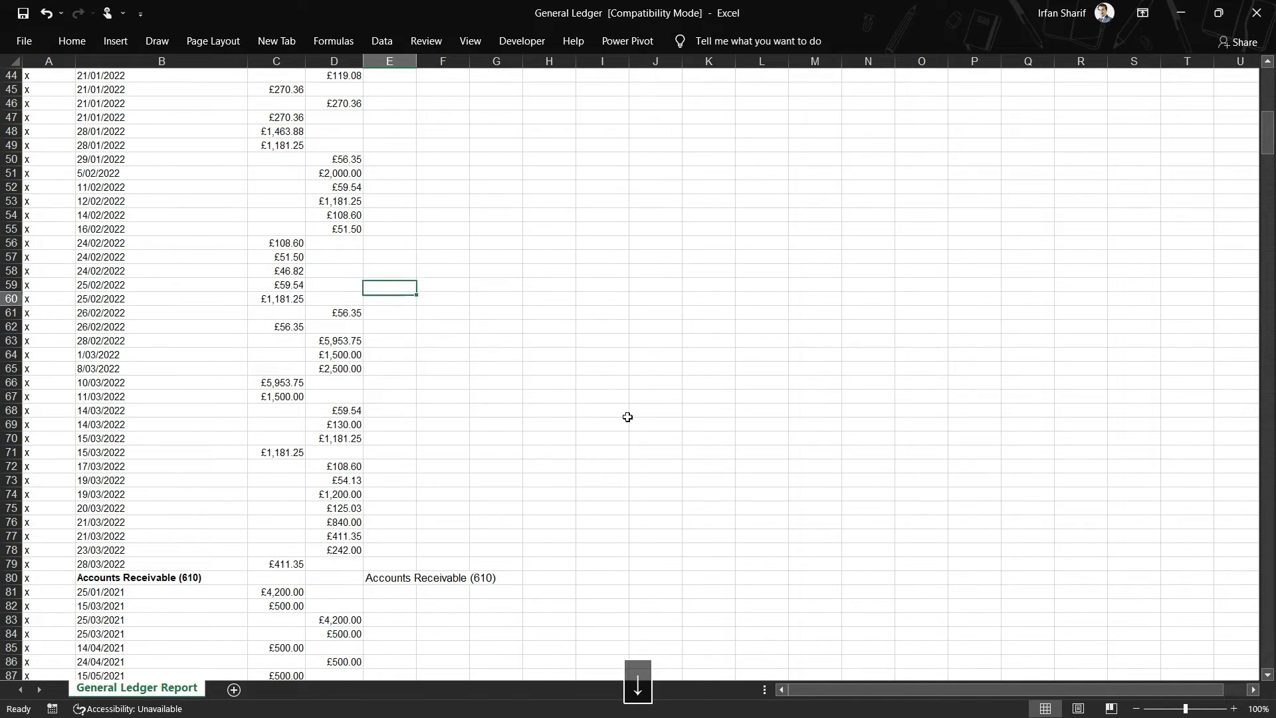
{"action": "key", "text": "Down"}
{"action": "key", "text": "Down"}
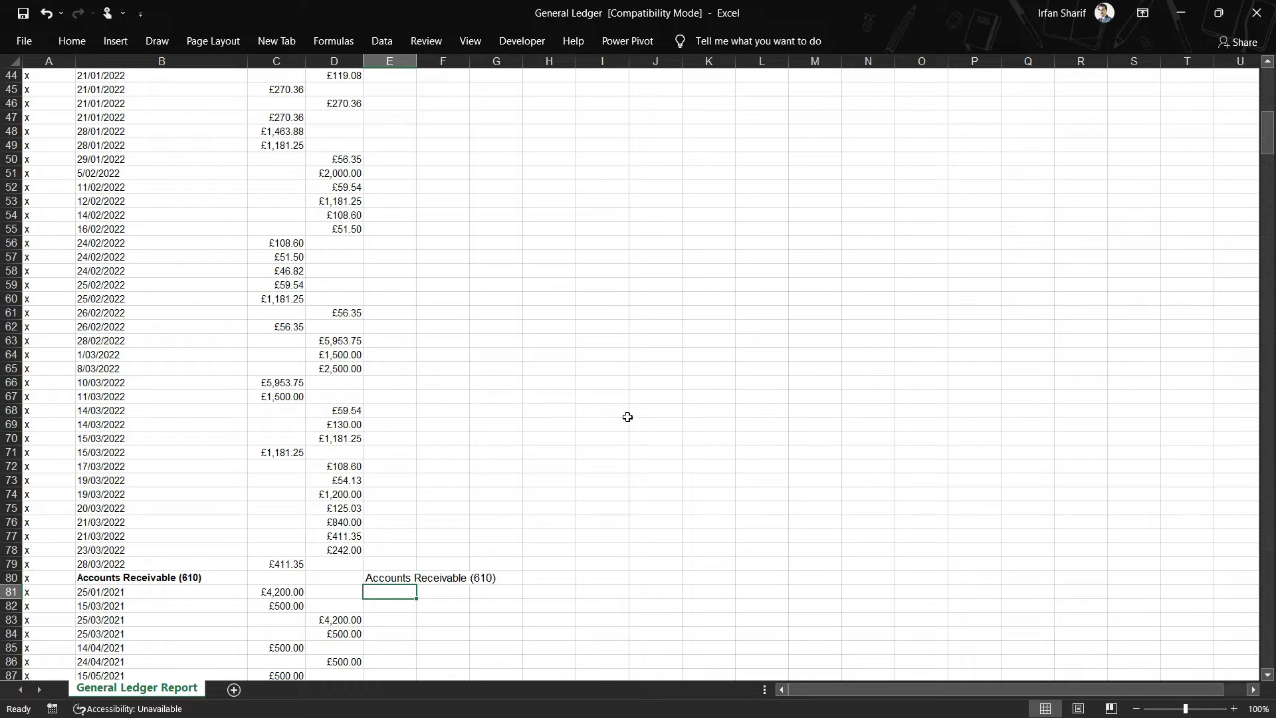
{"action": "key", "text": "Page_Down"}
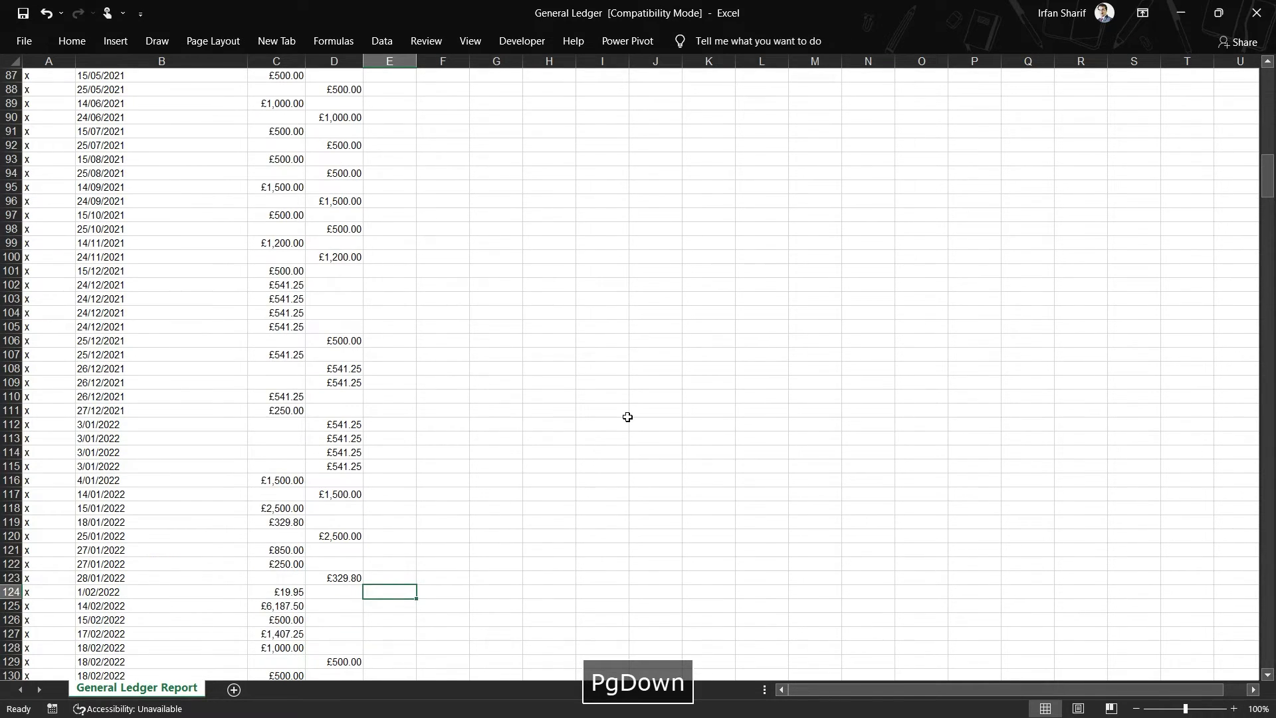
{"action": "key", "text": "Page_Down"}
{"action": "key", "text": "Up"}
{"action": "key", "text": "Up"}
{"action": "key", "text": "Up"}
{"action": "key", "text": "Up"}
{"action": "key", "text": "Up"}
{"action": "key", "text": "Up"}
{"action": "key", "text": "Up"}
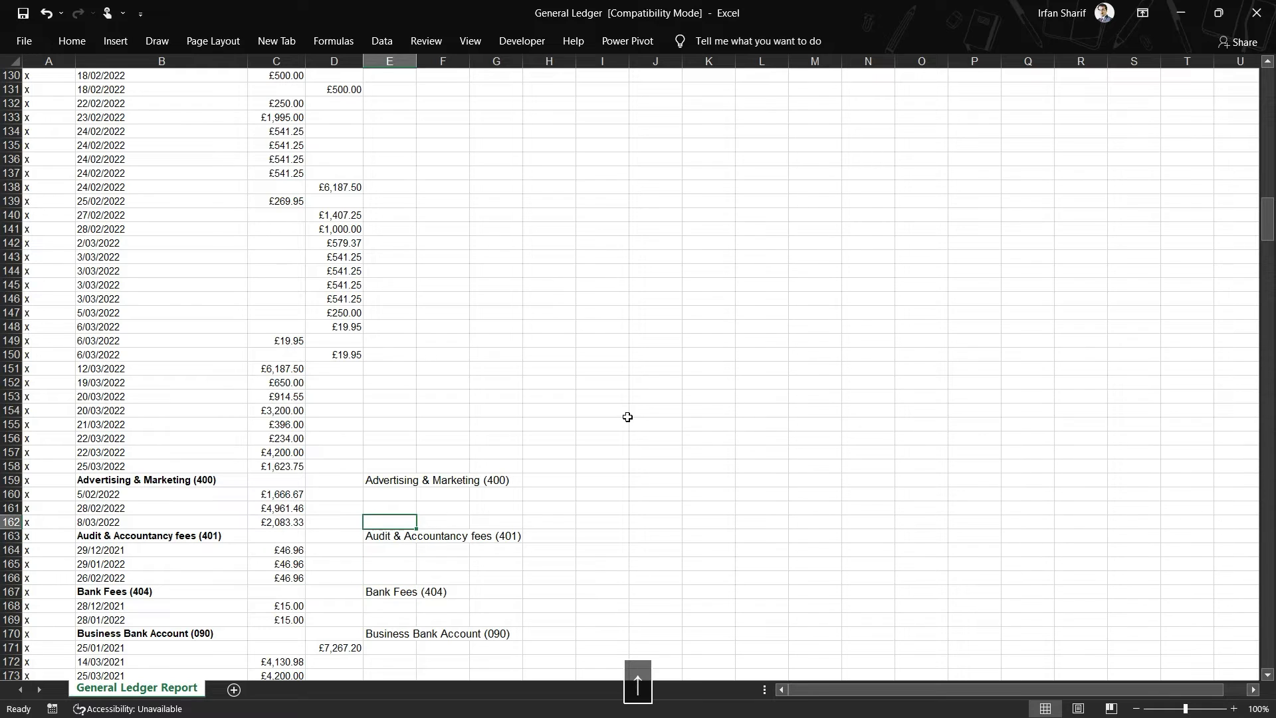
{"action": "key", "text": "Down"}
{"action": "key", "text": "Down"}
{"action": "key", "text": "Page_Up"}
{"action": "key", "text": "Page_Up"}
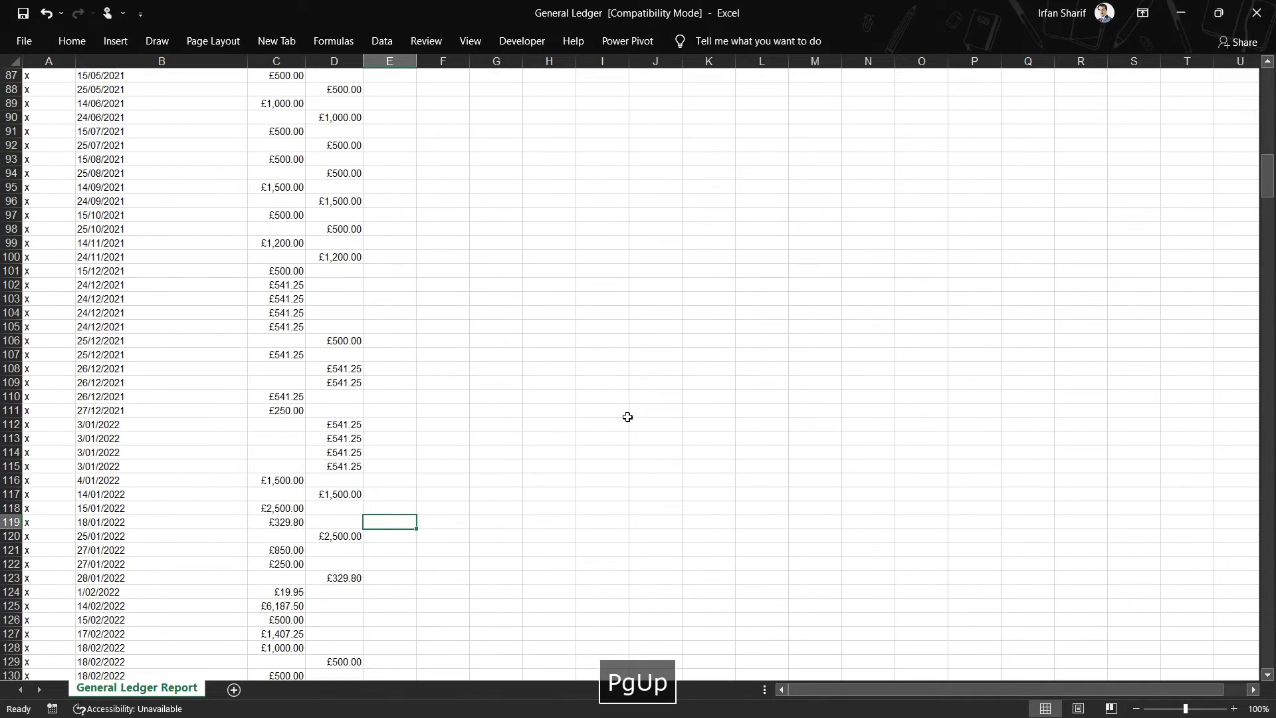
{"action": "key", "text": "ctrl+Up"}
{"action": "key", "text": "Up"}
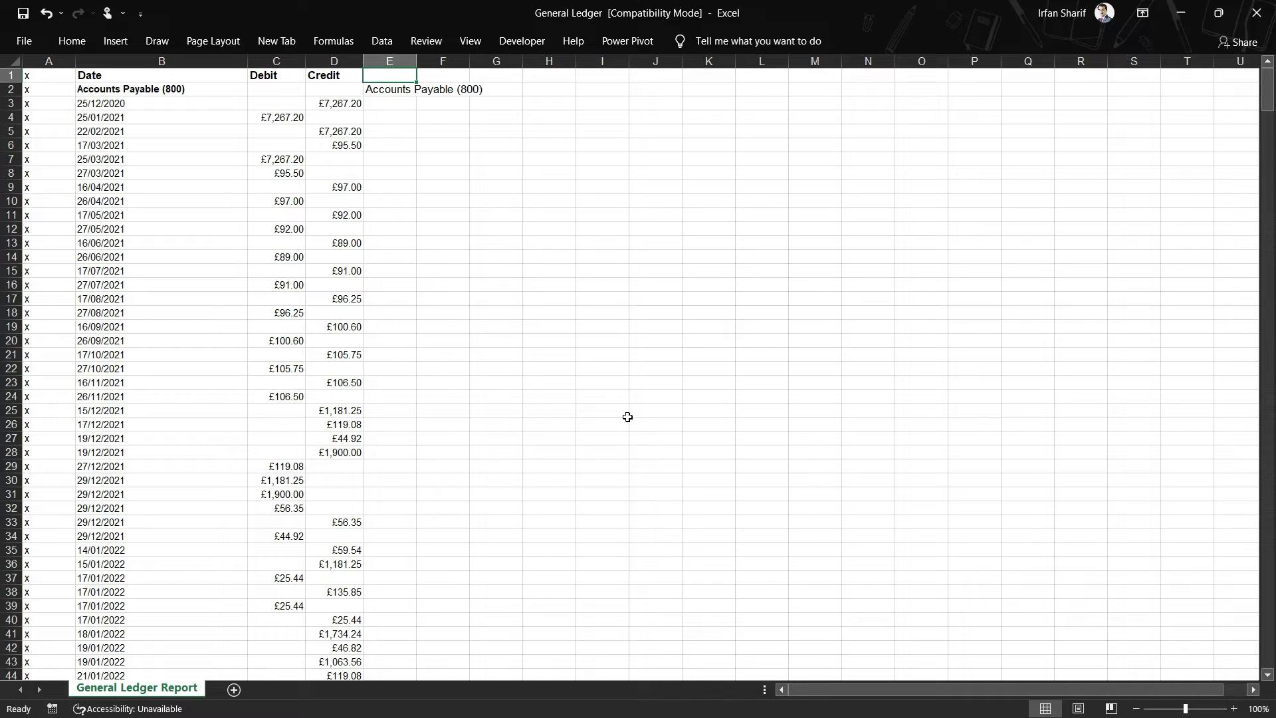
Step: Enter the formula =E2 in cell E3 and widen column E to fit the account names
{"action": "key", "text": "Down"}
{"action": "key", "text": "Down"}
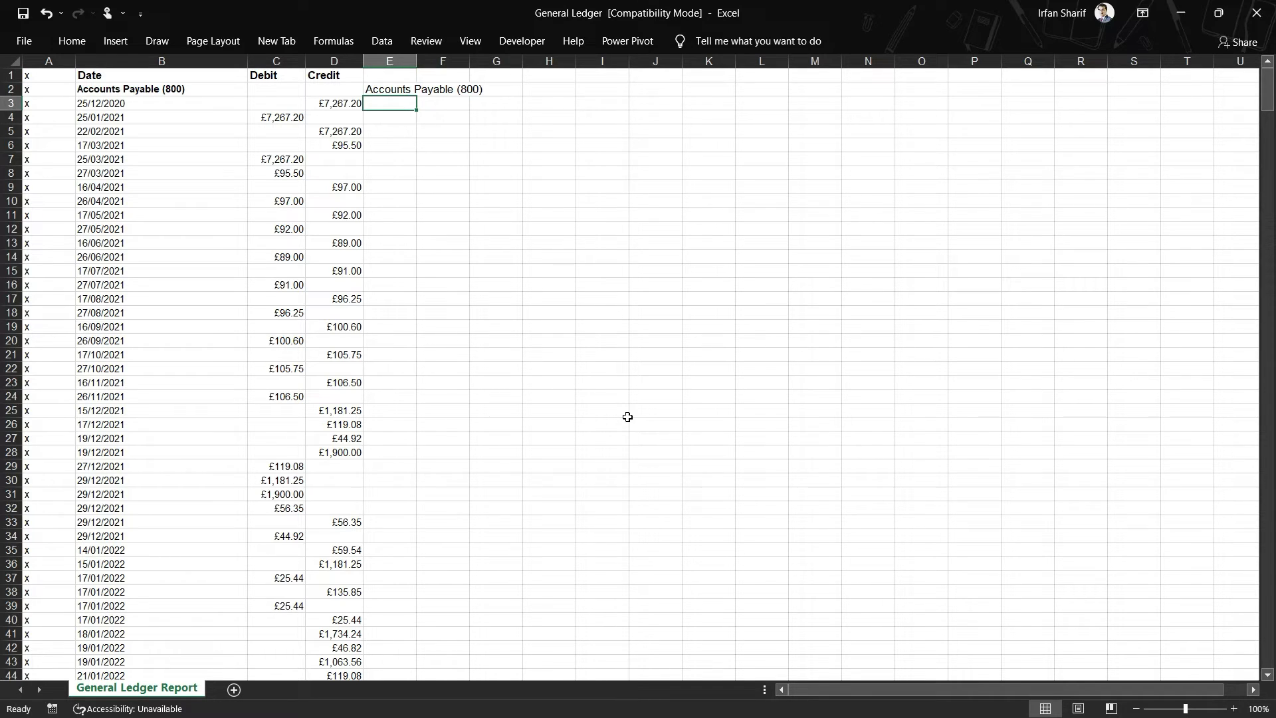
{"action": "type", "text": "="}
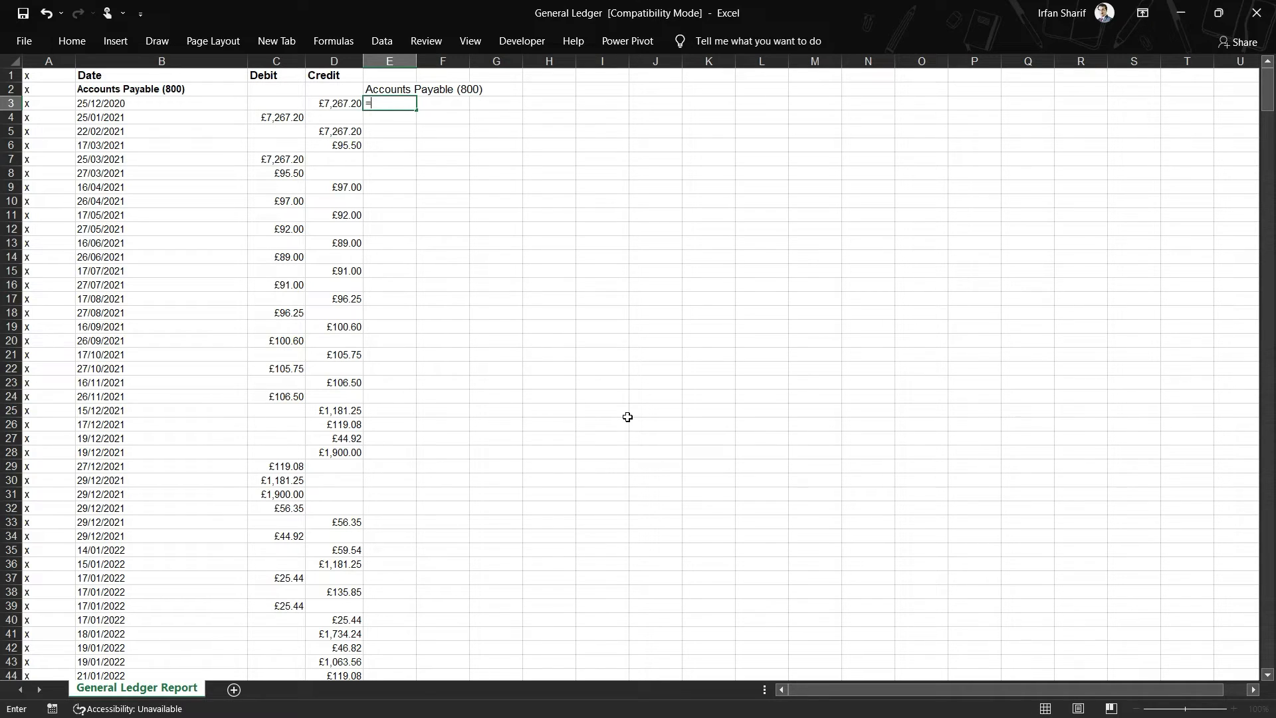
{"action": "key", "text": "Up"}
{"action": "key", "text": "Return"}
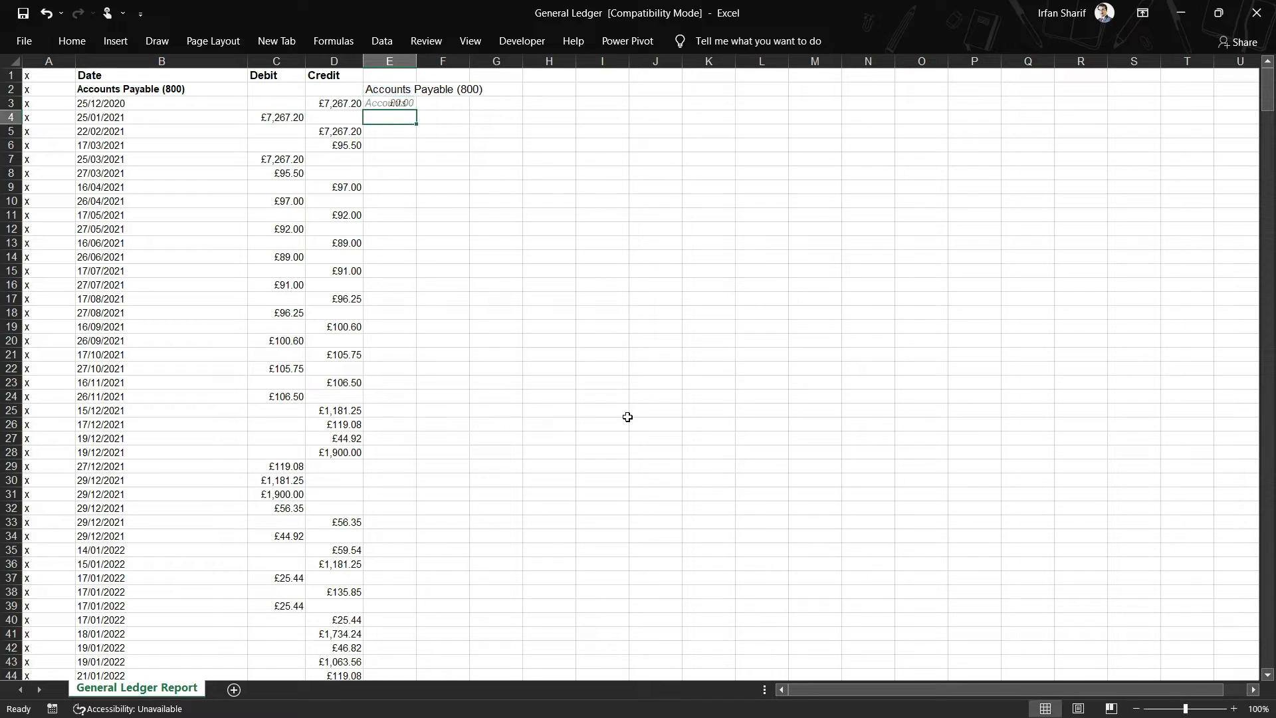
{"action": "left_click_drag", "start_coordinate": [417, 61], "coordinate": [493, 57]}
Step: Copy the E3 formula into all blank cells of column E, using Go To Special with Blanks
{"action": "left_click", "coordinate": [427, 103]}
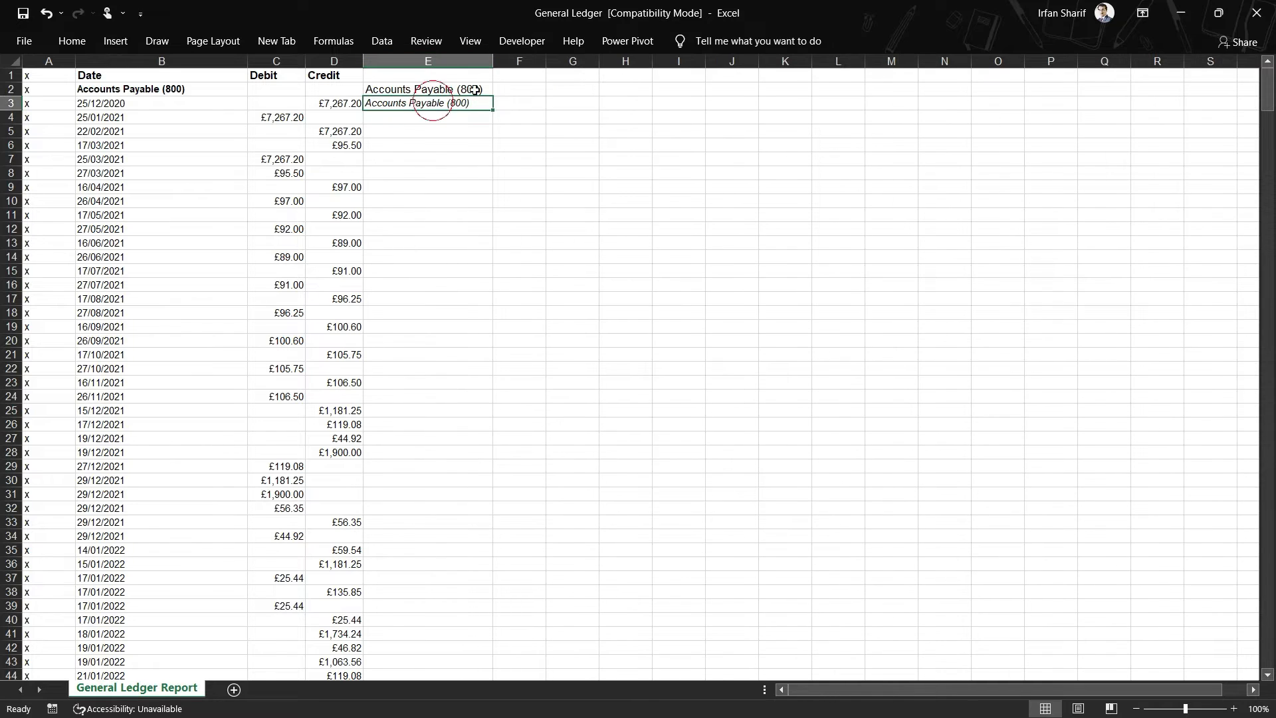
{"action": "key", "text": "ctrl+c"}
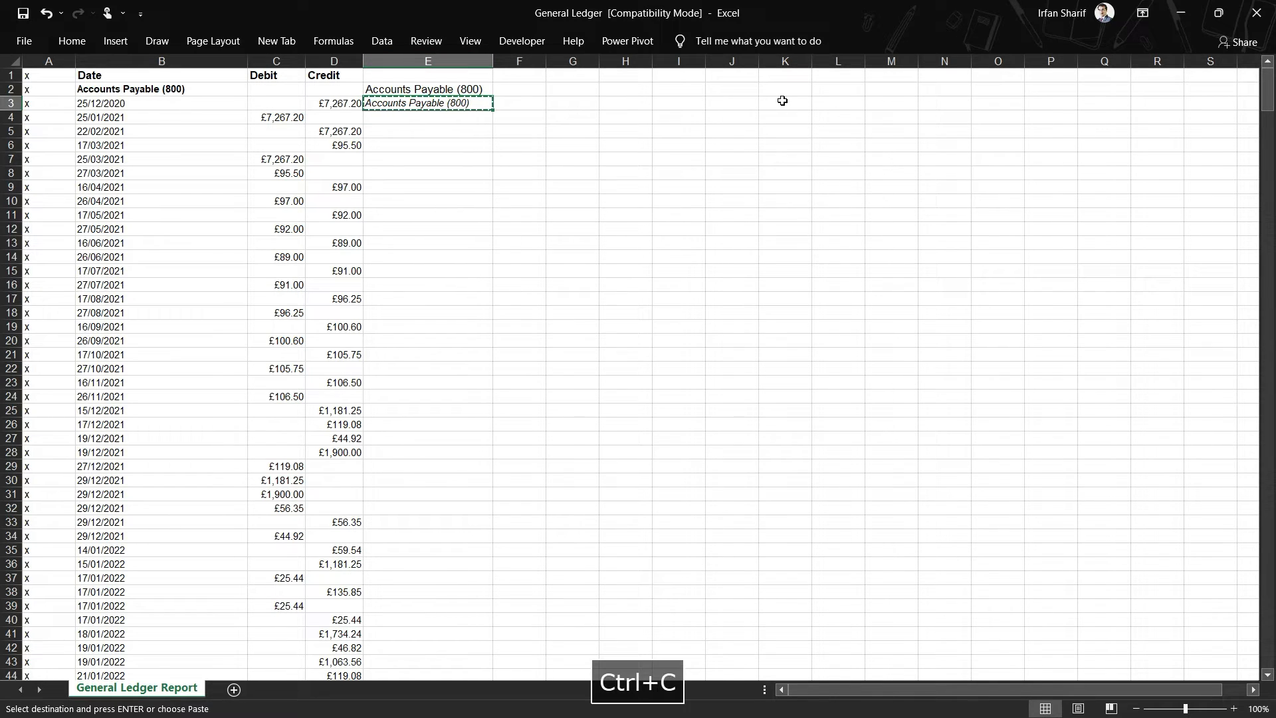
{"action": "key", "text": "ctrl+space"}
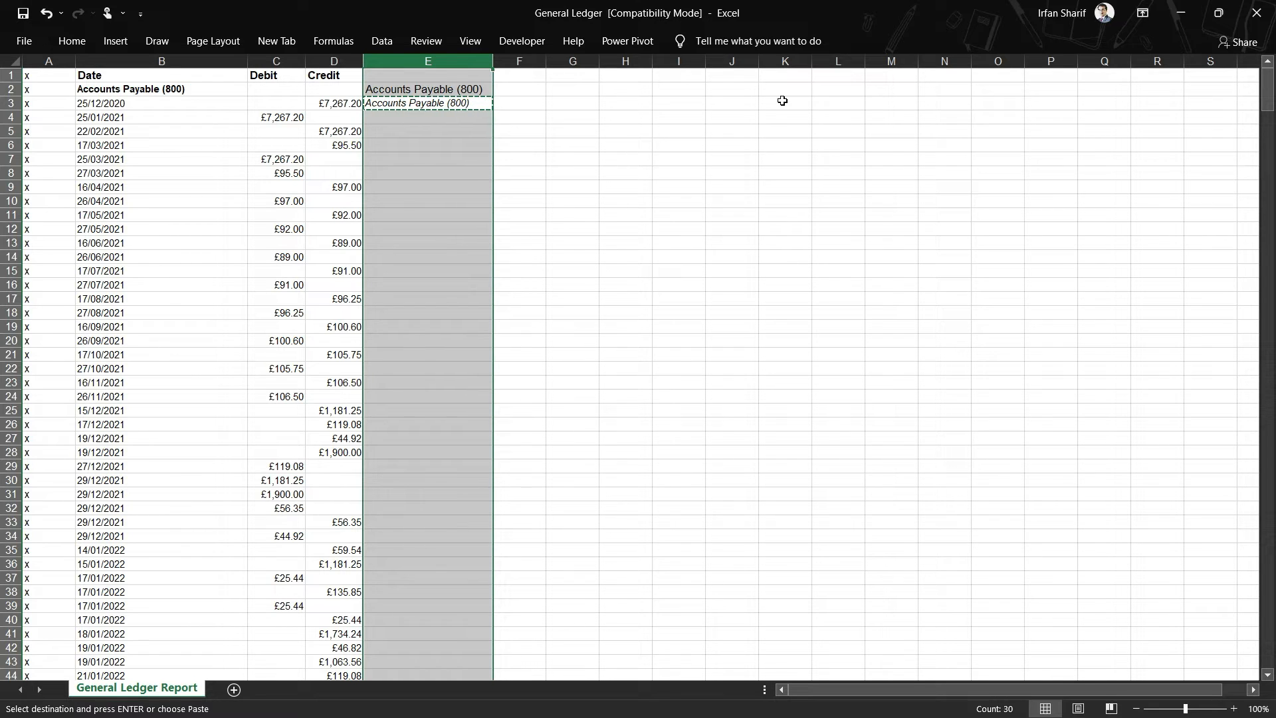
{"action": "key", "text": "ctrl+g"}
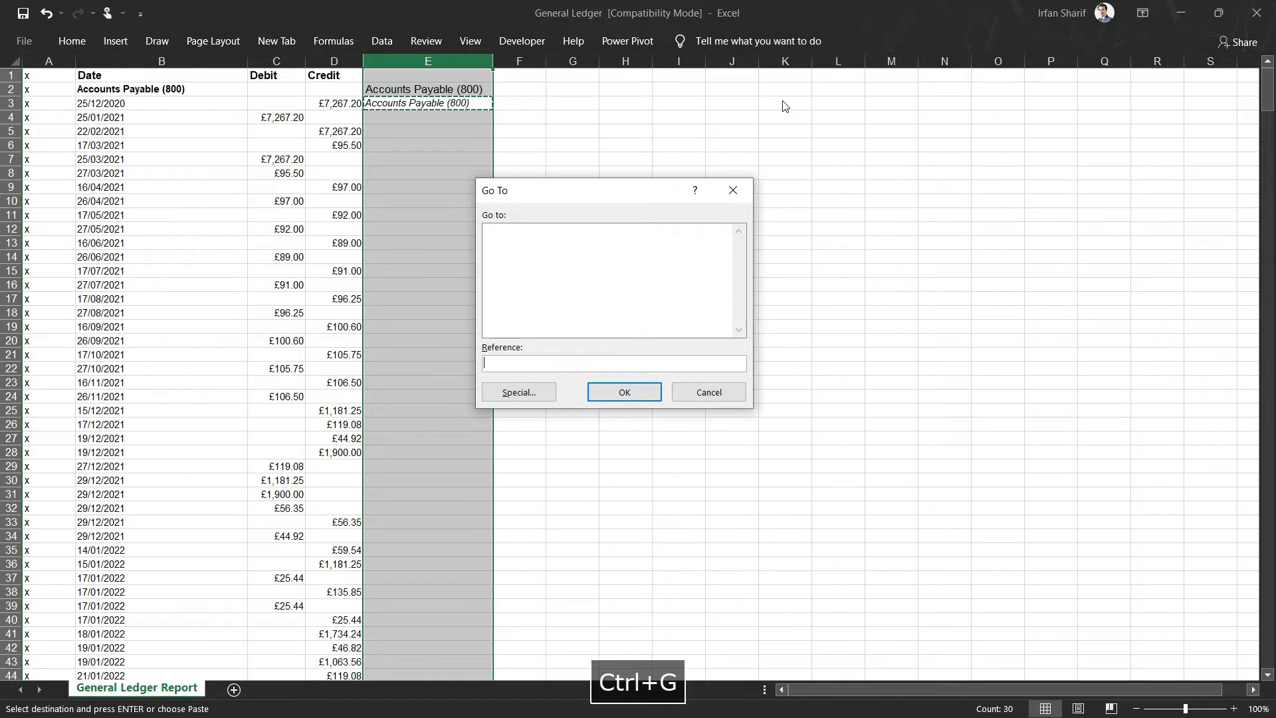
{"action": "left_click", "coordinate": [532, 393]}
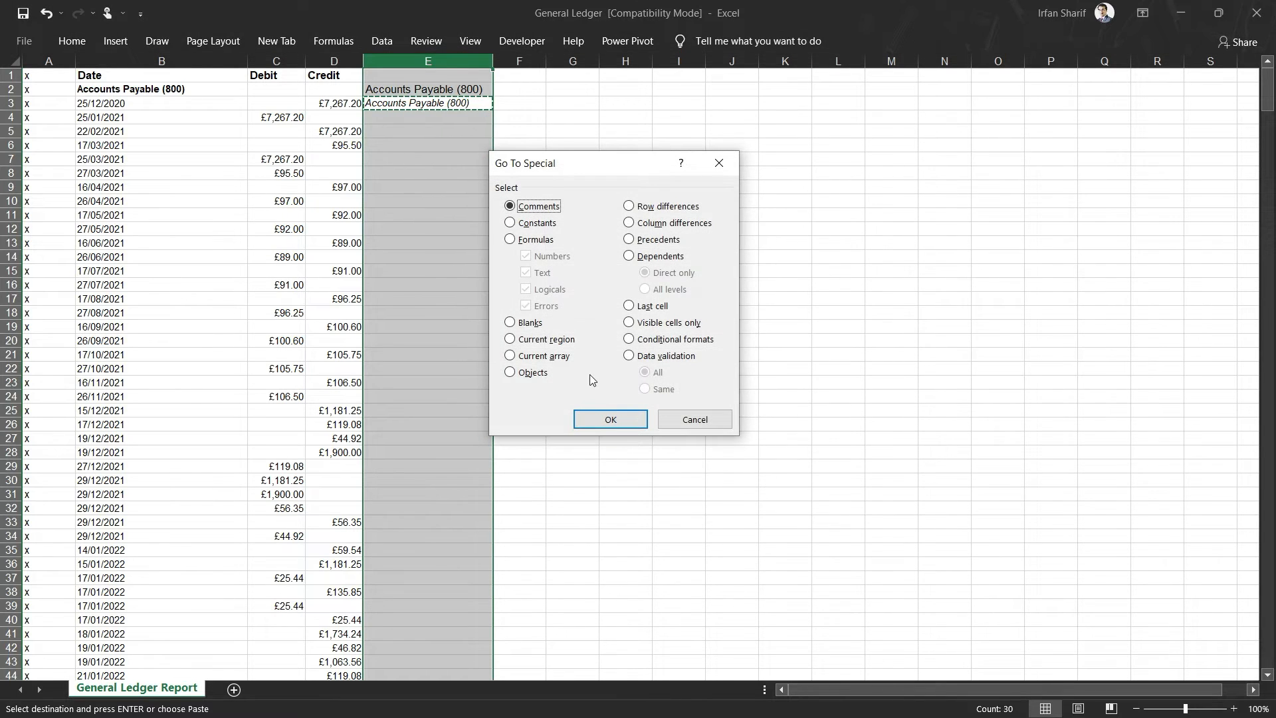
{"action": "left_click", "coordinate": [529, 323]}
{"action": "left_click", "coordinate": [609, 418]}
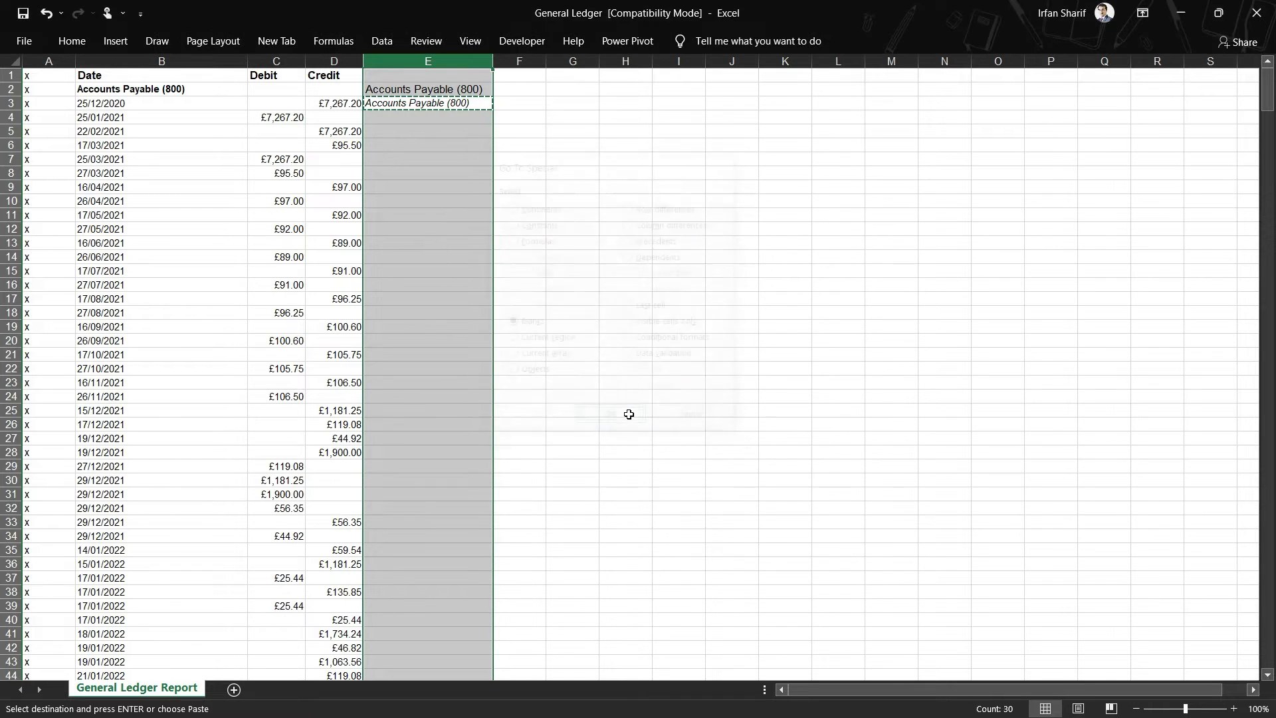
{"action": "key", "text": "ctrl+v"}
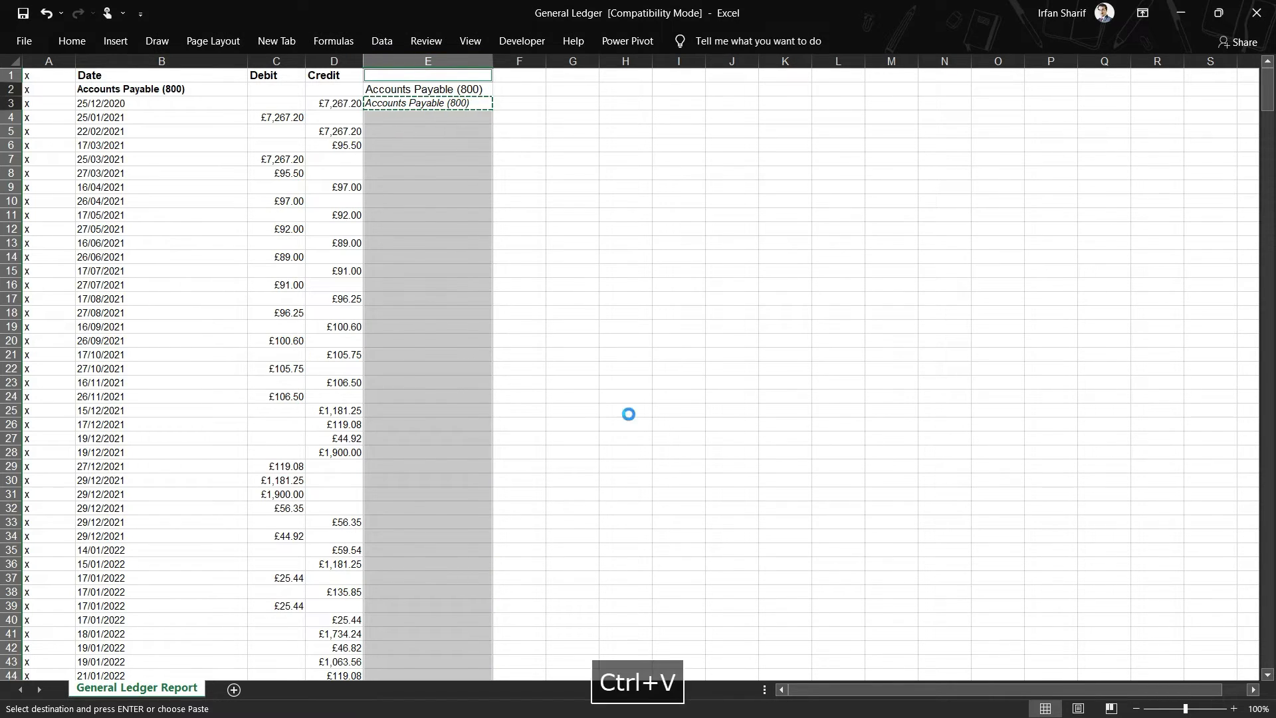
{"action": "key", "text": "Escape"}
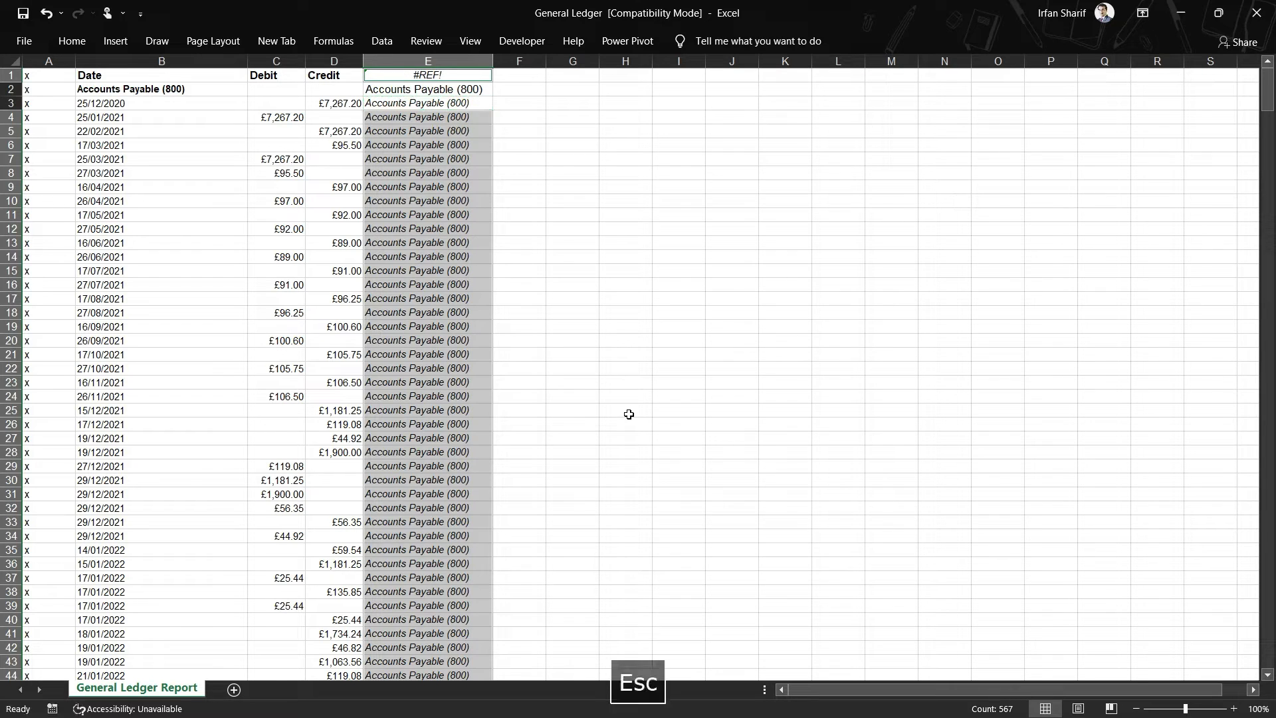
{"action": "key", "text": "Down"}
{"action": "key", "text": "Down"}
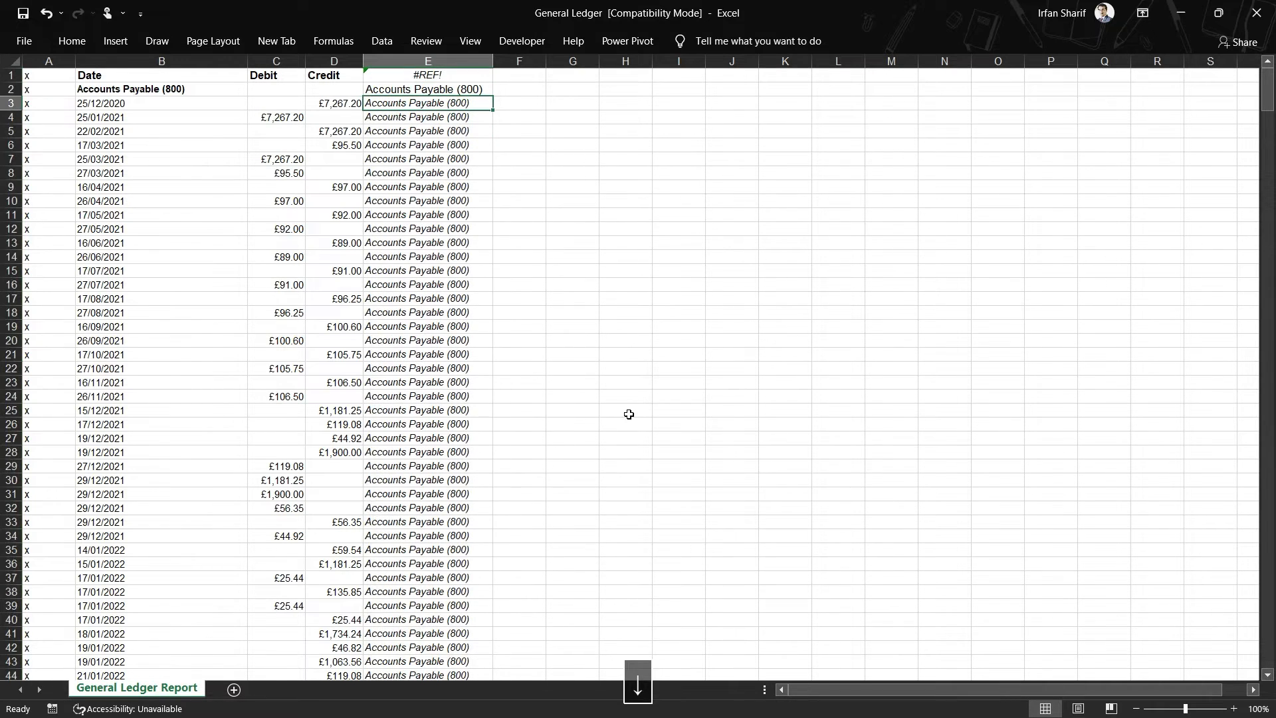
Step: Examine the filled account names in column E around the Accounts Receivable (610) and Advertising & Marketing (400) headings
{"action": "key", "text": "Page_Down"}
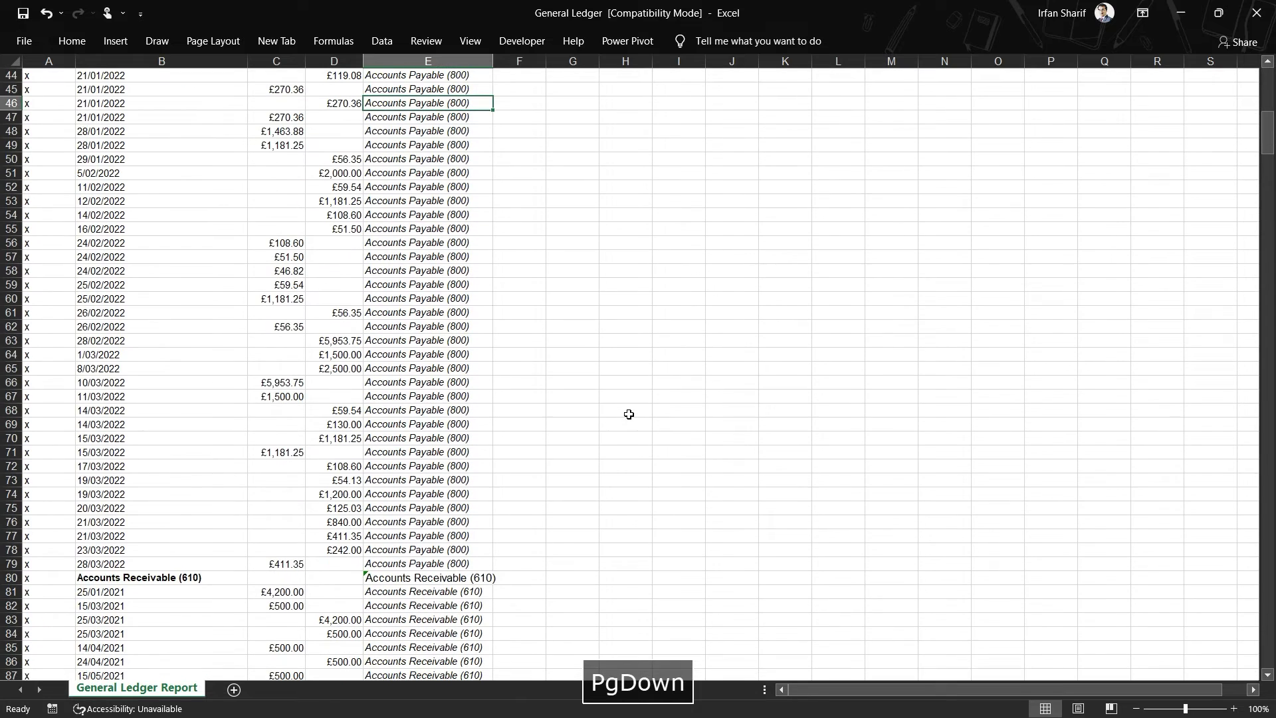
{"action": "left_click", "coordinate": [485, 591]}
{"action": "left_click_drag", "start_coordinate": [457, 560], "coordinate": [454, 580]}
{"action": "left_click", "coordinate": [454, 579]}
{"action": "left_click", "coordinate": [181, 578]}
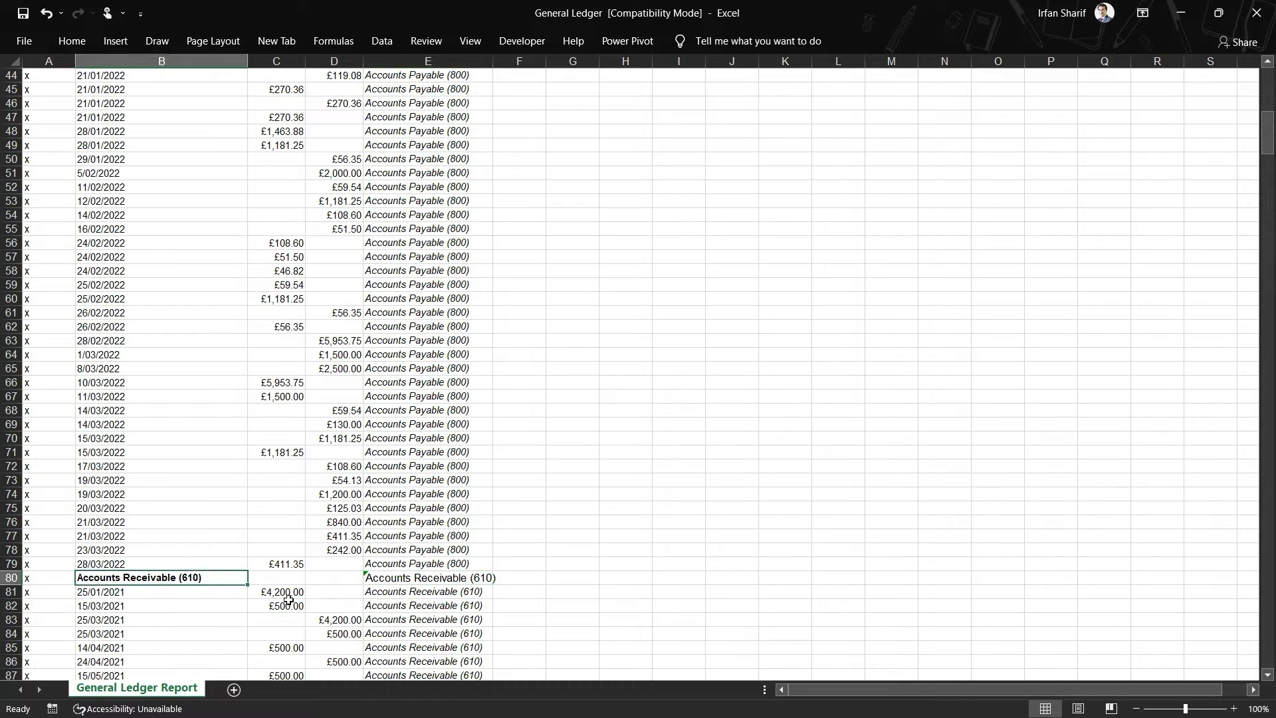
{"action": "left_click", "coordinate": [443, 579]}
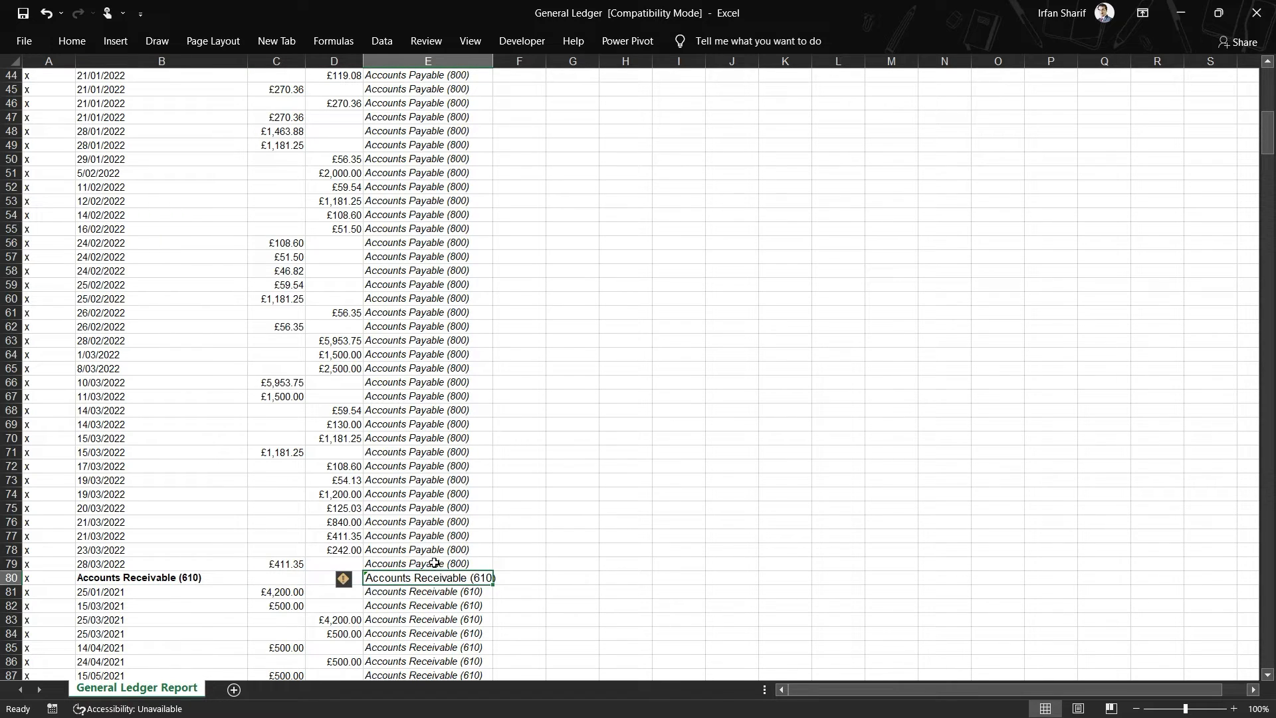
{"action": "left_click", "coordinate": [434, 562]}
{"action": "left_click", "coordinate": [438, 579]}
{"action": "key", "text": "Down"}
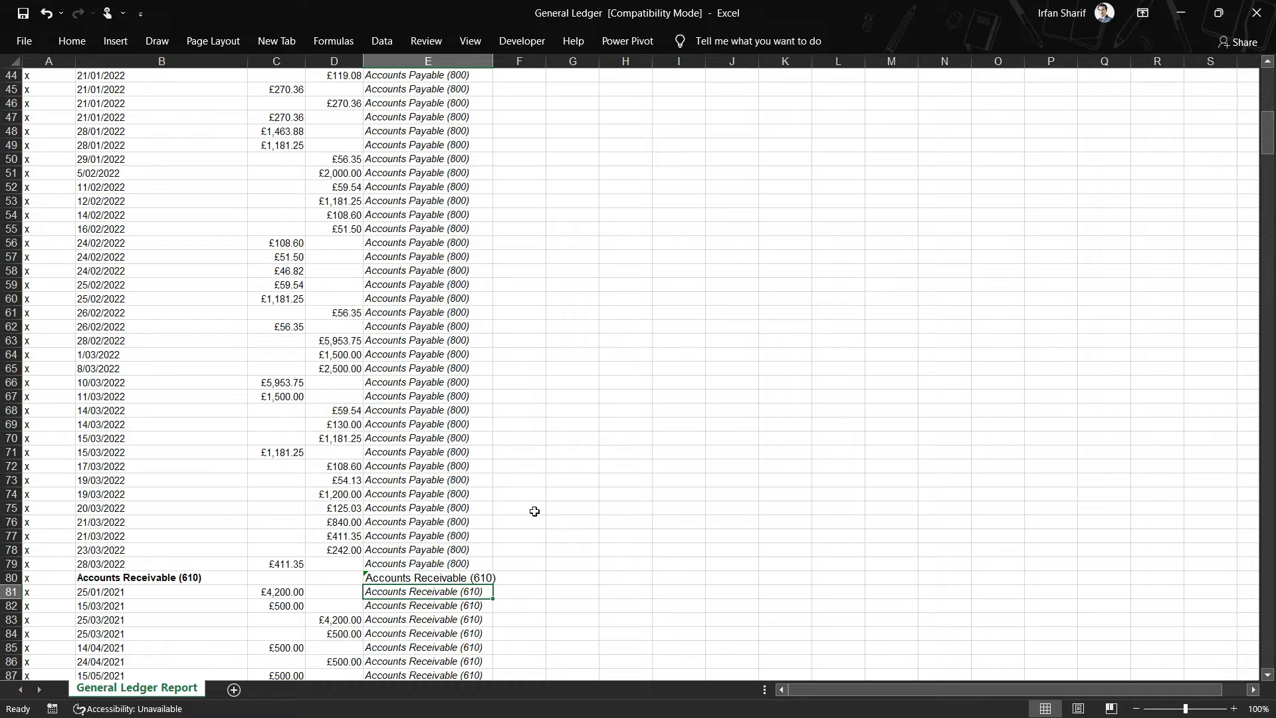
{"action": "key", "text": "Page_Down"}
{"action": "key", "text": "Page_Down"}
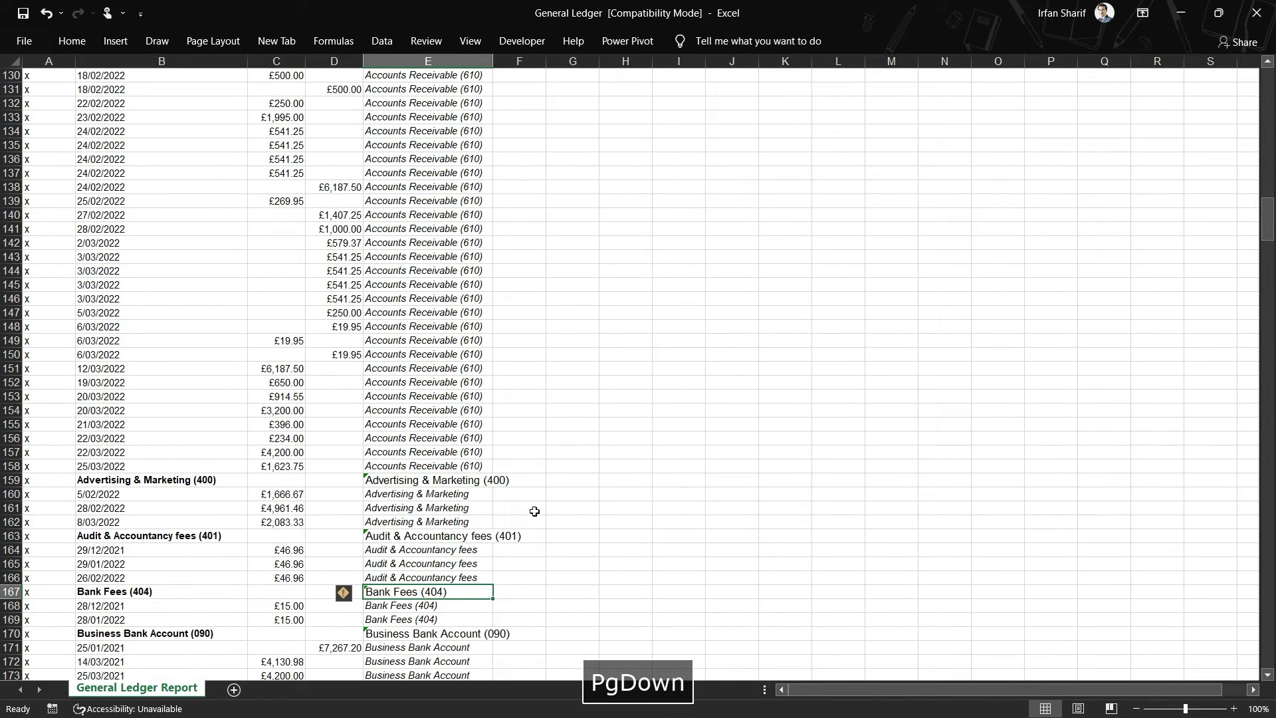
{"action": "left_click", "coordinate": [411, 474]}
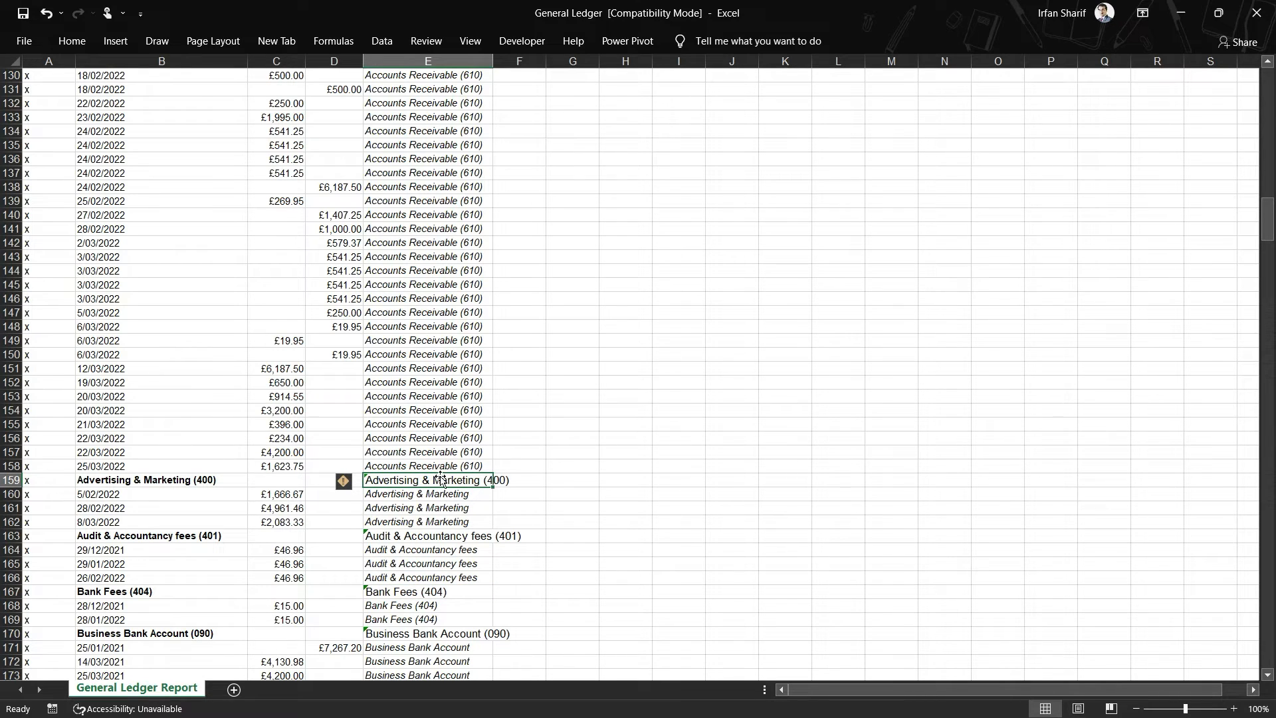
{"action": "left_click", "coordinate": [409, 464]}
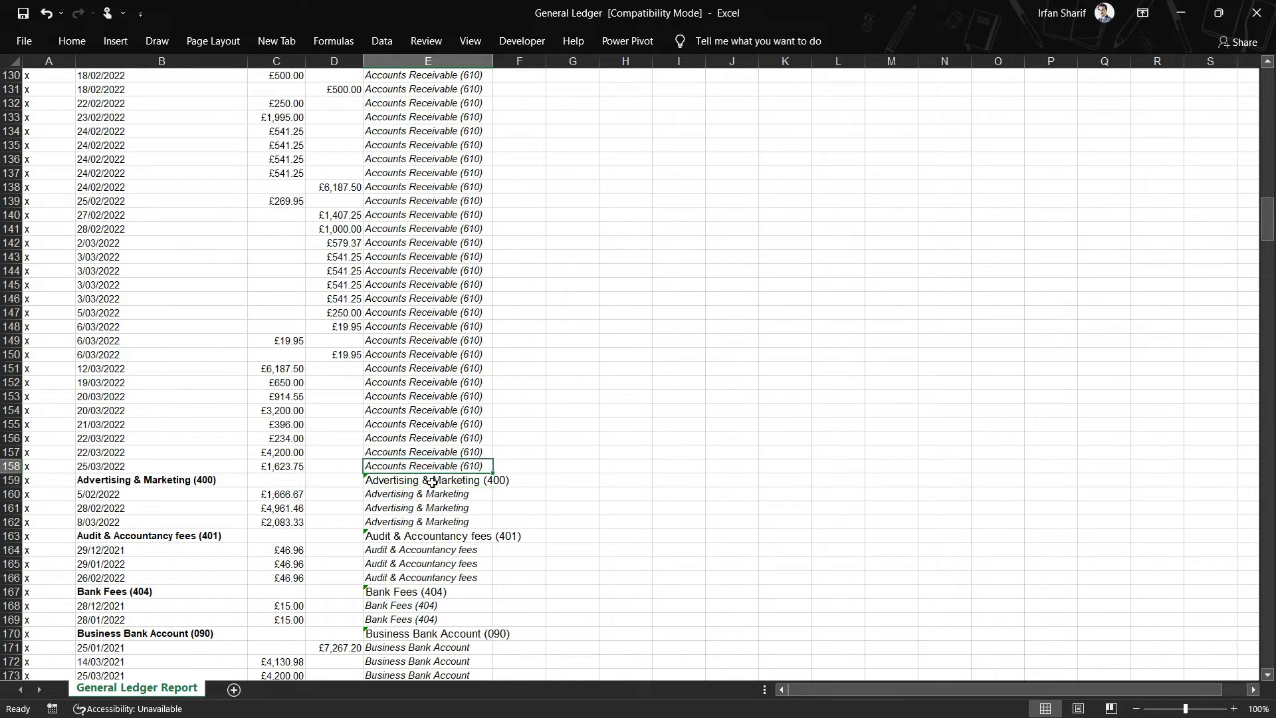
{"action": "left_click", "coordinate": [433, 482]}
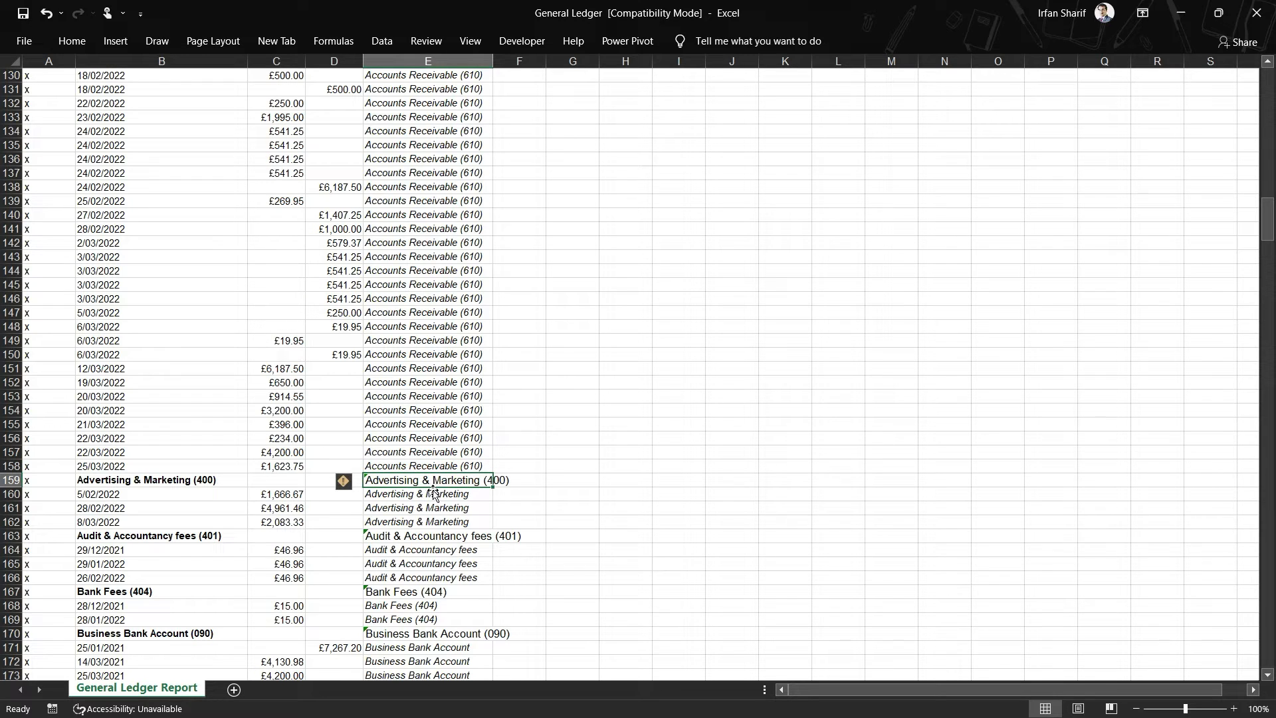
{"action": "left_click", "coordinate": [433, 494]}
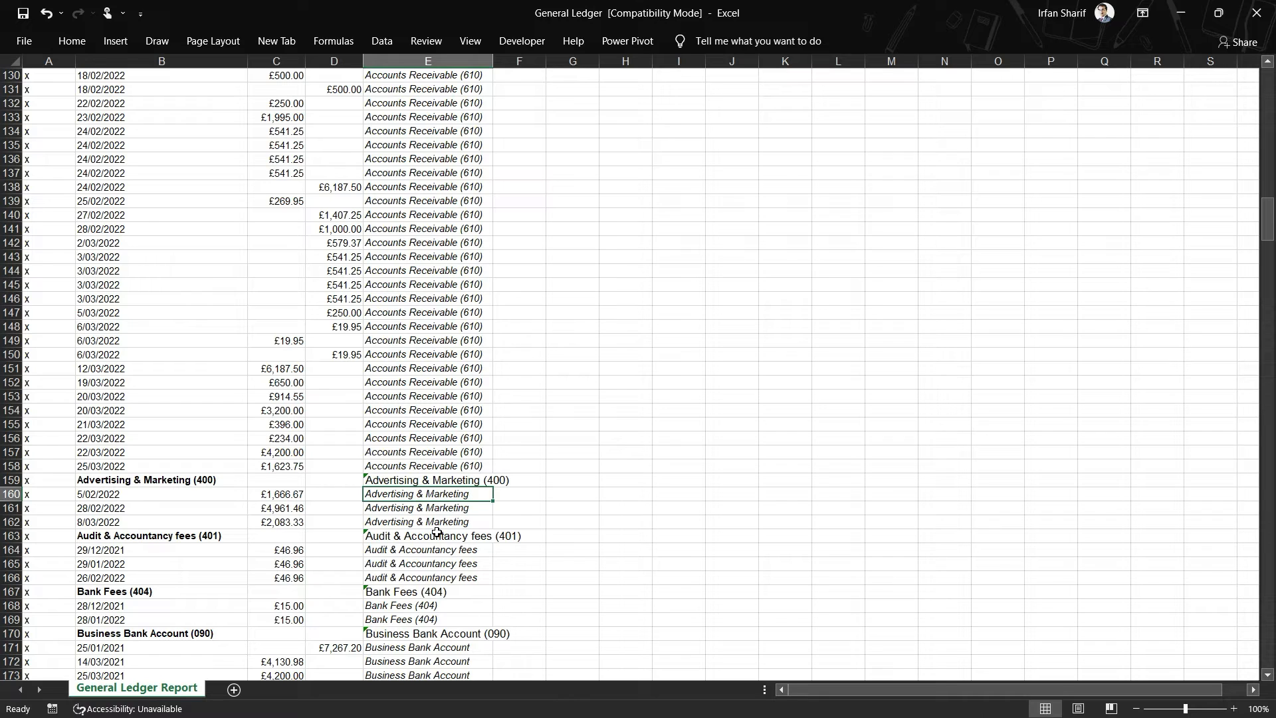
Step: Replace the #REF! error in cell E1 with the header Account
{"action": "key", "text": "ctrl+Up"}
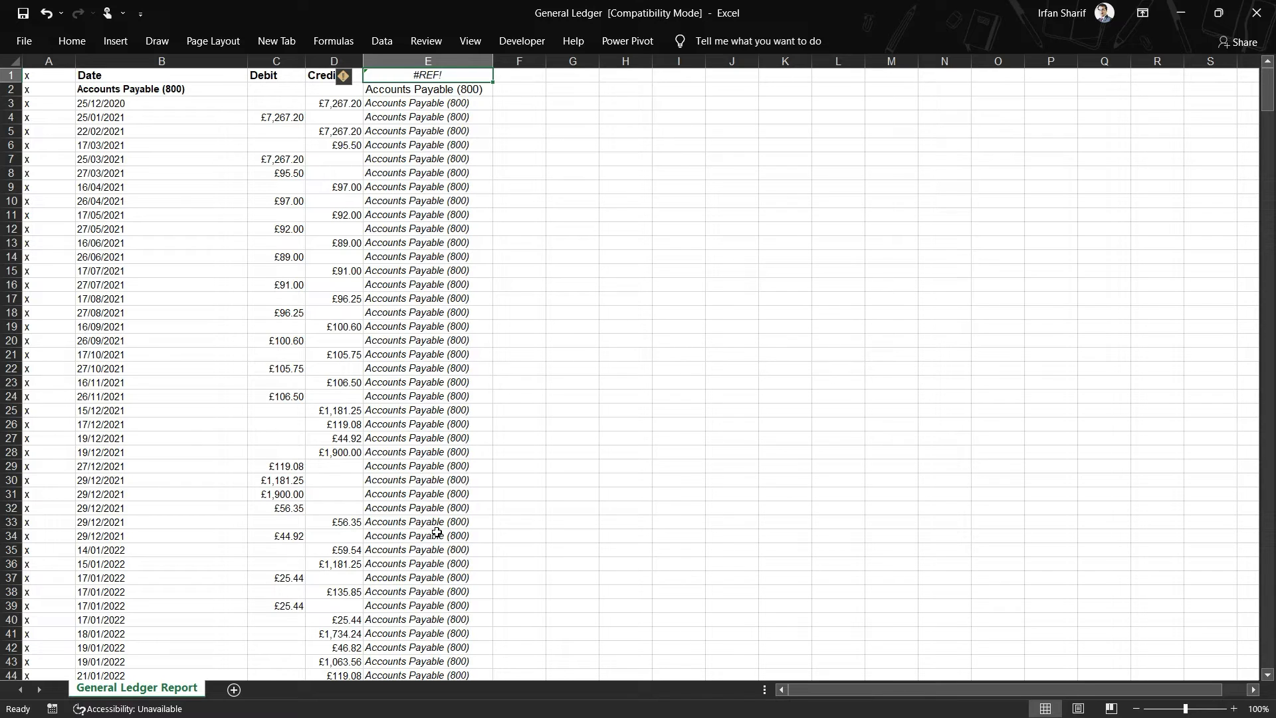
{"action": "type", "text": "Account"}
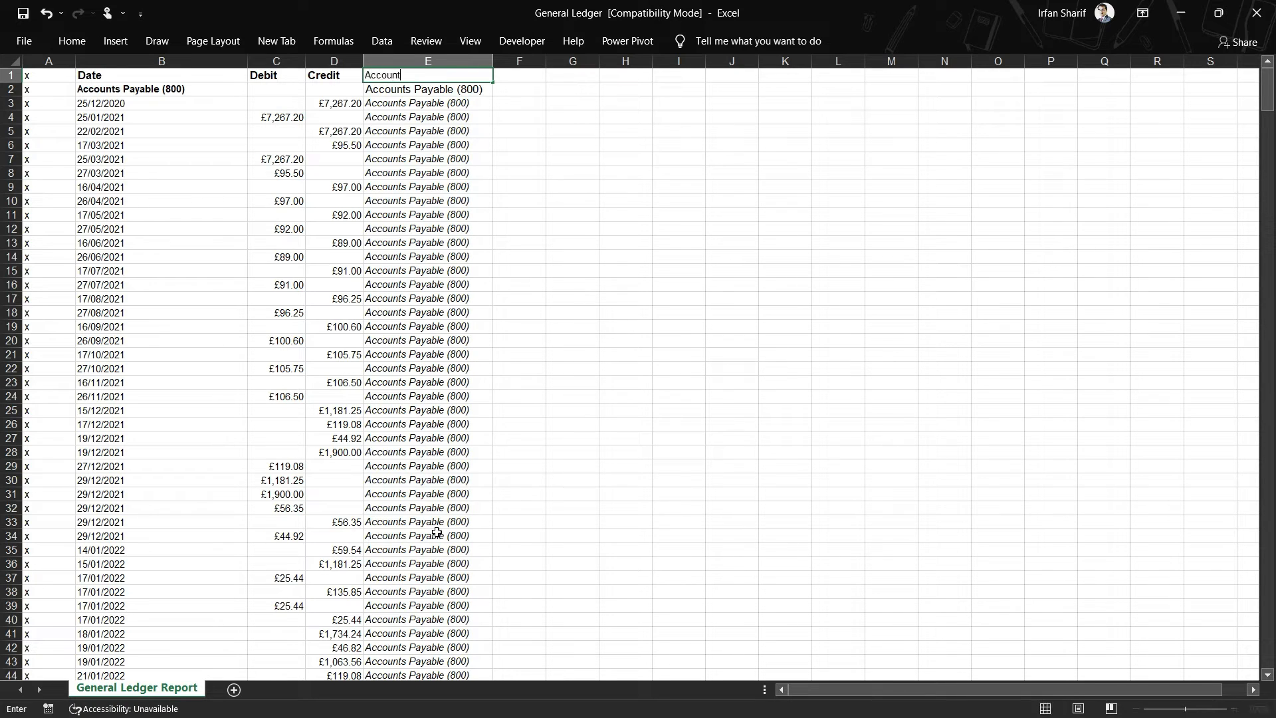
{"action": "key", "text": "Return"}
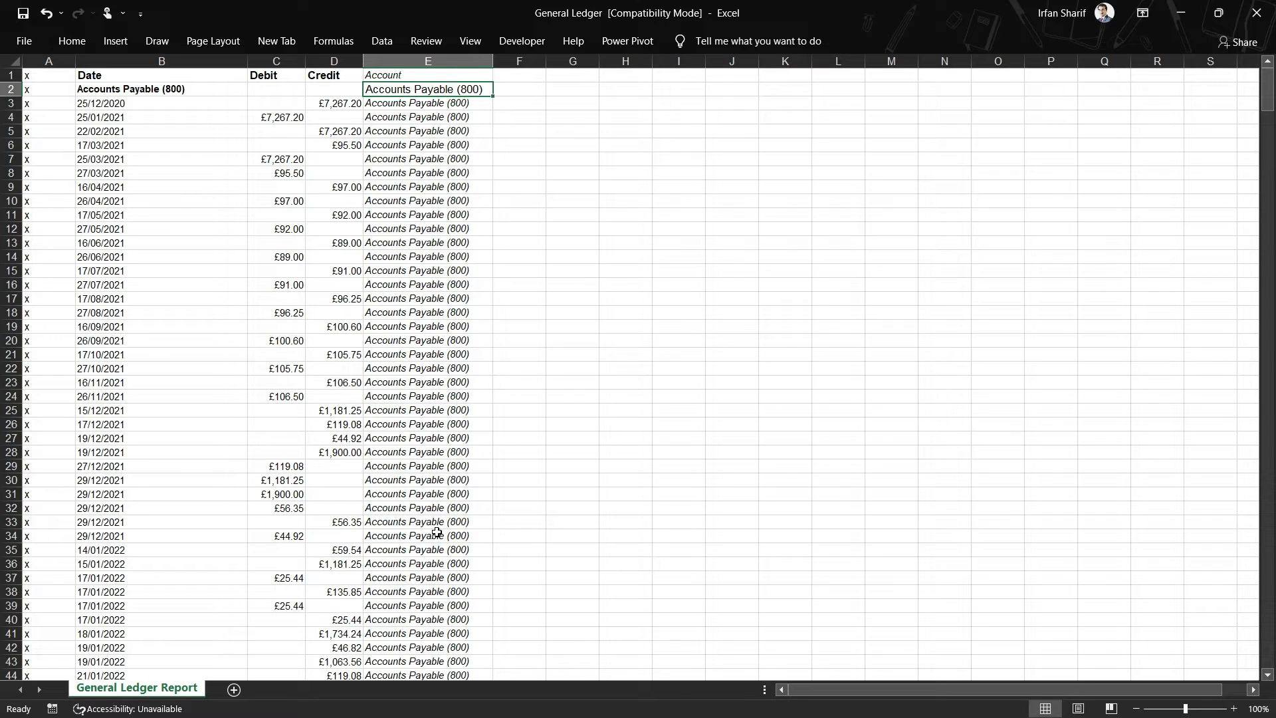
Step: Convert the column E formulas below the header into fixed values by pasting the copied range over itself as values
{"action": "key", "text": "Down"}
{"action": "key", "text": "ctrl+Down"}
{"action": "key", "text": "ctrl+Up"}
{"action": "key", "text": "Down"}
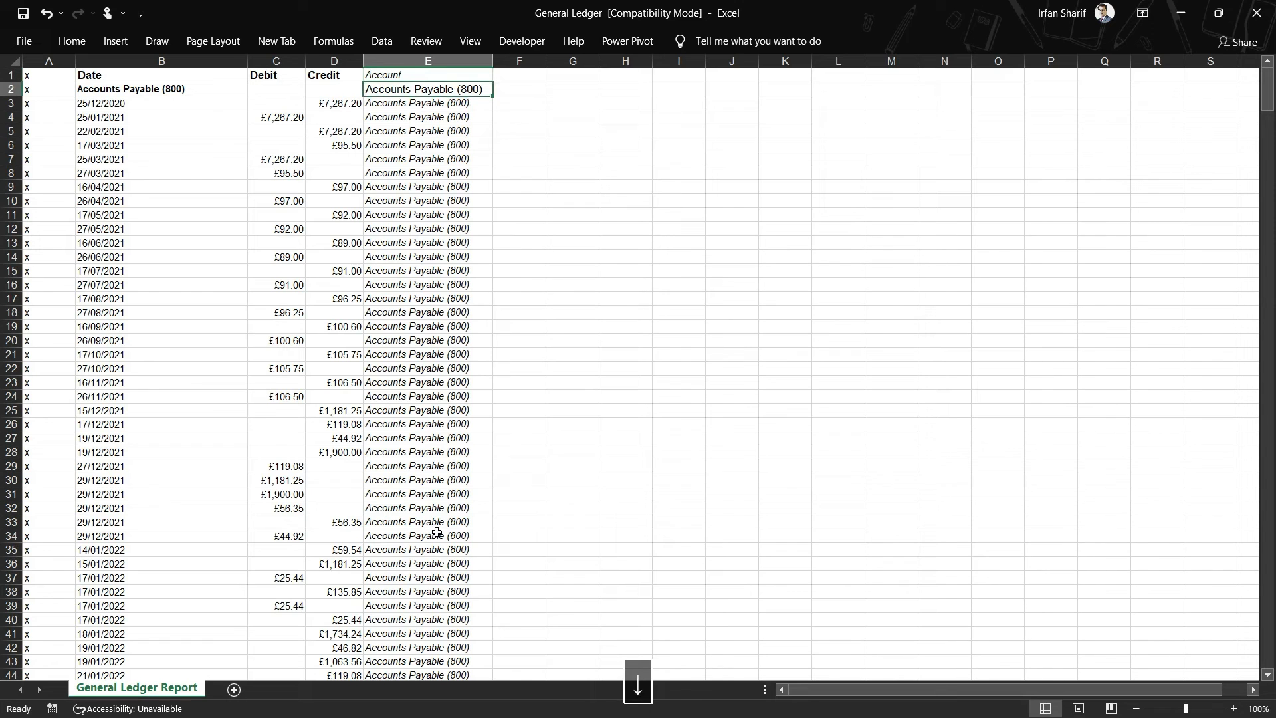
{"action": "key", "text": "ctrl+shift+Down"}
{"action": "key", "text": "ctrl+c"}
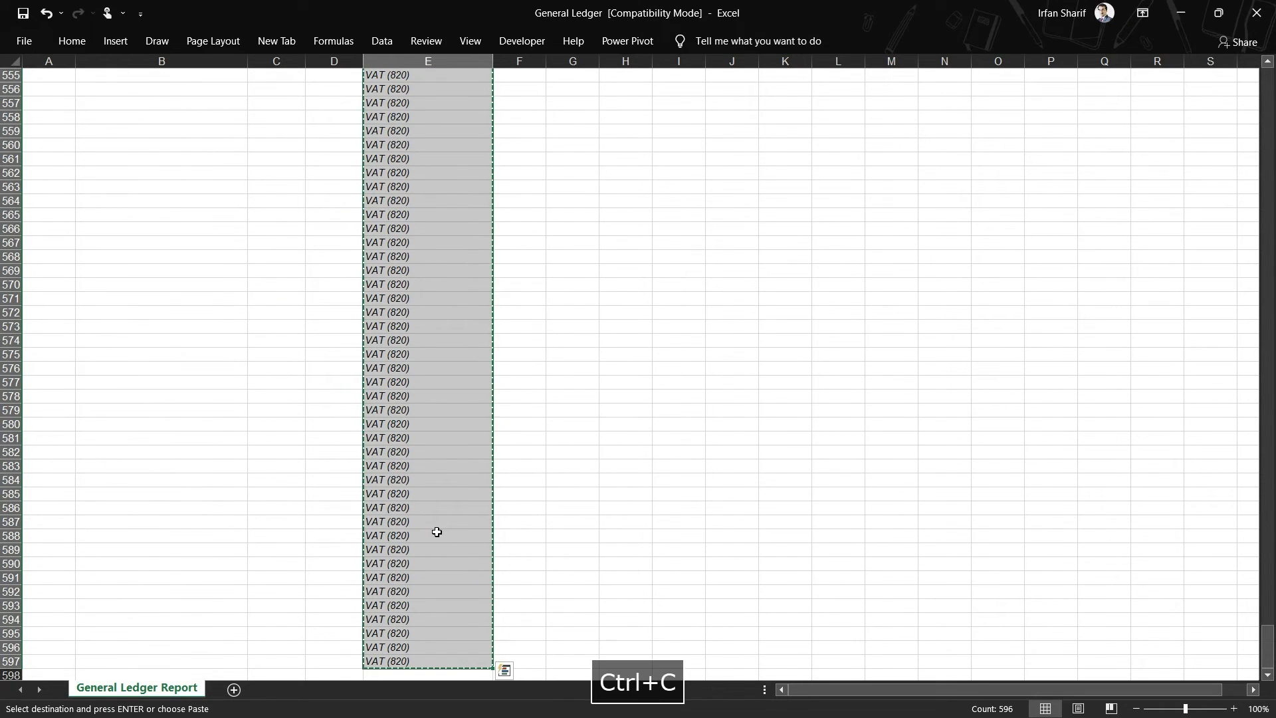
{"action": "key", "text": "Up"}
{"action": "key", "text": "Down"}
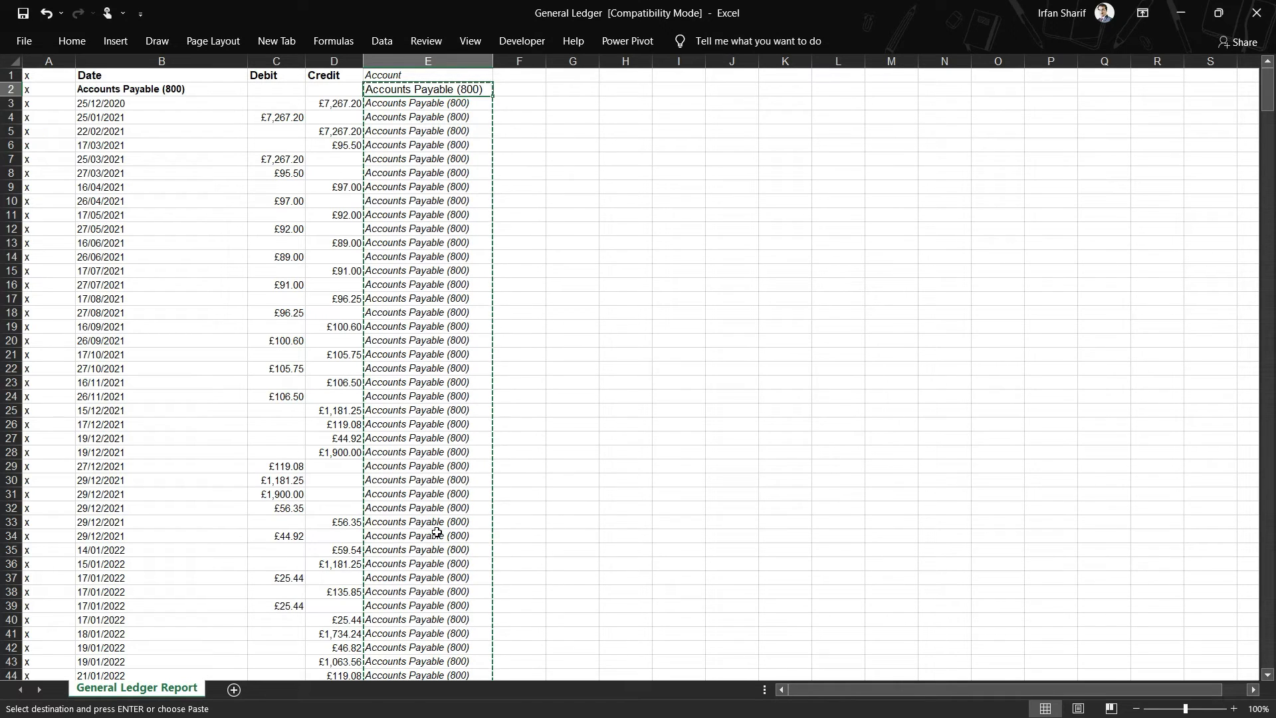
{"action": "key", "text": "alt"}
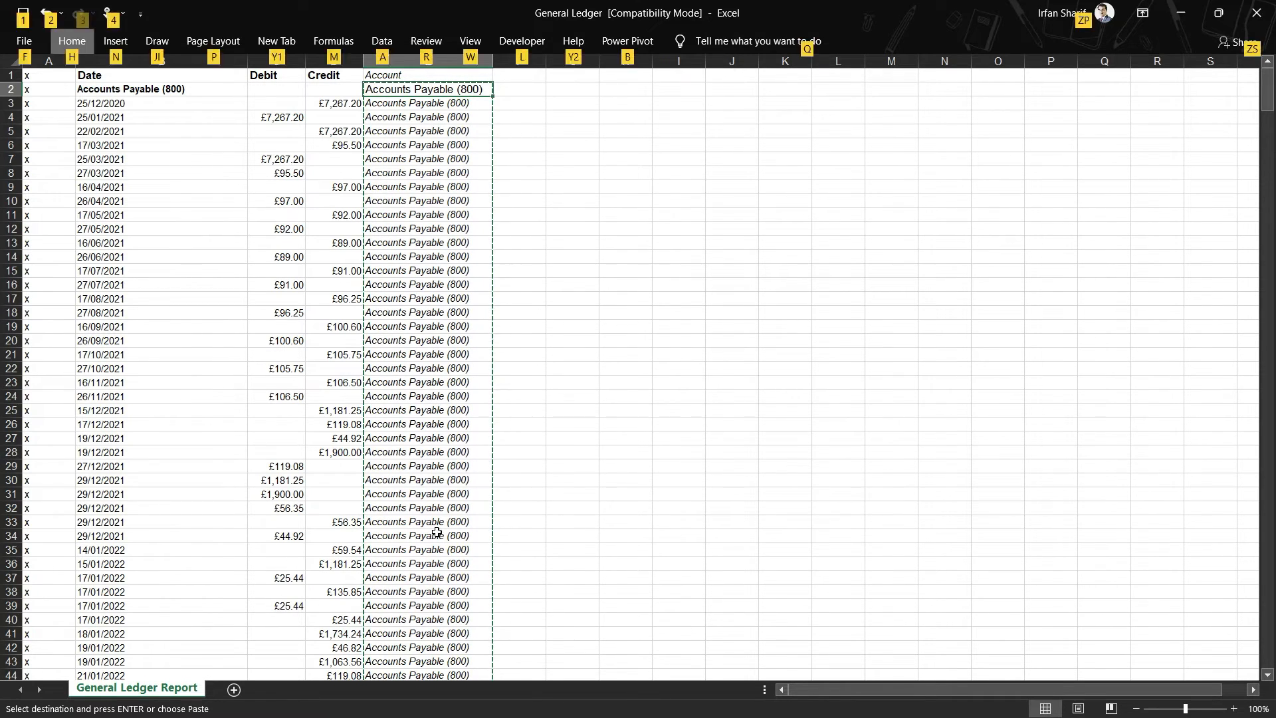
{"action": "key", "text": "e"}
{"action": "key", "text": "s"}
{"action": "key", "text": "v"}
{"action": "key", "text": "Return"}
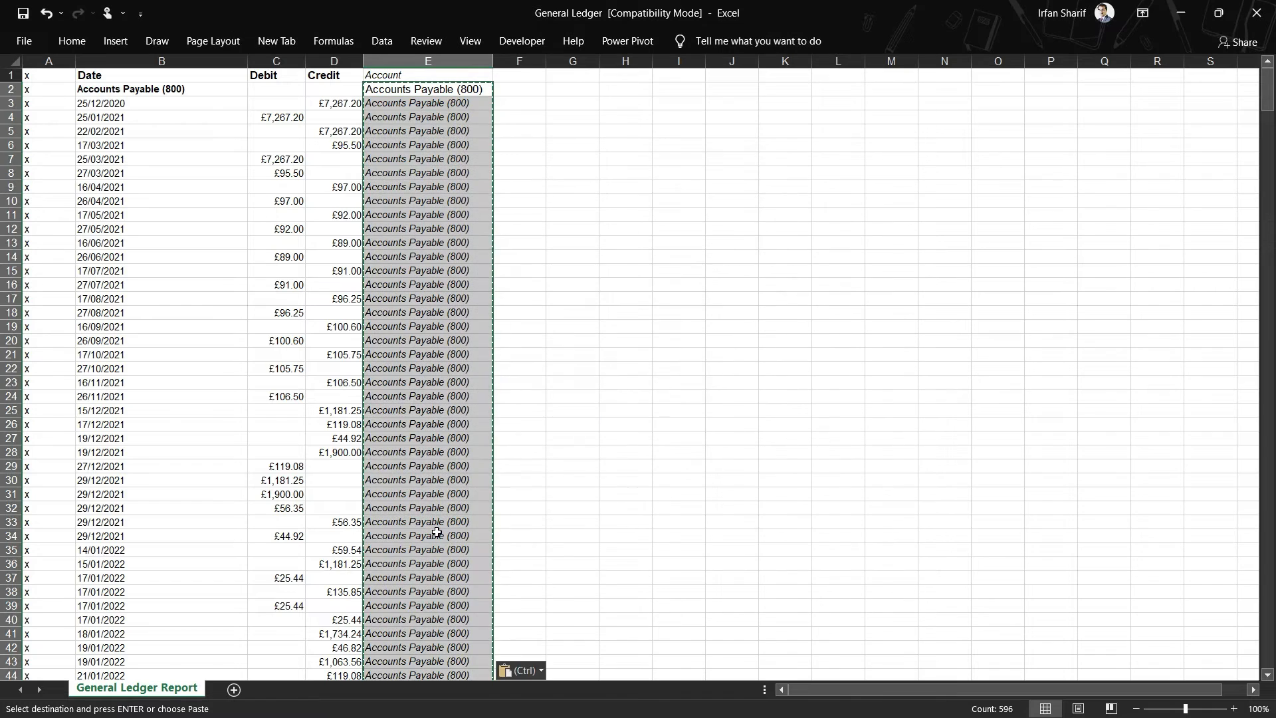
{"action": "key", "text": "Escape"}
Step: Check the contents of the first few Accounts Payable (800) cells in column E to verify that they hold values instead of formulas
{"action": "key", "text": "Down"}
{"action": "key", "text": "Down"}
{"action": "key", "text": "F2"}
{"action": "key", "text": "Return"}
{"action": "key", "text": "F2"}
{"action": "key", "text": "Return"}
{"action": "key", "text": "F2"}
{"action": "key", "text": "Return"}
{"action": "key", "text": "F2"}
{"action": "key", "text": "Return"}
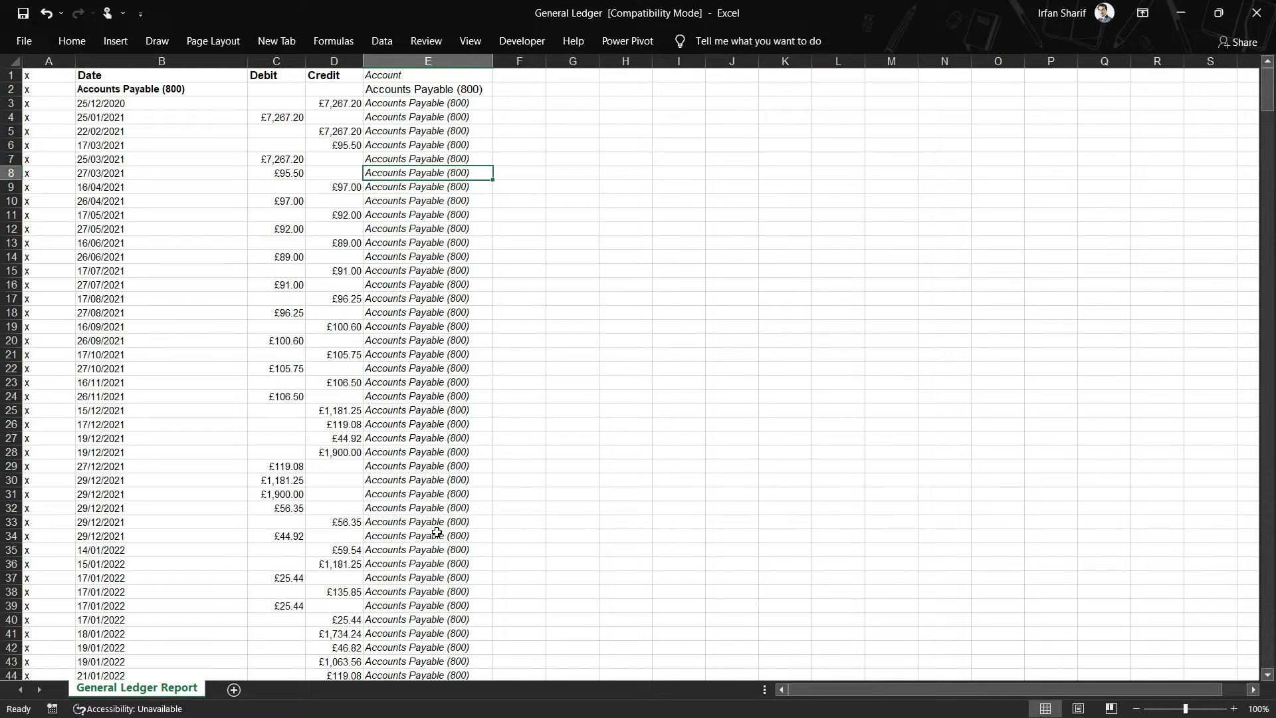
{"action": "key", "text": "Up"}
{"action": "key", "text": "Up"}
{"action": "key", "text": "Up"}
{"action": "key", "text": "Up"}
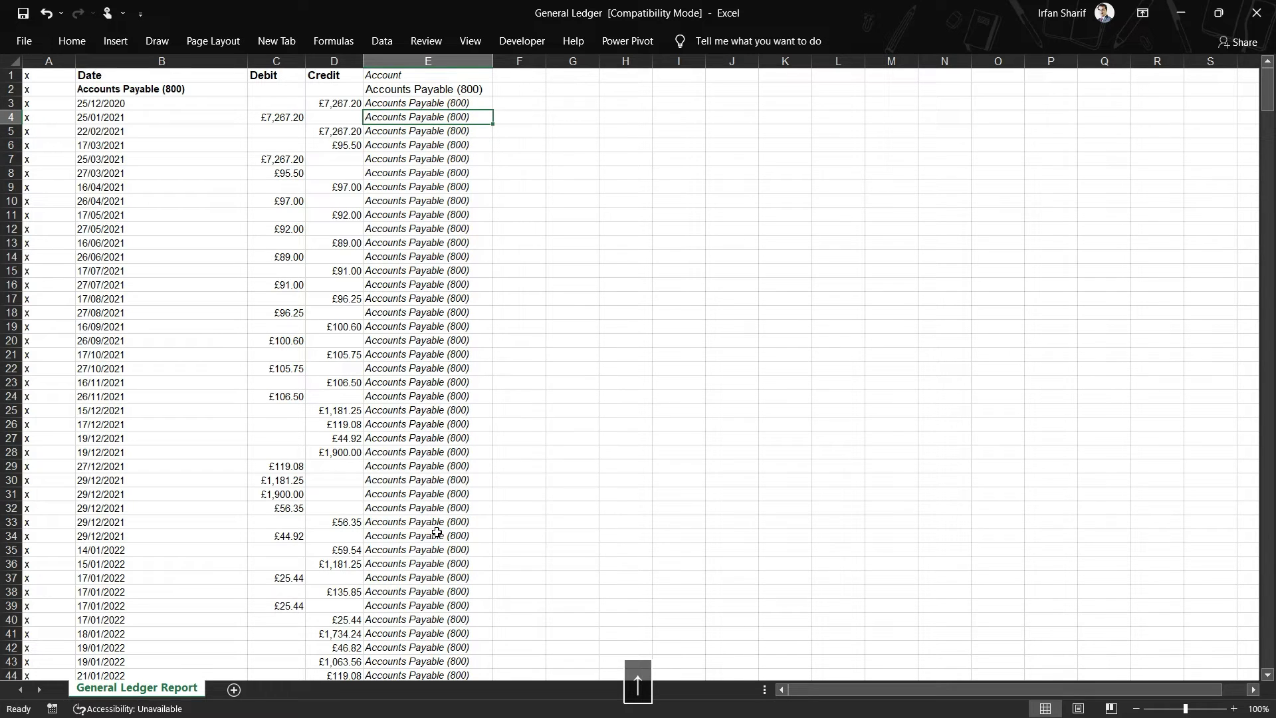
Step: Compare a transaction row with the Accounts Payable (800) heading row across the date, debit, credit and account columns
{"action": "key", "text": "Down"}
{"action": "key", "text": "Left"}
{"action": "key", "text": "Left"}
{"action": "key", "text": "Left"}
{"action": "key", "text": "Right"}
{"action": "key", "text": "Right"}
{"action": "key", "text": "Right"}
{"action": "key", "text": "Up"}
{"action": "key", "text": "Up"}
{"action": "key", "text": "Up"}
{"action": "key", "text": "Left"}
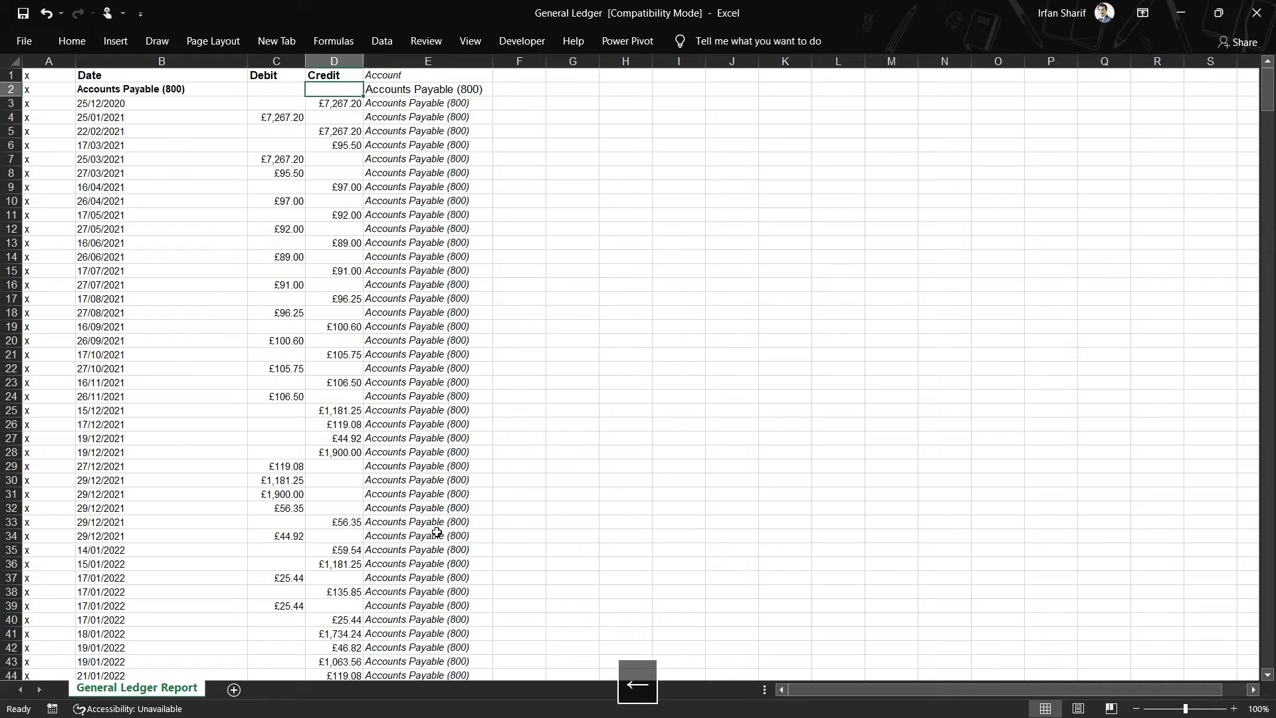
{"action": "key", "text": "Left"}
{"action": "key", "text": "Left"}
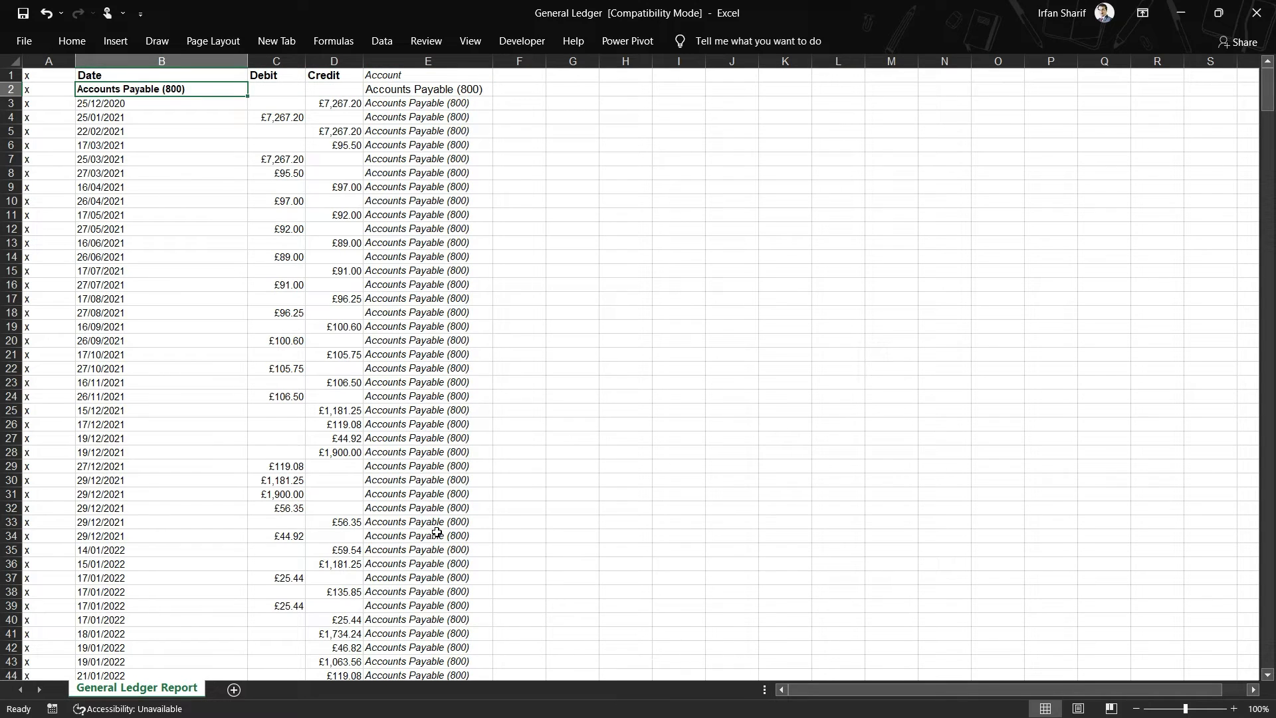
Step: Add a filter to the header row and exclude 2022, 2021 and 2020 from the Date column, keeping account headings and blanks
{"action": "key", "text": "Up"}
{"action": "key", "text": "ctrl+shift+l"}
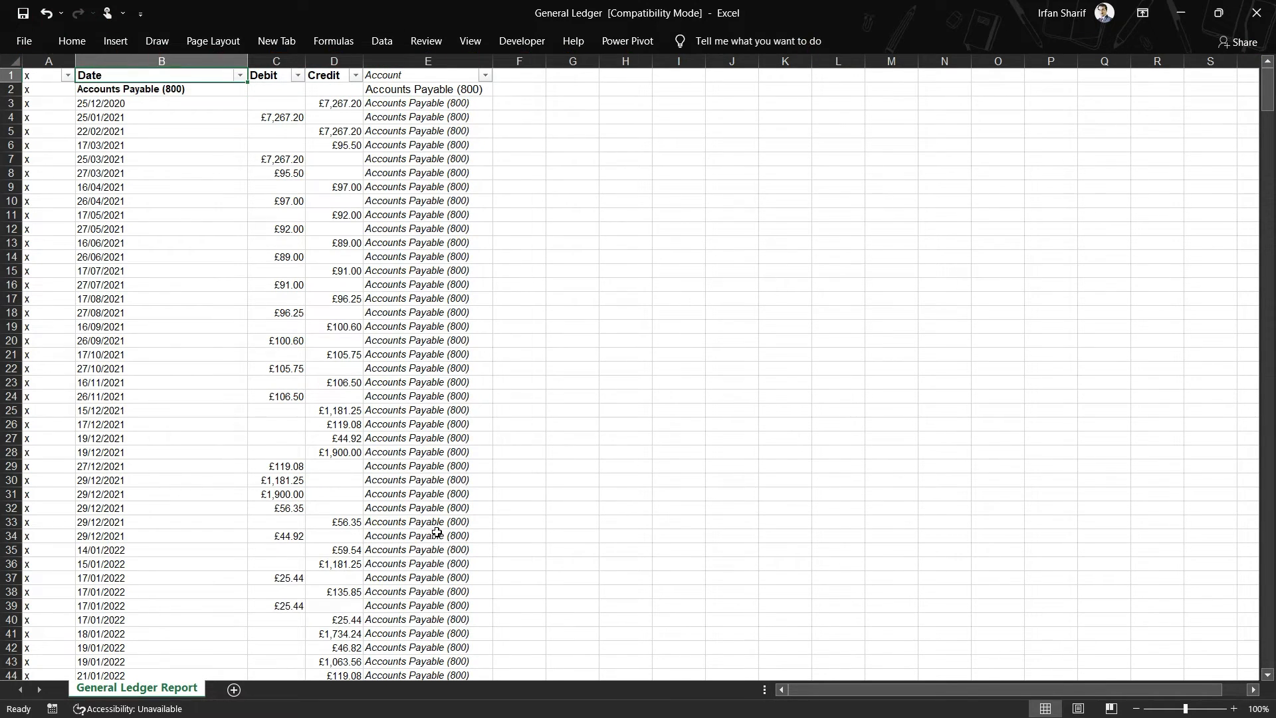
{"action": "key", "text": "alt+Down"}
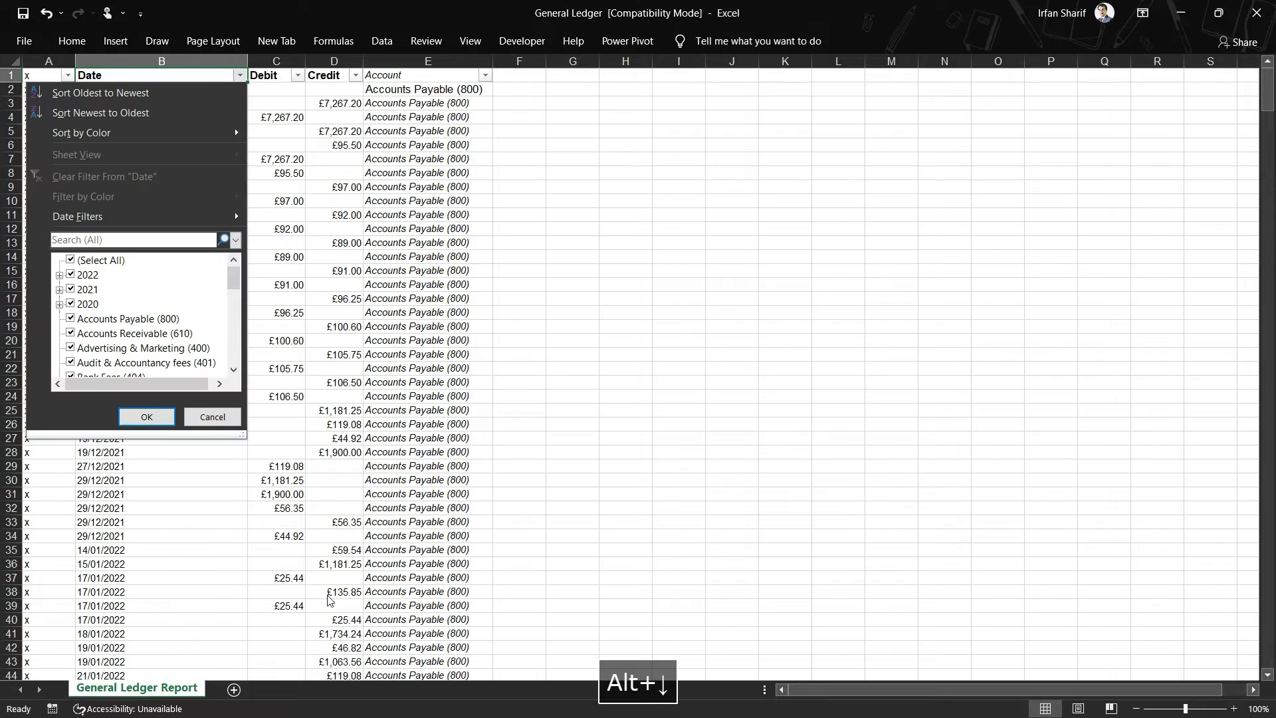
{"action": "left_click", "coordinate": [71, 275]}
{"action": "left_click", "coordinate": [72, 291]}
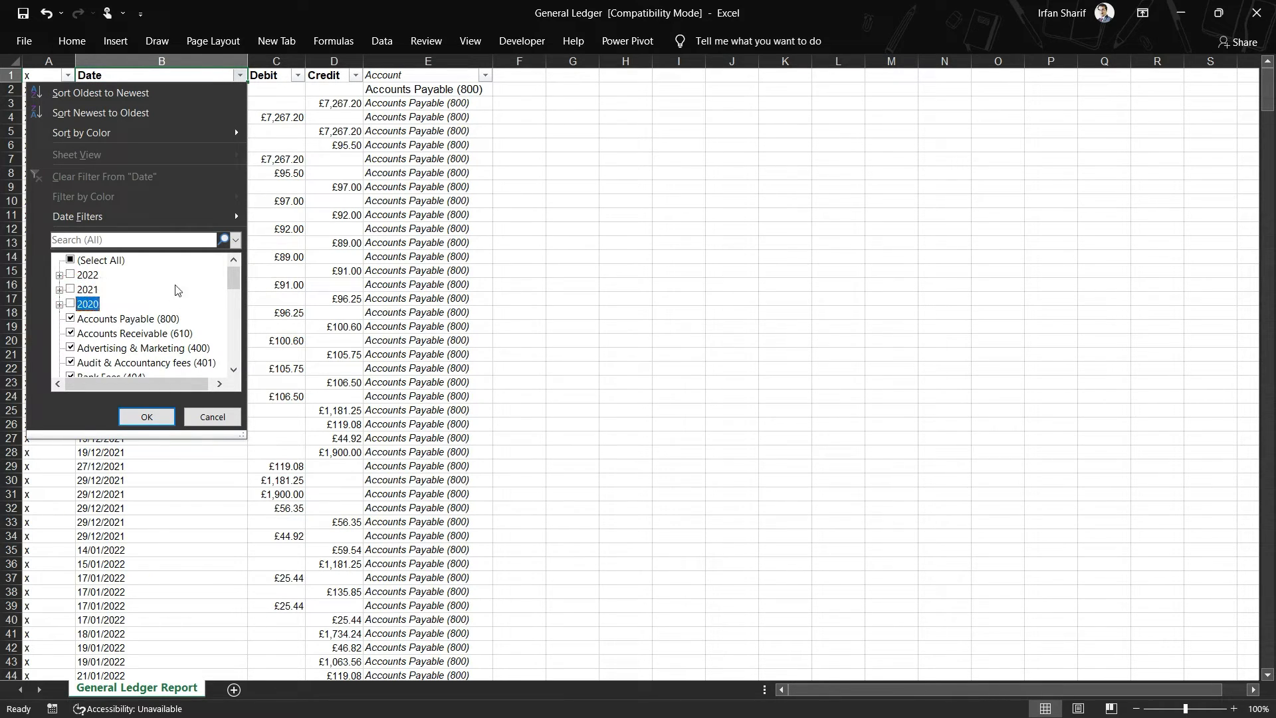
{"action": "left_click_drag", "start_coordinate": [234, 279], "coordinate": [221, 362]}
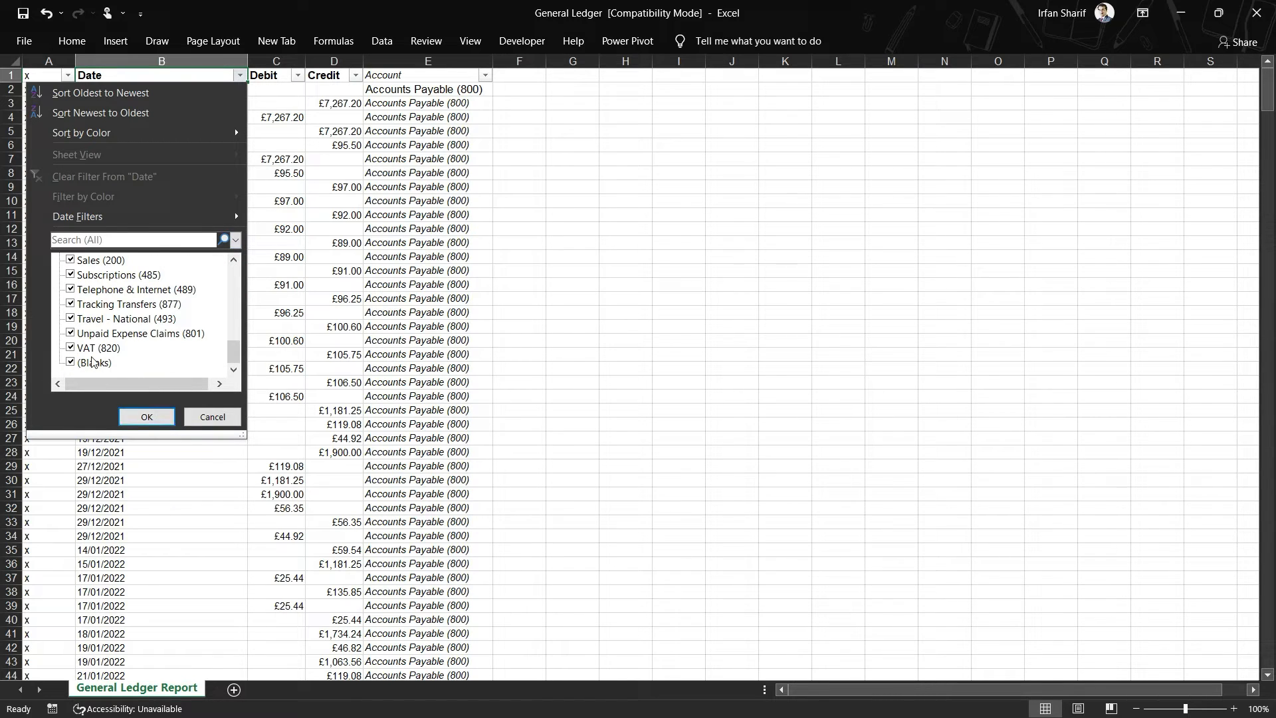
{"action": "left_click", "coordinate": [148, 418]}
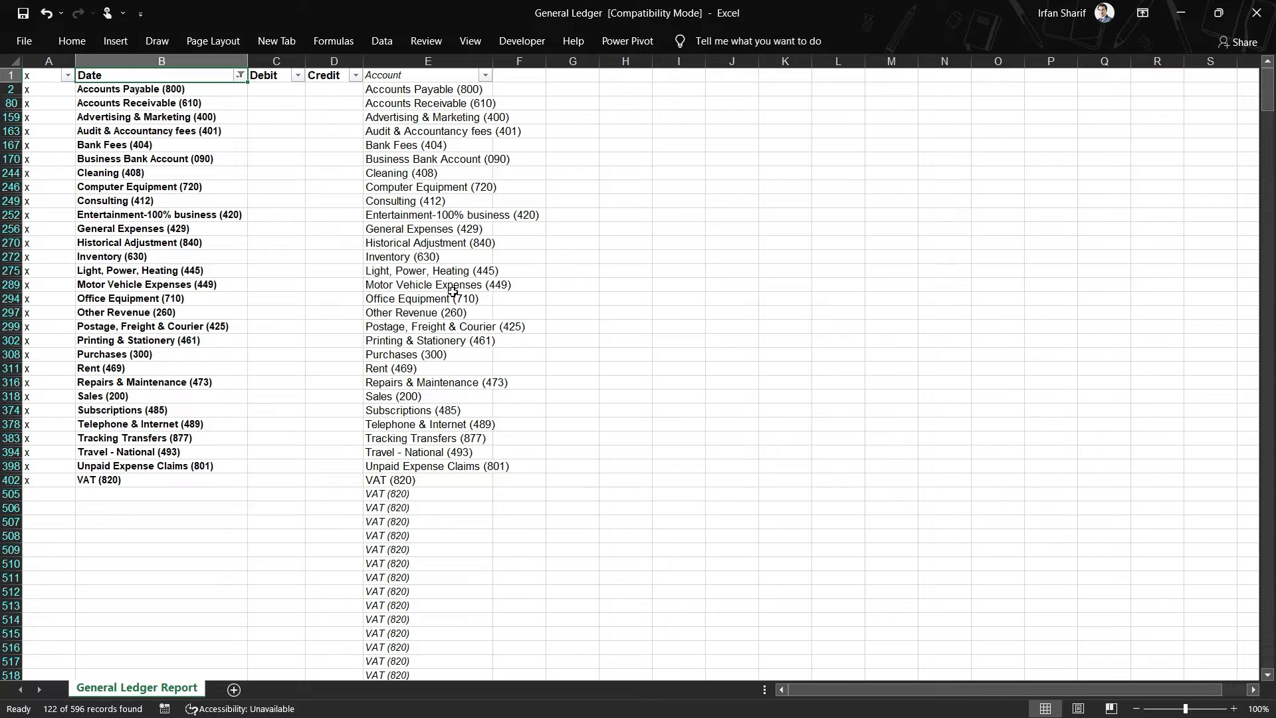
Step: Delete all filtered rows below the header, covering the account headings and the rows with a blank date
{"action": "key", "text": "Down"}
{"action": "key", "text": "shift+space"}
{"action": "key", "text": "ctrl+shift+Down"}
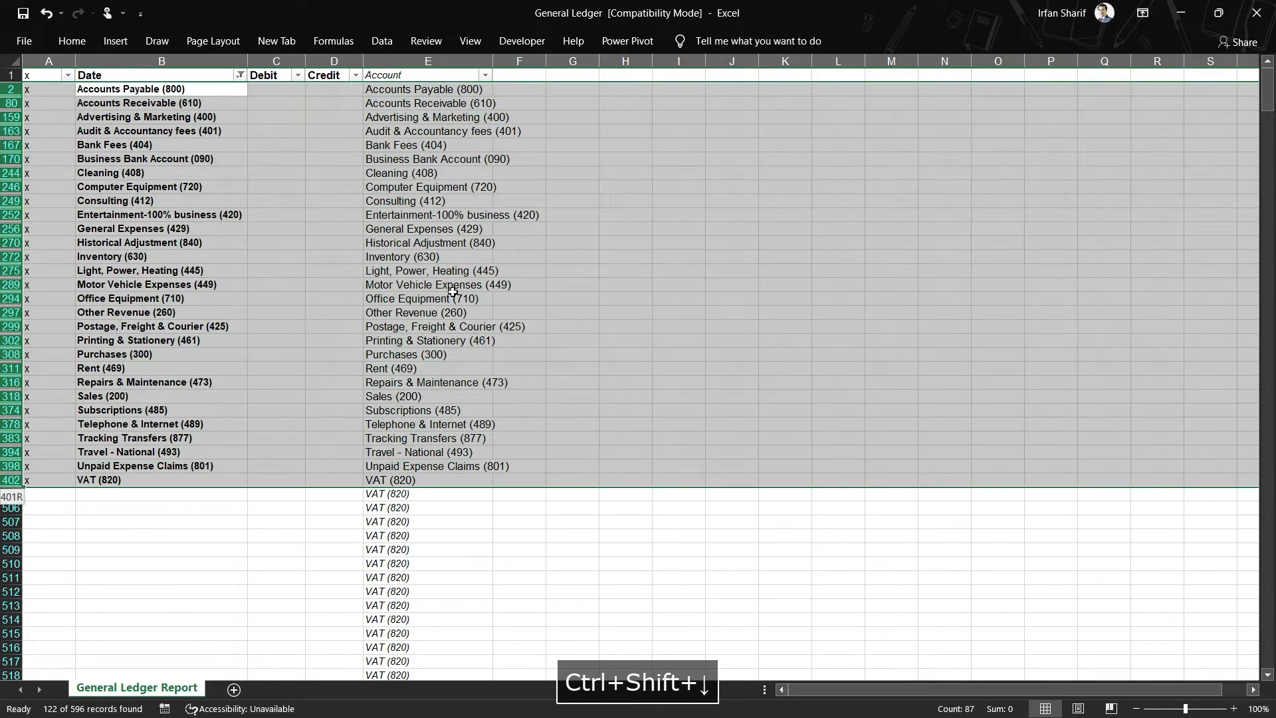
{"action": "key", "text": "ctrl+shift+Down"}
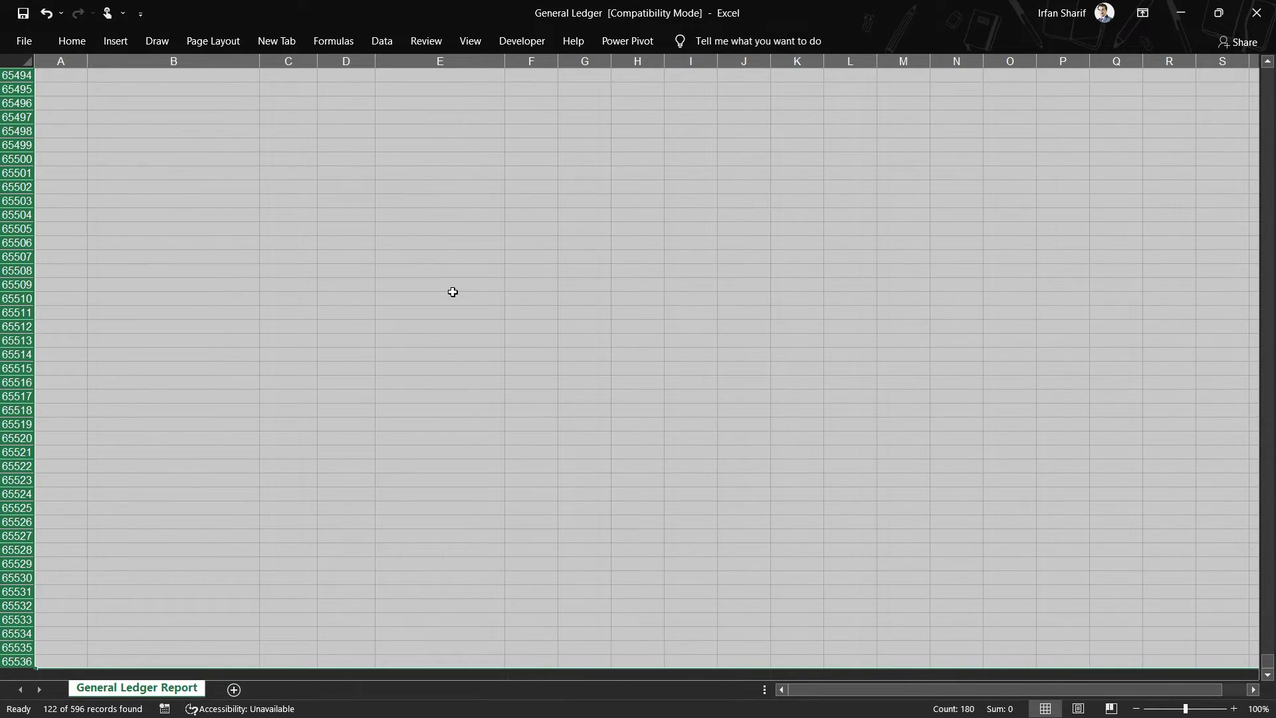
{"action": "key", "text": "ctrl+Up"}
{"action": "key", "text": "ctrl+Up"}
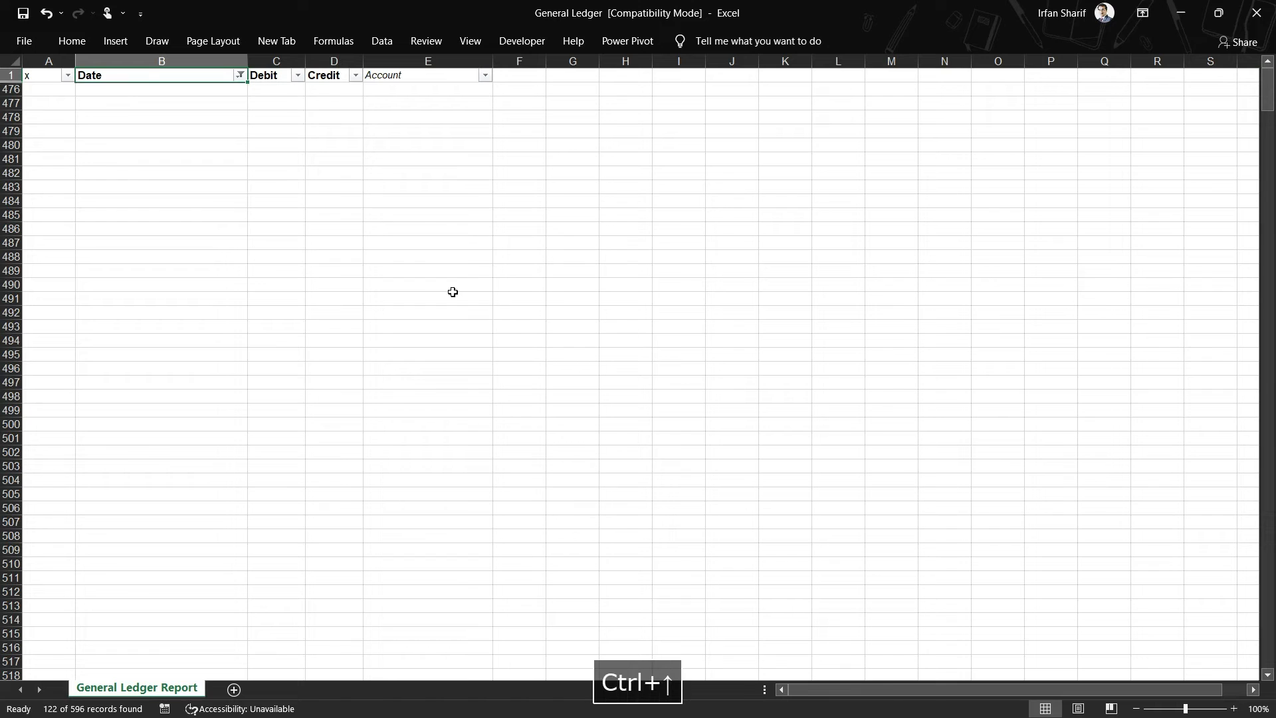
Step: Remove the filter from the header row so that the dated transaction rows are shown again
{"action": "key", "text": "alt"}
{"action": "key", "text": "a"}
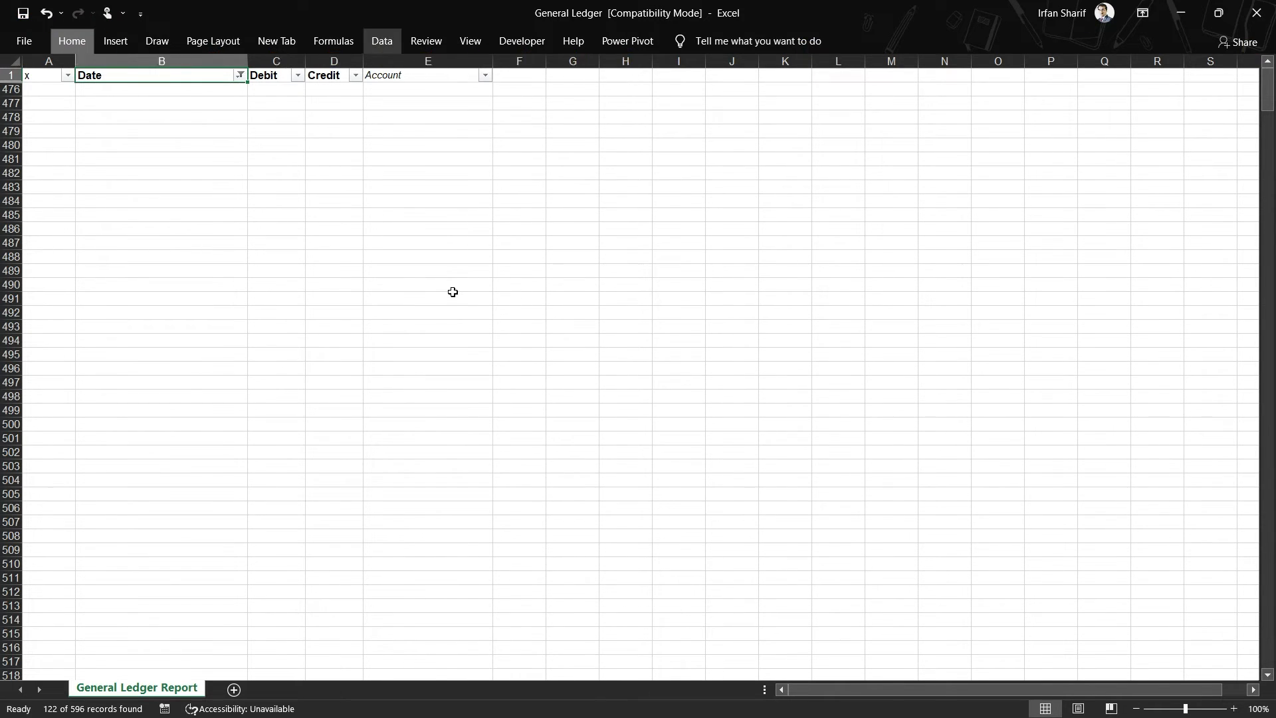
{"action": "key", "text": "t"}
Step: Examine the cleaned table down to its last row and across the Date, Debit, Credit and Account headers
{"action": "key", "text": "Down"}
{"action": "key", "text": "Right"}
{"action": "key", "text": "Right"}
{"action": "key", "text": "Right"}
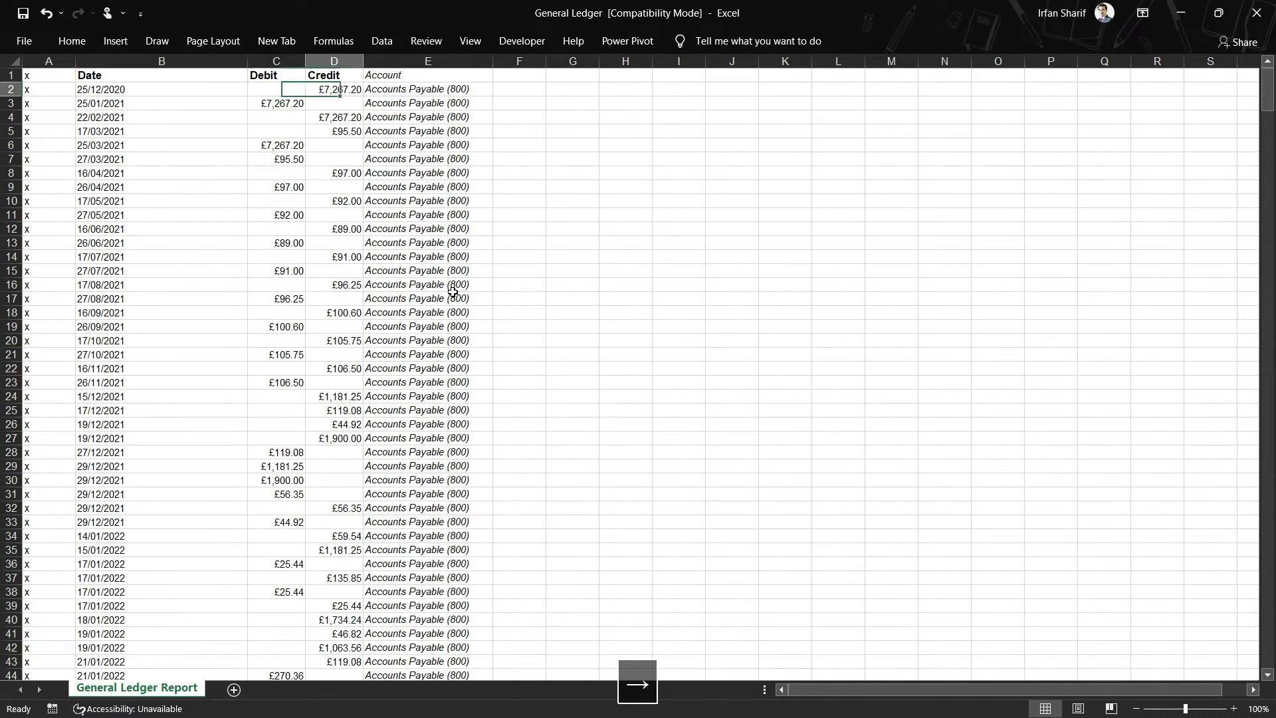
{"action": "key", "text": "ctrl+Down"}
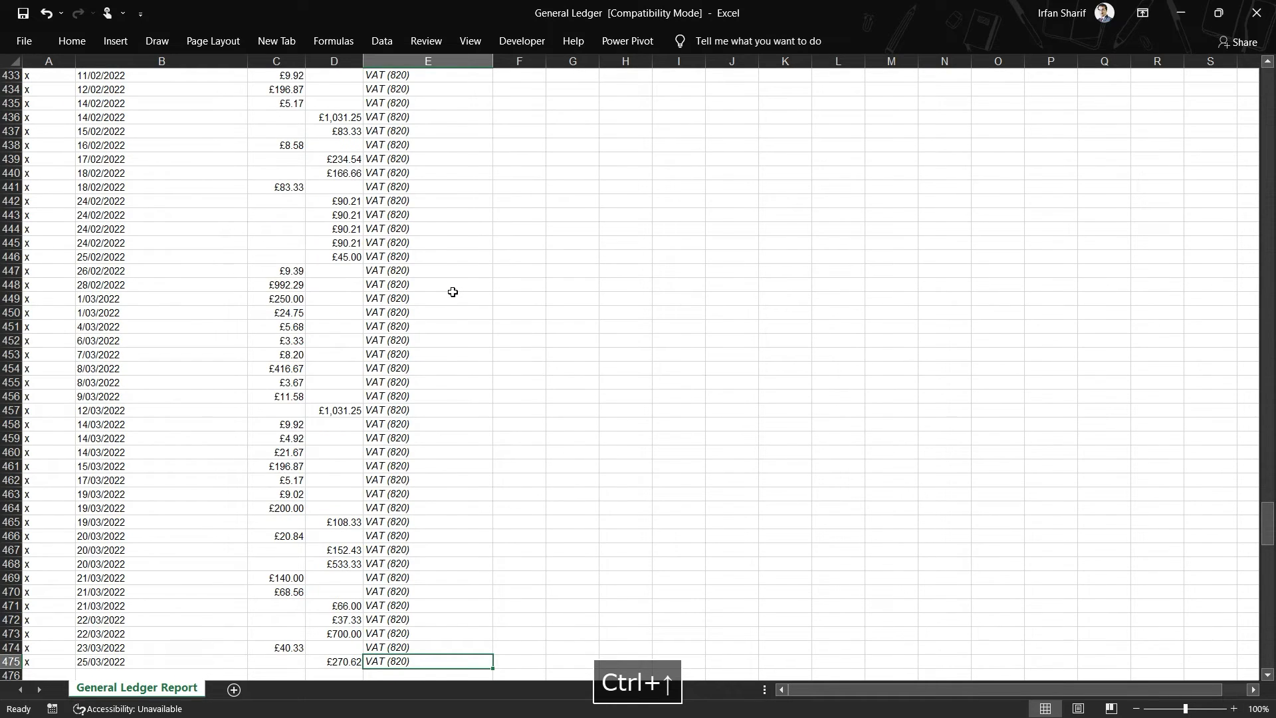
{"action": "key", "text": "ctrl+Up"}
{"action": "key", "text": "Left"}
{"action": "key", "text": "Left"}
{"action": "key", "text": "Left"}
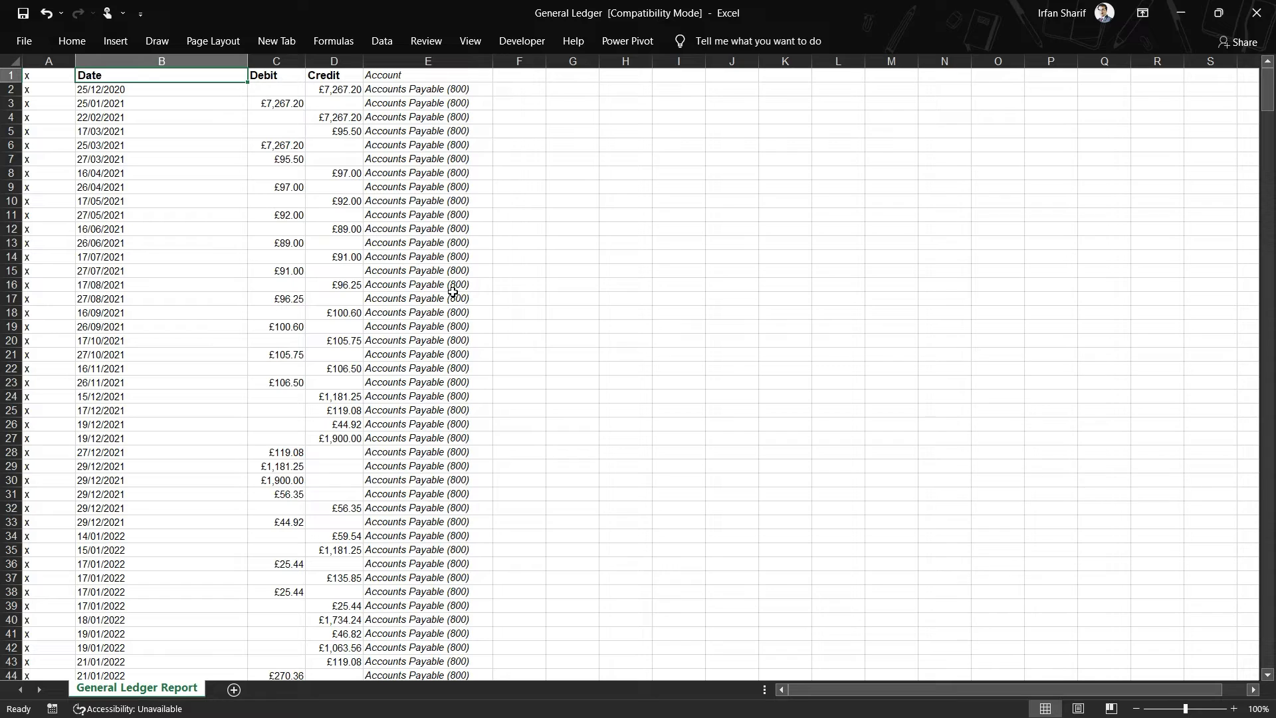
{"action": "key", "text": "Right"}
{"action": "key", "text": "Right"}
{"action": "key", "text": "Right"}
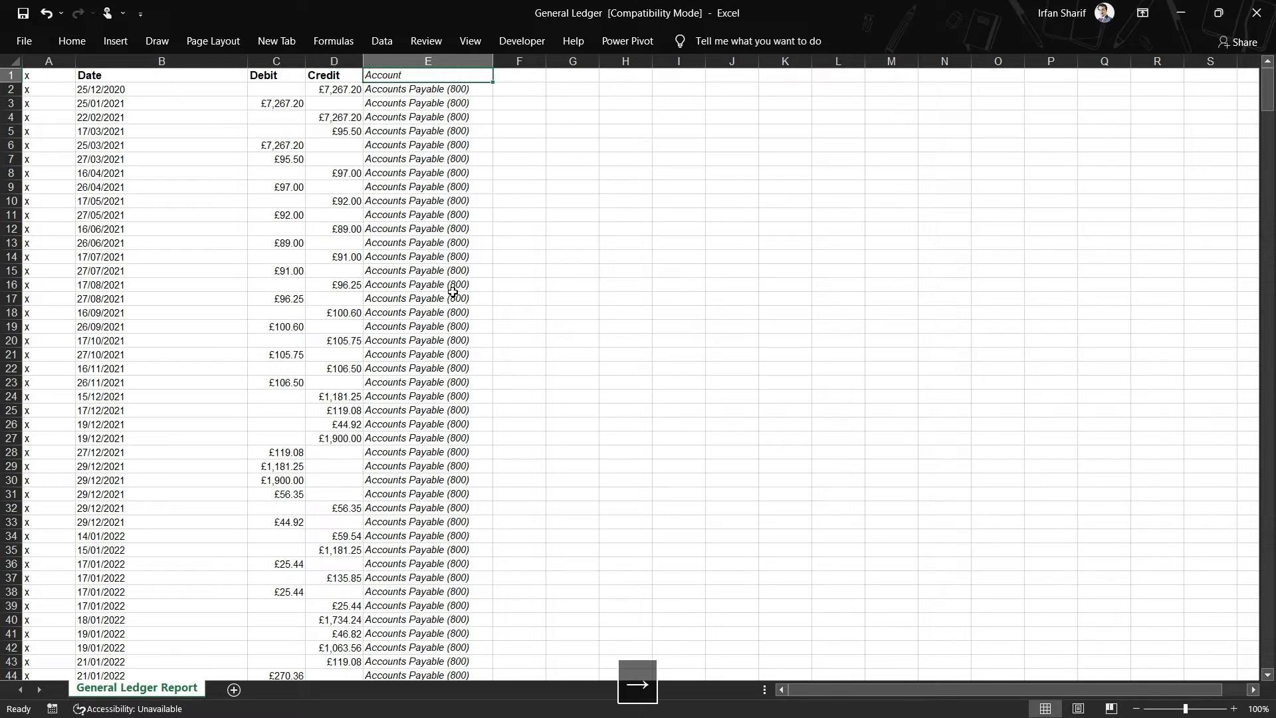
{"action": "key", "text": "Left"}
{"action": "key", "text": "Left"}
{"action": "key", "text": "Left"}
{"action": "key", "text": "Left"}
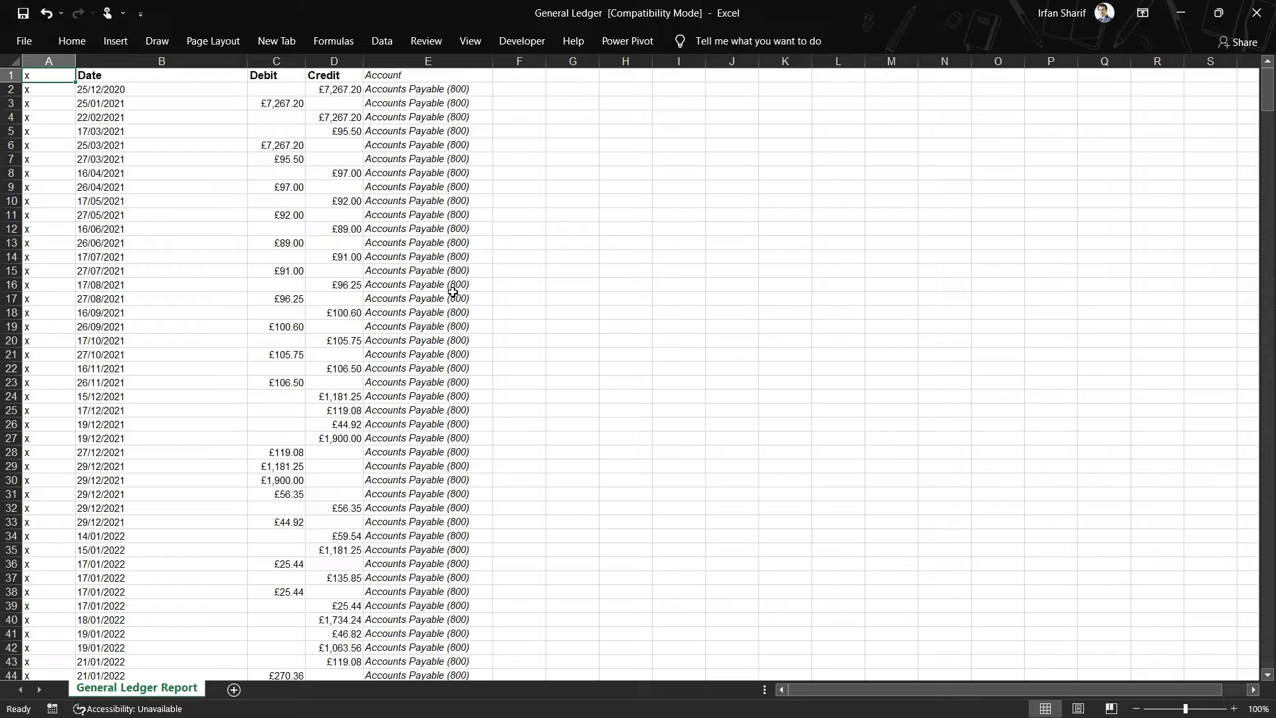
Step: Delete the helper column of x marks in front of the Date column
{"action": "key", "text": "Right"}
{"action": "key", "text": "ctrl+Down"}
{"action": "key", "text": "Up"}
{"action": "key", "text": "ctrl+Up"}
{"action": "key", "text": "Left"}
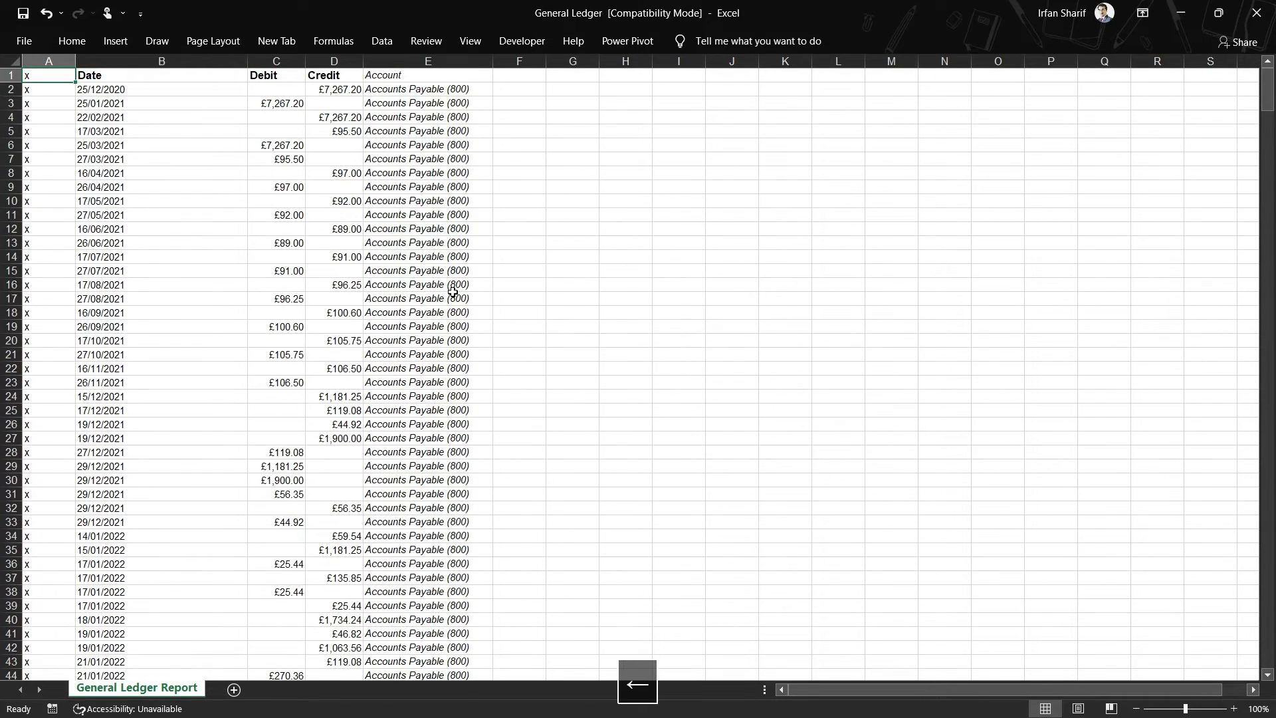
{"action": "key", "text": "ctrl+space"}
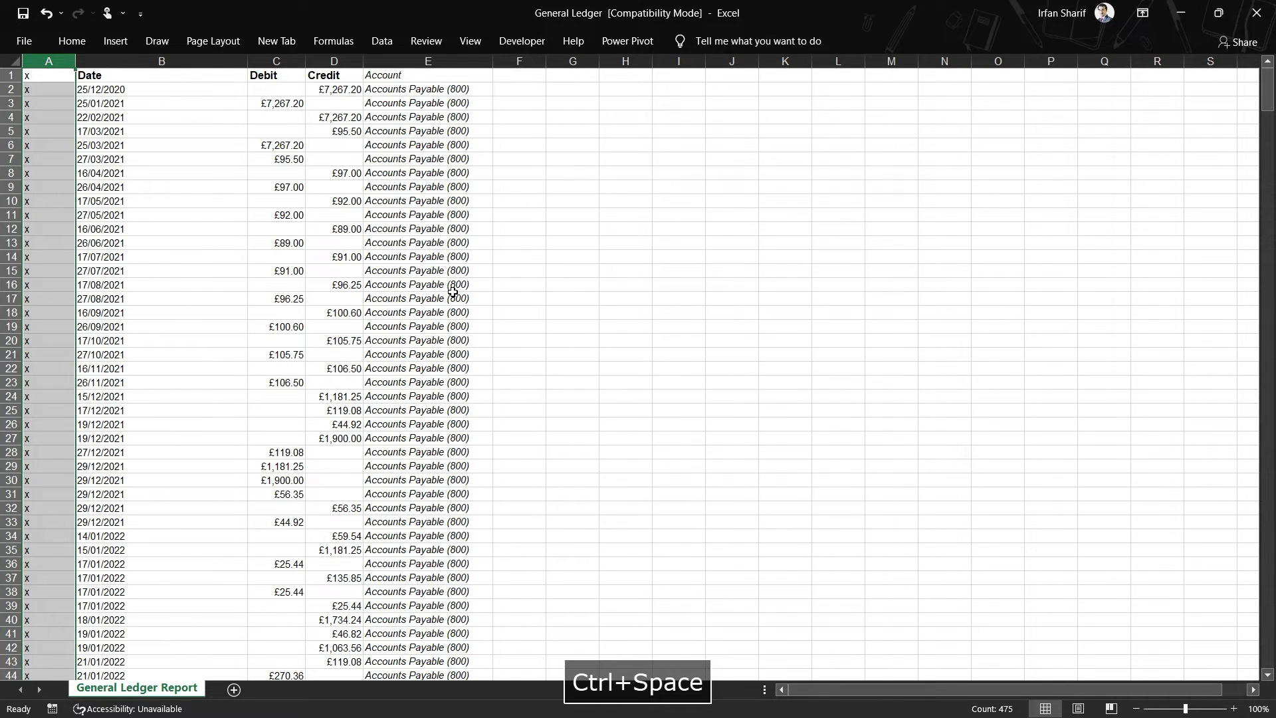
{"action": "key", "text": "ctrl+minus"}
{"action": "key", "text": "Up"}
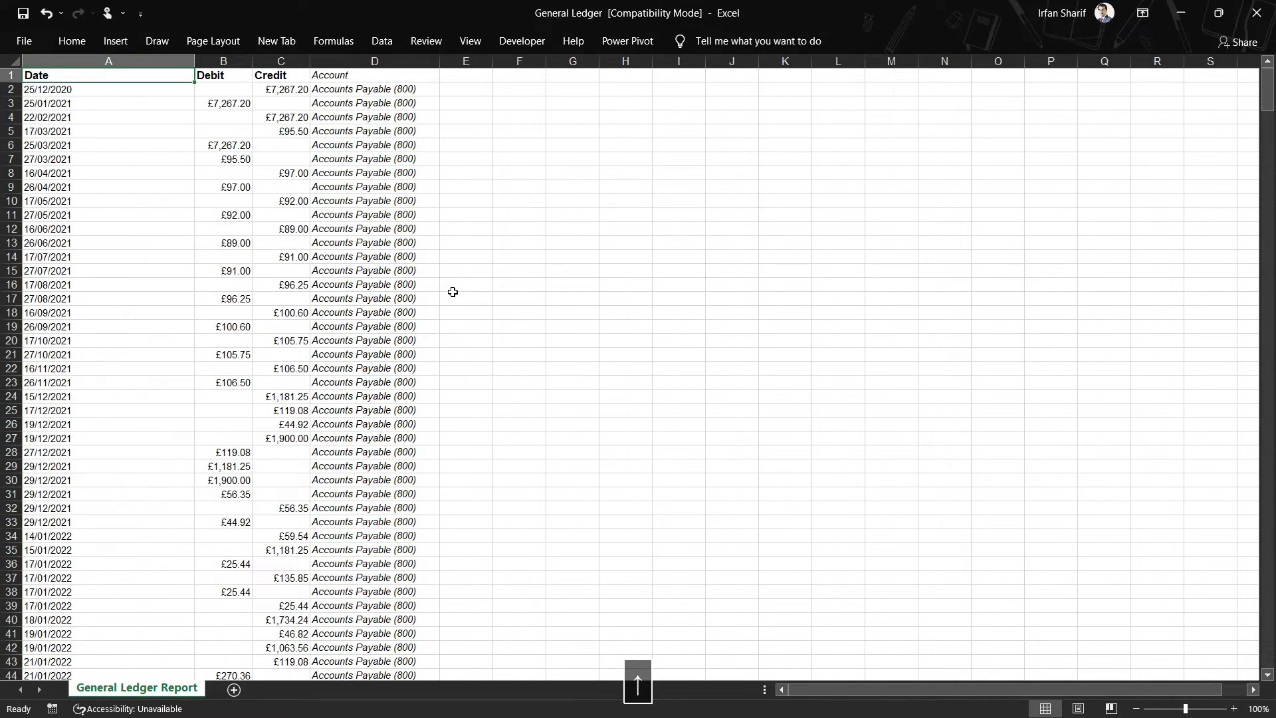
{"action": "key", "text": "F9"}
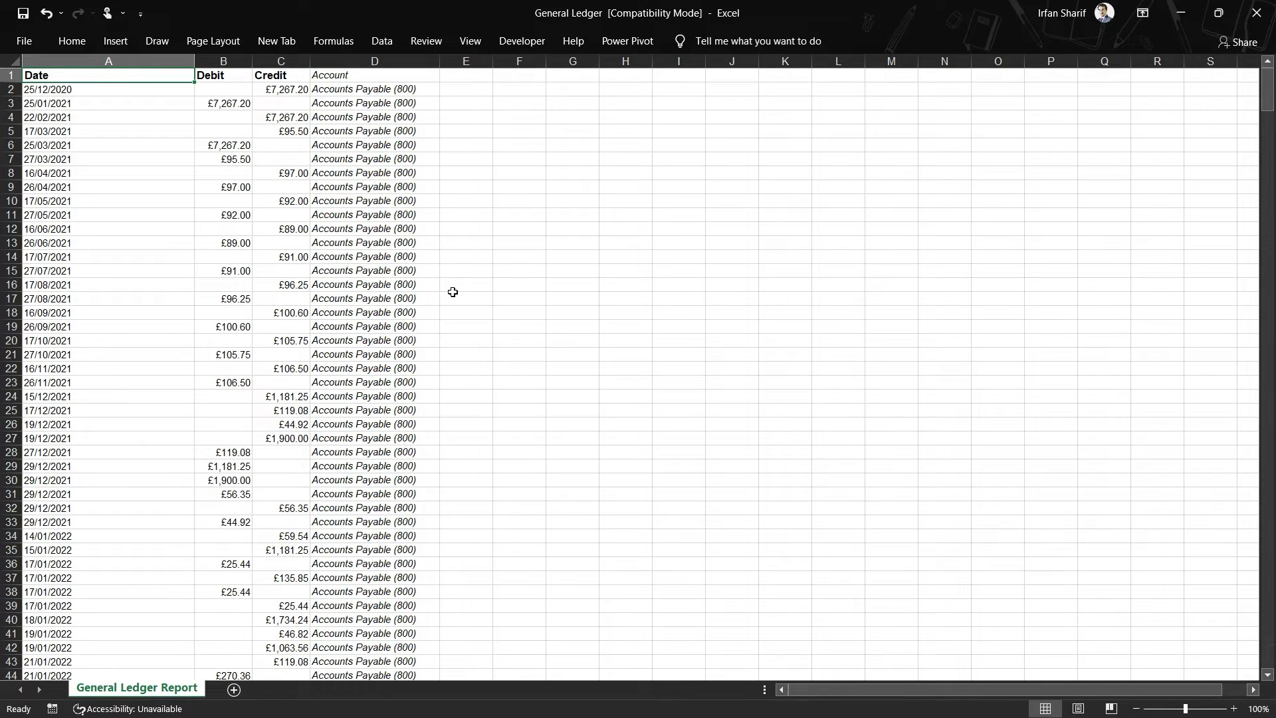
Step: Add an Amount header in cell E1, beside the Account header
{"action": "key", "text": "Down"}
{"action": "key", "text": "Right"}
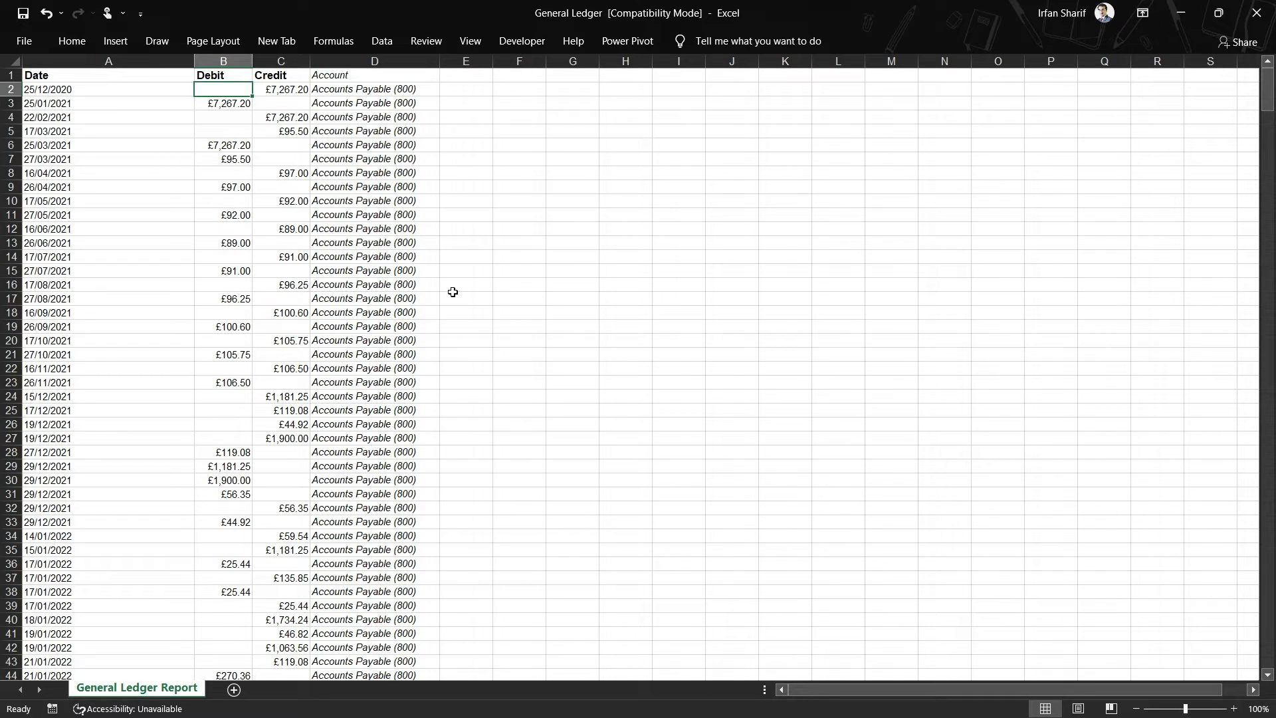
{"action": "key", "text": "Up"}
{"action": "key", "text": "Right"}
{"action": "key", "text": "Right"}
{"action": "key", "text": "Right"}
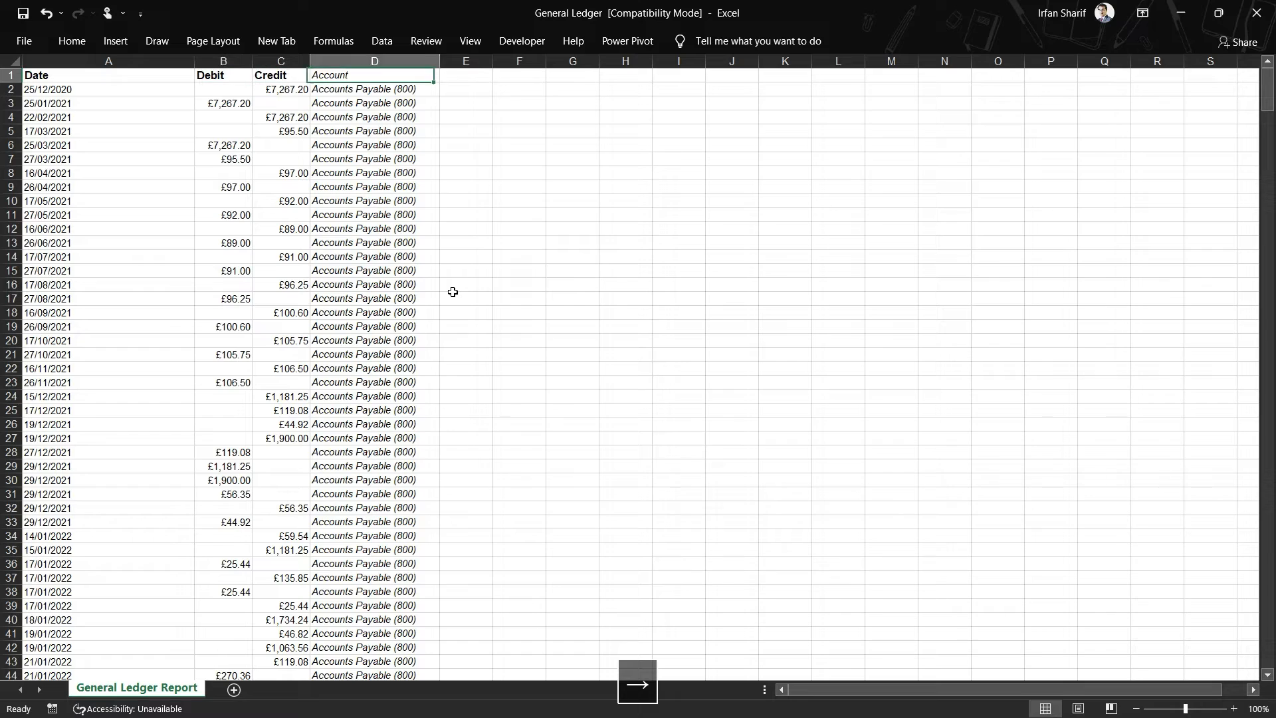
{"action": "type", "text": "Amount"}
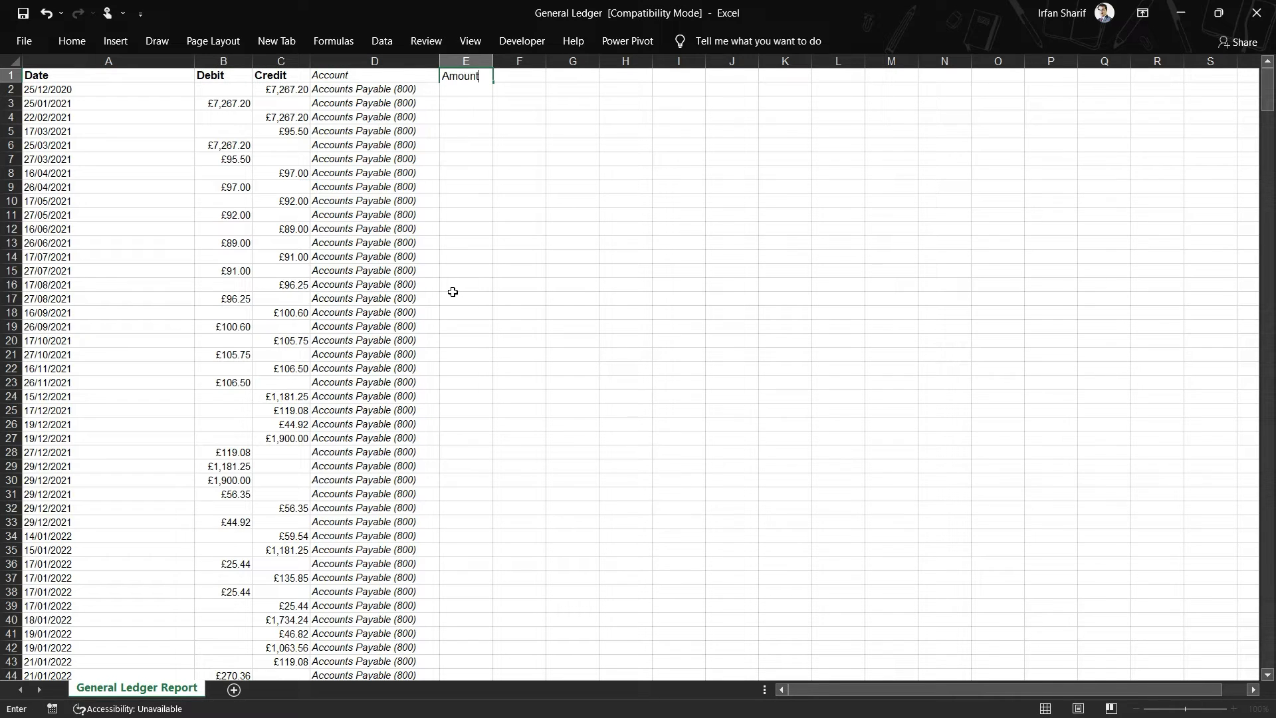
{"action": "key", "text": "Return"}
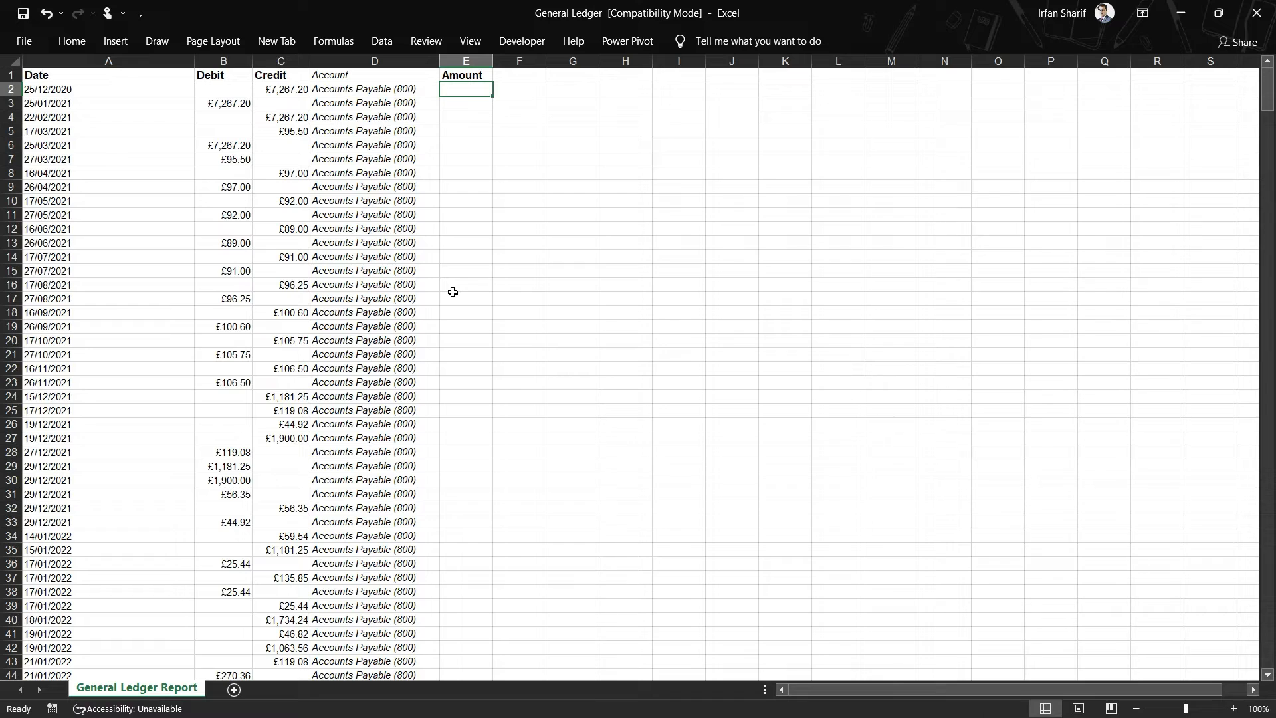
Step: Create a PivotTable from range A1:E475 on a new worksheet and use Account as its row field
{"action": "key", "text": "Left"}
{"action": "key", "text": "Left"}
{"action": "key", "text": "Left"}
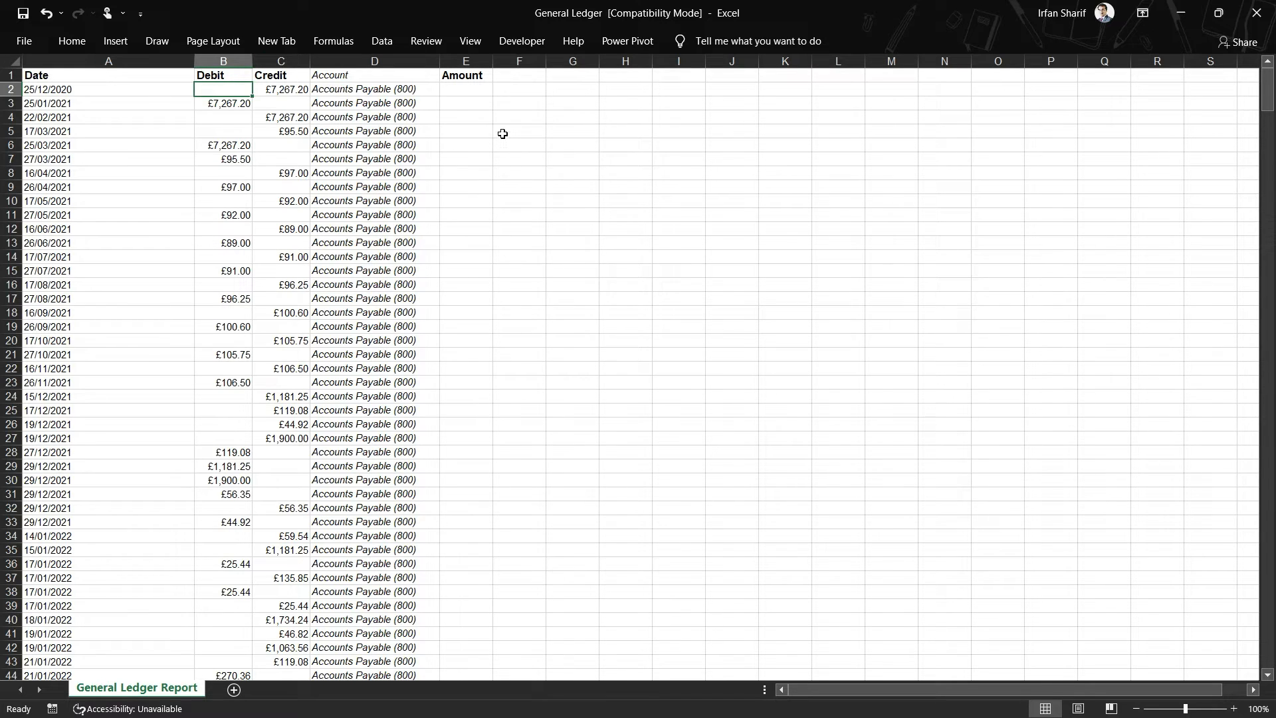
{"action": "left_click", "coordinate": [377, 88]}
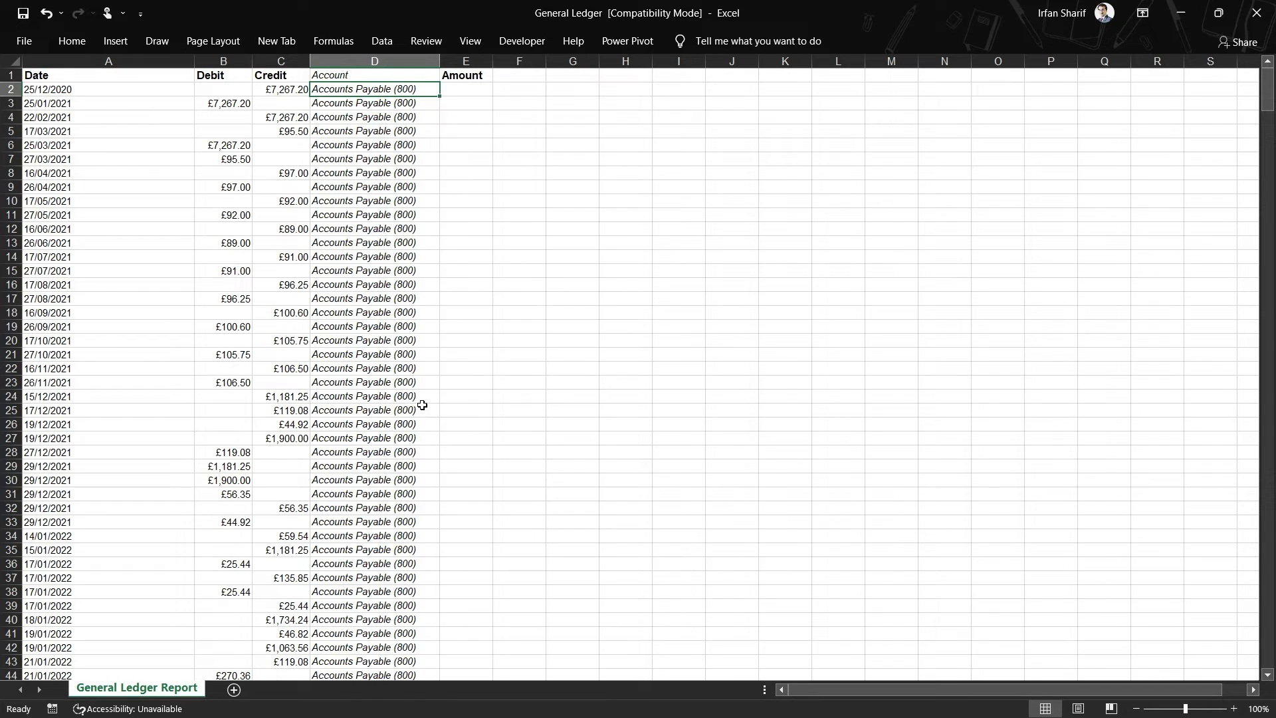
{"action": "left_click", "coordinate": [344, 77]}
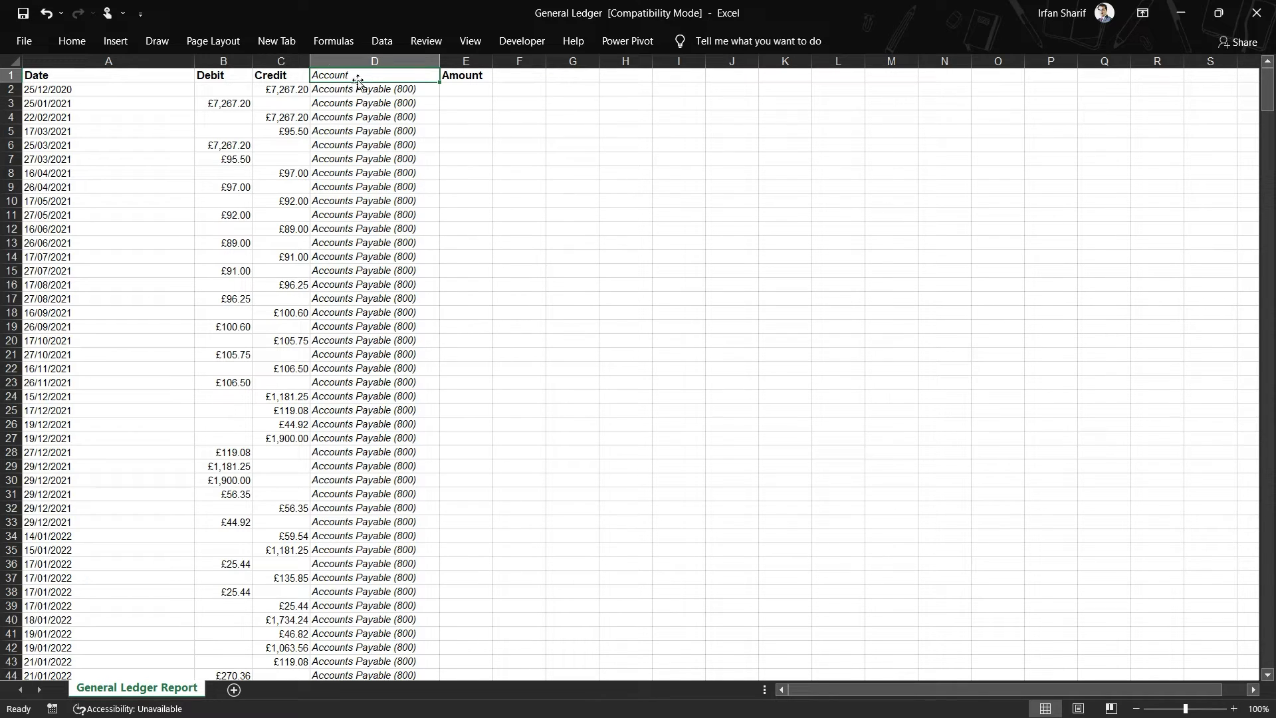
{"action": "left_click", "coordinate": [129, 44]}
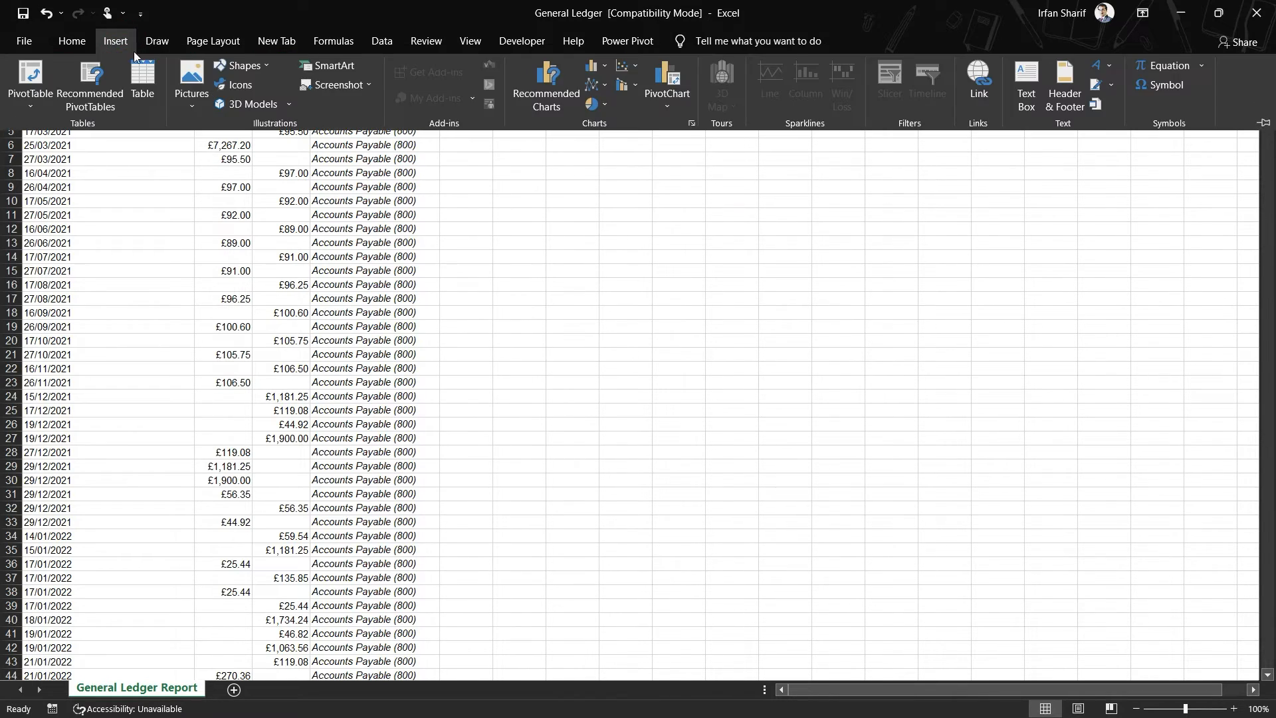
{"action": "left_click", "coordinate": [39, 81]}
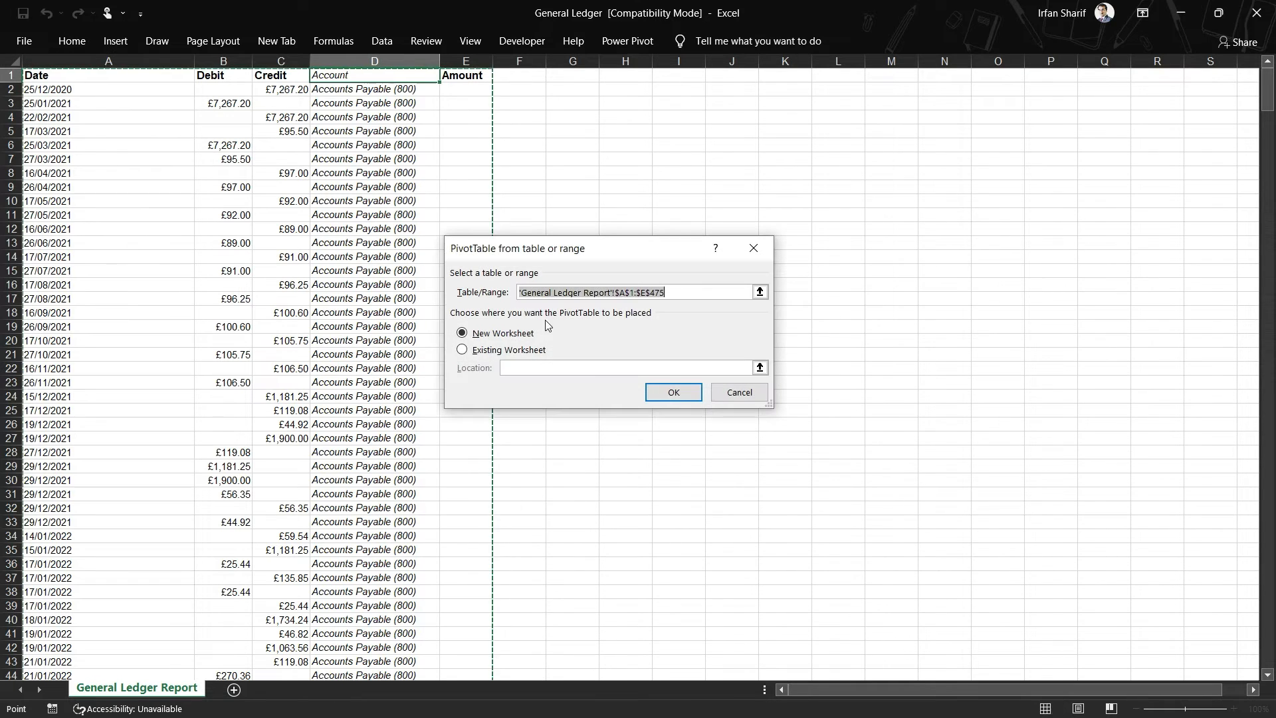
{"action": "left_click", "coordinate": [673, 392]}
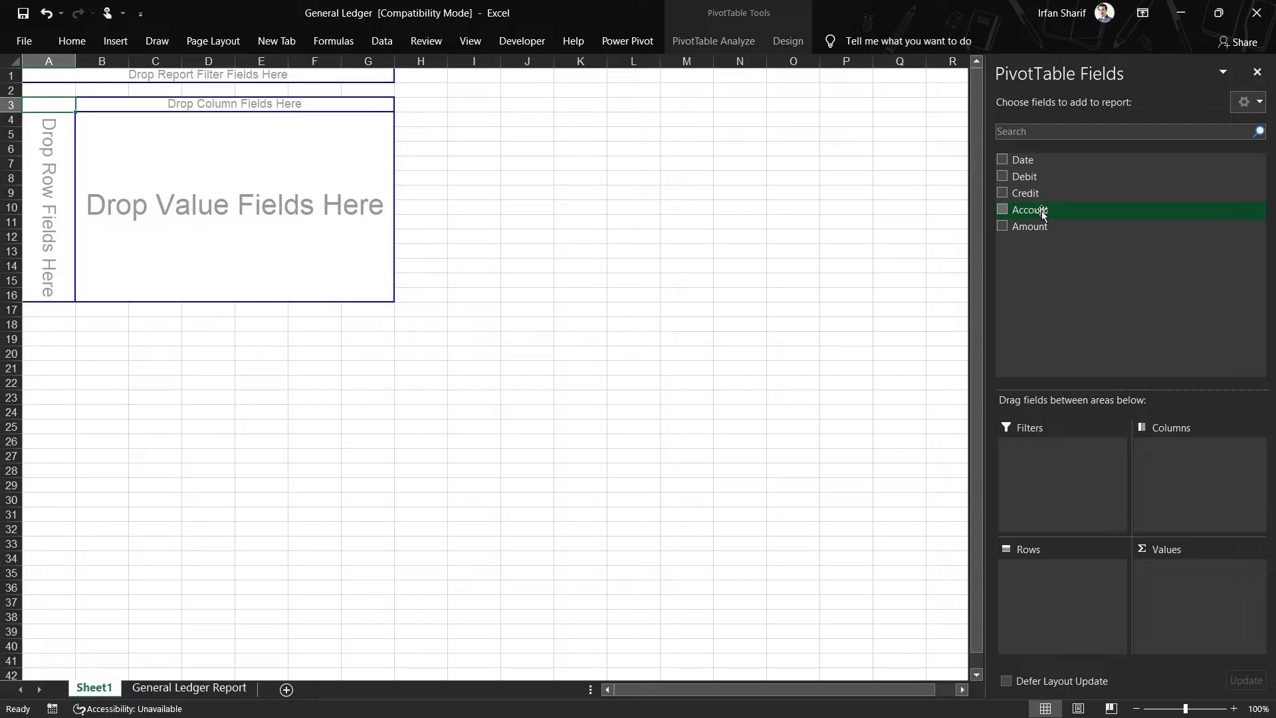
{"action": "left_click_drag", "start_coordinate": [1042, 214], "coordinate": [1079, 586]}
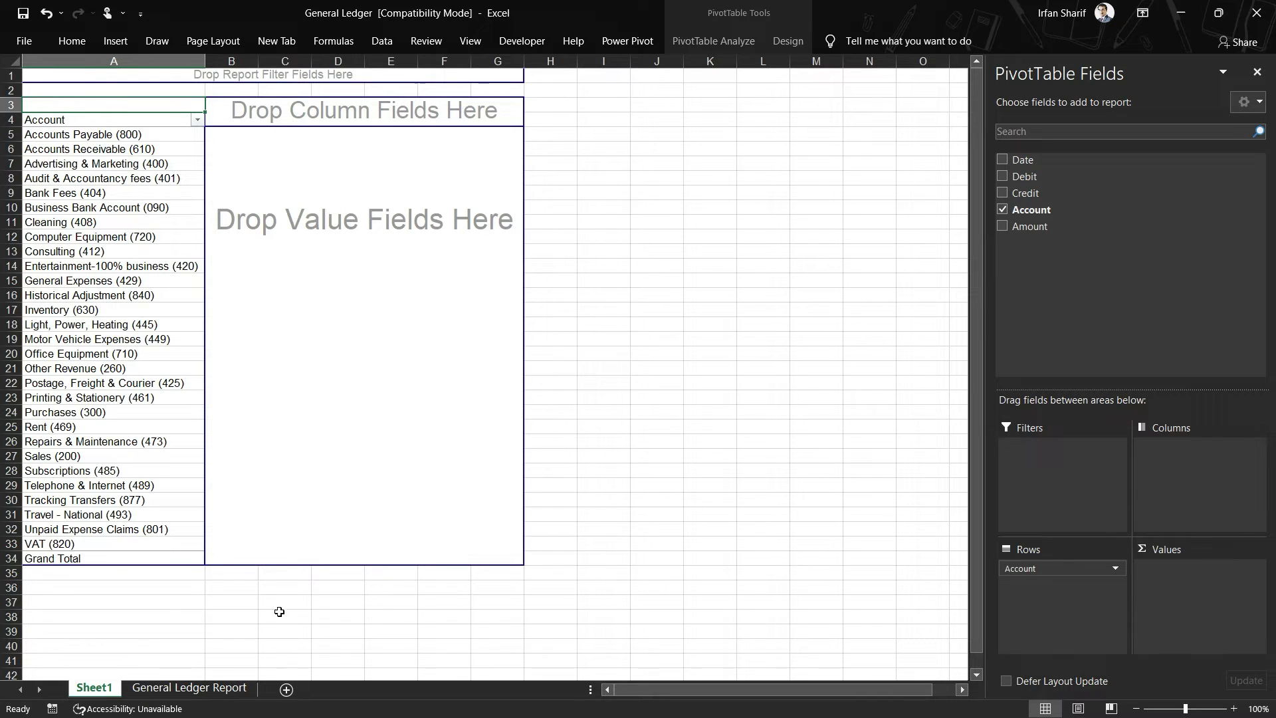
Step: Turn off the PivotTable's grand totals for rows and columns
{"action": "left_click", "coordinate": [143, 558]}
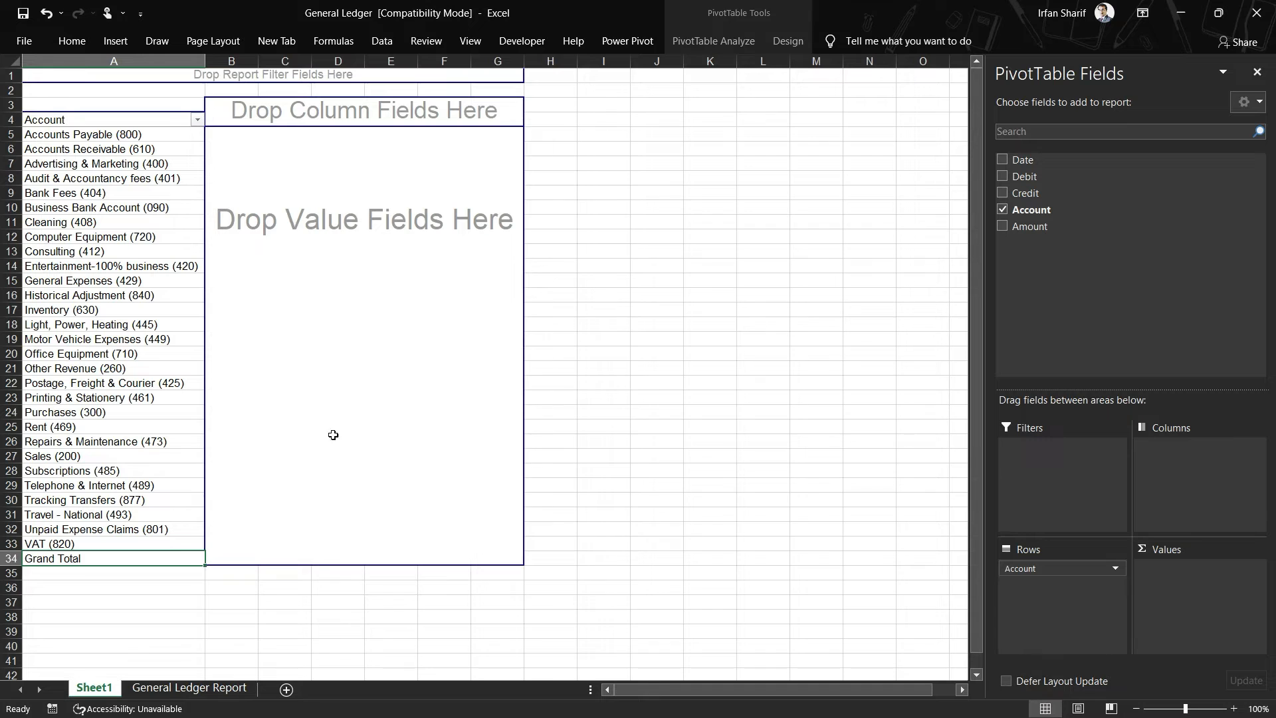
{"action": "left_click", "coordinate": [782, 42]}
{"action": "left_click", "coordinate": [81, 92]}
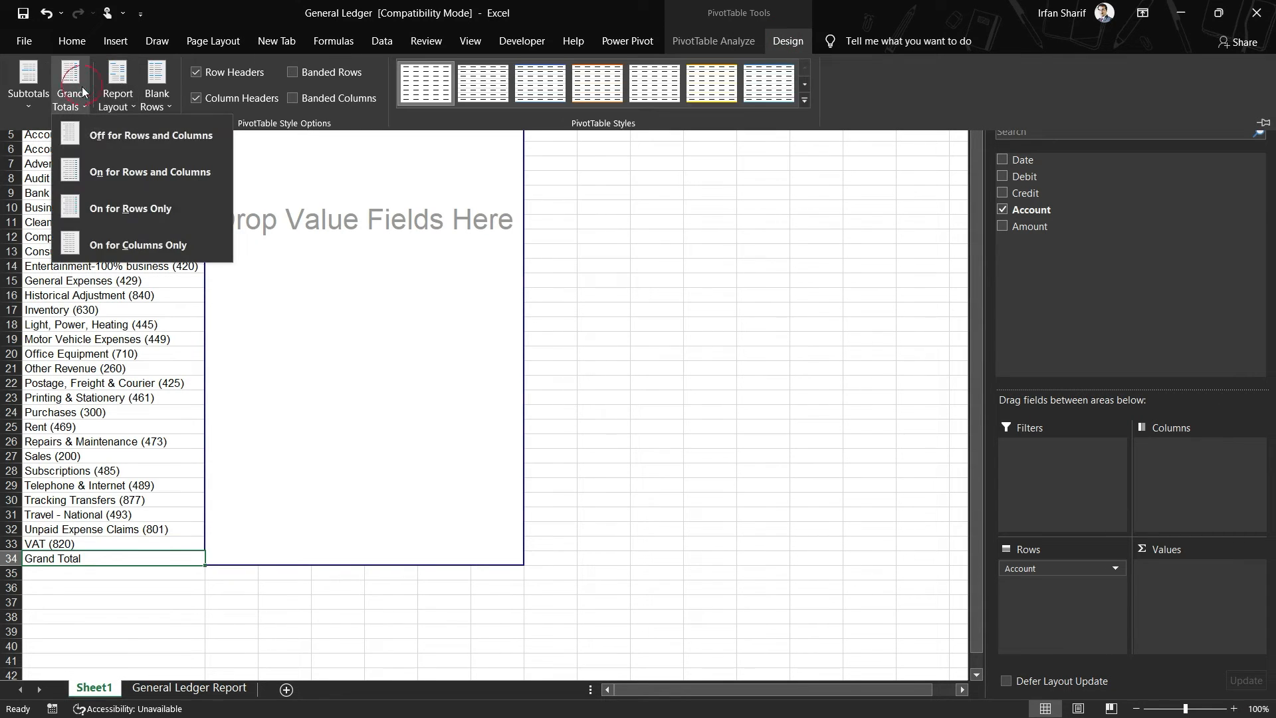
{"action": "left_click", "coordinate": [109, 134]}
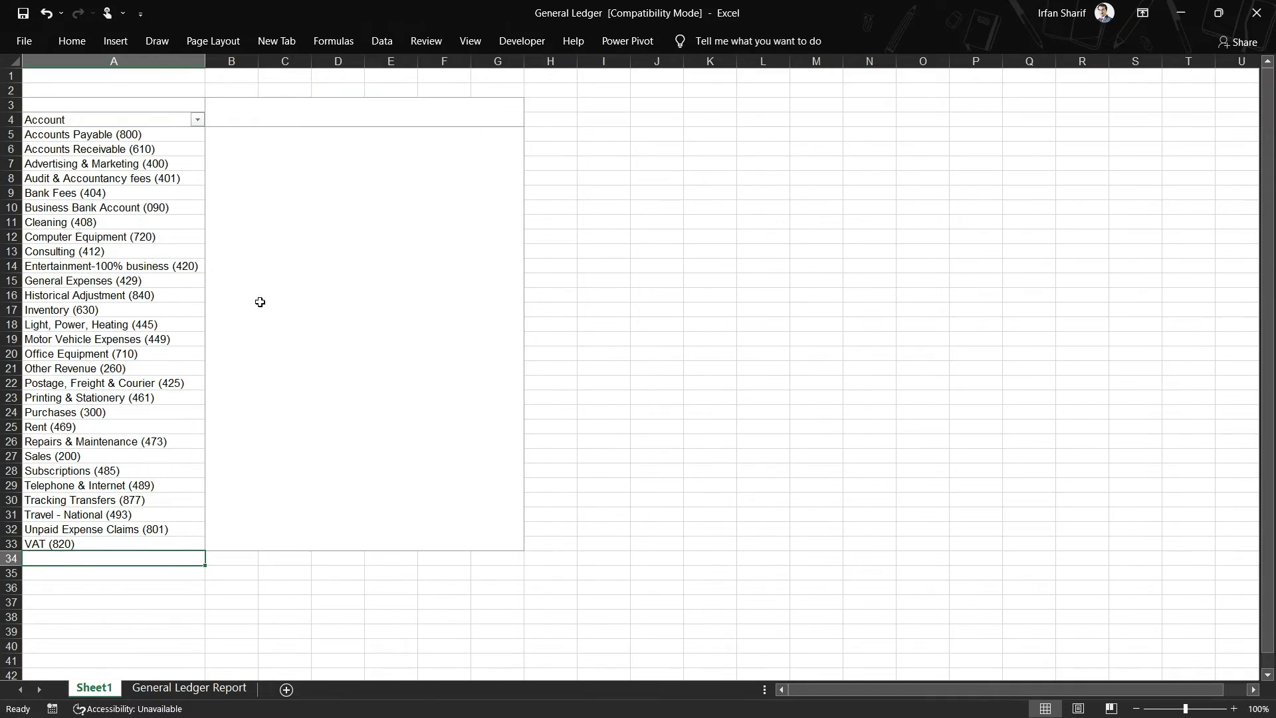
Step: Narrow the empty columns B to G beside the PivotTable's account list
{"action": "left_click", "coordinate": [123, 139]}
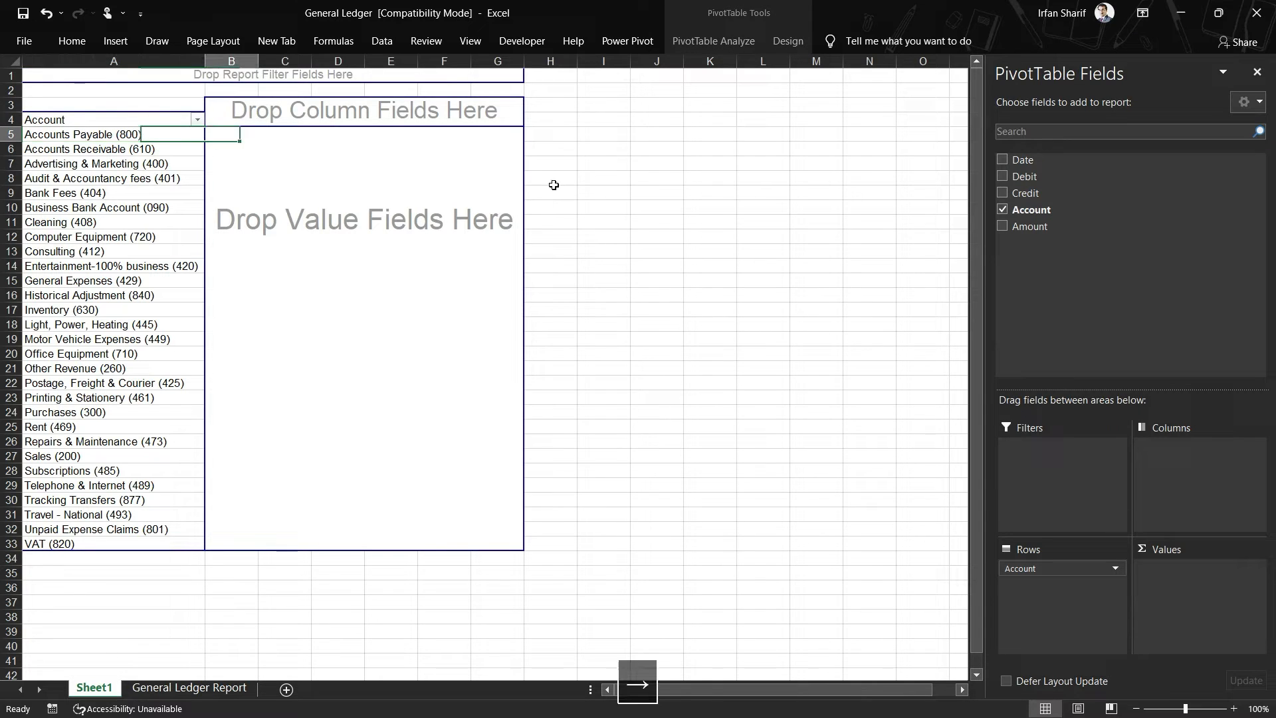
{"action": "key", "text": "ctrl+space"}
{"action": "key", "text": "shift+Right"}
{"action": "key", "text": "shift+Right"}
{"action": "key", "text": "shift+Right"}
{"action": "key", "text": "shift+Right"}
{"action": "key", "text": "shift+Right"}
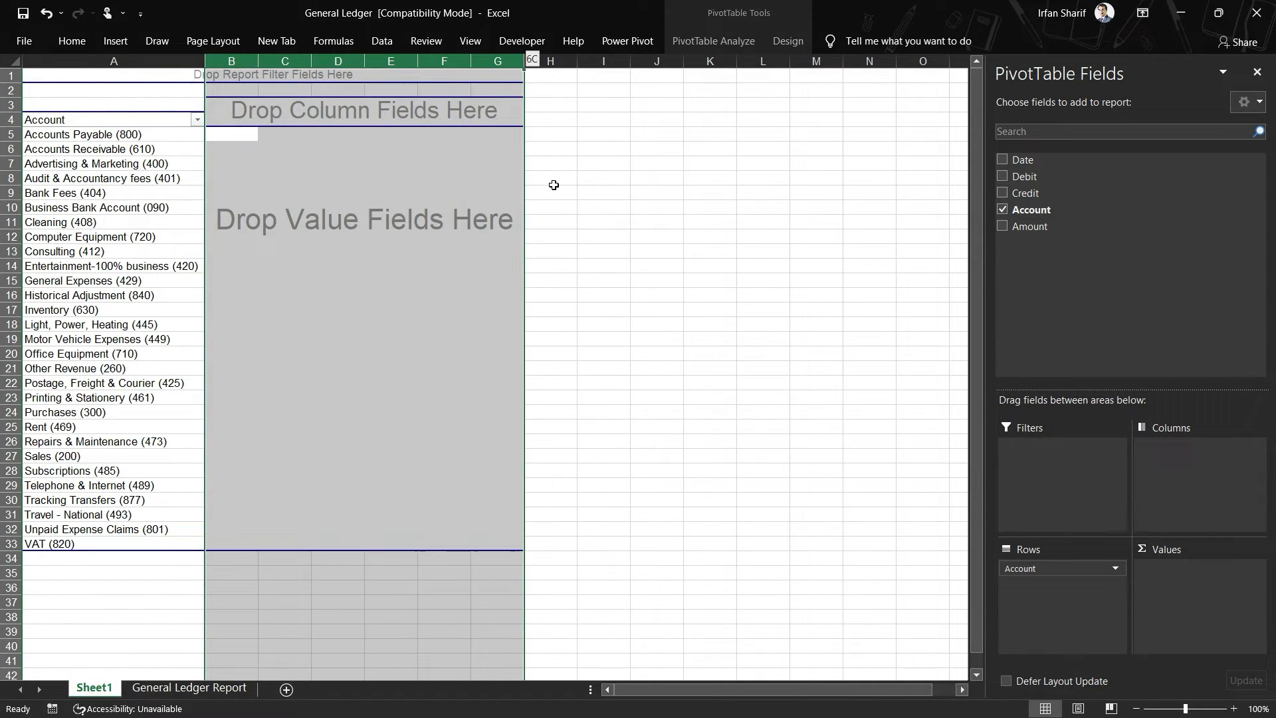
{"action": "left_click_drag", "start_coordinate": [255, 62], "coordinate": [220, 62]}
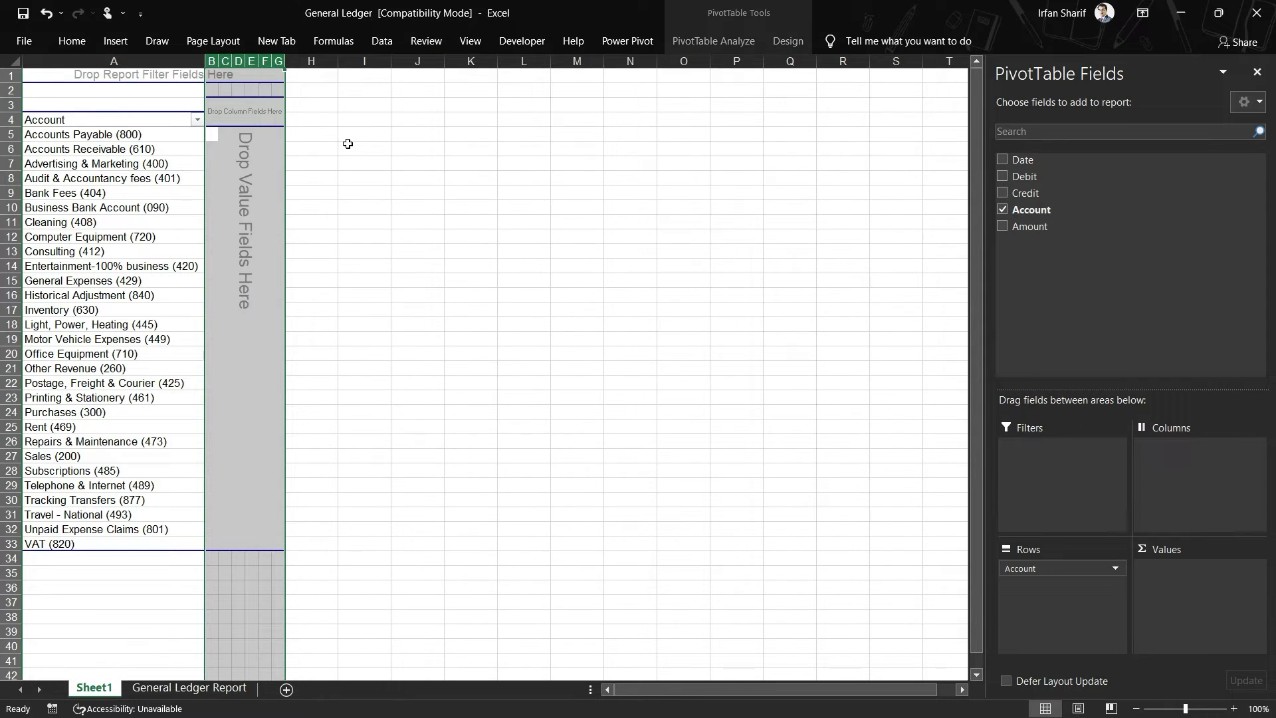
Step: In column H, classify Accounts Payable as Liability and Accounts Receivable as Asset, starting at H5
{"action": "left_click", "coordinate": [325, 135]}
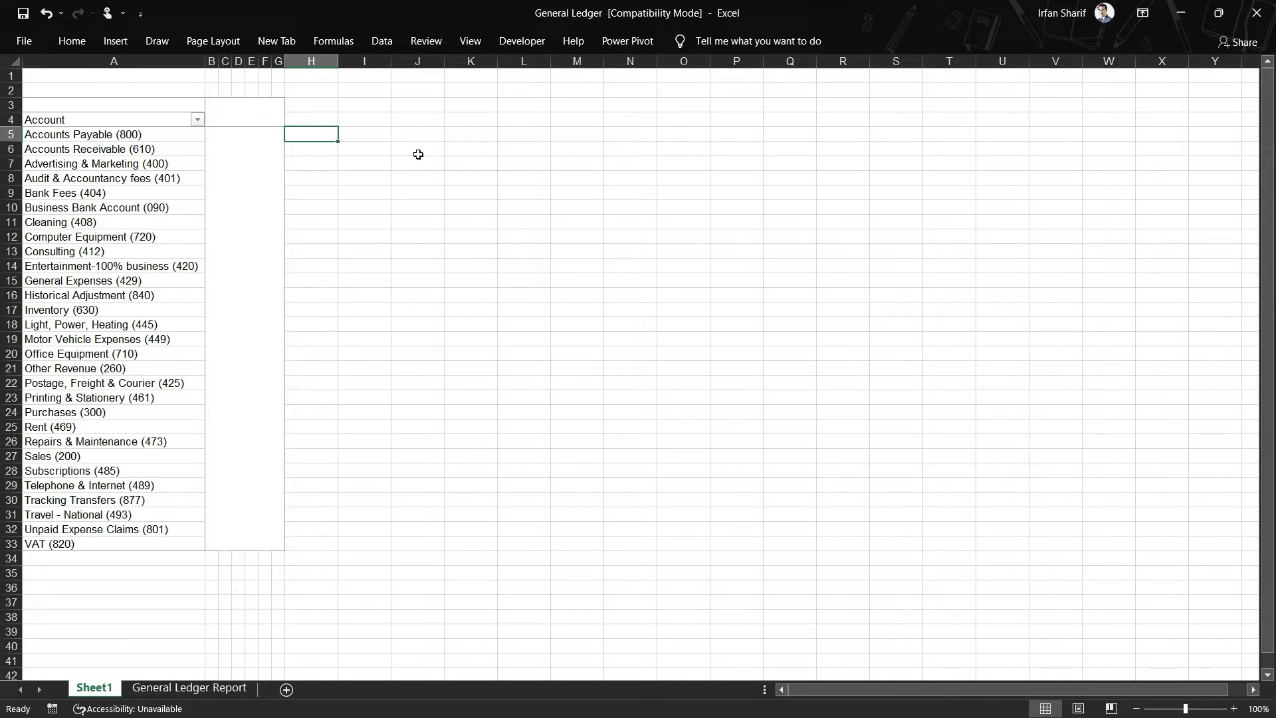
{"action": "type", "text": "Liability"}
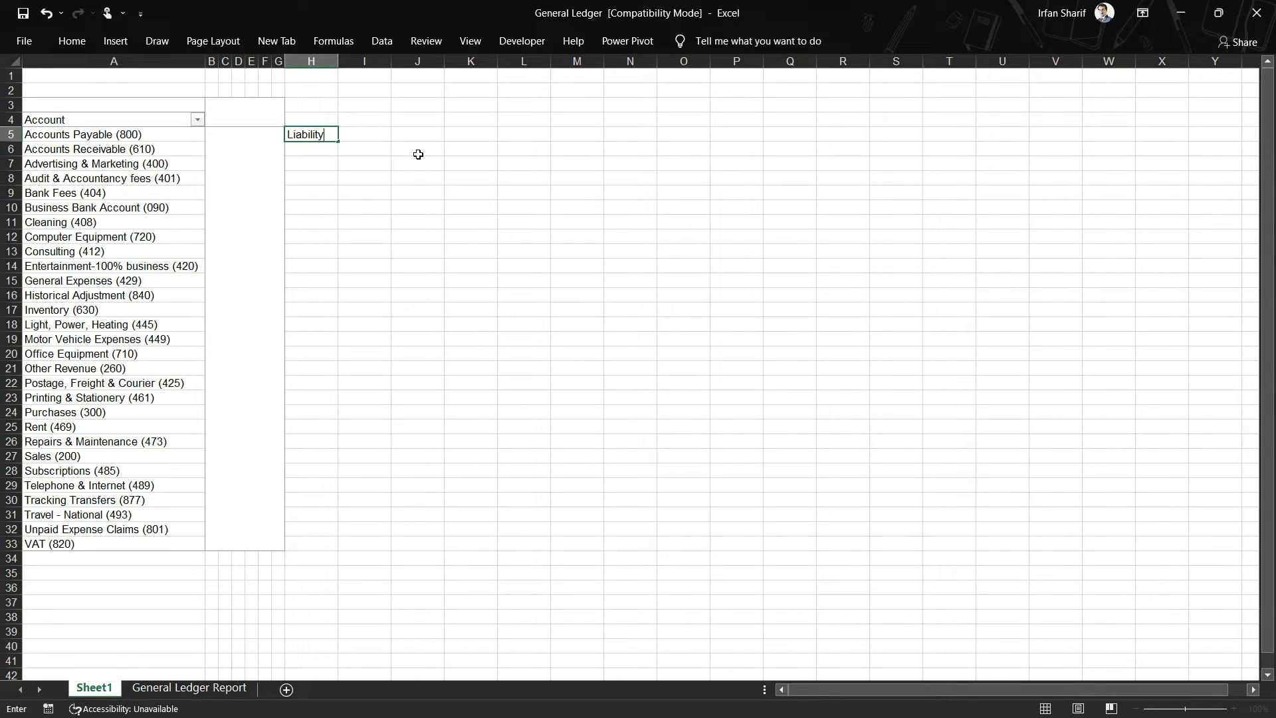
{"action": "key", "text": "Return"}
{"action": "type", "text": "Assets"}
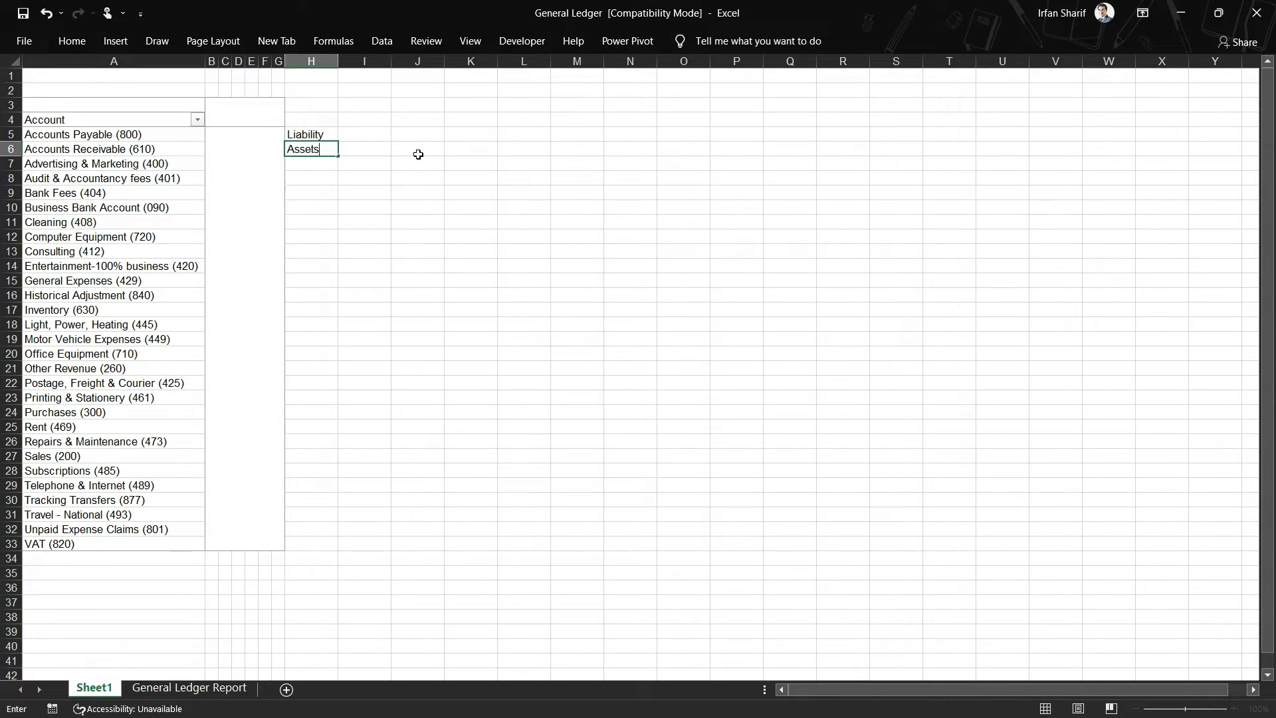
{"action": "key", "text": "BackSpace"}
{"action": "key", "text": "Return"}
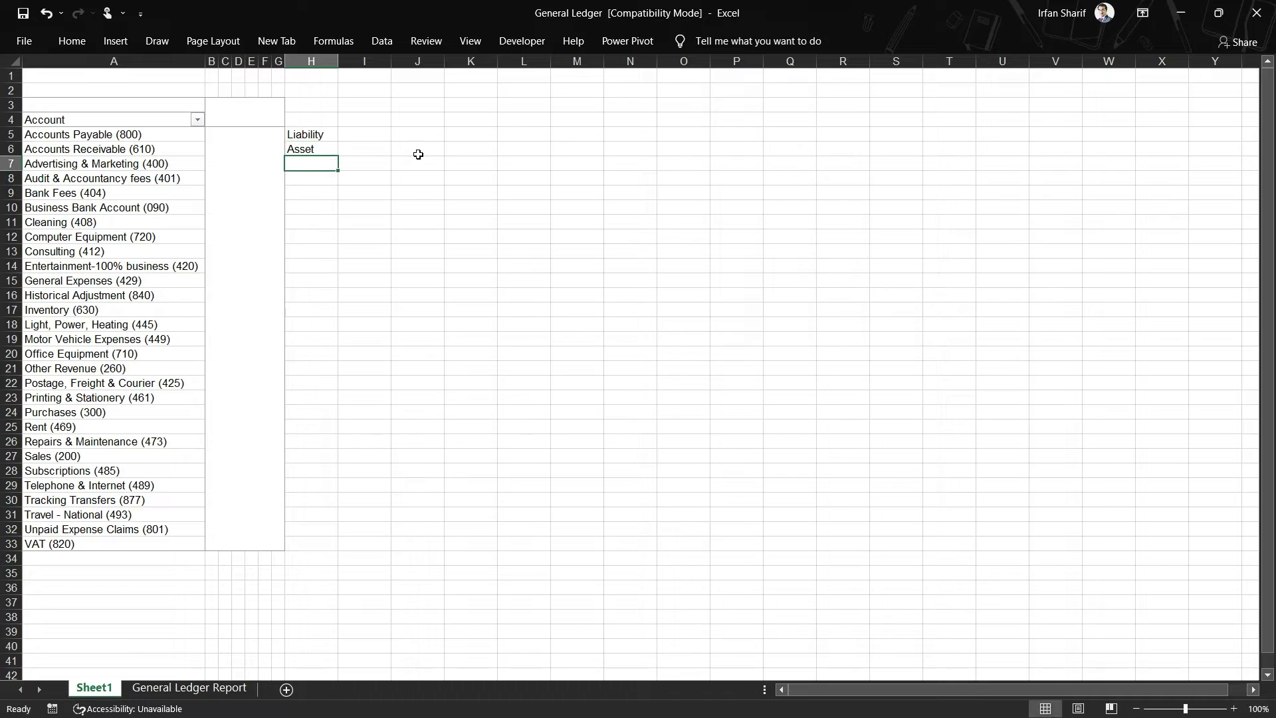
Step: Classify Advertising & Marketing, Audit & Accountancy fees and Bank Fees as Expense in H7:H9
{"action": "type", "text": "Expense"}
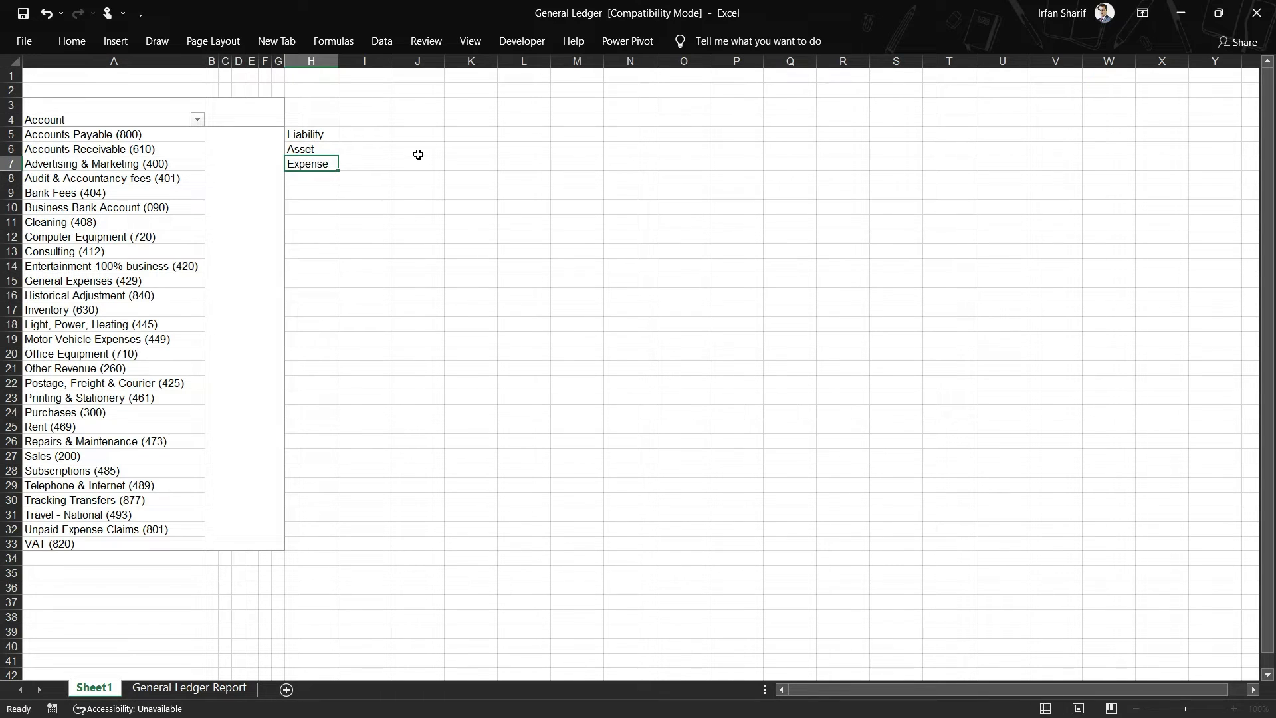
{"action": "key", "text": "Return"}
{"action": "type", "text": "Expense"}
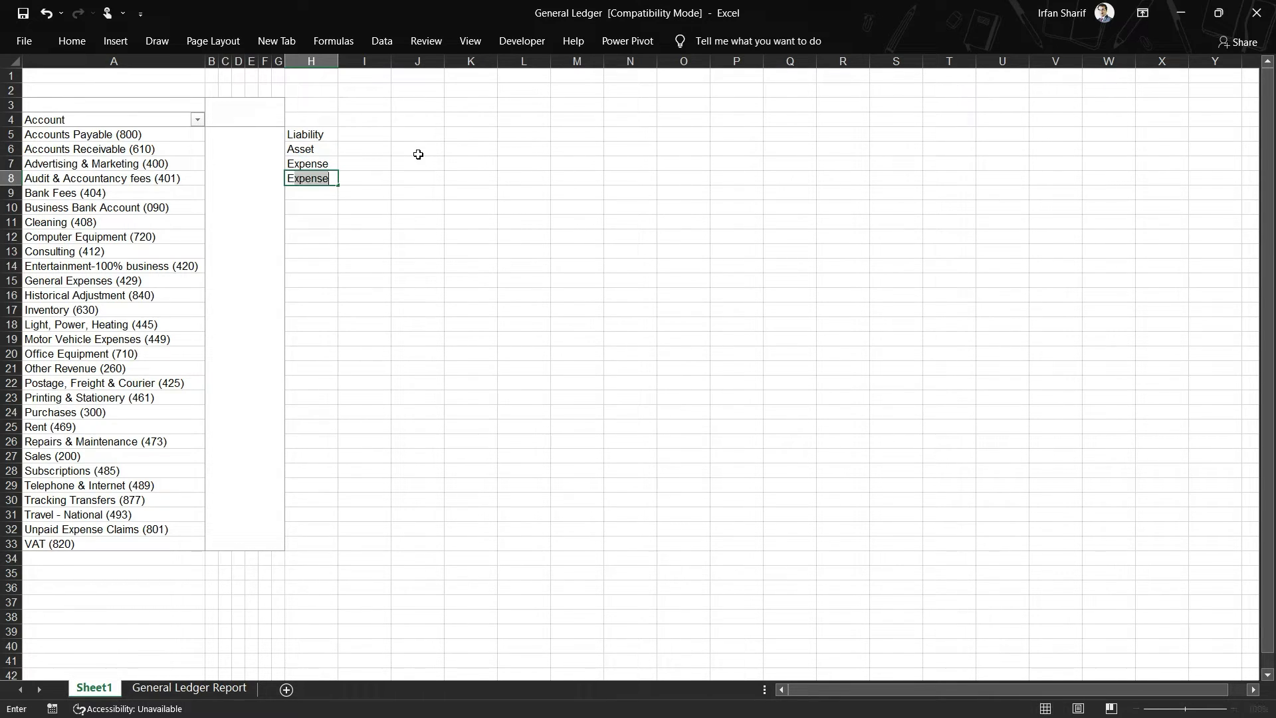
{"action": "key", "text": "Return"}
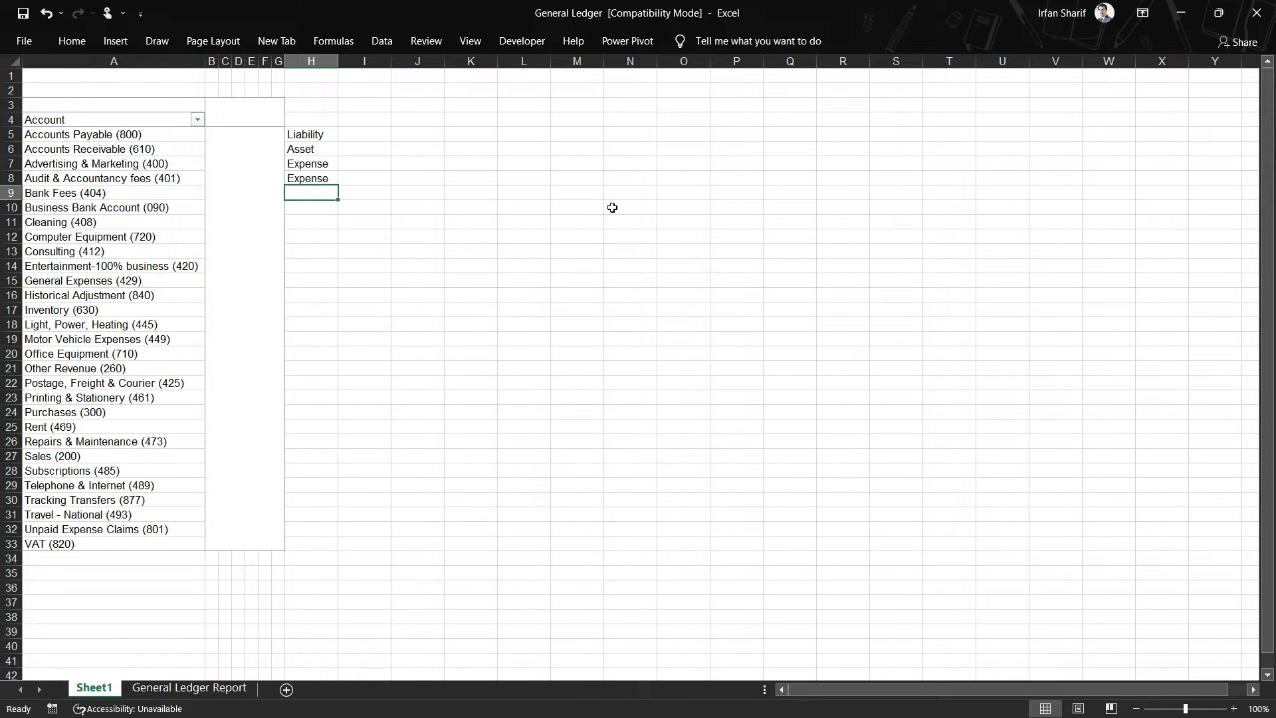
{"action": "type", "text": "Expense"}
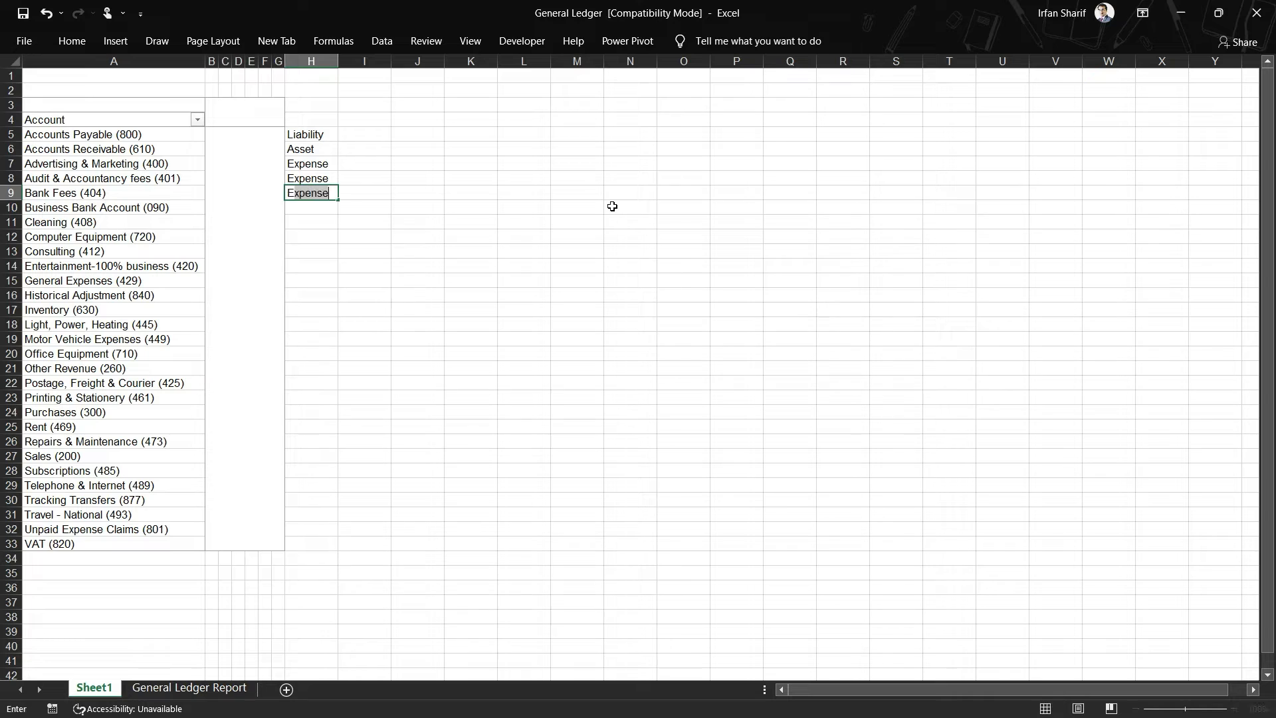
{"action": "key", "text": "Return"}
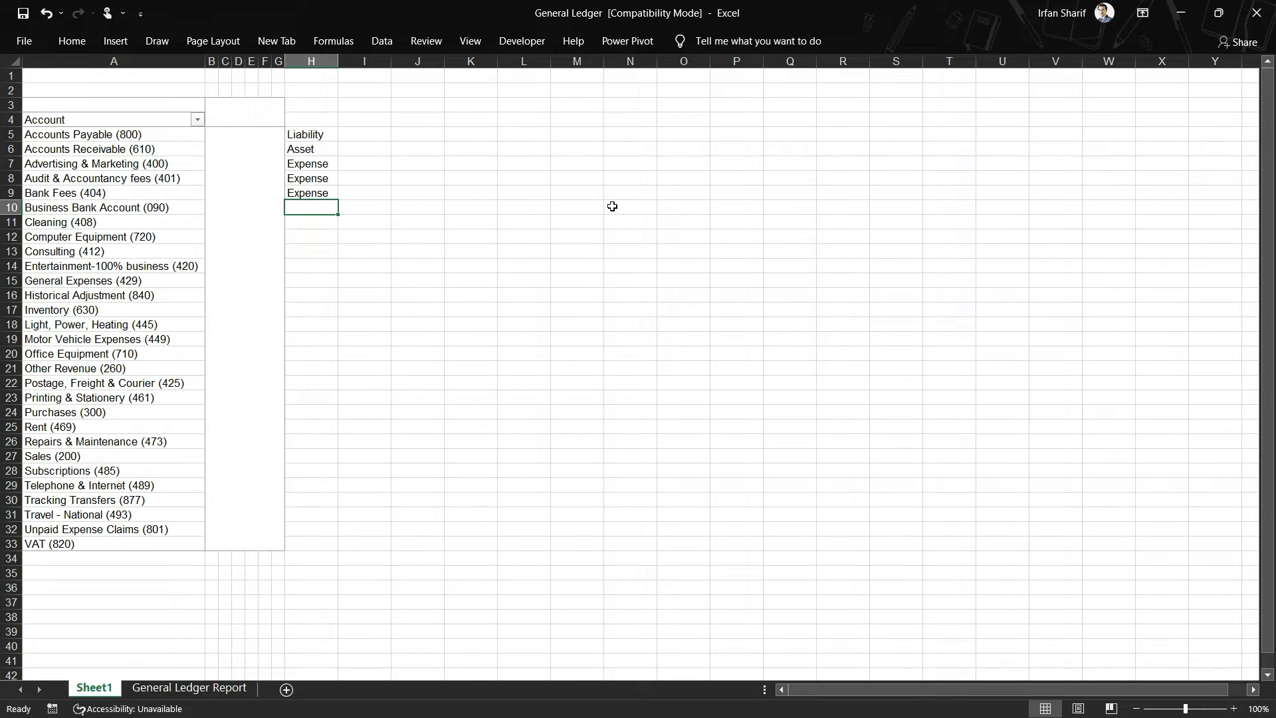
Step: In H10:H12, classify Business Bank Account as Asset, Cleaning as Expense and Computer Equipment as Asset
{"action": "type", "text": "A"}
{"action": "key", "text": "Return"}
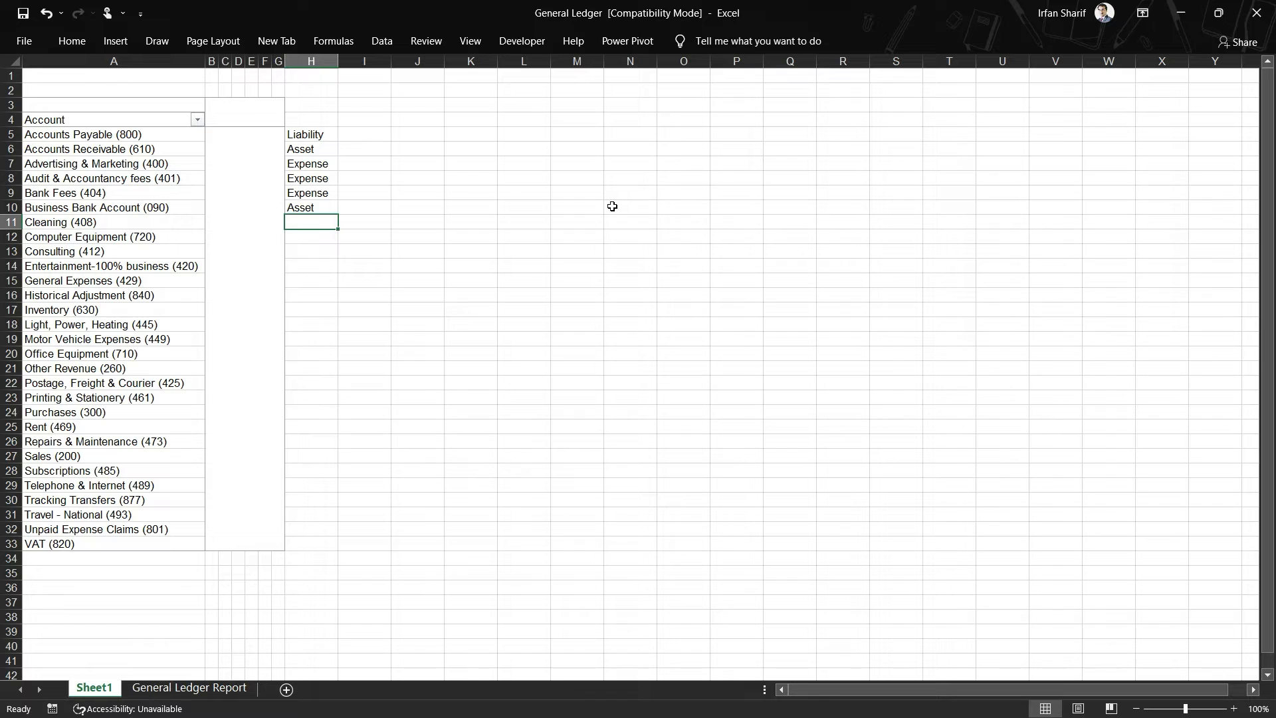
{"action": "type", "text": "E"}
{"action": "key", "text": "Return"}
{"action": "type", "text": "Asset"}
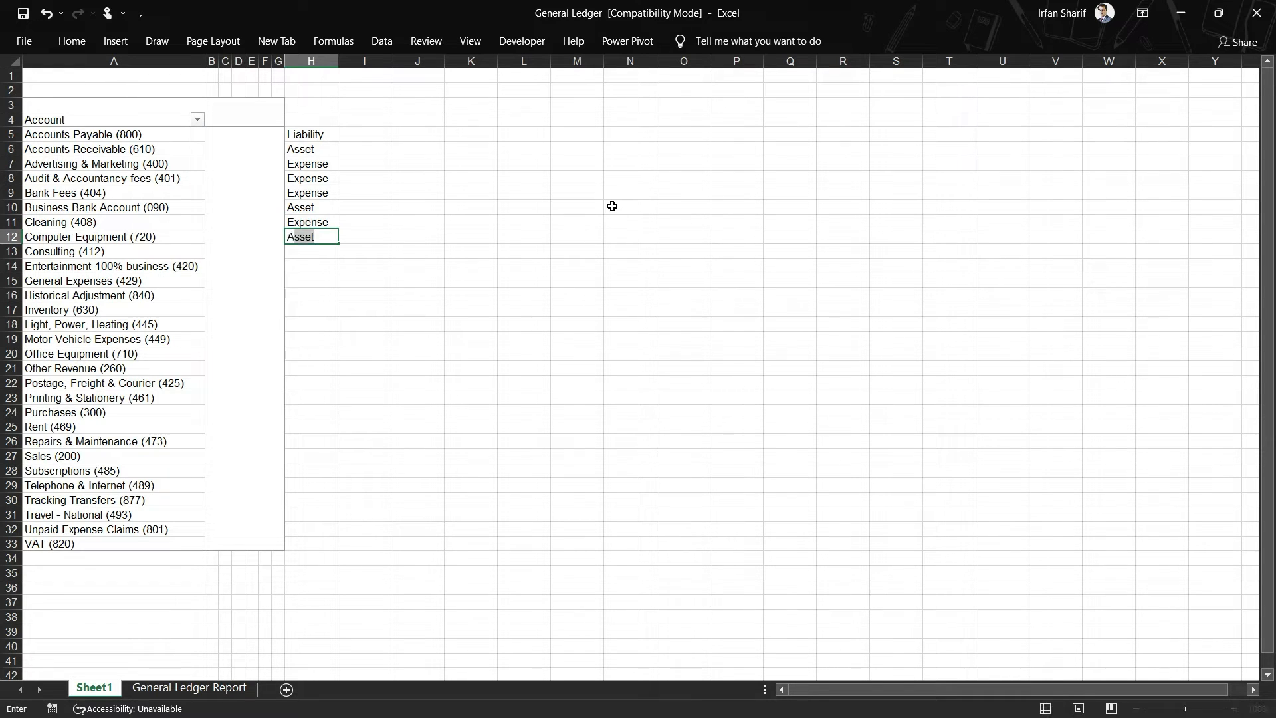
{"action": "key", "text": "Return"}
Step: Classify Consulting, Entertainment, General Expenses and Historical Adjustment as Expense in H13:H16
{"action": "type", "text": "Expense"}
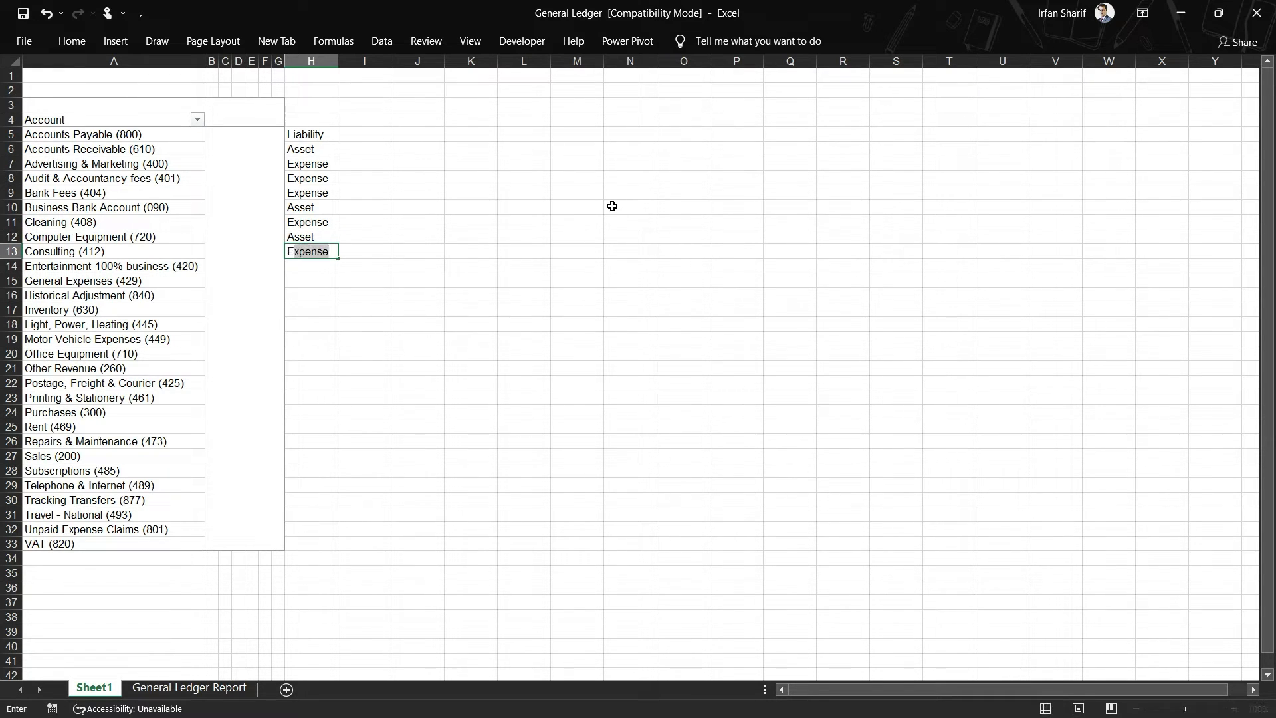
{"action": "key", "text": "Return"}
{"action": "type", "text": "E"}
{"action": "key", "text": "Return"}
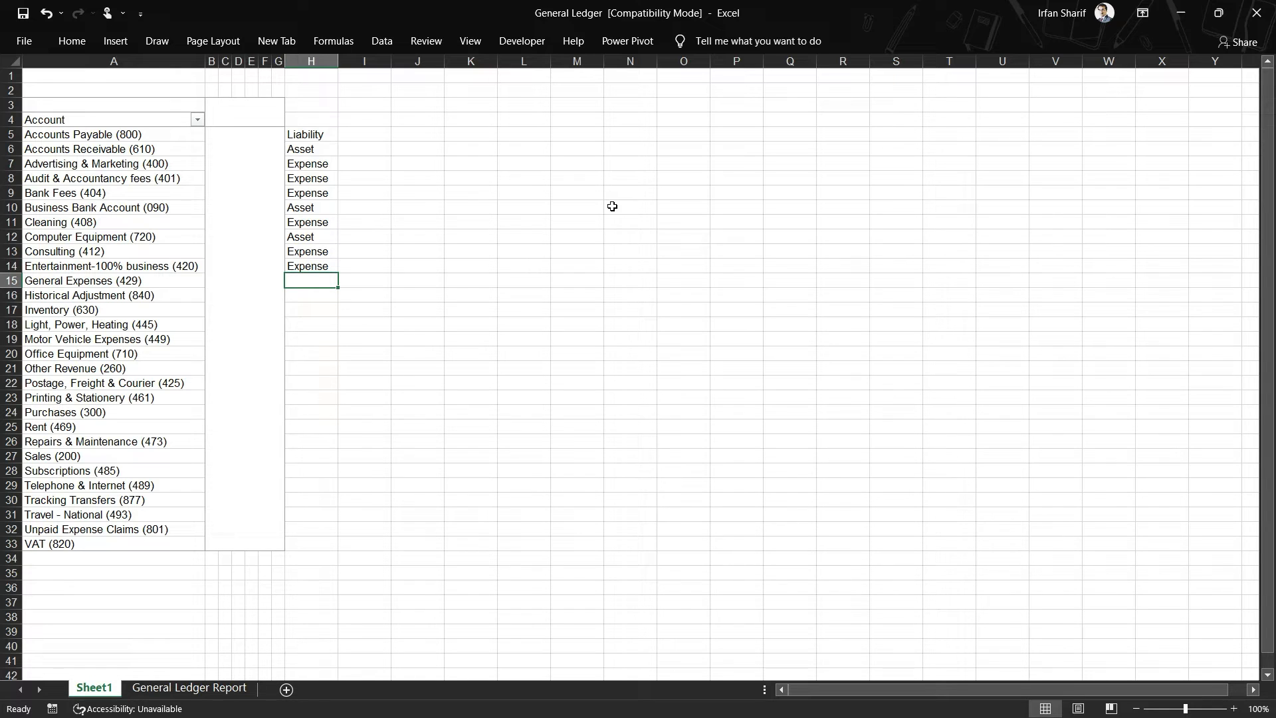
{"action": "type", "text": "E"}
{"action": "key", "text": "Return"}
{"action": "type", "text": "E"}
{"action": "key", "text": "Return"}
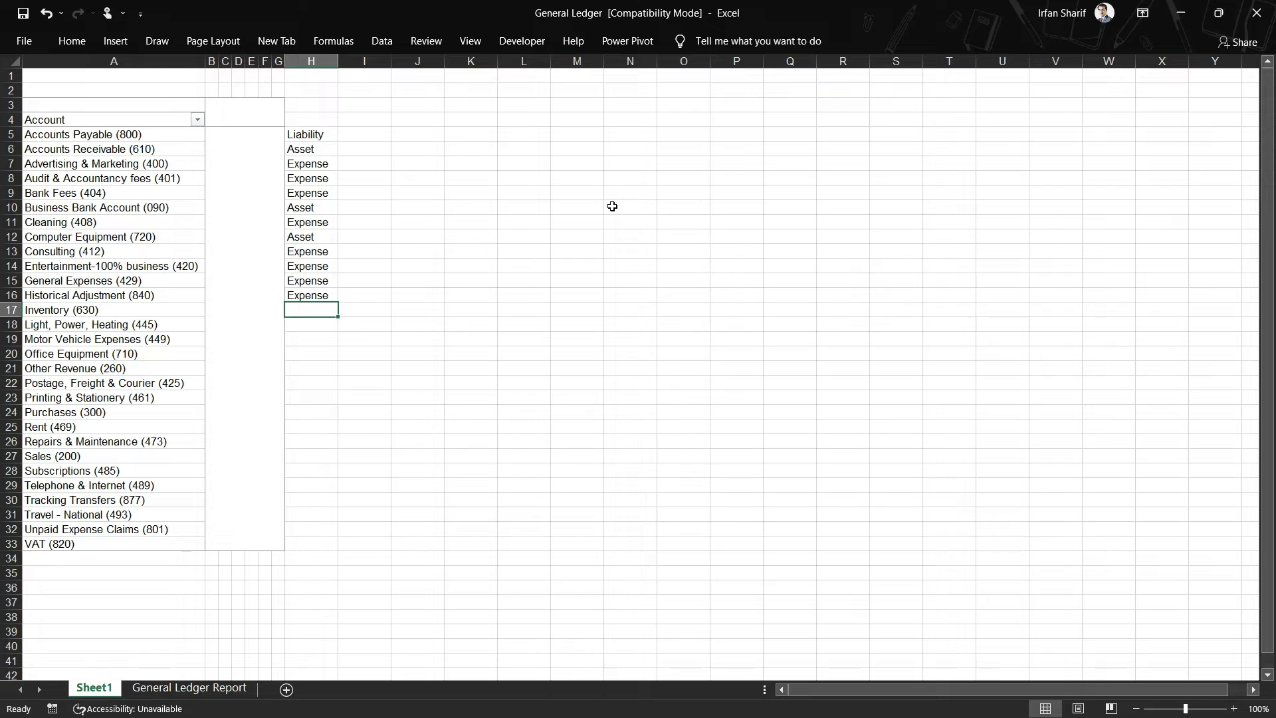
Step: In H17:H19, classify Inventory as Asset, and Light, Power, Heating and Motor Vehicle Expenses as Expense
{"action": "type", "text": "Asset"}
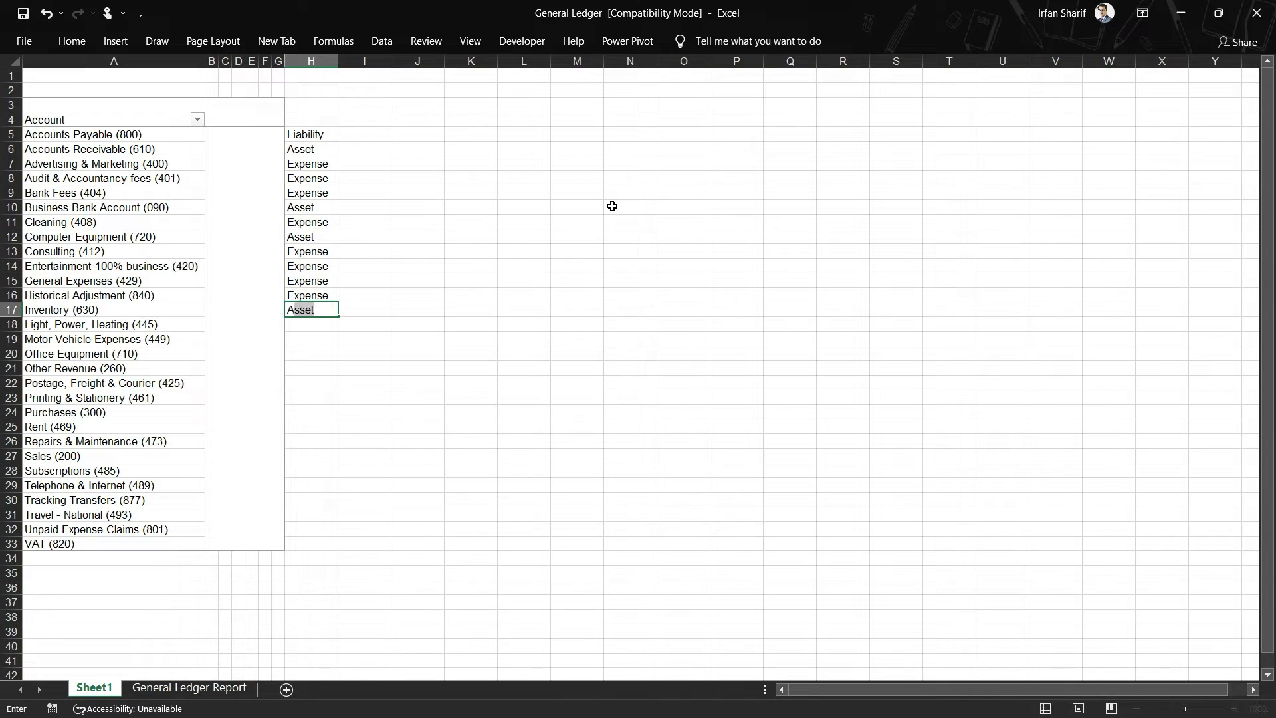
{"action": "key", "text": "Return"}
{"action": "type", "text": "Expense"}
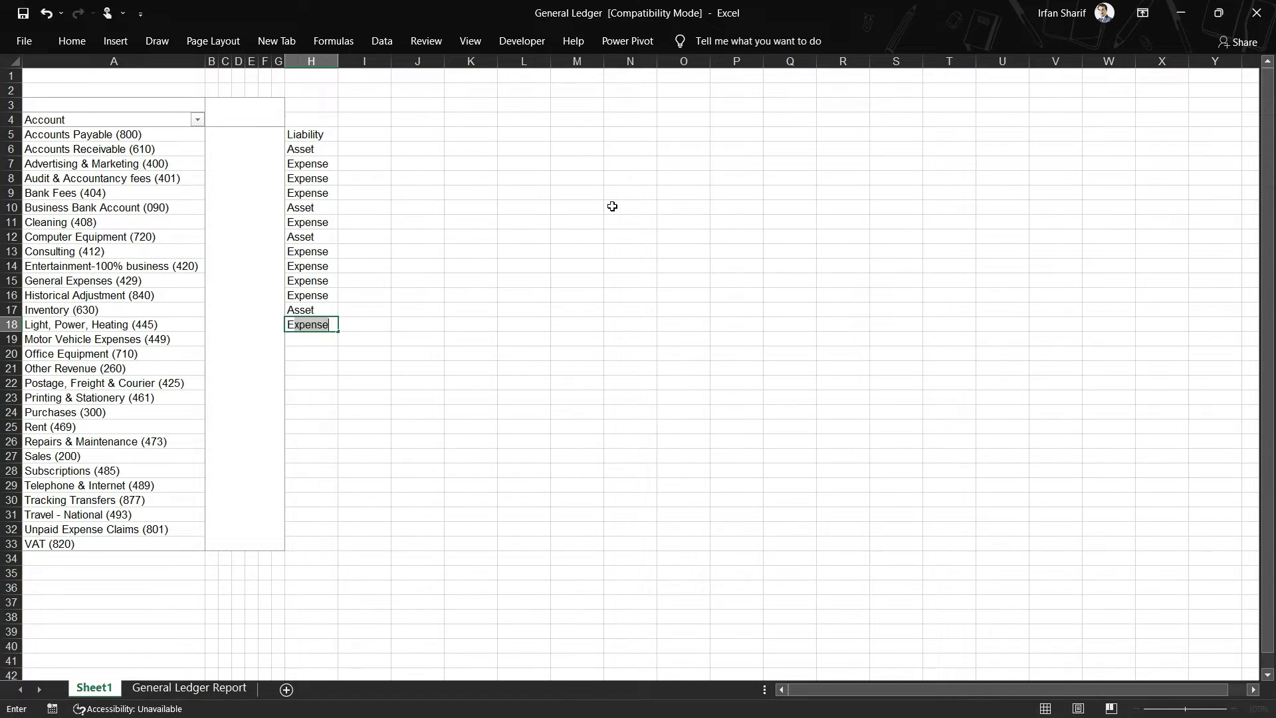
{"action": "key", "text": "Return"}
{"action": "type", "text": "Expense"}
{"action": "key", "text": "Return"}
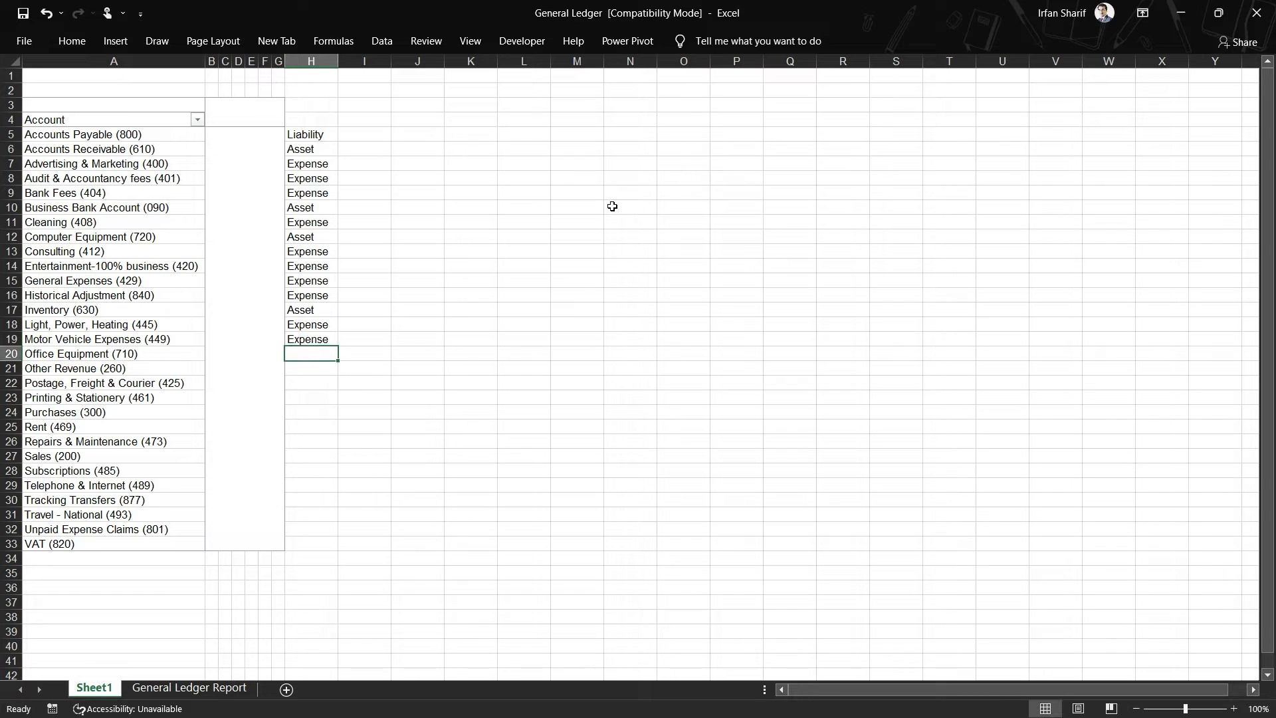
Step: Classify Office Equipment as Asset in H20 and Other Revenue as Income in H21
{"action": "type", "text": "Asset"}
{"action": "key", "text": "Return"}
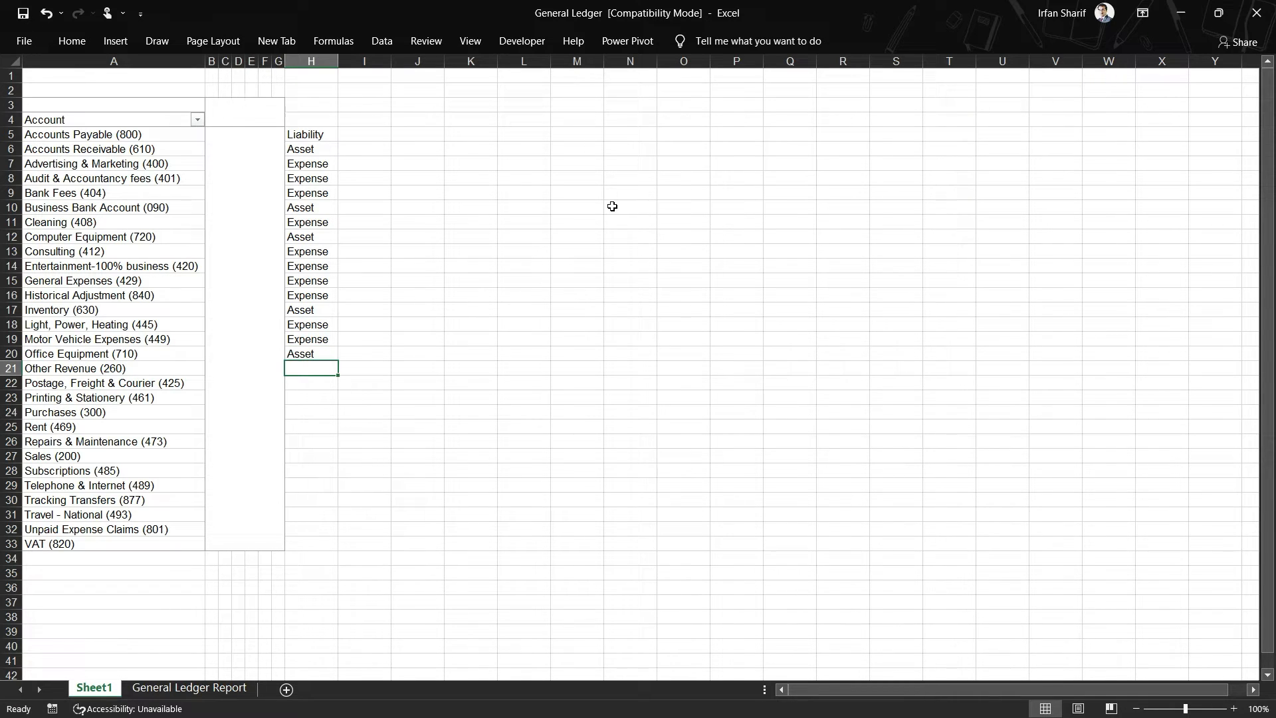
{"action": "type", "text": "Income"}
{"action": "key", "text": "Return"}
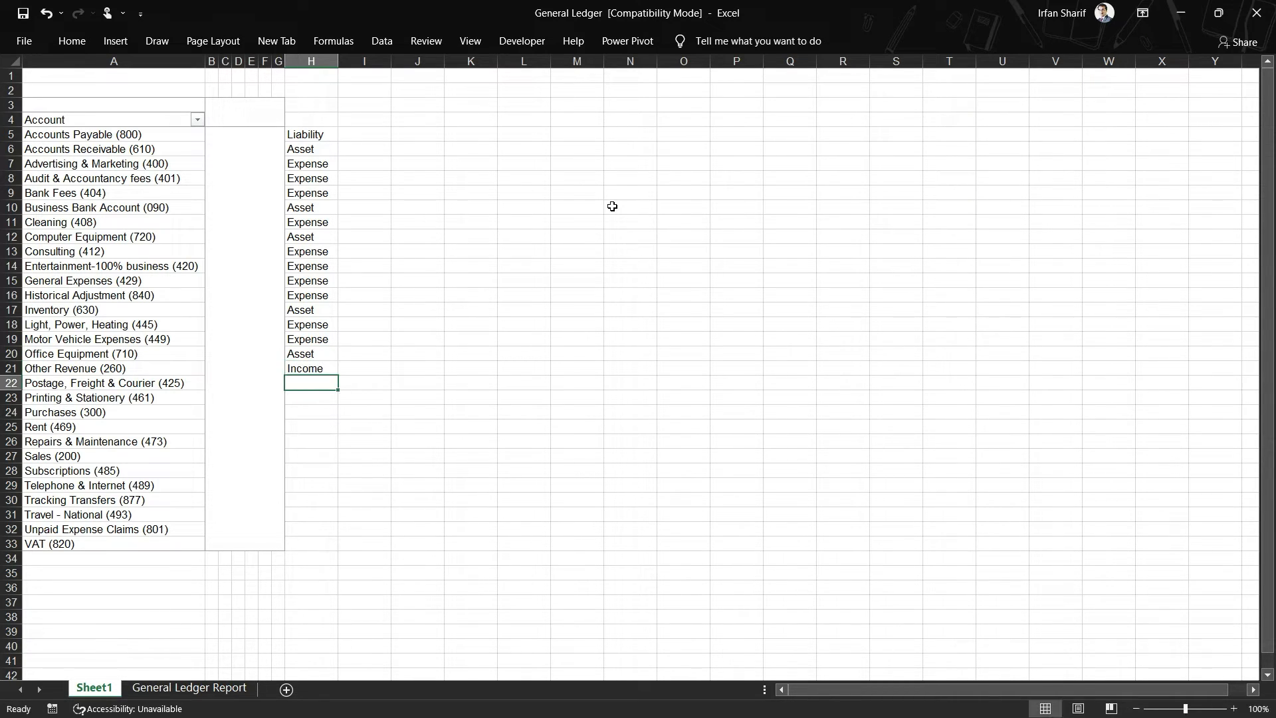
Step: Classify Postage, Freight & Courier, Printing & Stationery, Purchases, Rent and Repairs & Maintenance as Expense in H22:H26
{"action": "type", "text": "Expense"}
{"action": "key", "text": "Return"}
{"action": "type", "text": "E"}
{"action": "key", "text": "Return"}
{"action": "type", "text": "Expense"}
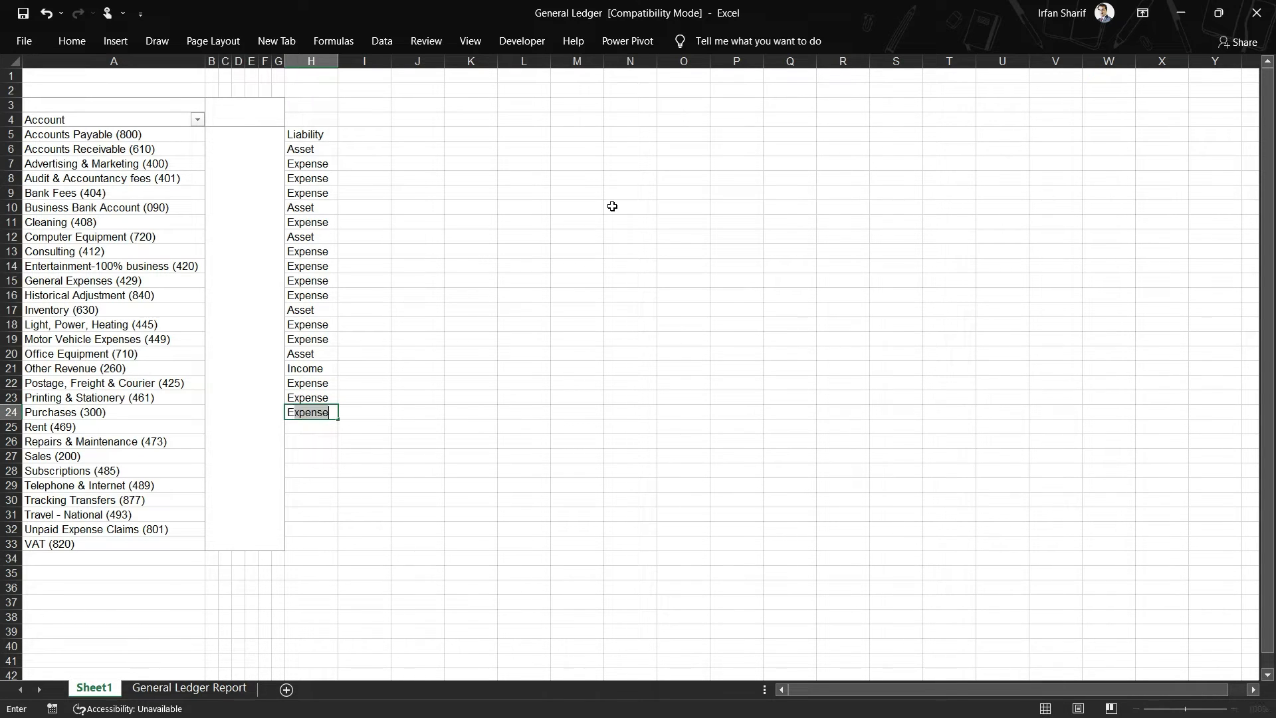
{"action": "key", "text": "Return"}
{"action": "type", "text": "Expense"}
{"action": "key", "text": "Return"}
{"action": "type", "text": "E"}
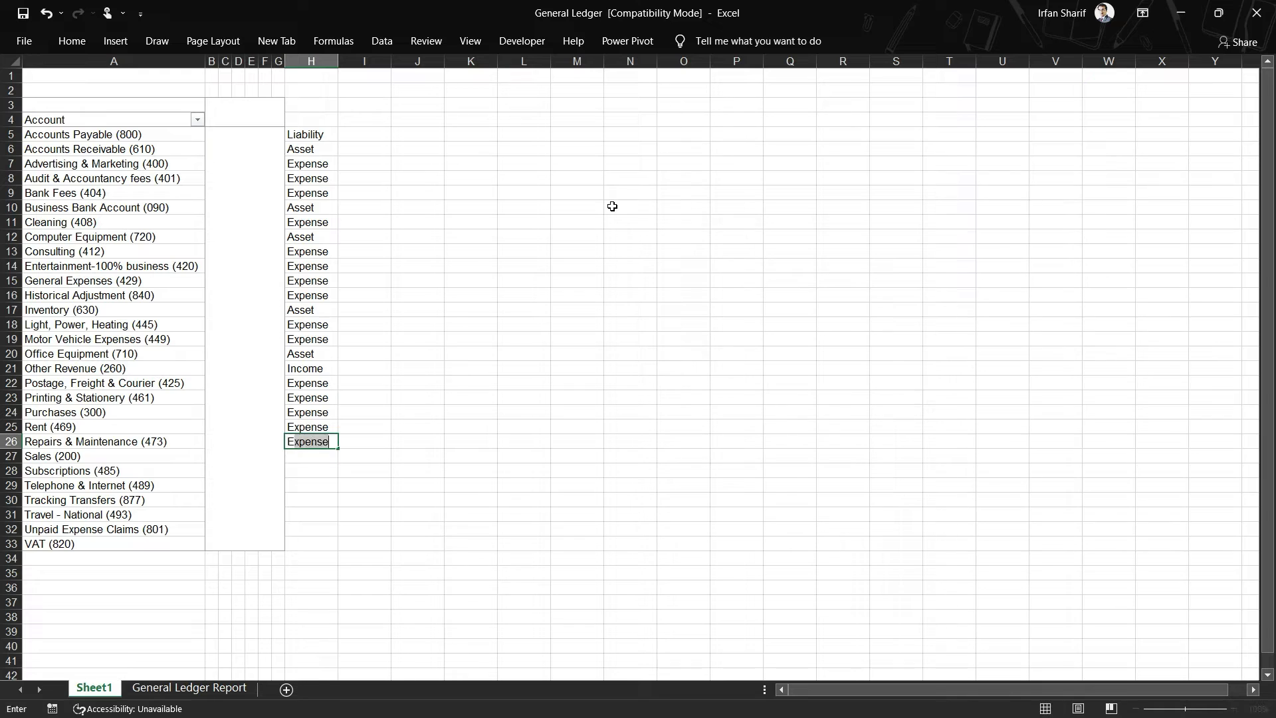
Step: Classify the remaining accounts in H27:H33: Sales as Income, Subscriptions through Unpaid Expense Claims as Expense, and VAT as Asset
{"action": "key", "text": "Return"}
{"action": "type", "text": "Income"}
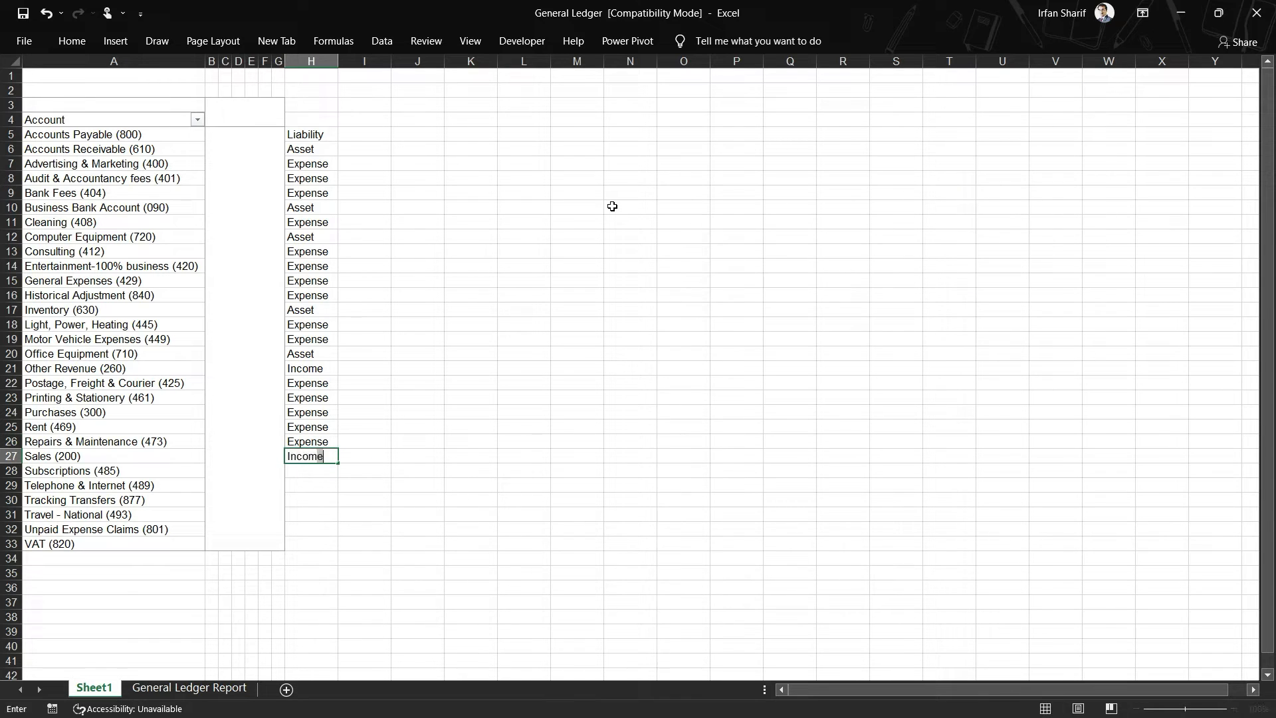
{"action": "key", "text": "Return"}
{"action": "type", "text": "Expense"}
{"action": "key", "text": "Return"}
{"action": "type", "text": "E"}
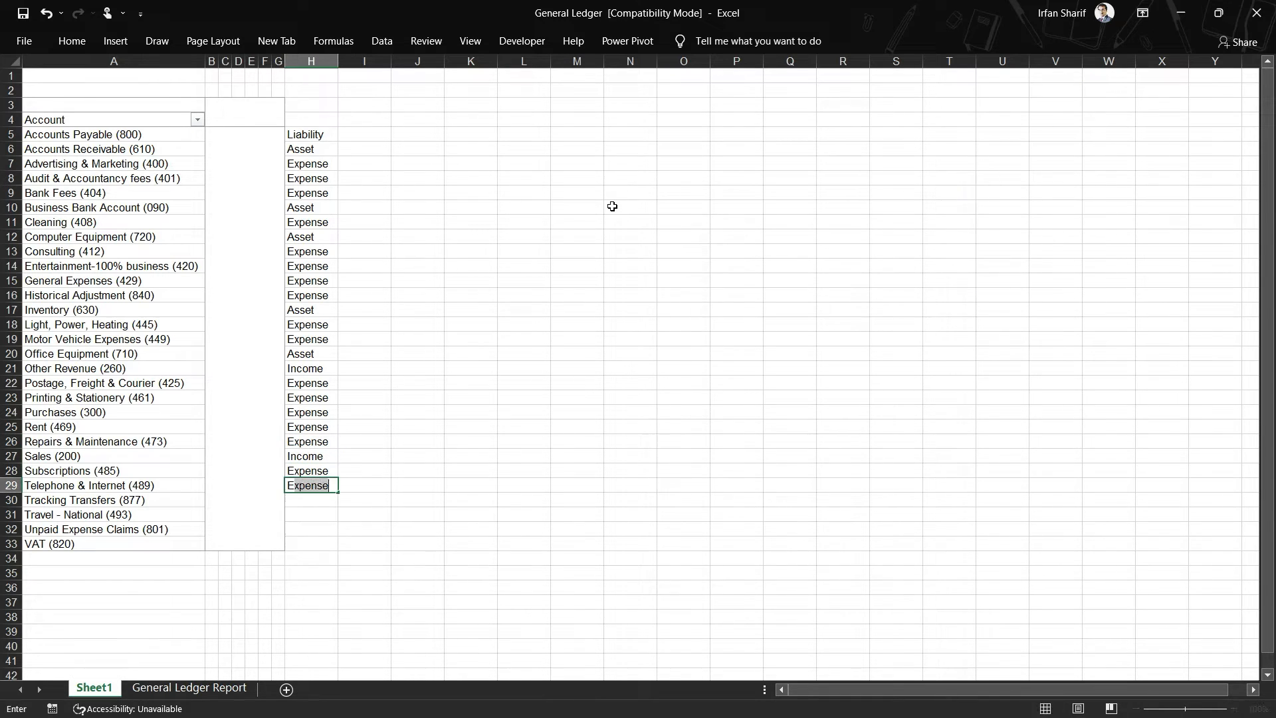
{"action": "key", "text": "Return"}
{"action": "type", "text": "Expense"}
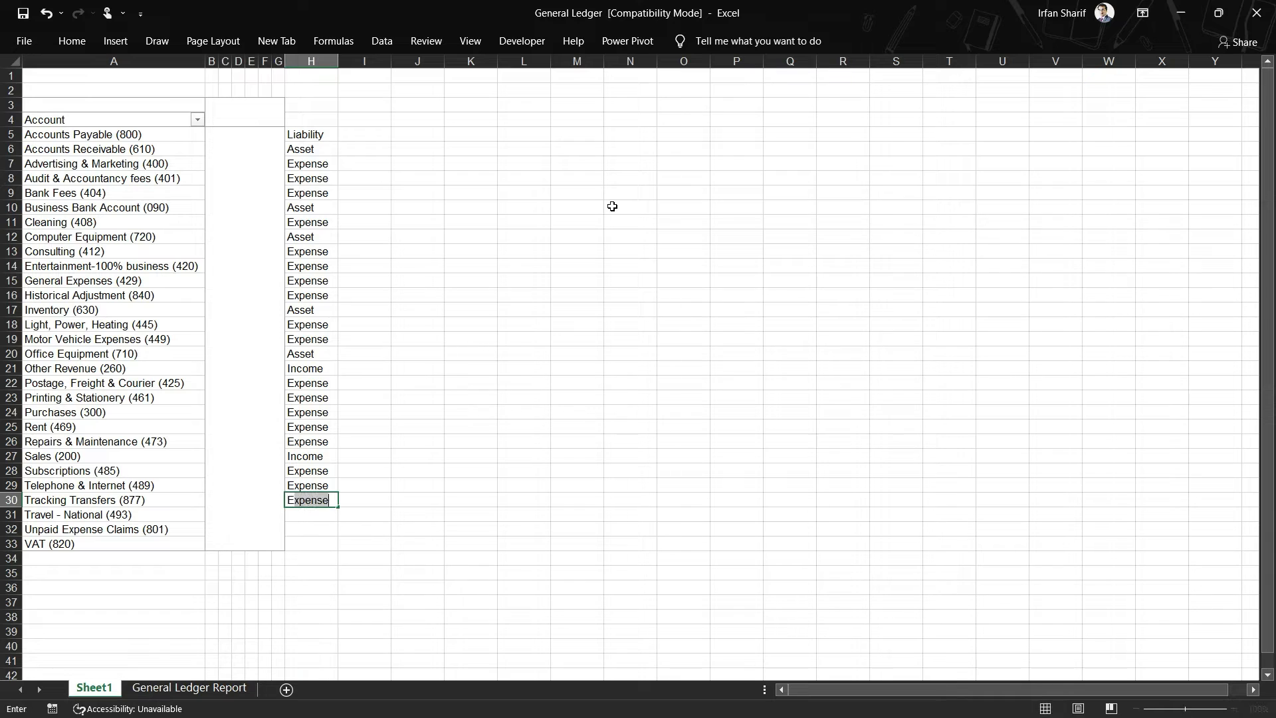
{"action": "key", "text": "Return"}
{"action": "type", "text": "E"}
{"action": "key", "text": "Return"}
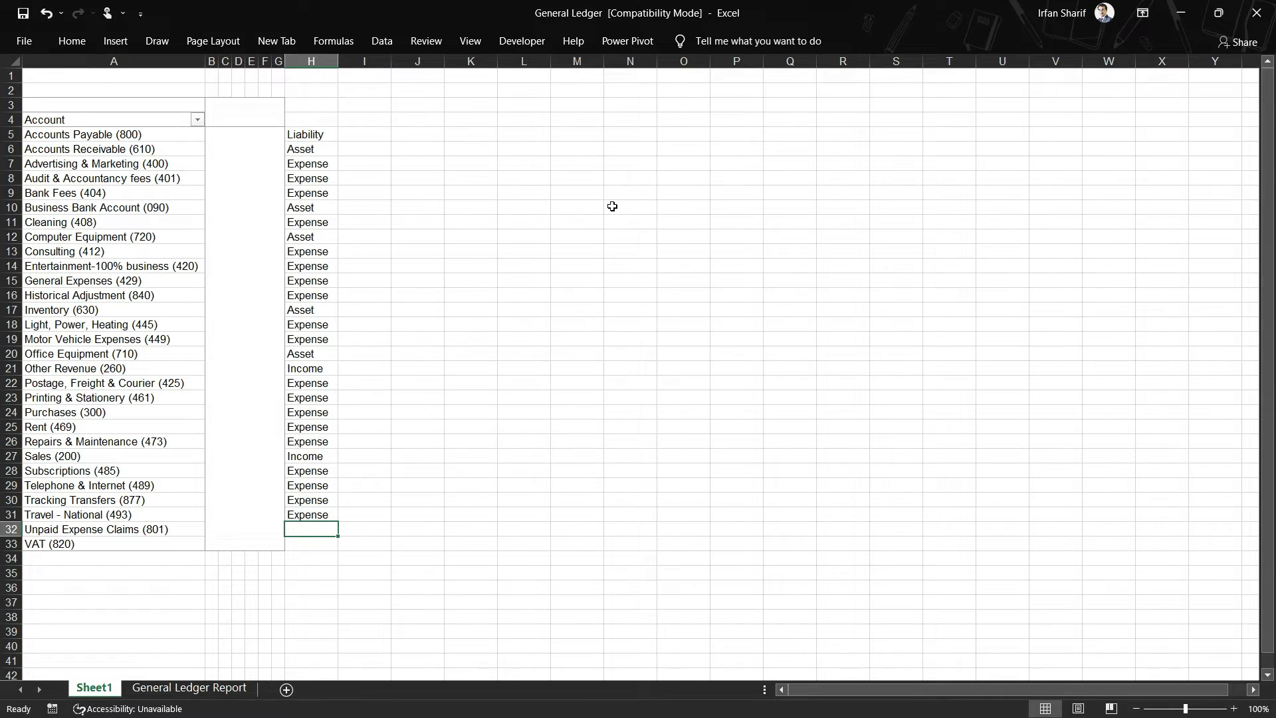
{"action": "type", "text": "E"}
{"action": "key", "text": "Return"}
{"action": "type", "text": "Asset"}
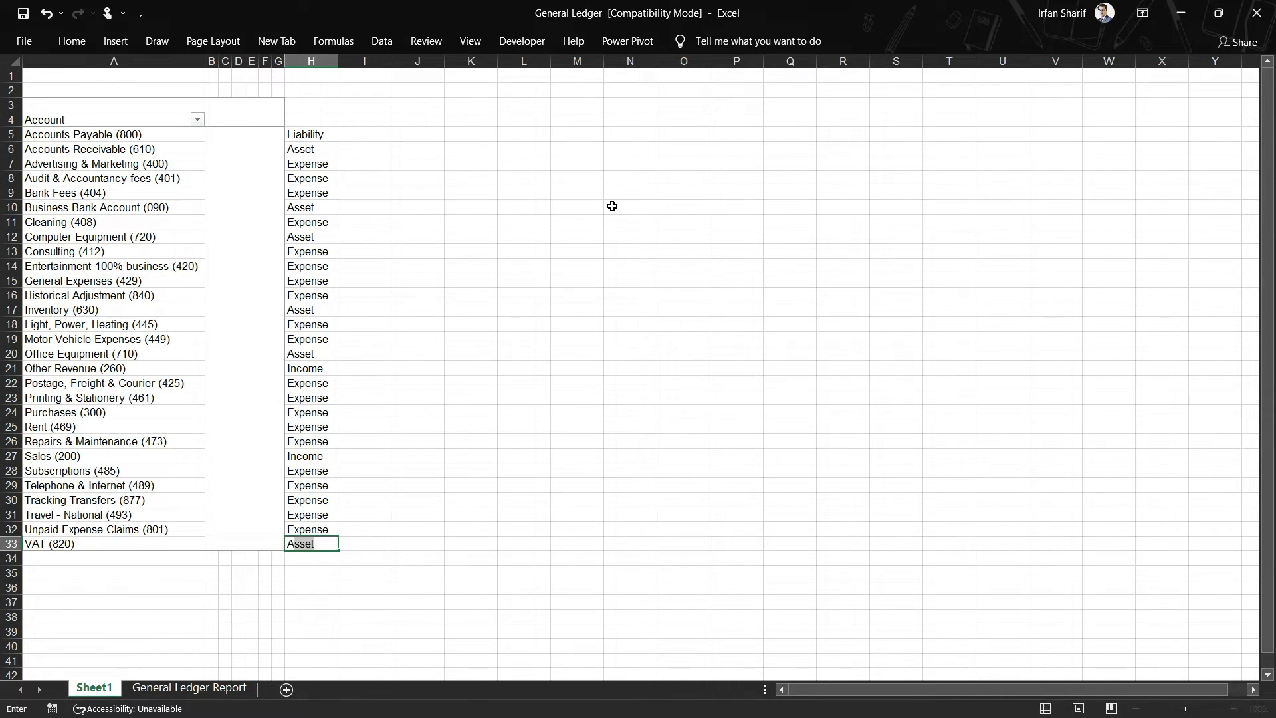
{"action": "key", "text": "Return"}
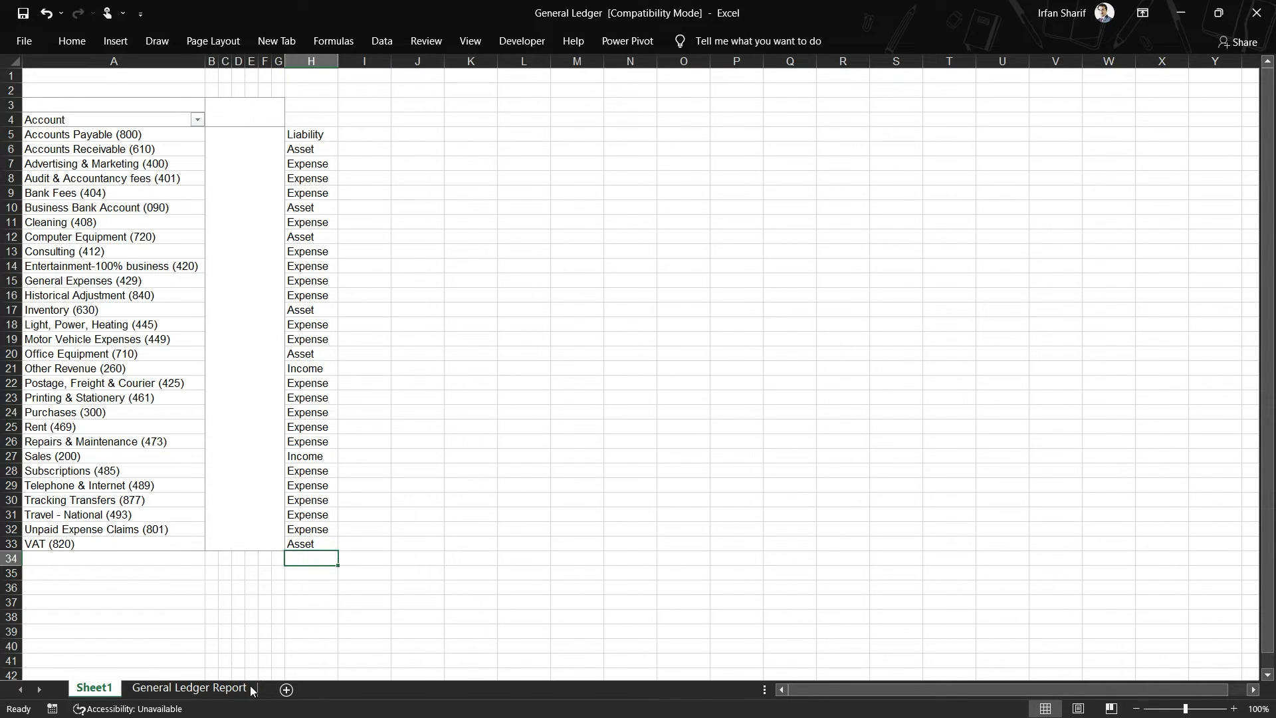
Step: Replace the header in cell E1 of the General Ledger Report sheet with "Type"
{"action": "left_click", "coordinate": [207, 690]}
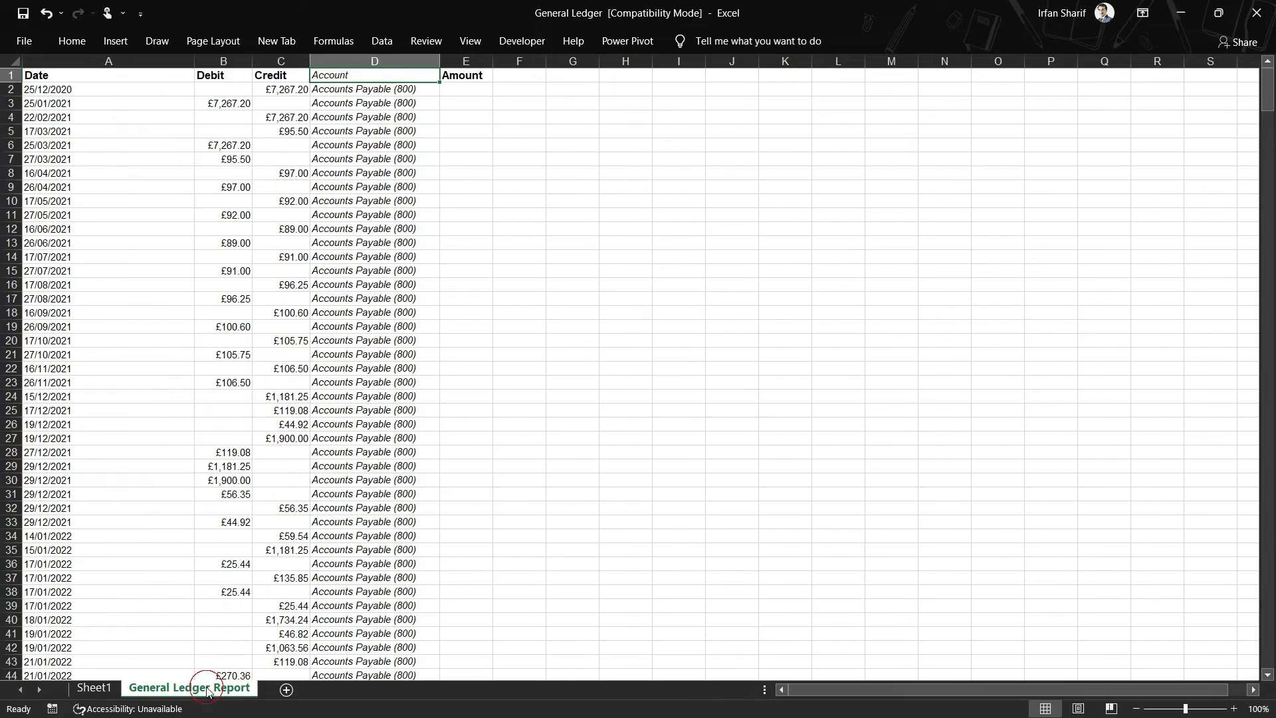
{"action": "left_click", "coordinate": [466, 90]}
{"action": "key", "text": "Up"}
{"action": "type", "text": "Type"}
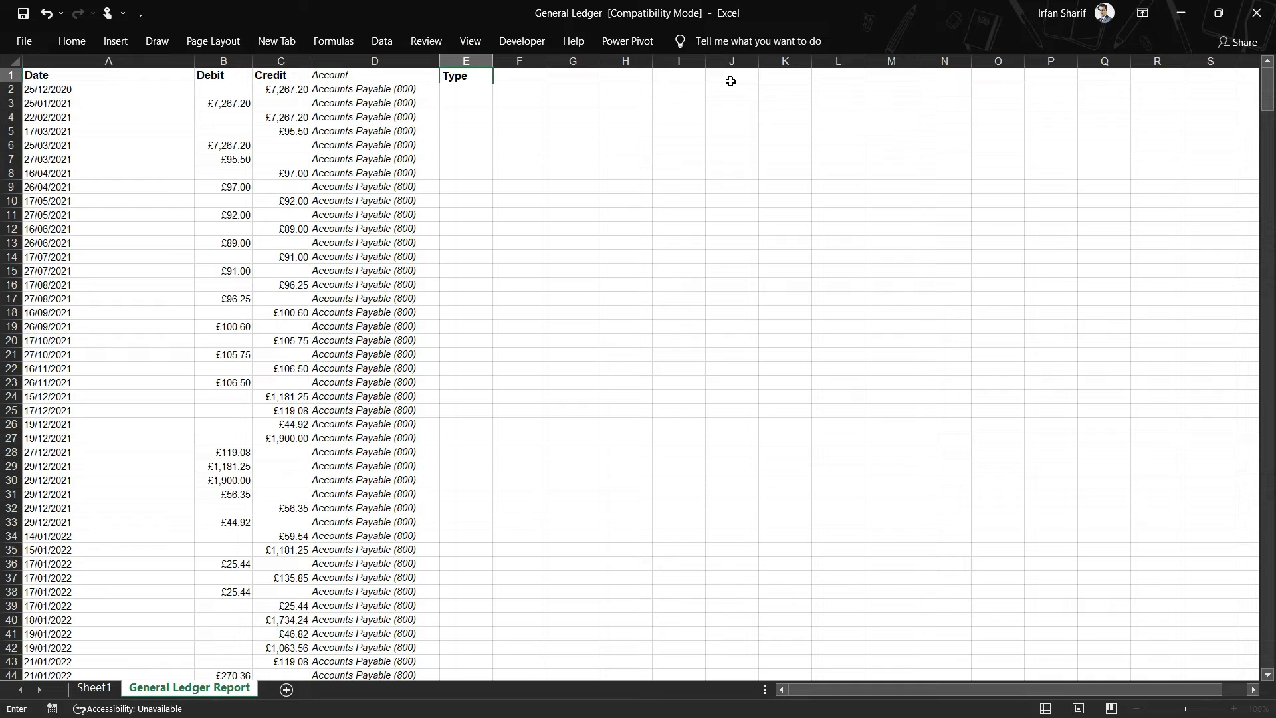
{"action": "key", "text": "Return"}
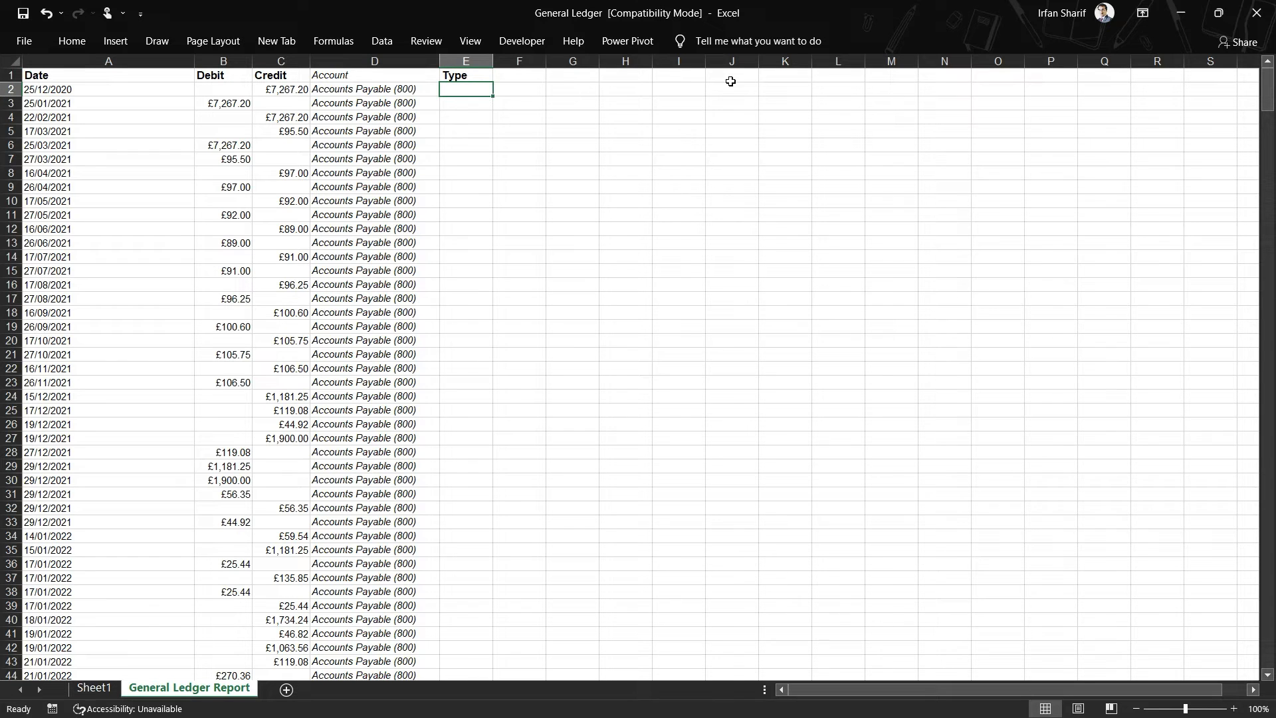
{"action": "left_click", "coordinate": [94, 689]}
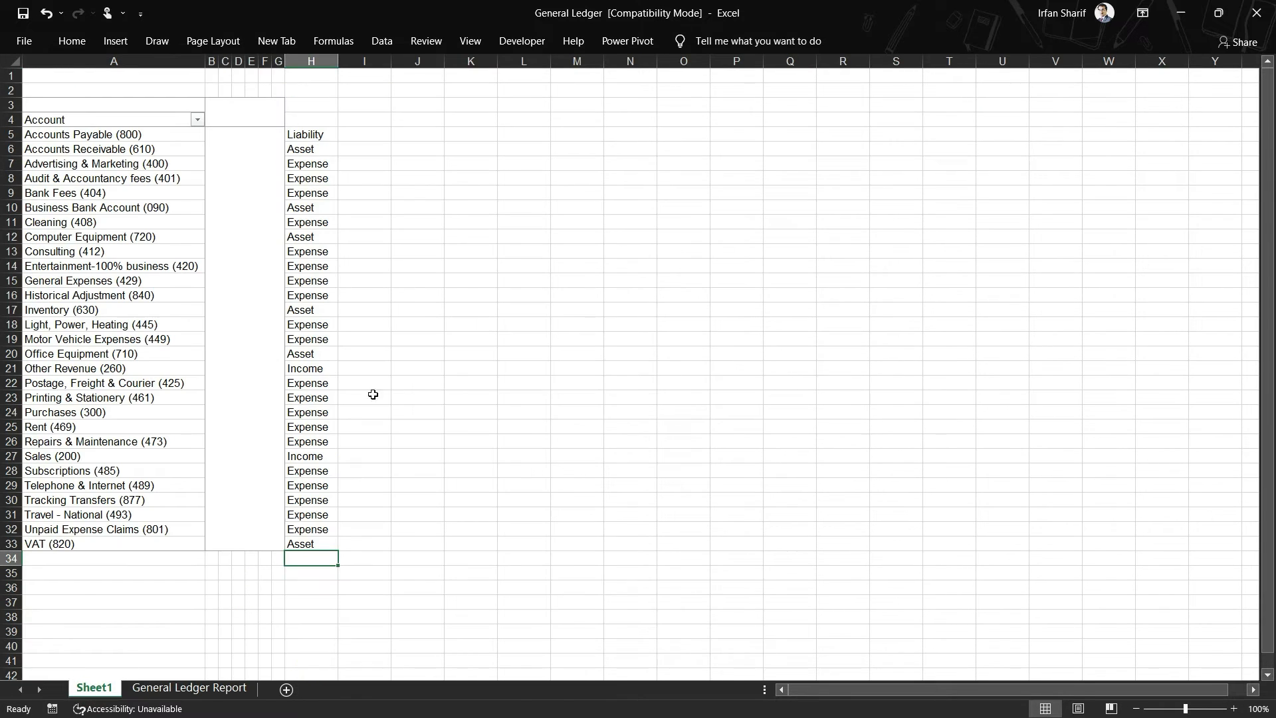
{"action": "left_click", "coordinate": [247, 689]}
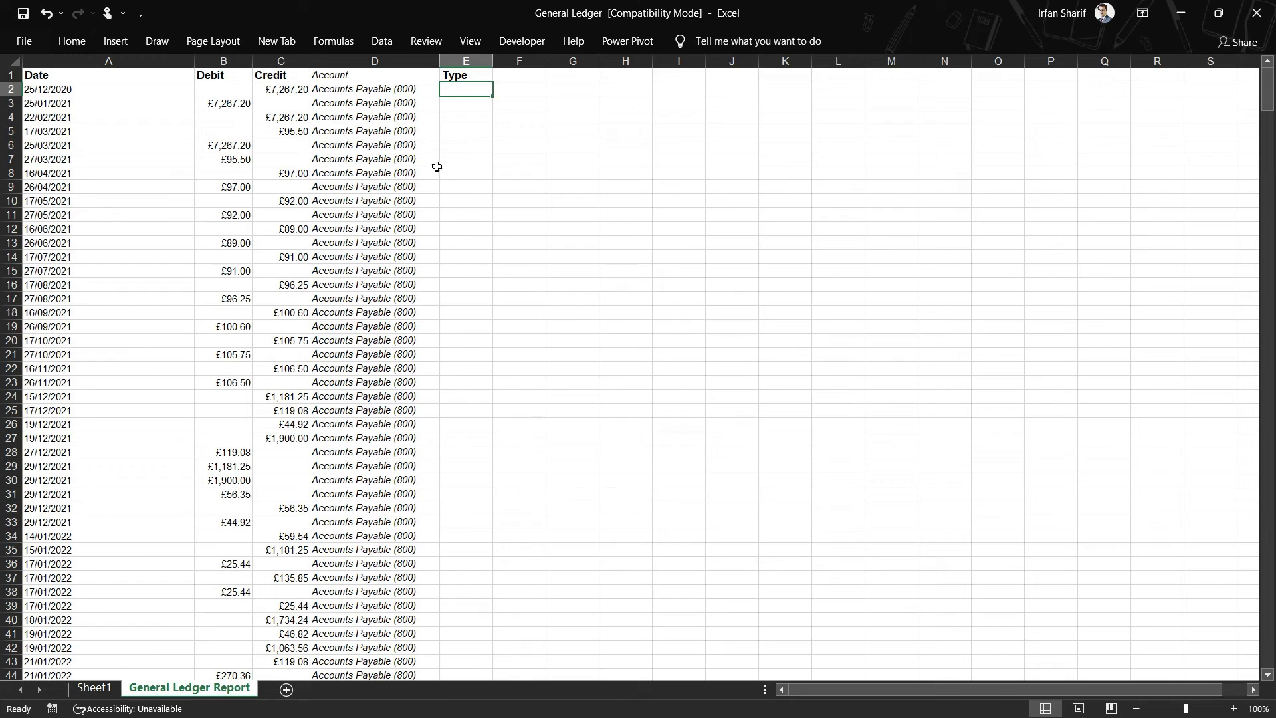
{"action": "left_click", "coordinate": [362, 173]}
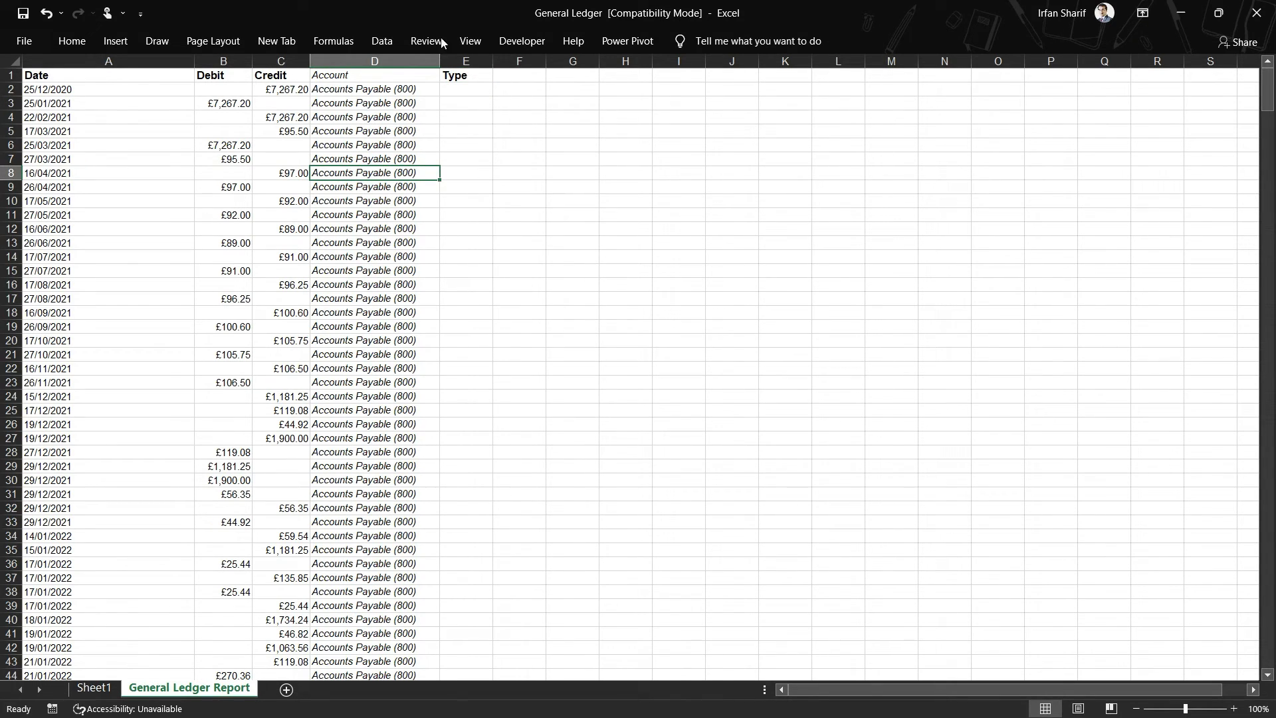
Step: Start a VLOOKUP formula in E2 with the account in D2 as the lookup value
{"action": "left_click", "coordinate": [456, 94]}
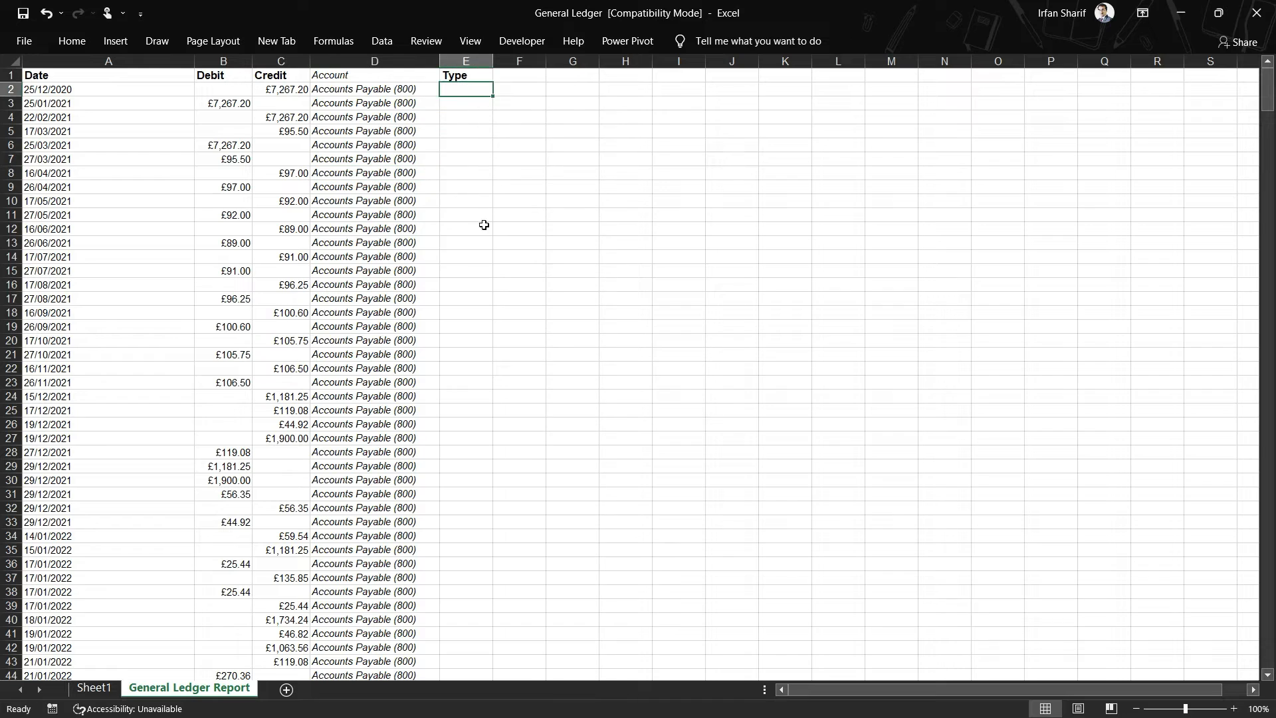
{"action": "type", "text": "=vloo"}
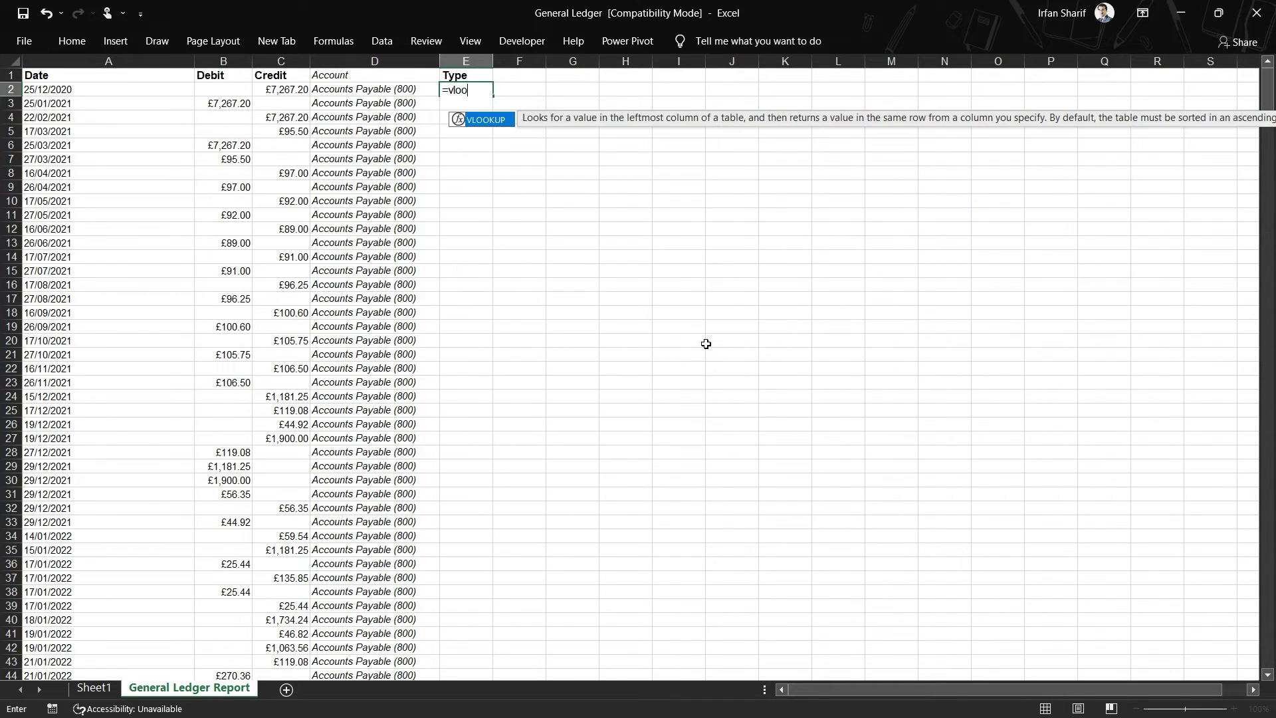
{"action": "key", "text": "Tab"}
{"action": "key", "text": "Left"}
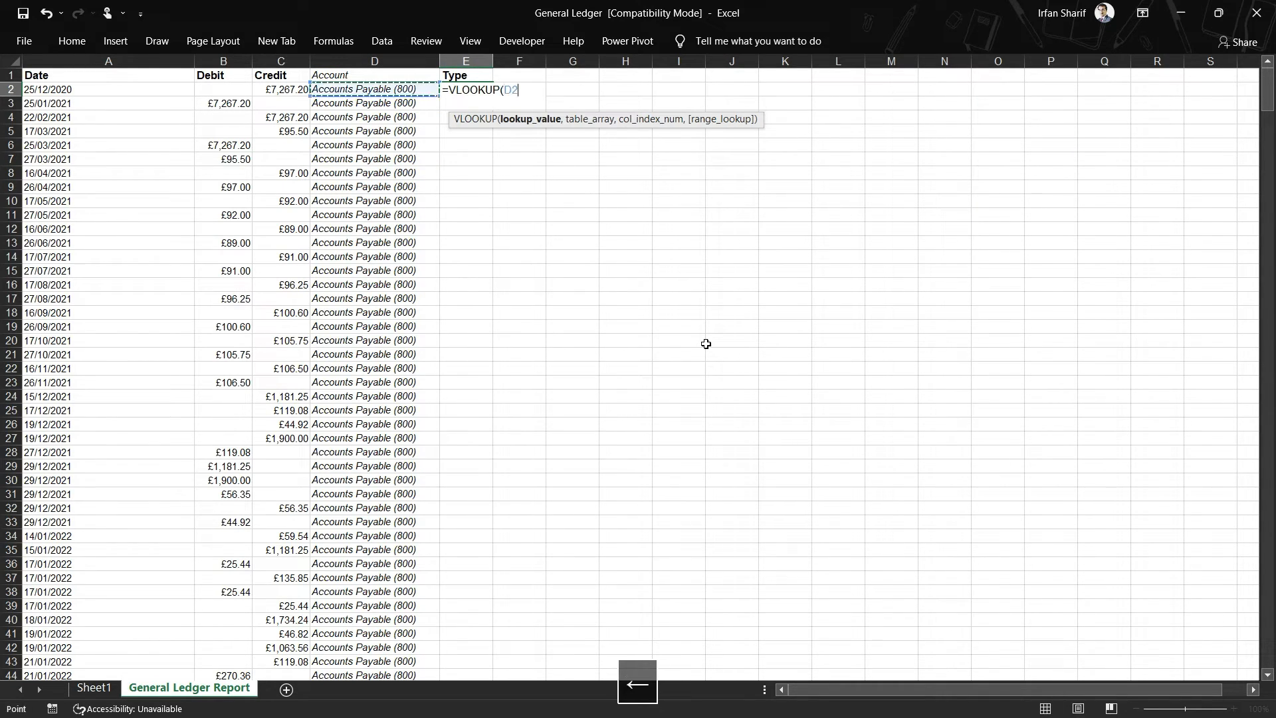
{"action": "type", "text": ","}
Step: Complete the VLOOKUP with Sheet1 range A5:H33 as the table, column index 8 and an exact match
{"action": "left_click", "coordinate": [93, 688]}
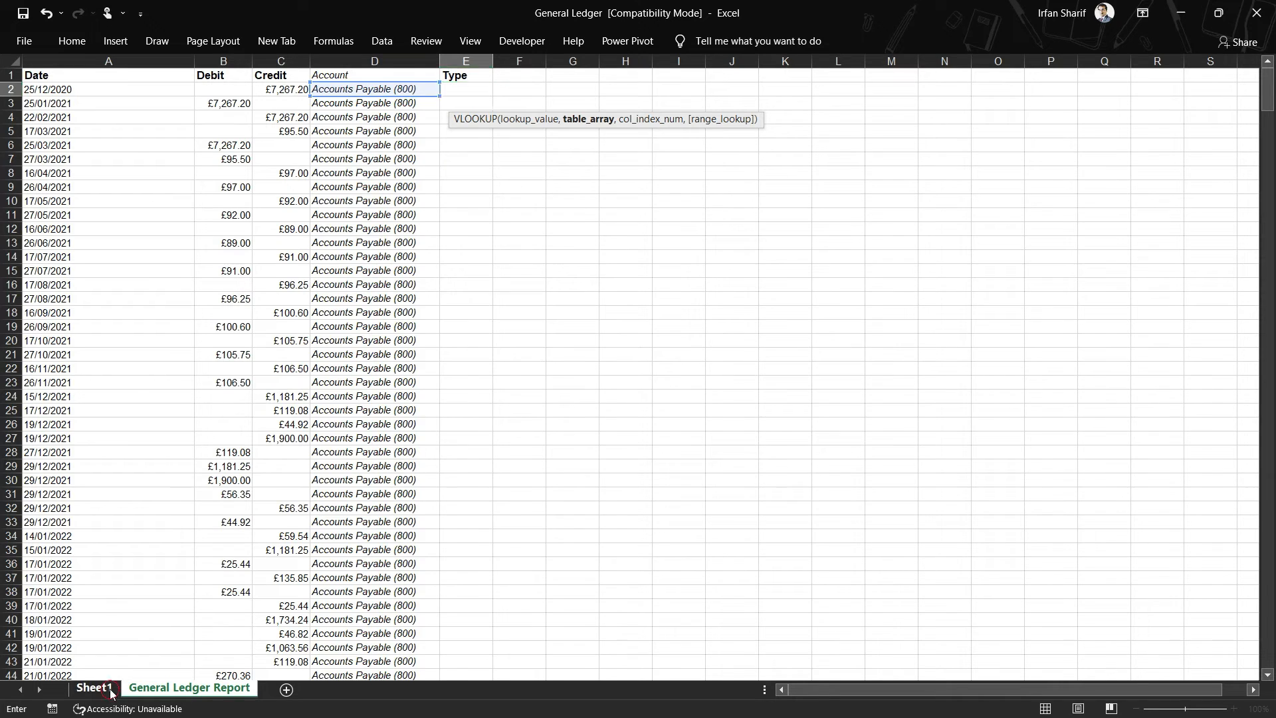
{"action": "left_click", "coordinate": [163, 129]}
{"action": "key", "text": "shift+Right"}
{"action": "key", "text": "shift+Right"}
{"action": "key", "text": "shift+Right"}
{"action": "key", "text": "shift+Right"}
{"action": "key", "text": "shift+Right"}
{"action": "key", "text": "shift+Right"}
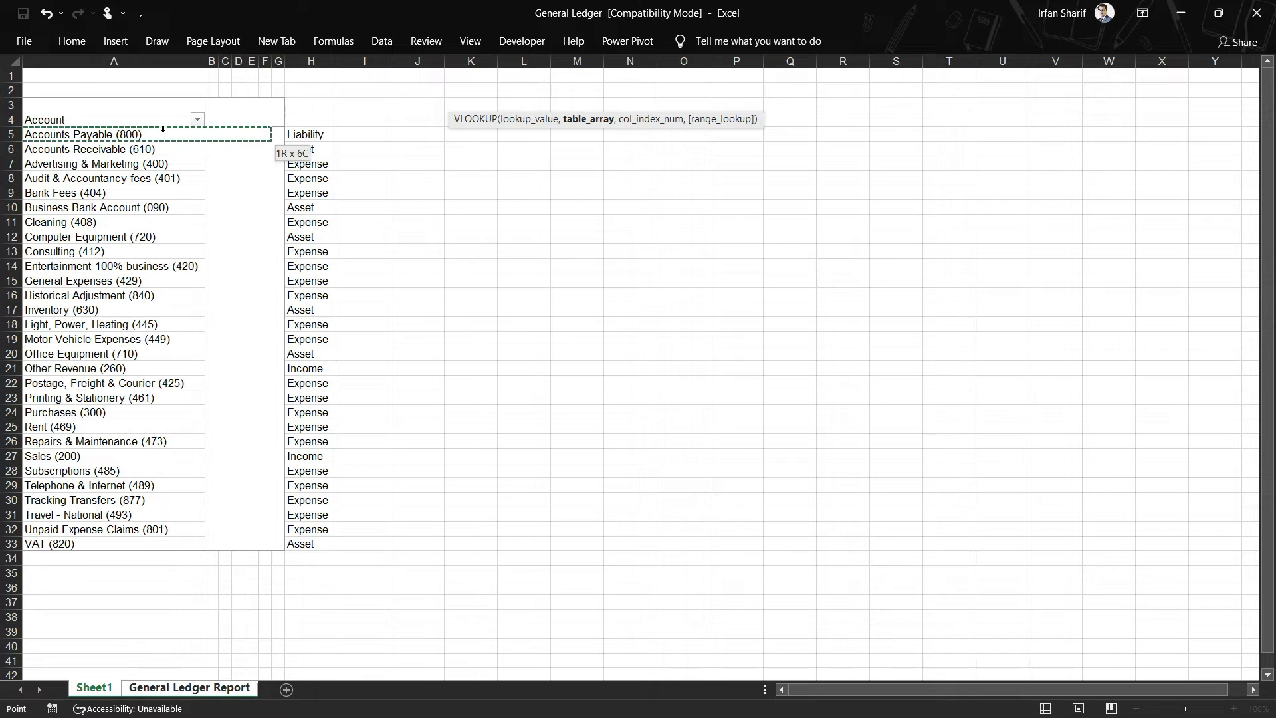
{"action": "key", "text": "shift+Right"}
{"action": "key", "text": "ctrl+shift+Down"}
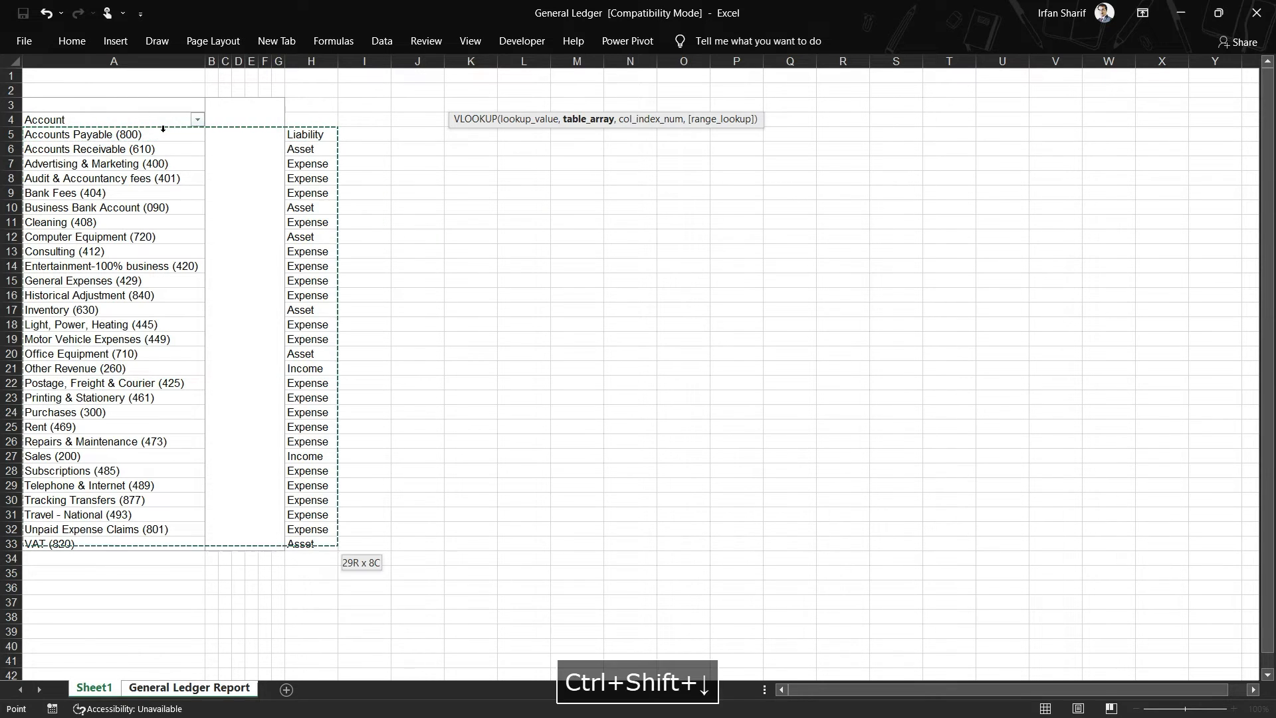
{"action": "type", "text": ","}
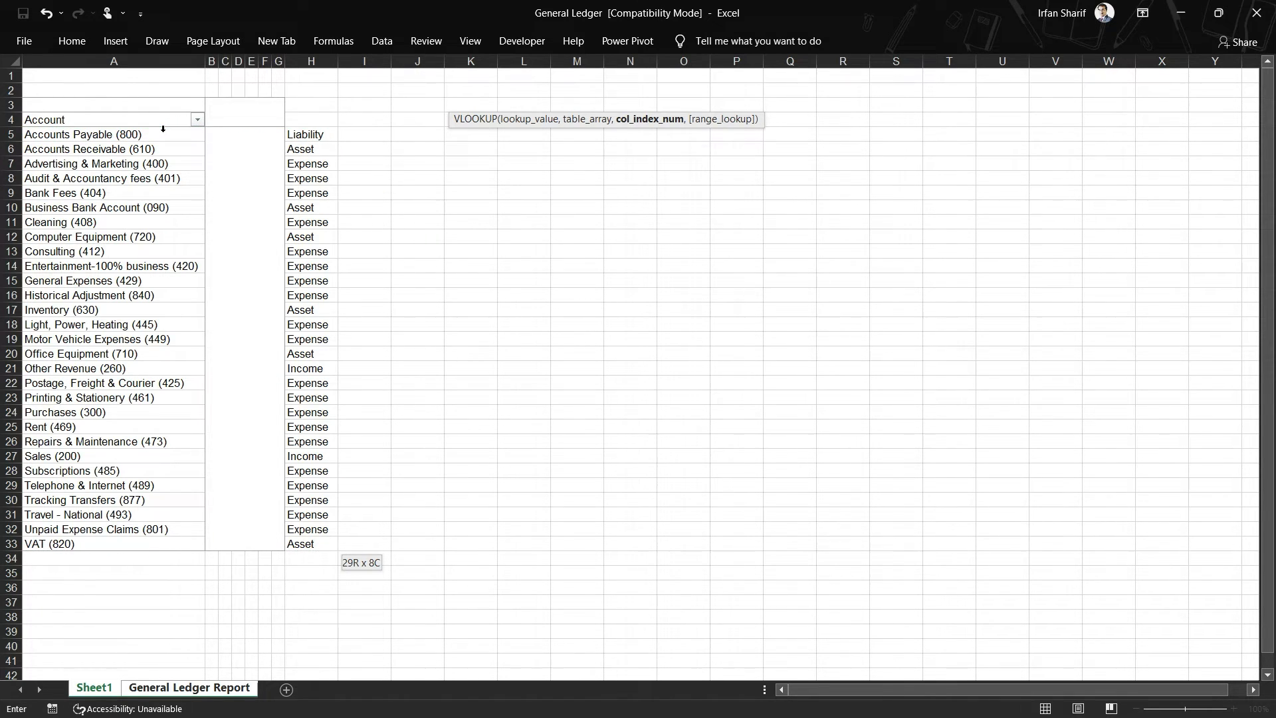
{"action": "type", "text": "8,"}
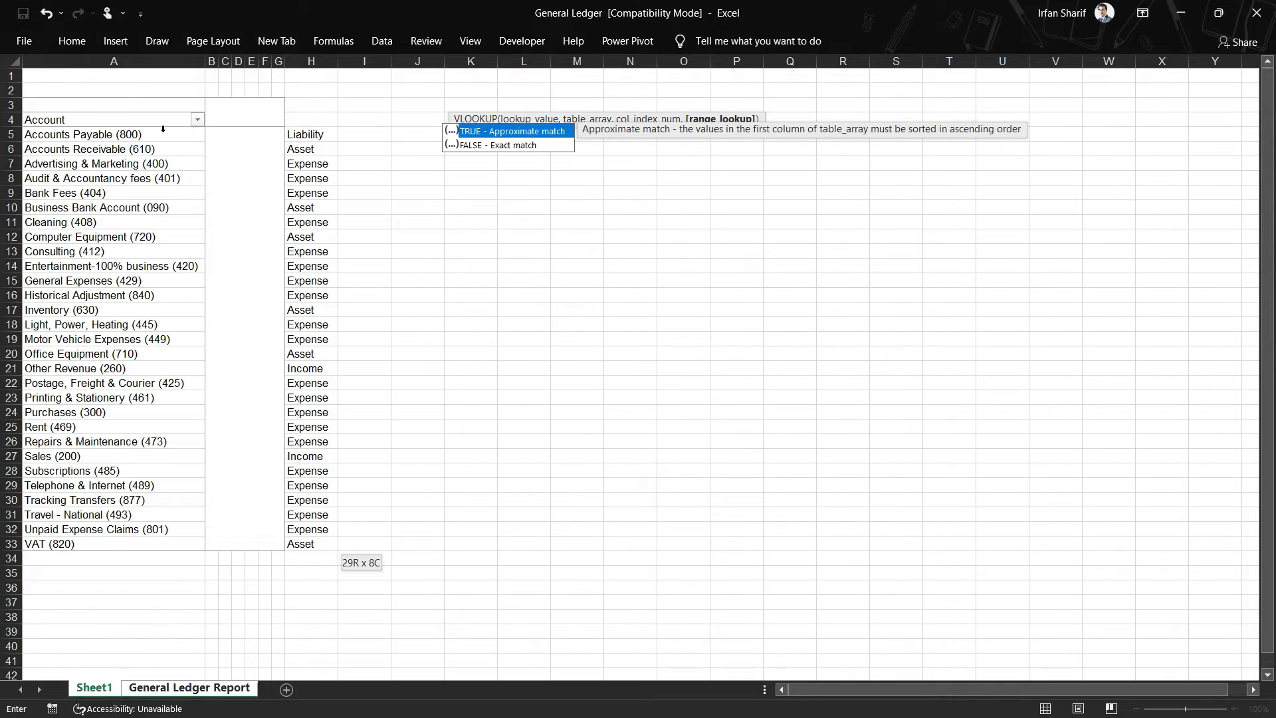
{"action": "type", "text": "0"}
{"action": "key", "text": "Return"}
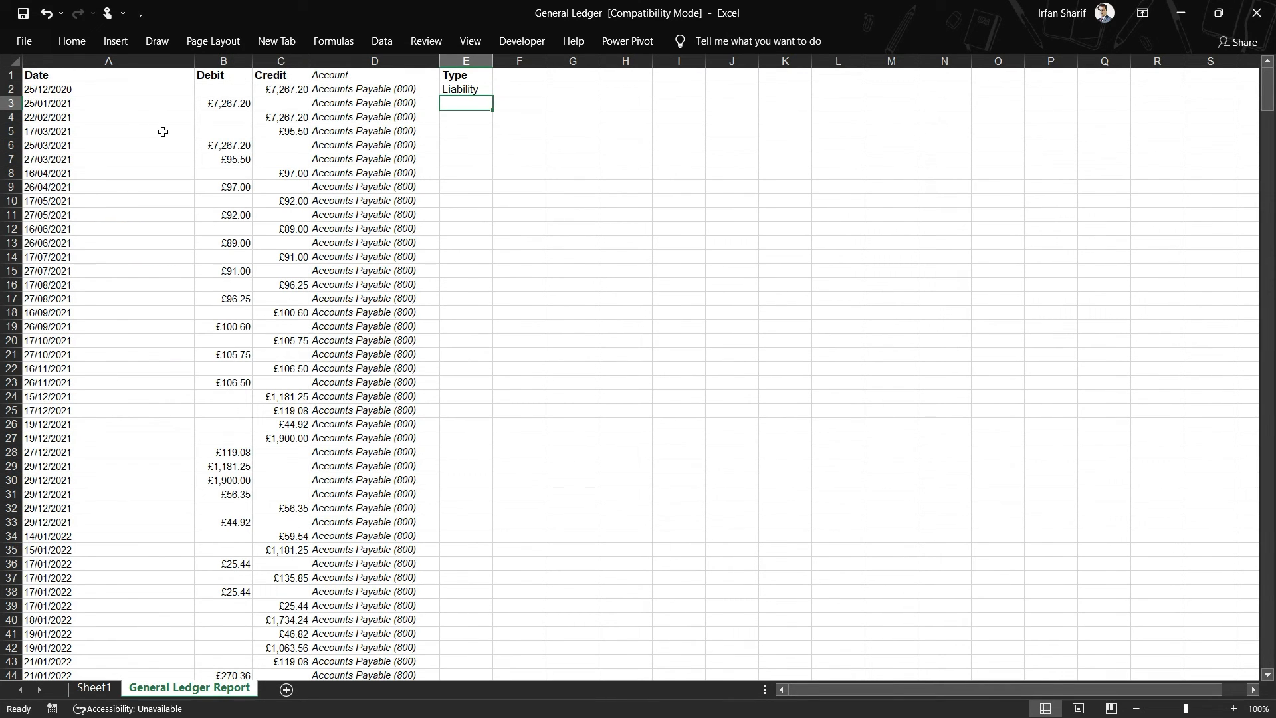
Step: Make the A5:H33 table range absolute in E2's VLOOKUP and fill the formula down the Type column
{"action": "key", "text": "Up"}
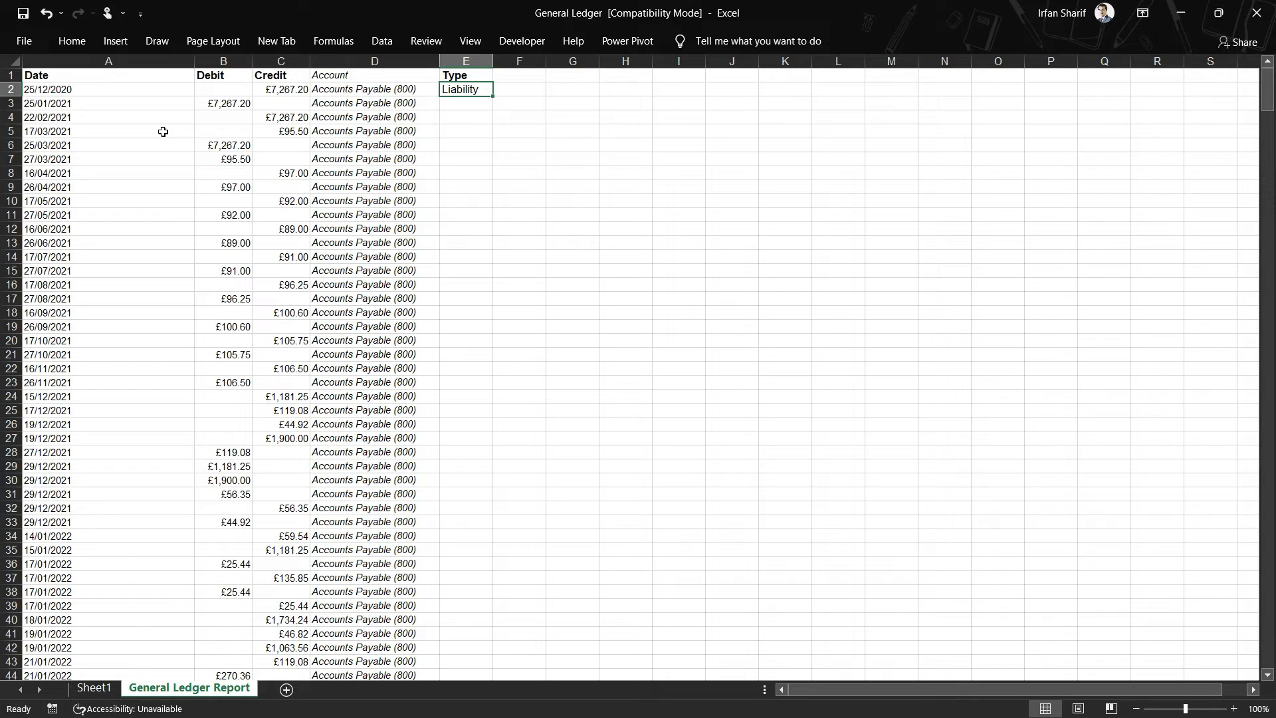
{"action": "key", "text": "F2"}
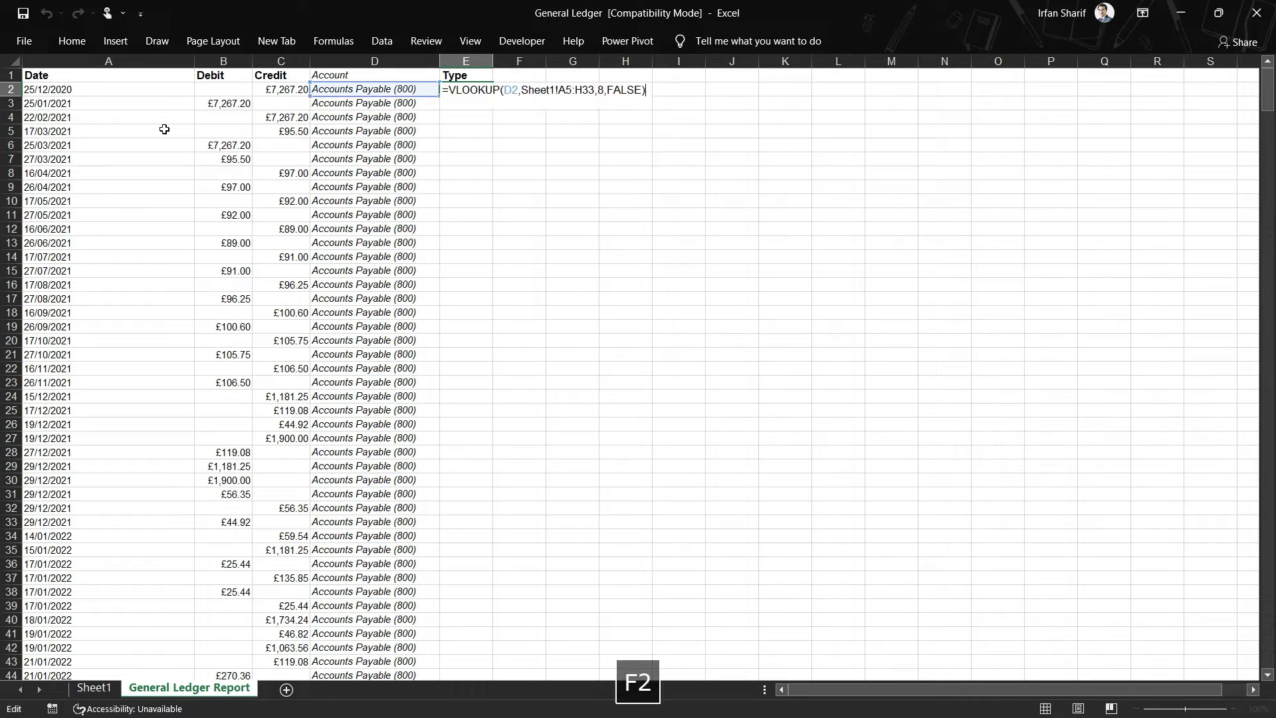
{"action": "left_click", "coordinate": [564, 93]}
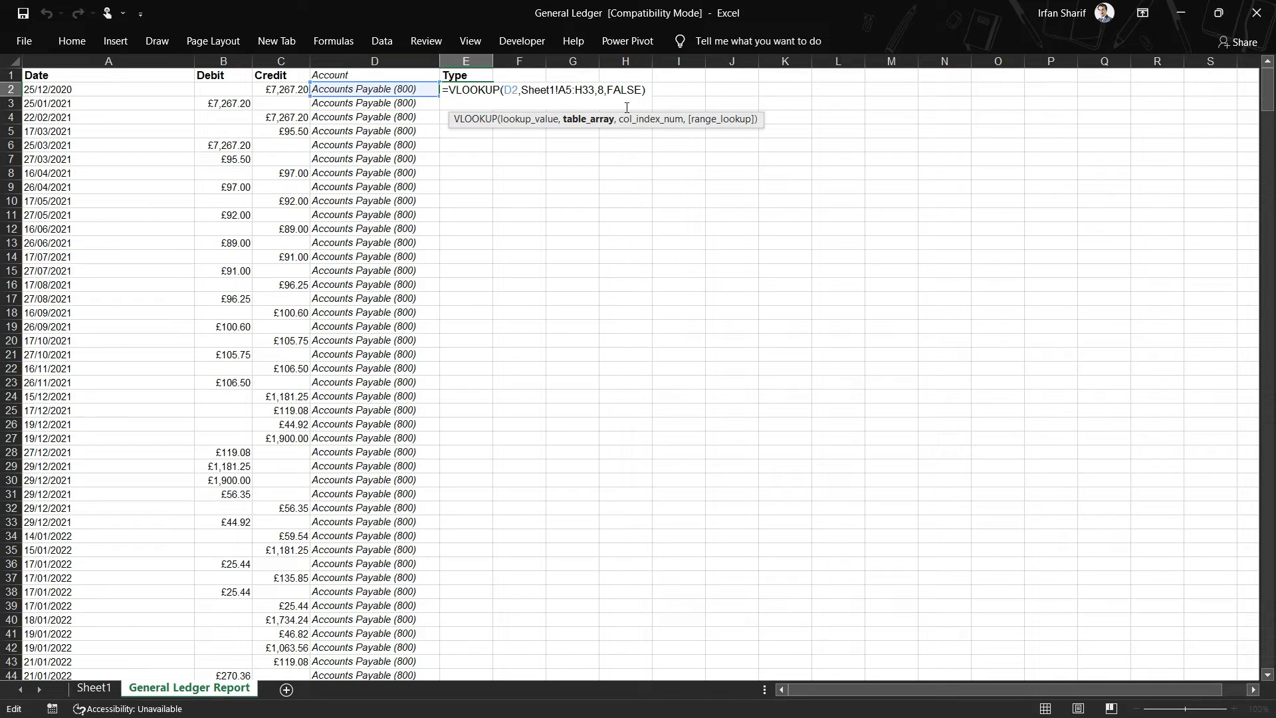
{"action": "key", "text": "F4"}
{"action": "left_click", "coordinate": [594, 92]}
{"action": "key", "text": "F4"}
{"action": "key", "text": "Return"}
{"action": "key", "text": "Up"}
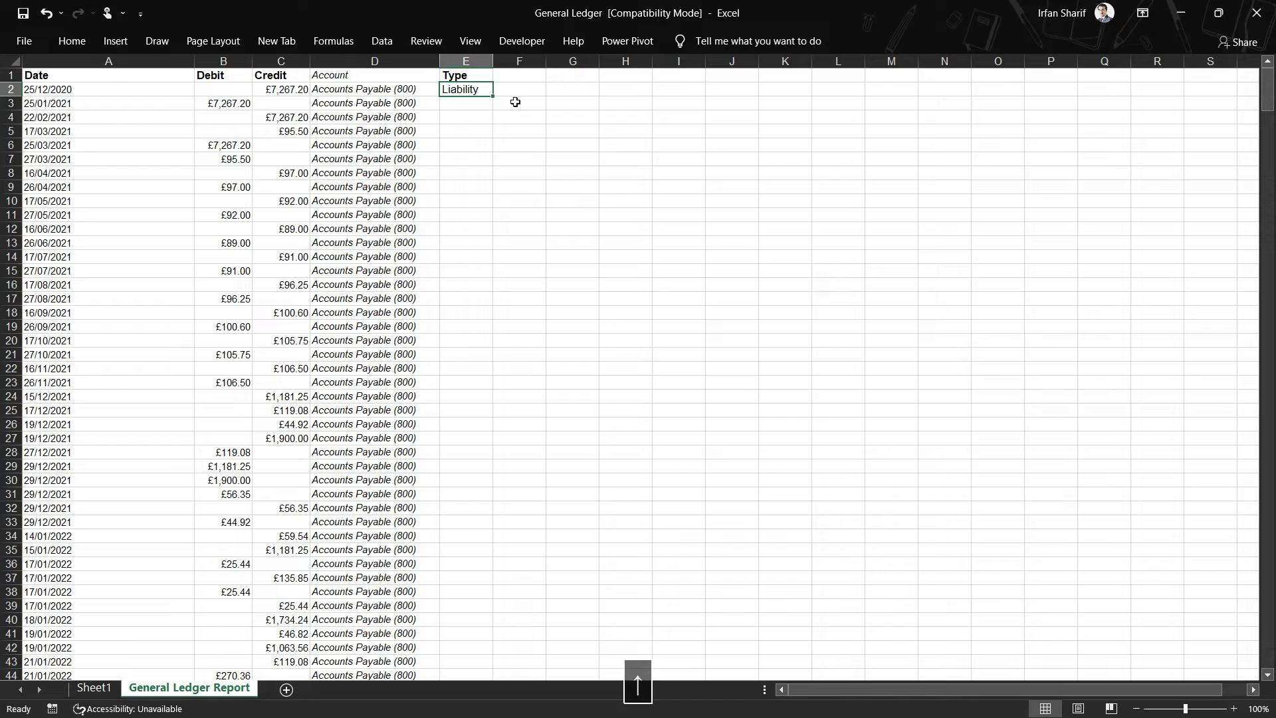
{"action": "double_click", "coordinate": [493, 97]}
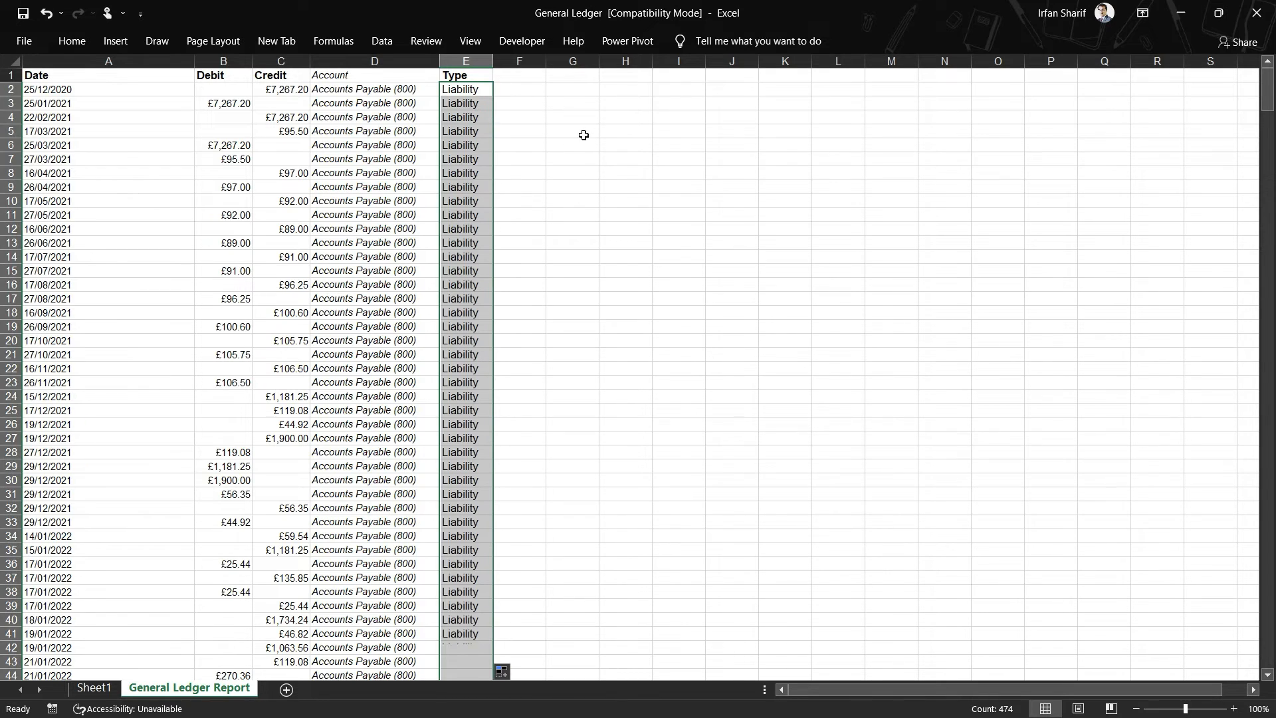
Step: Examine the account types filled down the ledger, along with the Debit and Credit columns
{"action": "left_click", "coordinate": [484, 200]}
{"action": "key", "text": "Page_Down"}
{"action": "key", "text": "Page_Down"}
{"action": "key", "text": "Page_Down"}
{"action": "key", "text": "Page_Down"}
{"action": "key", "text": "Page_Down"}
{"action": "key", "text": "Page_Down"}
{"action": "key", "text": "Page_Down"}
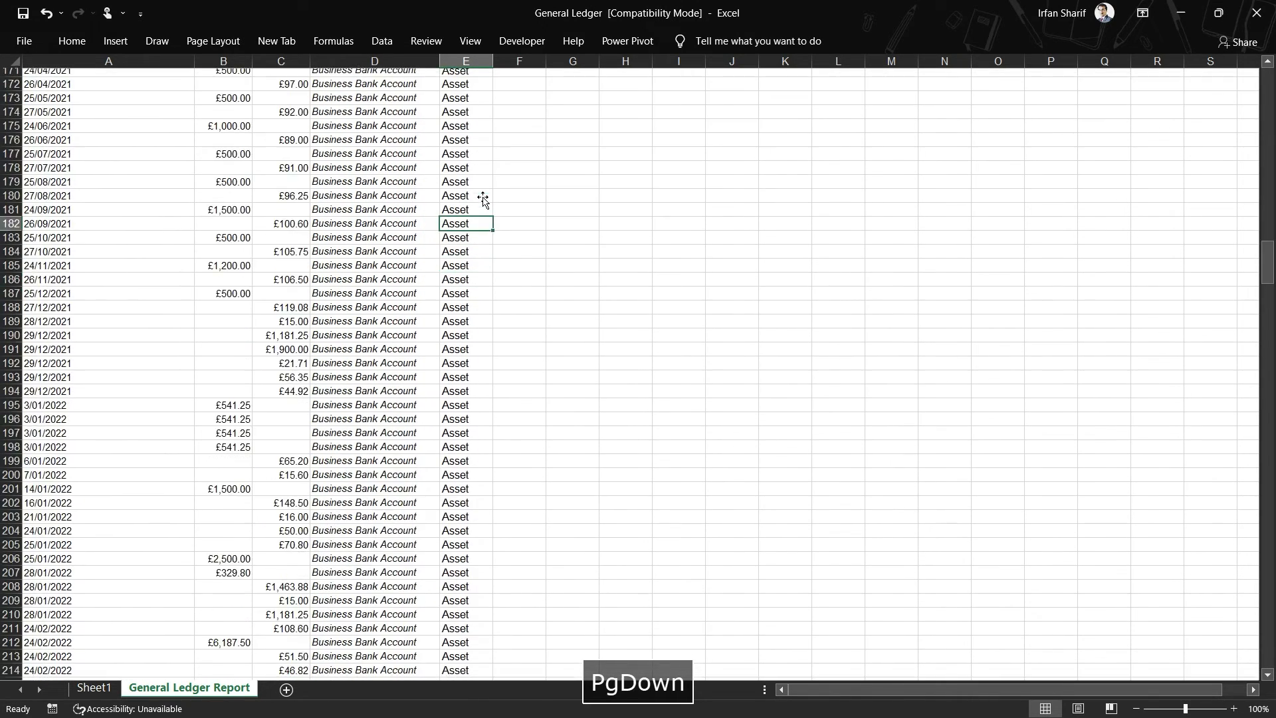
{"action": "key", "text": "Page_Down"}
{"action": "key", "text": "Page_Down"}
{"action": "key", "text": "Page_Down"}
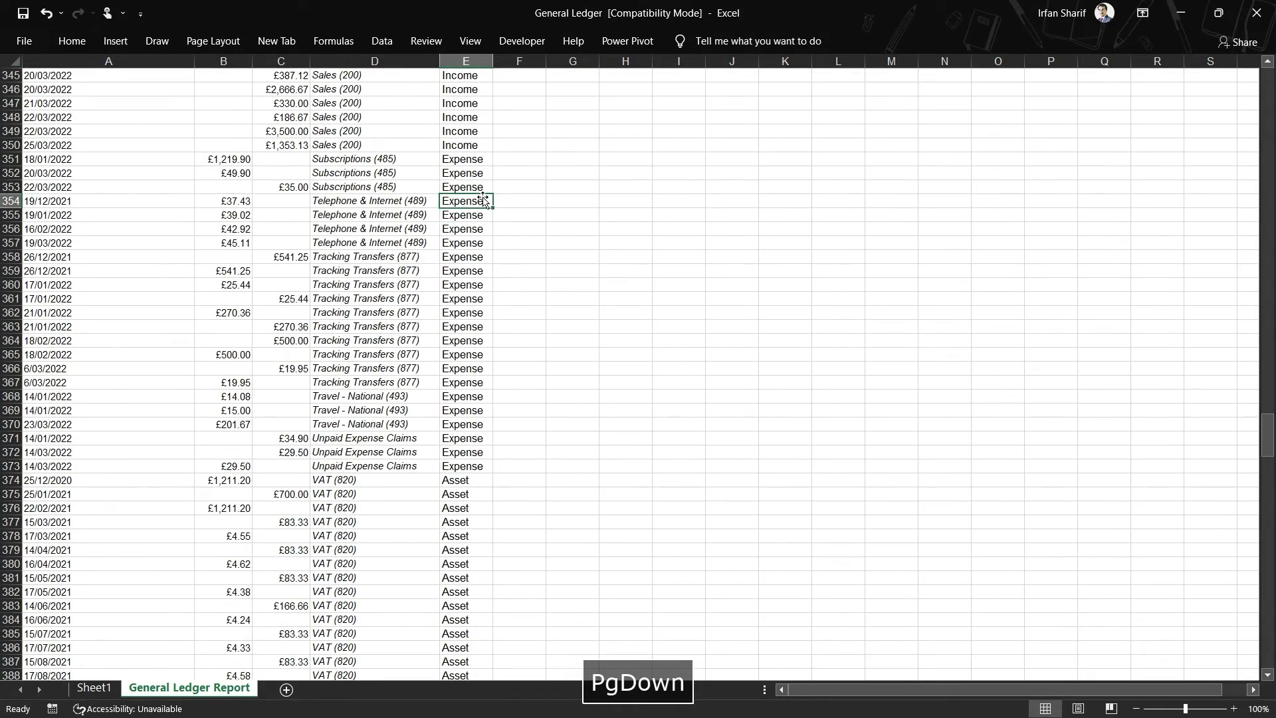
{"action": "key", "text": "ctrl+Up"}
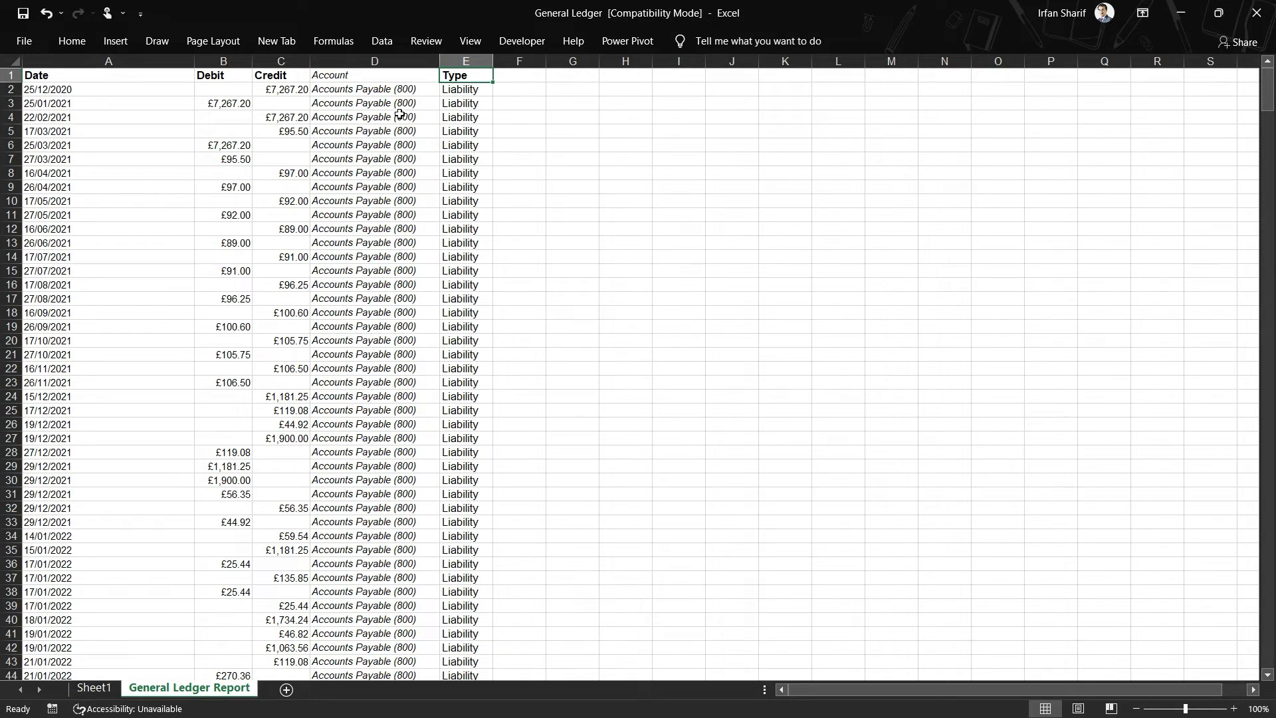
{"action": "left_click", "coordinate": [222, 87]}
{"action": "left_click", "coordinate": [280, 89]}
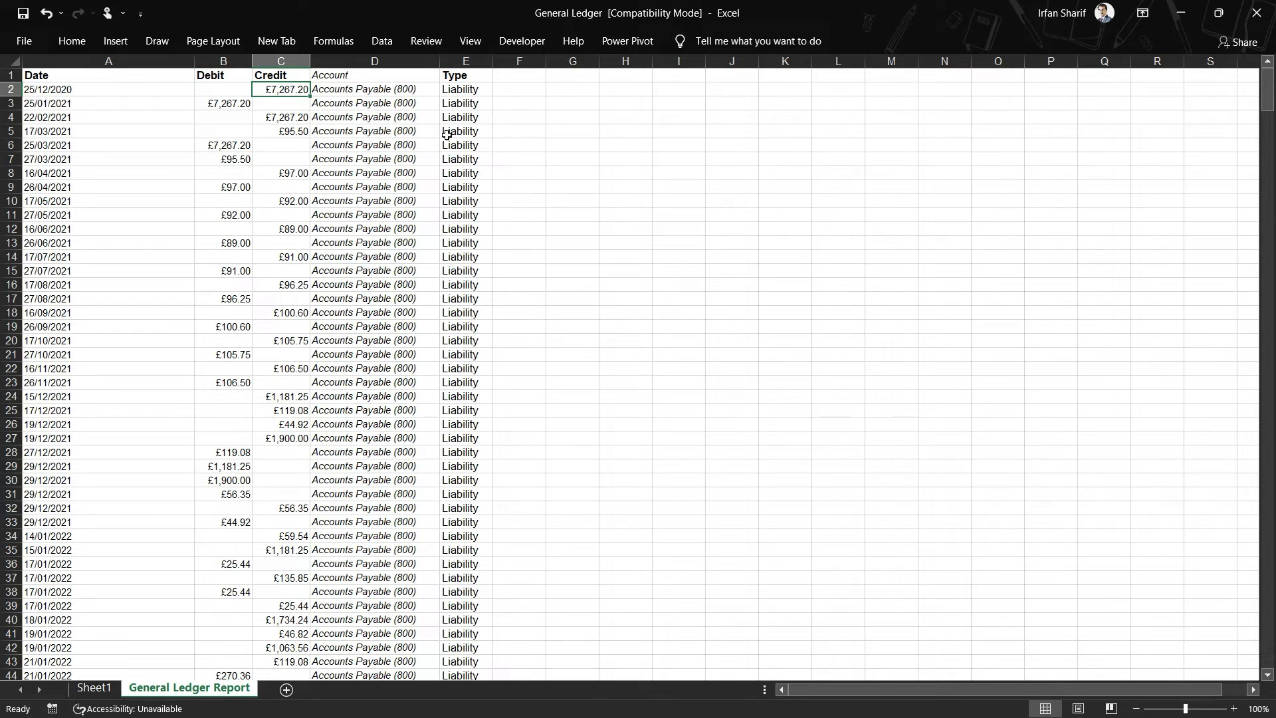
{"action": "left_click", "coordinate": [465, 76]}
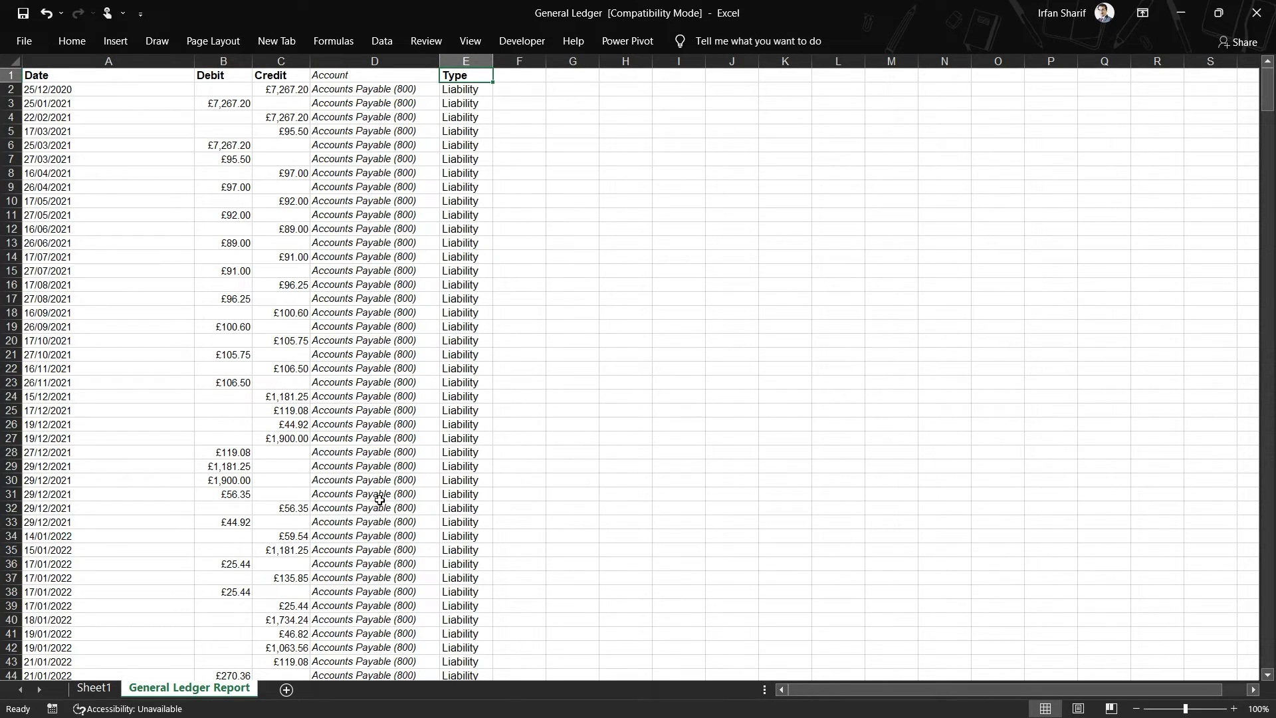
Step: On Sheet1, start a list of account types with Asset in K7 and Liability in K8
{"action": "left_click", "coordinate": [100, 689]}
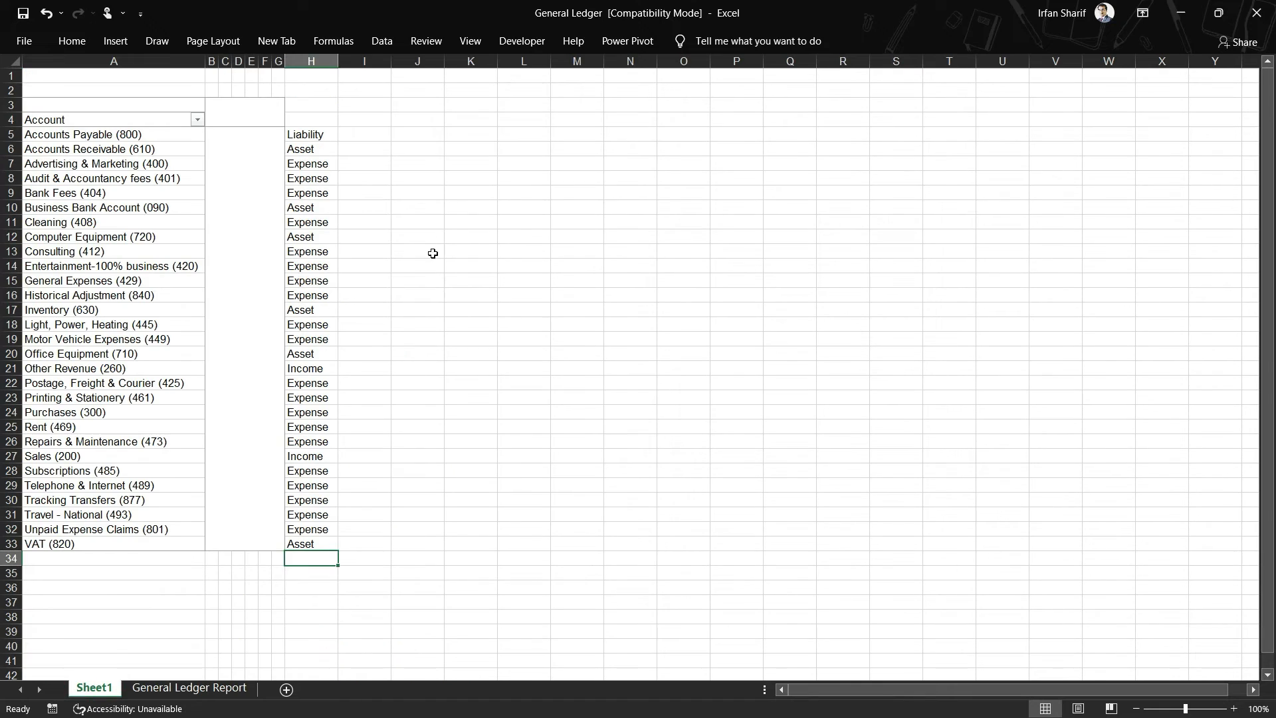
{"action": "left_click", "coordinate": [486, 162]}
{"action": "type", "text": "Asset"}
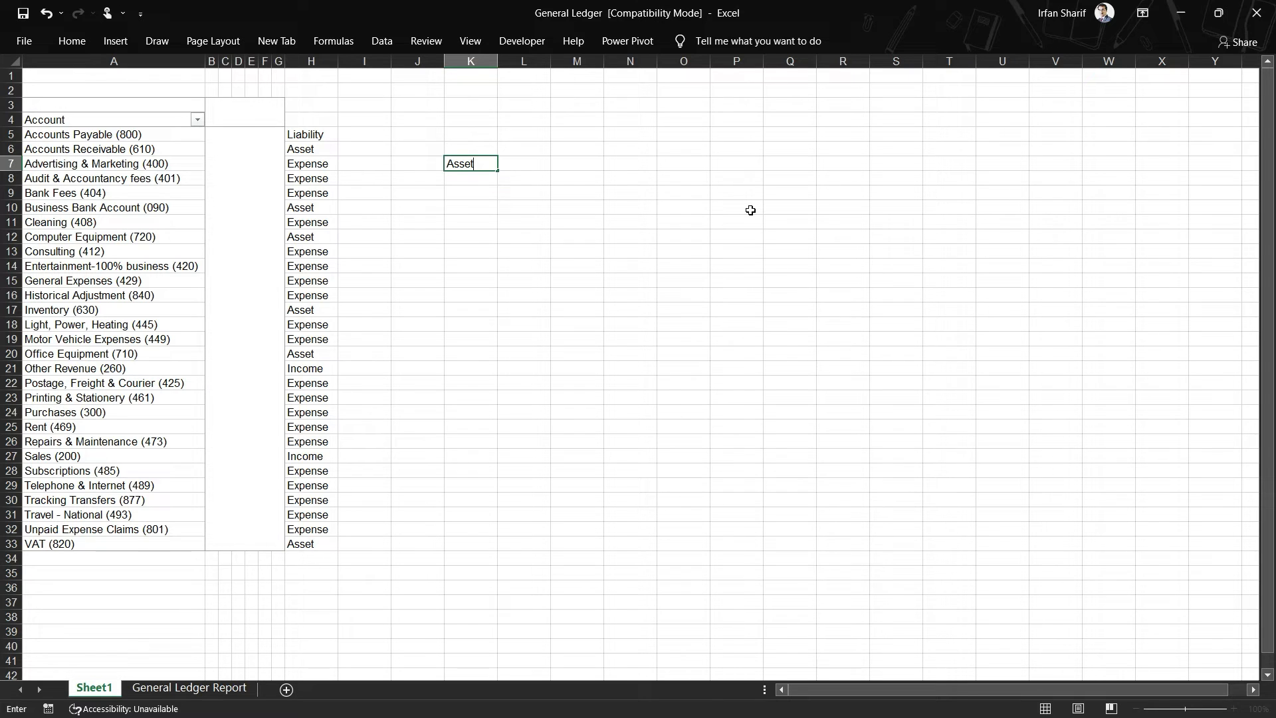
{"action": "key", "text": "Return"}
{"action": "type", "text": "L"}
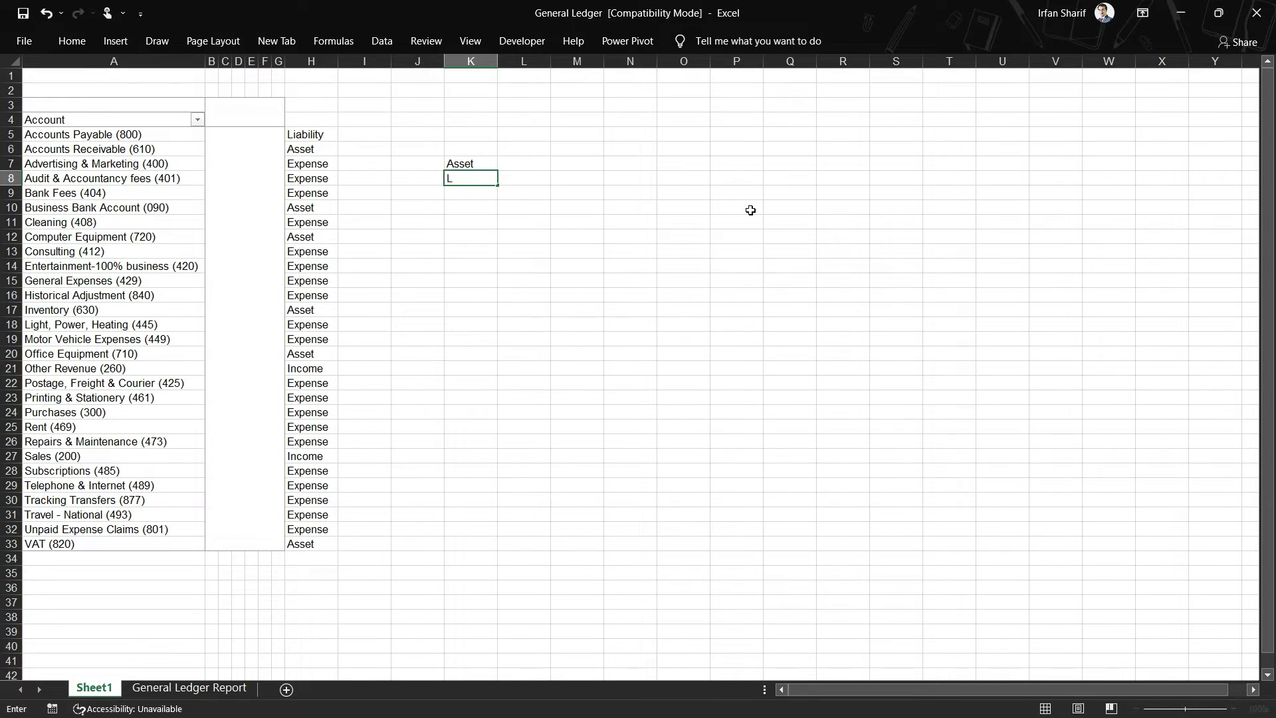
{"action": "type", "text": "iability"}
{"action": "key", "text": "Return"}
Step: Extend the account type list with Equity, Income and Expenses in K9 to K11
{"action": "type", "text": "Exp"}
{"action": "key", "text": "BackSpace"}
{"action": "key", "text": "BackSpace"}
{"action": "type", "text": "quity"}
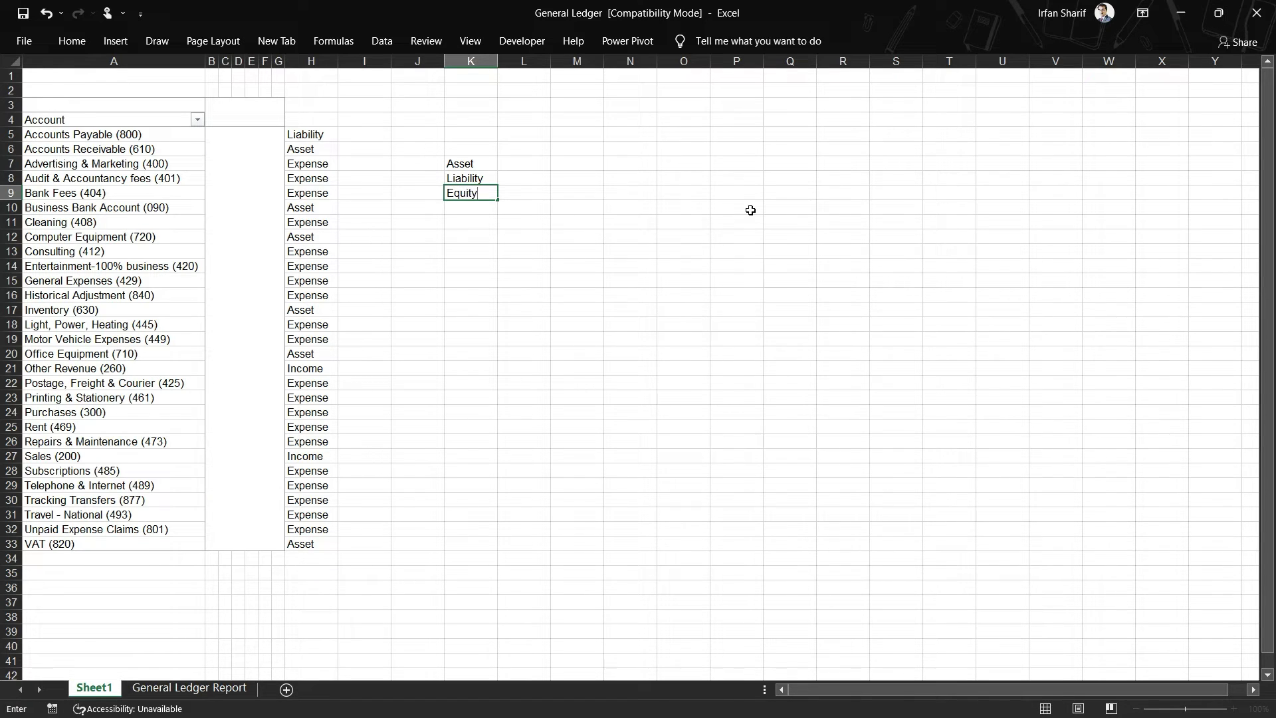
{"action": "key", "text": "Return"}
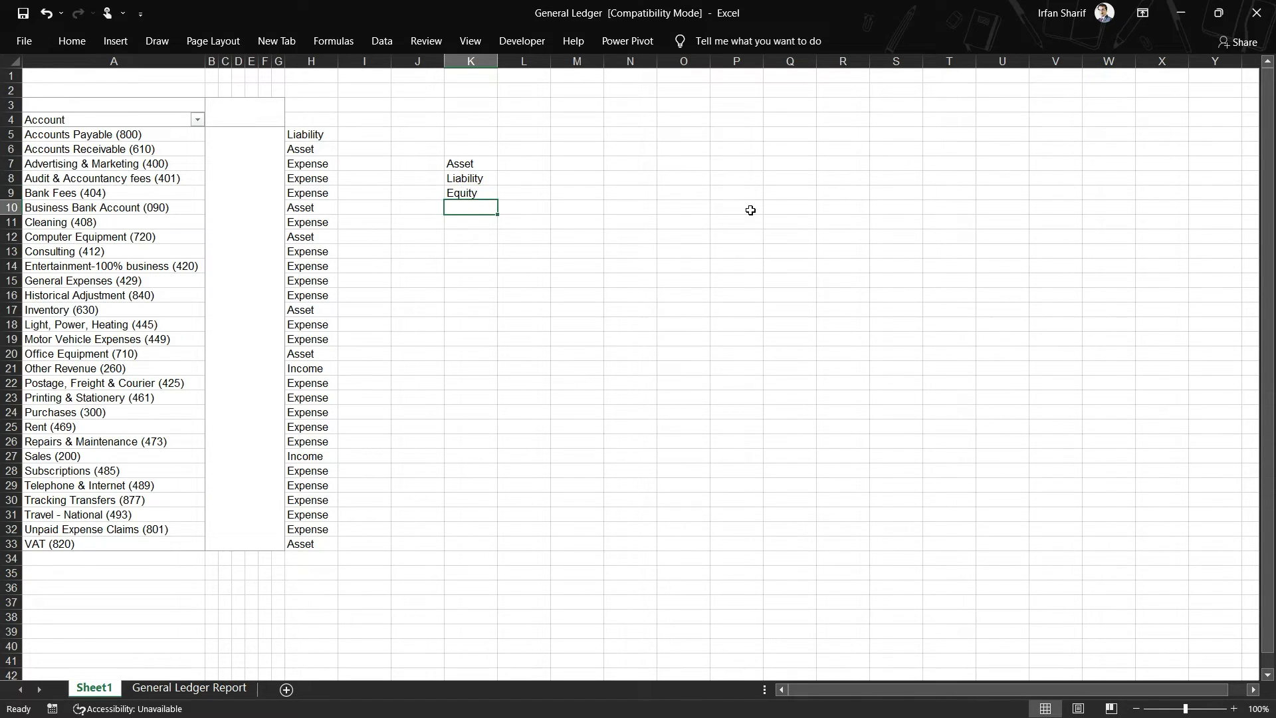
{"action": "type", "text": "Income"}
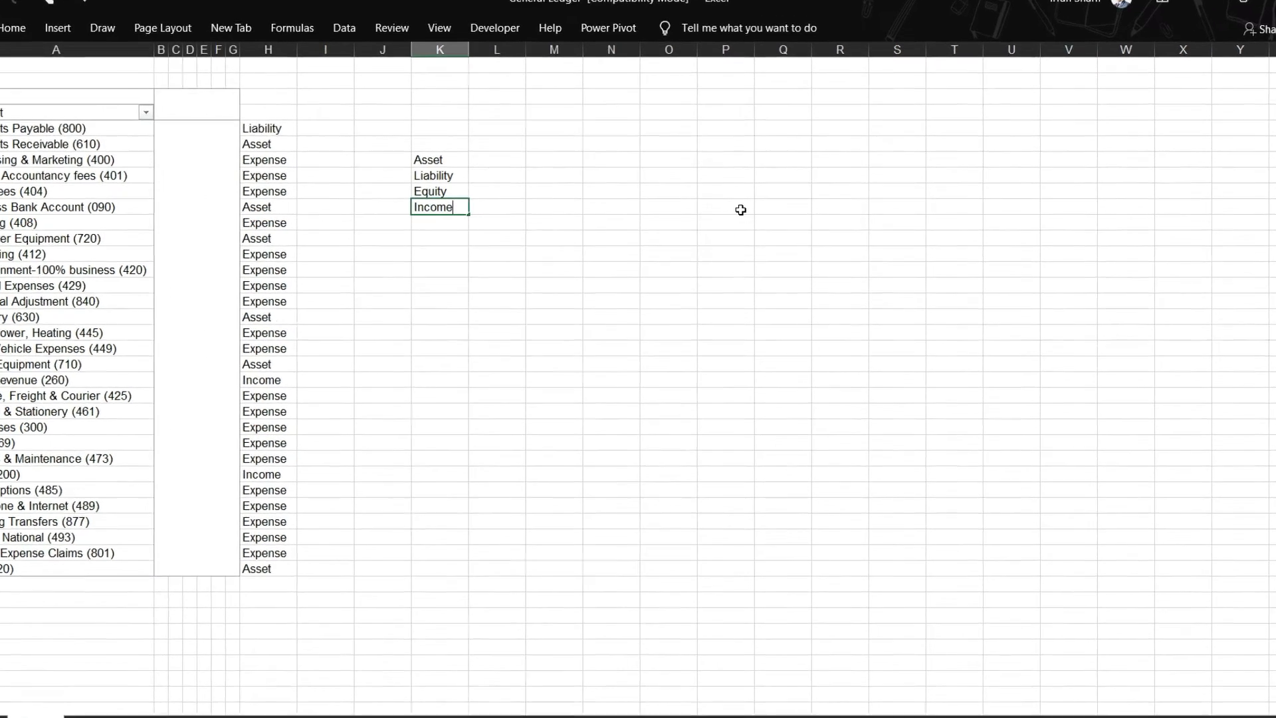
{"action": "key", "text": "Return"}
{"action": "type", "text": "Expenses"}
{"action": "key", "text": "Return"}
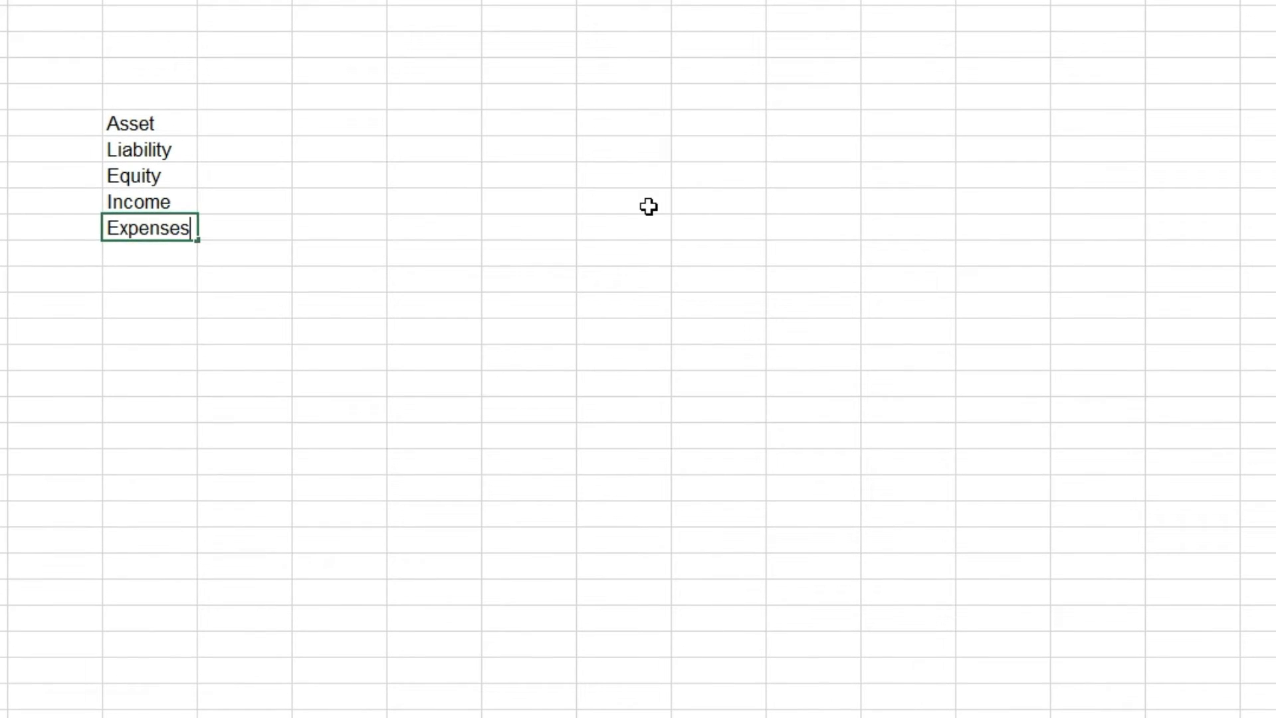
Step: Add the column headings Debit in L6 and Credits in M6 above the account type list
{"action": "key", "text": "Up"}
{"action": "key", "text": "Up"}
{"action": "key", "text": "Up"}
{"action": "key", "text": "Up"}
{"action": "key", "text": "Up"}
{"action": "key", "text": "Up"}
{"action": "key", "text": "Right"}
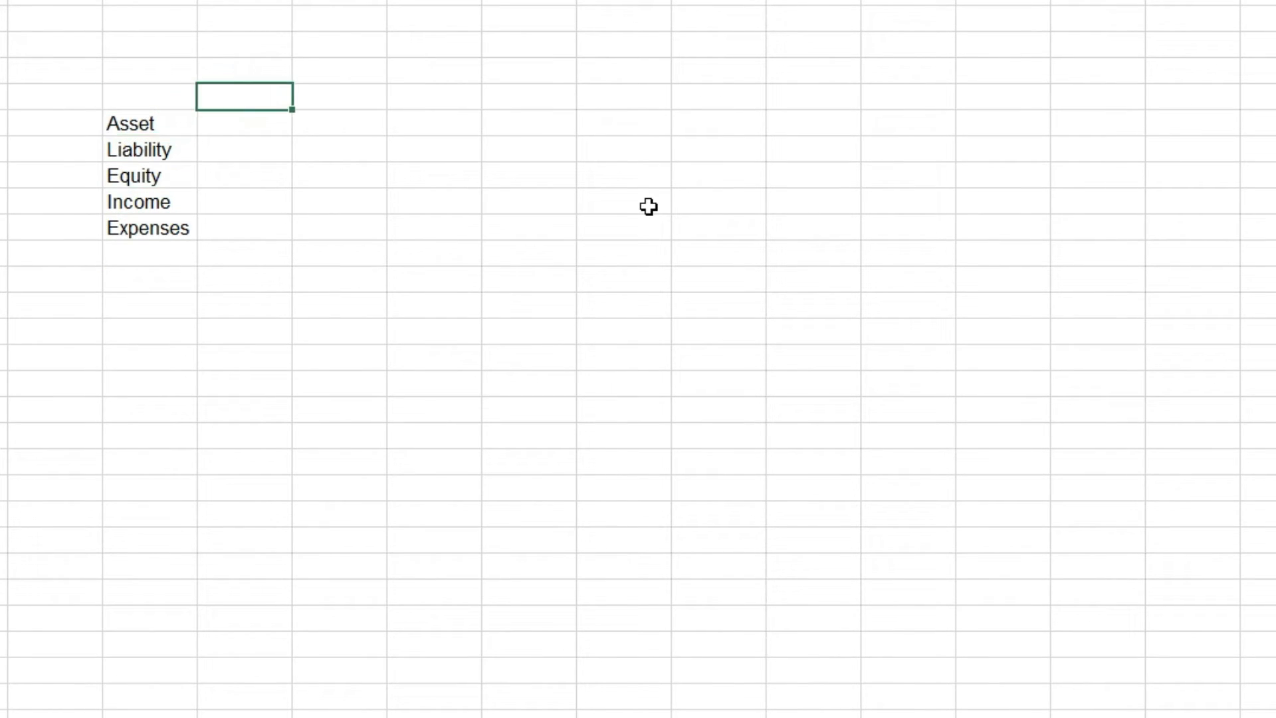
{"action": "type", "text": "Debit"}
{"action": "key", "text": "Tab"}
{"action": "type", "text": "Credits"}
{"action": "key", "text": "Return"}
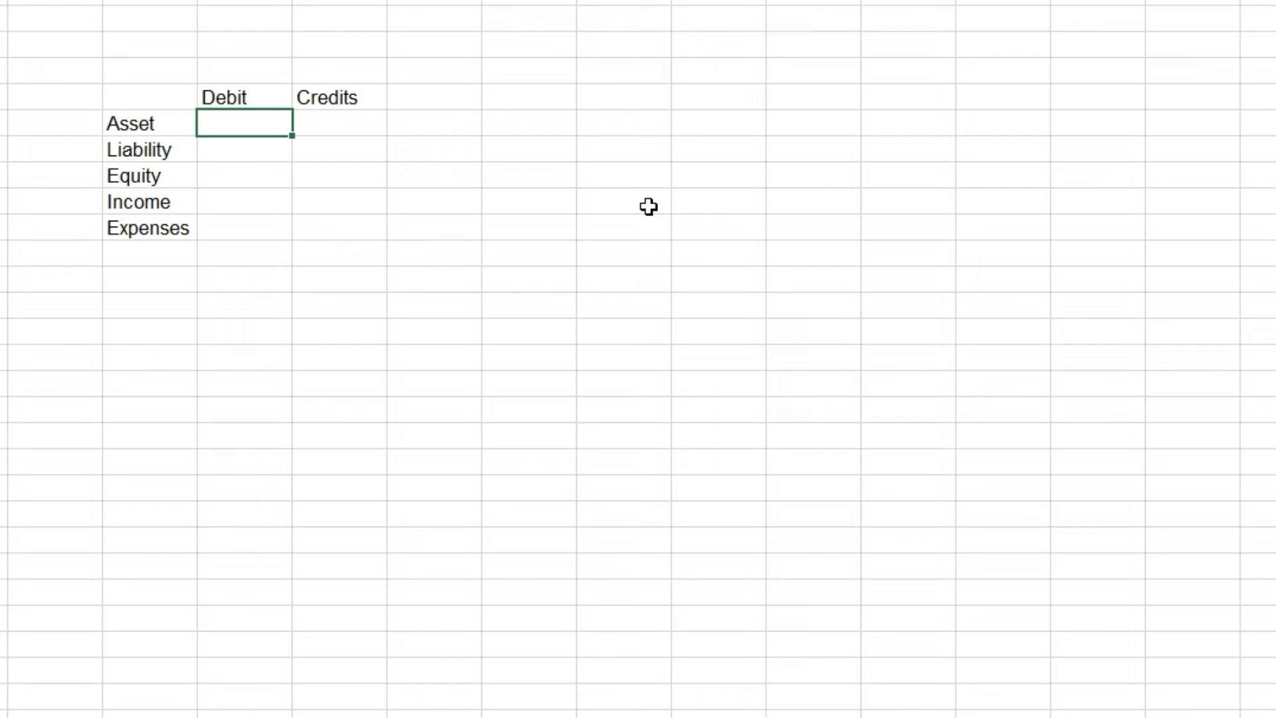
Step: Enter a plus sign under Debit for Asset and under Credits for Liability and Equity
{"action": "type", "text": "+"}
{"action": "key", "text": "Return"}
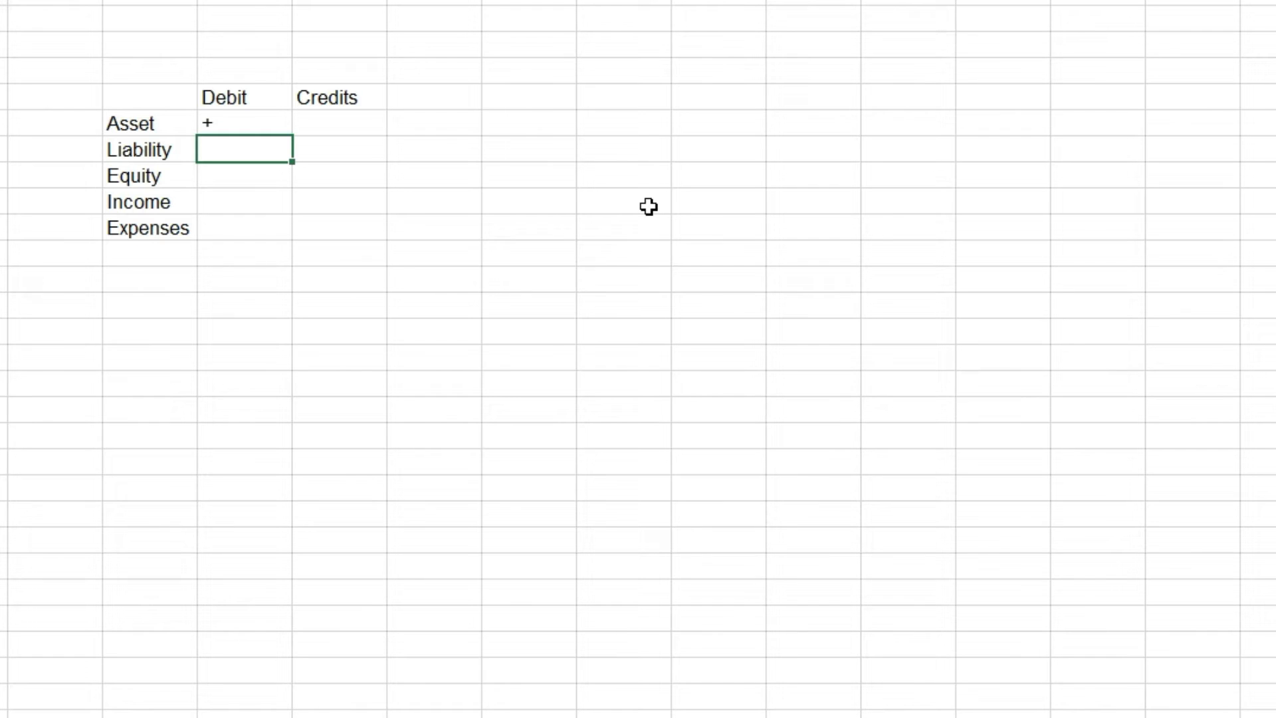
{"action": "key", "text": "Up"}
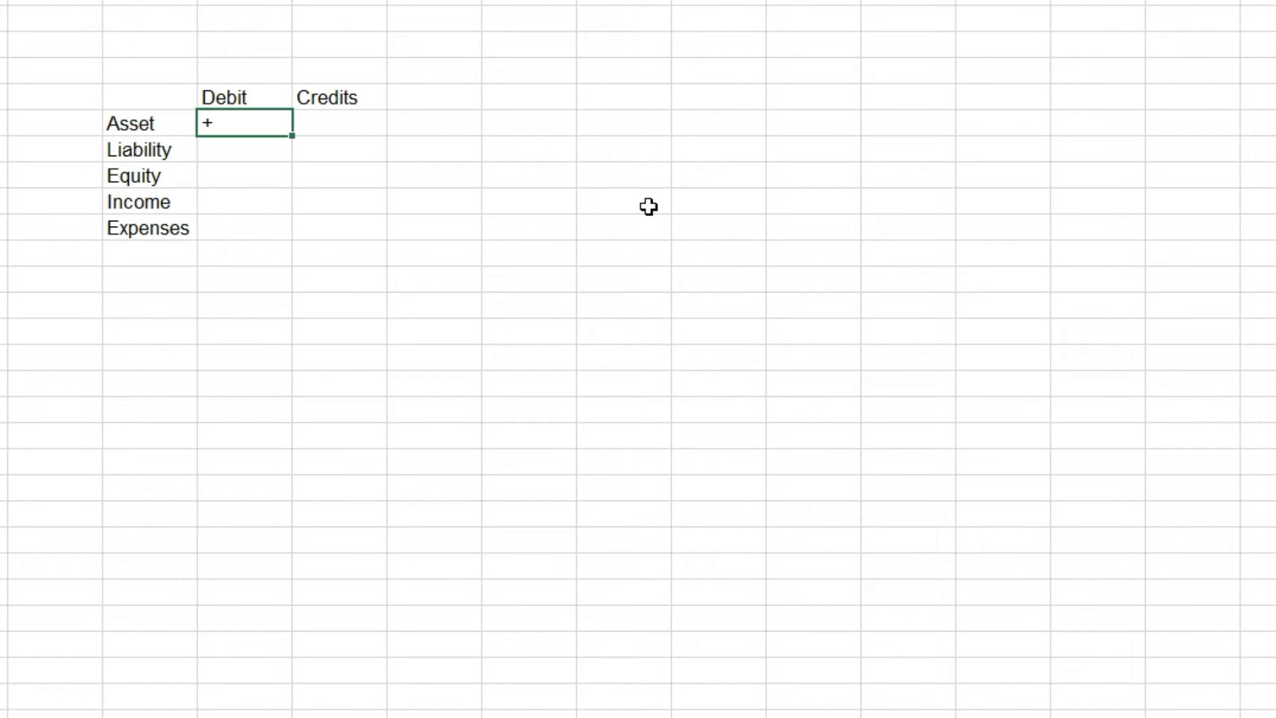
{"action": "key", "text": "Down"}
{"action": "key", "text": "Right"}
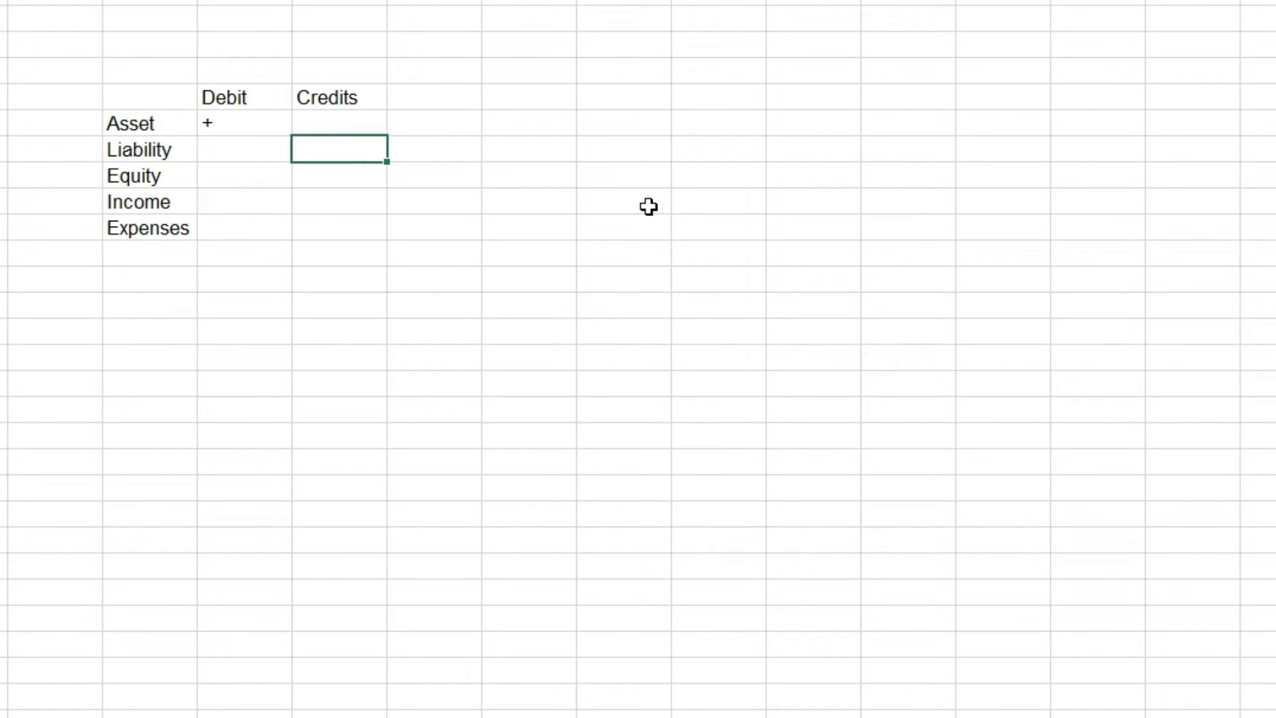
{"action": "type", "text": "+"}
{"action": "key", "text": "Return"}
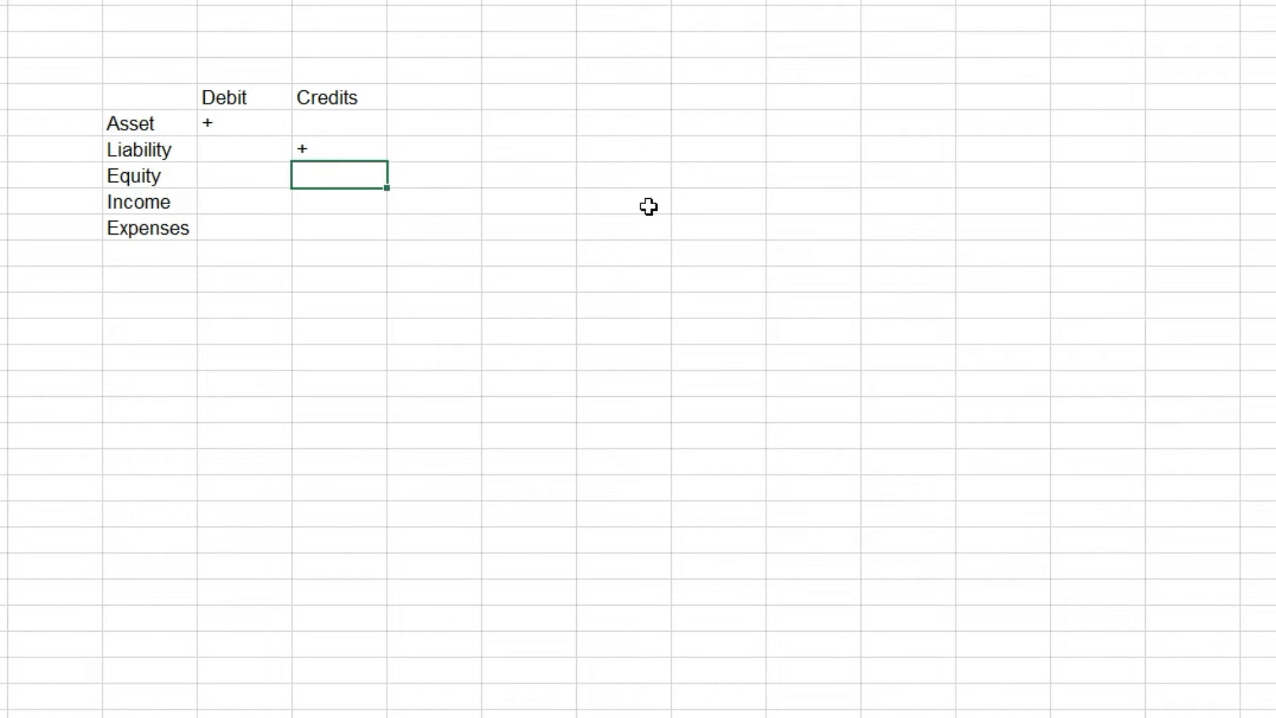
{"action": "type", "text": "+"}
{"action": "key", "text": "Return"}
{"action": "key", "text": "Up"}
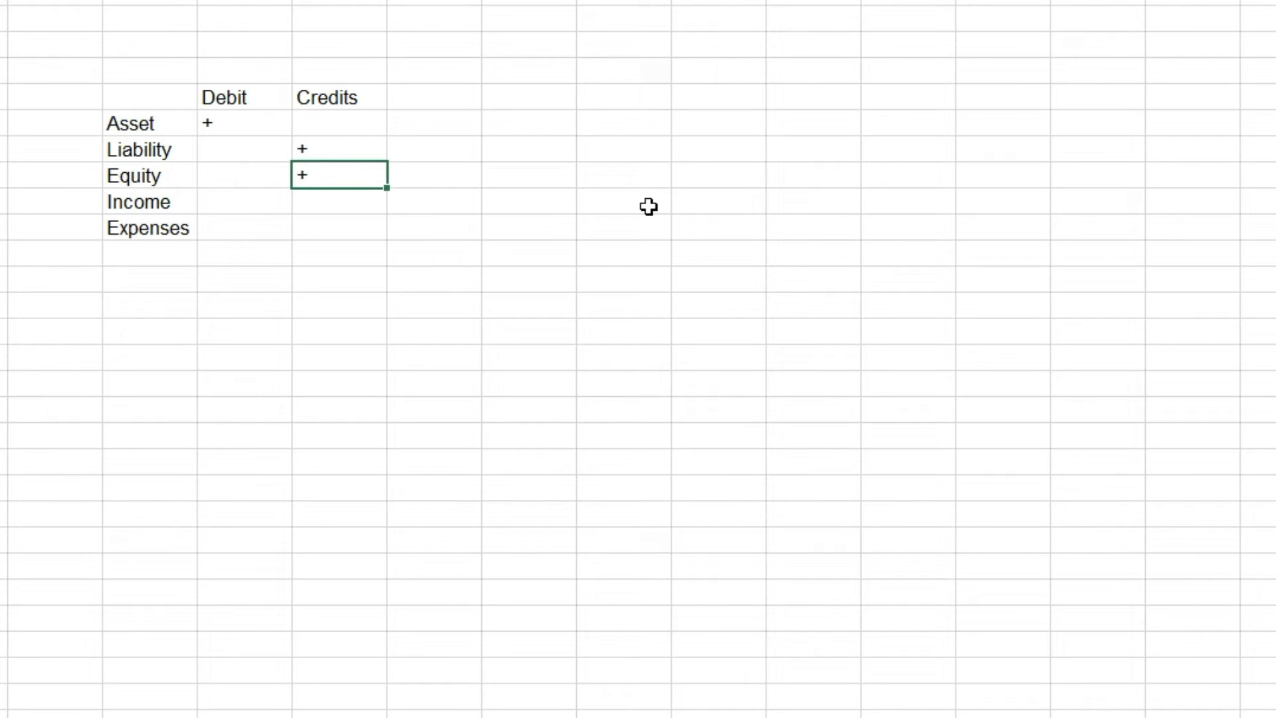
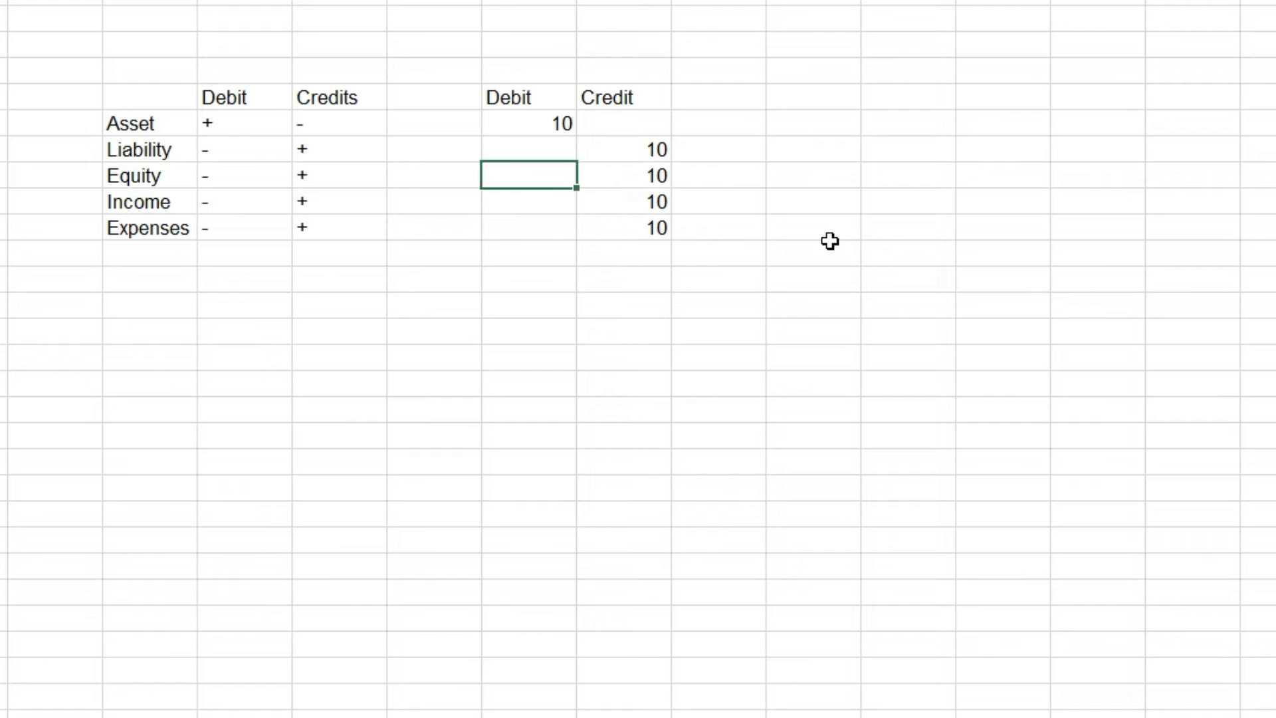
Step: Start an IF formula in Q7 that tests whether the account type in K7 equals "Assets"
{"action": "key", "text": "Right"}
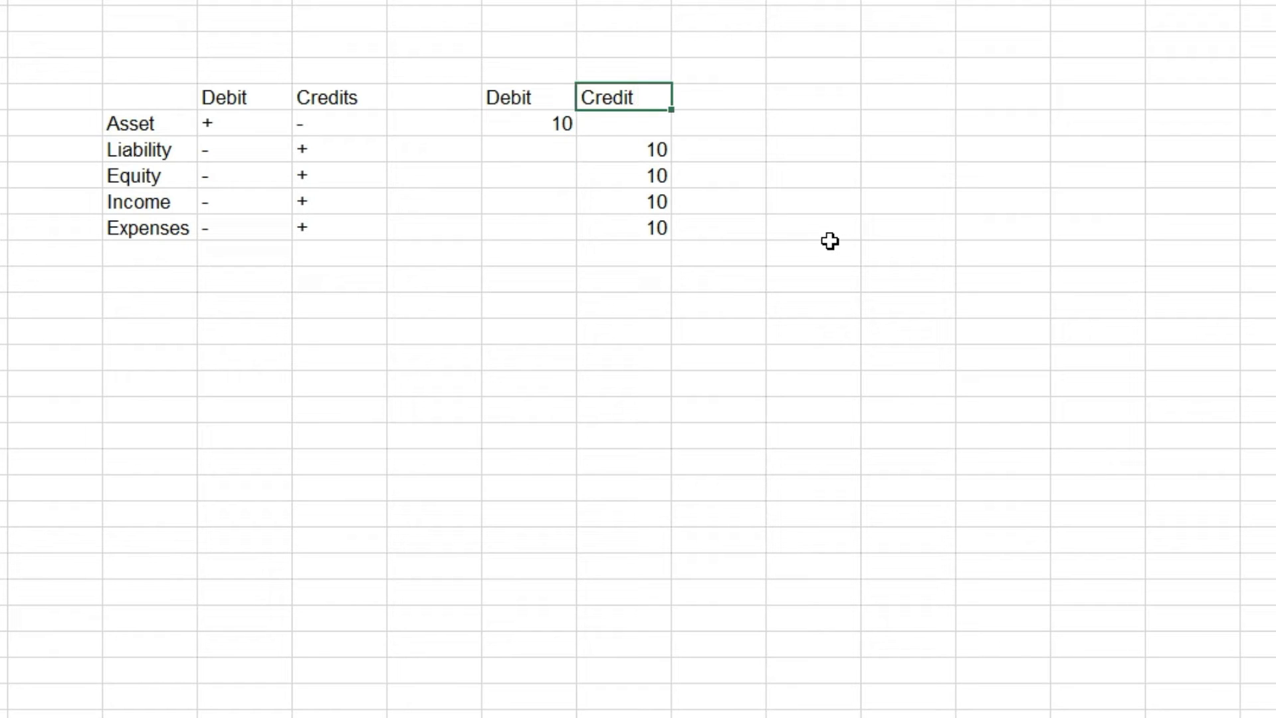
{"action": "key", "text": "Down"}
{"action": "key", "text": "Right"}
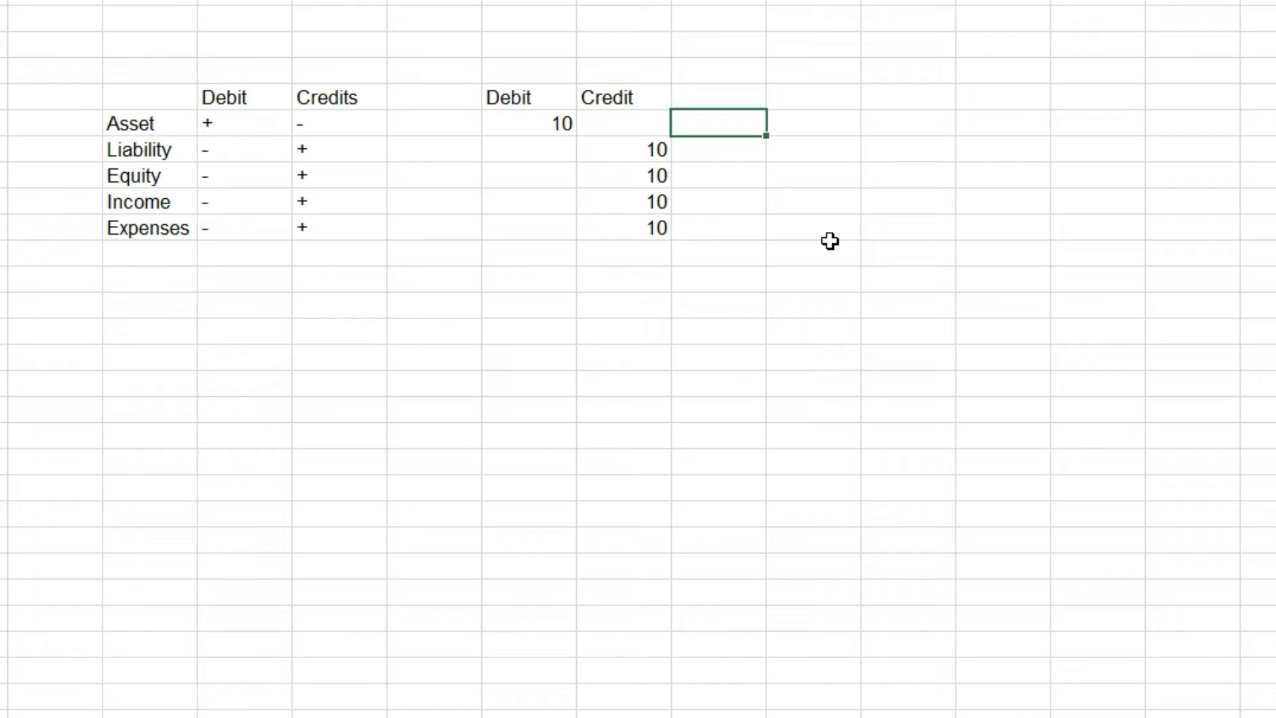
{"action": "type", "text": "=IF("}
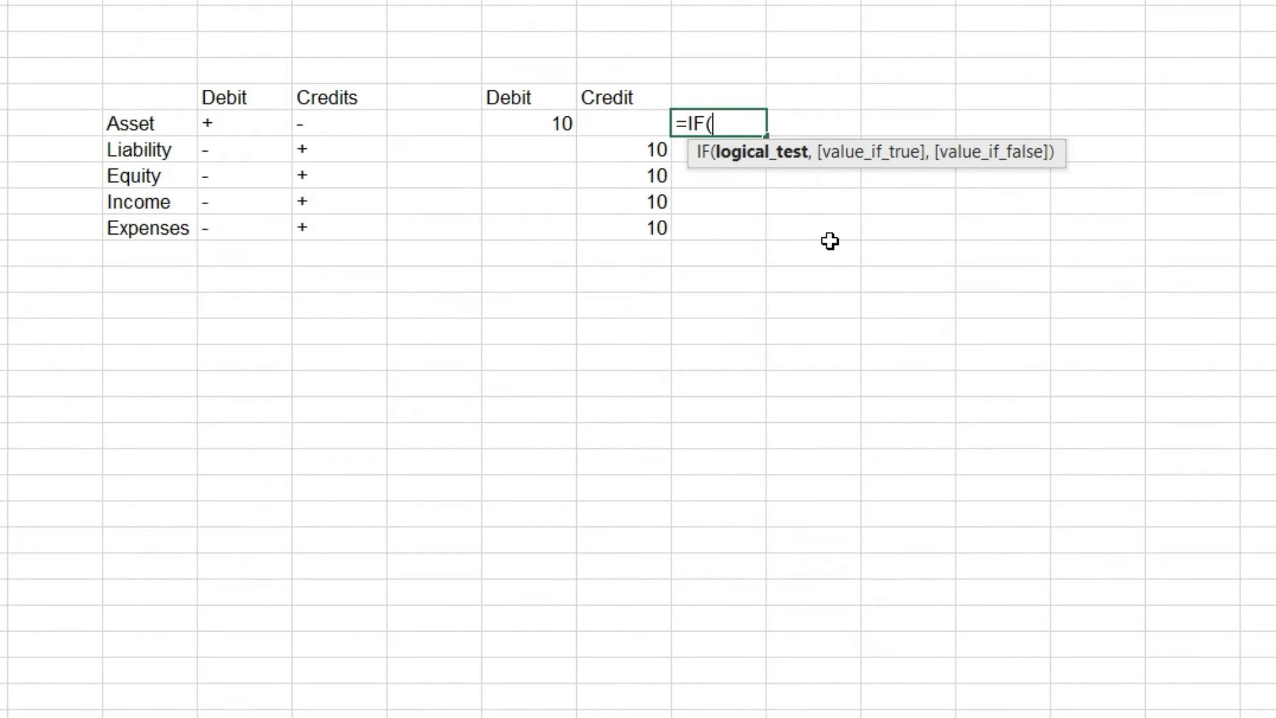
{"action": "key", "text": "Left"}
{"action": "key", "text": "Left"}
{"action": "key", "text": "Left"}
{"action": "key", "text": "Left"}
{"action": "key", "text": "Left"}
{"action": "key", "text": "Left"}
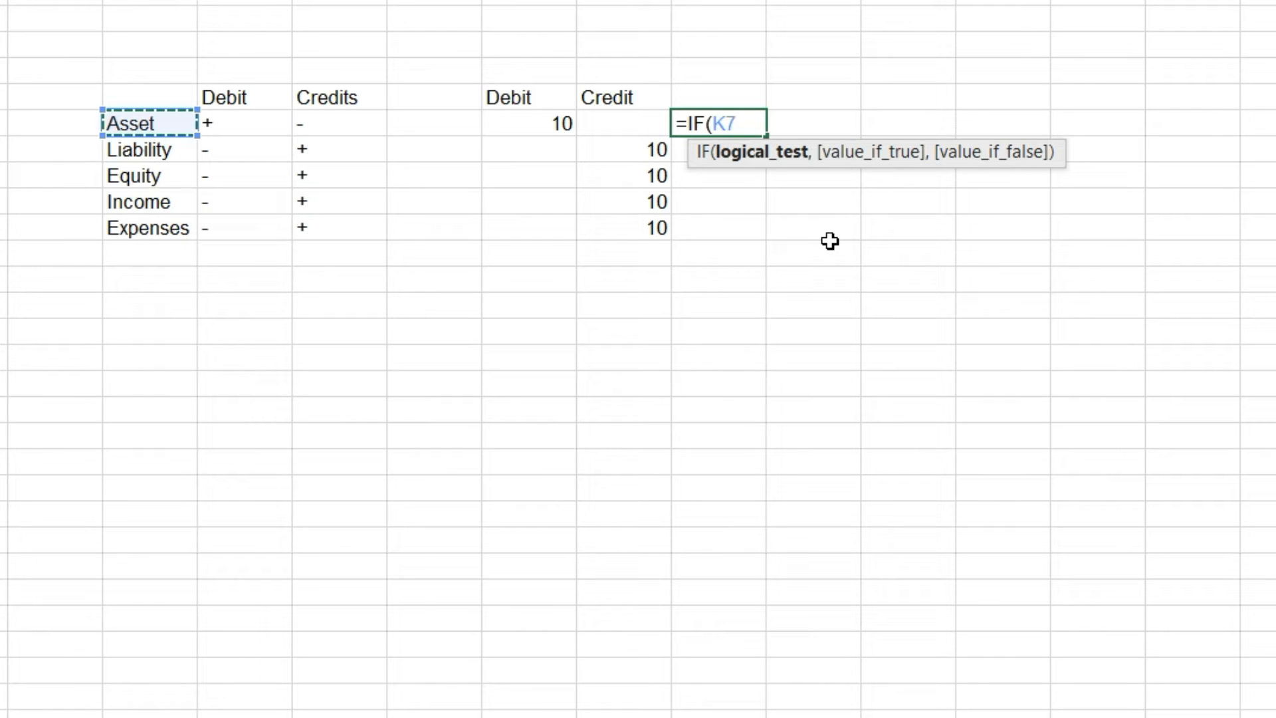
{"action": "type", "text": "=\"As"}
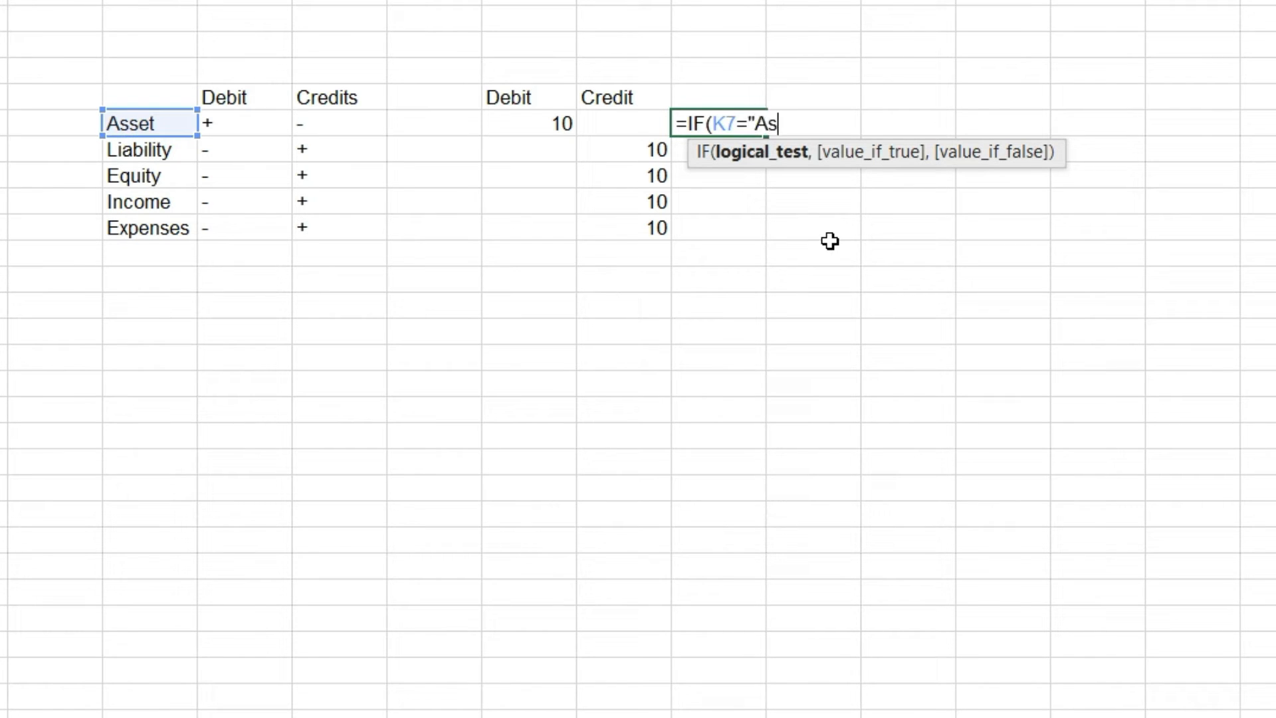
{"action": "type", "text": "sets"}
{"action": "type", "text": "\","}
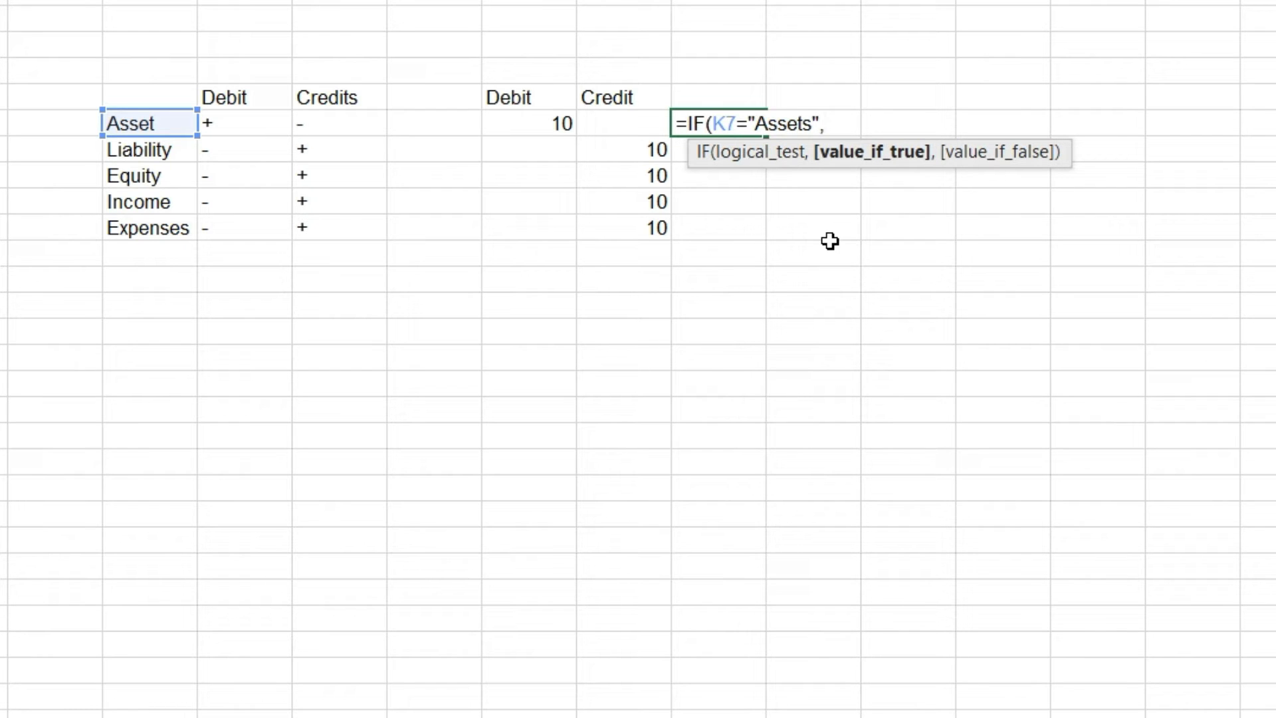
Step: Set the IF formula's value if true to the debit plus the credit times minus one, O7+P7*-1
{"action": "key", "text": "Left"}
{"action": "key", "text": "Left"}
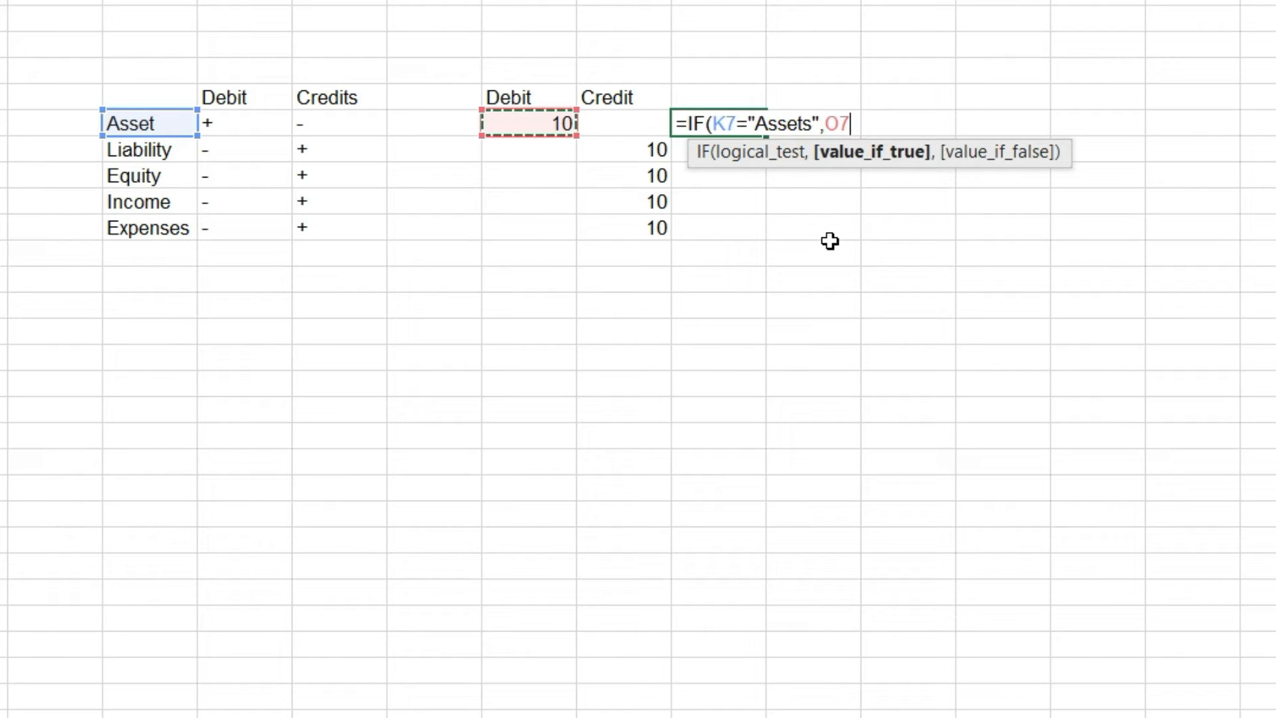
{"action": "type", "text": "+"}
{"action": "key", "text": "Left"}
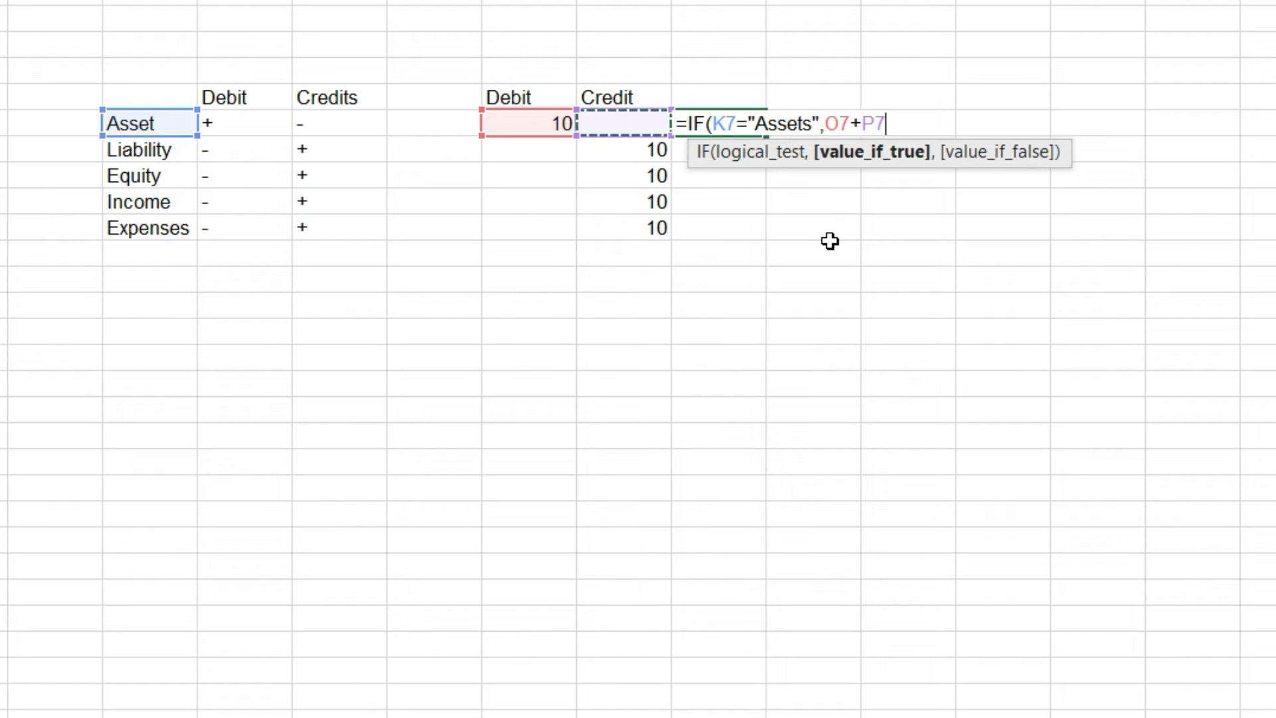
{"action": "type", "text": "*-1"}
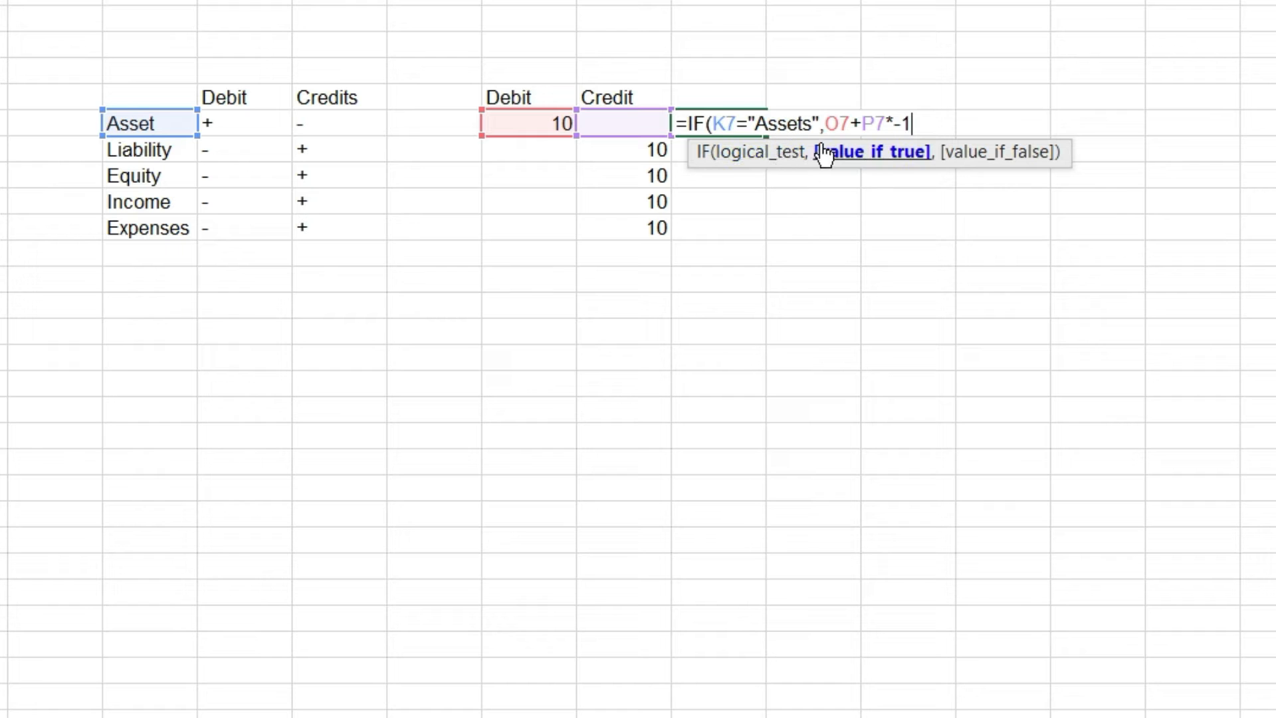
Step: Correct the text tested in the IF formula to "Asset"
{"action": "left_click", "coordinate": [814, 122]}
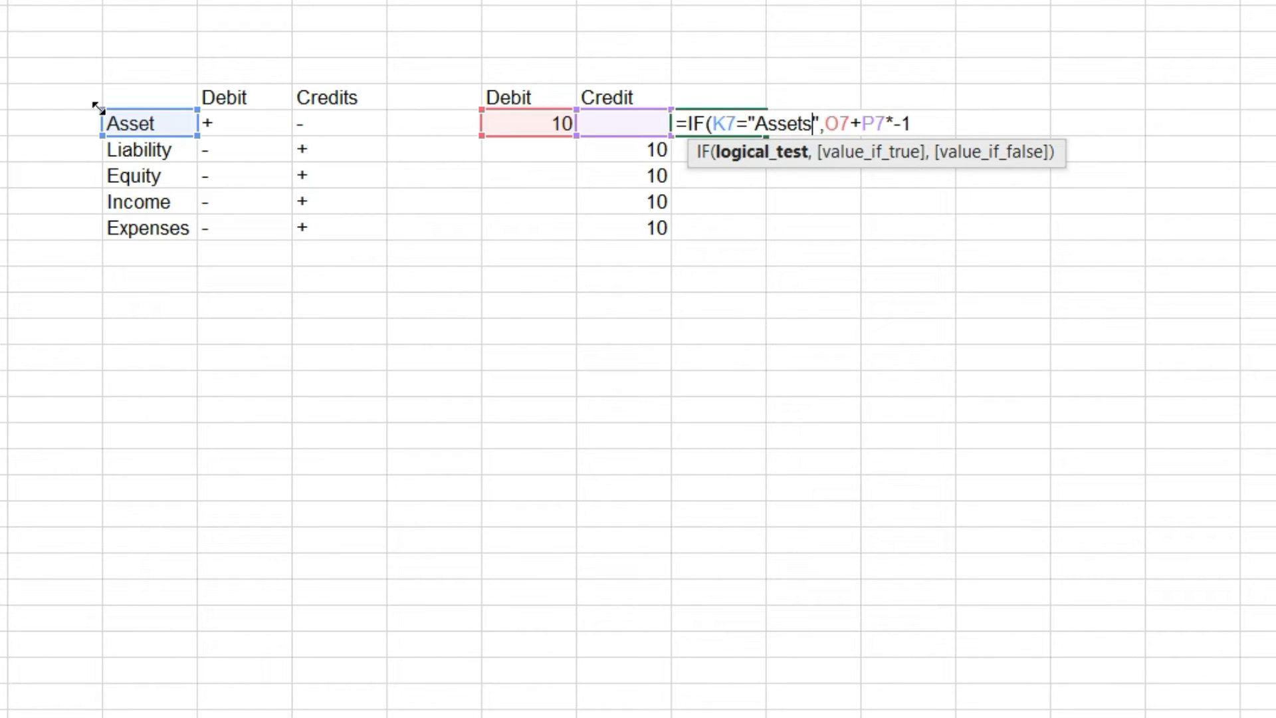
{"action": "key", "text": "BackSpace"}
{"action": "left_click", "coordinate": [917, 123]}
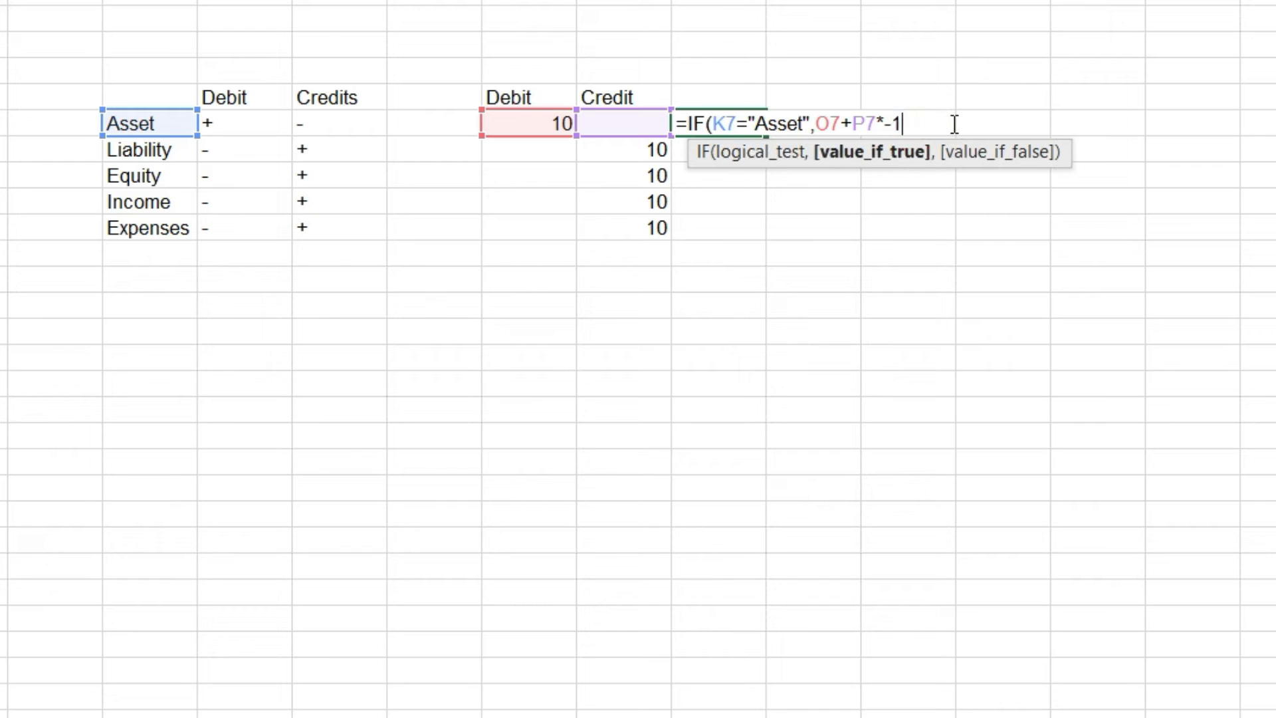
Step: Wrap the value-if-true expression O7+P7*-1 in parentheses within the Q7 formula
{"action": "type", "text": ")"}
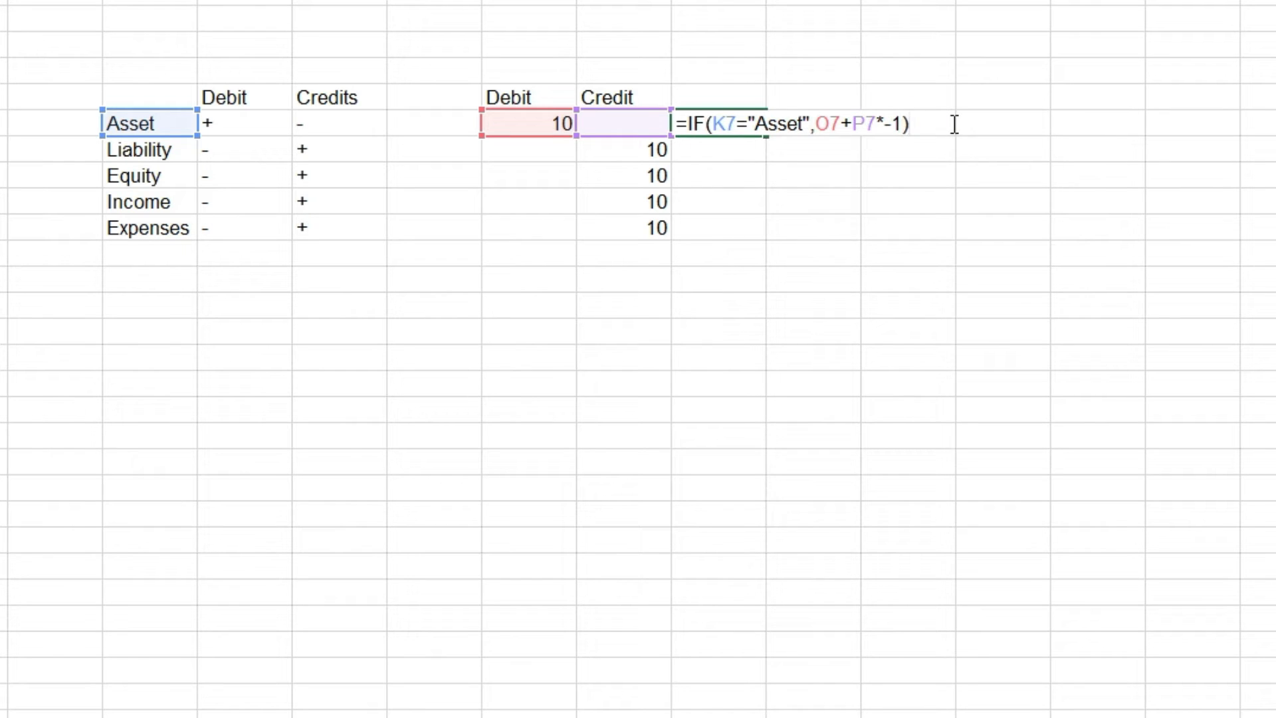
{"action": "key", "text": "Left"}
{"action": "key", "text": "Left"}
{"action": "key", "text": "Right"}
{"action": "key", "text": "Right"}
{"action": "key", "text": "F2"}
{"action": "key", "text": "Left"}
{"action": "key", "text": "Left"}
{"action": "key", "text": "Left"}
{"action": "key", "text": "Left"}
{"action": "key", "text": "Left"}
{"action": "key", "text": "Left"}
{"action": "key", "text": "Left"}
{"action": "key", "text": "Left"}
{"action": "key", "text": "Left"}
{"action": "key", "text": "Left"}
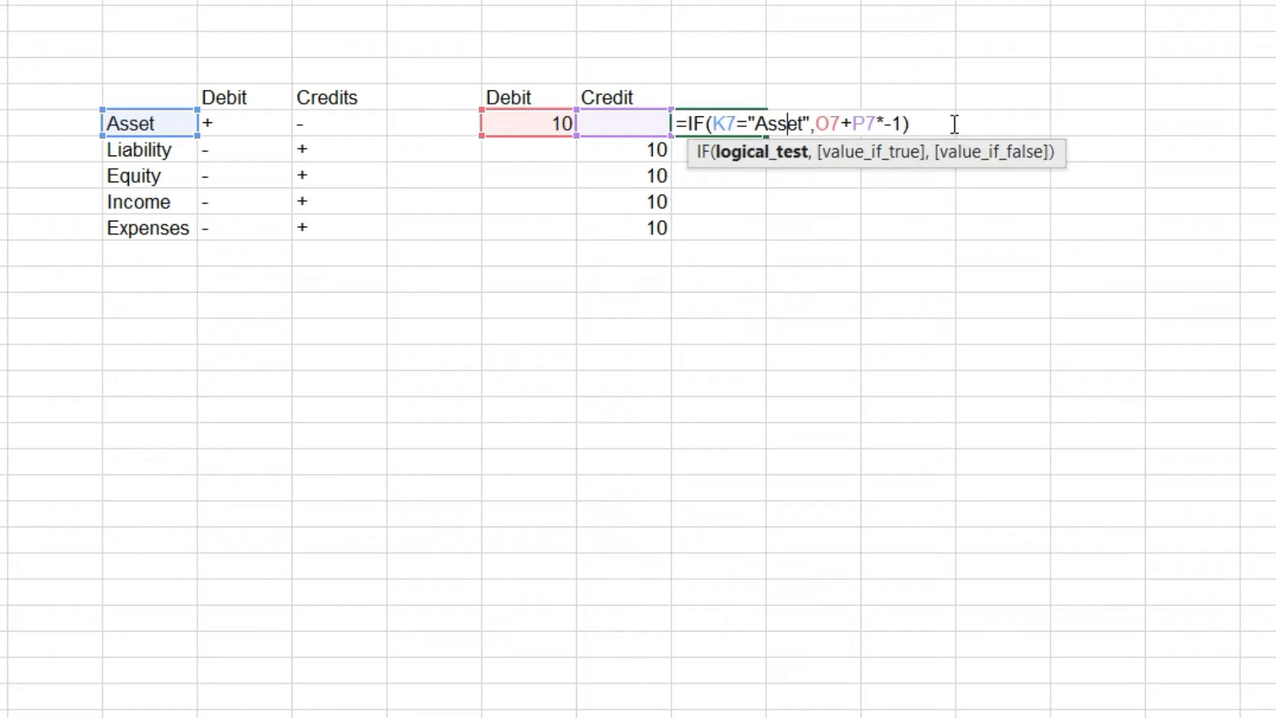
{"action": "key", "text": "Right"}
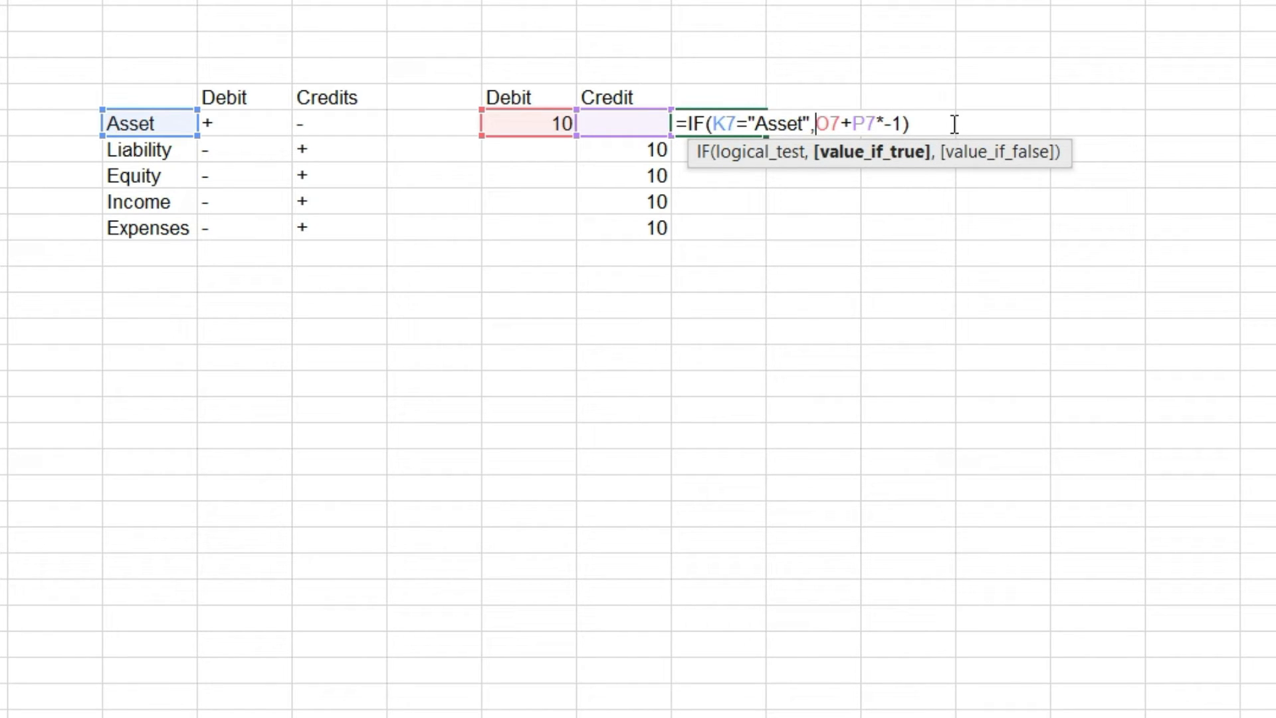
{"action": "type", "text": "("}
{"action": "key", "text": "Right"}
{"action": "key", "text": "Right"}
{"action": "key", "text": "Right"}
{"action": "key", "text": "Right"}
{"action": "key", "text": "Right"}
{"action": "key", "text": "Right"}
{"action": "key", "text": "Right"}
{"action": "key", "text": "Right"}
{"action": "key", "text": "Right"}
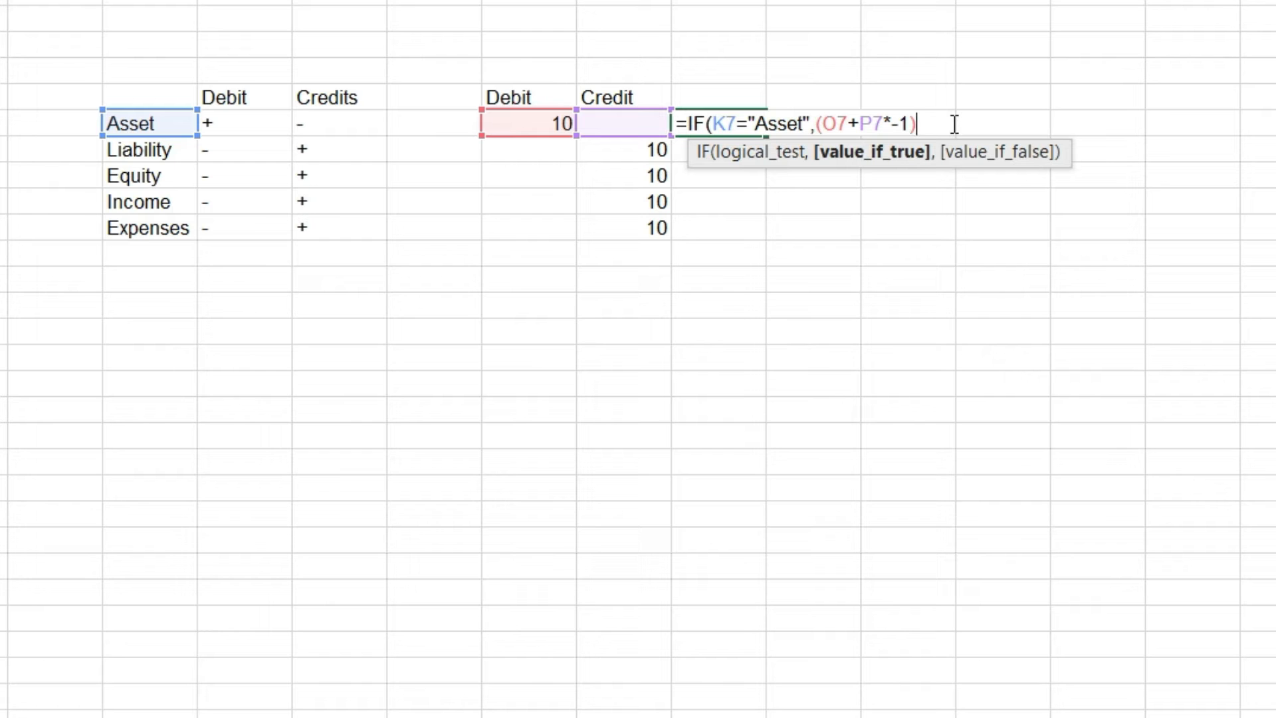
Step: Complete the Q7 IF formula with 0 as the value if false, and select the Asset debit amount in O7
{"action": "type", "text": ","}
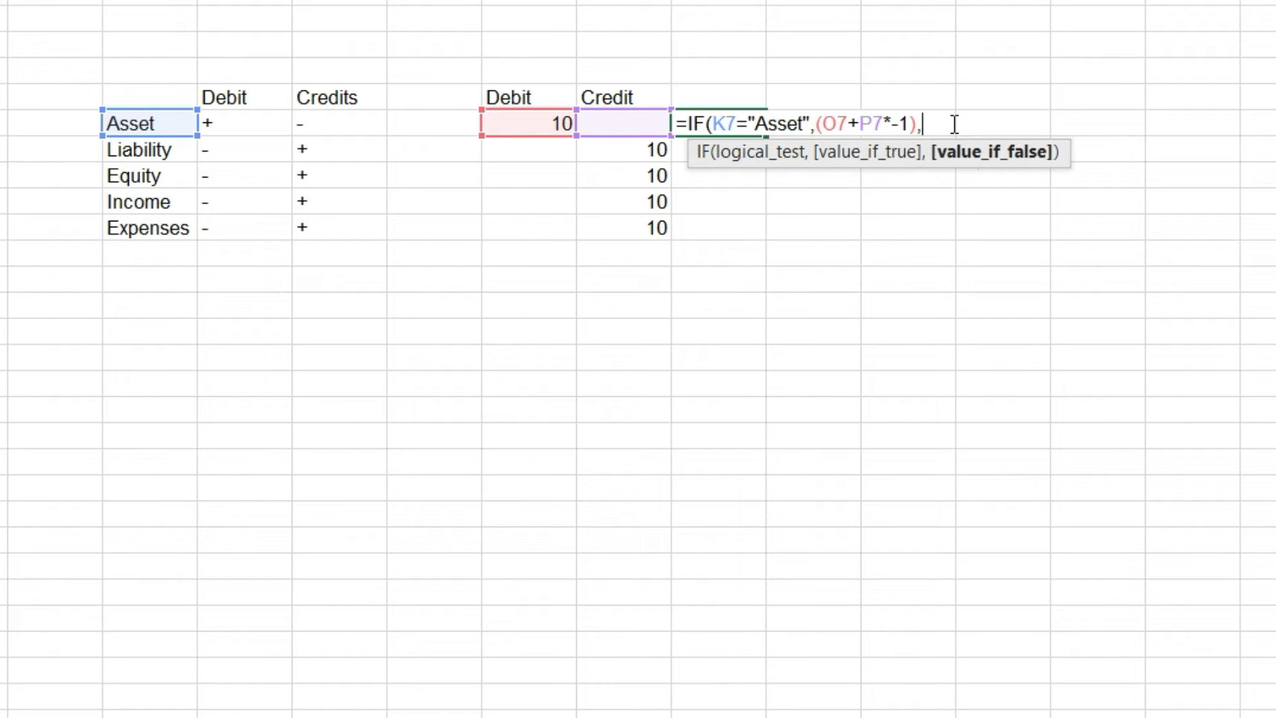
{"action": "type", "text": "0)"}
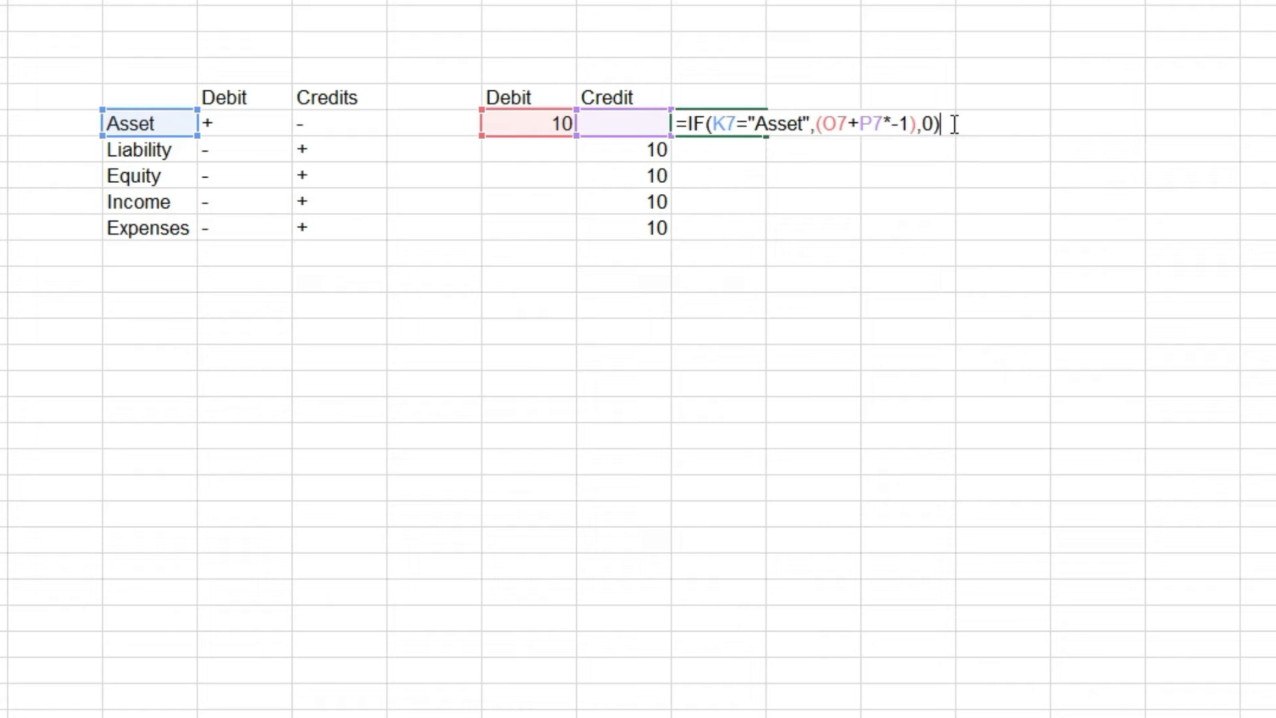
{"action": "key", "text": "Return"}
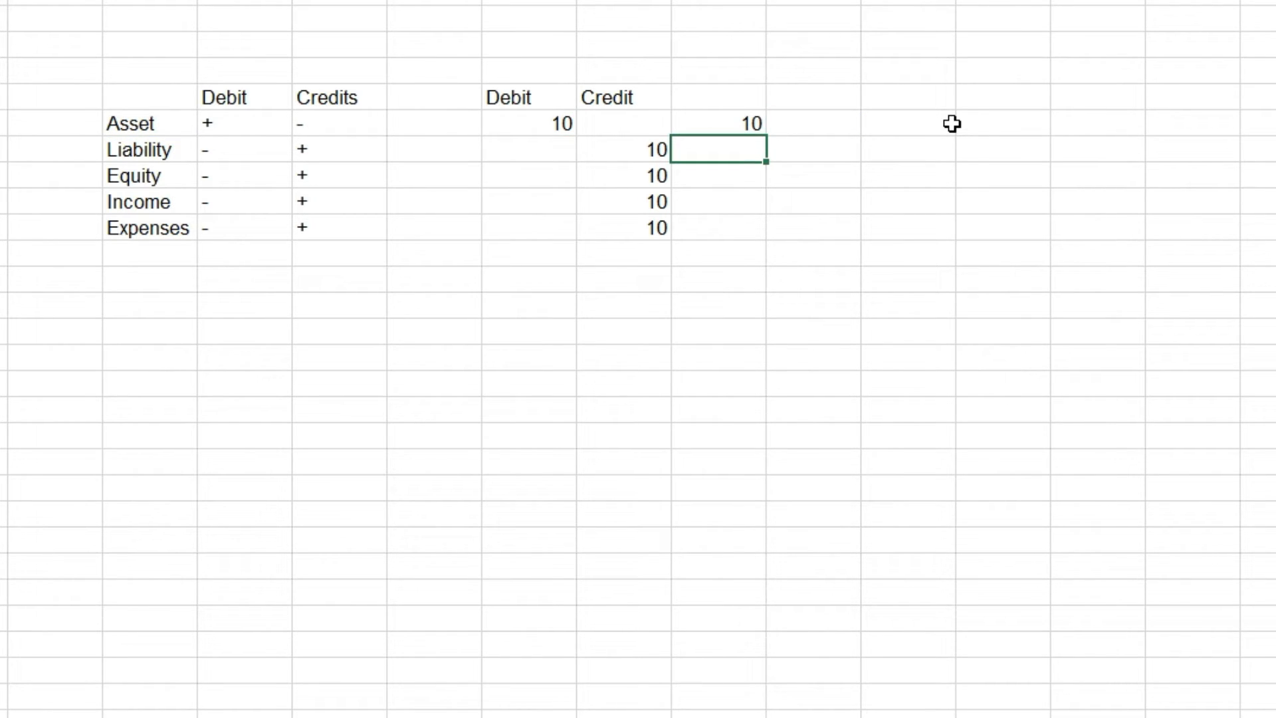
{"action": "key", "text": "Up"}
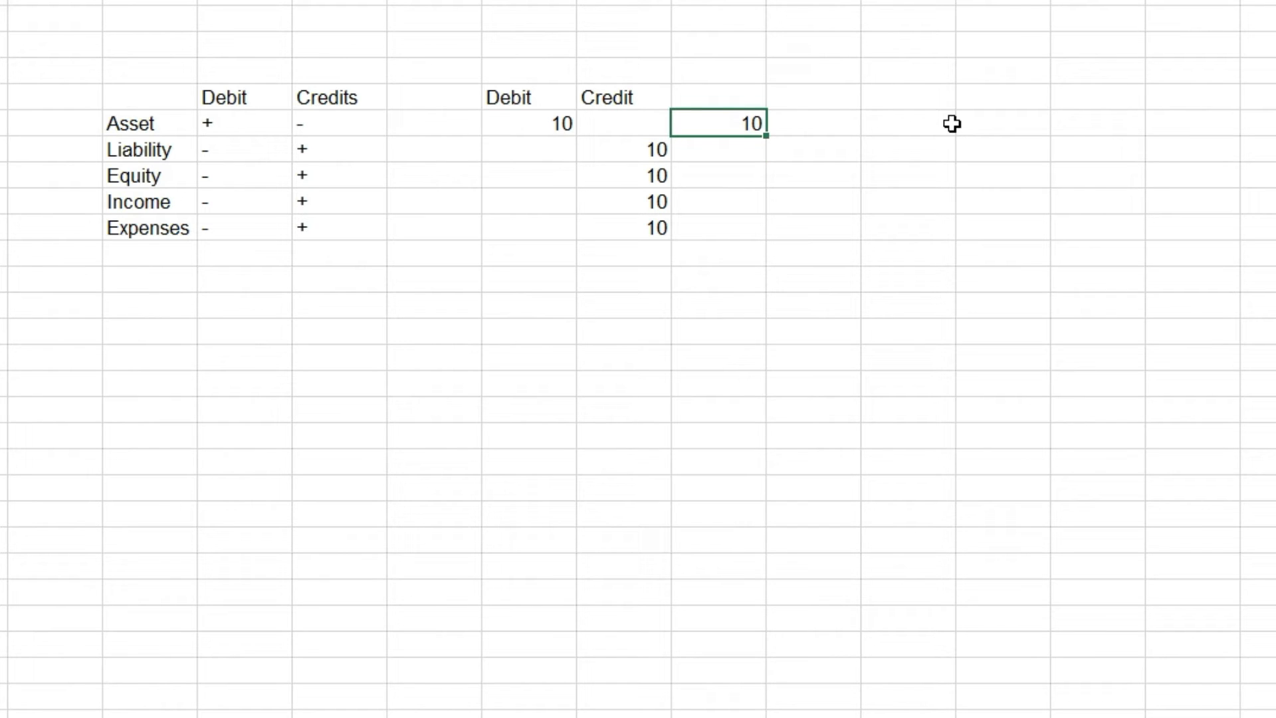
{"action": "key", "text": "Left"}
{"action": "key", "text": "Left"}
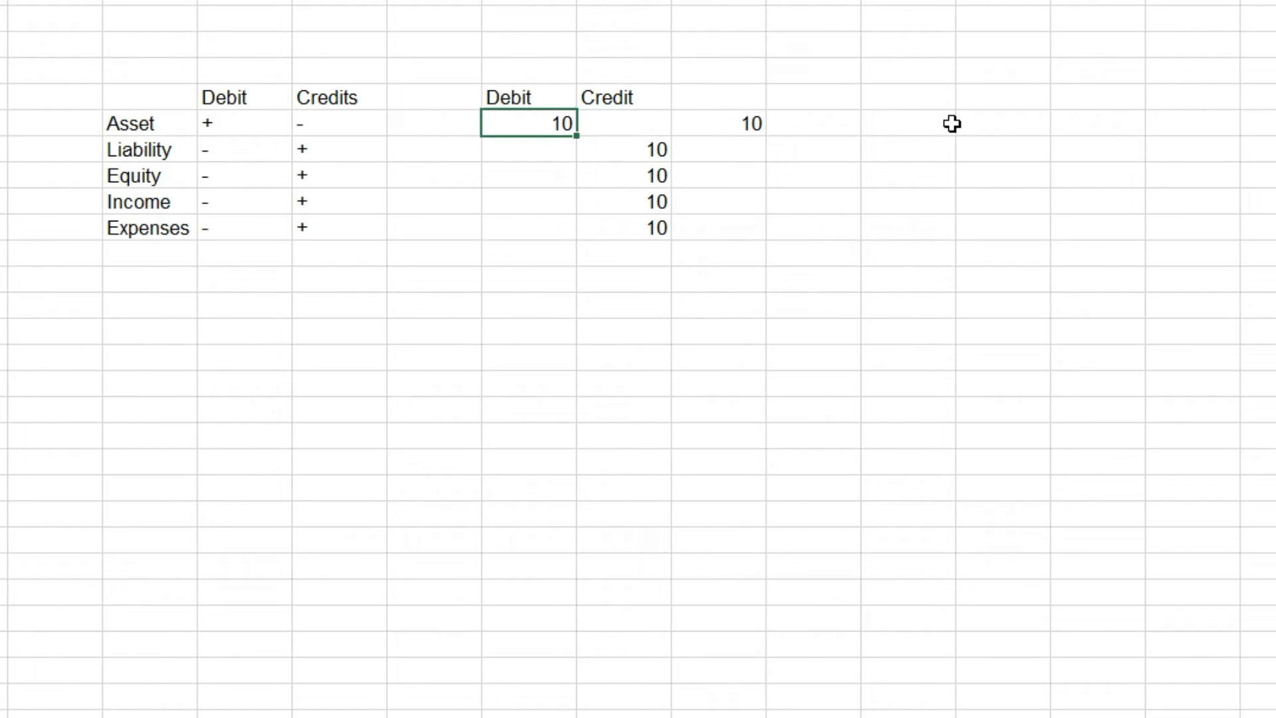
Step: Clear the Asset row's debit in O7 and enter a credit of 5 in P7 to test the formula
{"action": "key", "text": "Delete"}
{"action": "key", "text": "Right"}
{"action": "type", "text": "5"}
{"action": "key", "text": "ctrl+Return"}
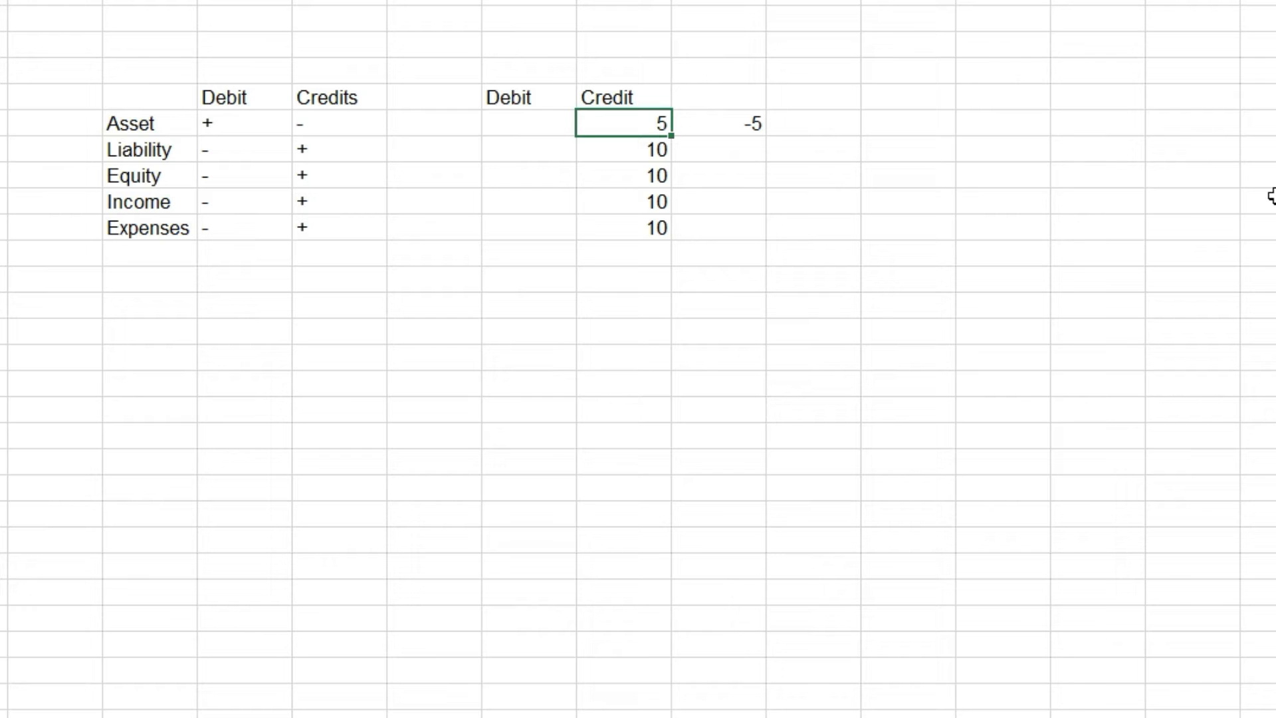
Step: Compare the Asset row's debit, credit and formula result with its plus and minus sign rules
{"action": "key", "text": "Left"}
{"action": "key", "text": "Right"}
{"action": "key", "text": "Right"}
{"action": "key", "text": "Left"}
{"action": "key", "text": "Left"}
{"action": "key", "text": "Right"}
{"action": "key", "text": "Right"}
{"action": "key", "text": "Left"}
{"action": "key", "text": "Left"}
{"action": "key", "text": "Left"}
{"action": "key", "text": "Left"}
{"action": "key", "text": "Left"}
{"action": "key", "text": "Left"}
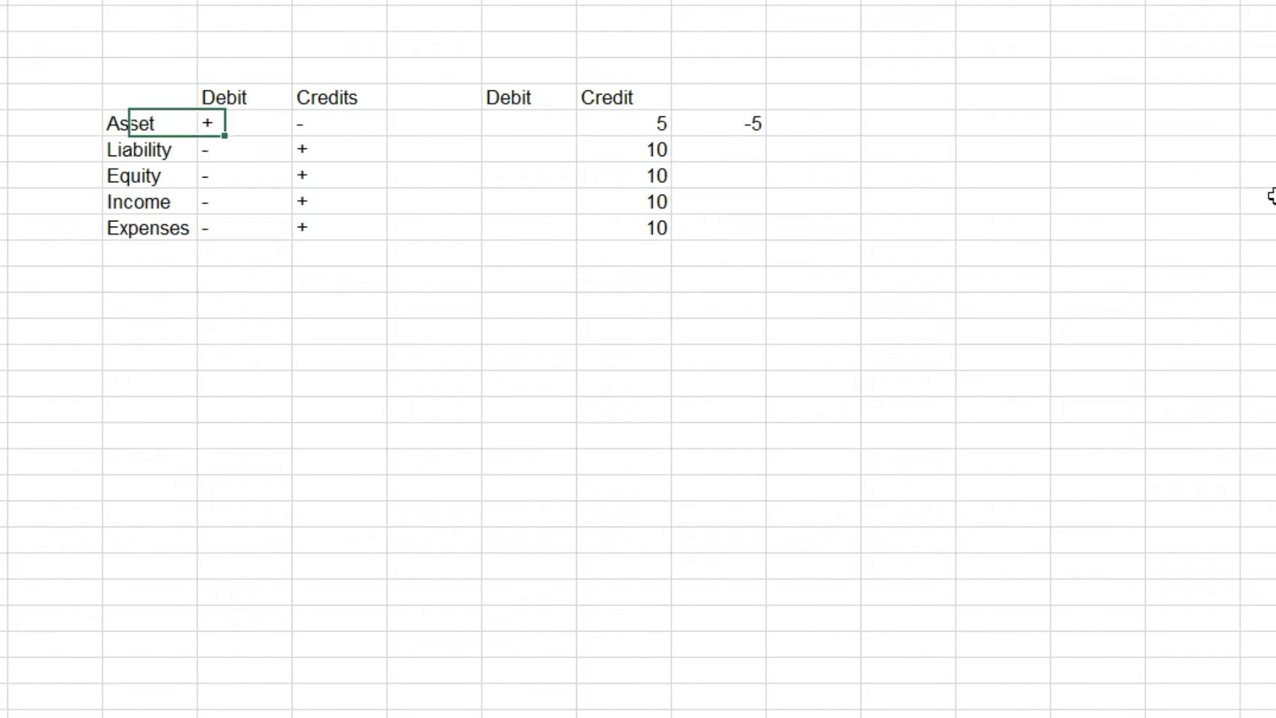
Step: Restore the Asset row's debit of 10 in O7, clear its credit in P7, and select the formula cell Q7
{"action": "key", "text": "Right"}
{"action": "key", "text": "Right"}
{"action": "key", "text": "Right"}
{"action": "key", "text": "Right"}
{"action": "type", "text": "10"}
{"action": "key", "text": "Return"}
{"action": "key", "text": "Up"}
{"action": "key", "text": "Right"}
{"action": "key", "text": "Right"}
{"action": "key", "text": "Left"}
{"action": "key", "text": "Delete"}
{"action": "key", "text": "Right"}
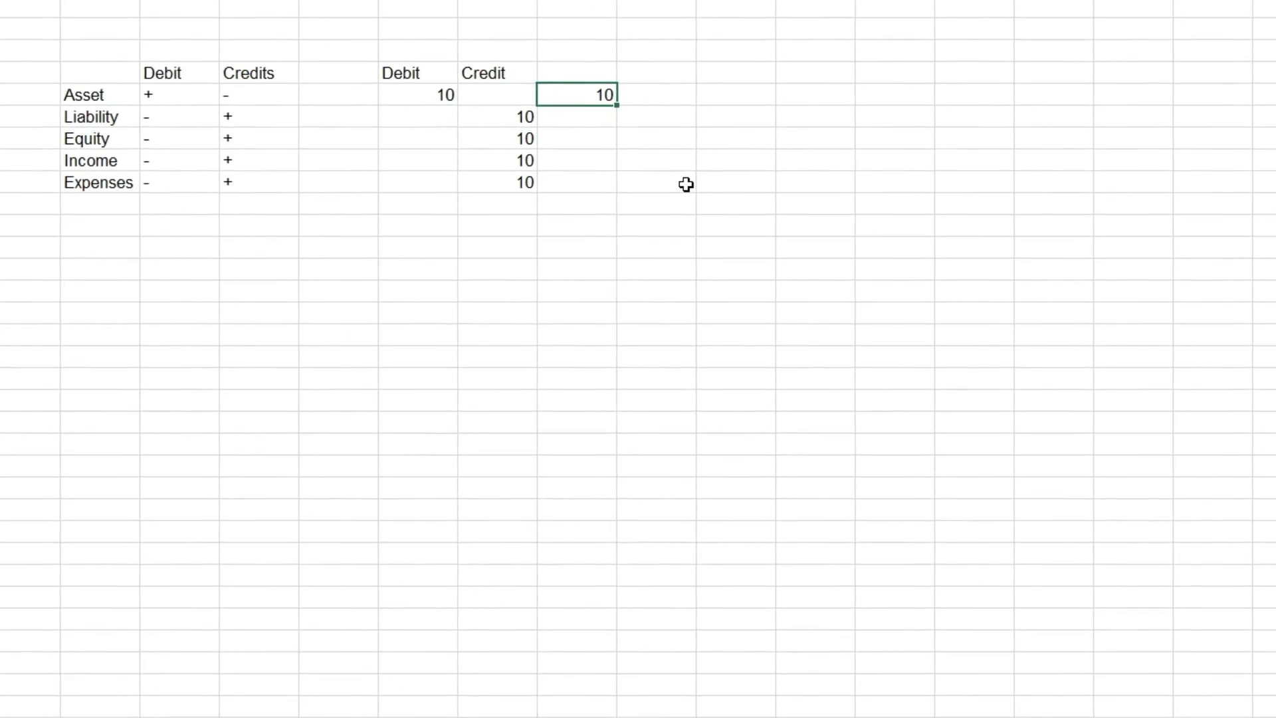
Step: Replace the Q7 formula's value if false with a nested IF that tests K7="Liability"
{"action": "key", "text": "F2"}
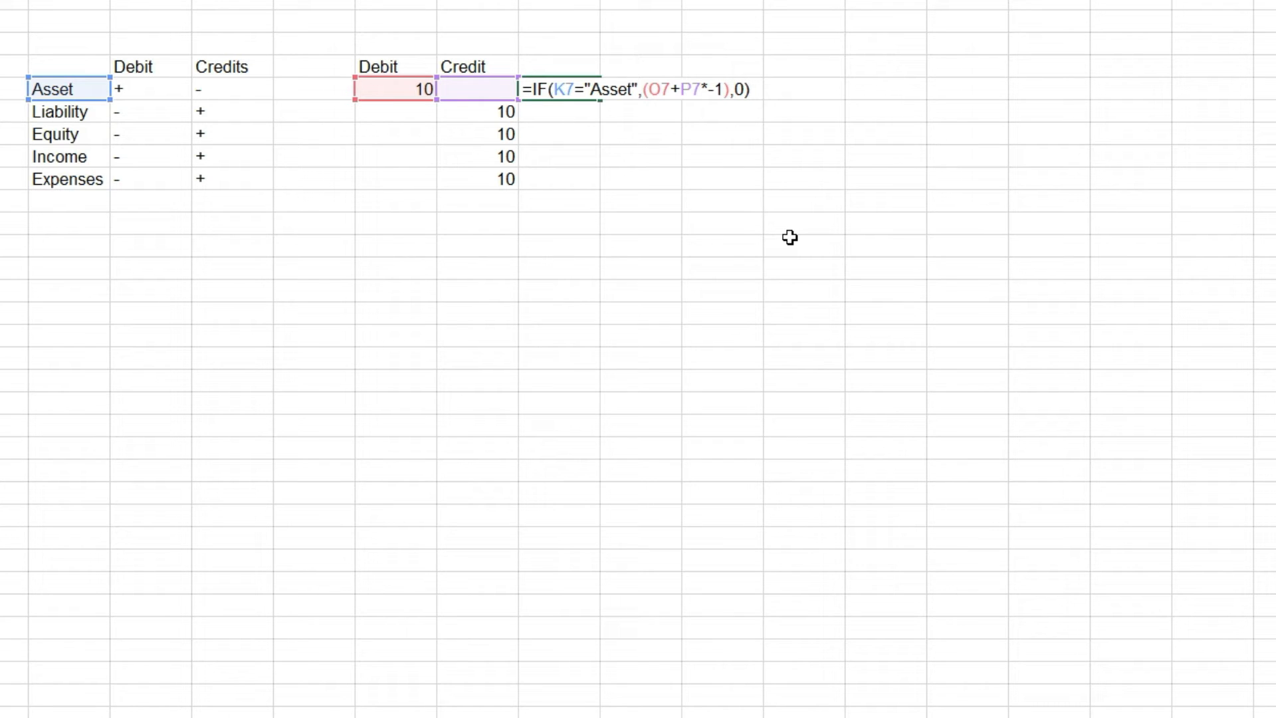
{"action": "key", "text": "BackSpace"}
{"action": "key", "text": "BackSpace"}
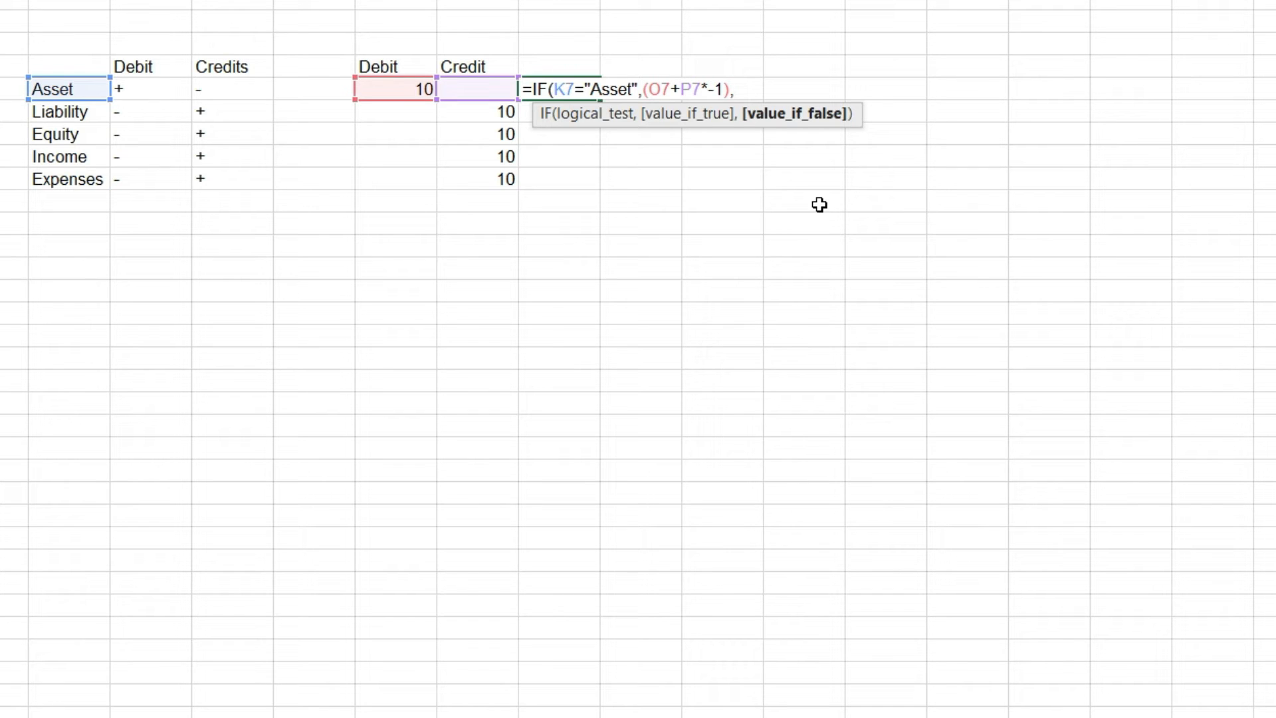
{"action": "type", "text": "if"}
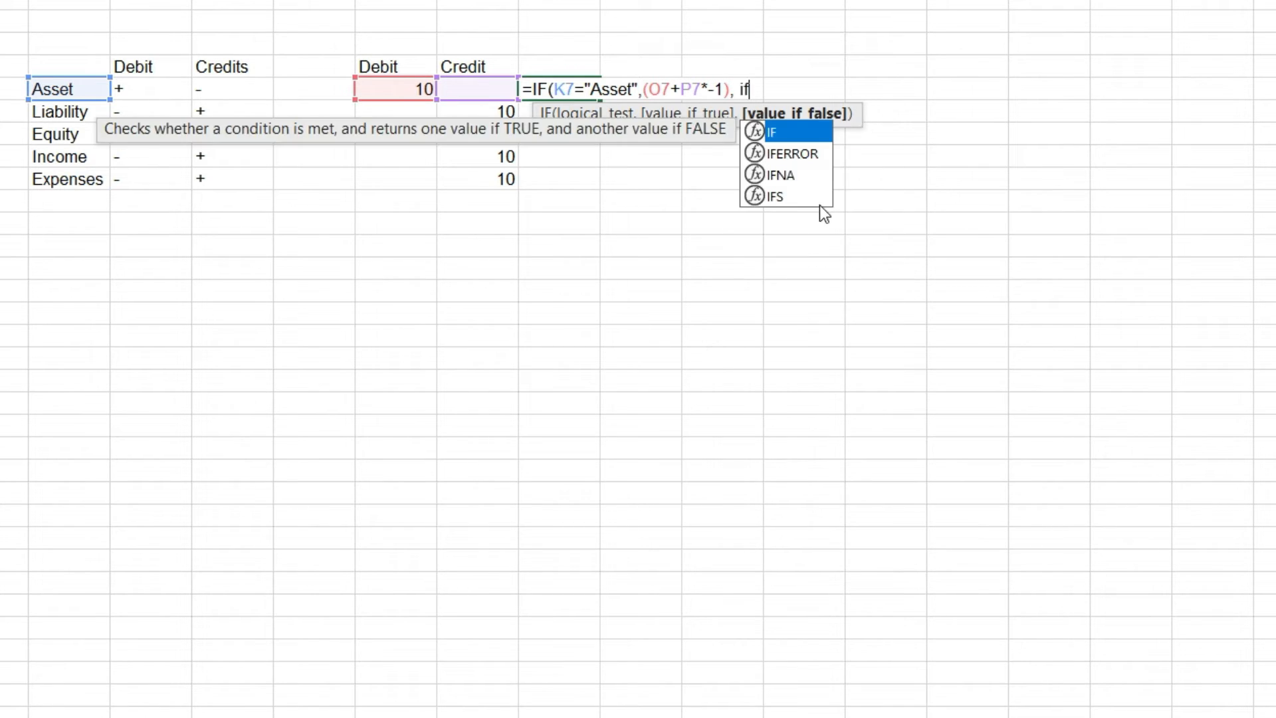
{"action": "key", "text": "Tab"}
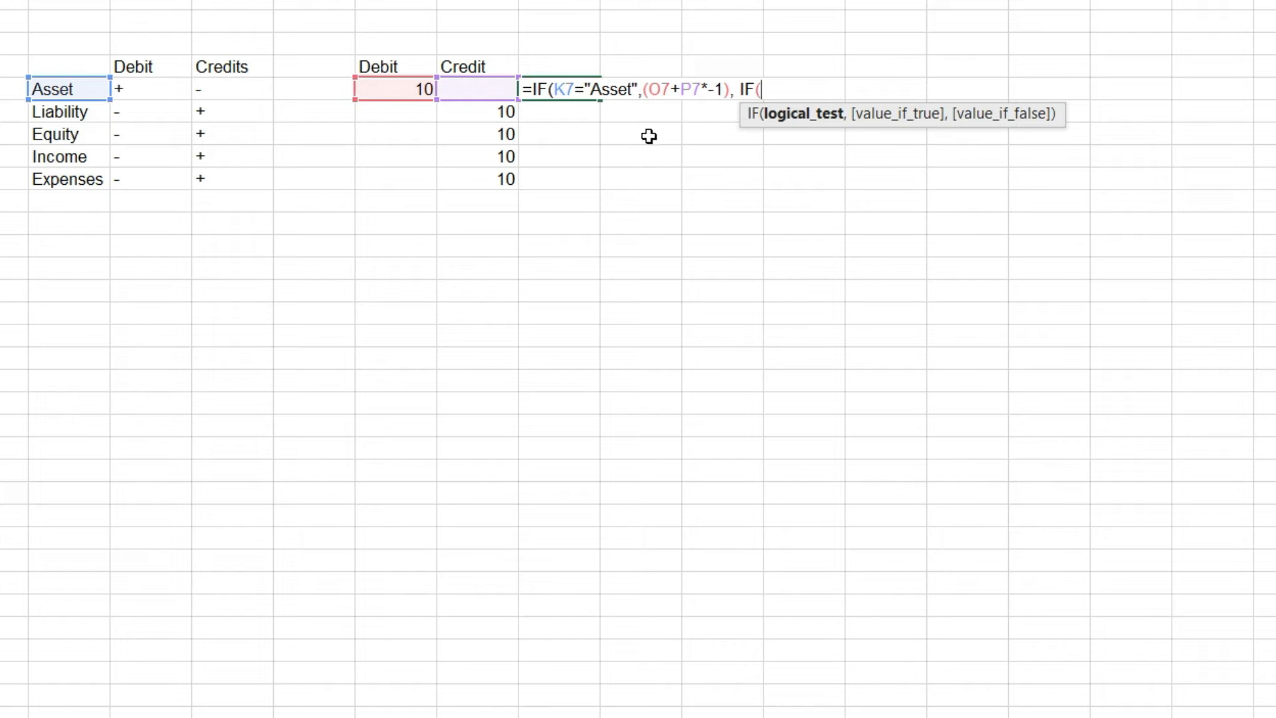
{"action": "left_click", "coordinate": [89, 85]}
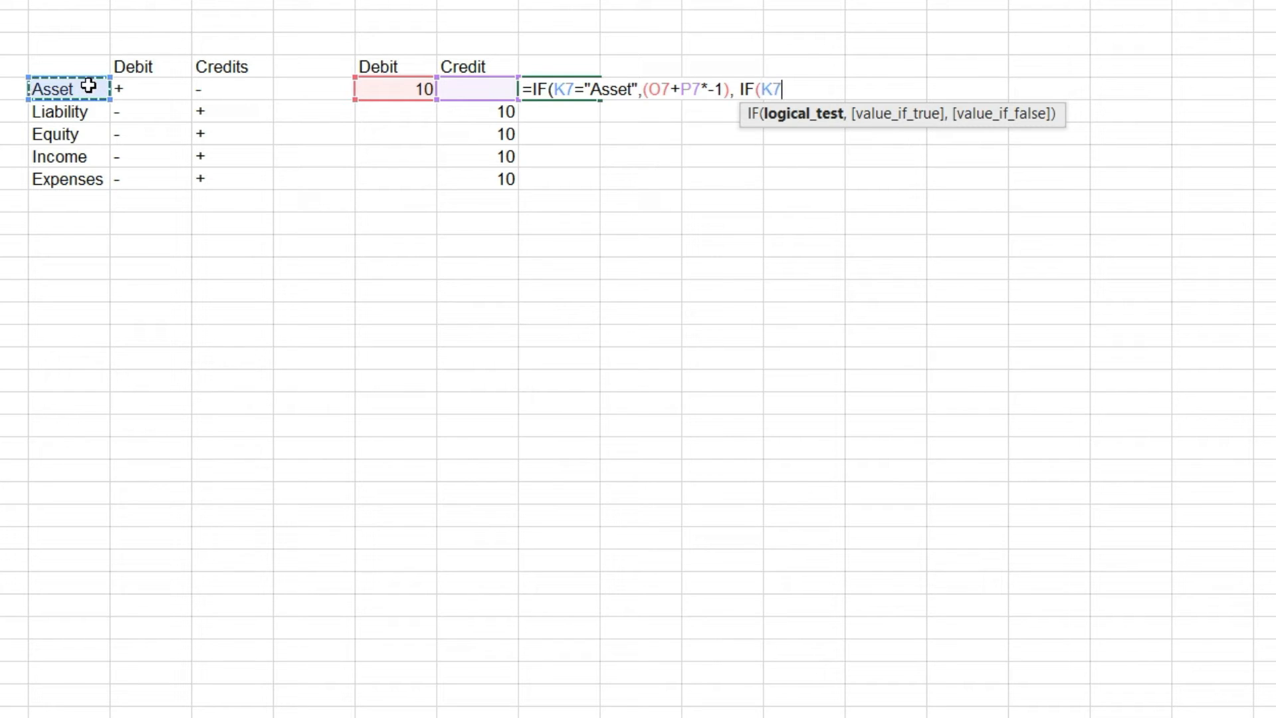
{"action": "type", "text": "= "}
{"action": "type", "text": "Liability"}
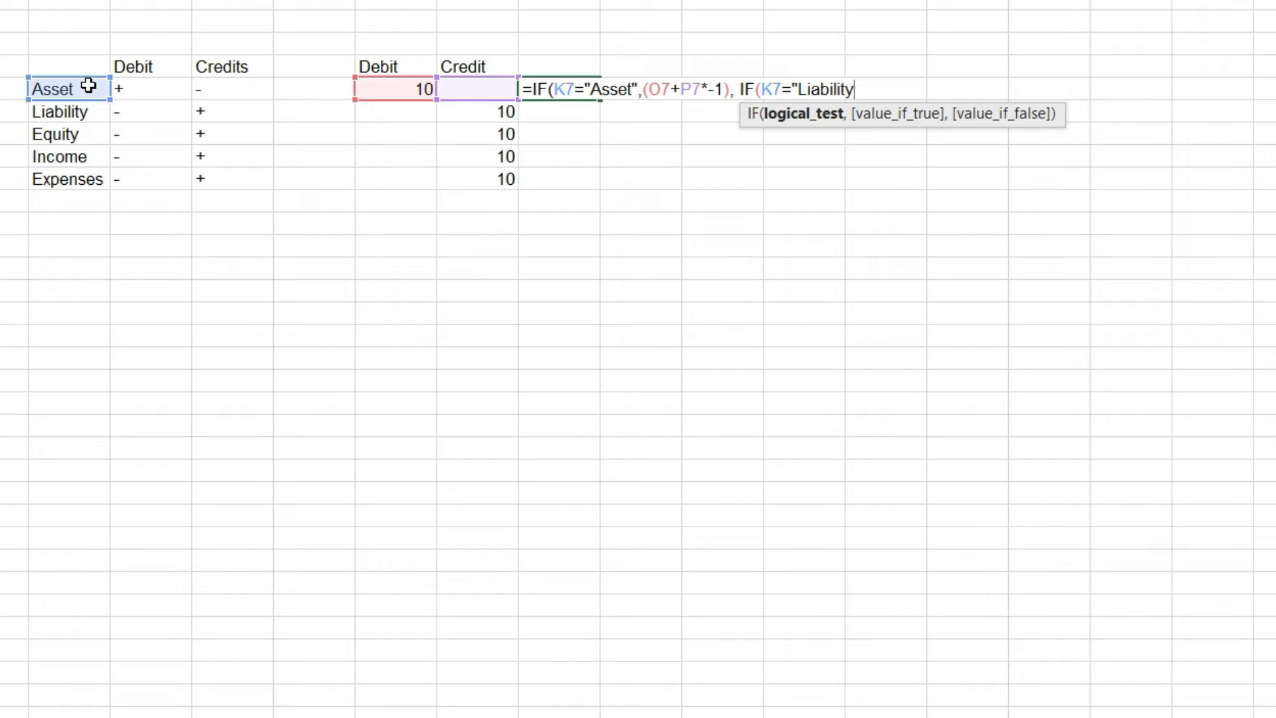
{"action": "type", "text": "\","}
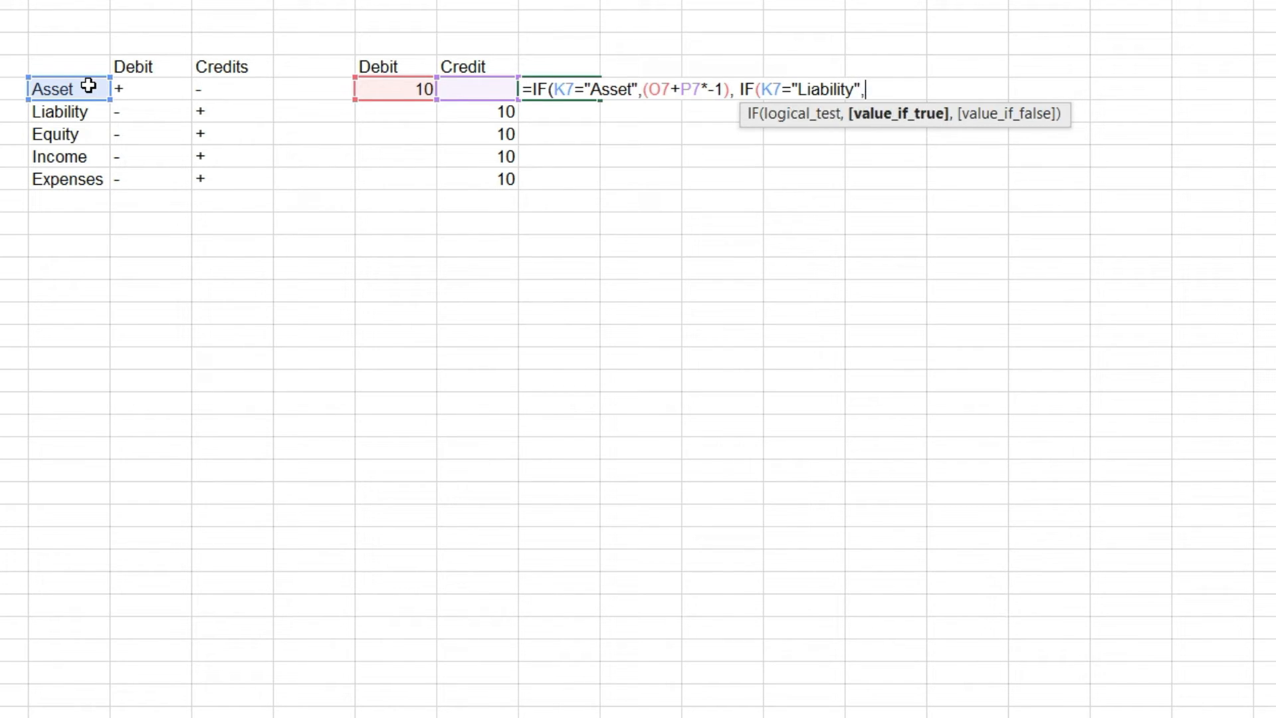
Step: Set the Liability test's value if true to the parenthesised expression (O7*-1+P7)
{"action": "left_click", "coordinate": [397, 92]}
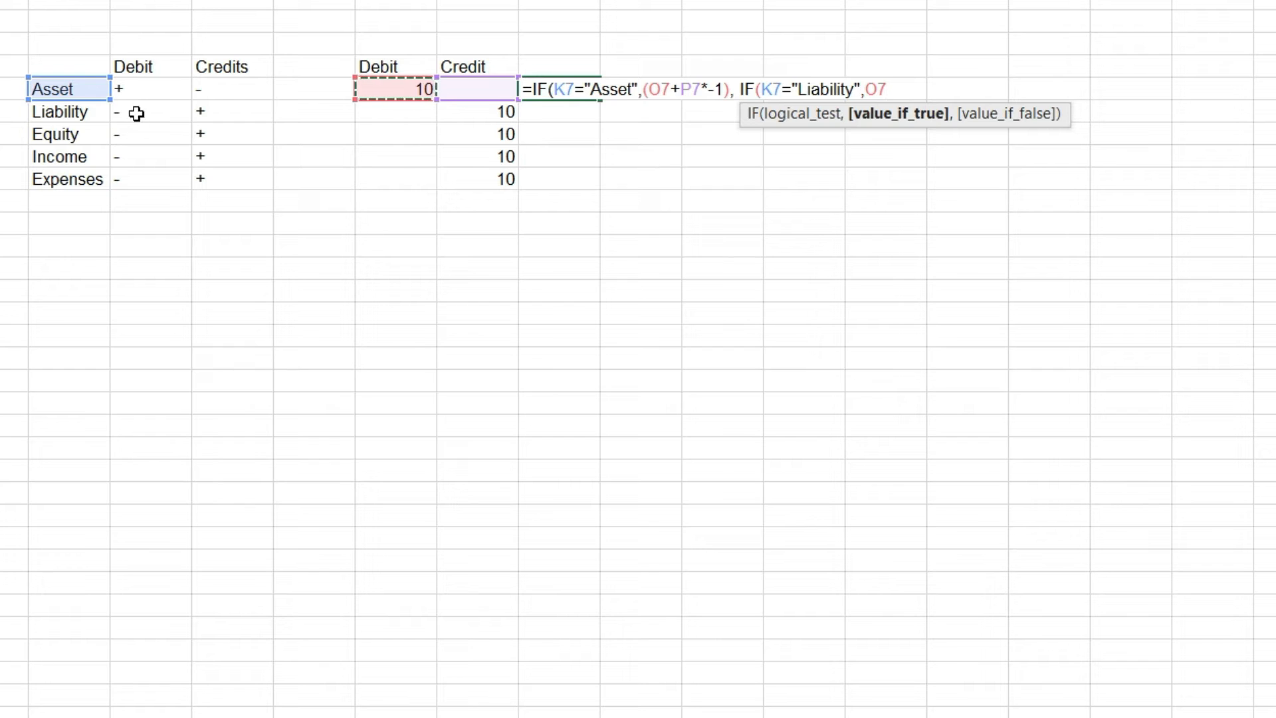
{"action": "type", "text": "*-1+"}
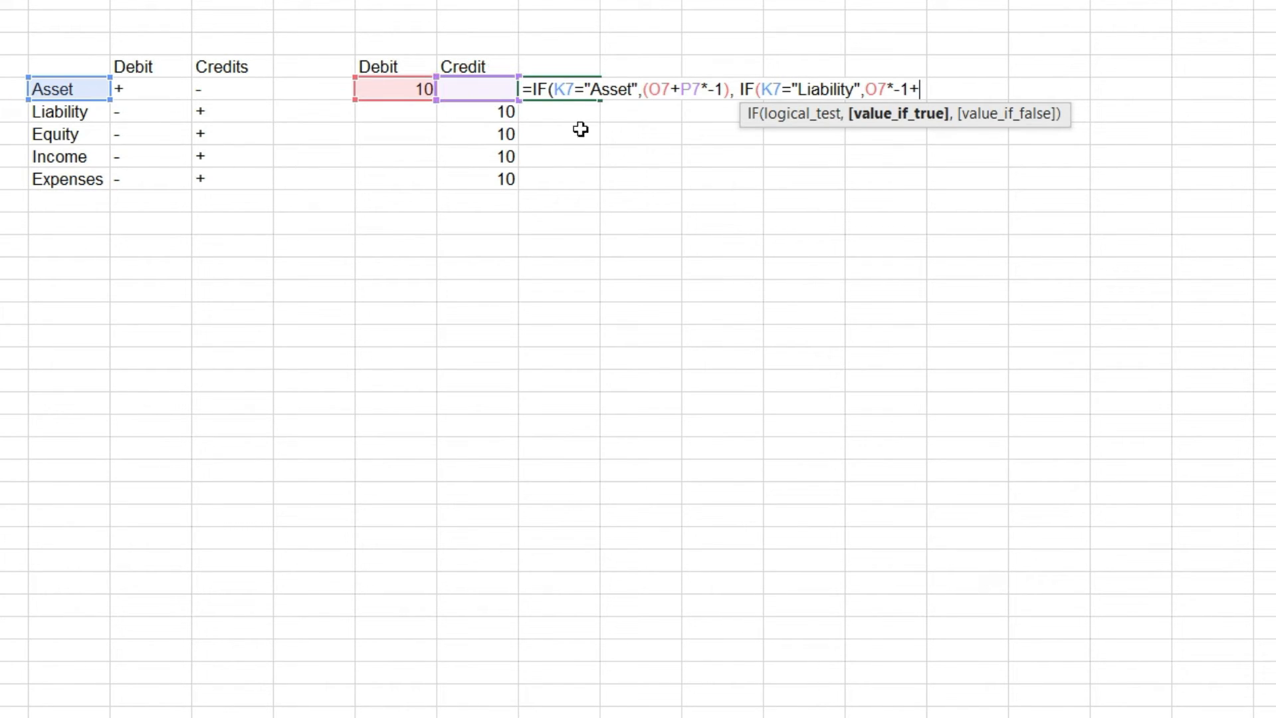
{"action": "left_click", "coordinate": [495, 91]}
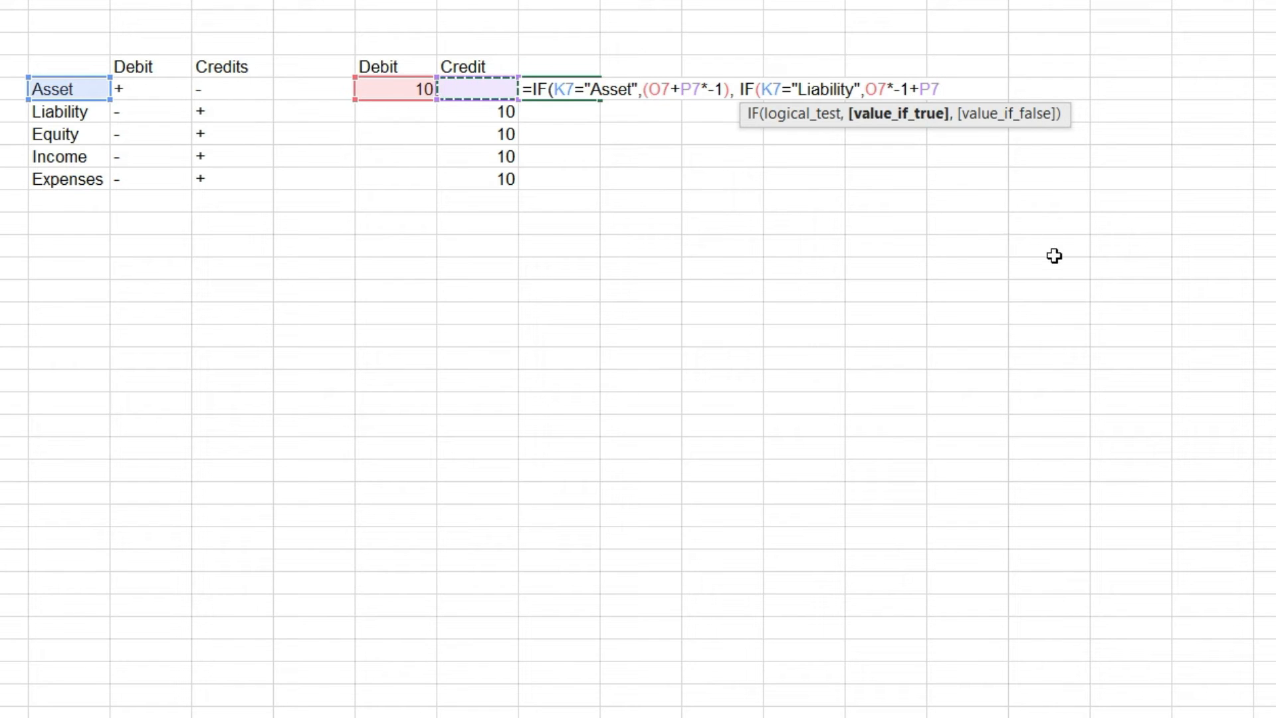
{"action": "key", "text": "F2"}
{"action": "key", "text": "ctrl+Left"}
{"action": "key", "text": "ctrl+Left"}
{"action": "key", "text": "ctrl+Left"}
{"action": "type", "text": "("}
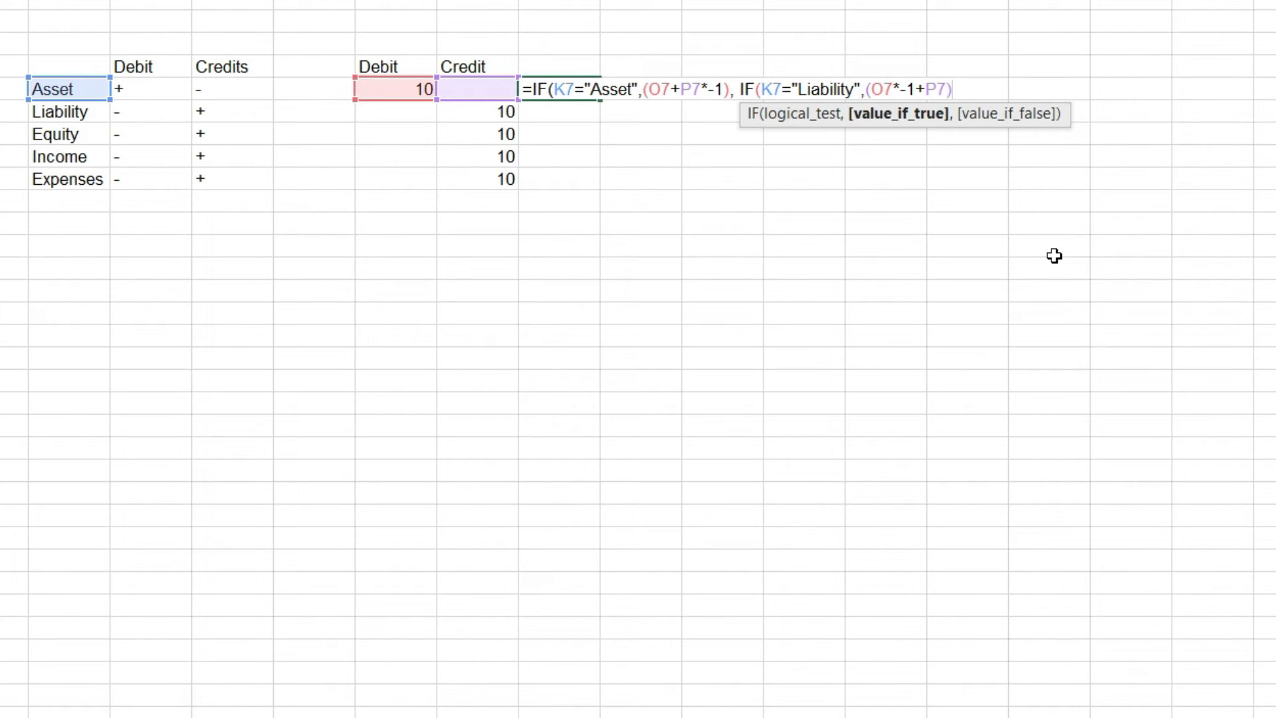
{"action": "type", "text": ","}
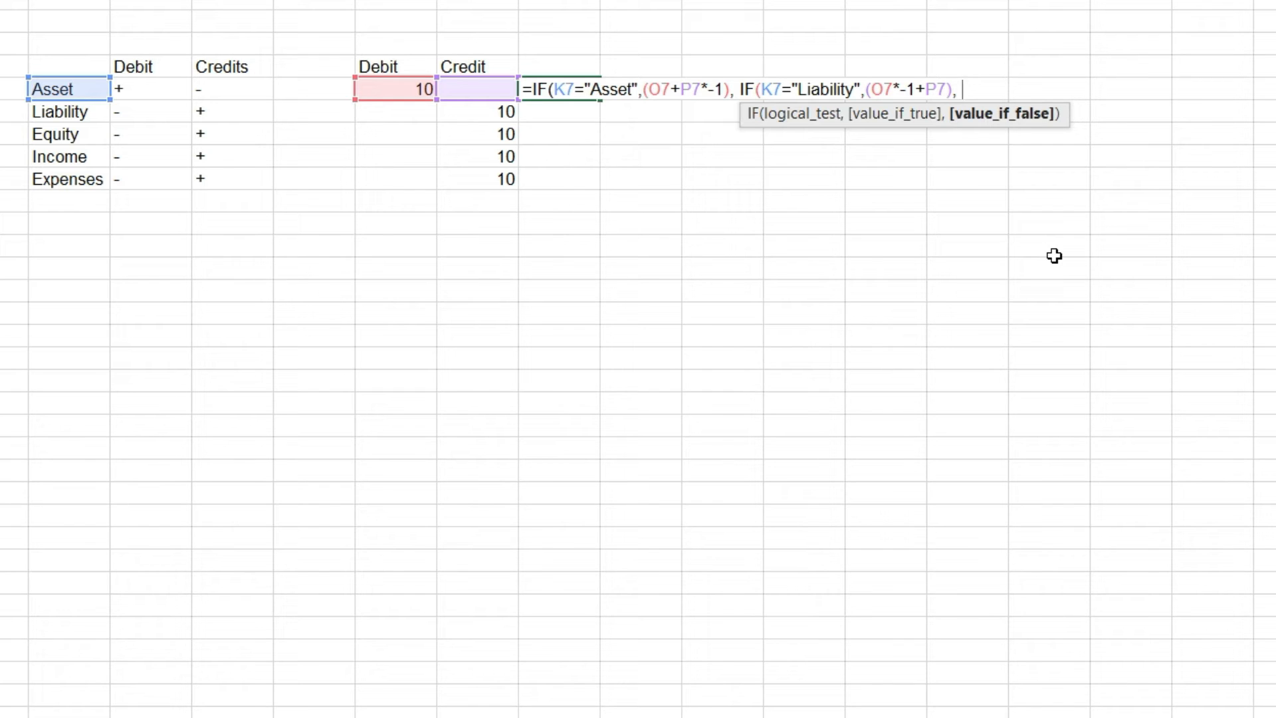
Step: Nest another IF as the Liability test's value if false, testing K7="Equity"
{"action": "type", "text": "IF("}
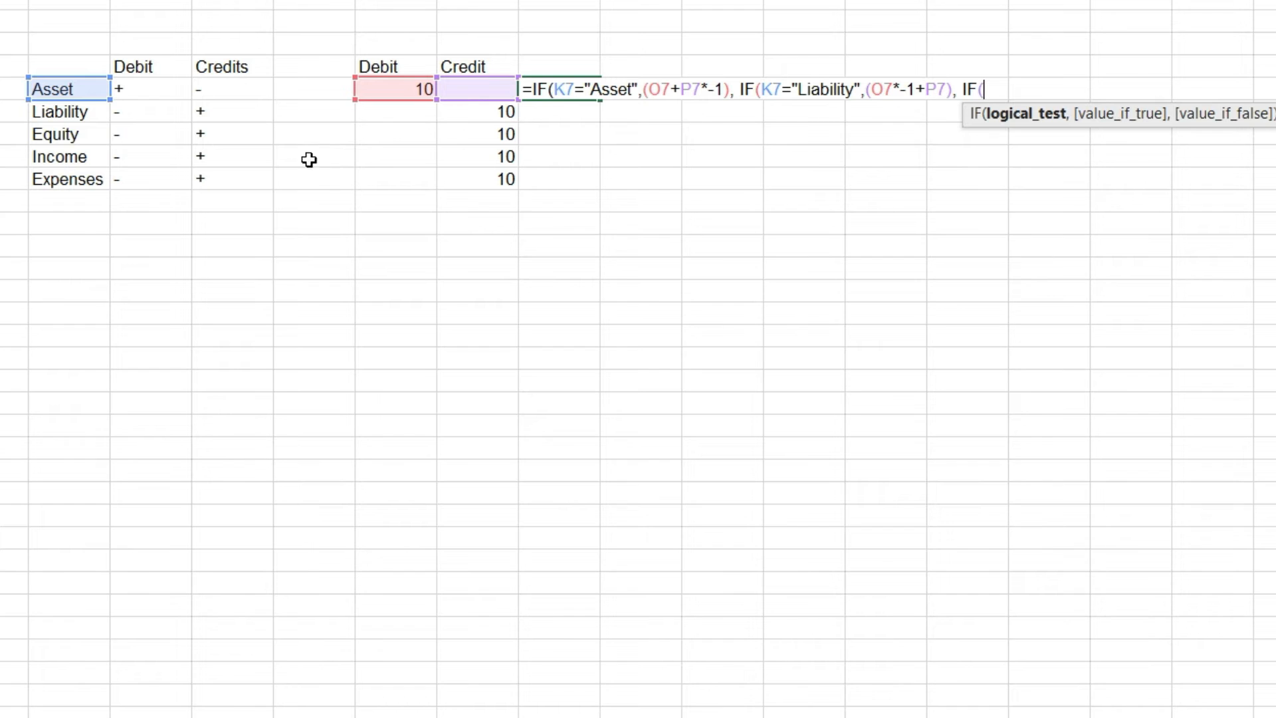
{"action": "left_click", "coordinate": [84, 88]}
{"action": "type", "text": "="}
{"action": "type", "text": "\"E"}
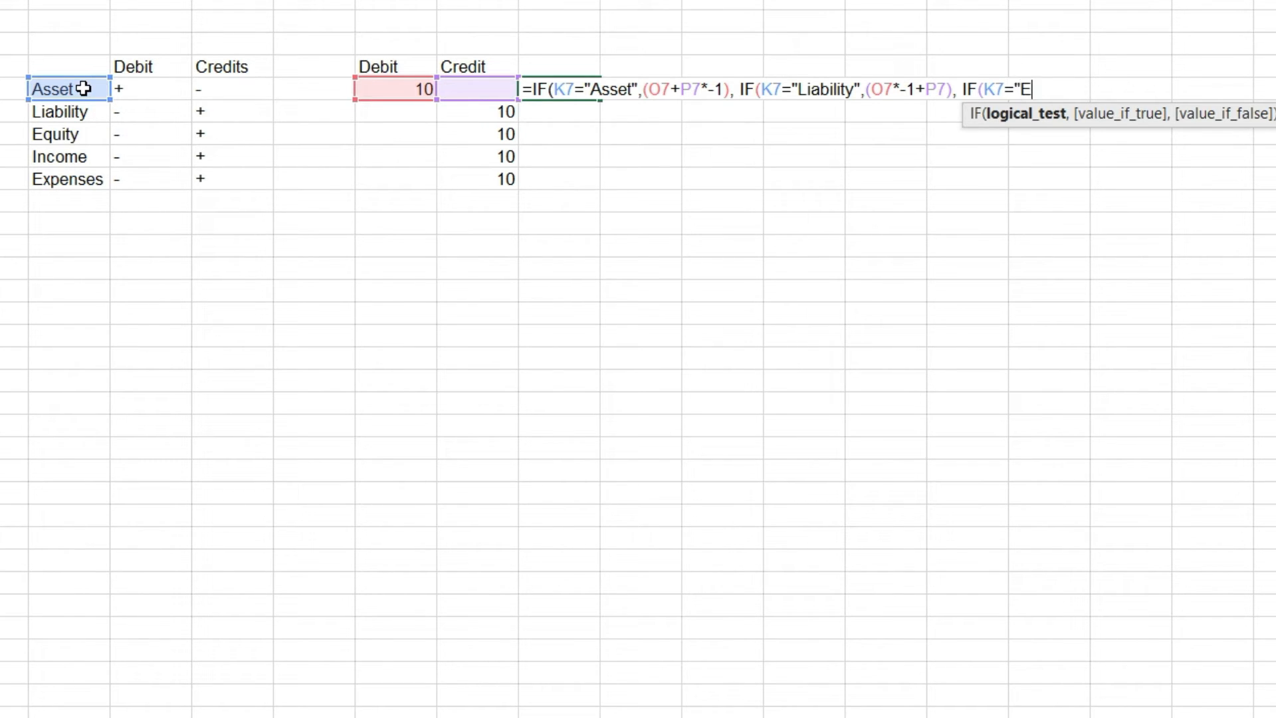
{"action": "type", "text": "quity\","}
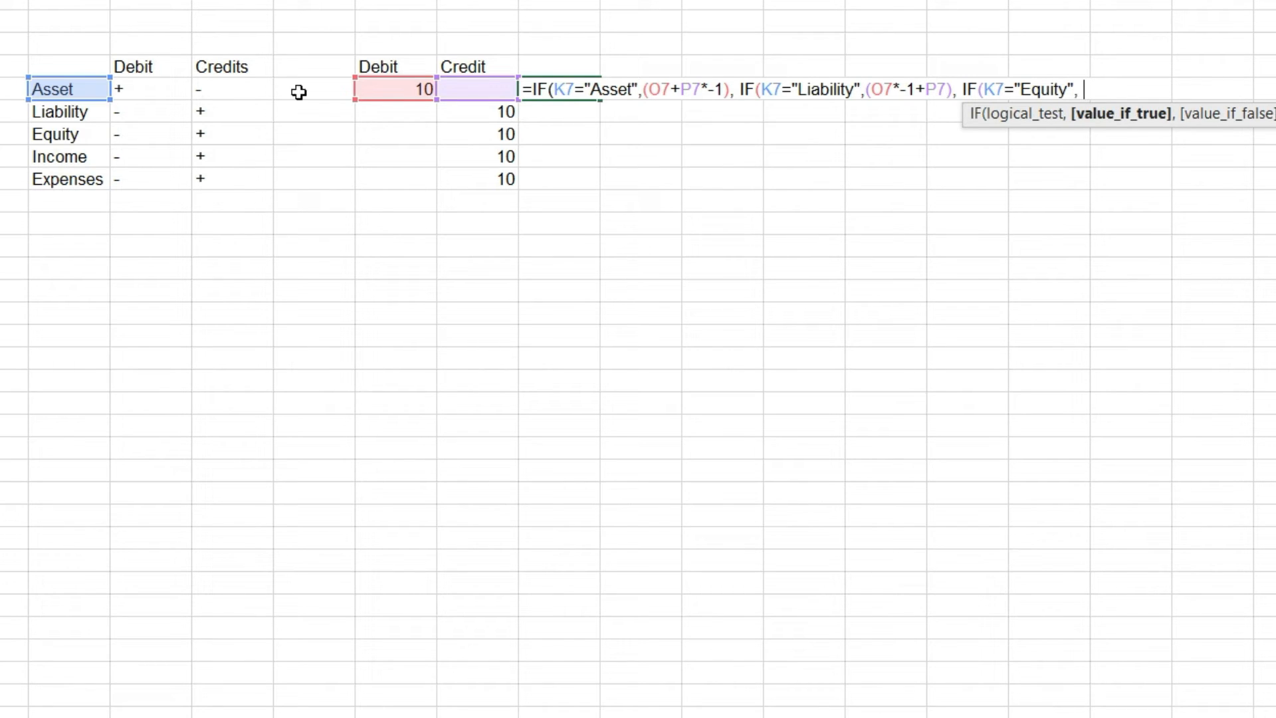
Step: Set the Equity test's value if true to (O7*-1+P7)
{"action": "left_click", "coordinate": [407, 88]}
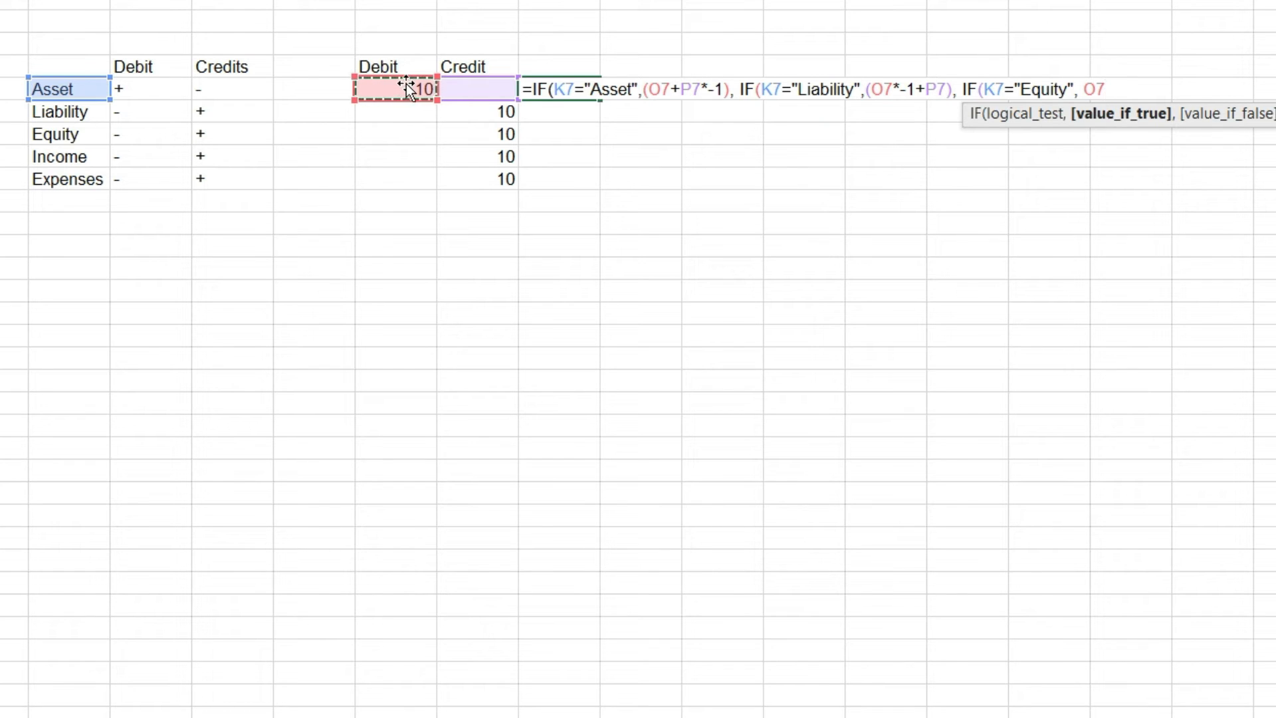
{"action": "type", "text": "*-1+"}
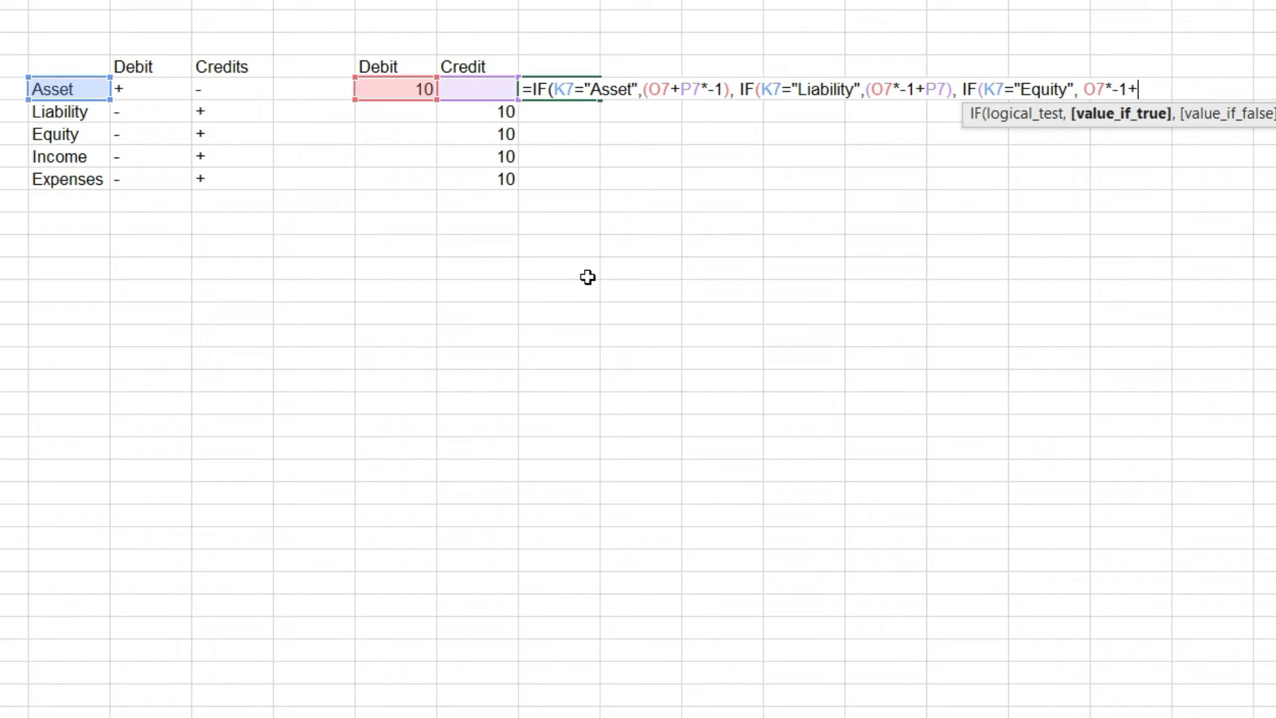
{"action": "left_click", "coordinate": [492, 91]}
{"action": "type", "text": "("}
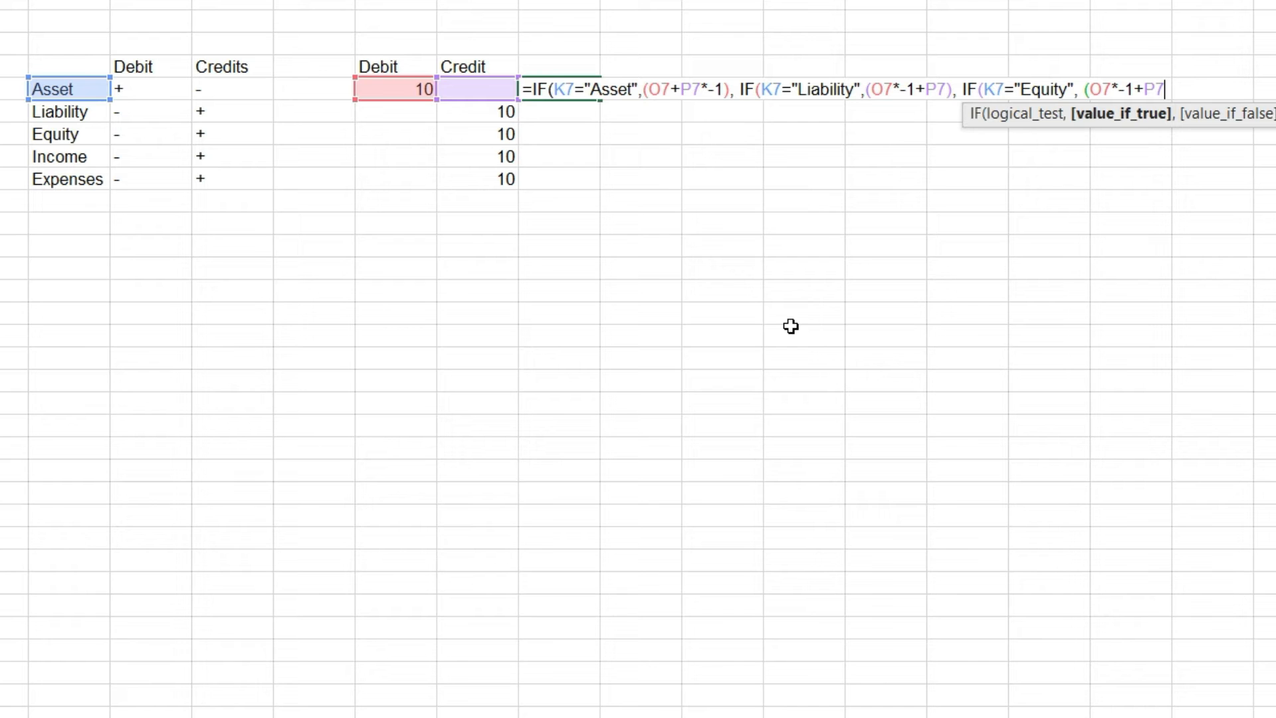
{"action": "type", "text": "),"}
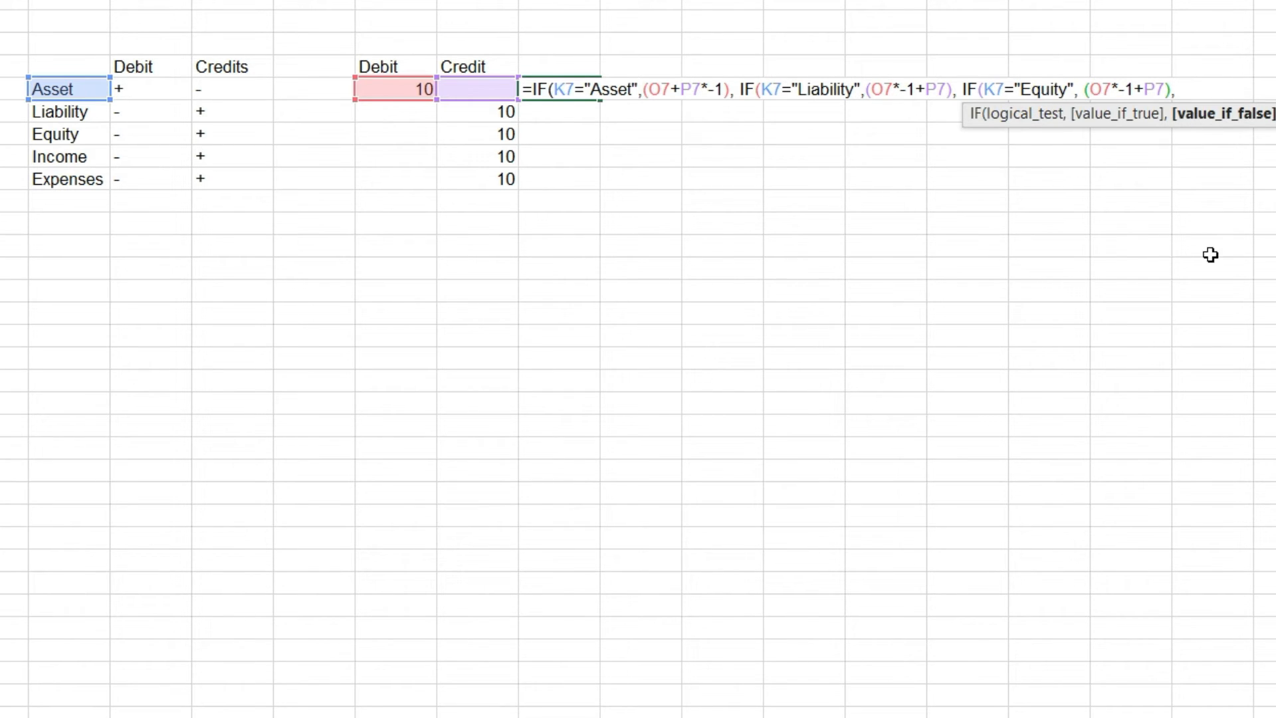
Step: Nest another IF as the Equity test's value if false, testing K7="Income"
{"action": "type", "text": "if"}
{"action": "key", "text": "Tab"}
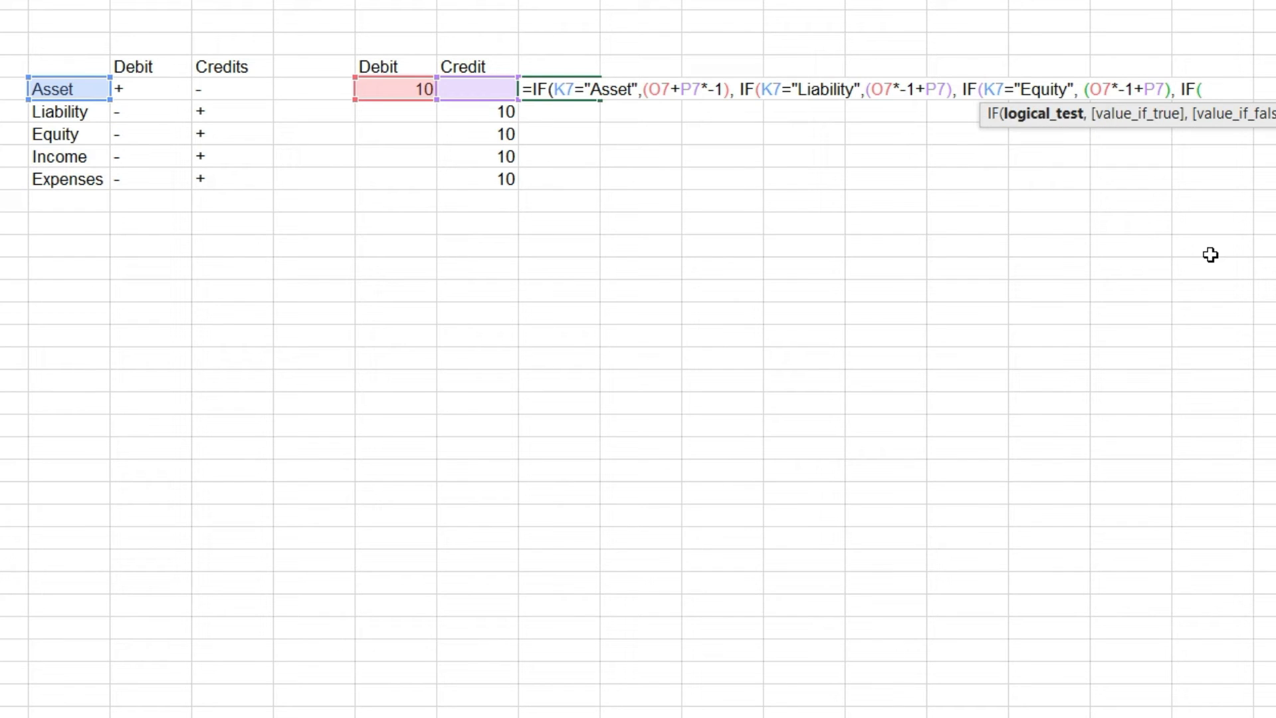
{"action": "left_click", "coordinate": [66, 91]}
{"action": "type", "text": "=\"Income"}
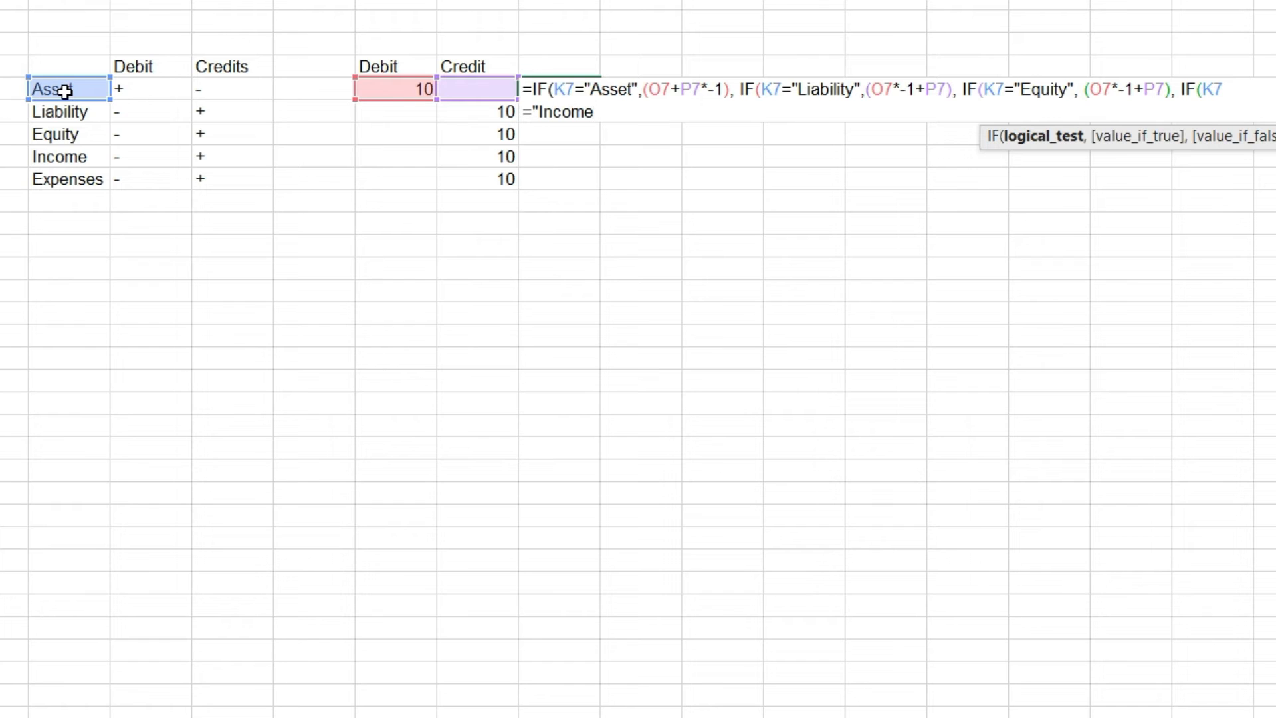
{"action": "type", "text": "\","}
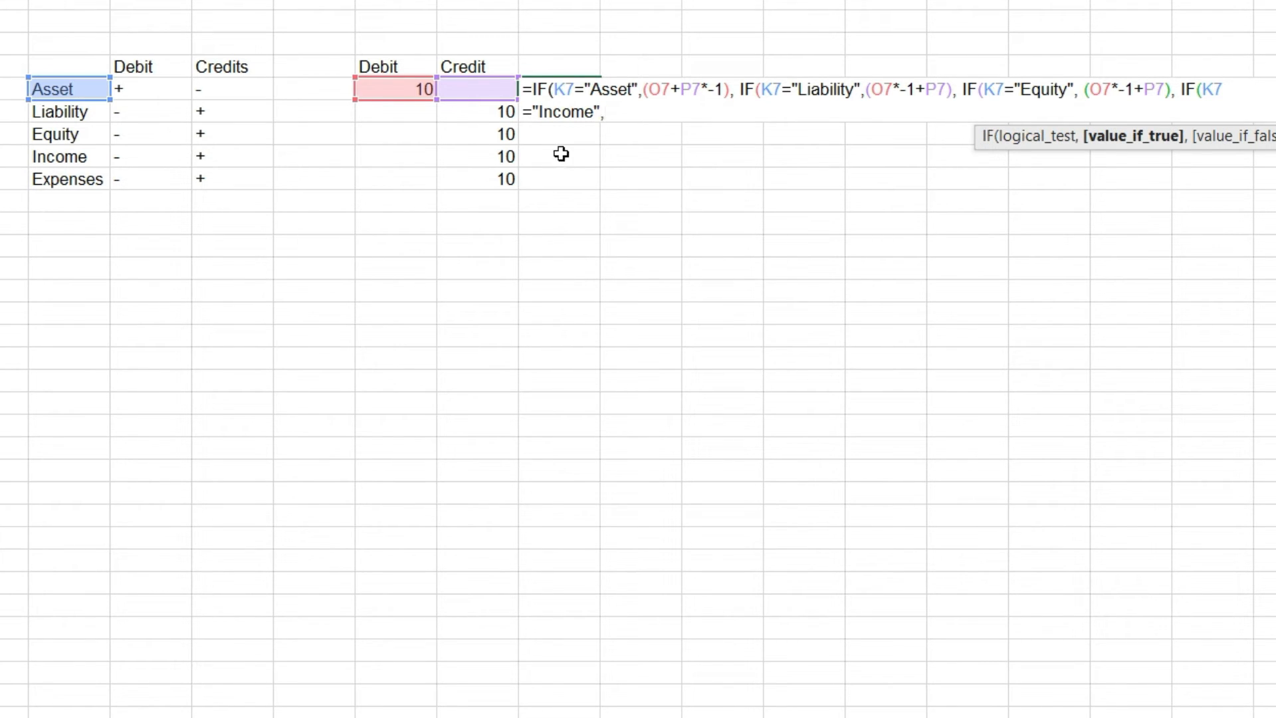
Step: Set the Income test's value if true to (O7*-1+P7) and begin another nested IF as its value if false
{"action": "left_click", "coordinate": [391, 92]}
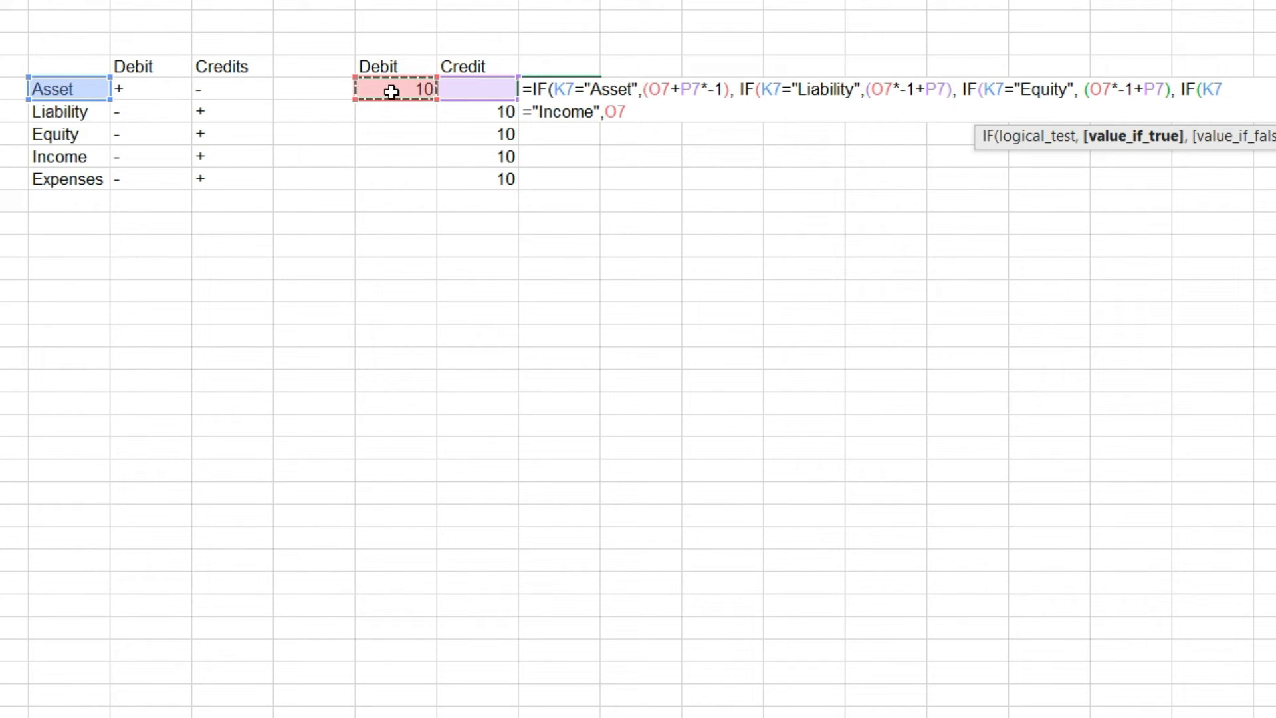
{"action": "type", "text": "*-1+"}
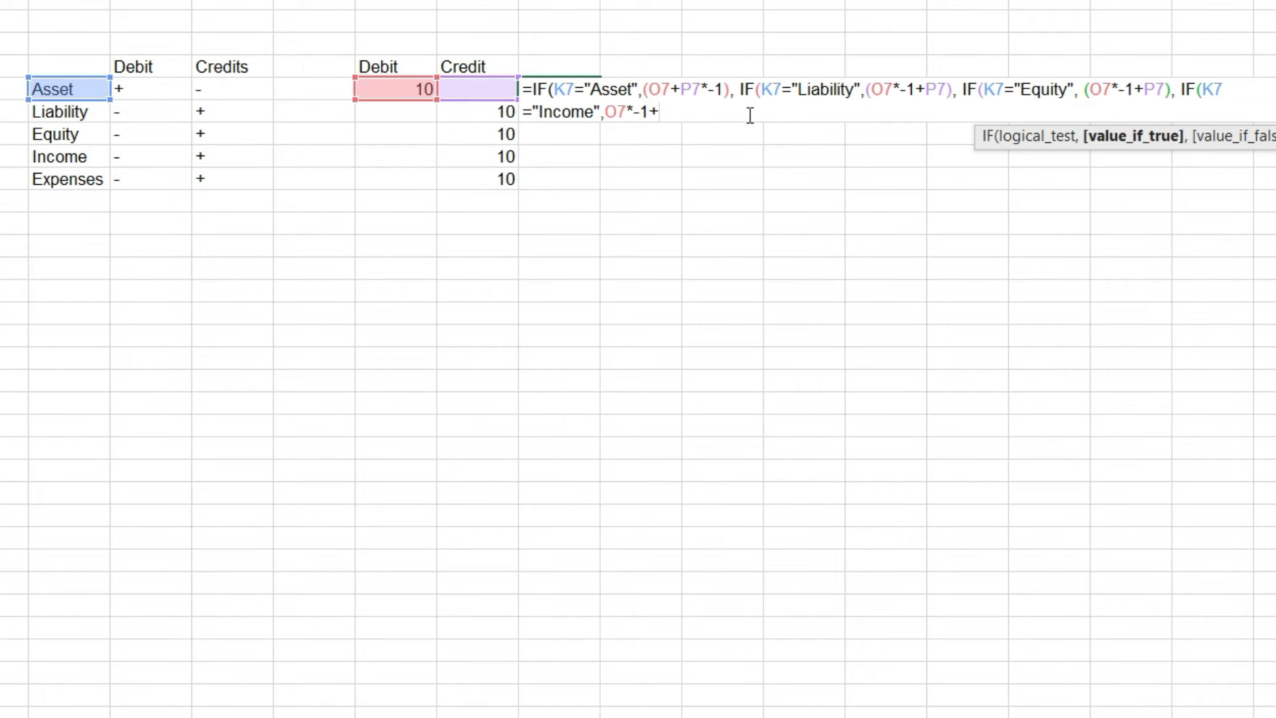
{"action": "left_click", "coordinate": [484, 91]}
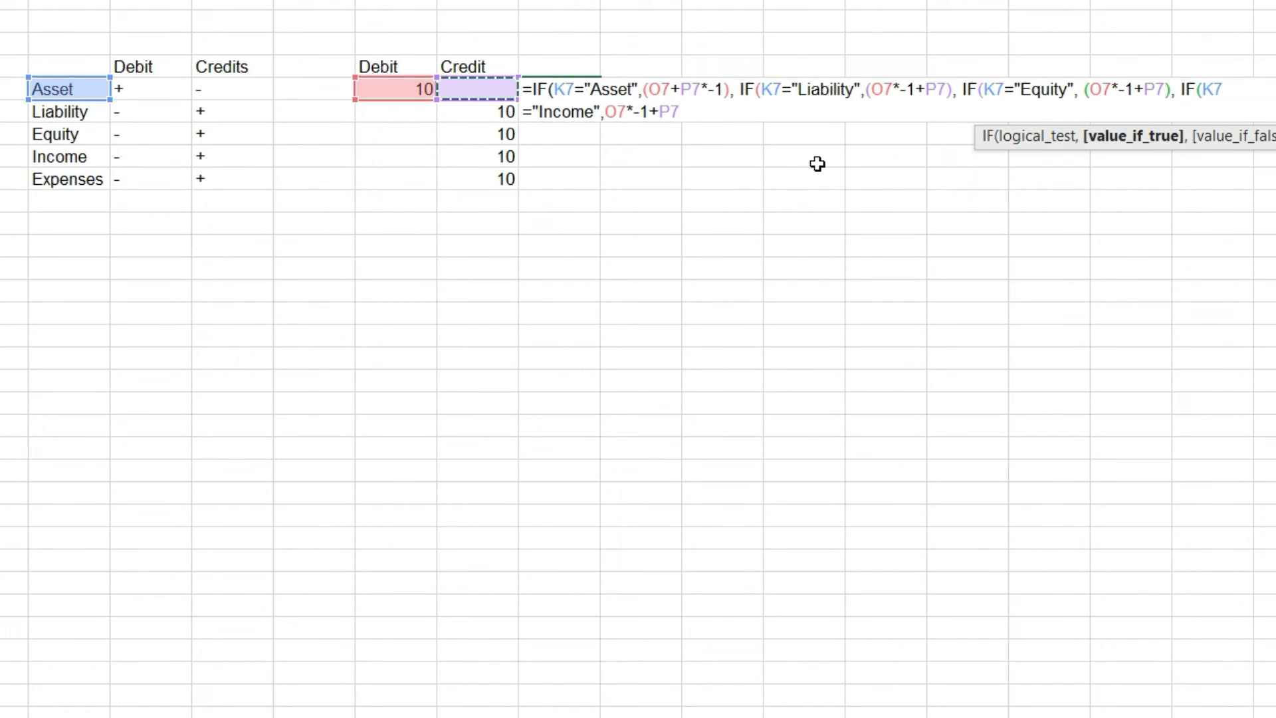
{"action": "key", "text": "Left"}
{"action": "type", "text": "("}
{"action": "key", "text": "Right"}
{"action": "key", "text": "Right"}
{"action": "key", "text": "Right"}
{"action": "key", "text": "Right"}
{"action": "key", "text": "Right"}
{"action": "key", "text": "Right"}
{"action": "key", "text": "Right"}
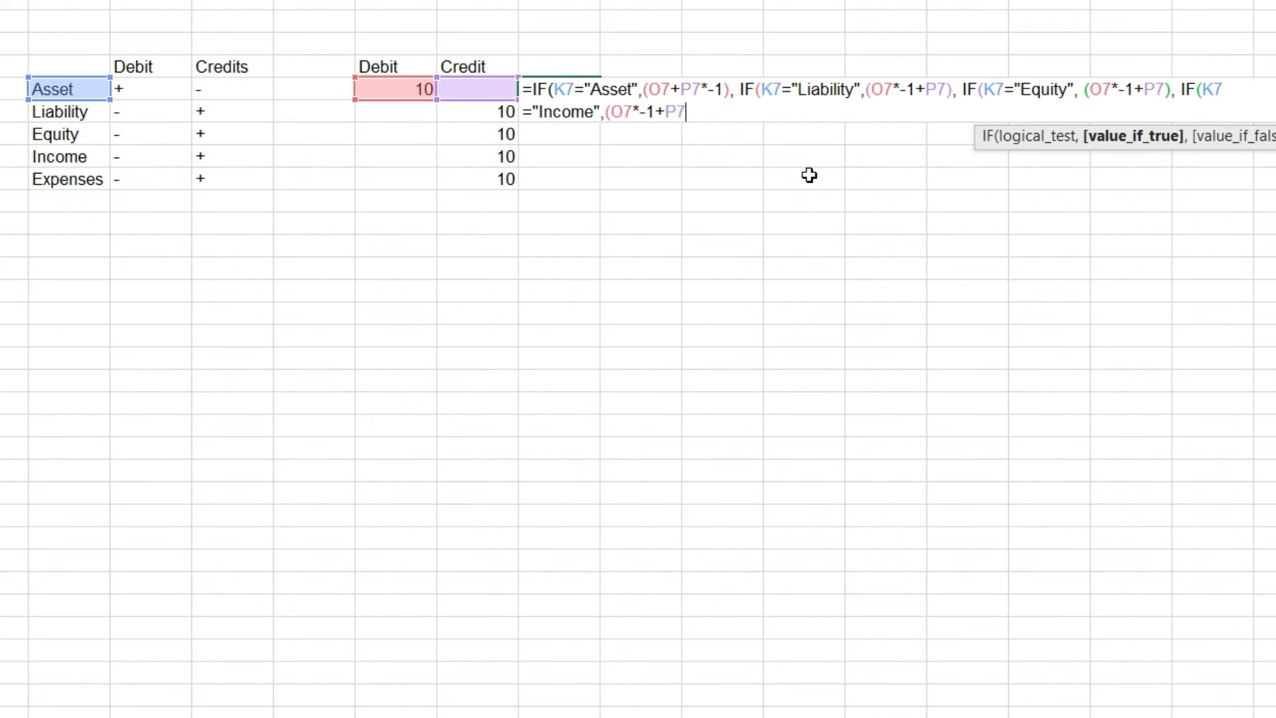
{"action": "type", "text": "), IF("}
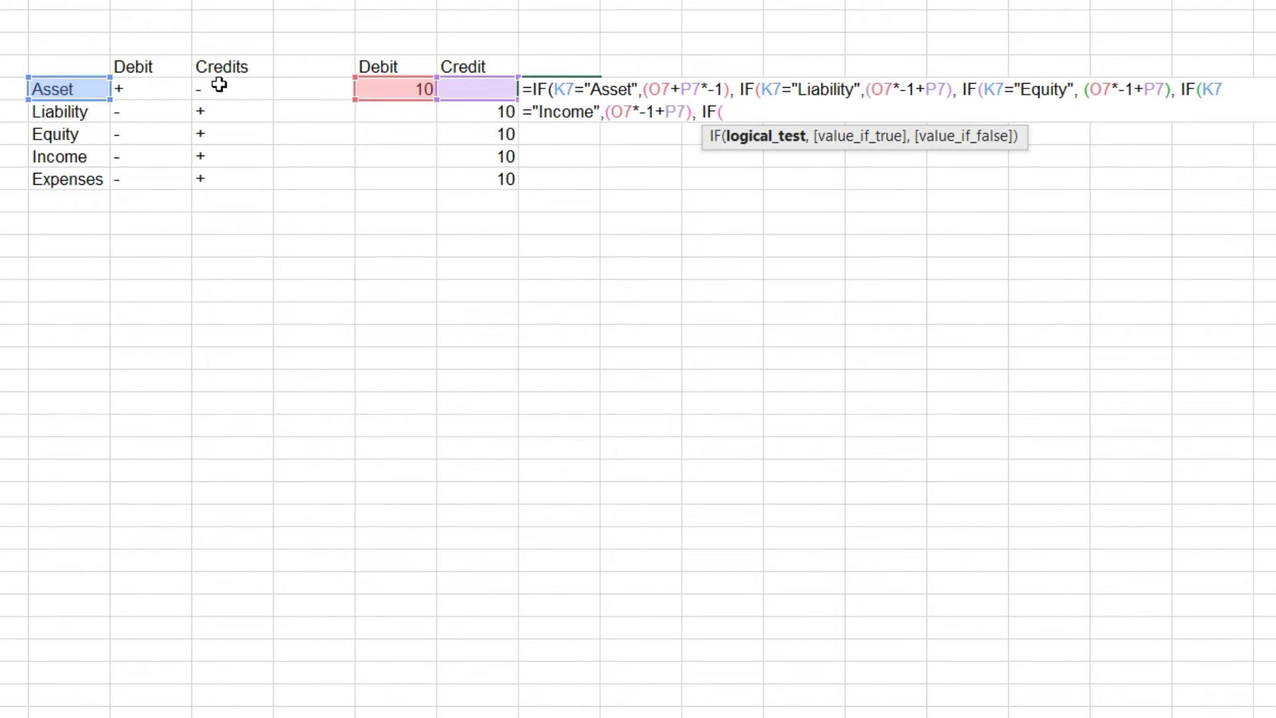
Step: Set the innermost IF's logical test to K7="Expenses"
{"action": "left_click", "coordinate": [91, 89]}
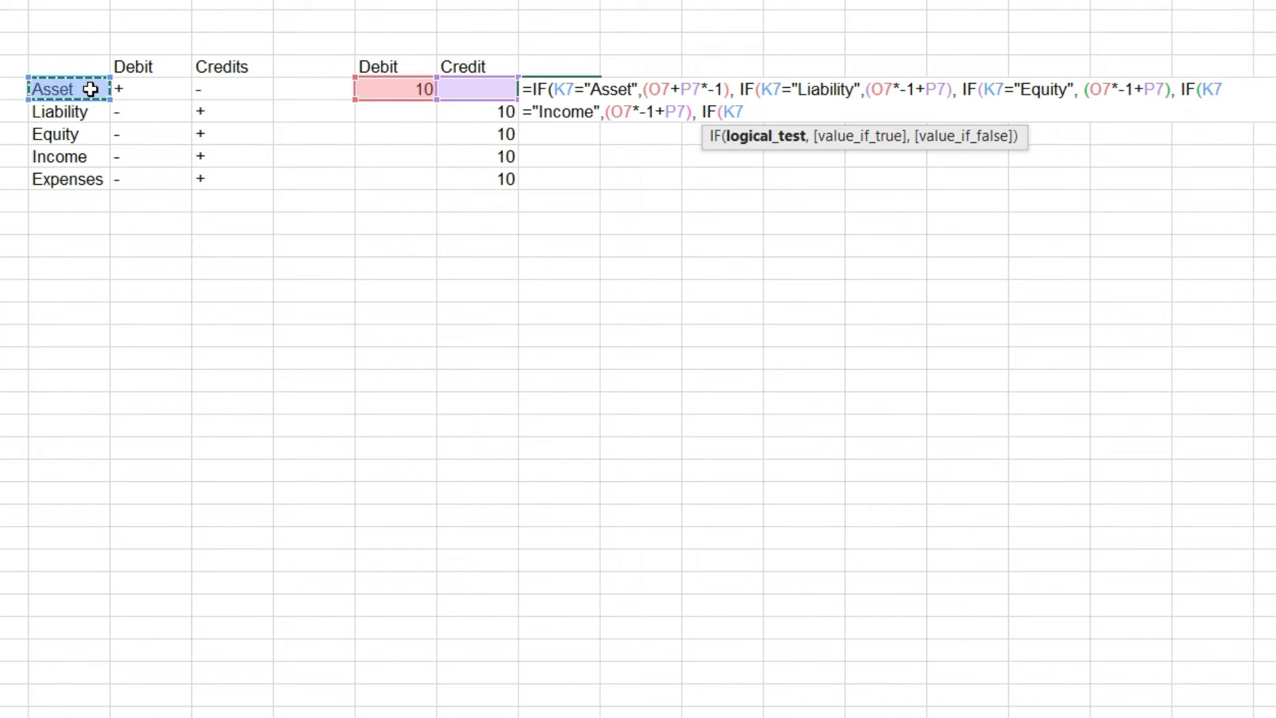
{"action": "type", "text": "=\"Expenses"}
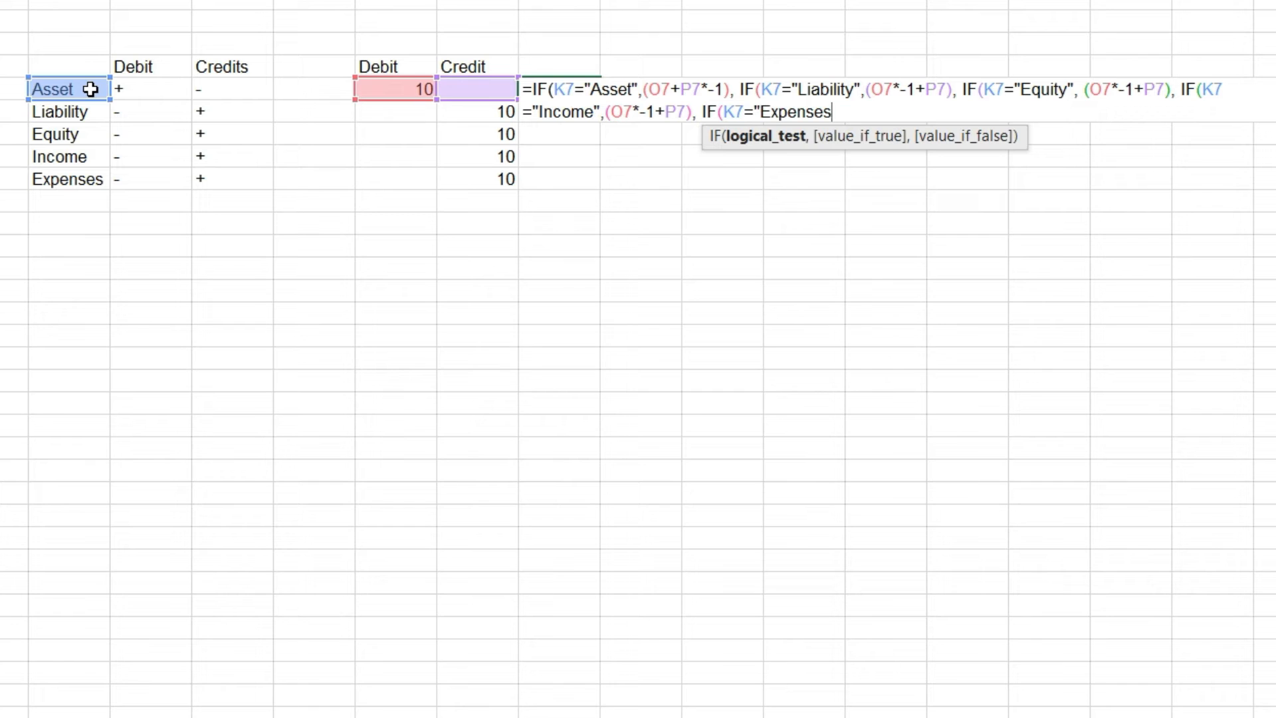
{"action": "type", "text": "\","}
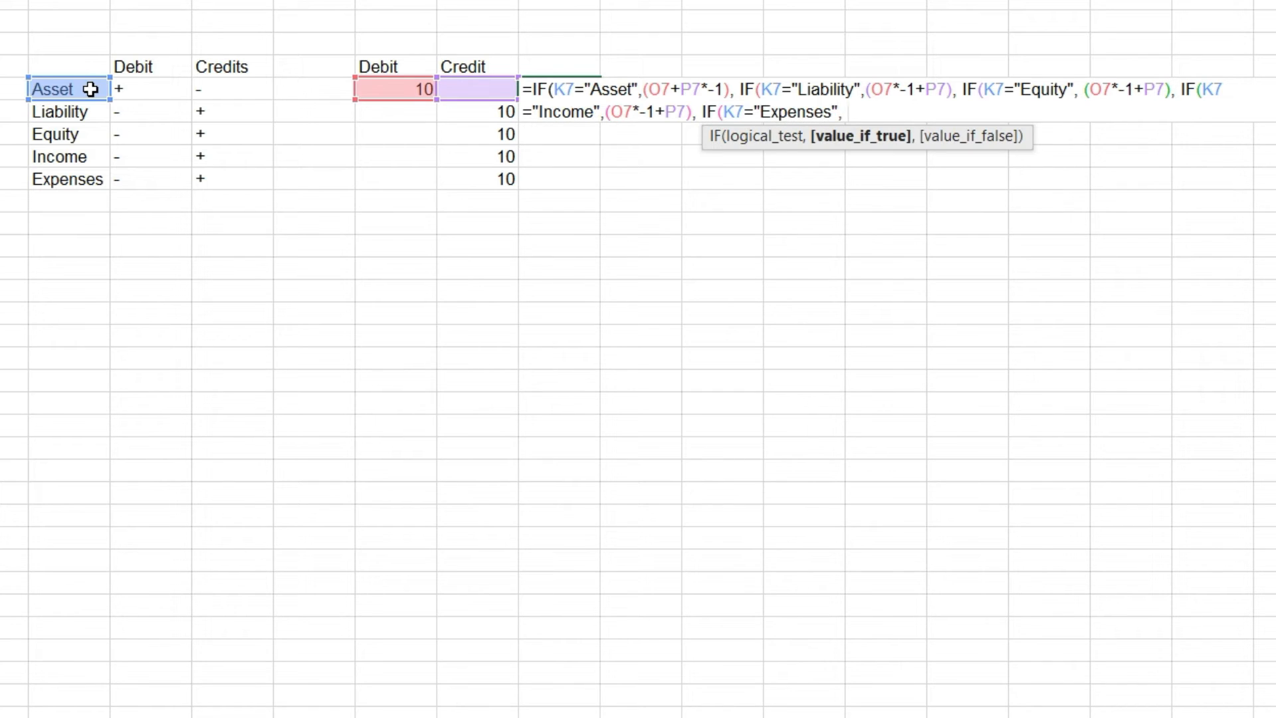
Step: Set the Expenses test's value if true to O7*-1+P7, close all nested brackets and commit the formula
{"action": "left_click", "coordinate": [394, 89]}
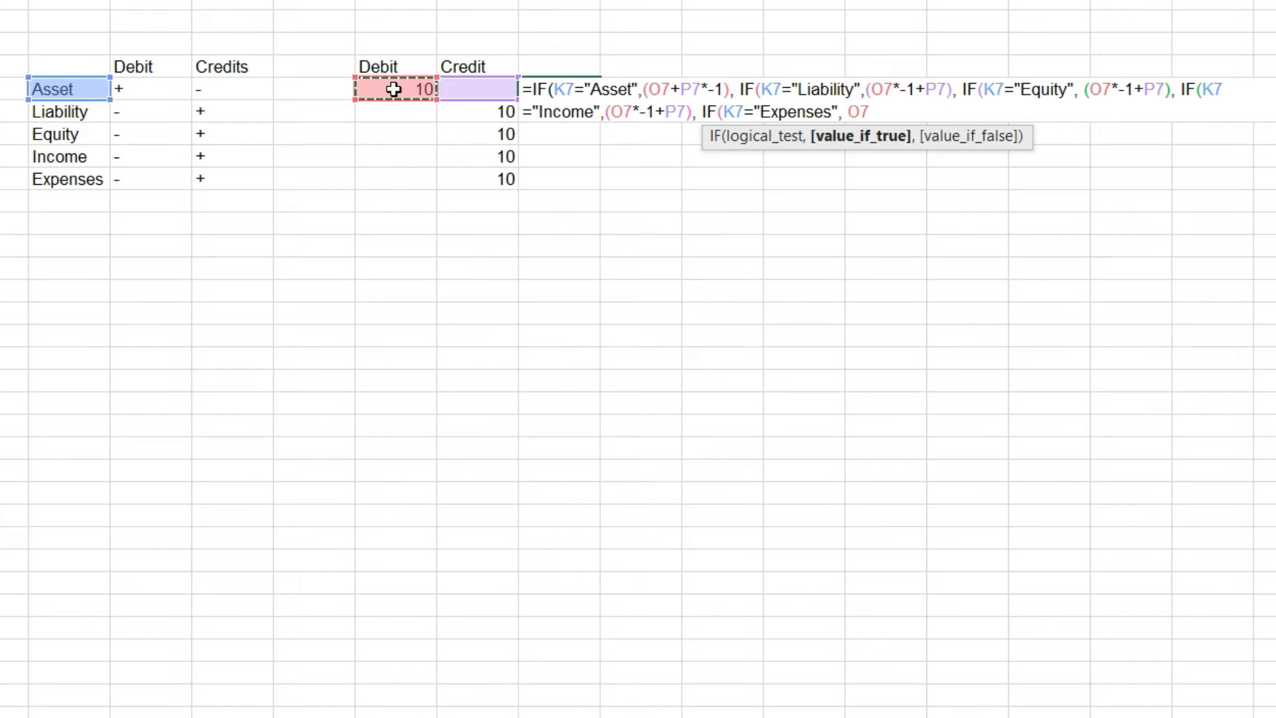
{"action": "type", "text": "*"}
{"action": "left_click", "coordinate": [499, 87]}
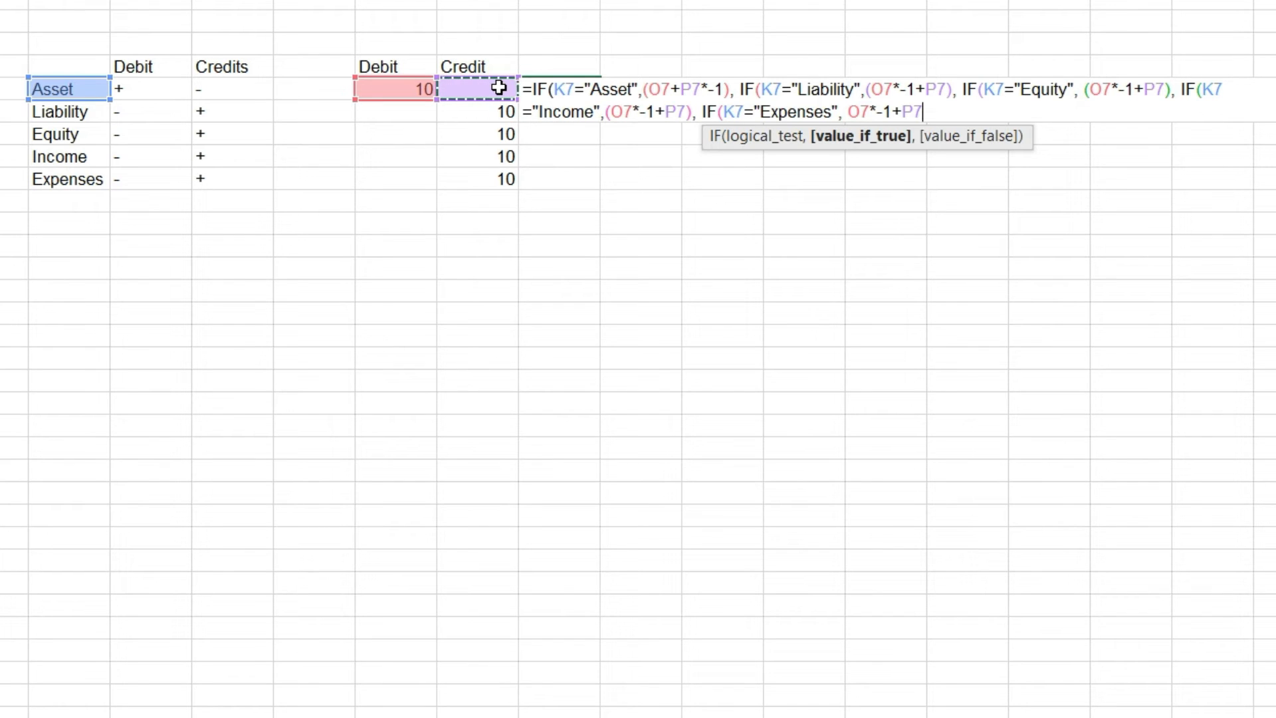
{"action": "type", "text": "))"}
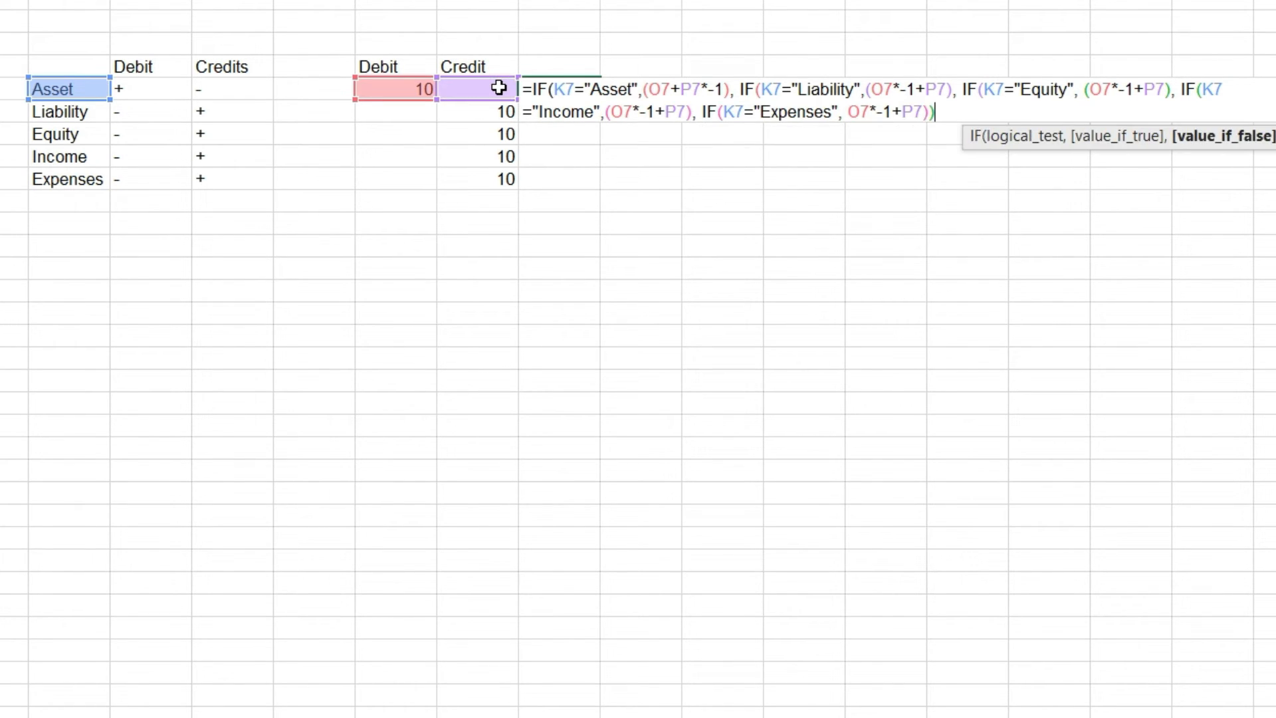
{"action": "type", "text": "))"}
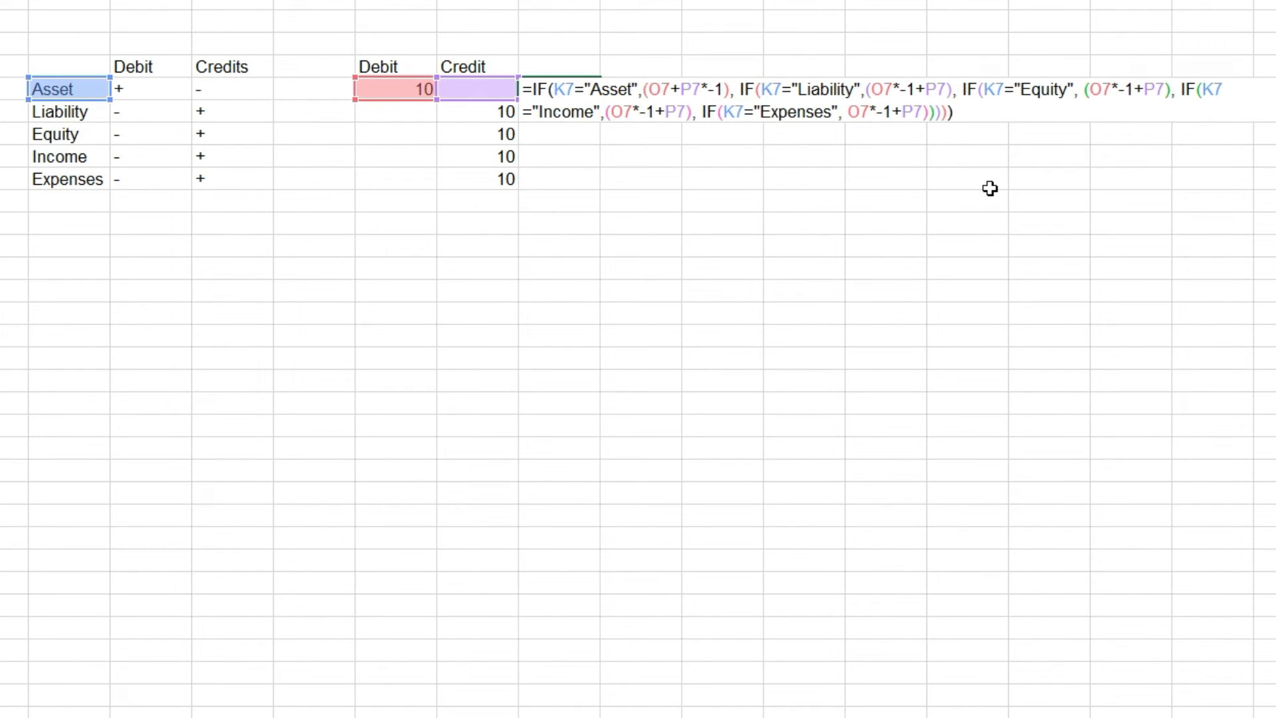
{"action": "key", "text": "Return"}
{"action": "key", "text": "Up"}
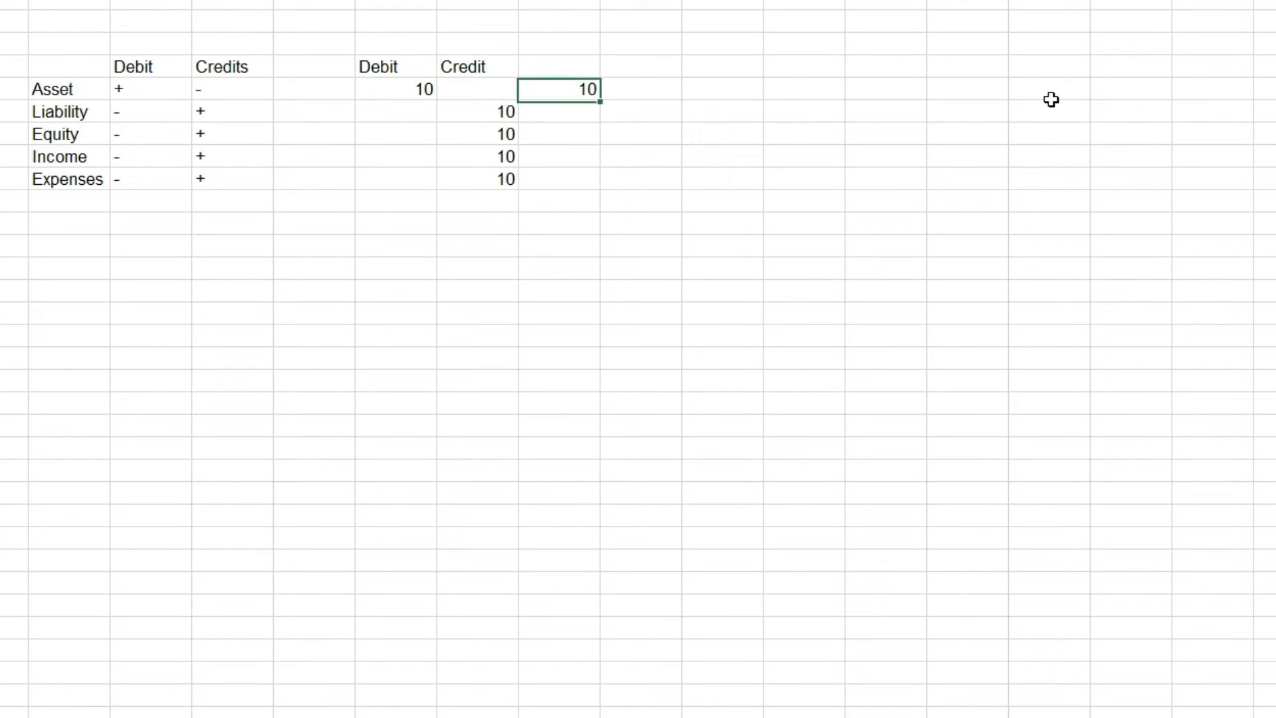
Step: Copy the nested IF formula from the Asset row down through the Expenses row
{"action": "key", "text": "ctrl+c"}
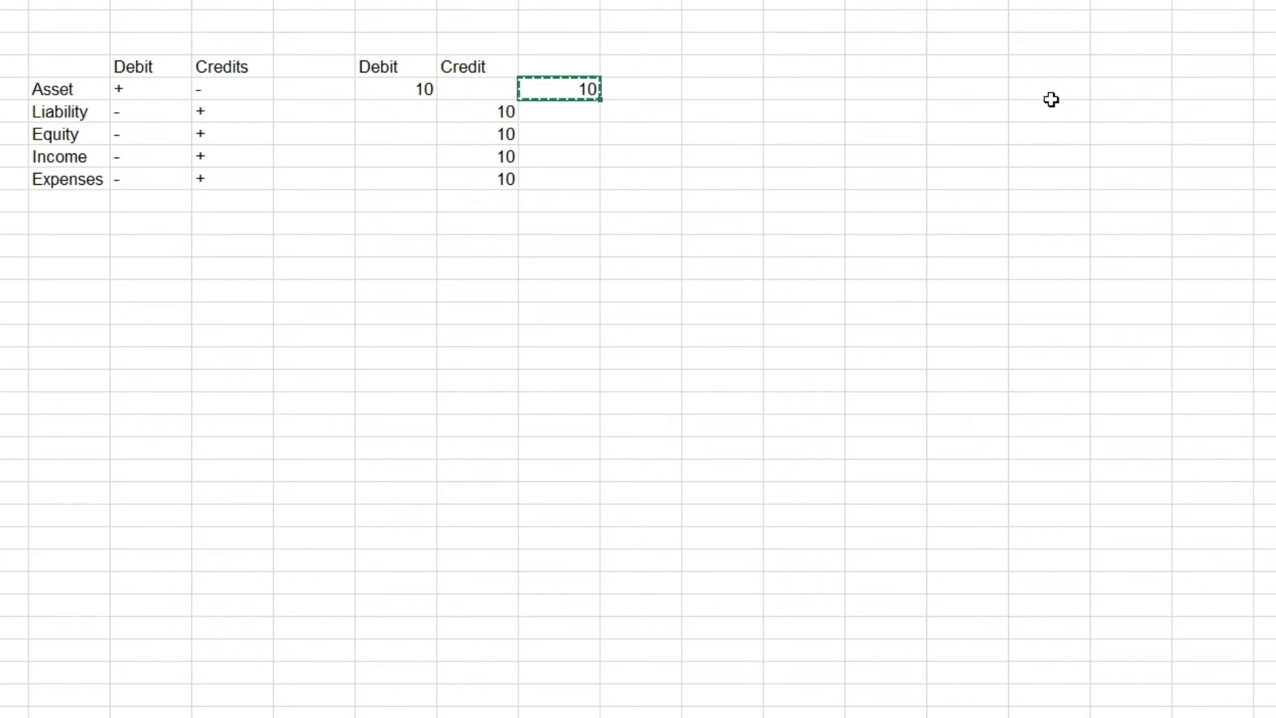
{"action": "key", "text": "shift+Down"}
{"action": "key", "text": "shift+Down"}
{"action": "key", "text": "shift+Down"}
{"action": "key", "text": "shift+Down"}
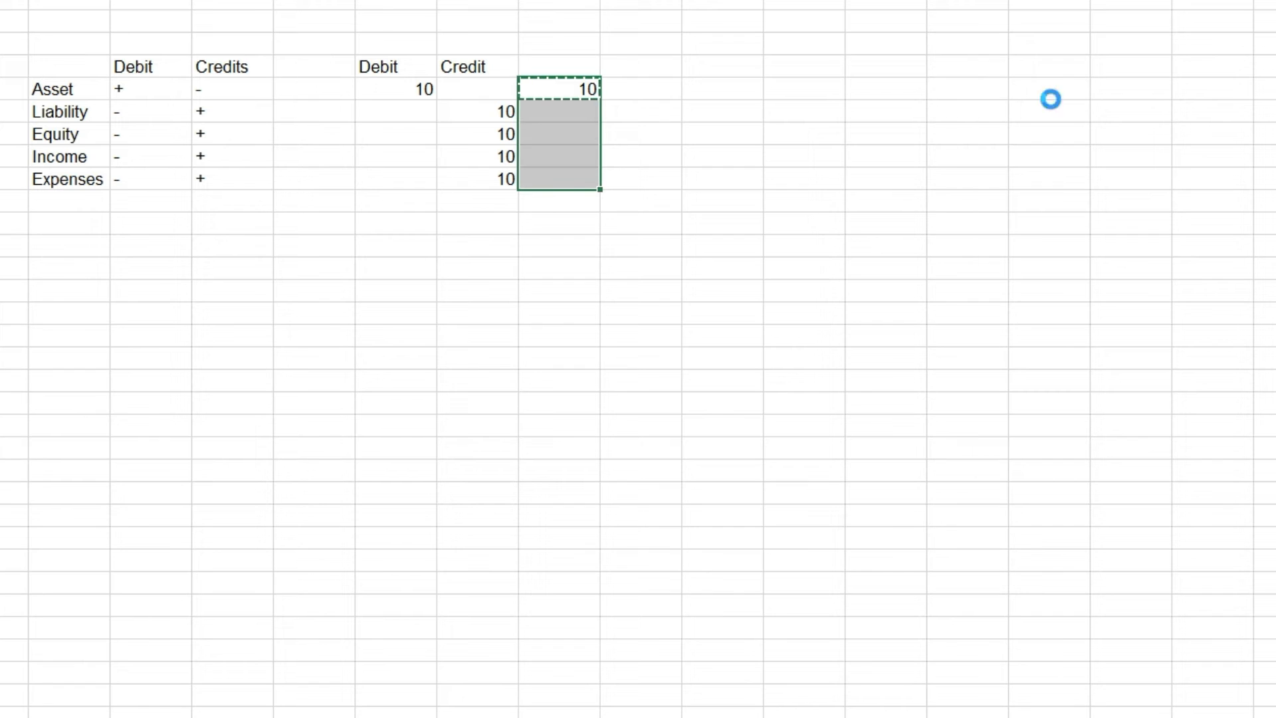
{"action": "key", "text": "ctrl+v"}
{"action": "key", "text": "Escape"}
{"action": "key", "text": "Down"}
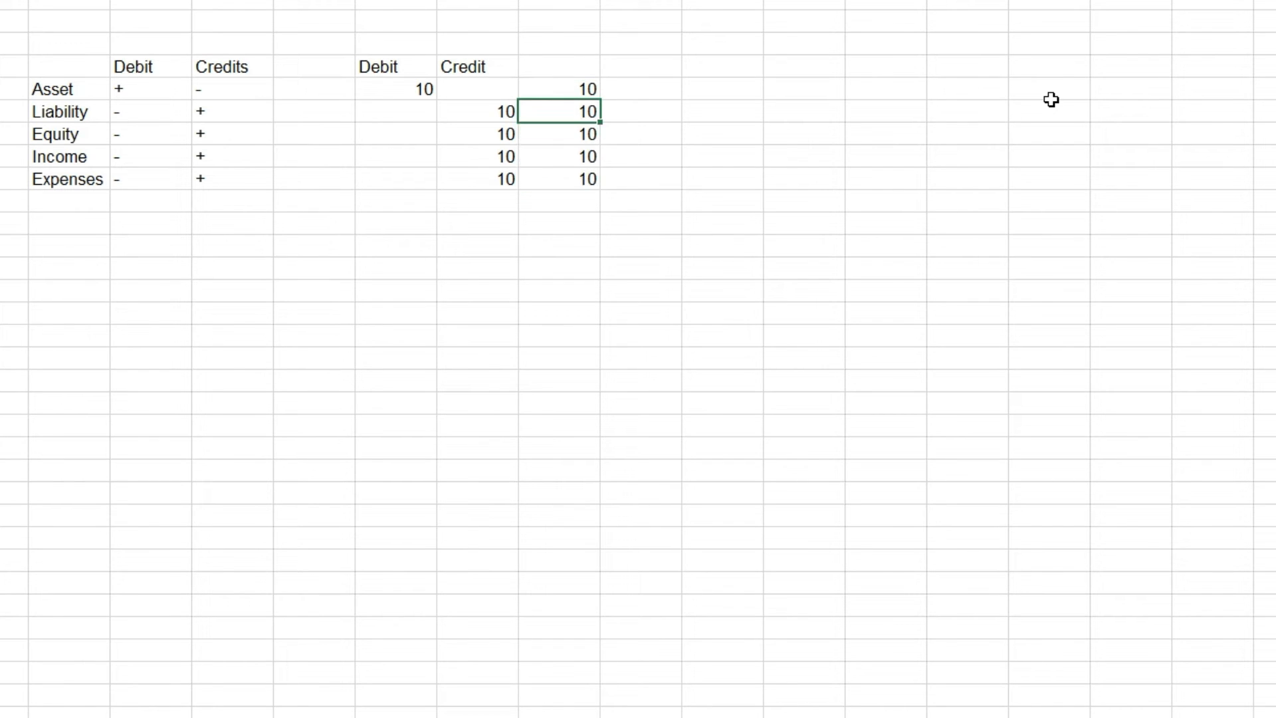
Step: Check each account's calculated result against its debit and credit entries and the plus/minus sign table
{"action": "key", "text": "Up"}
{"action": "key", "text": "Left"}
{"action": "key", "text": "Left"}
{"action": "key", "text": "Right"}
{"action": "key", "text": "Down"}
{"action": "key", "text": "Down"}
{"action": "key", "text": "Down"}
{"action": "key", "text": "Down"}
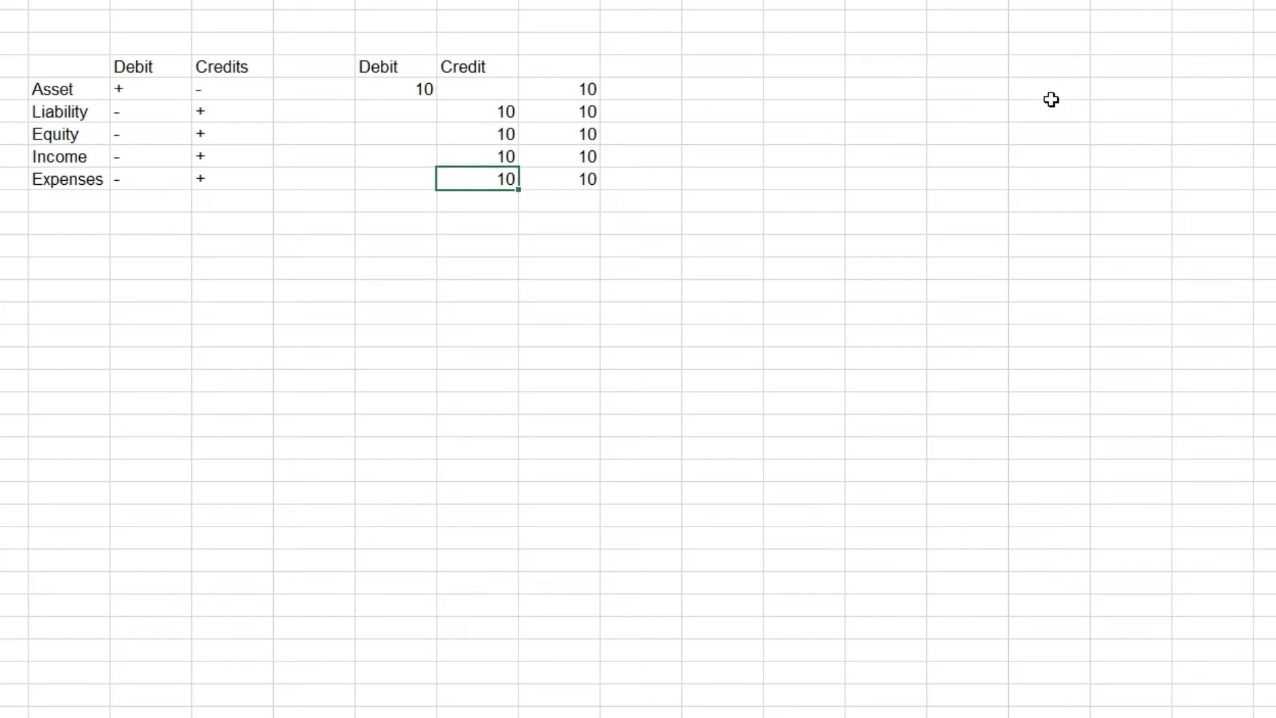
{"action": "left_click", "coordinate": [130, 93]}
{"action": "left_click", "coordinate": [242, 115]}
{"action": "left_click", "coordinate": [236, 161]}
{"action": "left_click", "coordinate": [236, 179]}
Step: Add the header "Amount" above the formula results column
{"action": "left_click", "coordinate": [568, 65]}
{"action": "type", "text": "Amount"}
{"action": "key", "text": "Return"}
Step: Clear the Asset row's test debit and the test credits of the Liability, Equity, Income and Expenses rows
{"action": "key", "text": "Down"}
{"action": "key", "text": "Down"}
{"action": "key", "text": "Down"}
{"action": "key", "text": "Up"}
{"action": "key", "text": "Up"}
{"action": "key", "text": "Left"}
{"action": "key", "text": "Left"}
{"action": "key", "text": "Up"}
{"action": "key", "text": "Delete"}
{"action": "key", "text": "Right"}
{"action": "key", "text": "Down"}
{"action": "key", "text": "Delete"}
{"action": "key", "text": "Down"}
{"action": "key", "text": "Delete"}
{"action": "key", "text": "Down"}
{"action": "key", "text": "Delete"}
{"action": "key", "text": "Down"}
{"action": "key", "text": "Delete"}
{"action": "key", "text": "Up"}
{"action": "key", "text": "Up"}
{"action": "key", "text": "Up"}
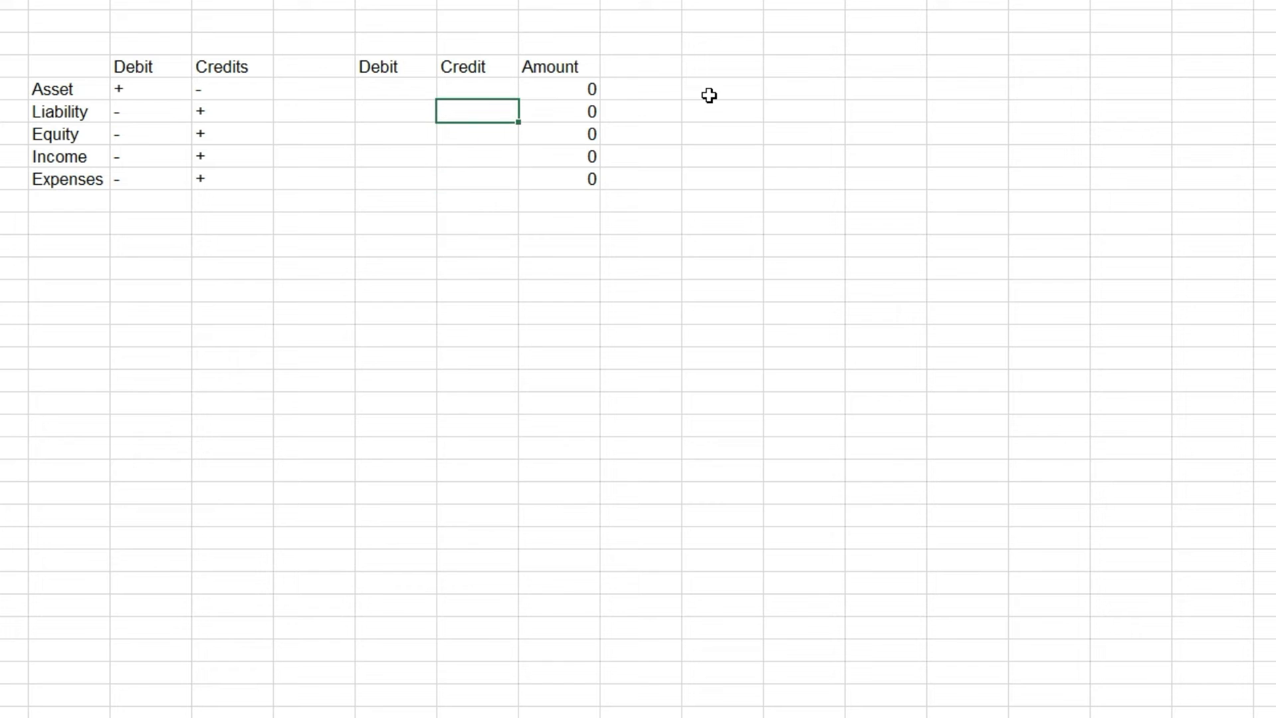
Step: Enter a test credit of 5 for the Asset account
{"action": "key", "text": "Up"}
{"action": "type", "text": "5"}
{"action": "key", "text": "Return"}
Step: Enter a test debit of 5 for each of the Liability, Equity, Income and Expenses accounts
{"action": "key", "text": "Left"}
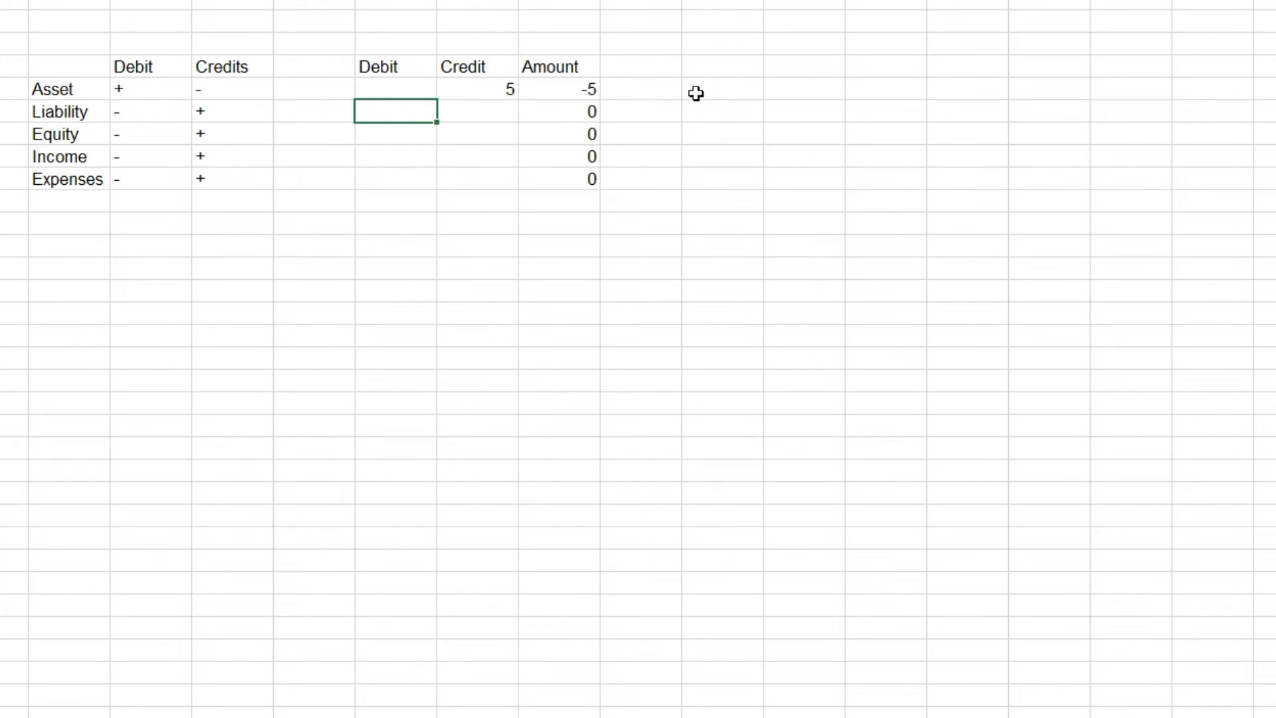
{"action": "type", "text": "5"}
{"action": "key", "text": "Return"}
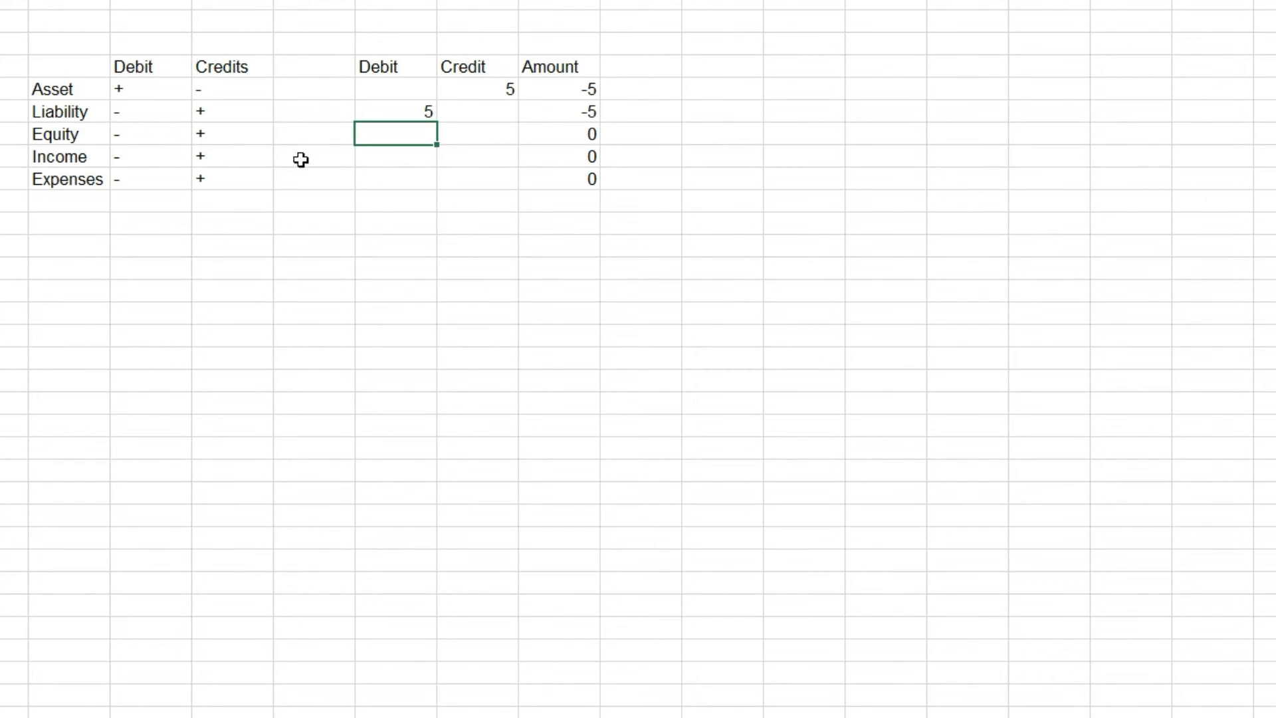
{"action": "type", "text": "5"}
{"action": "key", "text": "Return"}
{"action": "type", "text": "5"}
{"action": "key", "text": "Return"}
{"action": "type", "text": "5"}
{"action": "key", "text": "Return"}
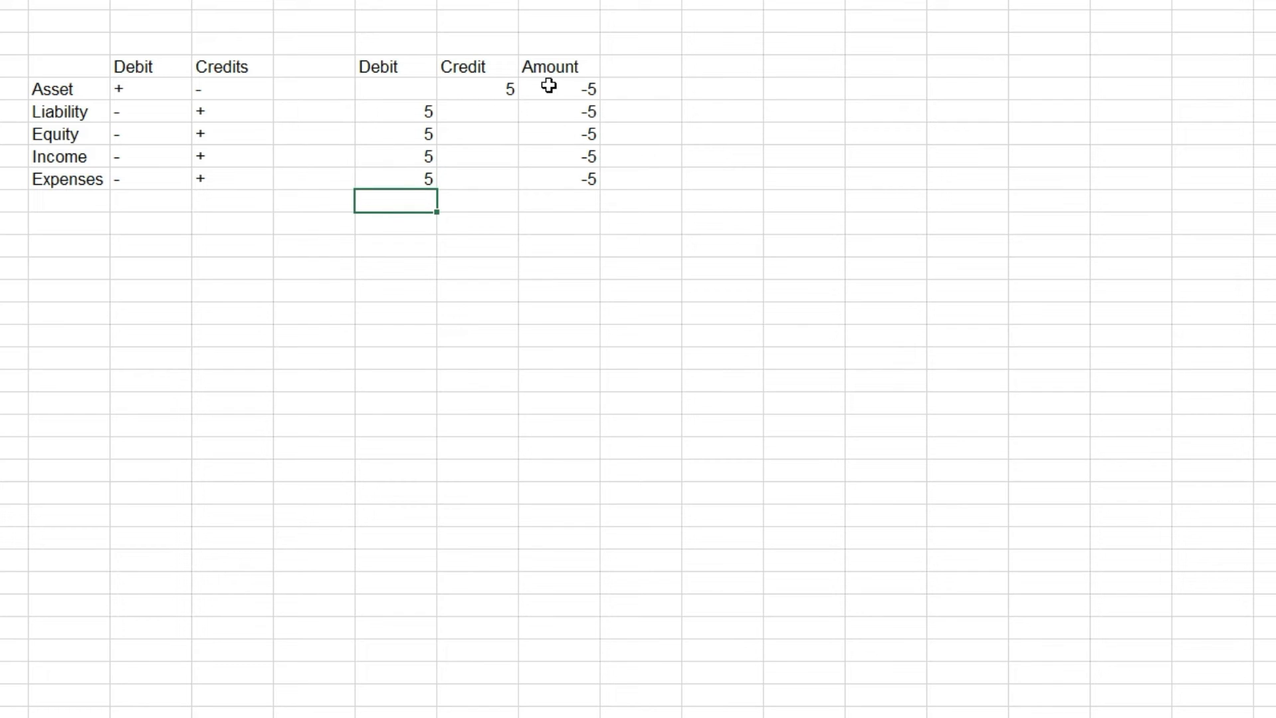
Step: Compare the Amount column's signs with the Asset credit and Liability debit signs in the reference table
{"action": "left_click", "coordinate": [209, 87]}
{"action": "left_click", "coordinate": [153, 117]}
{"action": "left_click", "coordinate": [232, 91]}
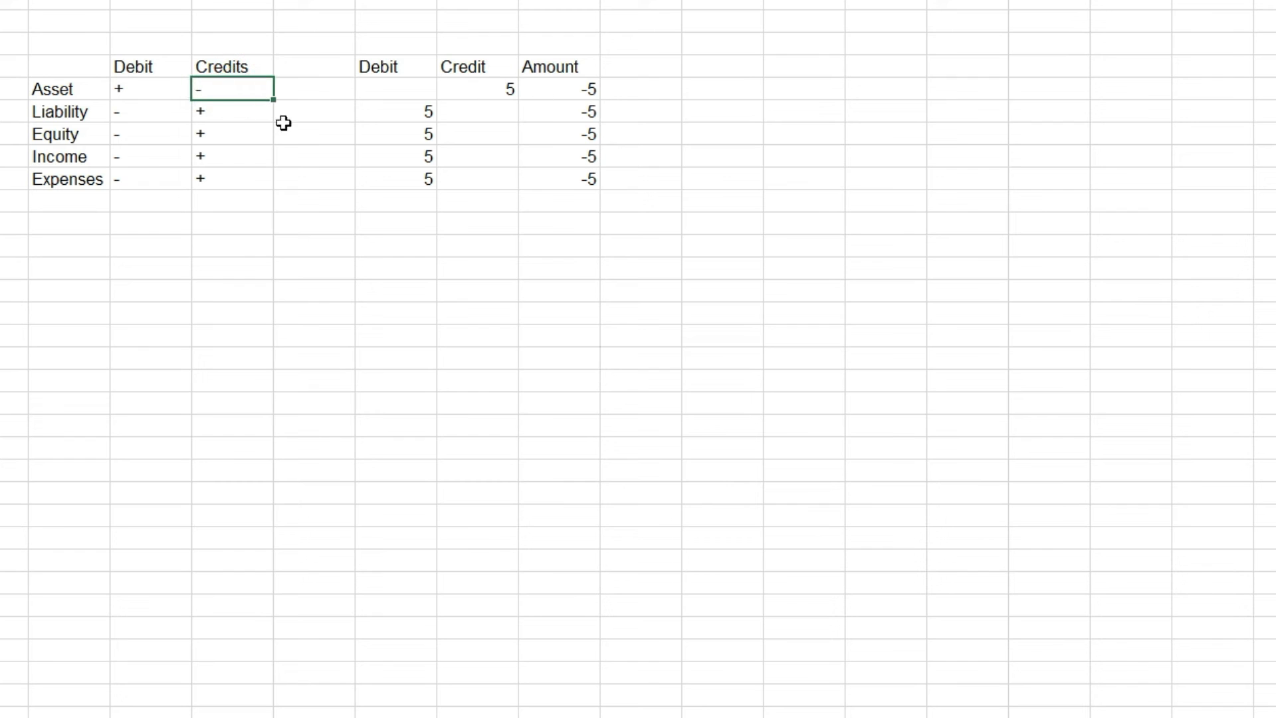
{"action": "left_click", "coordinate": [146, 111]}
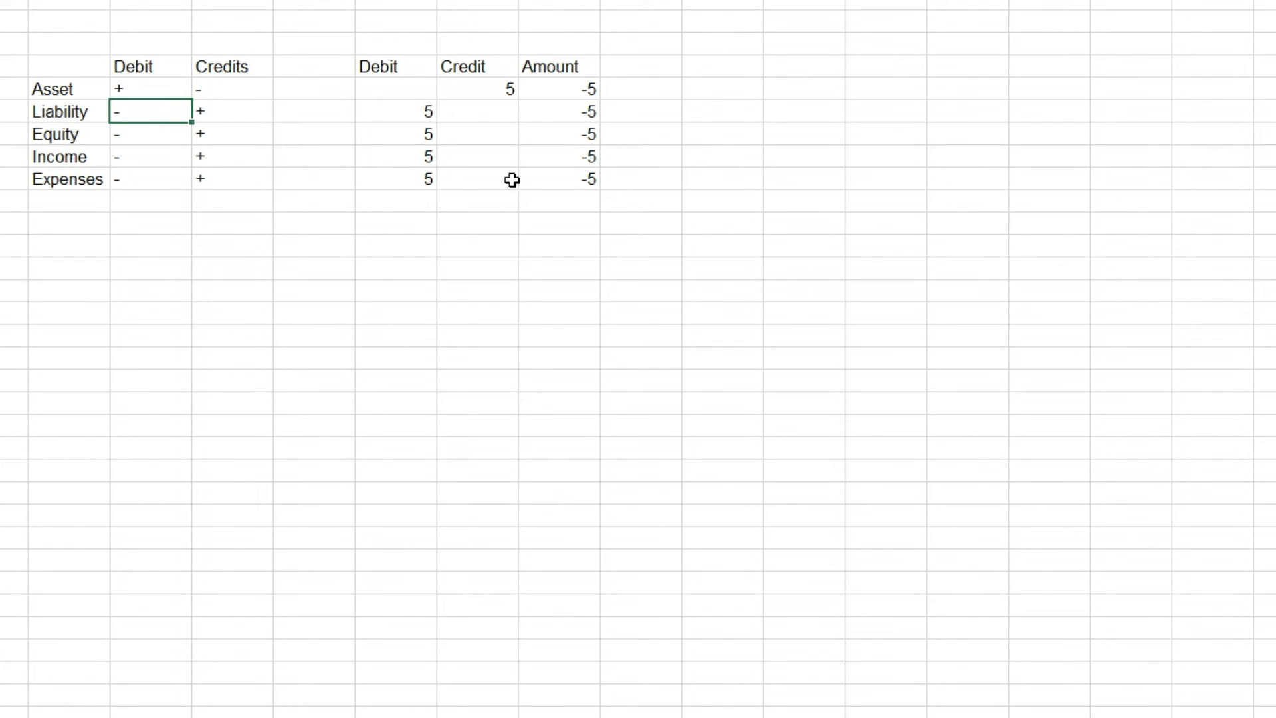
{"action": "left_click", "coordinate": [567, 86]}
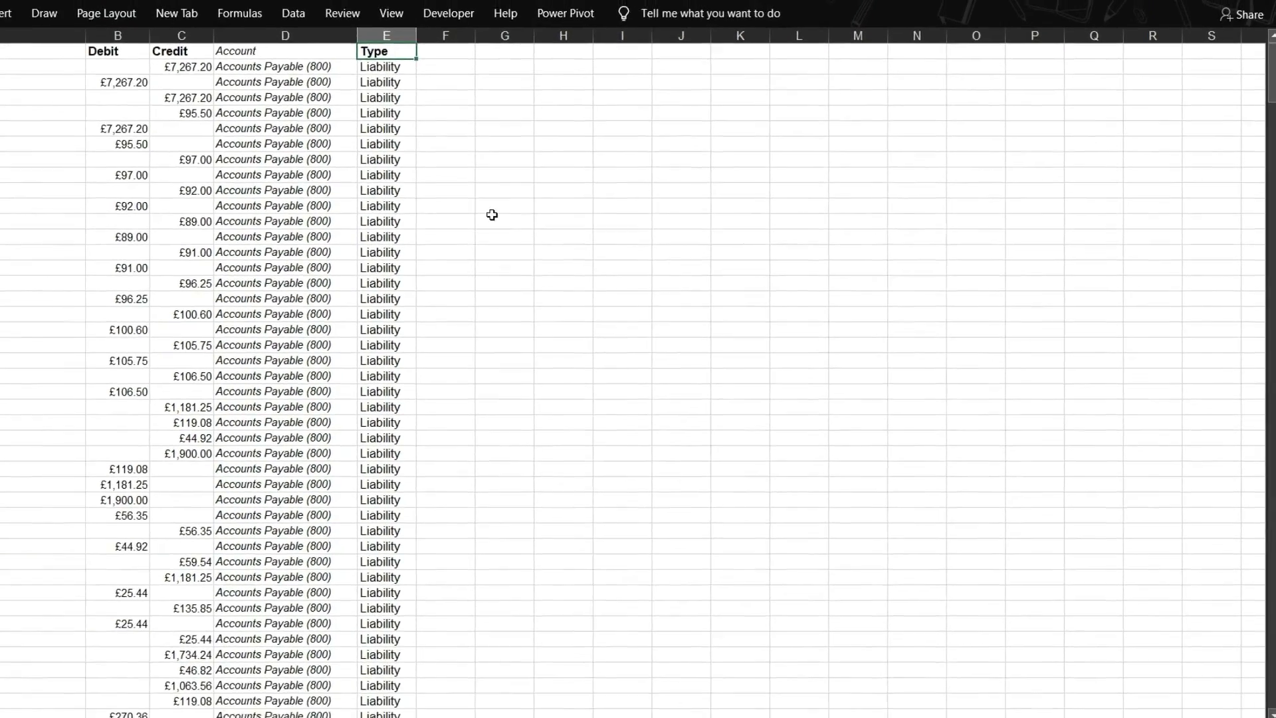
Step: Inspect the first transaction's Debit and Type cells on the General Ledger Report sheet
{"action": "left_click", "coordinate": [457, 69]}
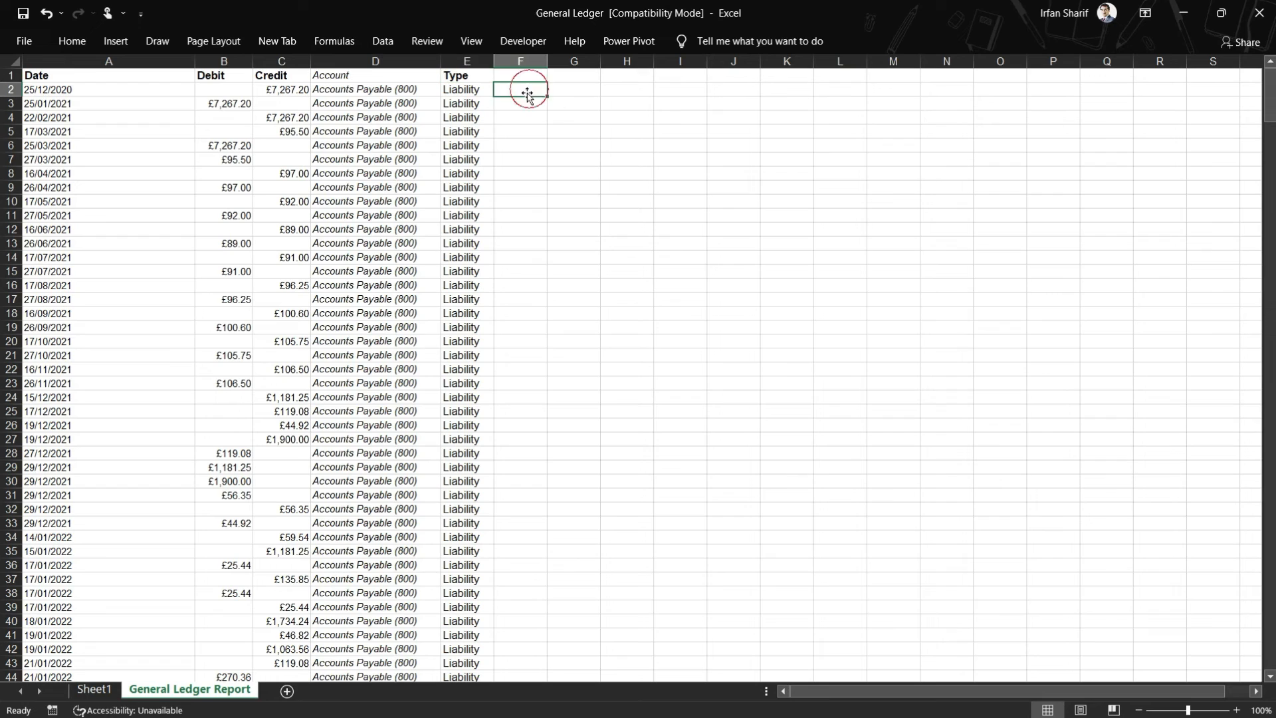
{"action": "left_click", "coordinate": [233, 89]}
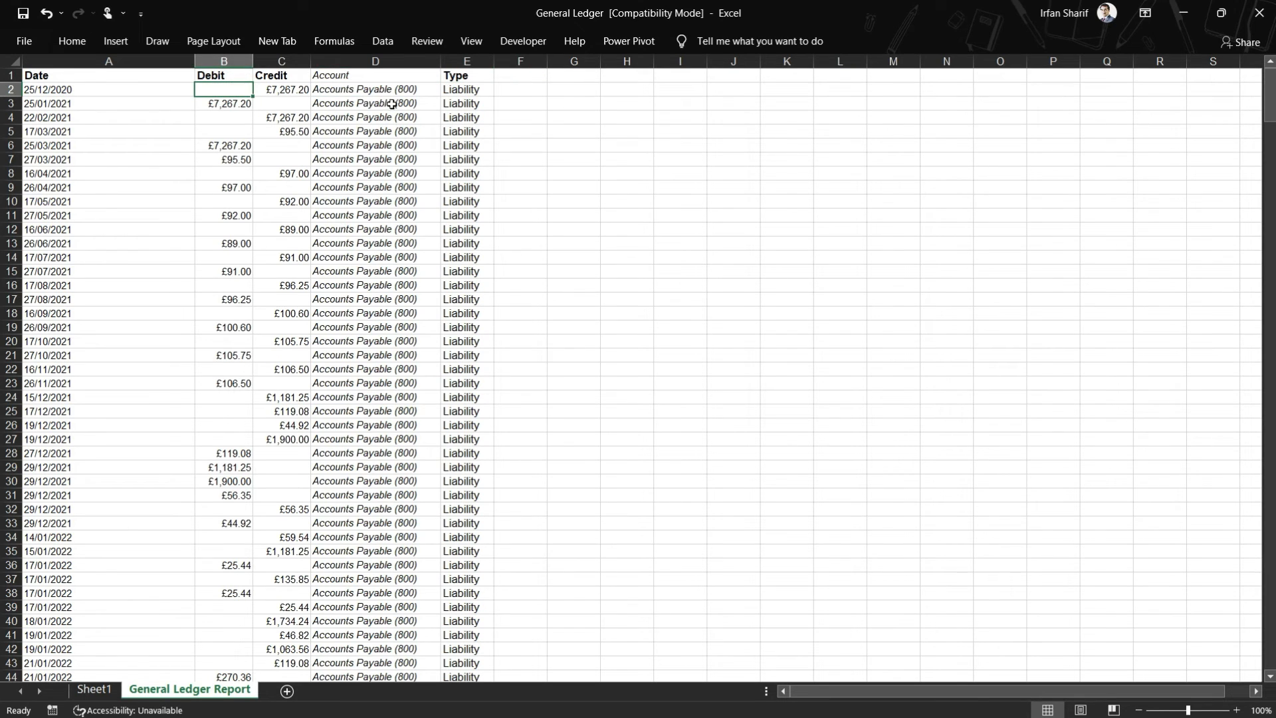
{"action": "left_click", "coordinate": [468, 90]}
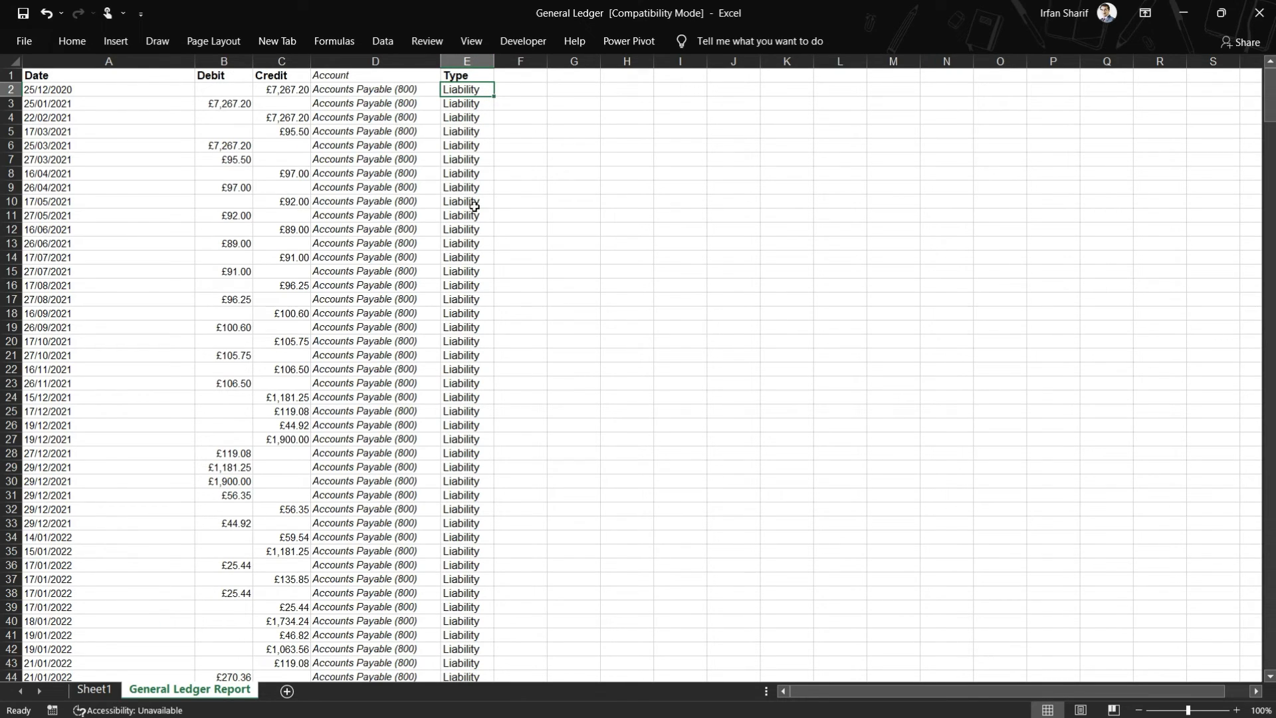
Step: Copy the text of the nested IF formula in Q7 on Sheet1, leaving out its equals sign
{"action": "left_click", "coordinate": [93, 690]}
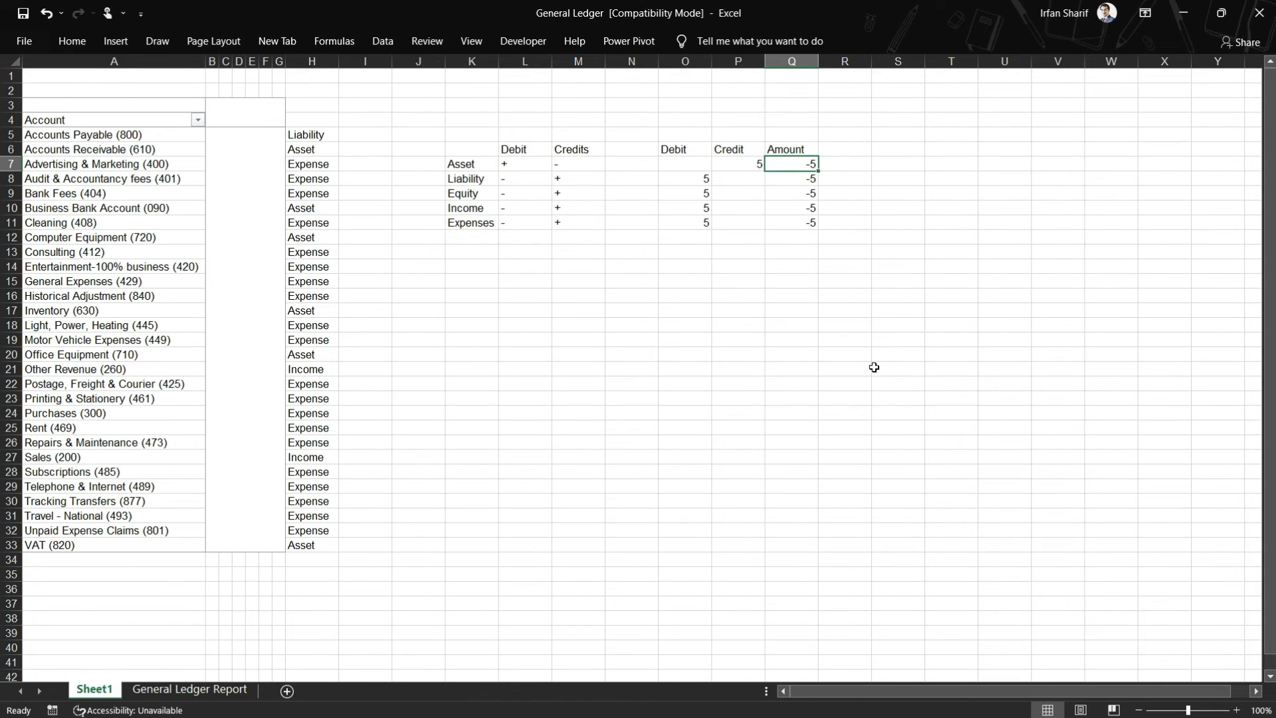
{"action": "key", "text": "F2"}
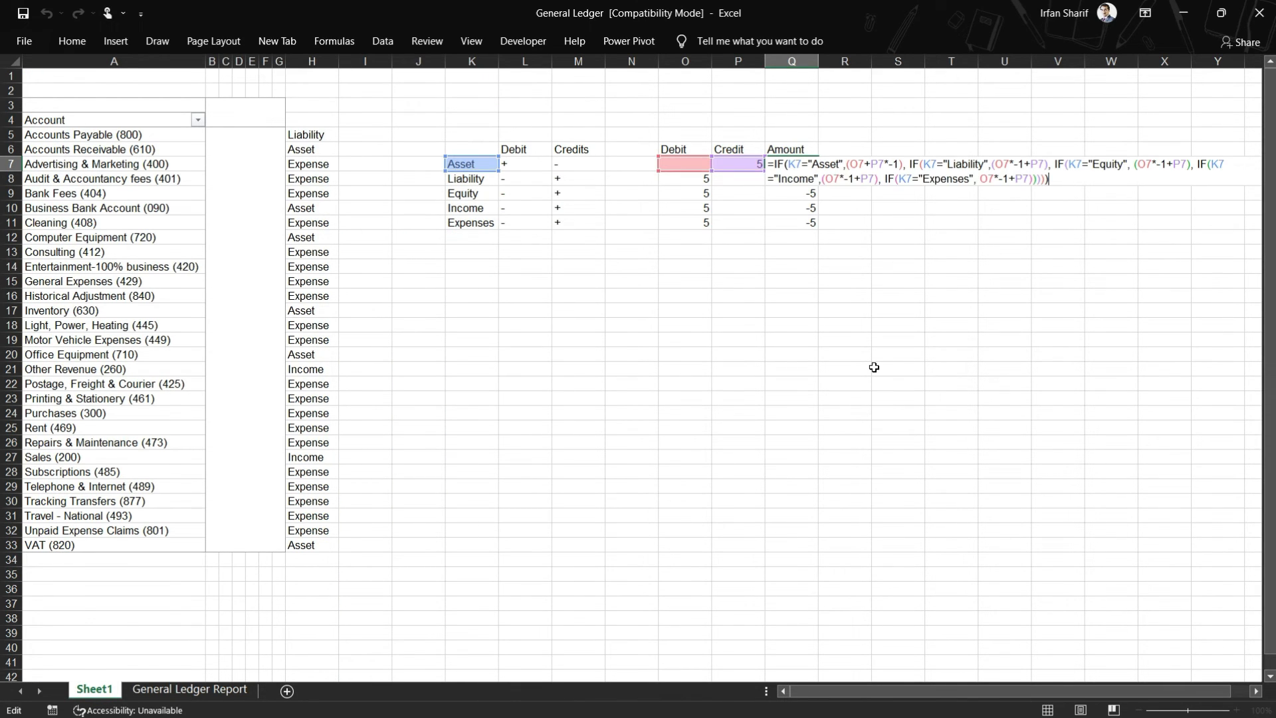
{"action": "key", "text": "ctrl+shift+Home"}
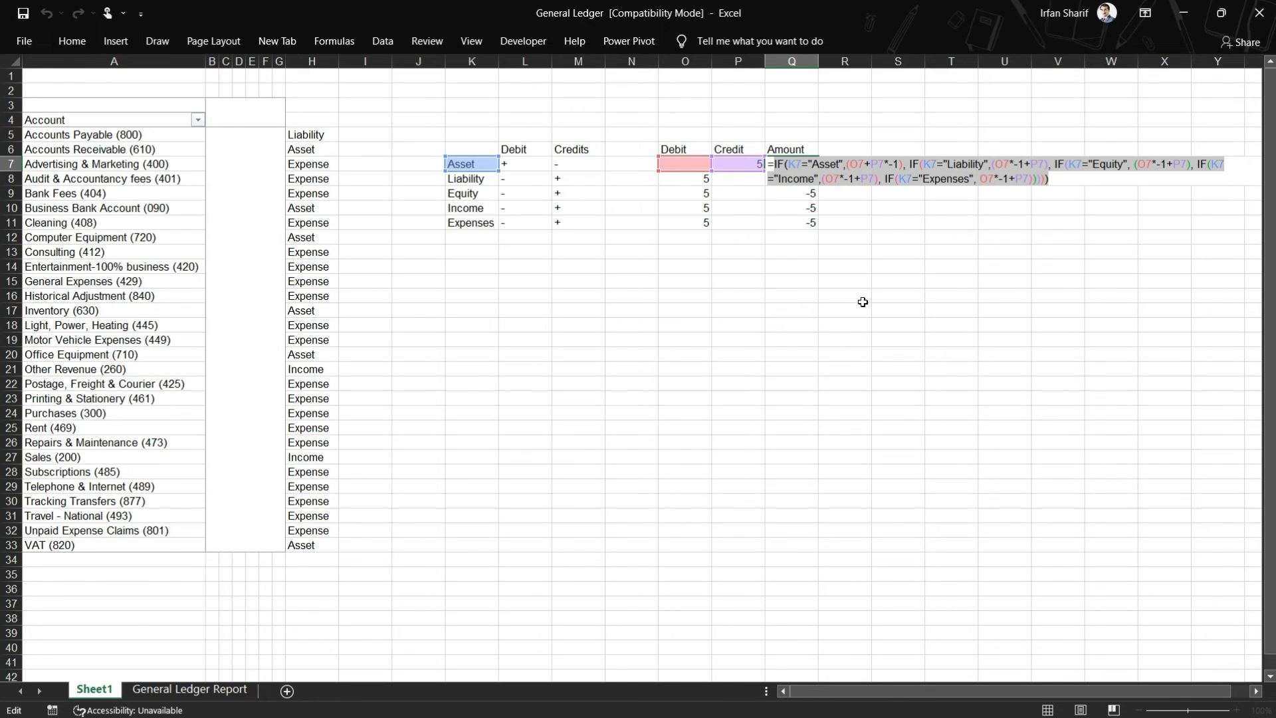
{"action": "key", "text": "ctrl+c"}
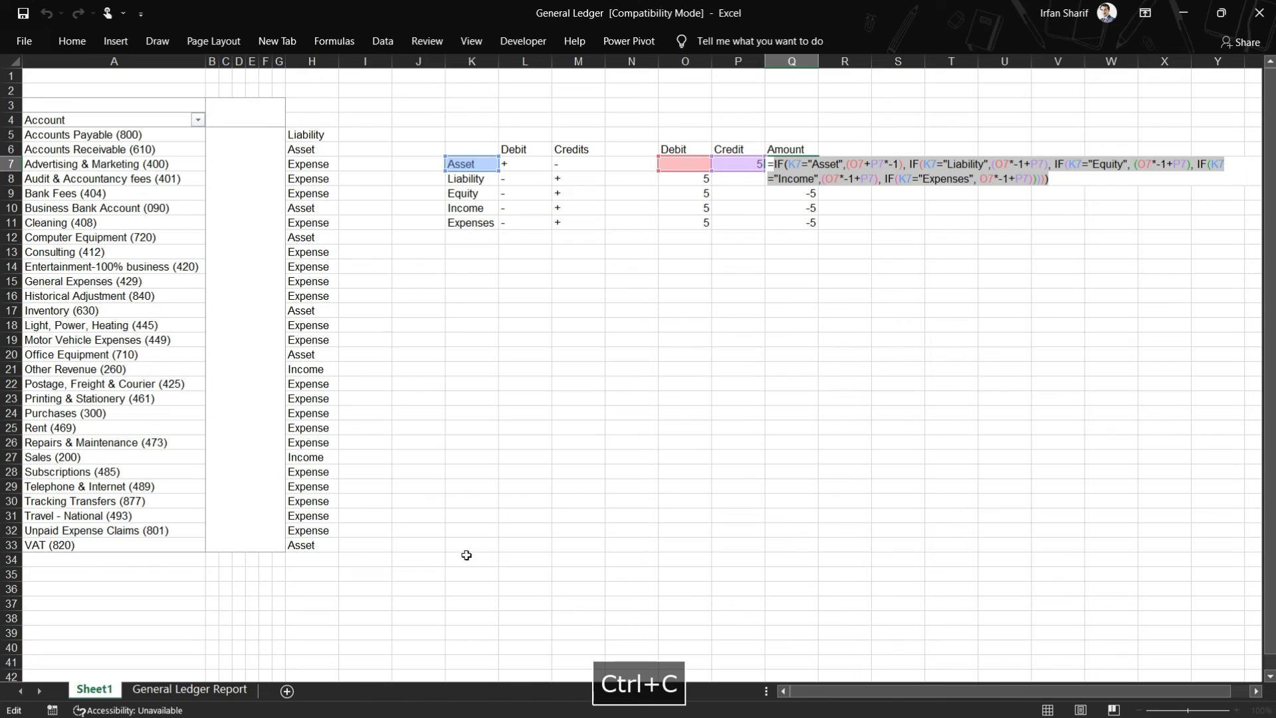
{"action": "left_click", "coordinate": [190, 690]}
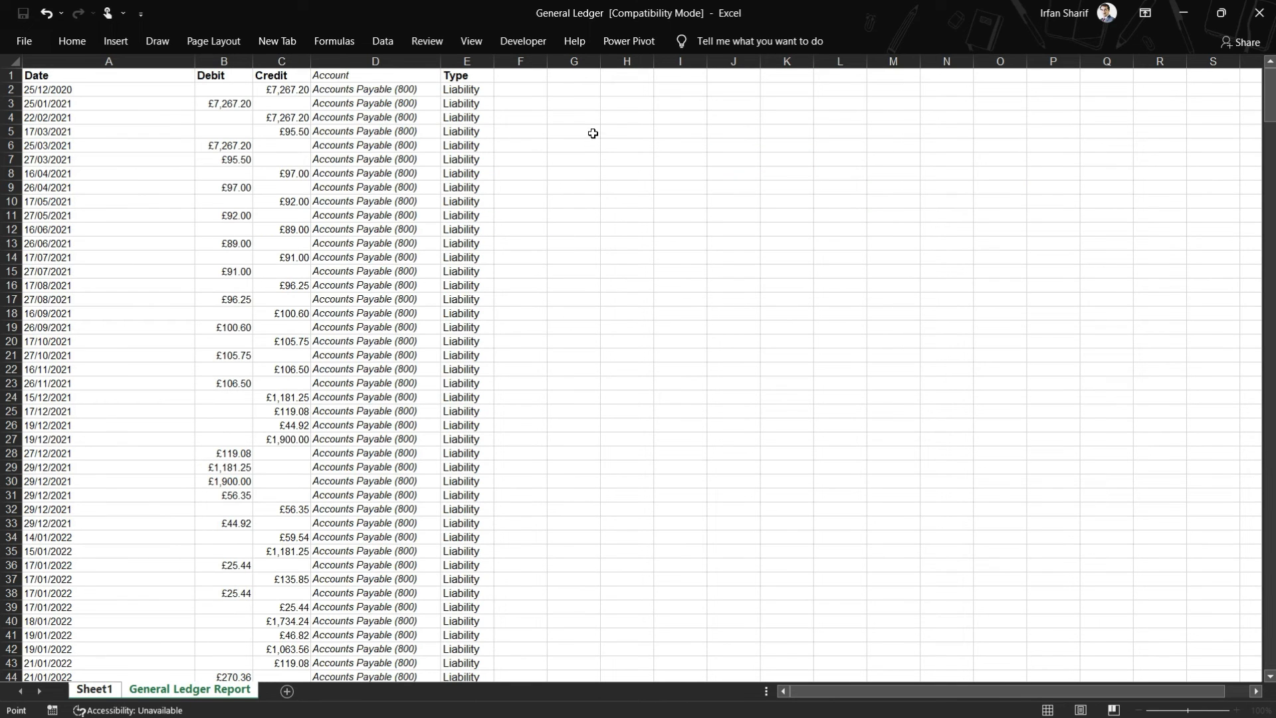
{"action": "left_click", "coordinate": [641, 118]}
{"action": "key", "text": "F2"}
{"action": "key", "text": "Escape"}
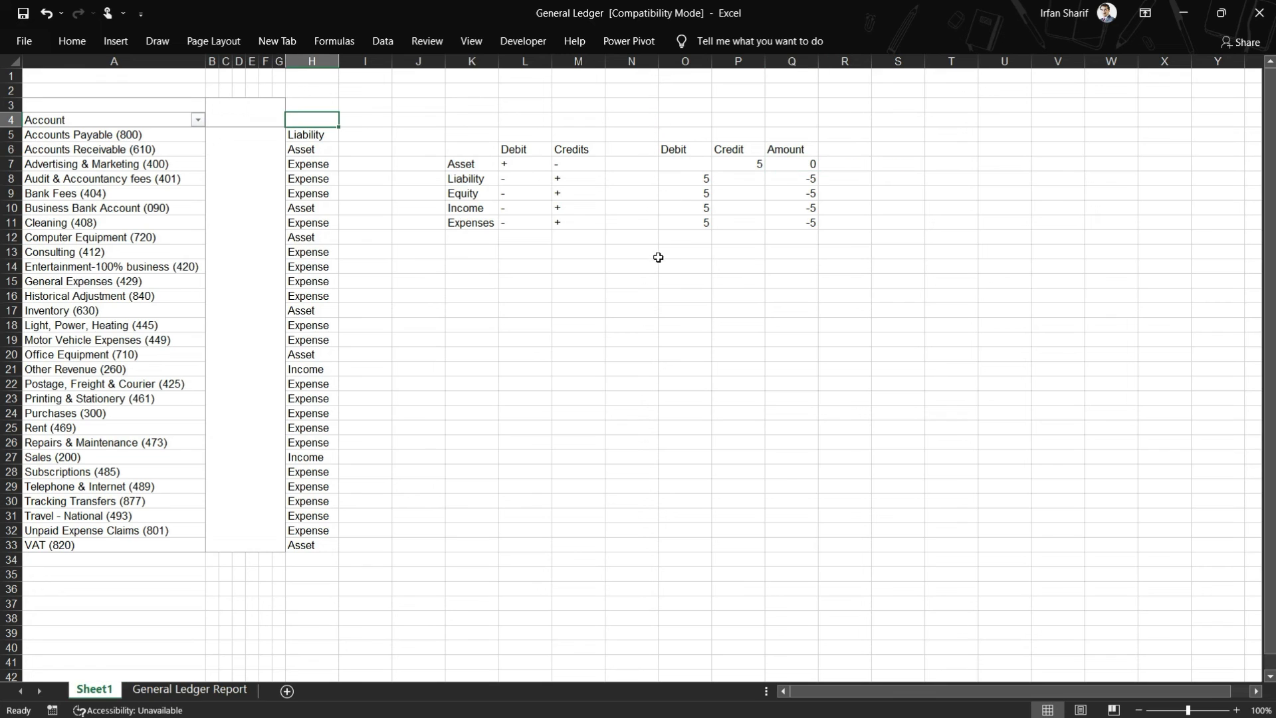
Step: Paste the copied nested IF formula as plain text into cell G4 of the General Ledger Report sheet
{"action": "left_click", "coordinate": [226, 690]}
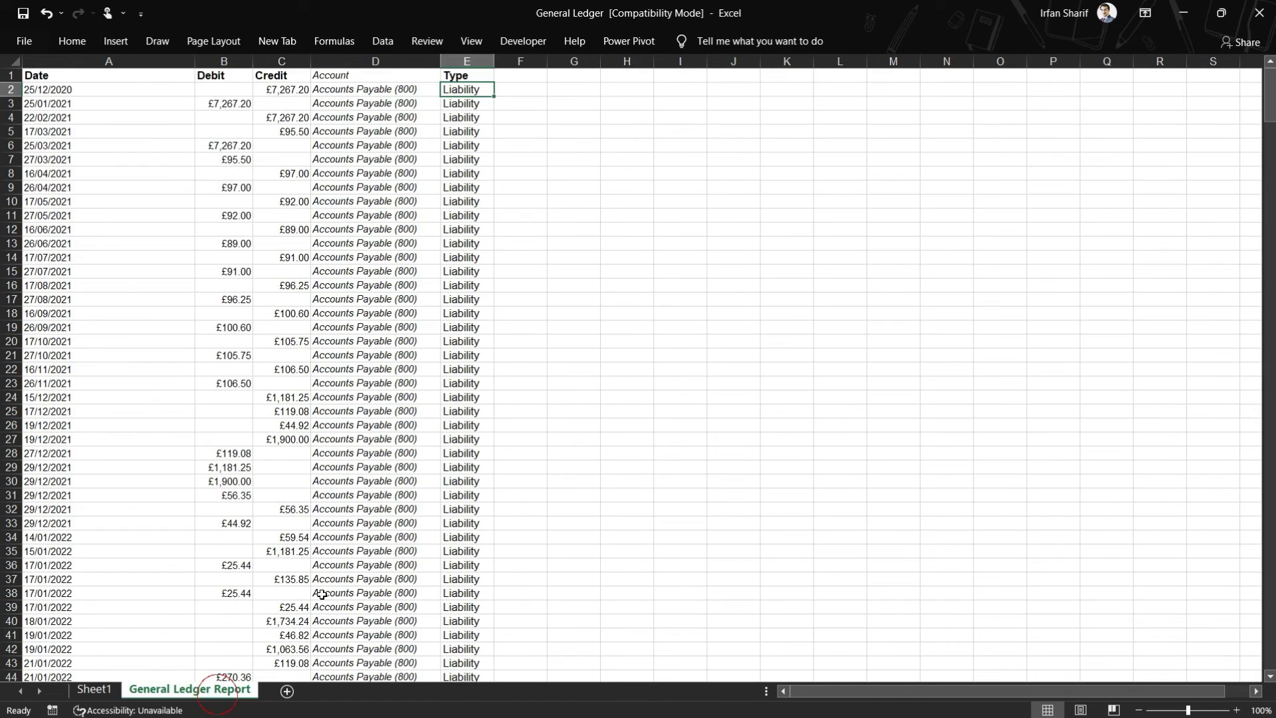
{"action": "left_click", "coordinate": [578, 118]}
{"action": "key", "text": "F2"}
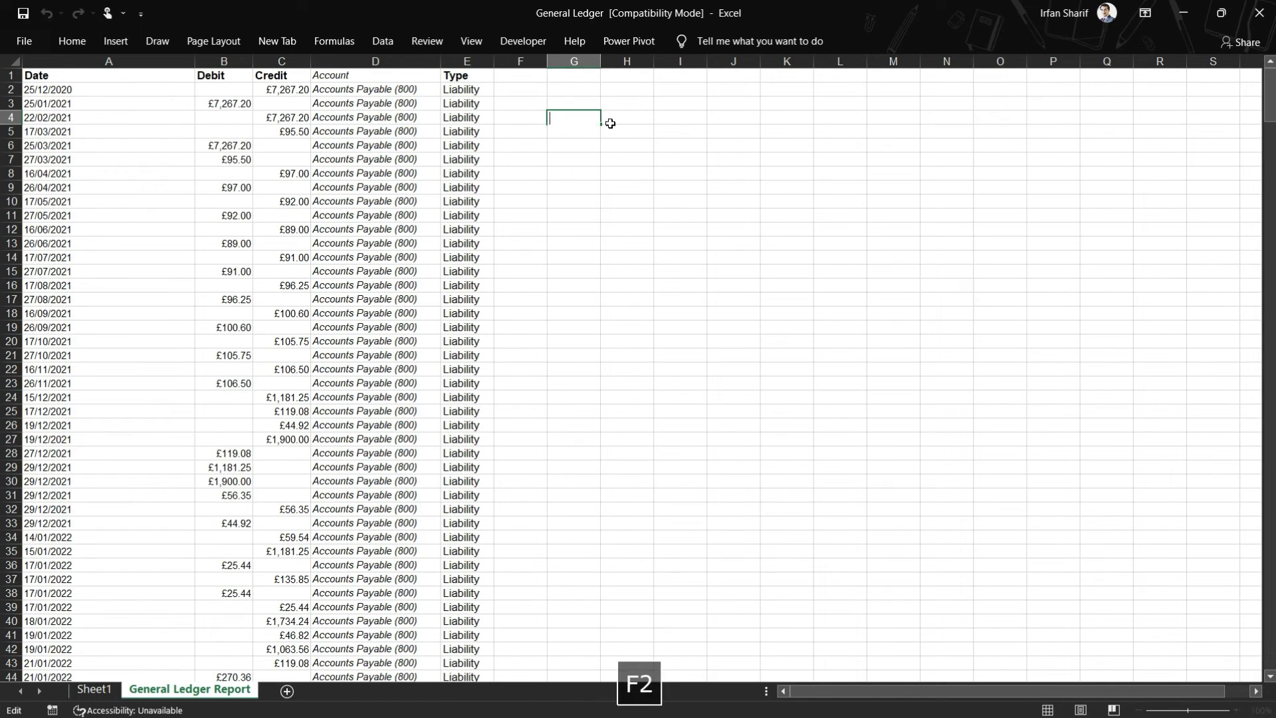
{"action": "key", "text": "ctrl+v"}
{"action": "key", "text": "Return"}
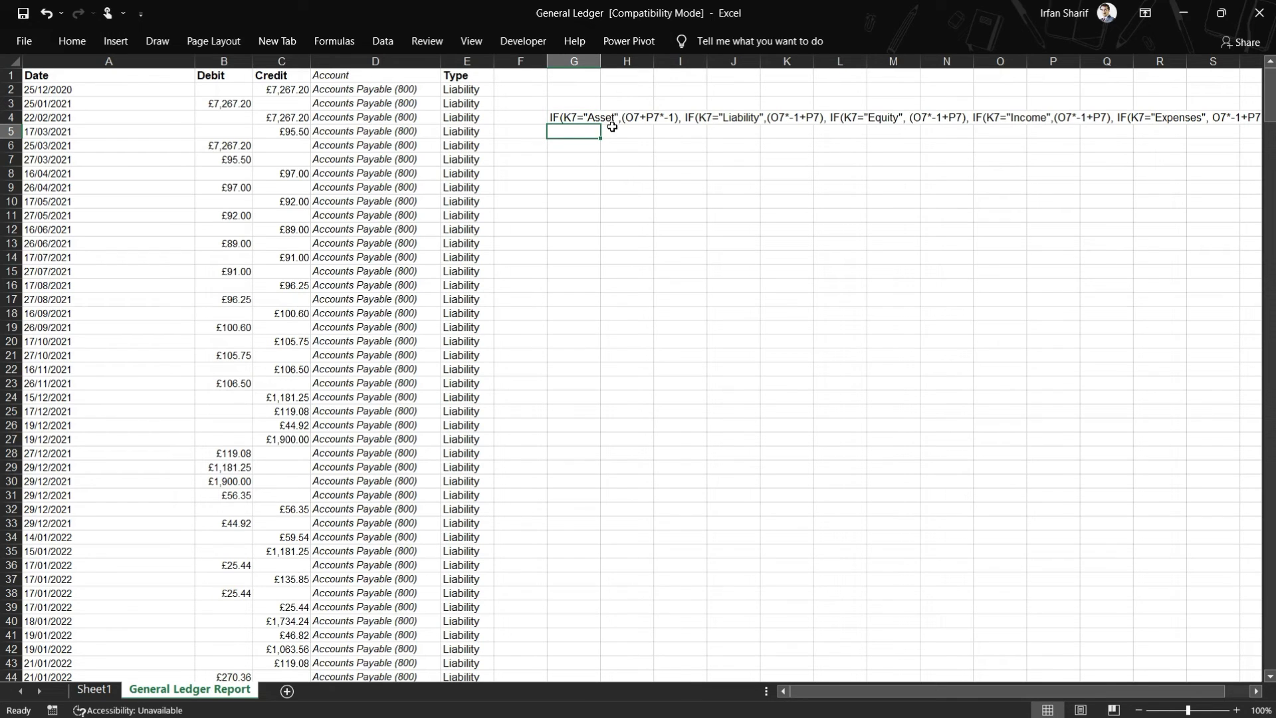
Step: Compare the pasted formula's cell references in G4 with the ledger's first Type entry in E2
{"action": "left_click", "coordinate": [578, 119]}
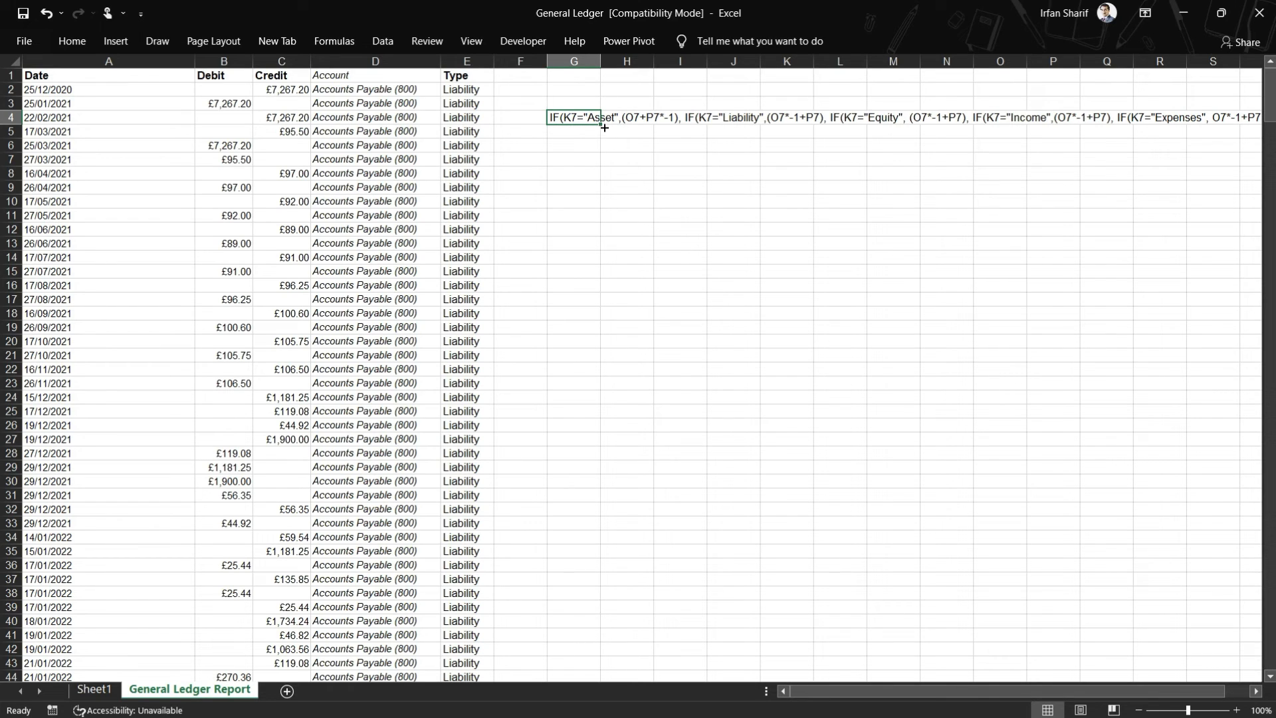
{"action": "left_click", "coordinate": [466, 92]}
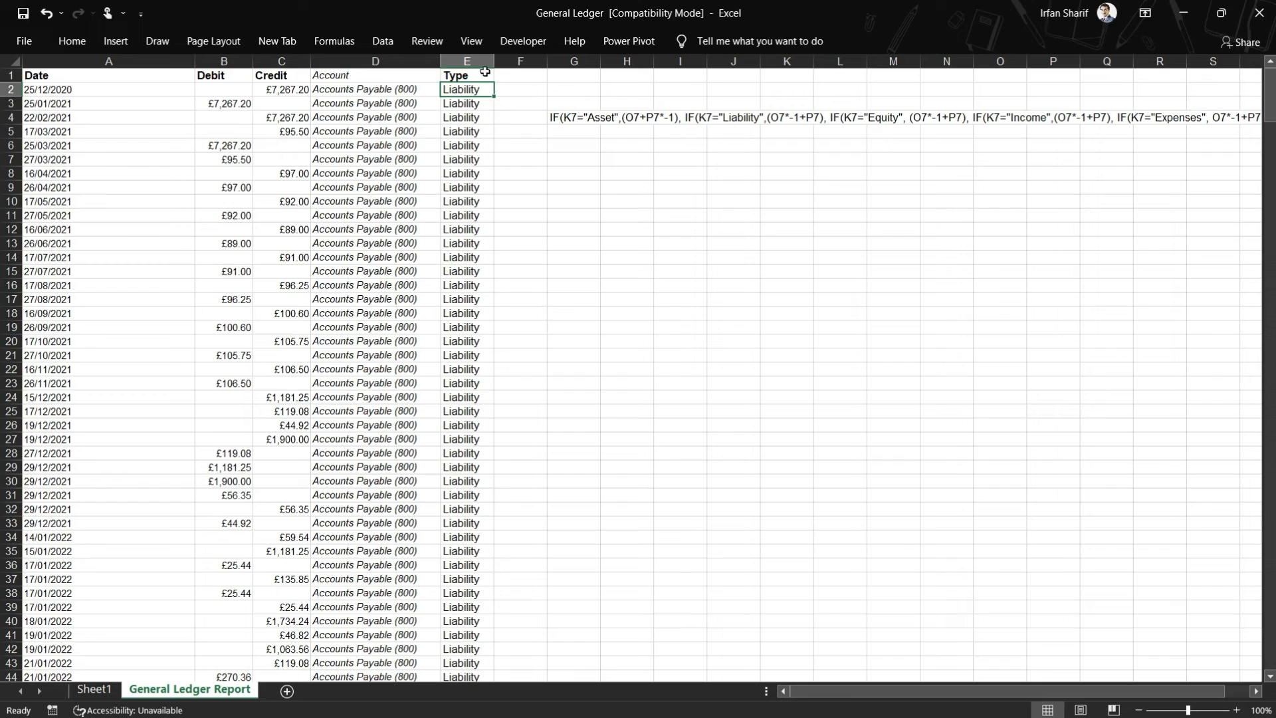
{"action": "left_click", "coordinate": [571, 121]}
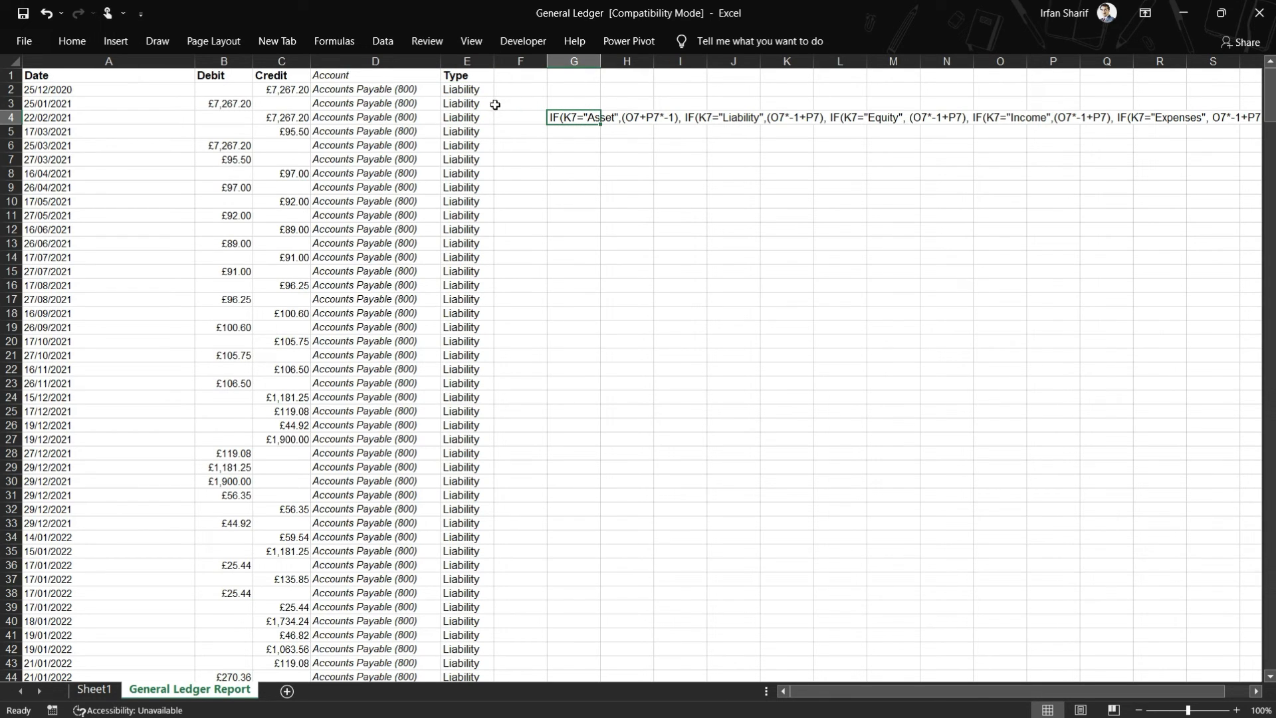
{"action": "left_click", "coordinate": [470, 90]}
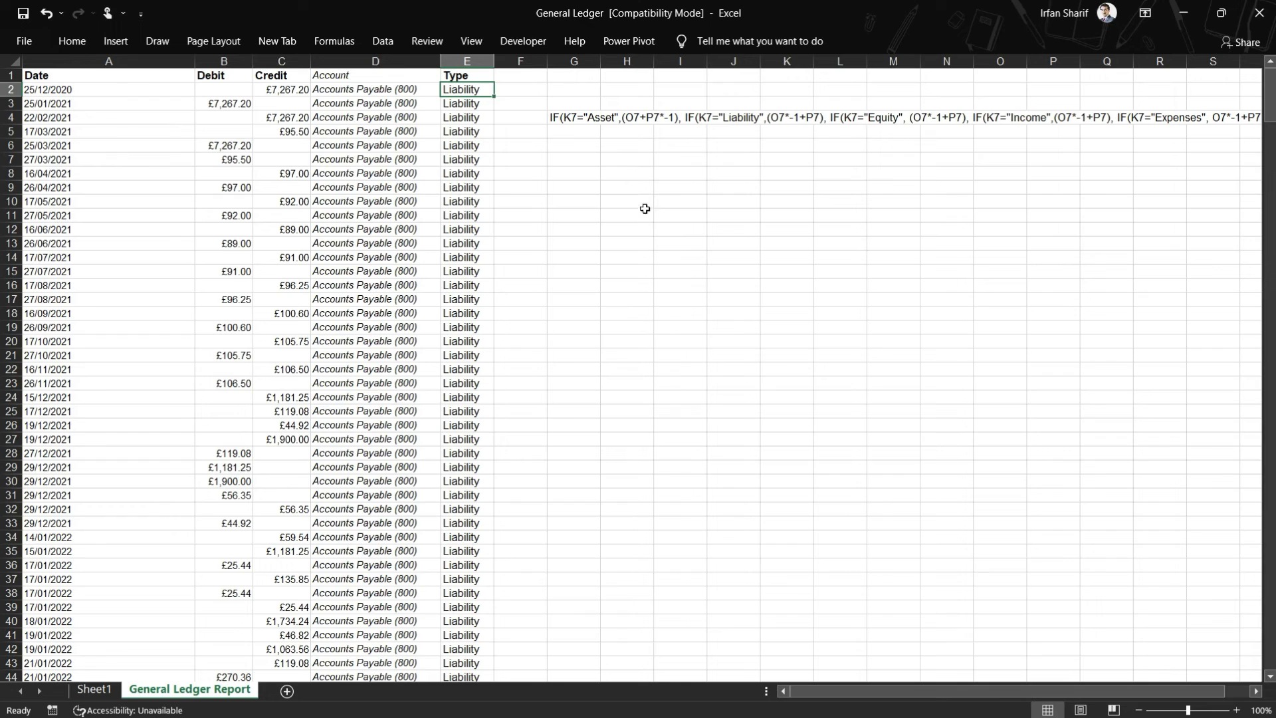
Step: Replace every K7 reference with E2 in the formula text in column G
{"action": "left_click", "coordinate": [579, 120]}
{"action": "key", "text": "ctrl+space"}
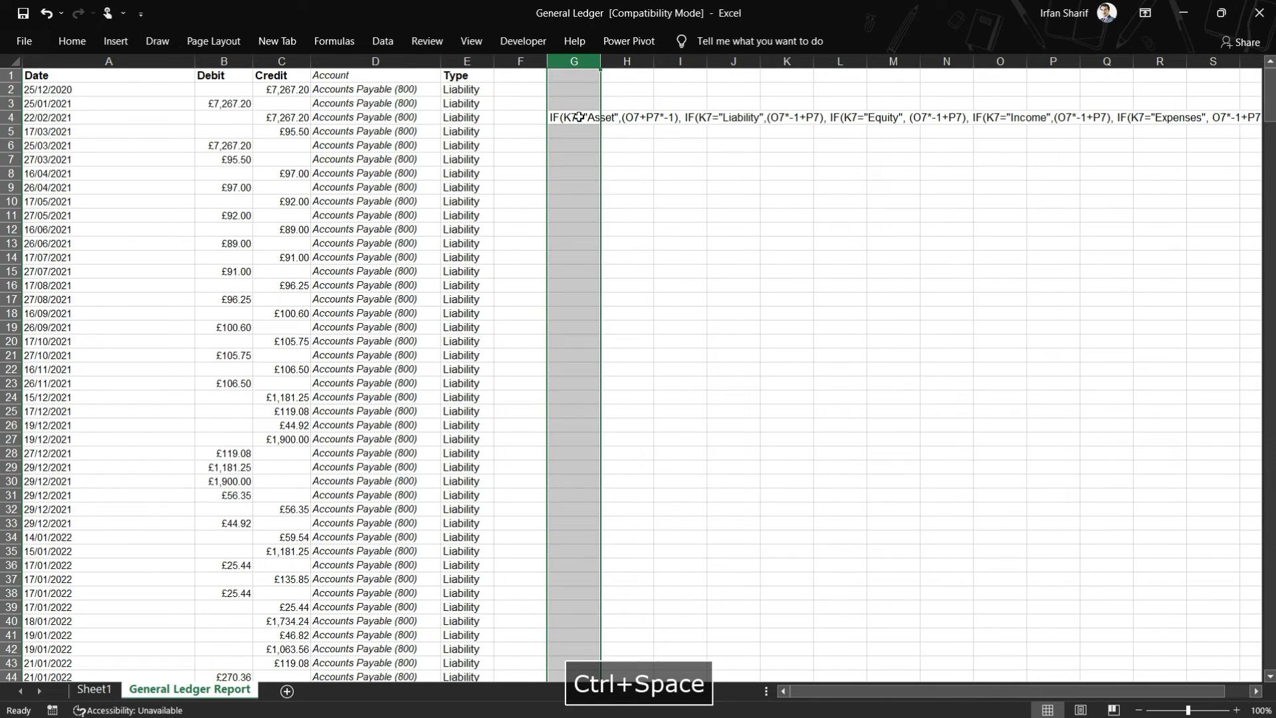
{"action": "key", "text": "ctrl+f"}
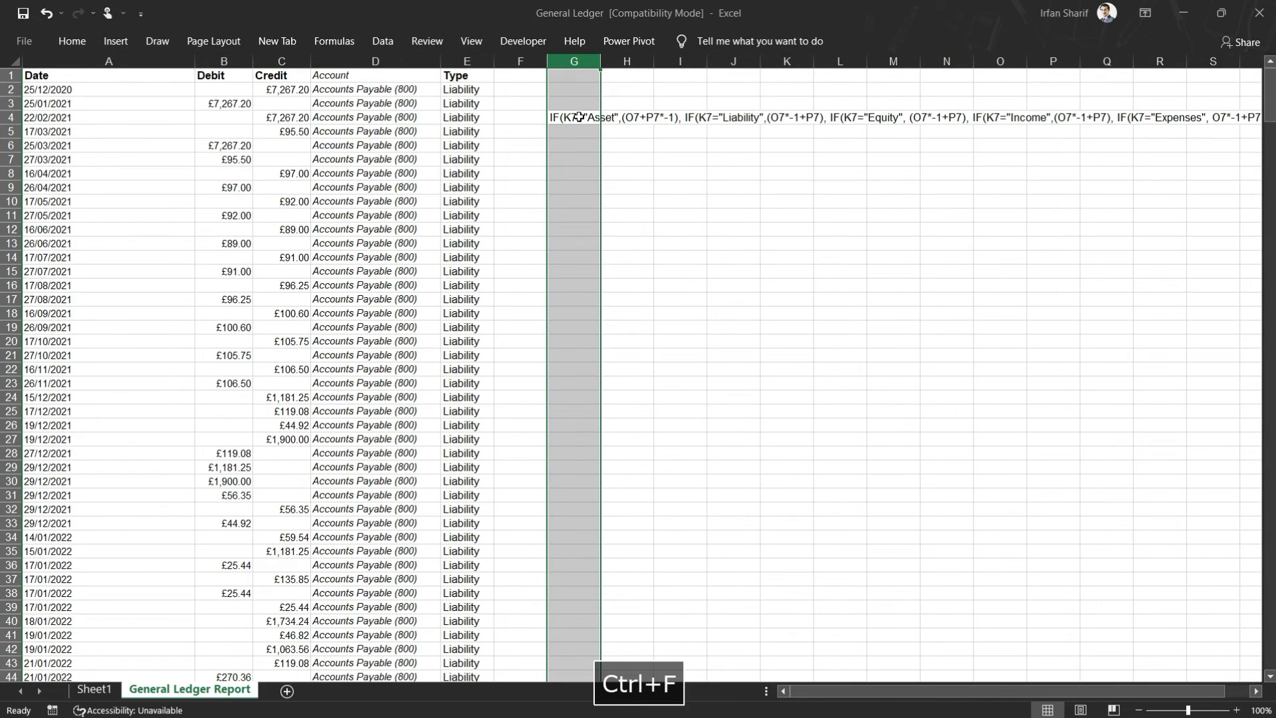
{"action": "left_click", "coordinate": [482, 280]}
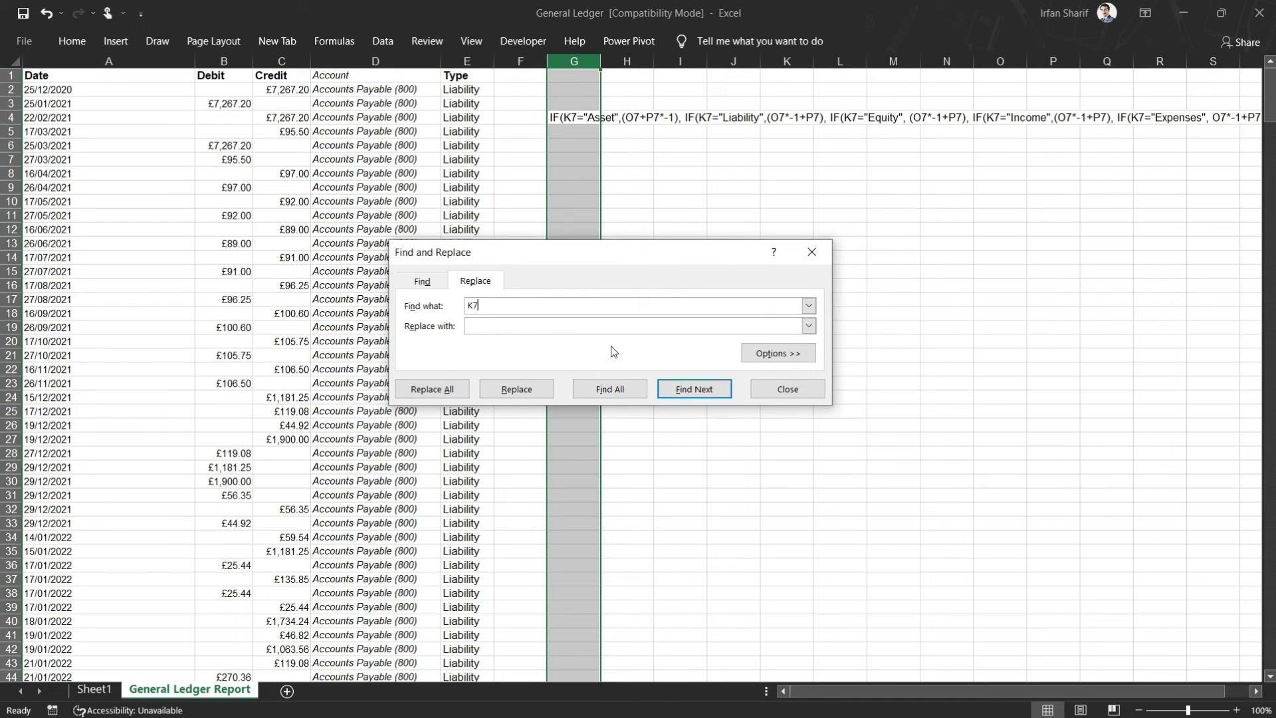
{"action": "key", "text": "Tab"}
{"action": "left_click", "coordinate": [454, 391]}
{"action": "left_click", "coordinate": [645, 412]}
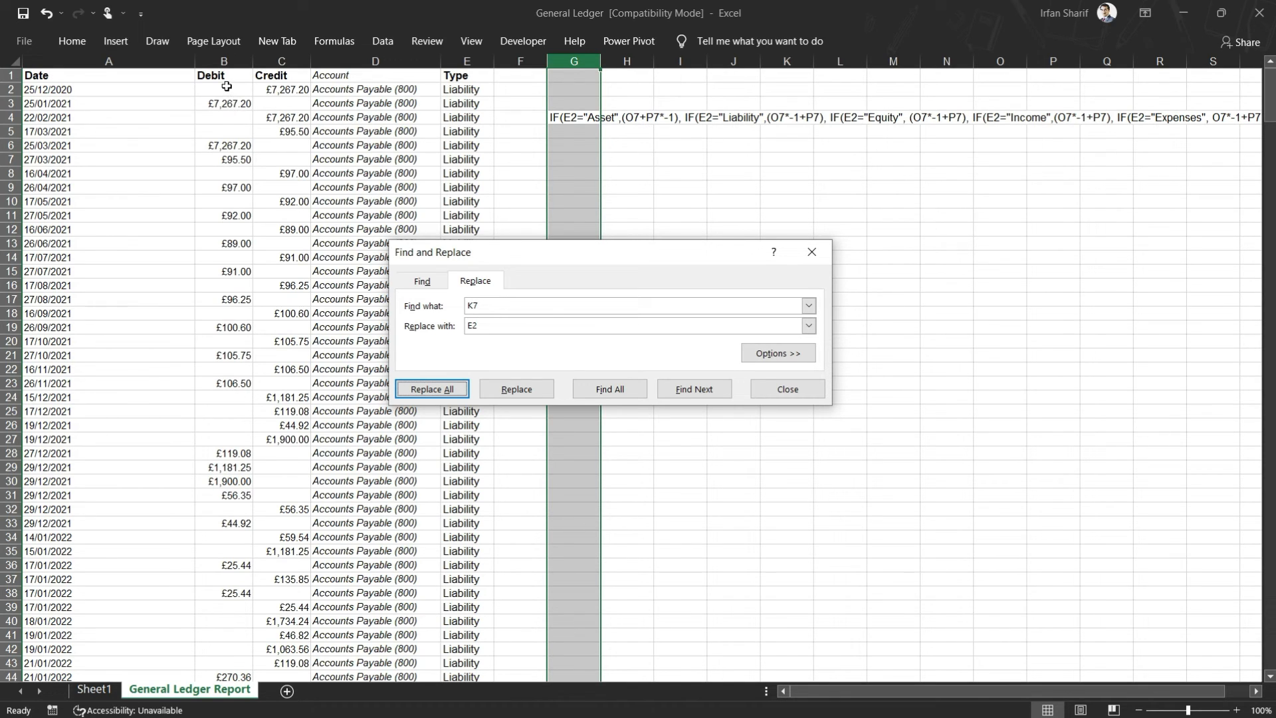
Step: Replace every O7 reference with B2 in column G's formula text
{"action": "left_click", "coordinate": [527, 305]}
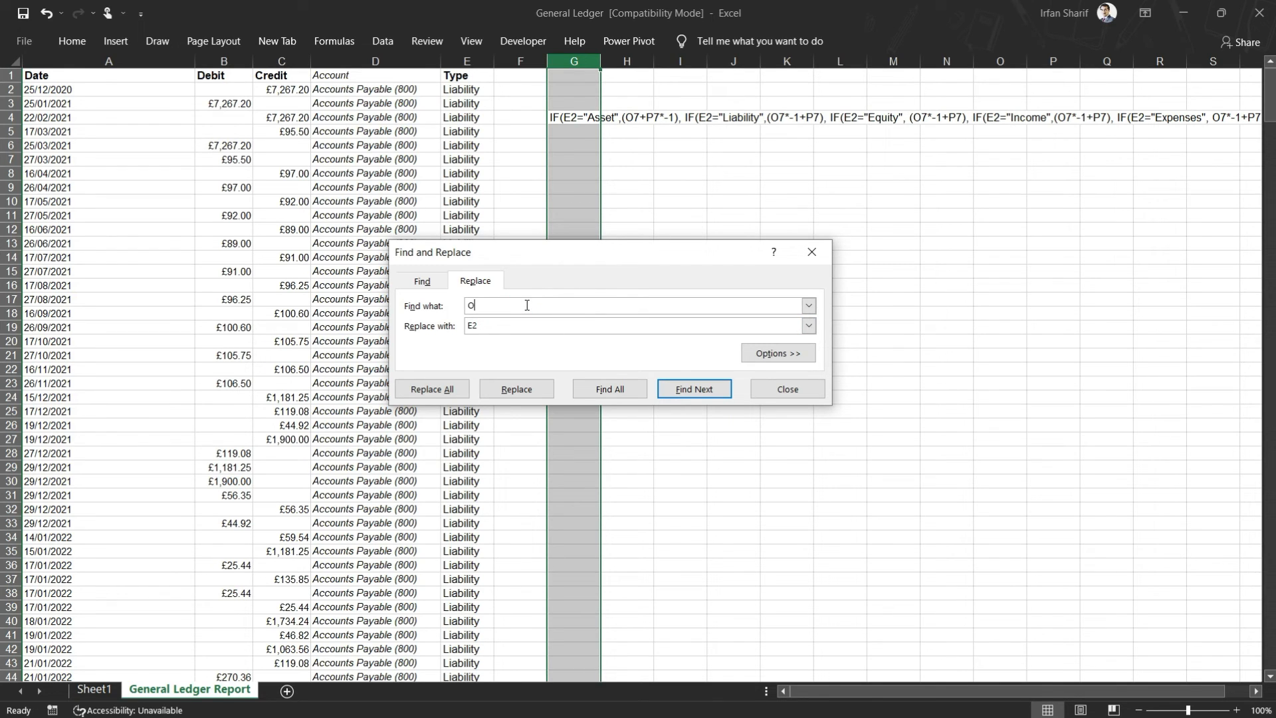
{"action": "key", "text": "Tab"}
{"action": "key", "text": "BackSpace"}
{"action": "left_click", "coordinate": [436, 390]}
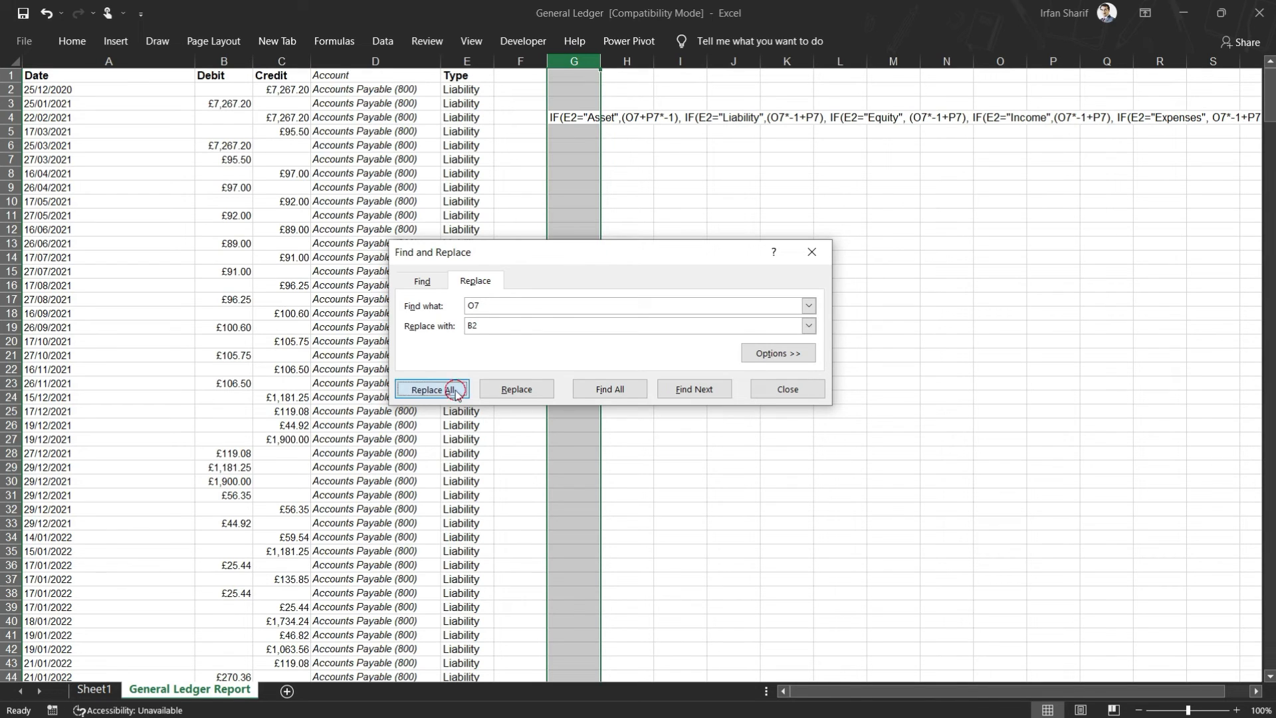
{"action": "left_click", "coordinate": [644, 413]}
Step: Replace every P7 reference with C2 in column G's formula text and close Find and Replace
{"action": "left_click", "coordinate": [557, 306]}
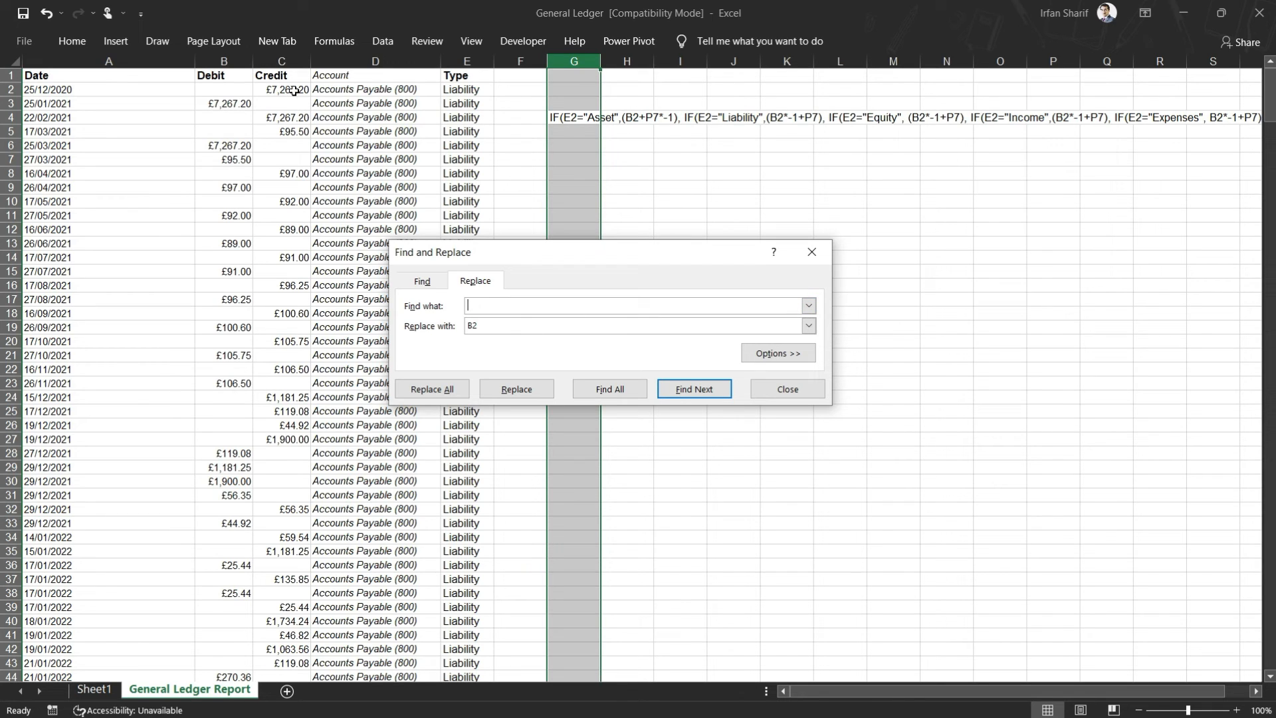
{"action": "type", "text": "P7"}
{"action": "key", "text": "Tab"}
{"action": "type", "text": "C3"}
{"action": "left_click", "coordinate": [454, 392]}
{"action": "left_click", "coordinate": [648, 413]}
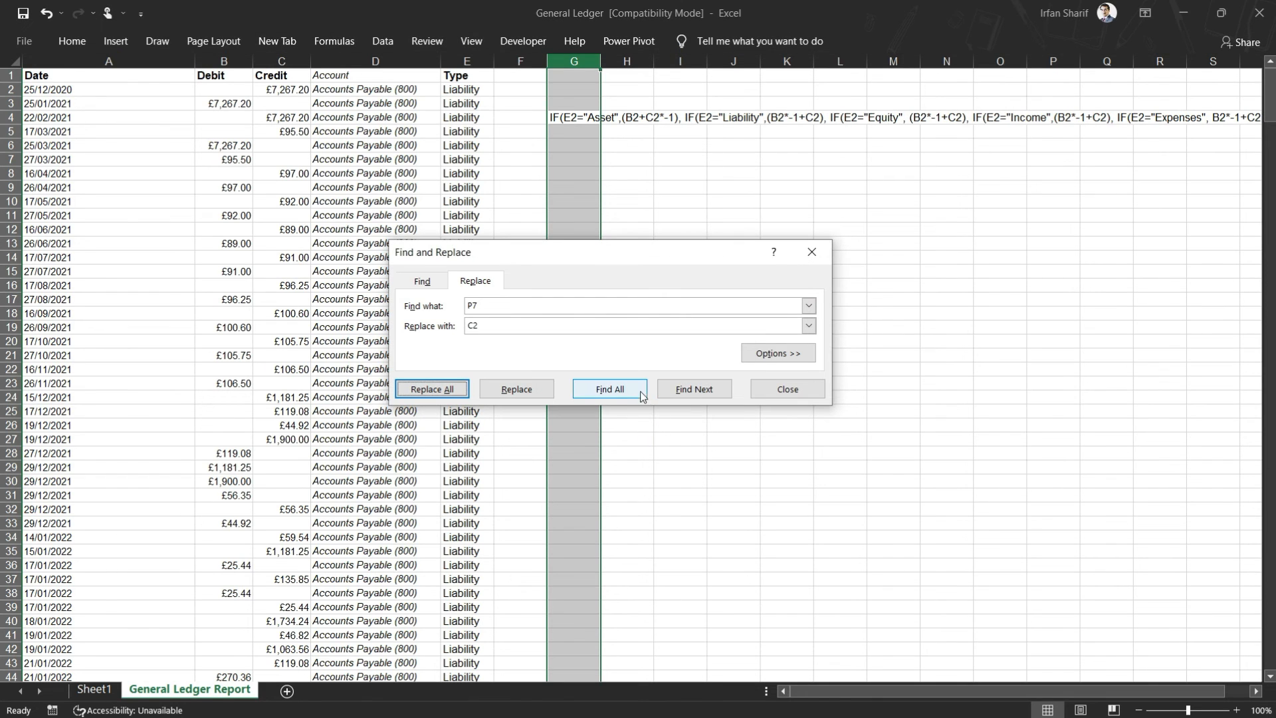
{"action": "left_click", "coordinate": [786, 397]}
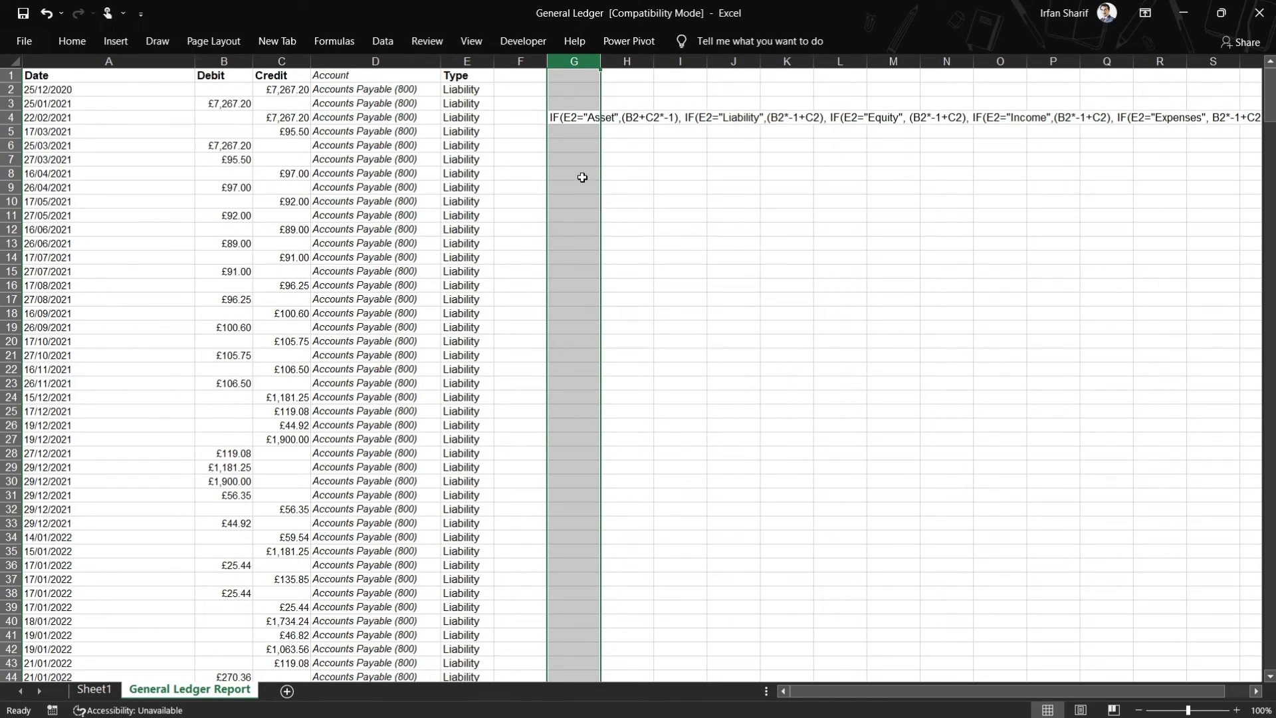
Step: Copy the whole text of the adapted nested IF formula from inside cell G4
{"action": "left_click", "coordinate": [572, 119]}
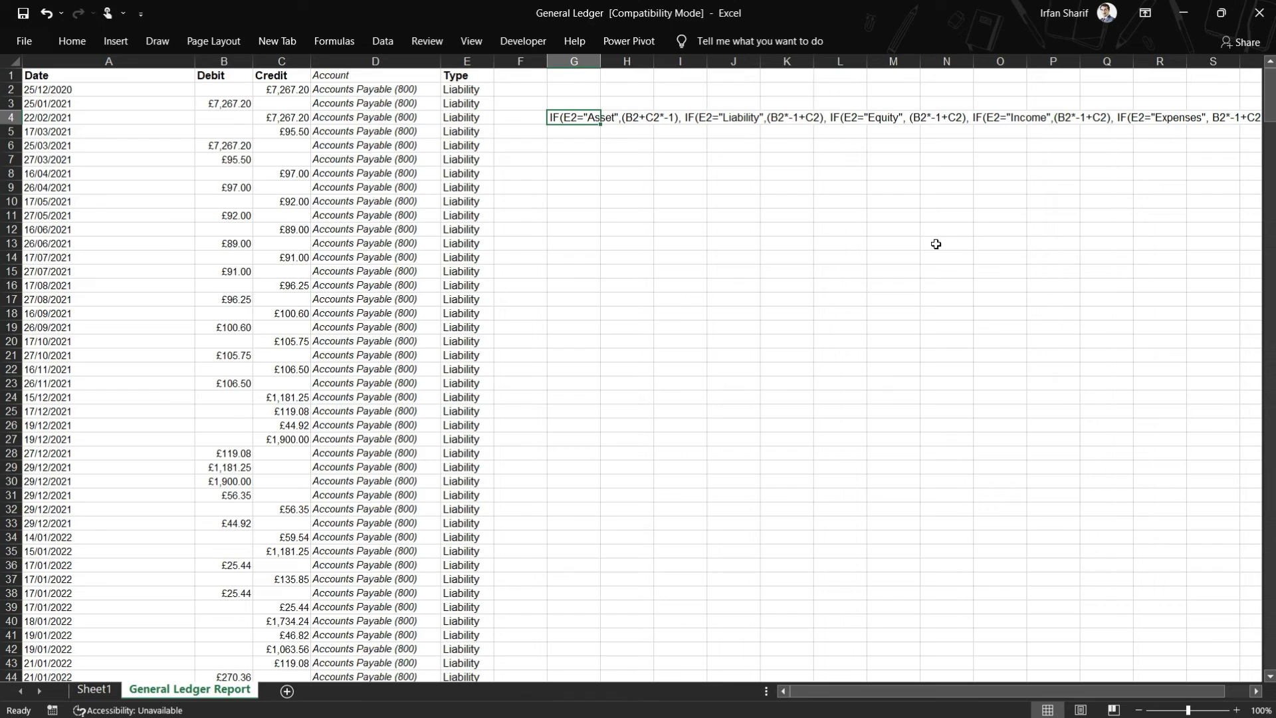
{"action": "key", "text": "F2"}
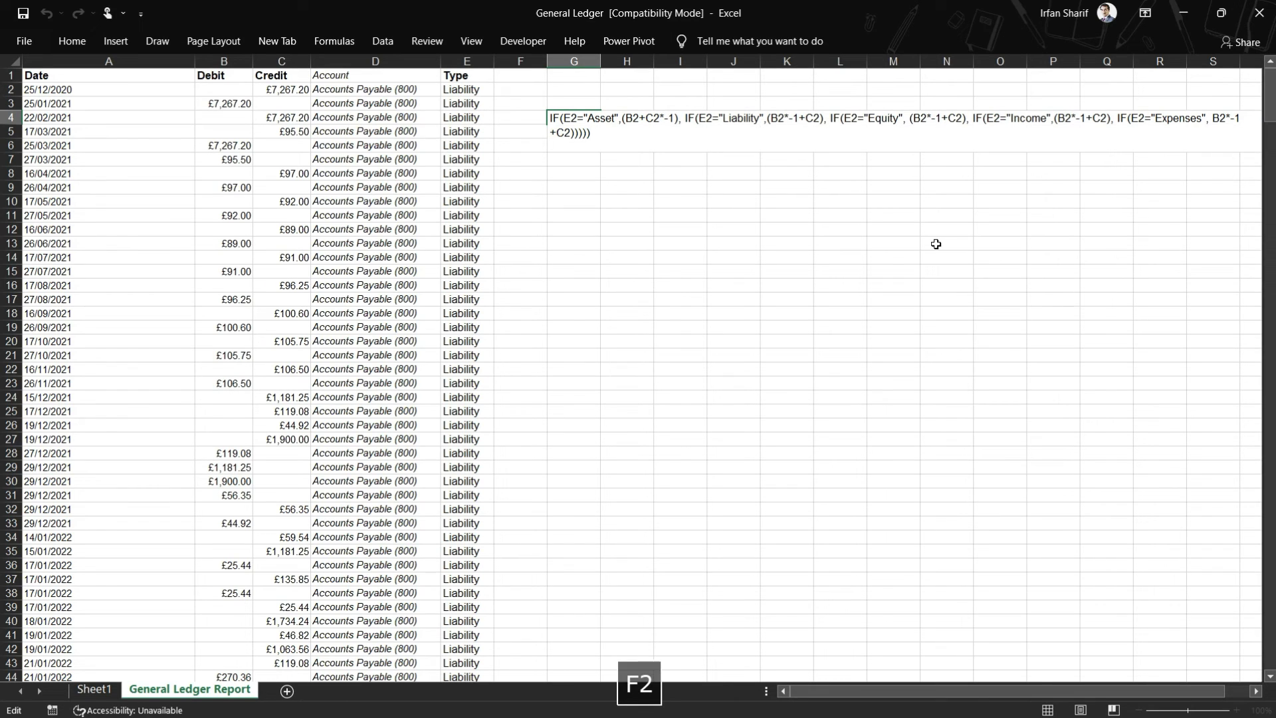
{"action": "key", "text": "ctrl+shift+Left"}
{"action": "key", "text": "ctrl+shift+Left"}
{"action": "key", "text": "ctrl+shift+Left"}
{"action": "key", "text": "ctrl+shift+Left"}
{"action": "key", "text": "ctrl+shift+Left"}
{"action": "key", "text": "ctrl+shift+Left"}
{"action": "key", "text": "ctrl+shift+Left"}
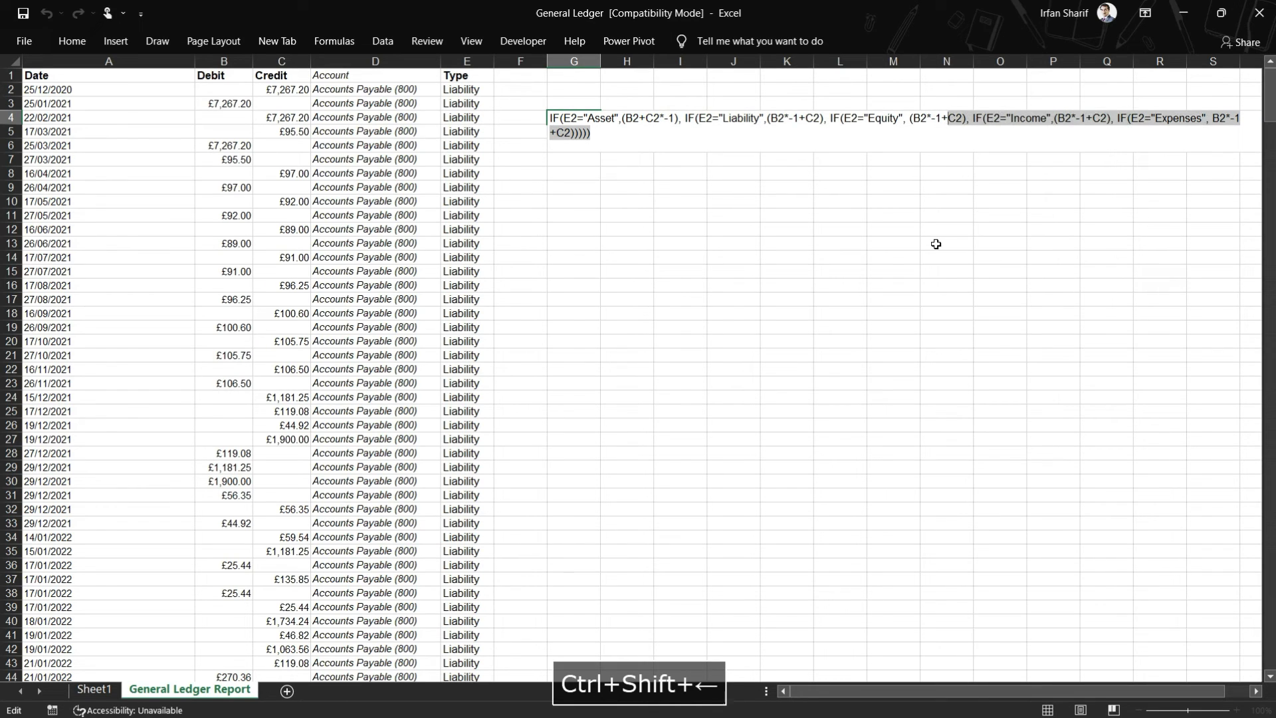
{"action": "key", "text": "ctrl+shift+Left"}
{"action": "key", "text": "ctrl+shift+Left"}
{"action": "key", "text": "ctrl+shift+Left"}
{"action": "key", "text": "ctrl+shift+Left"}
{"action": "key", "text": "ctrl+shift+Left"}
{"action": "key", "text": "ctrl+shift+Left"}
{"action": "key", "text": "ctrl+shift+Left"}
{"action": "key", "text": "ctrl+shift+Left"}
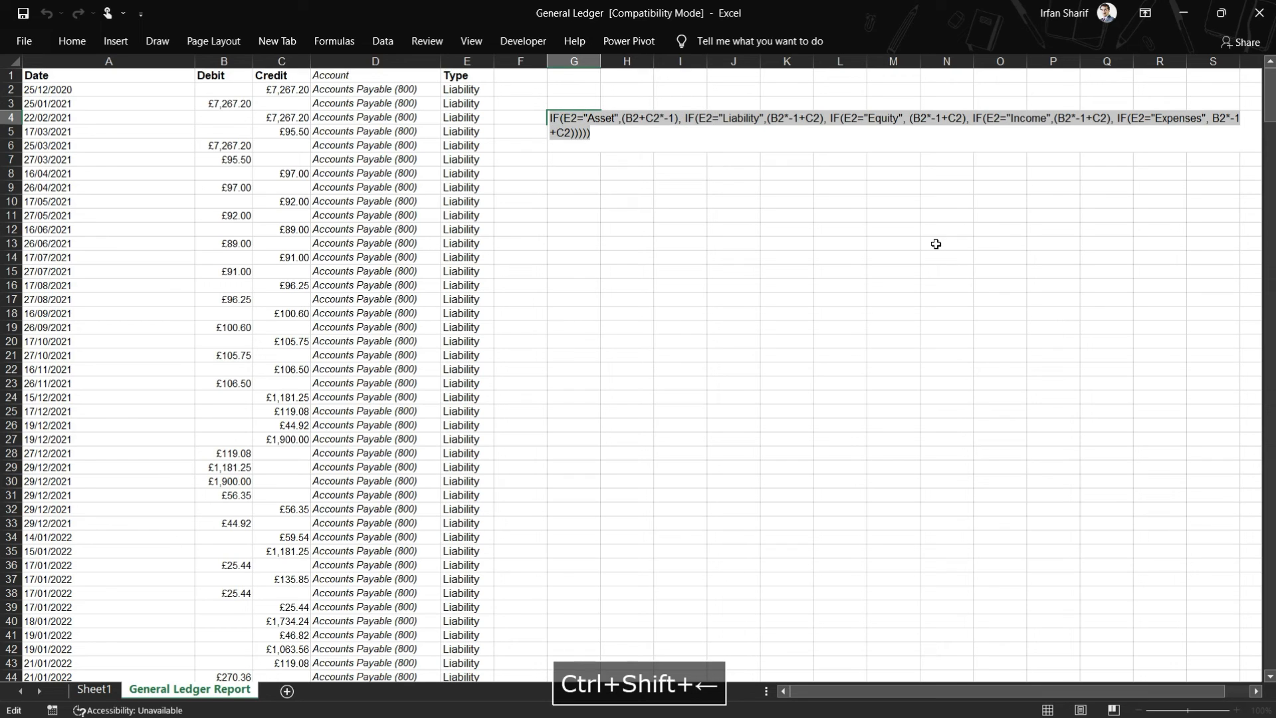
{"action": "key", "text": "ctrl+c"}
{"action": "key", "text": "Escape"}
Step: Enter the copied nested IF text in F2 as a live formula by preceding it with an equals sign
{"action": "key", "text": "Up"}
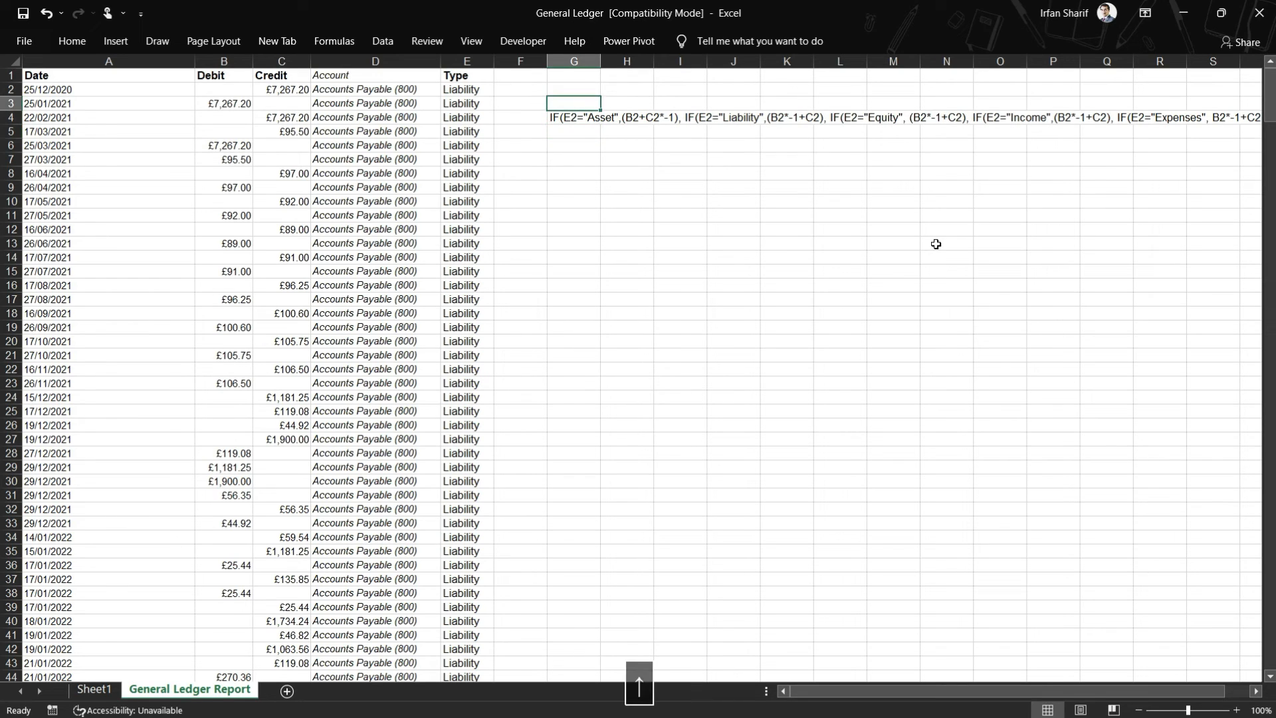
{"action": "key", "text": "Up"}
{"action": "key", "text": "Left"}
{"action": "key", "text": "F2"}
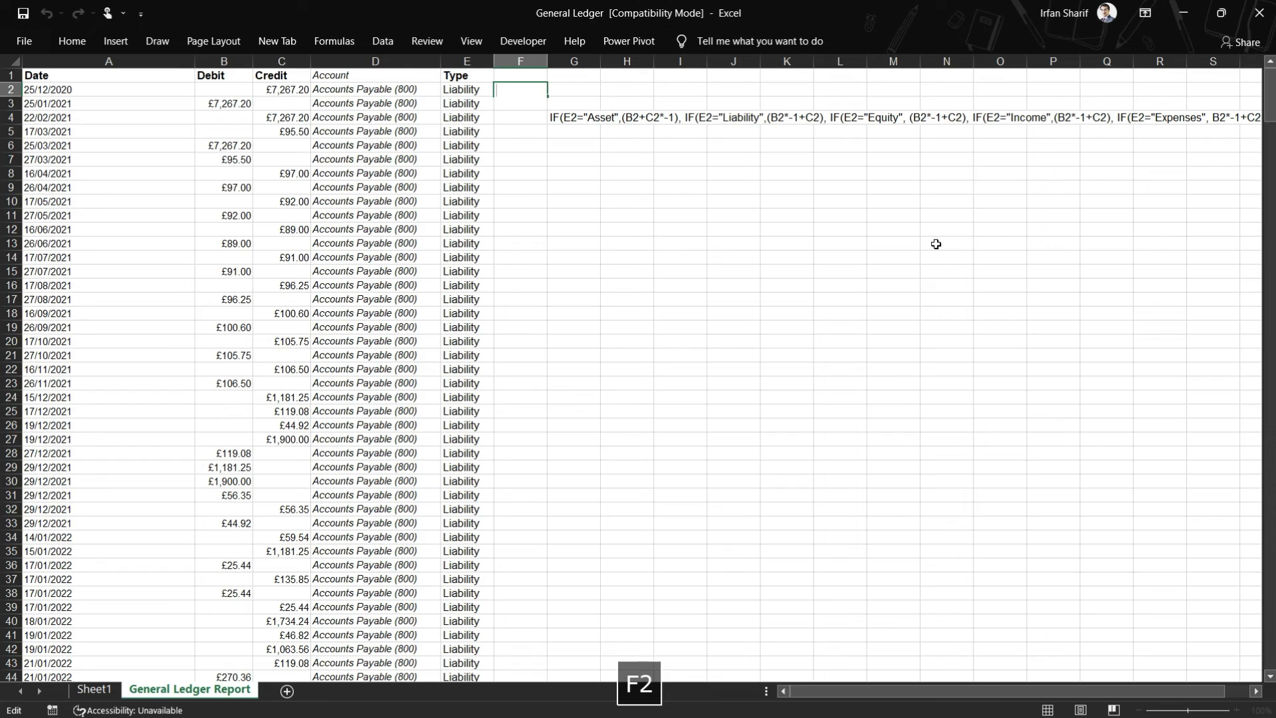
{"action": "type", "text": "="}
{"action": "key", "text": "ctrl+v"}
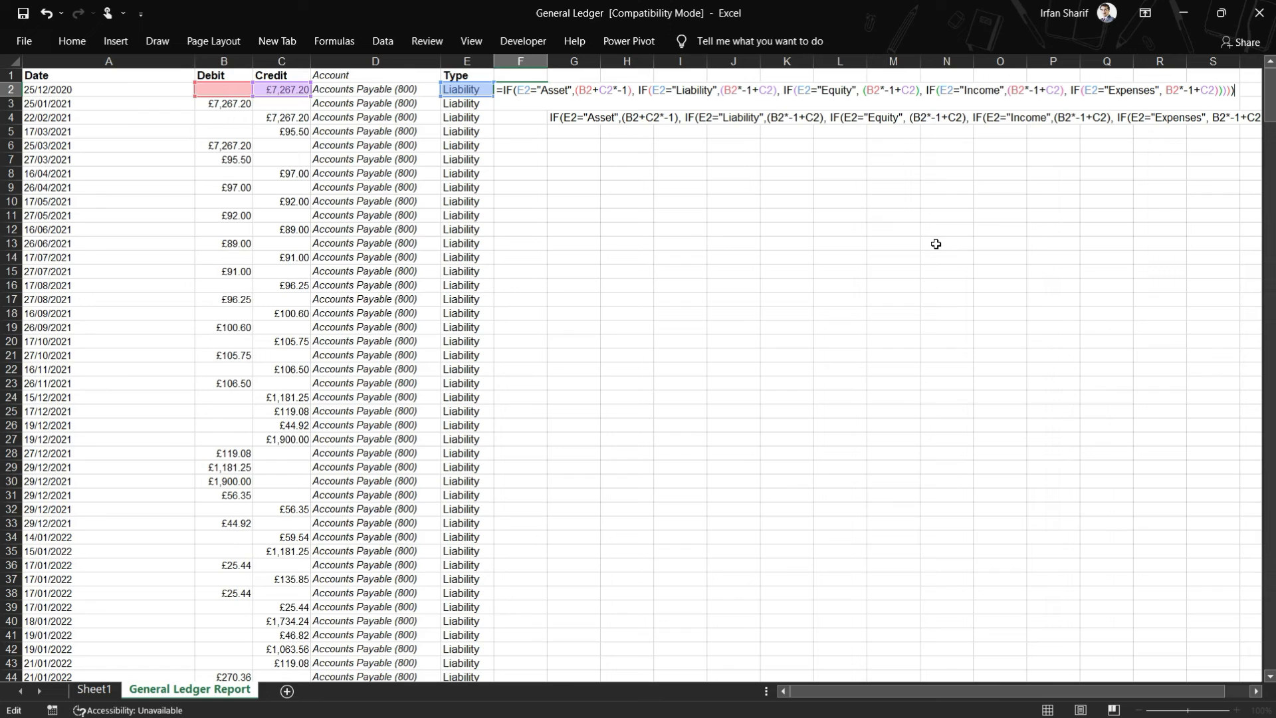
{"action": "key", "text": "Return"}
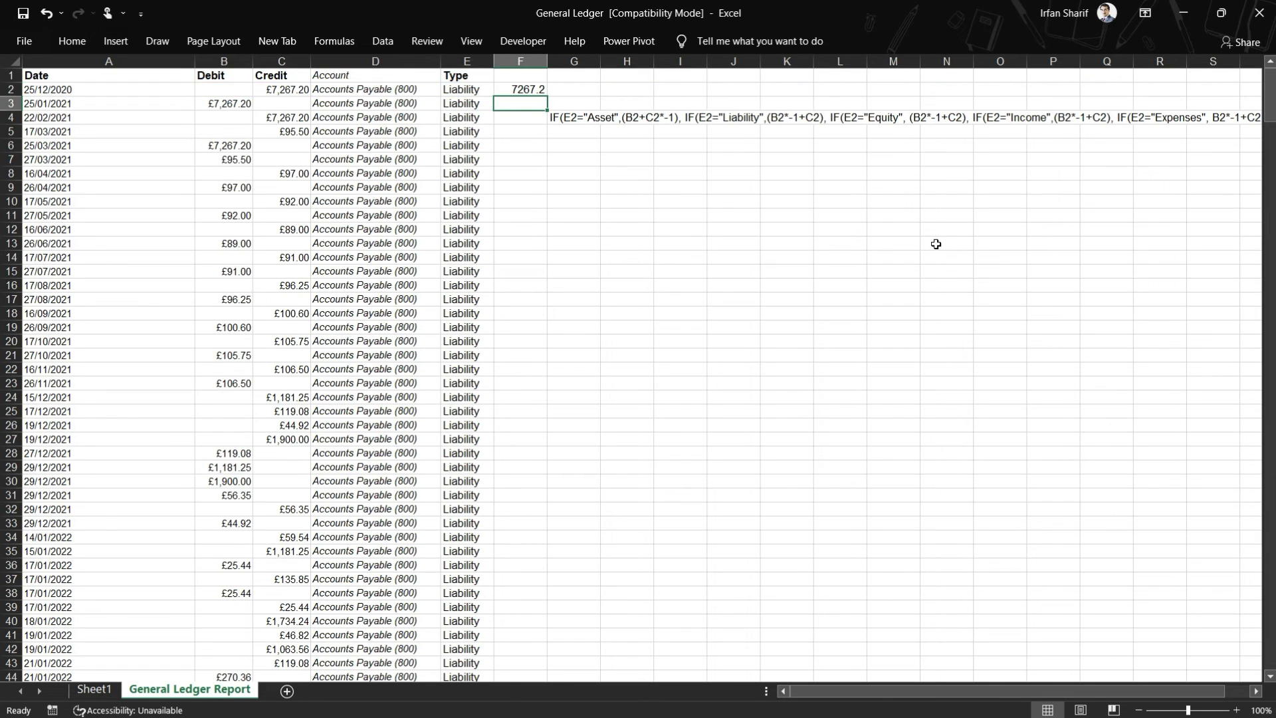
Step: Delete the helper formula text from cell G4
{"action": "key", "text": "Right"}
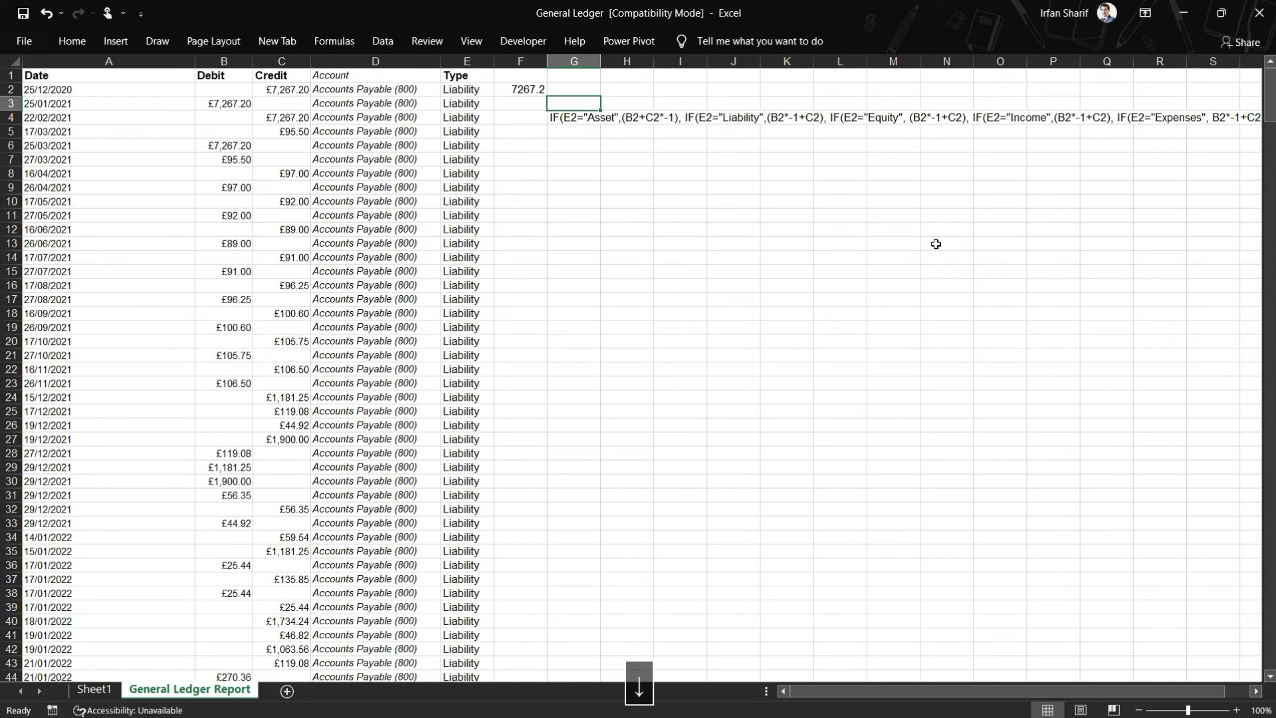
{"action": "key", "text": "Down"}
{"action": "key", "text": "Delete"}
Step: Fill the nested IF formula from F2 down column F for all ledger transactions
{"action": "key", "text": "Up"}
{"action": "key", "text": "Up"}
{"action": "key", "text": "Left"}
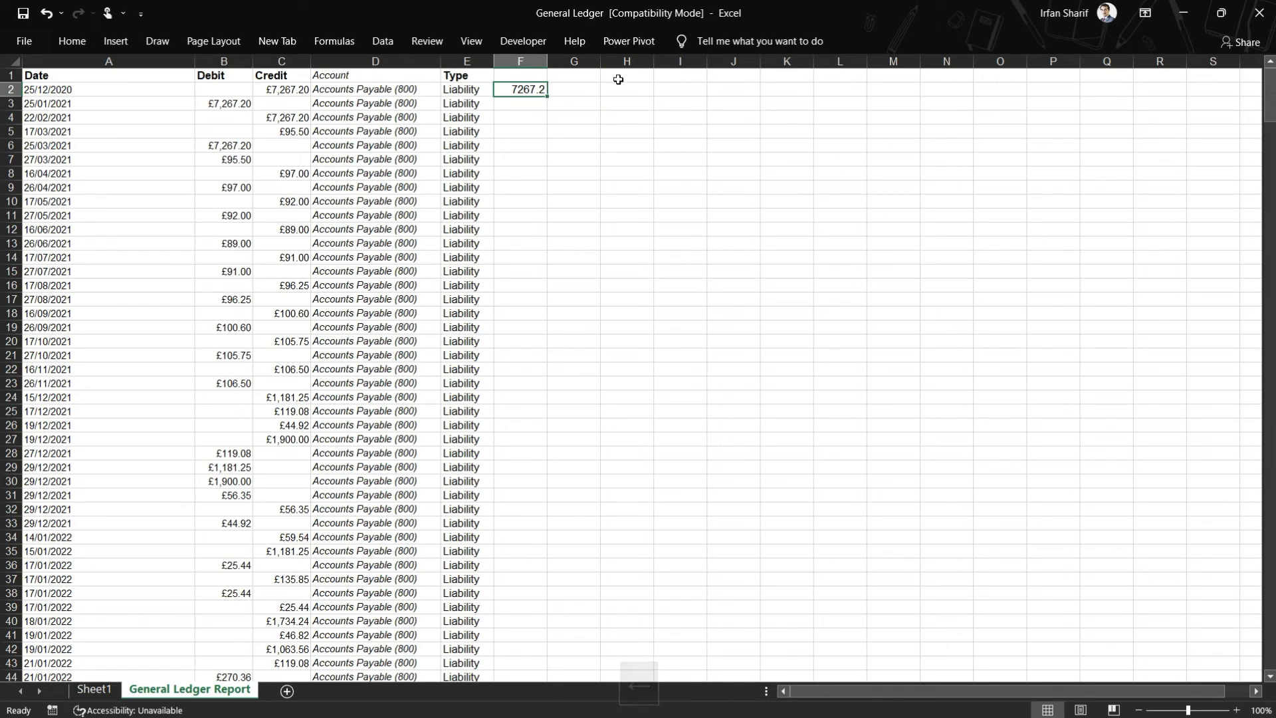
{"action": "double_click", "coordinate": [547, 97]}
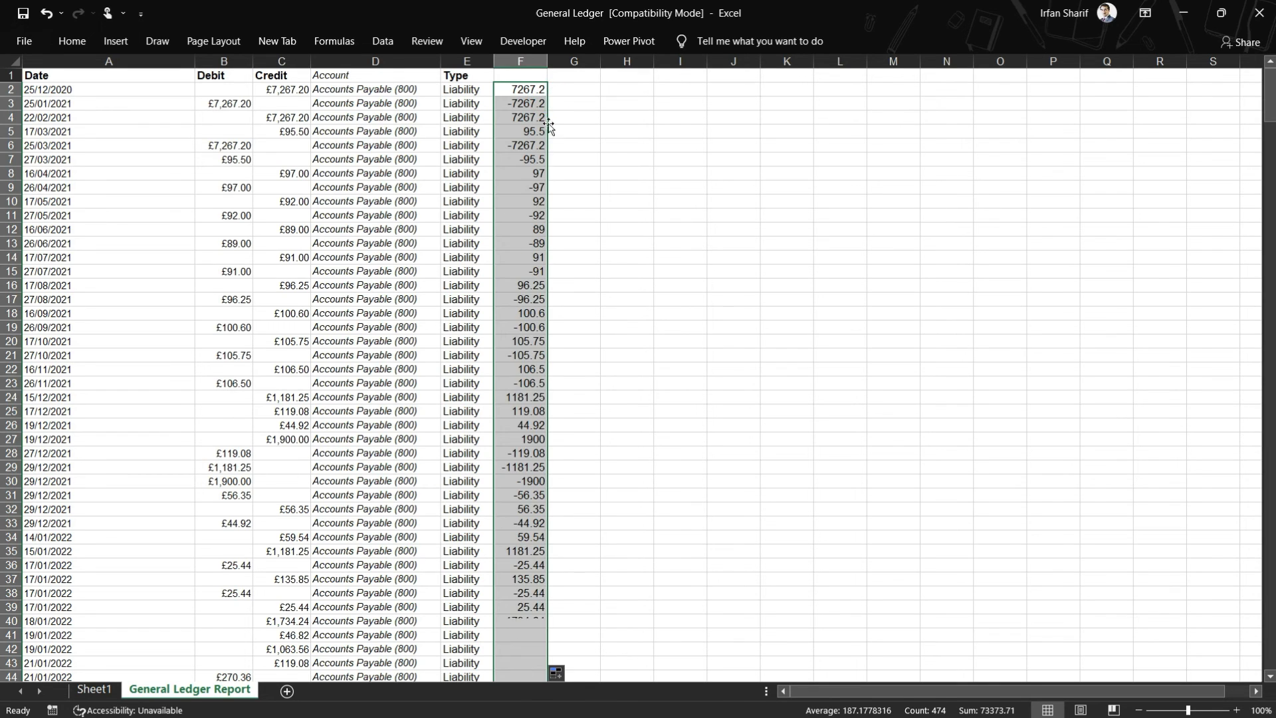
Step: Review the signed amounts in column F for the first Accounts Payable liability rows
{"action": "left_click", "coordinate": [531, 173]}
{"action": "key", "text": "Up"}
{"action": "key", "text": "Up"}
{"action": "key", "text": "Up"}
{"action": "key", "text": "Up"}
{"action": "key", "text": "Up"}
{"action": "key", "text": "Up"}
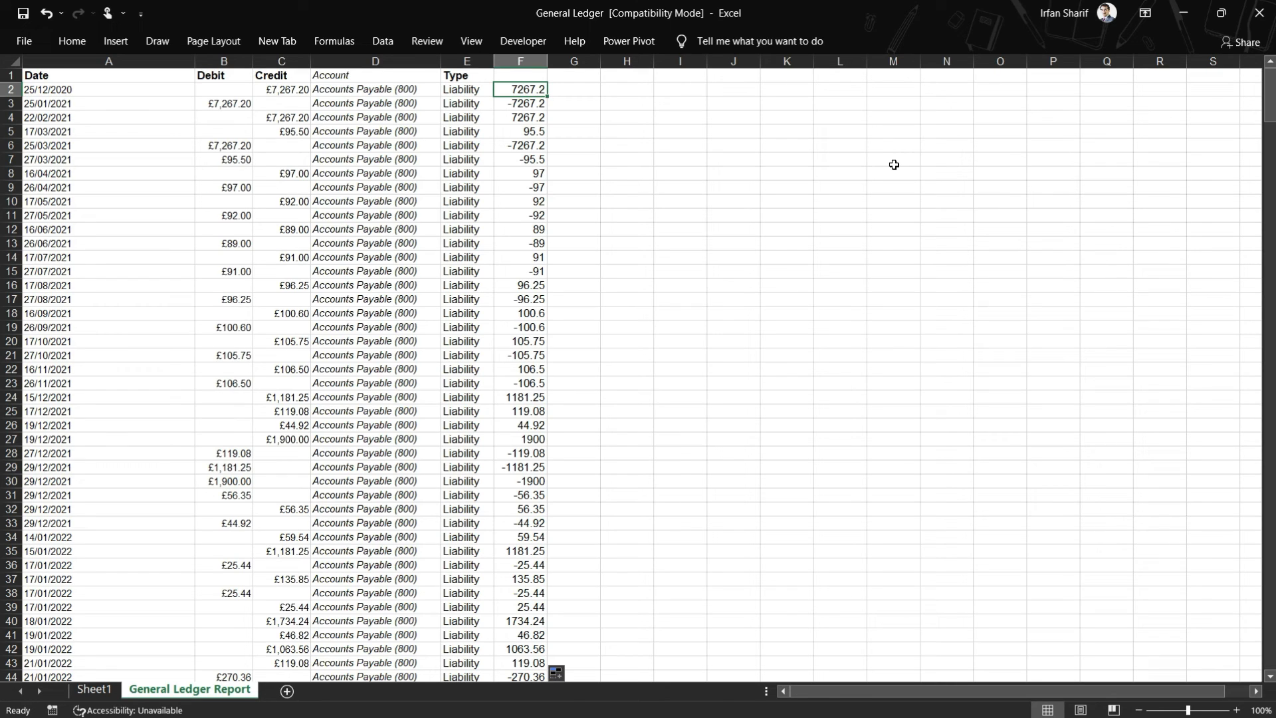
{"action": "key", "text": "Down"}
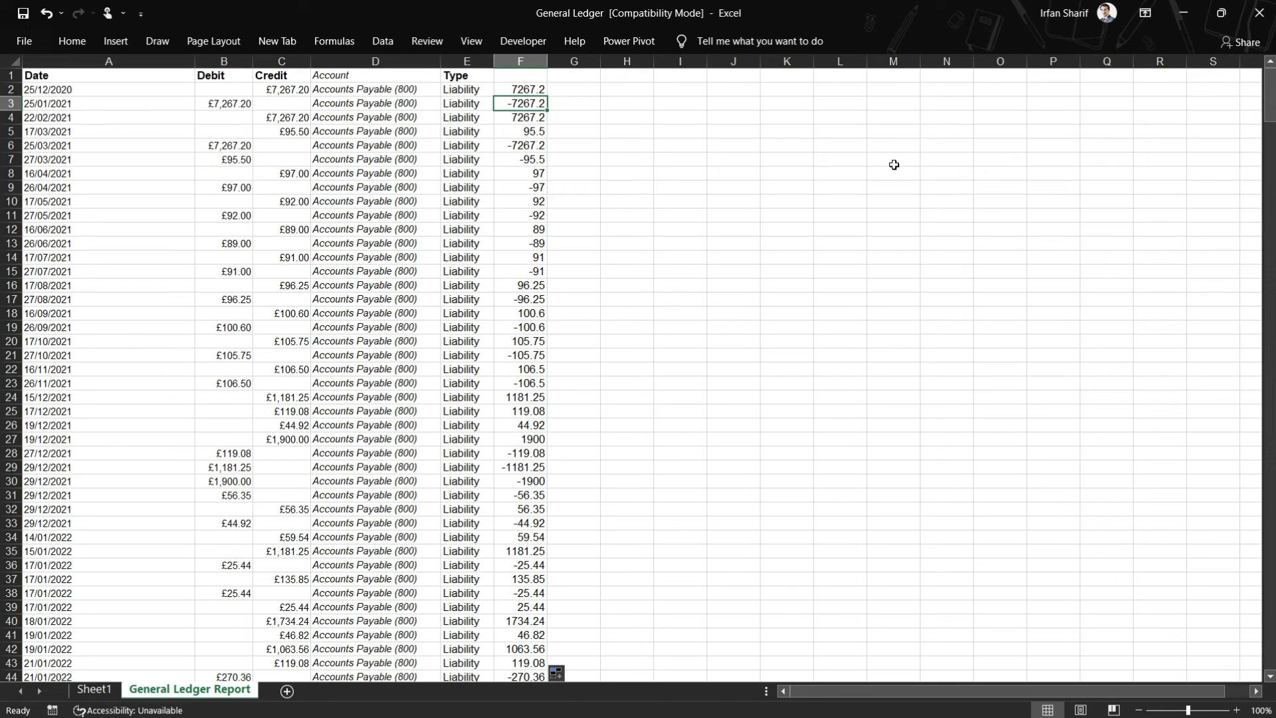
Step: Compare the debits and credits of the Accounts Receivable asset rows around row 89 with column F's signed amounts
{"action": "key", "text": "Page_Down"}
{"action": "key", "text": "Page_Down"}
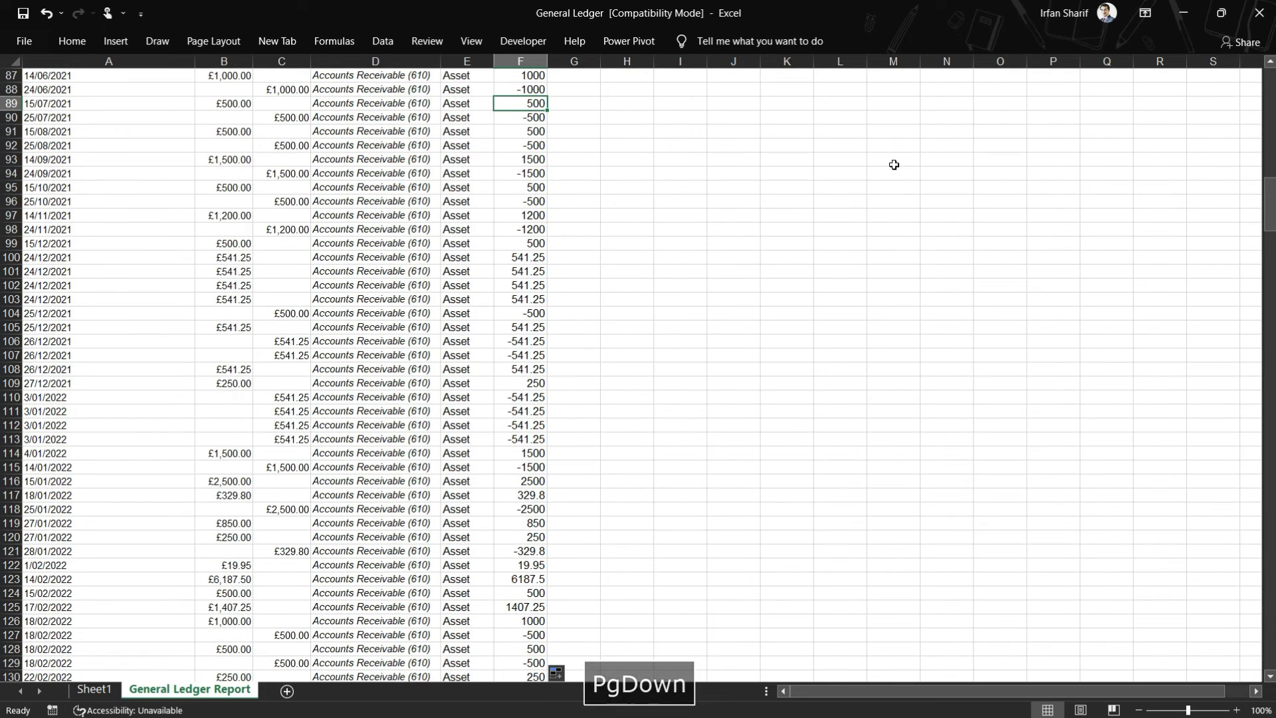
{"action": "left_click_drag", "start_coordinate": [365, 106], "coordinate": [365, 118]}
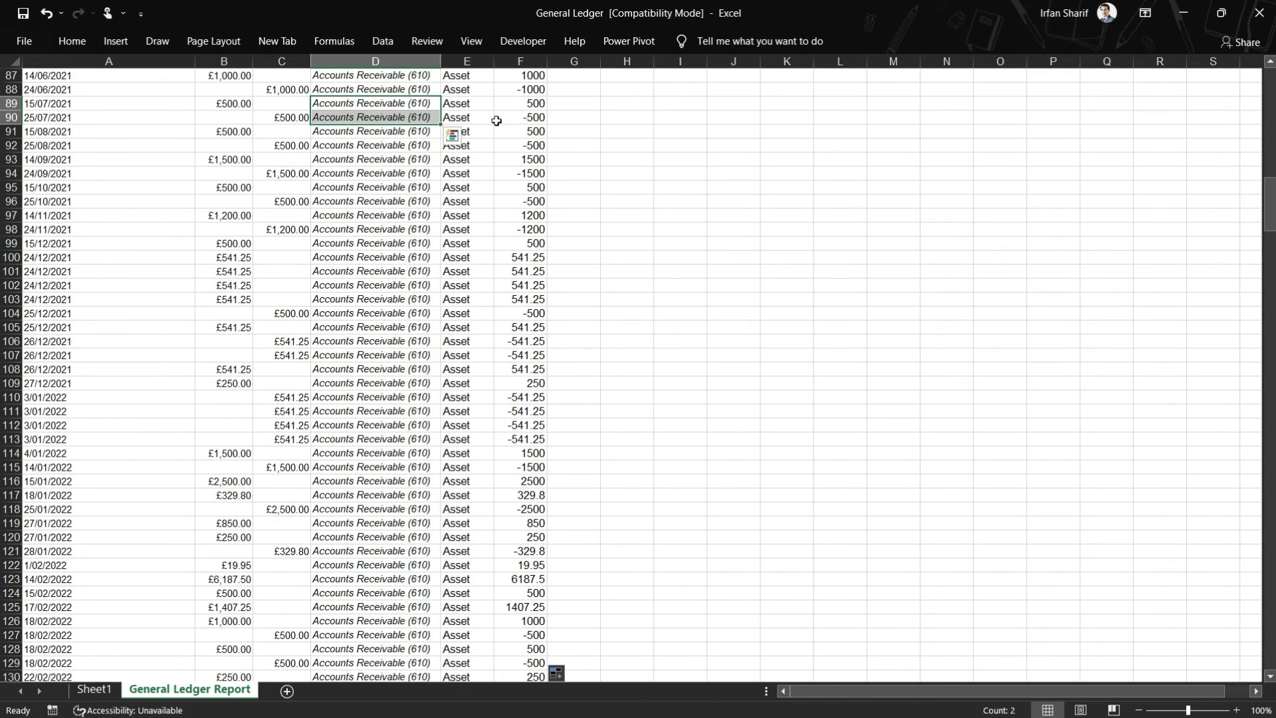
{"action": "left_click", "coordinate": [458, 105]}
{"action": "left_click", "coordinate": [230, 105]}
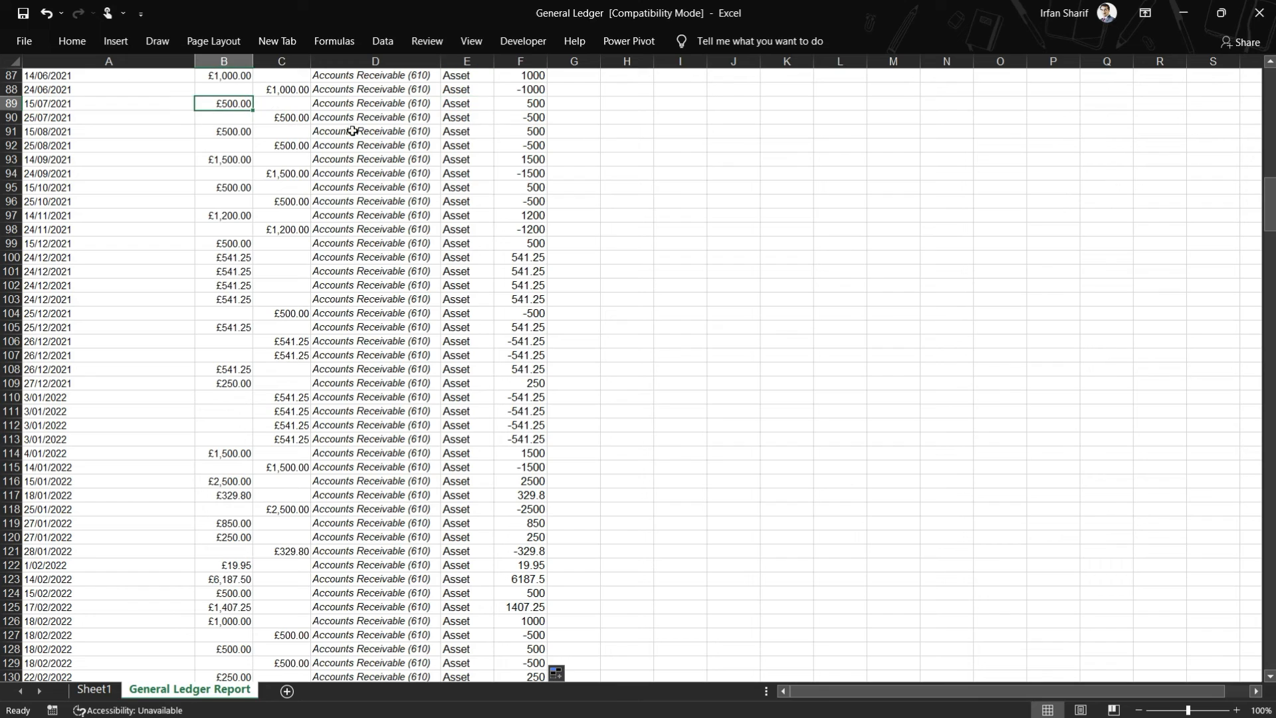
{"action": "left_click", "coordinate": [506, 105]}
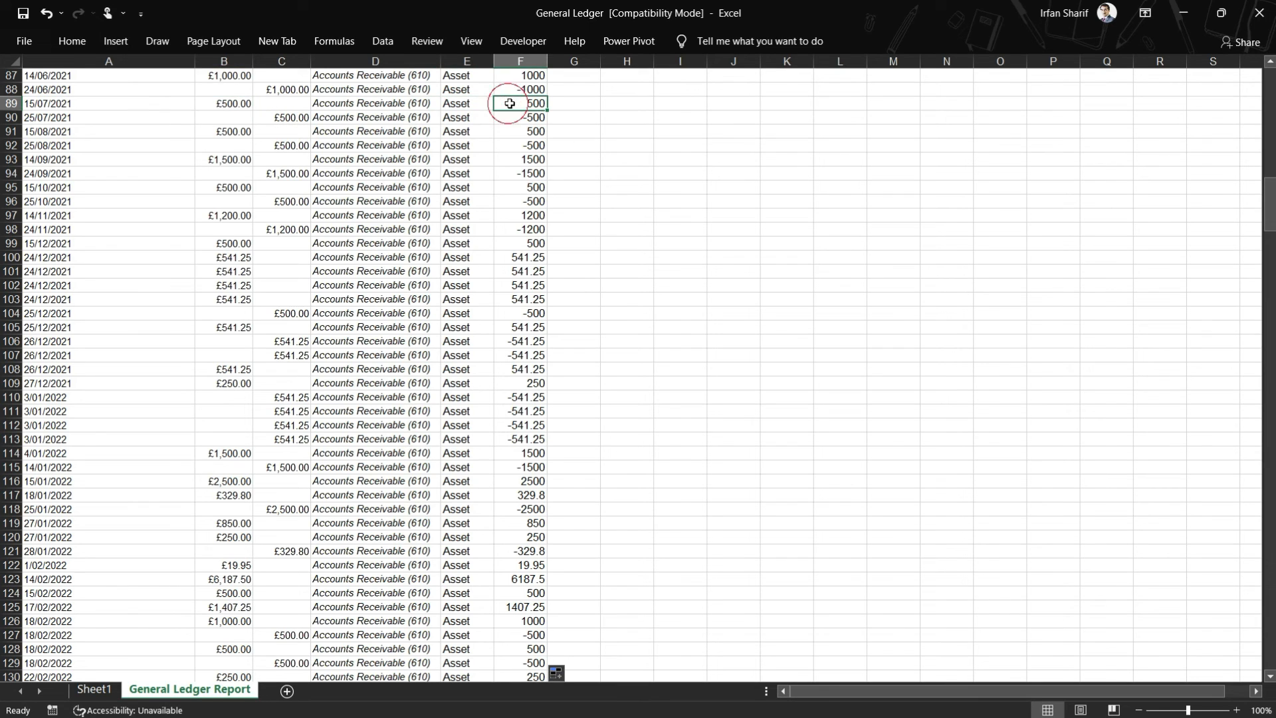
{"action": "left_click", "coordinate": [275, 173]}
{"action": "left_click", "coordinate": [532, 174]}
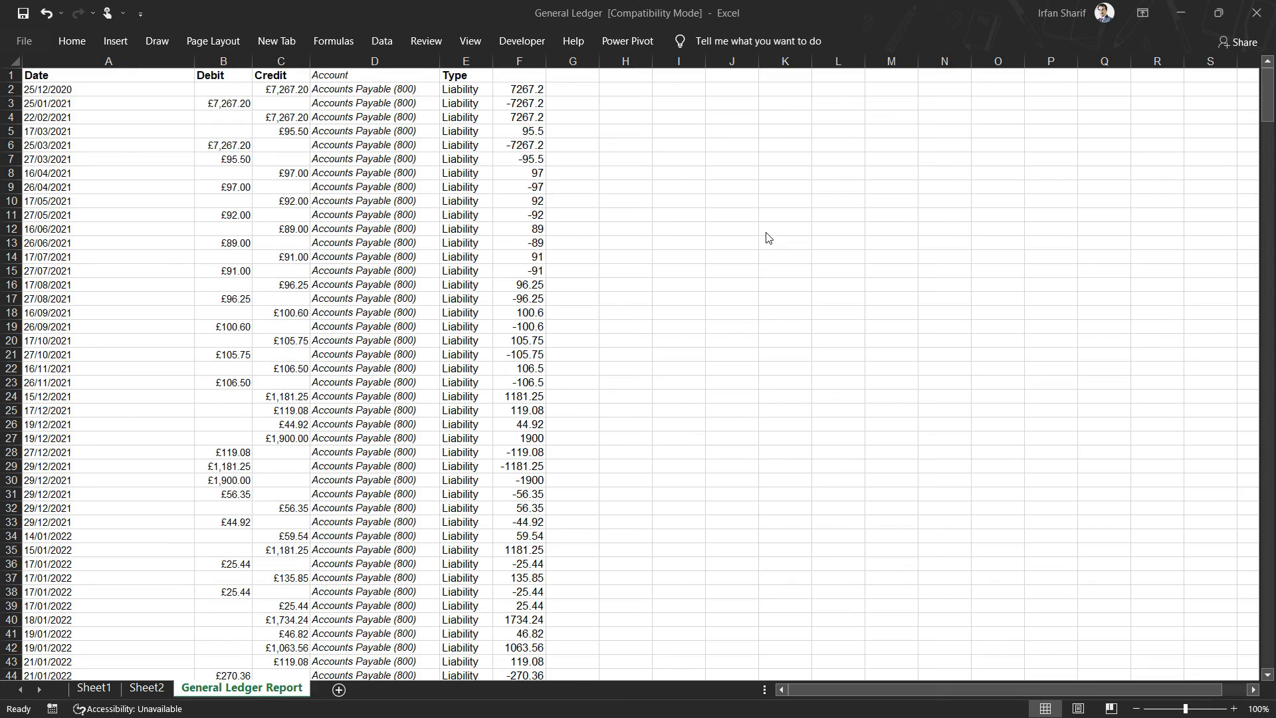
Step: Check column F's formula results further down the ledger, including the Expense rows starting at row 157
{"action": "key", "text": "Page_Down"}
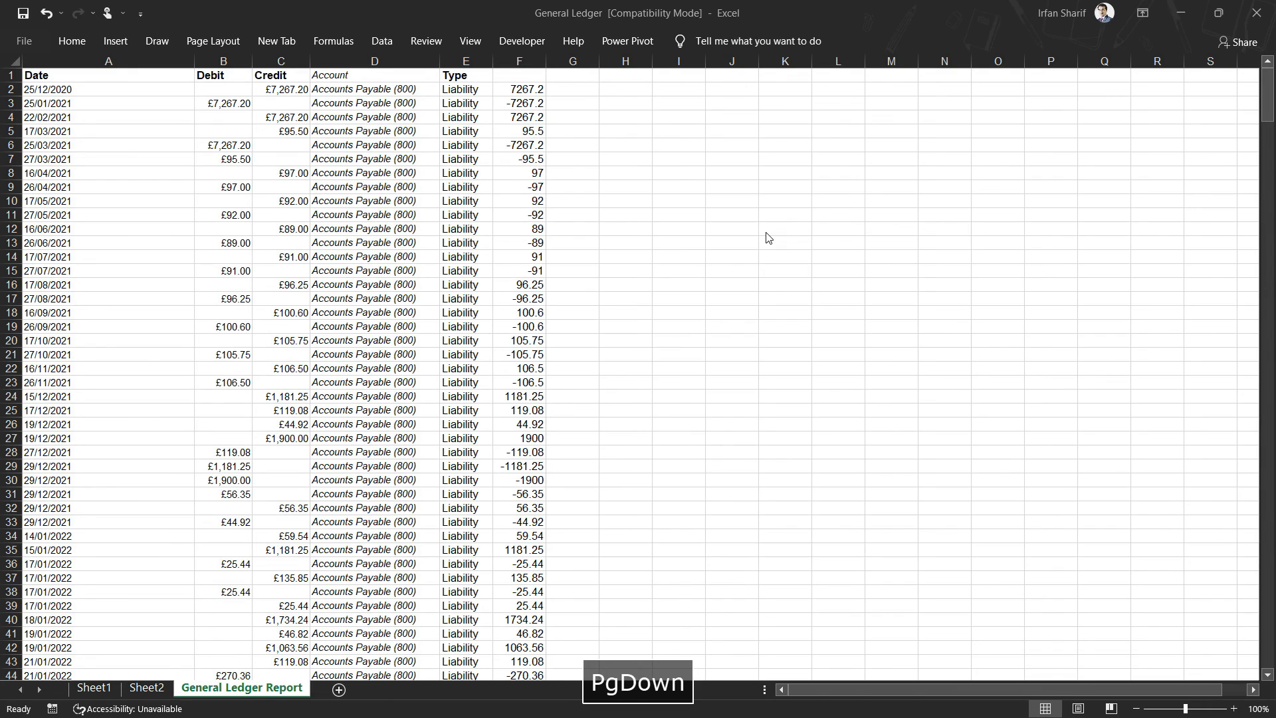
{"action": "left_click", "coordinate": [527, 247]}
{"action": "key", "text": "Page_Down"}
{"action": "key", "text": "Page_Down"}
{"action": "key", "text": "Page_Down"}
{"action": "key", "text": "Page_Down"}
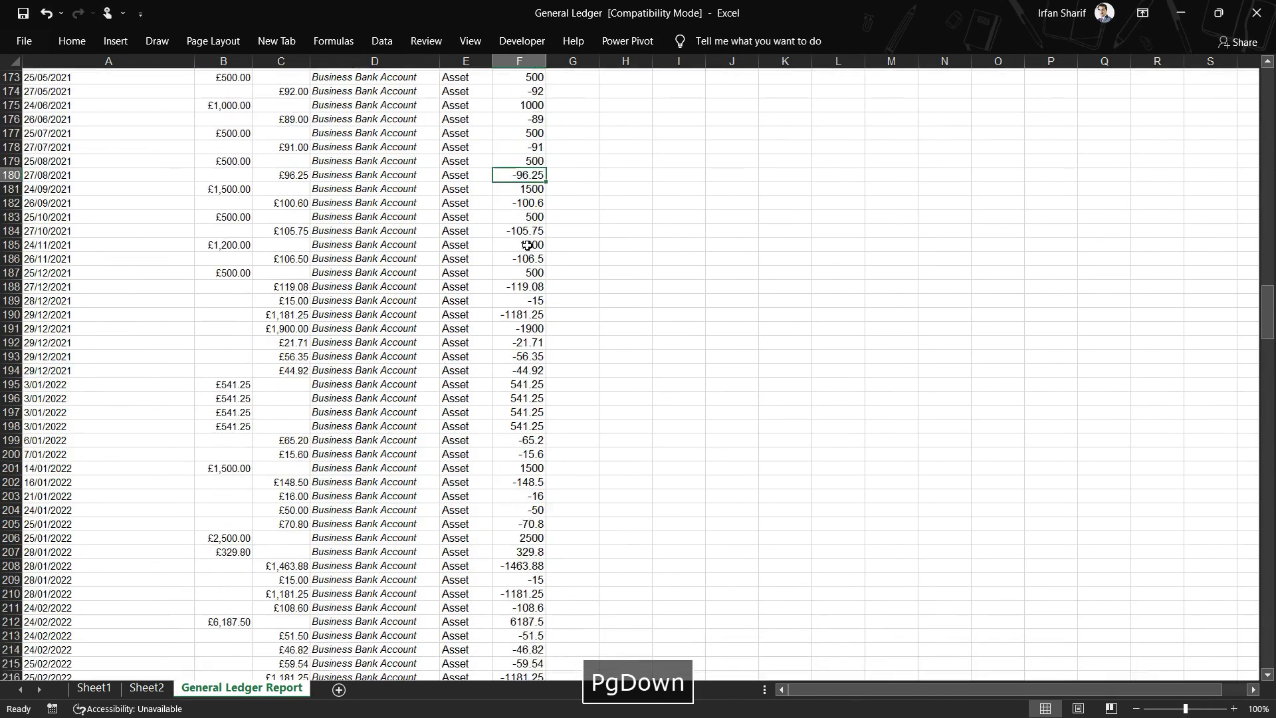
{"action": "key", "text": "Page_Up"}
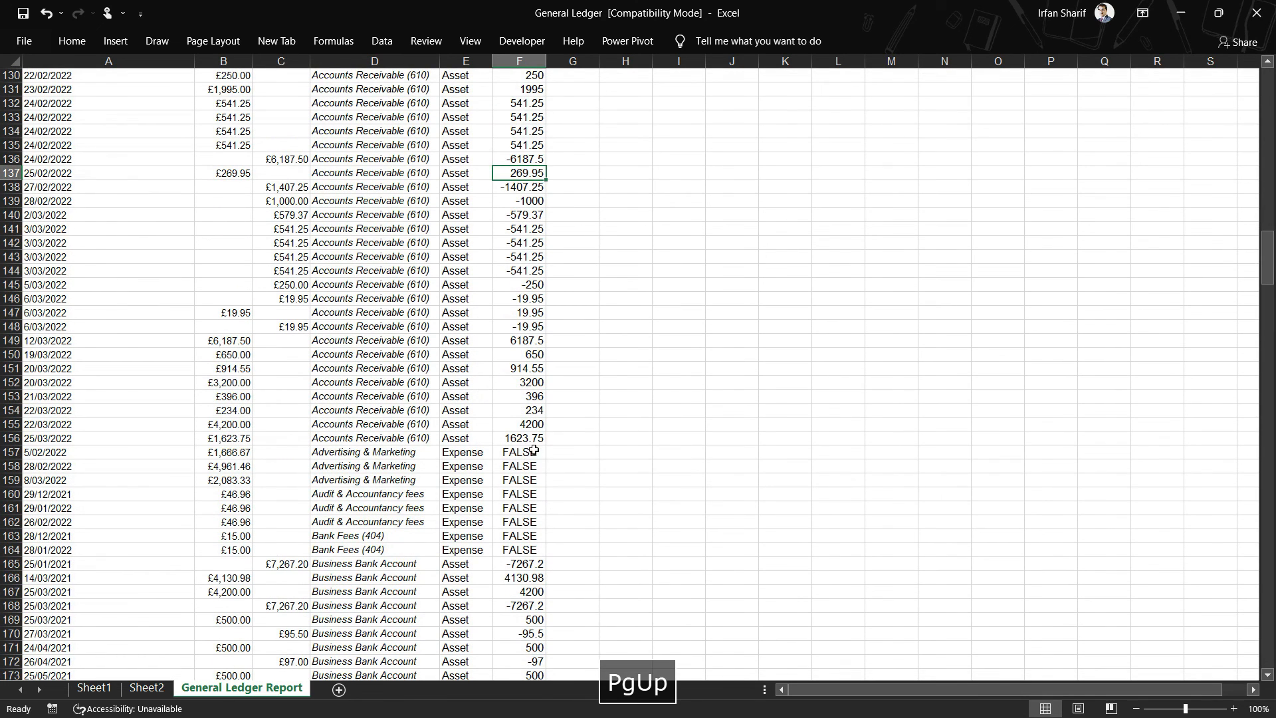
{"action": "left_click", "coordinate": [532, 452]}
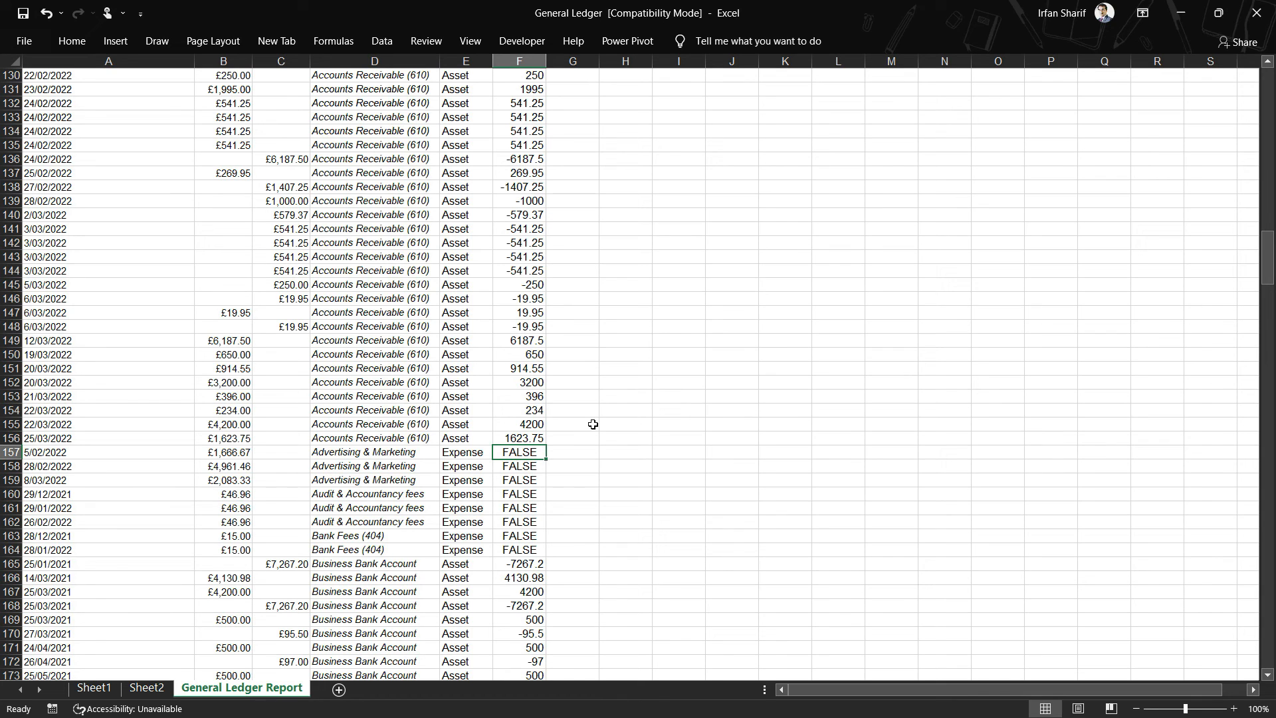
Step: Correct the last condition of the nested IF formula in F2 from "Expenses" to "Expense"
{"action": "key", "text": "ctrl+Up"}
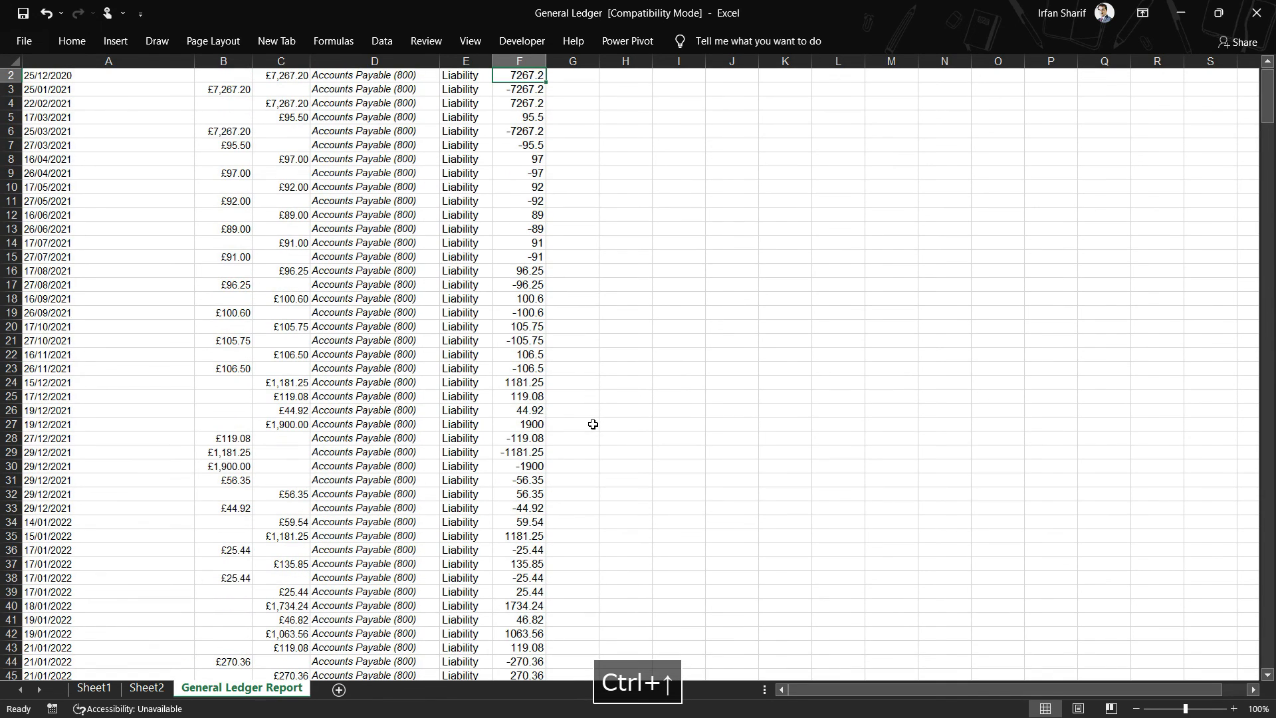
{"action": "scroll", "coordinate": [593, 425], "scroll_direction": "up", "scroll_amount": 1}
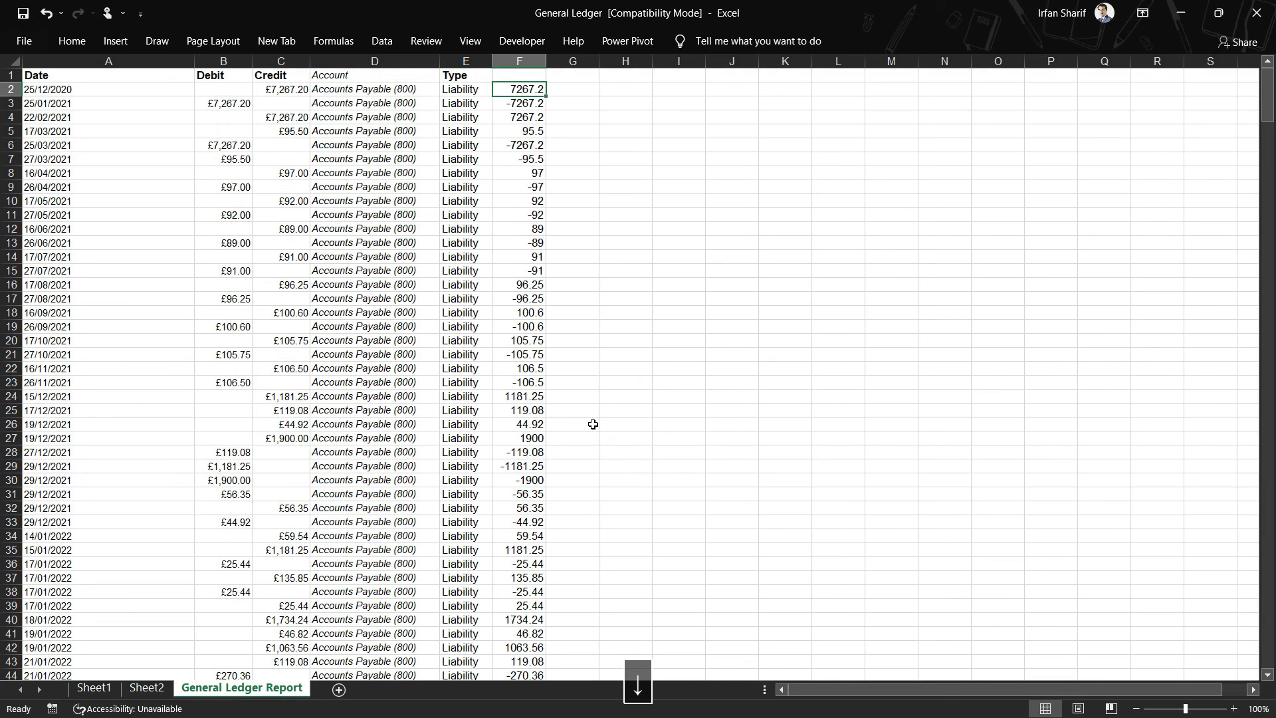
{"action": "key", "text": "F2"}
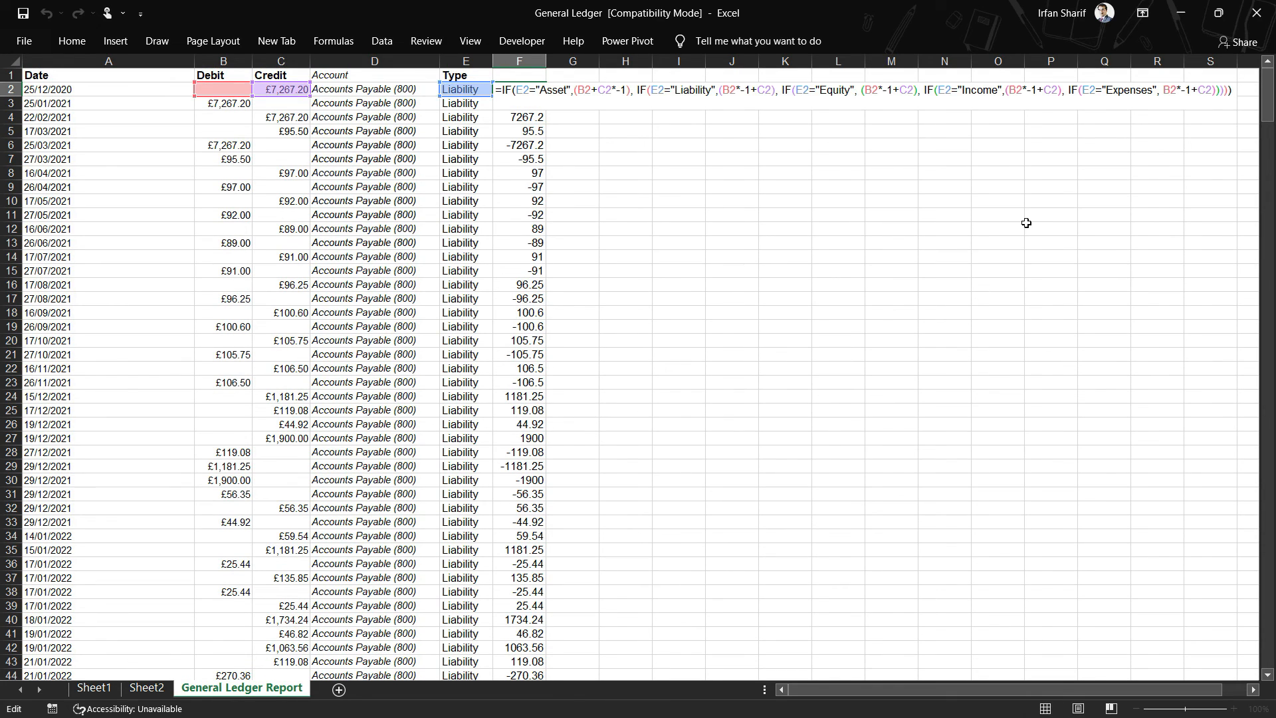
{"action": "left_click", "coordinate": [1153, 90]}
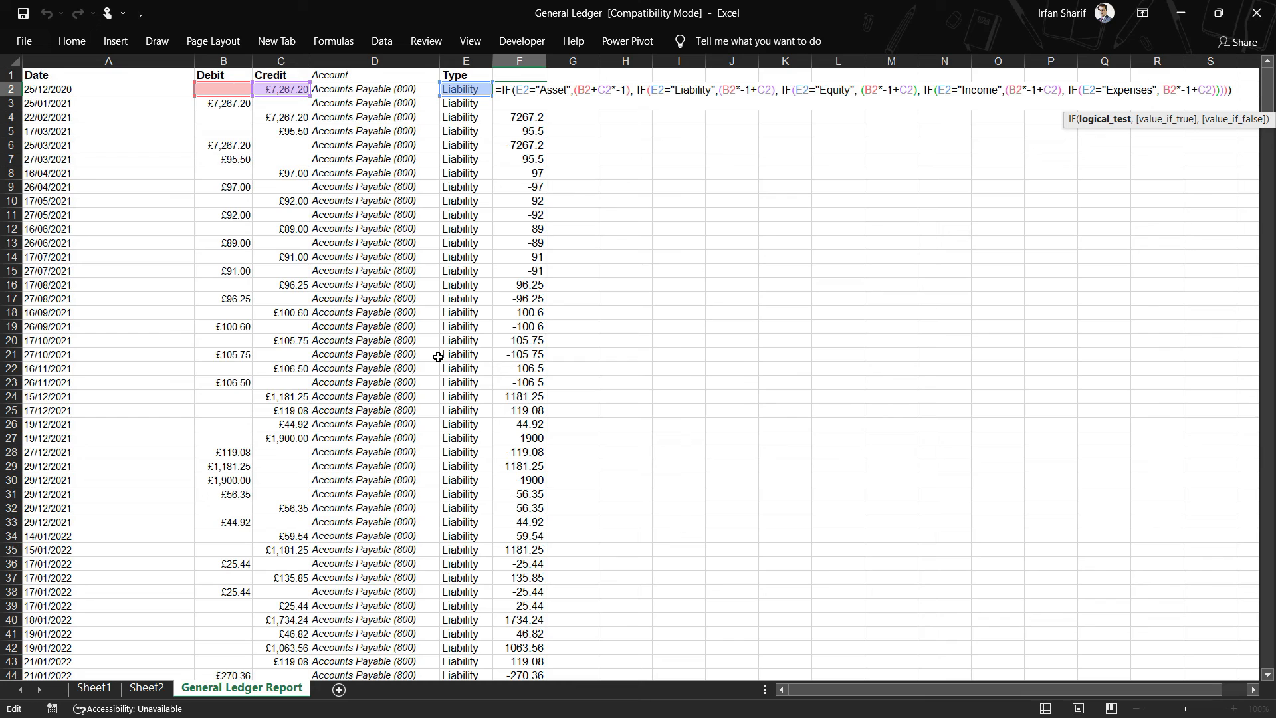
{"action": "key", "text": "BackSpace"}
{"action": "key", "text": "Return"}
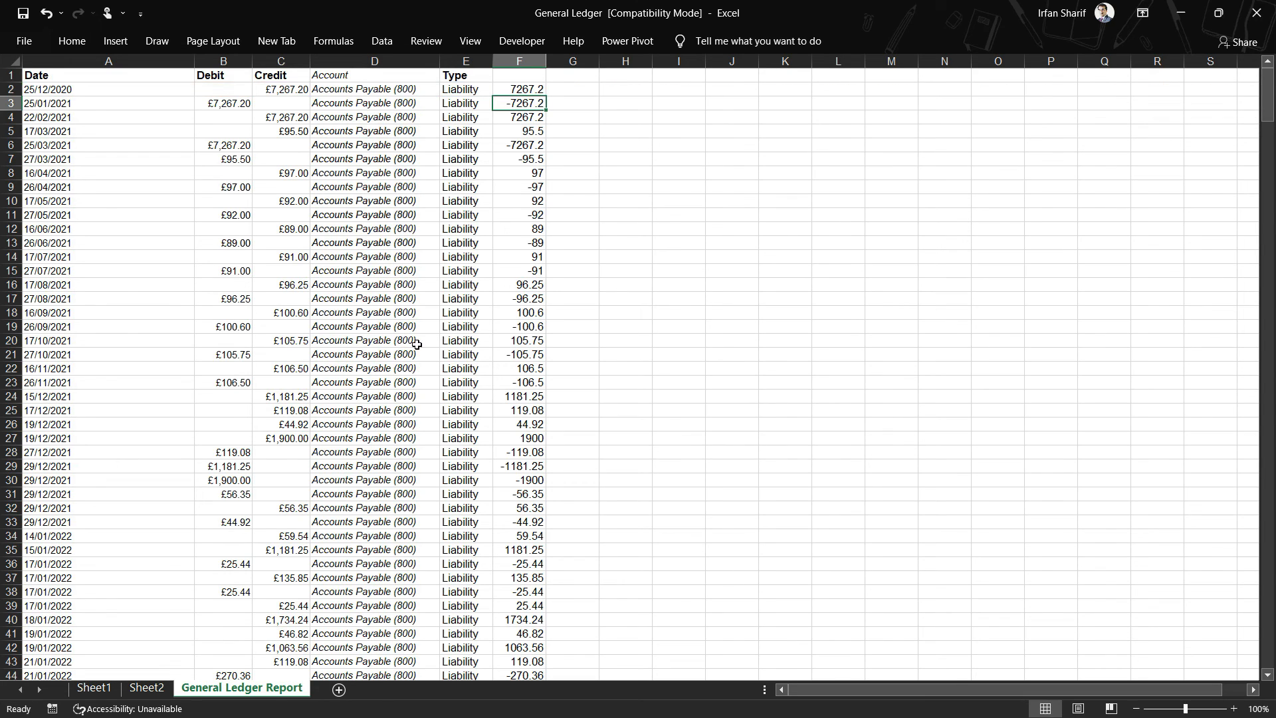
Step: Fill the corrected nested IF formula from F2 down column F for all ledger transactions
{"action": "left_click", "coordinate": [528, 95]}
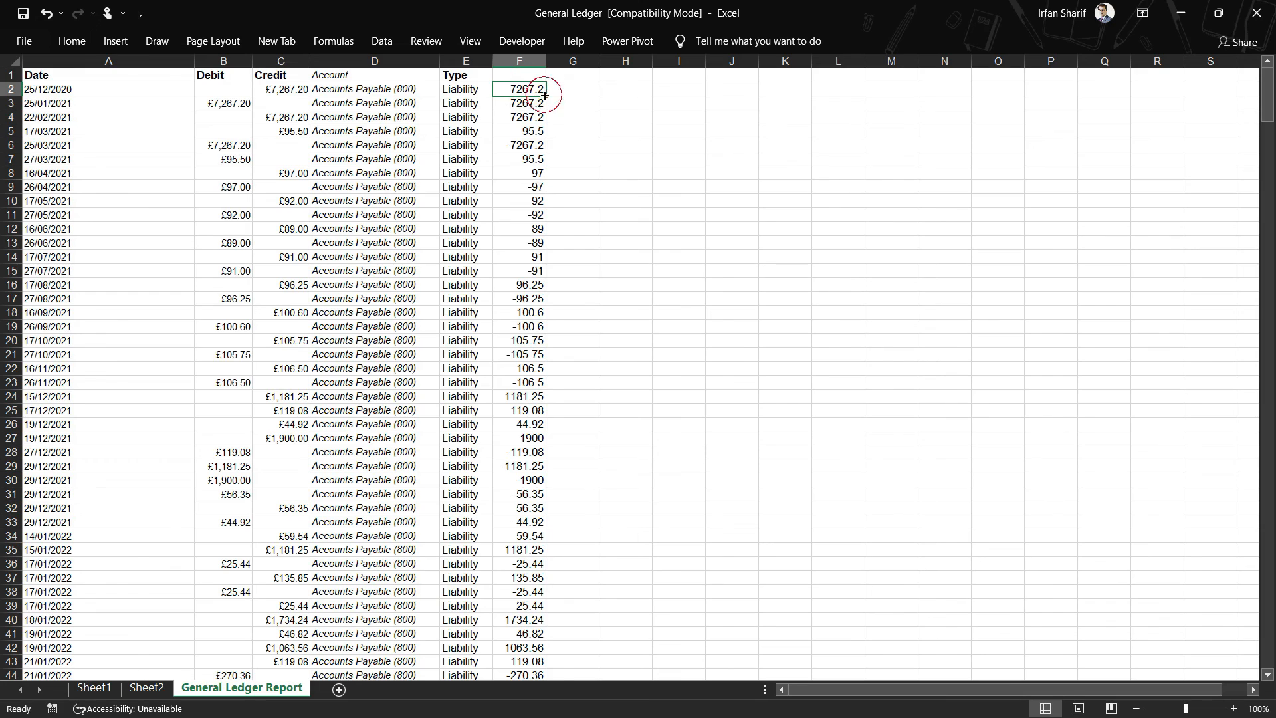
{"action": "key", "text": "ctrl+shift+Down"}
{"action": "left_click", "coordinate": [544, 196]}
Step: Check the signed amounts further down column F, especially the Expense and Income rows
{"action": "key", "text": "Page_Down"}
{"action": "key", "text": "Page_Down"}
{"action": "key", "text": "Page_Down"}
{"action": "key", "text": "Page_Down"}
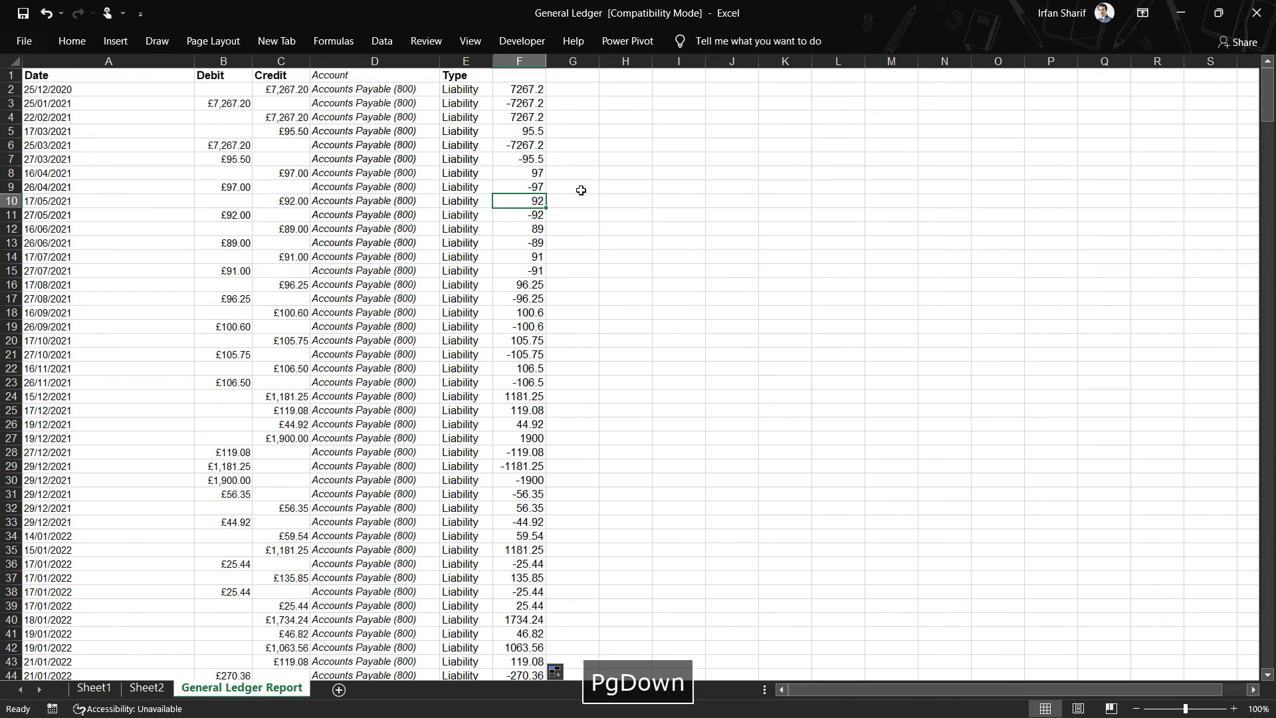
{"action": "key", "text": "Page_Down"}
{"action": "key", "text": "Page_Down"}
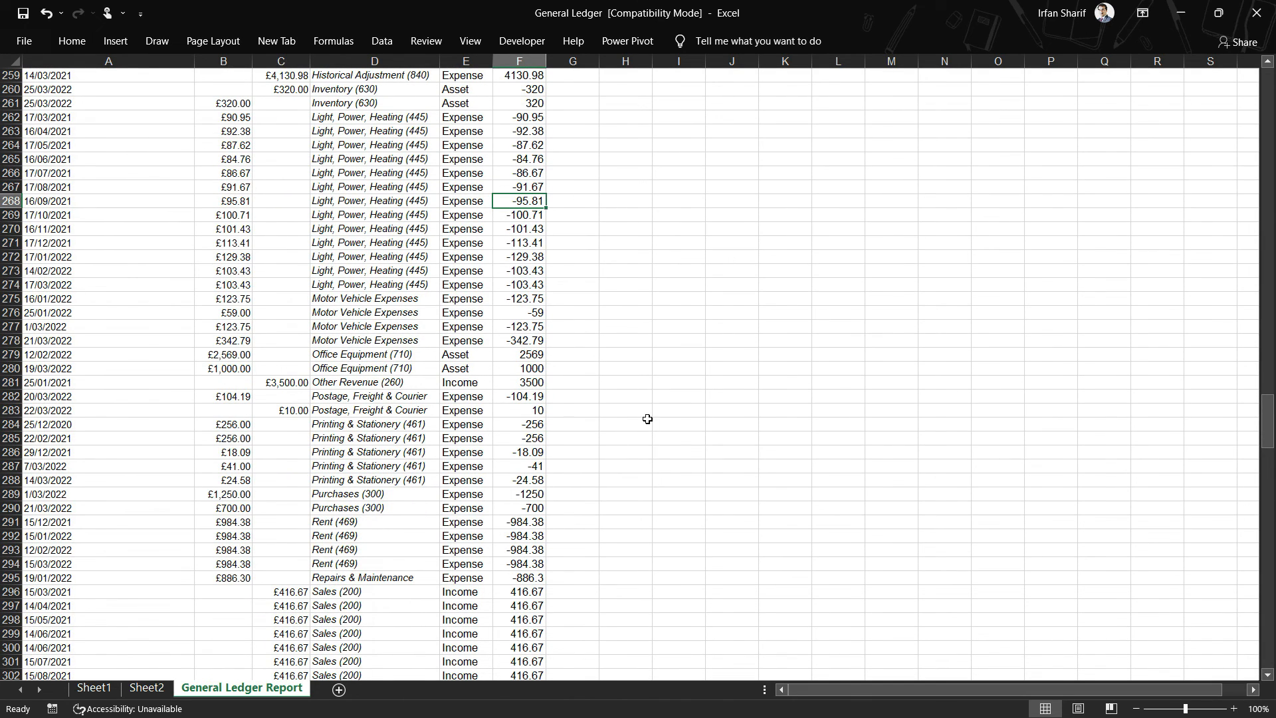
{"action": "key", "text": "ctrl+Up"}
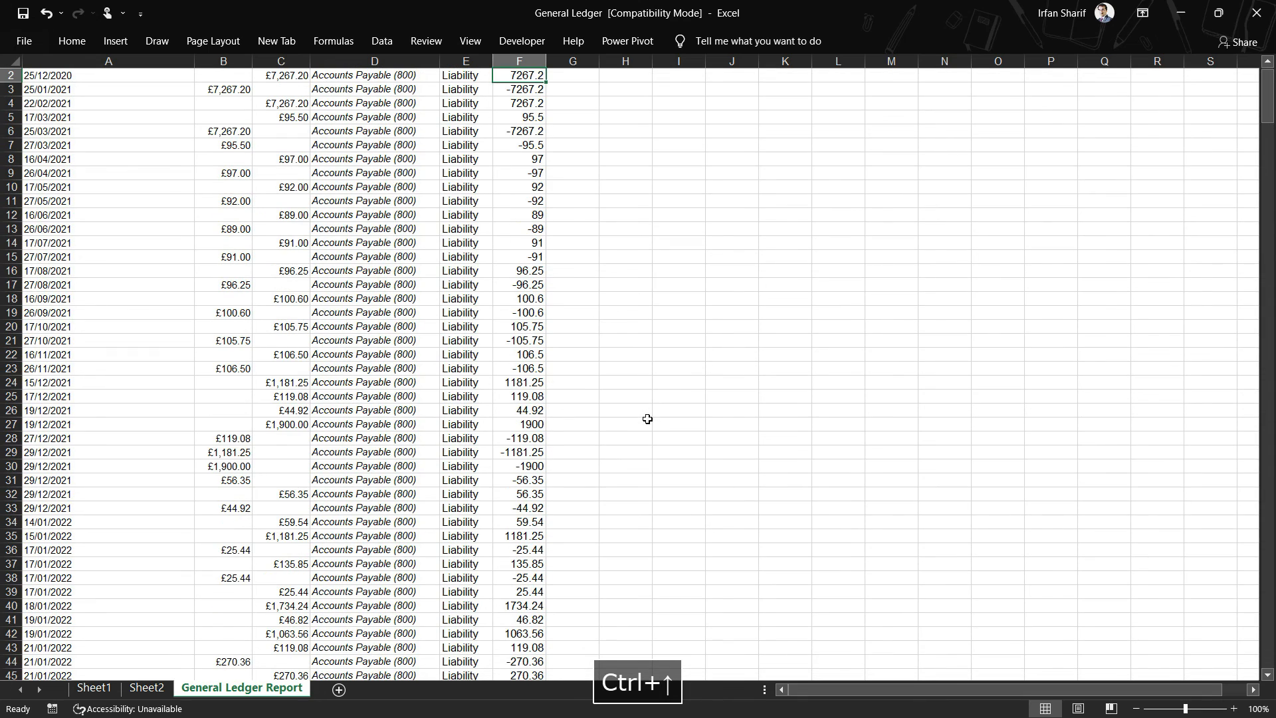
{"action": "key", "text": "Up"}
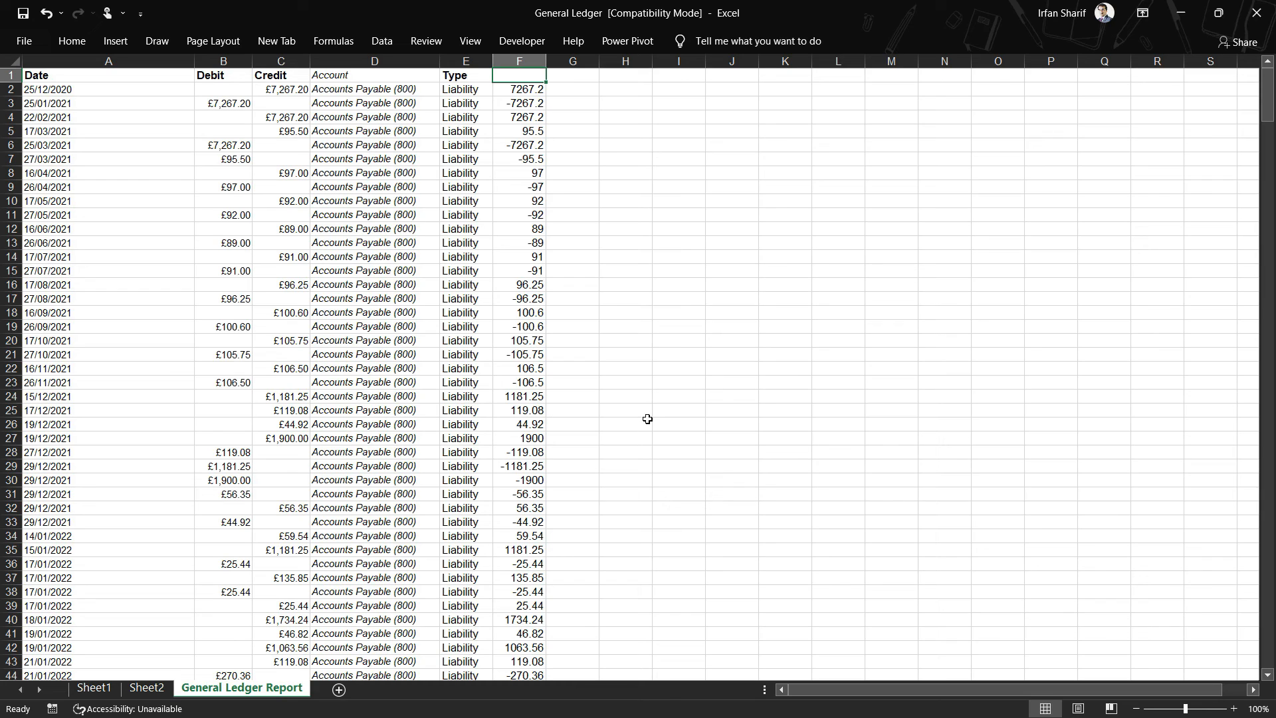
{"action": "key", "text": "Down"}
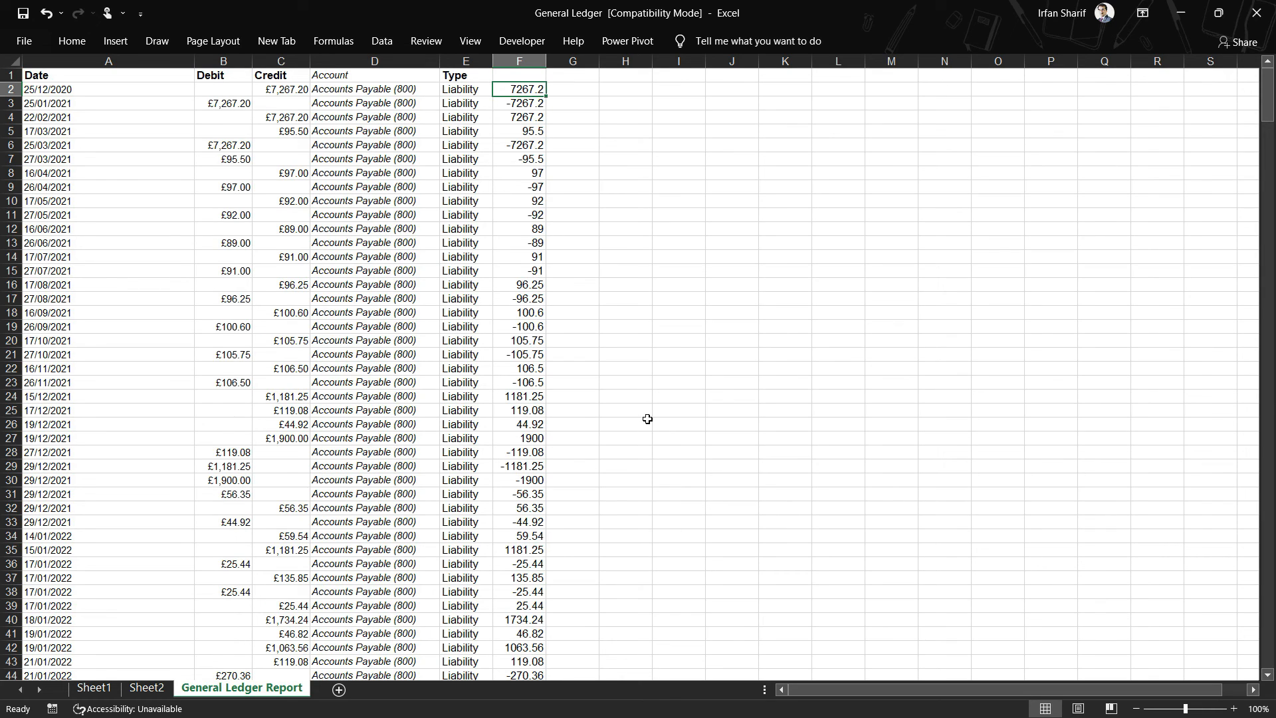
Step: Compare row 2's debit, credit and account type with the conditions of the nested IF formula in F2
{"action": "key", "text": "Left"}
{"action": "key", "text": "Left"}
{"action": "key", "text": "Left"}
{"action": "key", "text": "Left"}
{"action": "key", "text": "Right"}
{"action": "key", "text": "Right"}
{"action": "key", "text": "Right"}
{"action": "key", "text": "Left"}
{"action": "key", "text": "Left"}
{"action": "key", "text": "Left"}
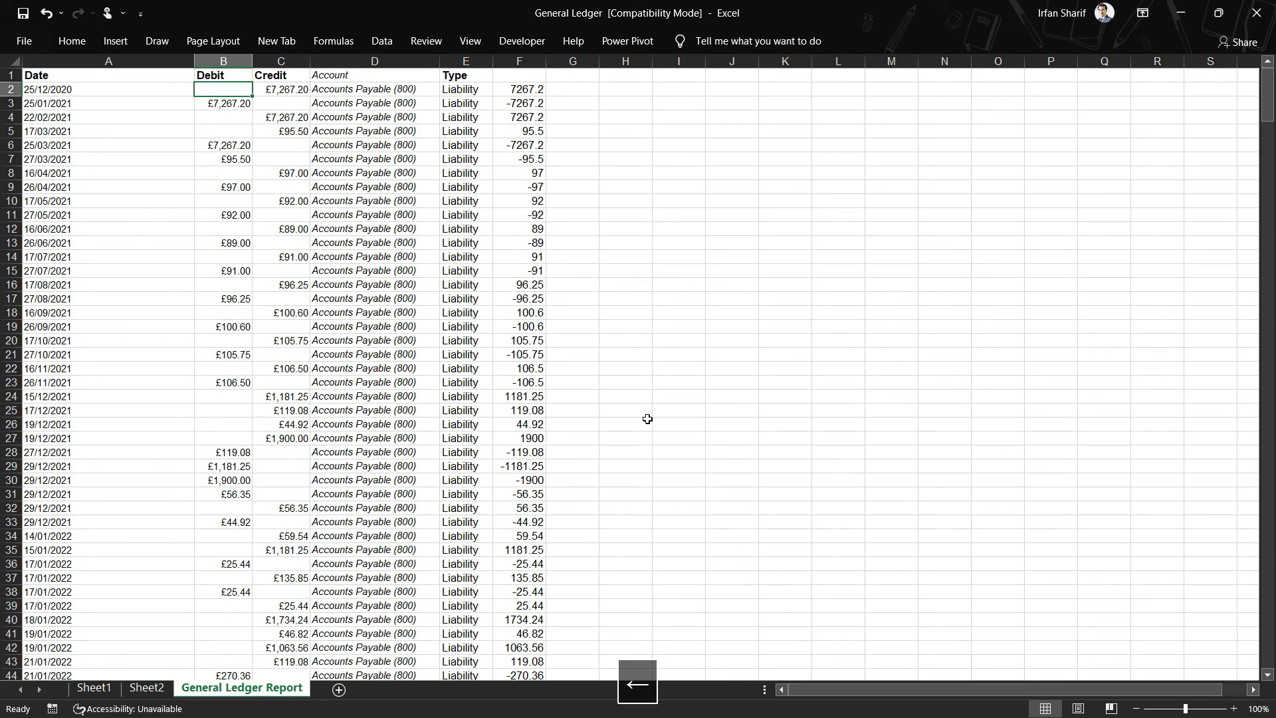
{"action": "key", "text": "Right"}
{"action": "key", "text": "Right"}
{"action": "key", "text": "Right"}
{"action": "key", "text": "Right"}
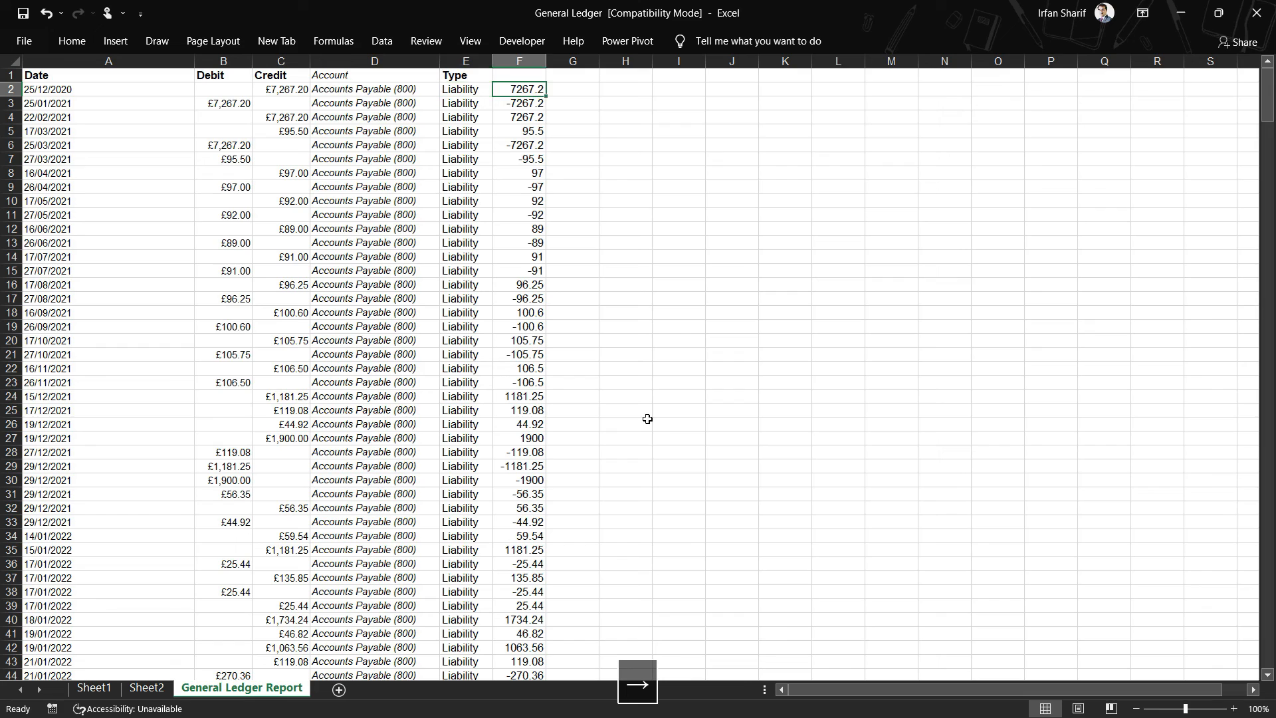
{"action": "key", "text": "F2"}
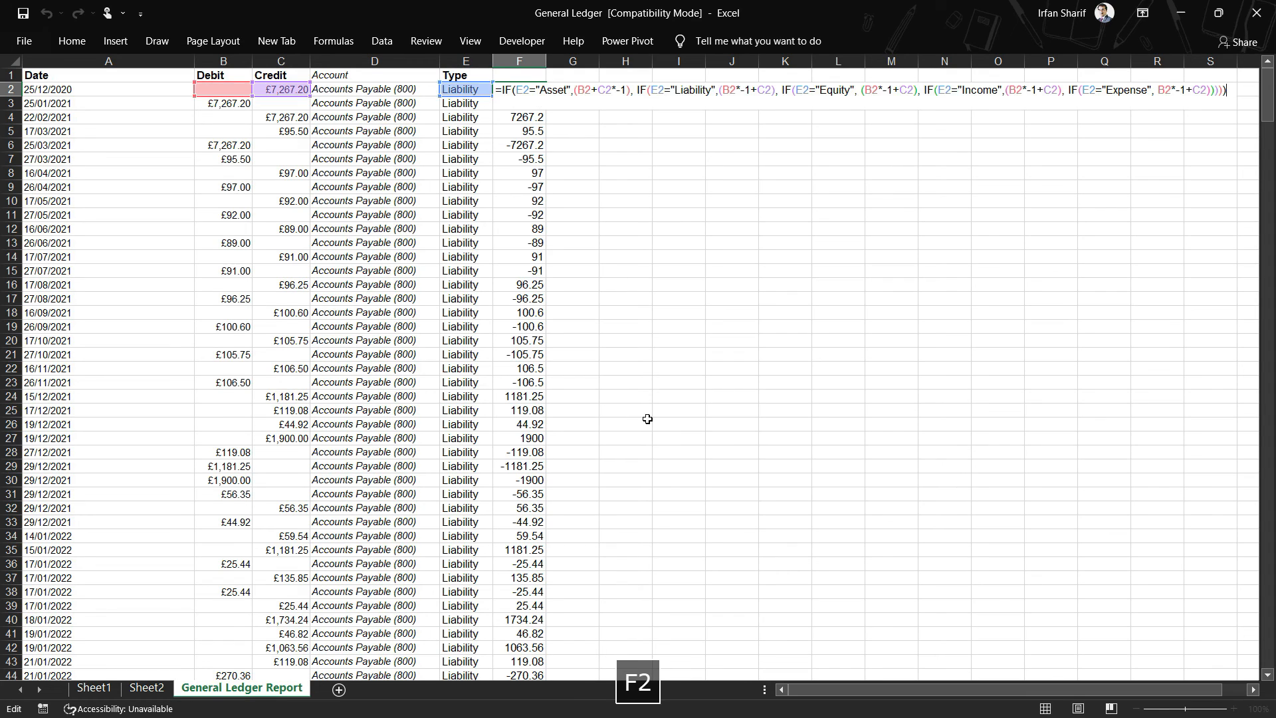
{"action": "key", "text": "Return"}
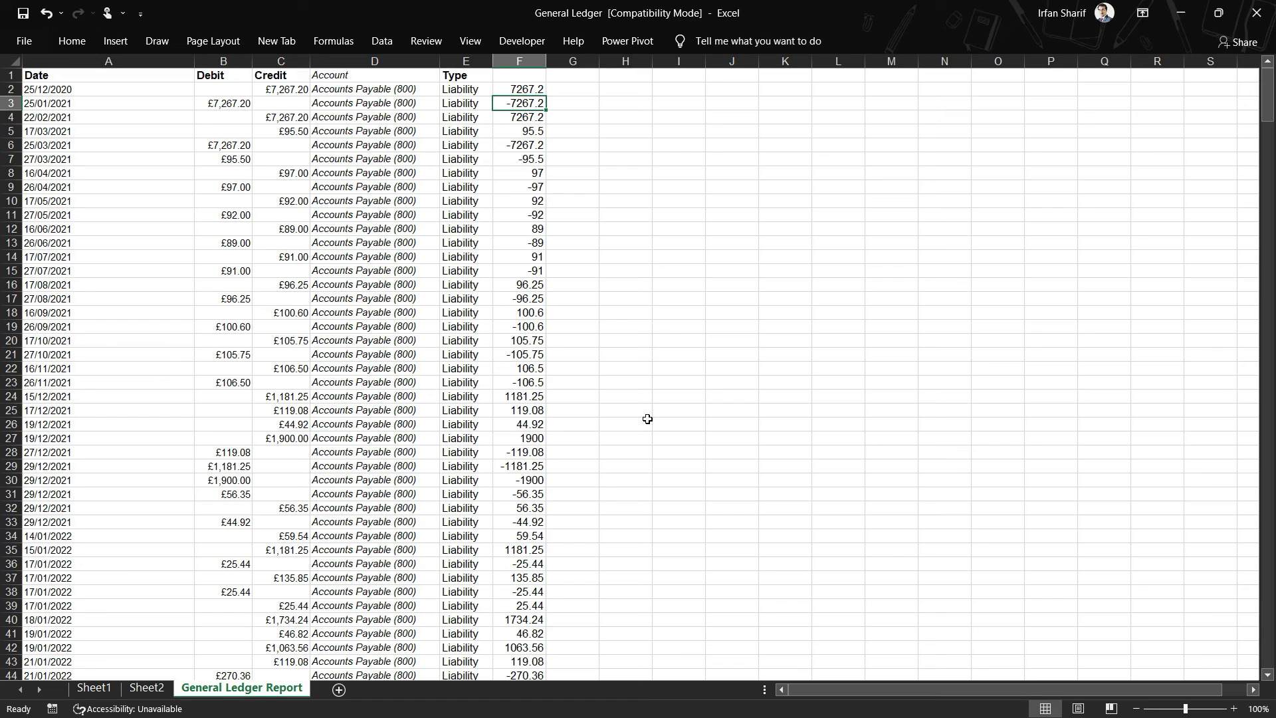
Step: Enter the header Amount in cell F1
{"action": "key", "text": "Up"}
{"action": "key", "text": "Up"}
{"action": "type", "text": "Amou"}
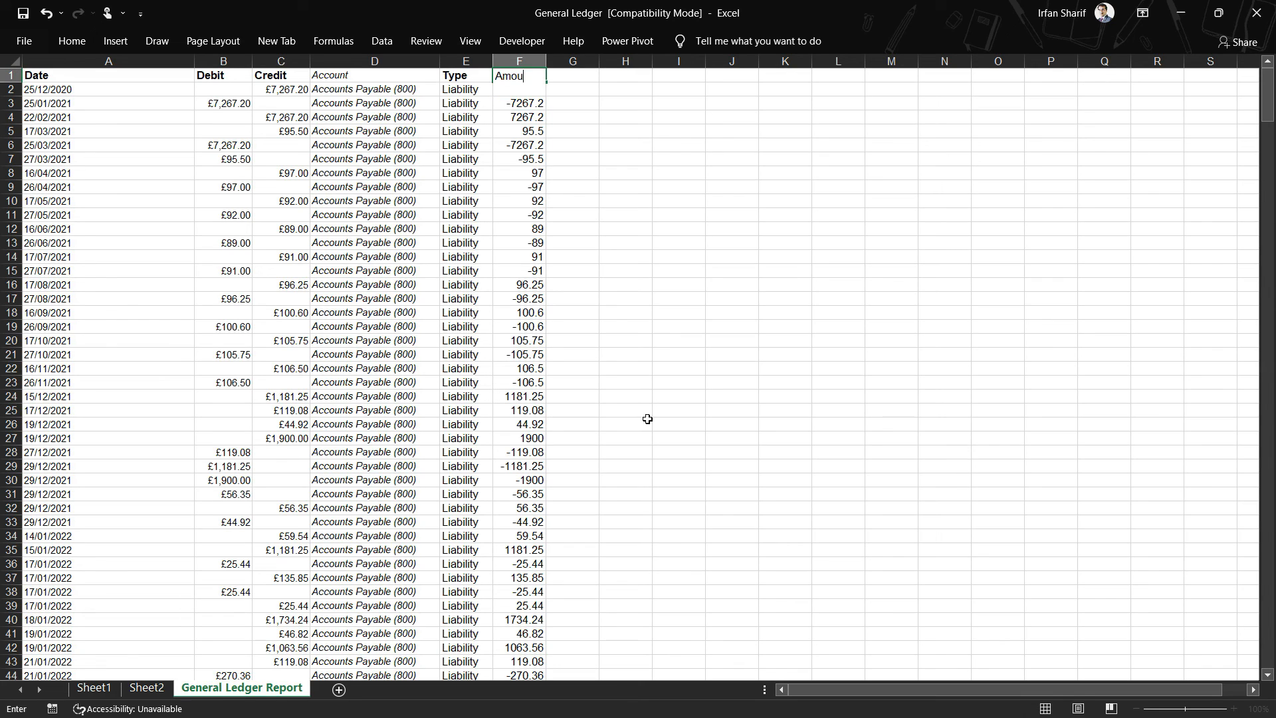
{"action": "type", "text": "nt"}
{"action": "key", "text": "Return"}
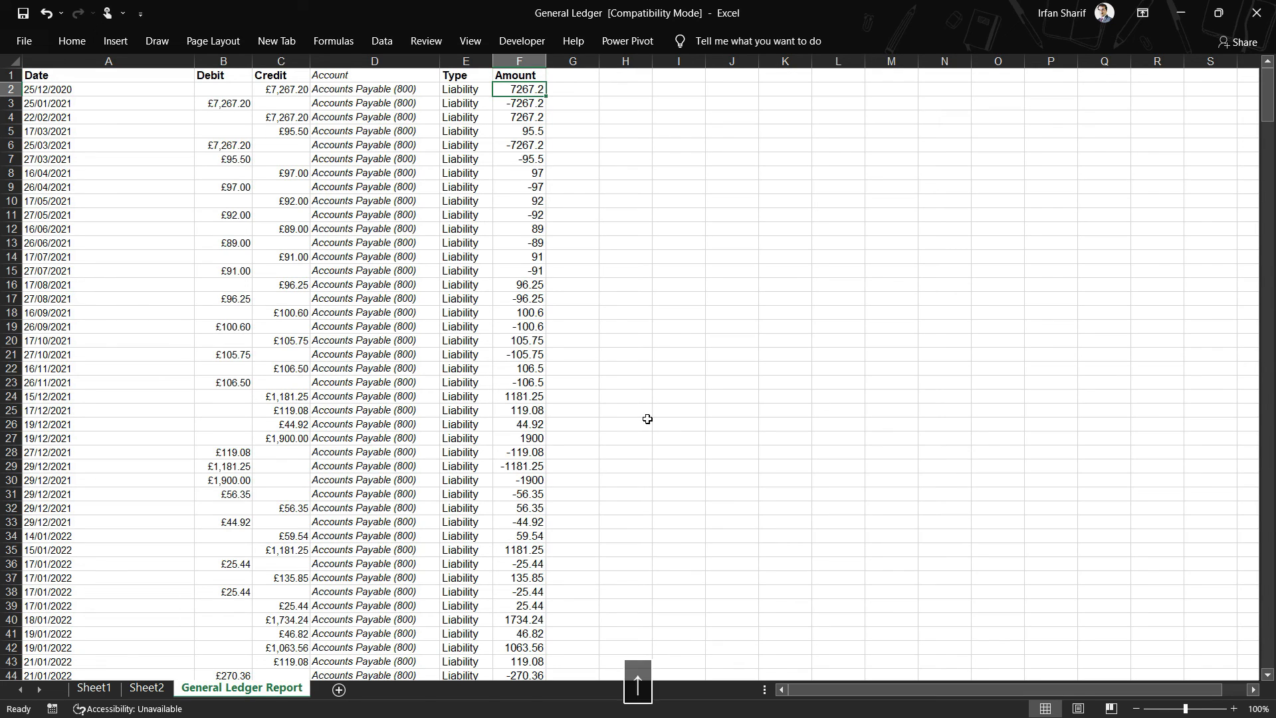
Step: Replace the formulas in the Amount column with their results by copying the column and pasting it in place as values
{"action": "key", "text": "Up"}
{"action": "key", "text": "ctrl+shift+Down"}
{"action": "key", "text": "ctrl+c"}
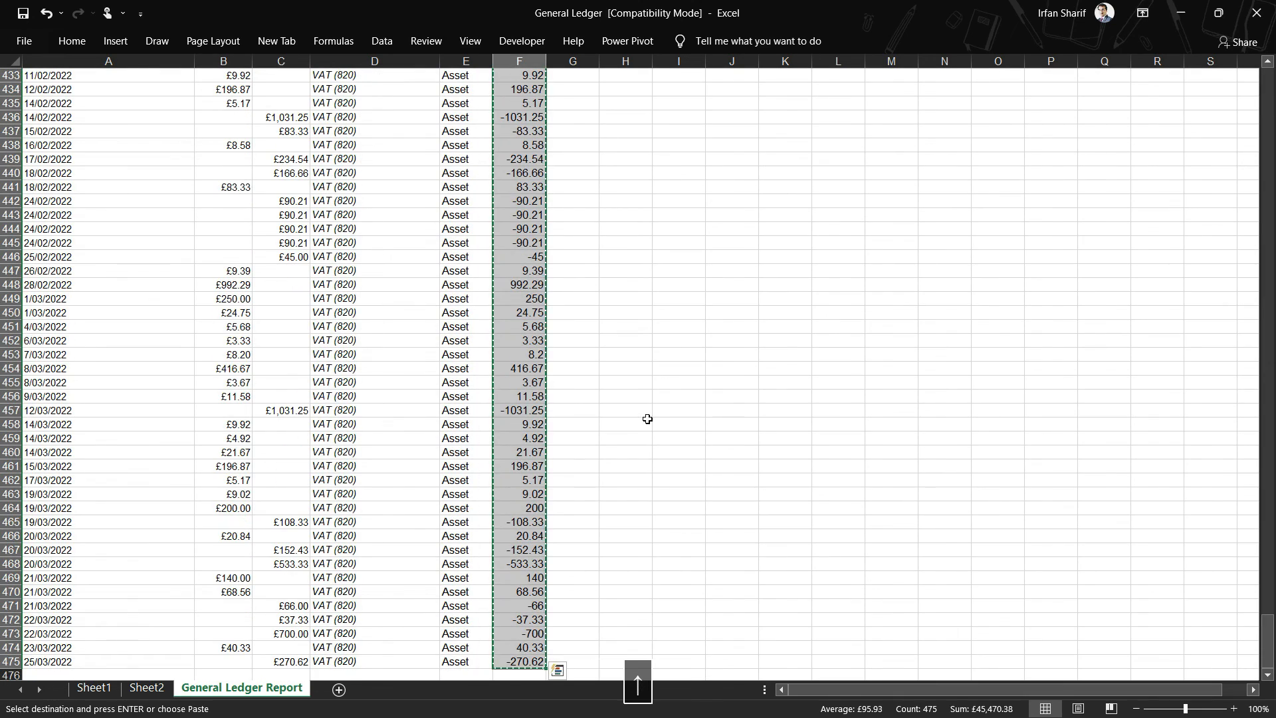
{"action": "key", "text": "ctrl+Up"}
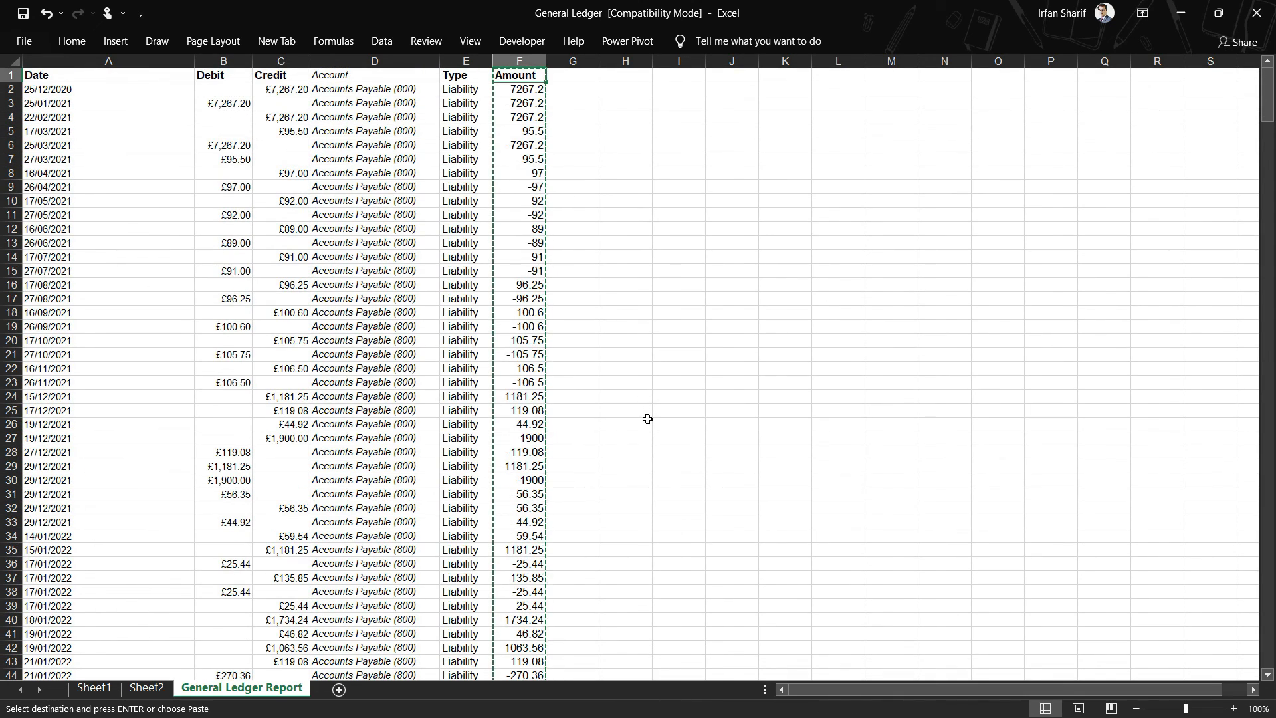
{"action": "key", "text": "alt"}
{"action": "key", "text": "e"}
{"action": "key", "text": "s"}
{"action": "key", "text": "v"}
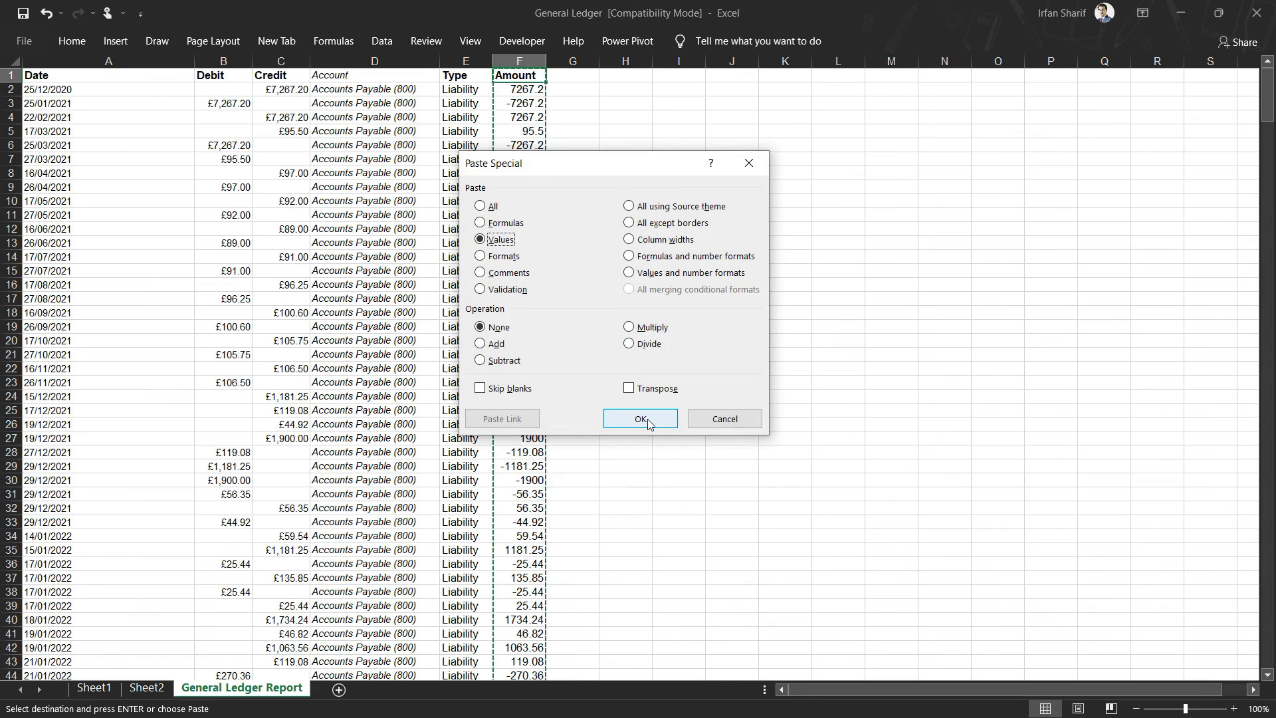
{"action": "key", "text": "Return"}
{"action": "key", "text": "Escape"}
{"action": "key", "text": "Down"}
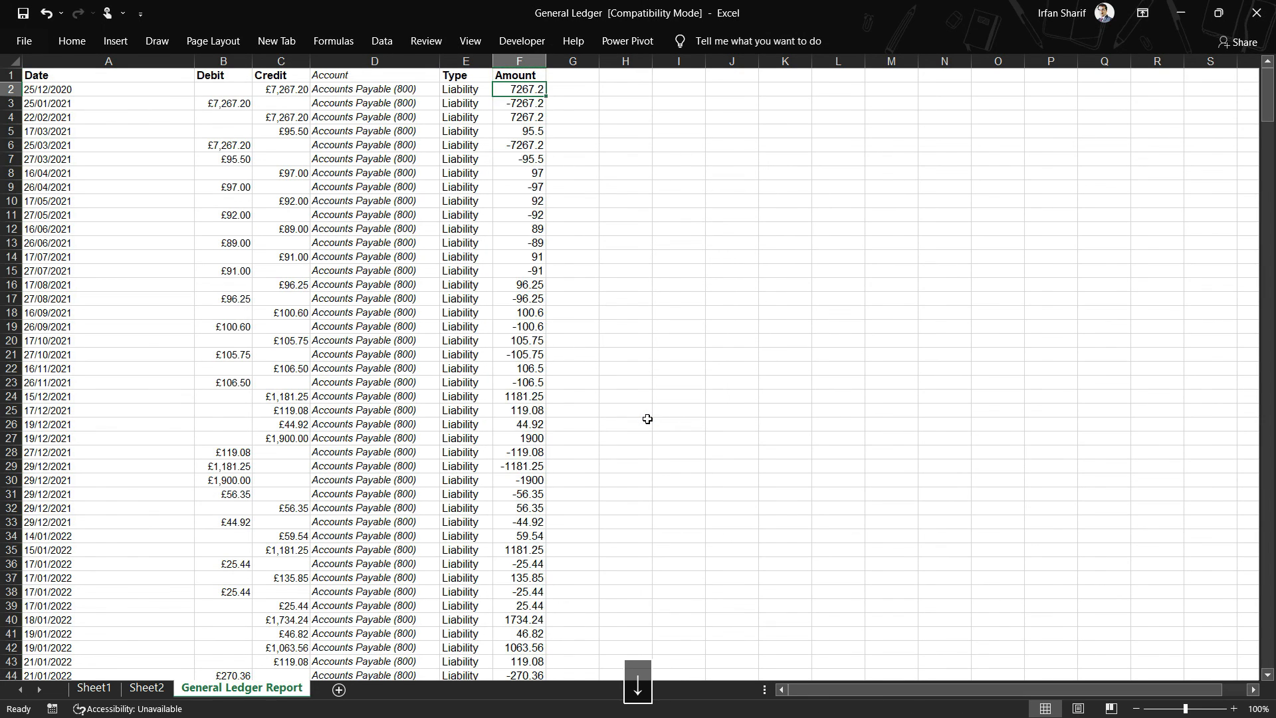
Step: Check the contents of the first Amount cells, F2 to F4, and look over the Debit column beside them
{"action": "key", "text": "F2"}
{"action": "key", "text": "Return"}
{"action": "key", "text": "F2"}
{"action": "key", "text": "Return"}
{"action": "key", "text": "F2"}
{"action": "key", "text": "Return"}
{"action": "key", "text": "Left"}
{"action": "key", "text": "Left"}
{"action": "key", "text": "Left"}
{"action": "key", "text": "Left"}
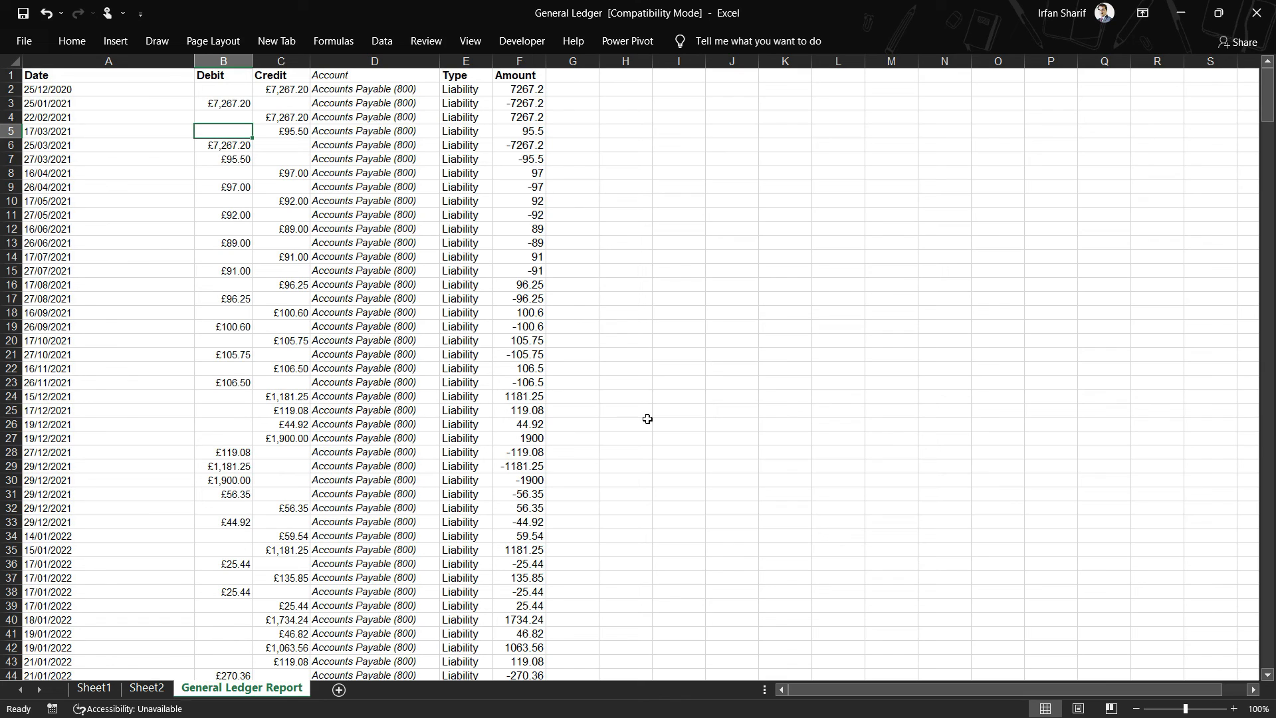
{"action": "left_click", "coordinate": [221, 89]}
{"action": "left_click", "coordinate": [221, 75]}
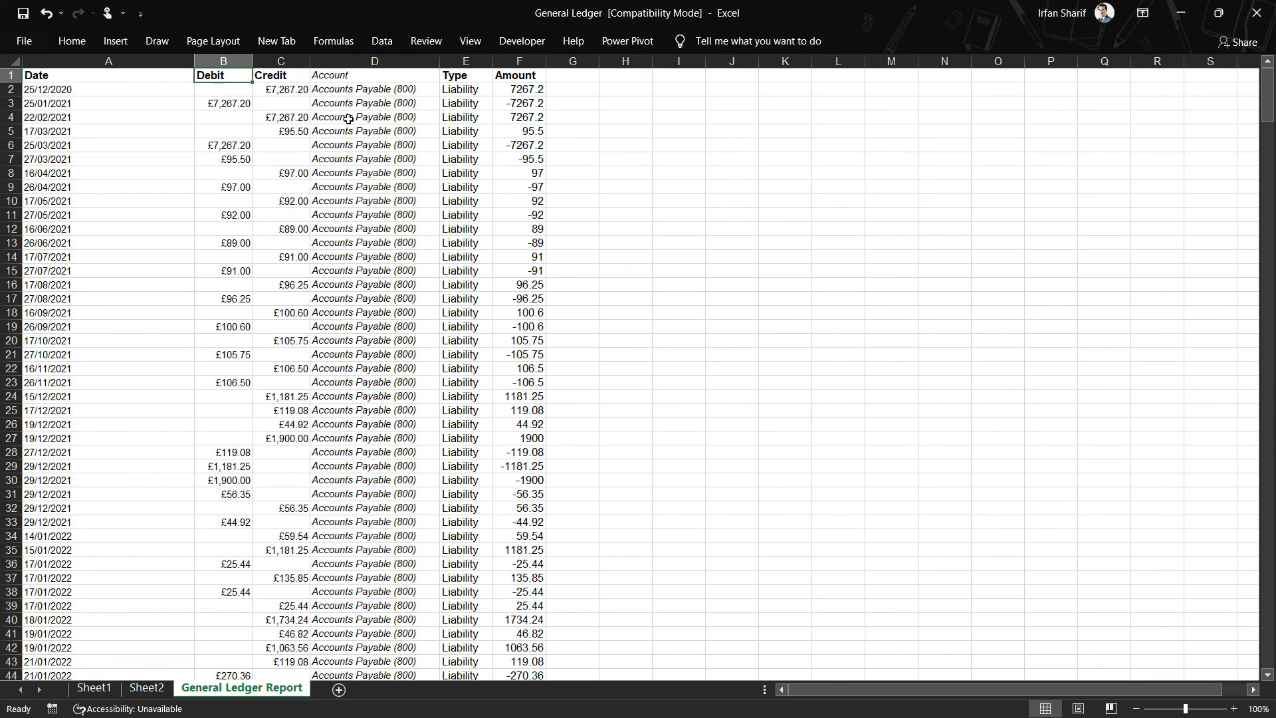
Step: Create a PivotTable on a new worksheet from the General Ledger Report range A1:F475
{"action": "left_click", "coordinate": [165, 79]}
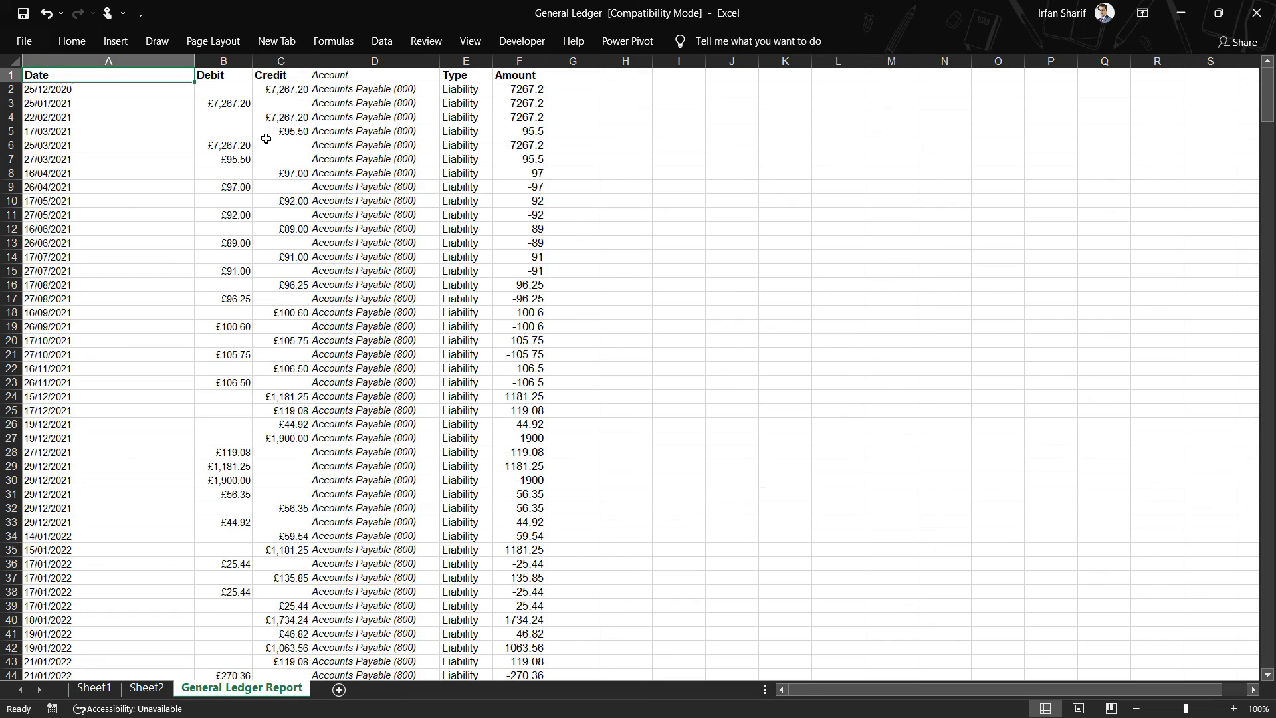
{"action": "left_click", "coordinate": [116, 41]}
{"action": "left_click", "coordinate": [29, 101]}
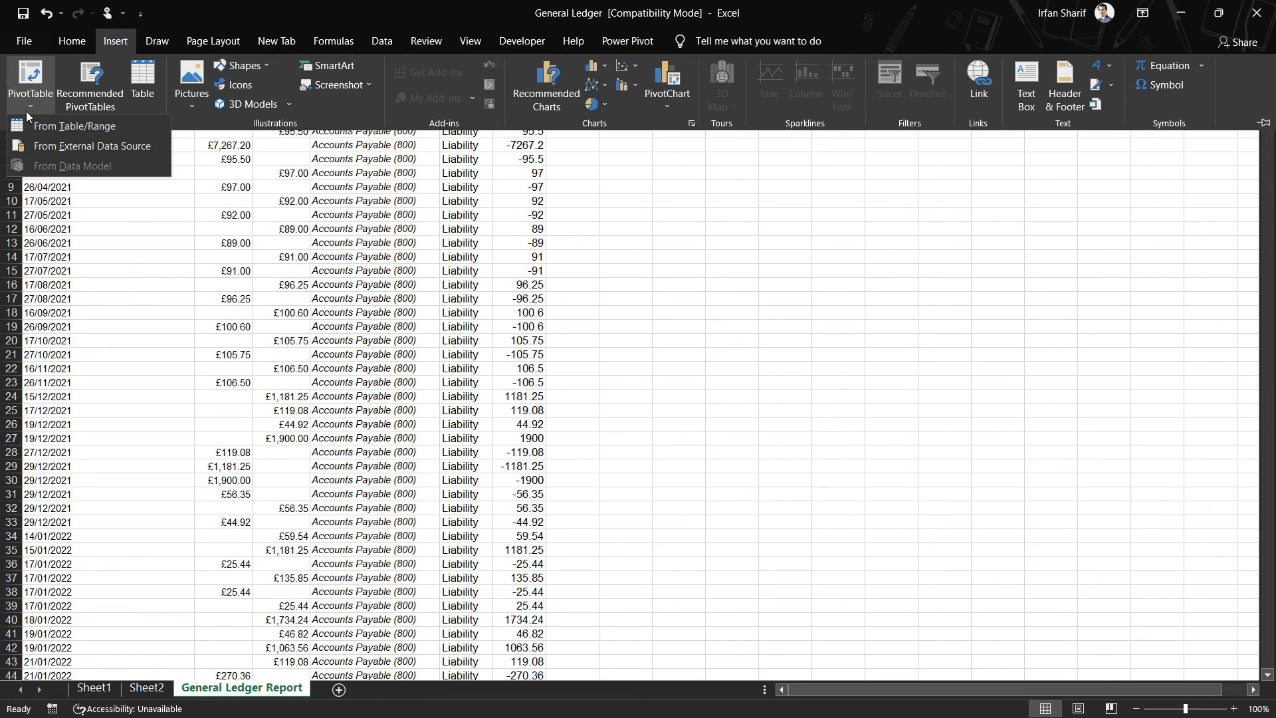
{"action": "left_click", "coordinate": [53, 124]}
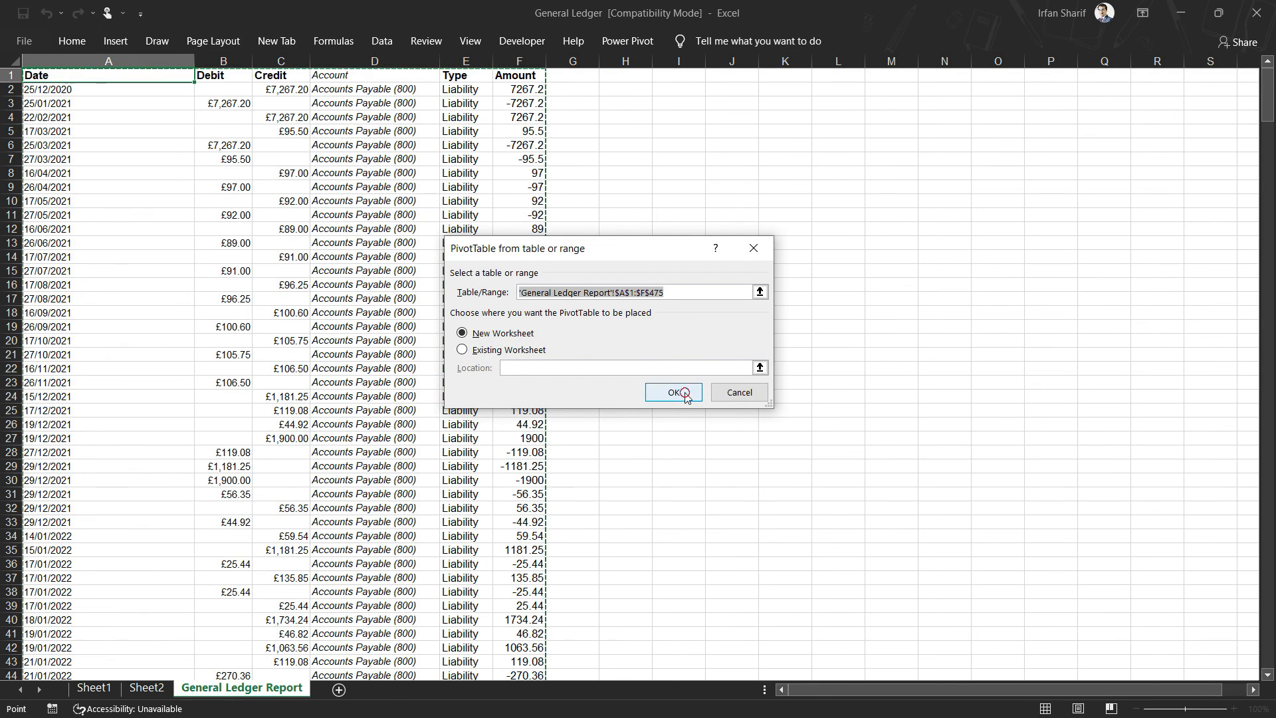
{"action": "left_click", "coordinate": [685, 393]}
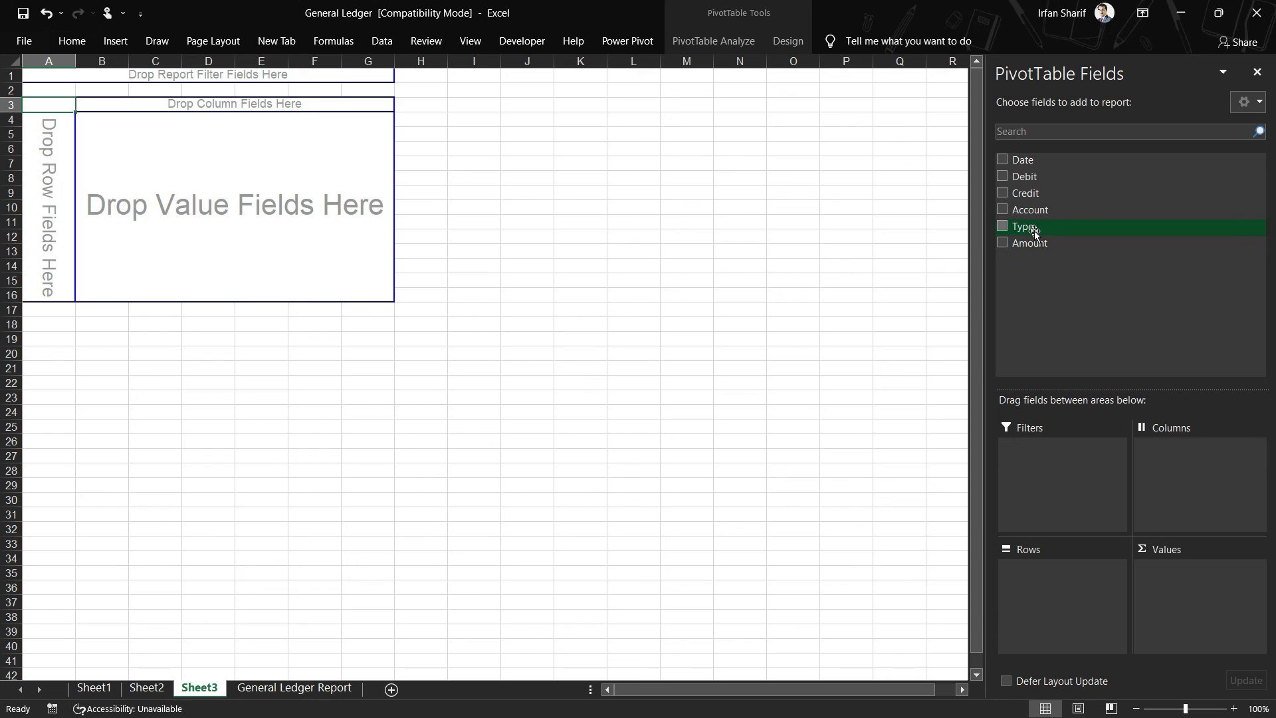
Step: Lay out the PivotTable with Type as filter, Account as rows, and the sums of Amount, Debit and Credit as values
{"action": "left_click_drag", "start_coordinate": [1034, 227], "coordinate": [1074, 466]}
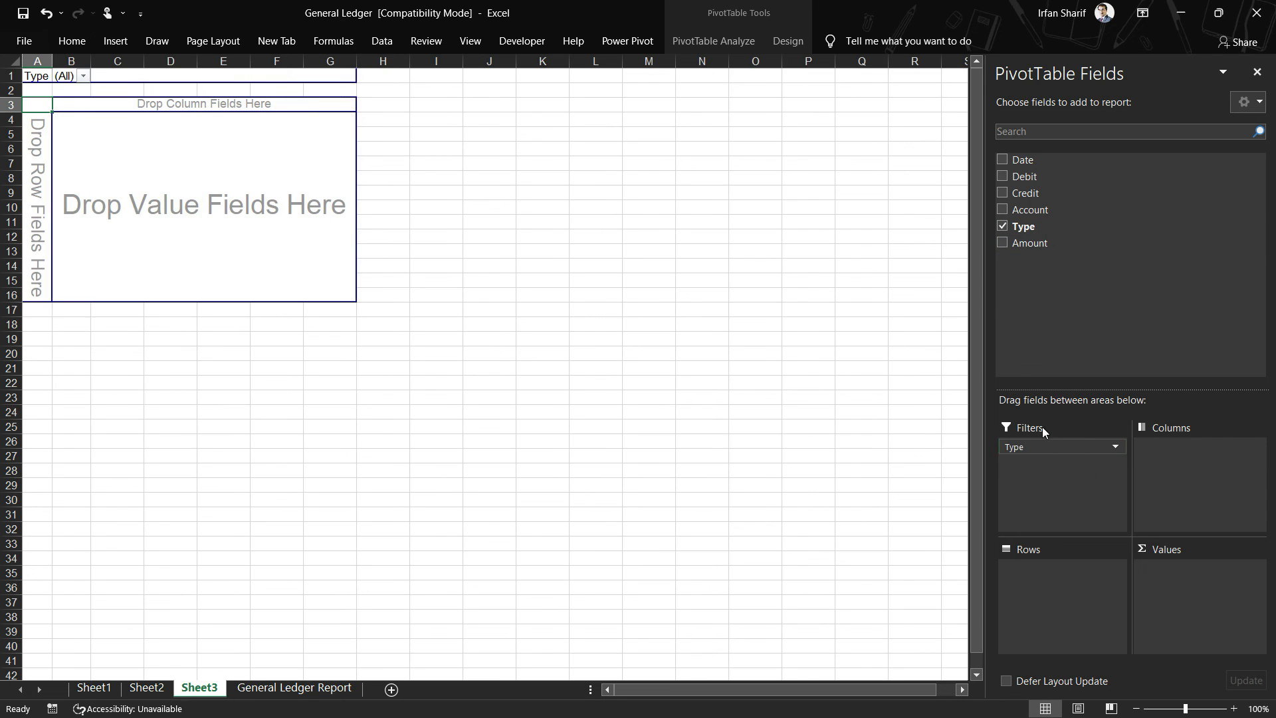
{"action": "left_click_drag", "start_coordinate": [1036, 216], "coordinate": [1054, 587]}
{"action": "left_click_drag", "start_coordinate": [1028, 243], "coordinate": [1212, 590]}
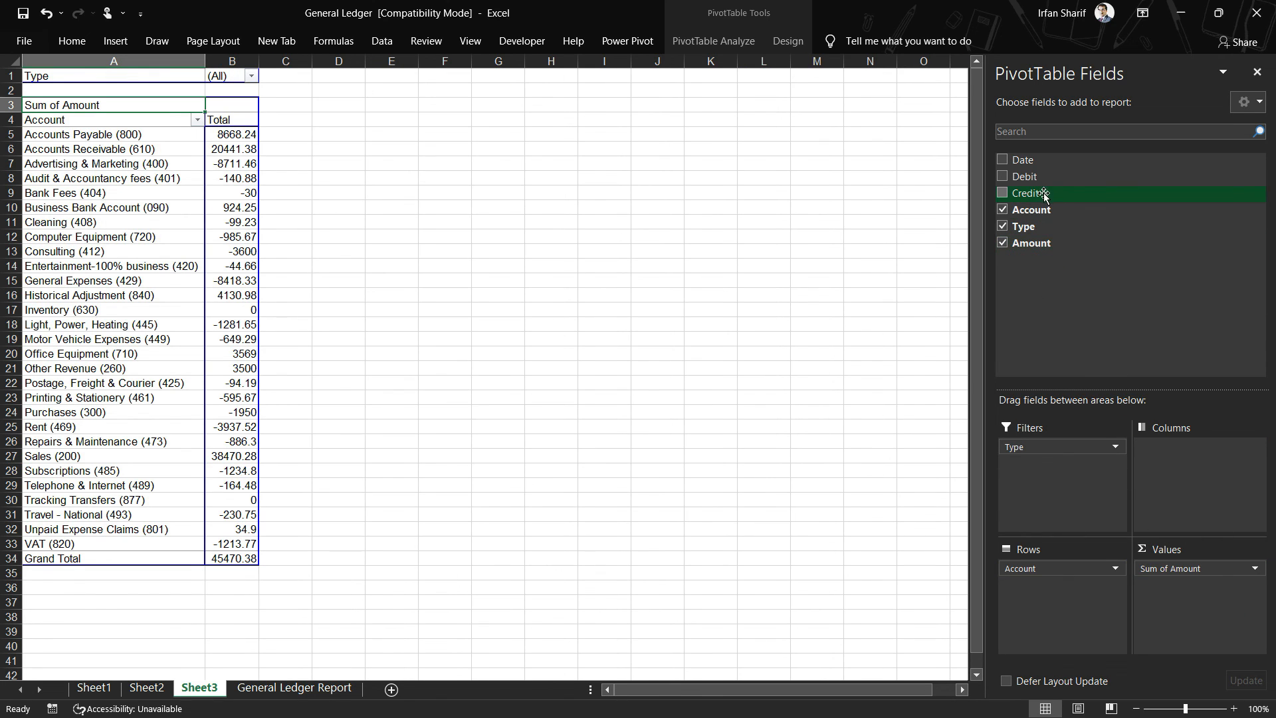
{"action": "left_click_drag", "start_coordinate": [1034, 177], "coordinate": [1210, 622]}
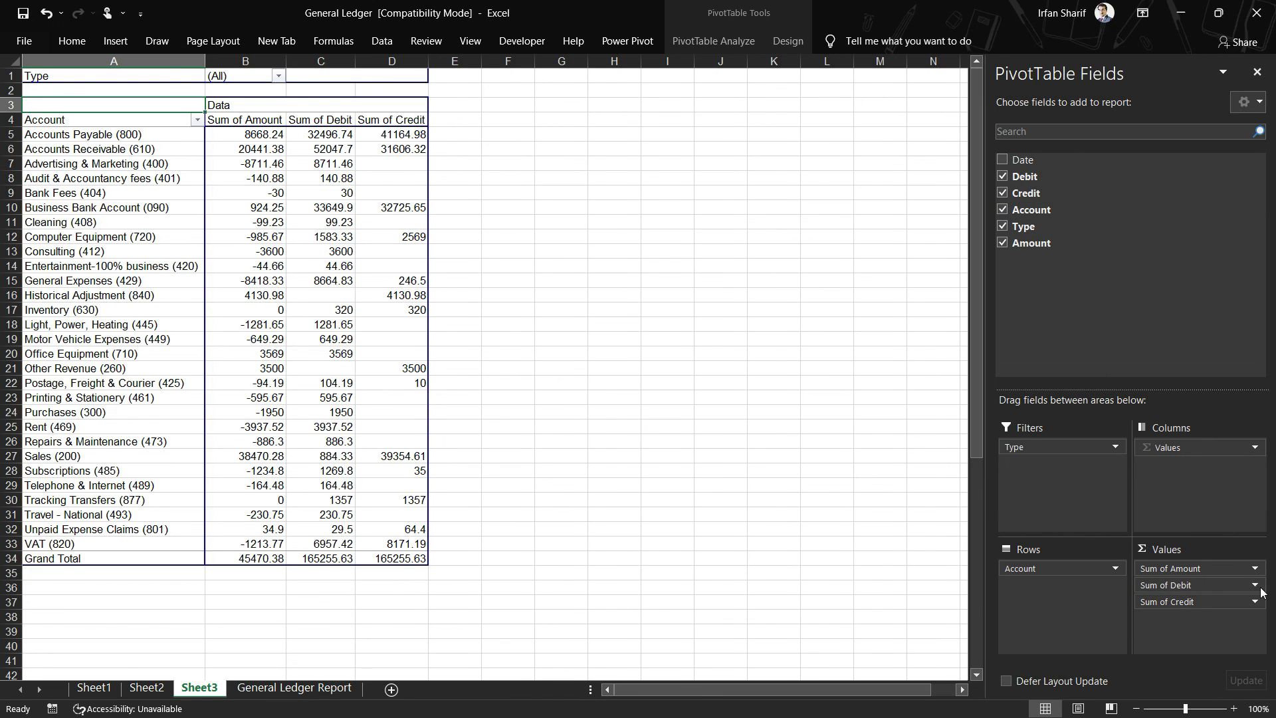
Step: Filter the PivotTable's Type field to multiple items, keeping only Expense and Income
{"action": "left_click", "coordinate": [279, 76]}
{"action": "left_click", "coordinate": [96, 261]}
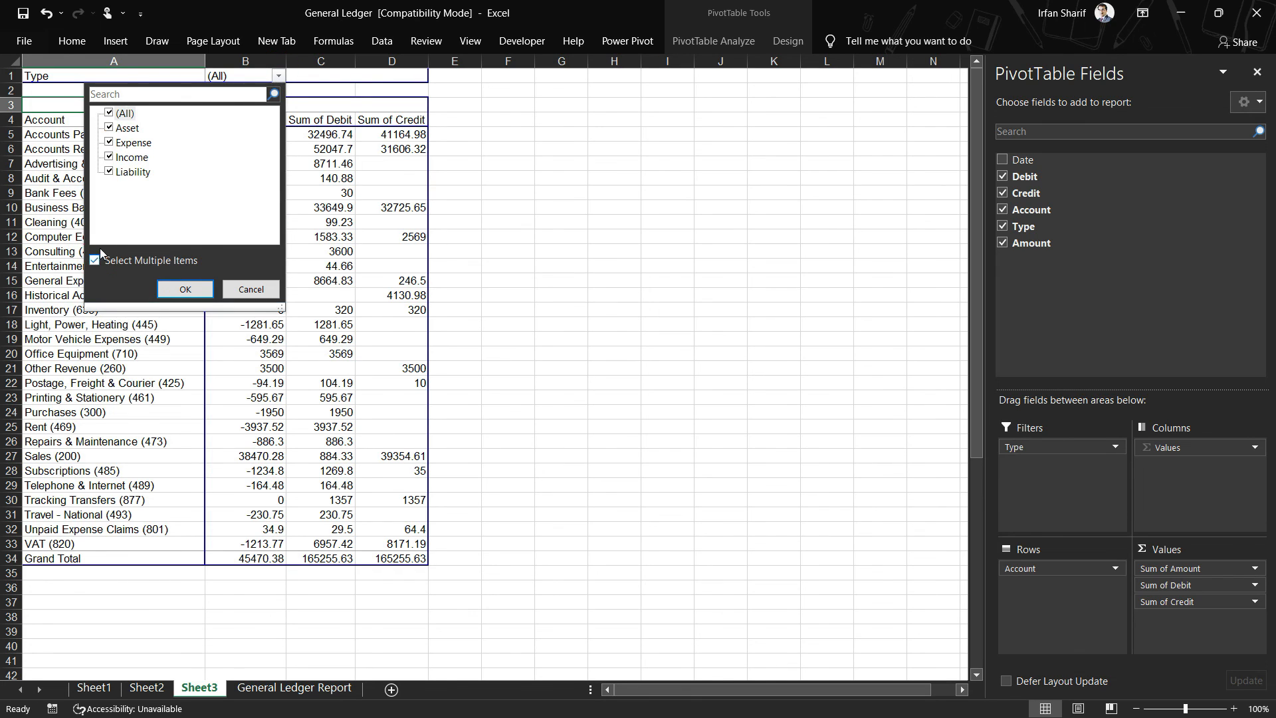
{"action": "left_click", "coordinate": [110, 114]}
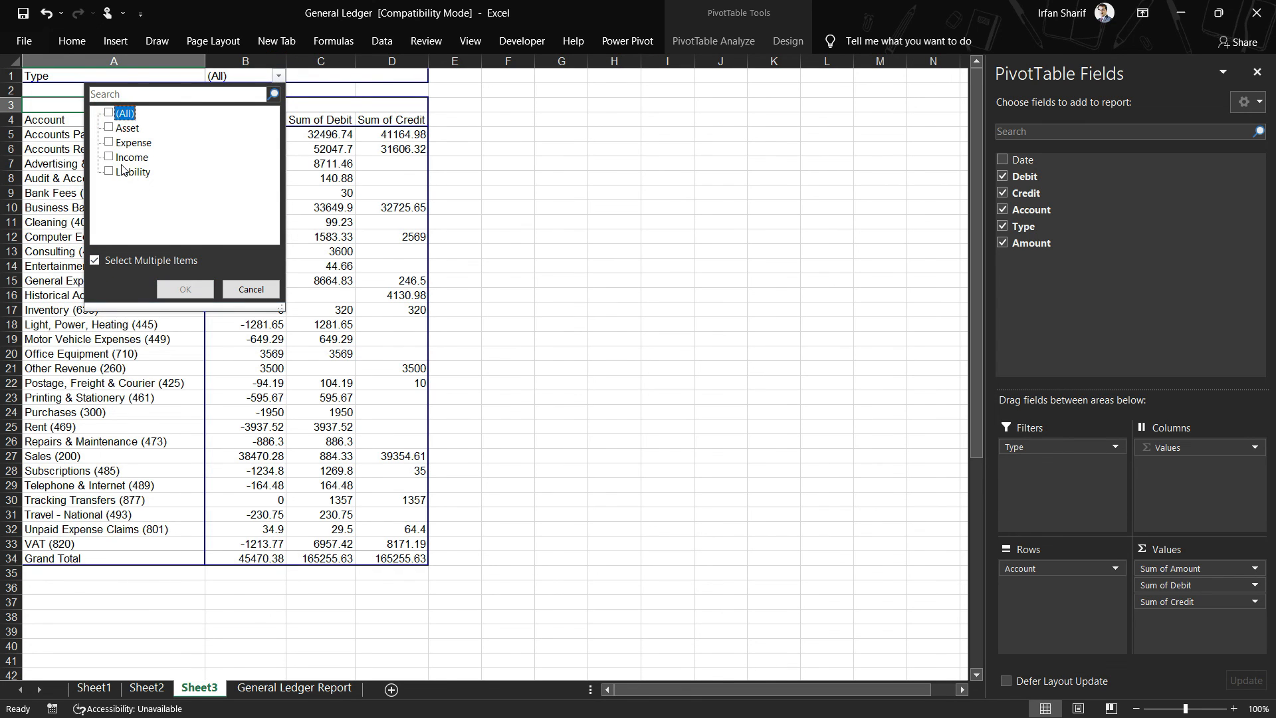
{"action": "left_click", "coordinate": [110, 157]}
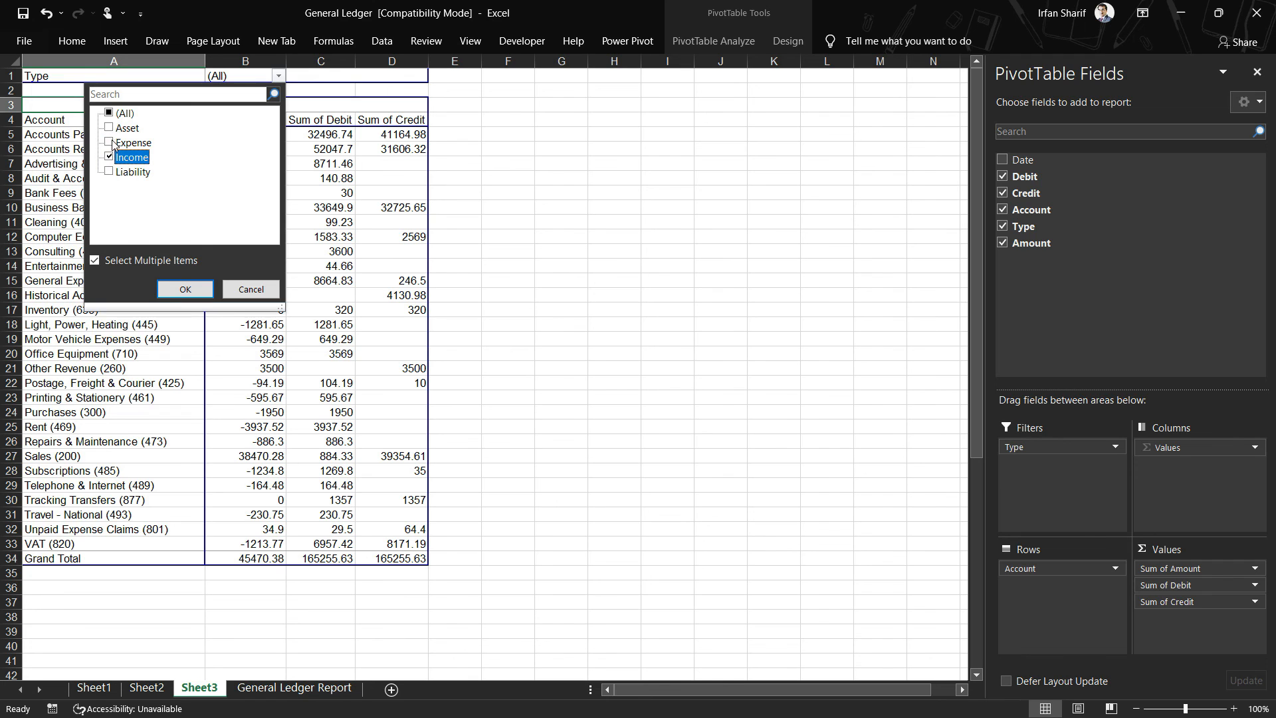
{"action": "left_click", "coordinate": [109, 142]}
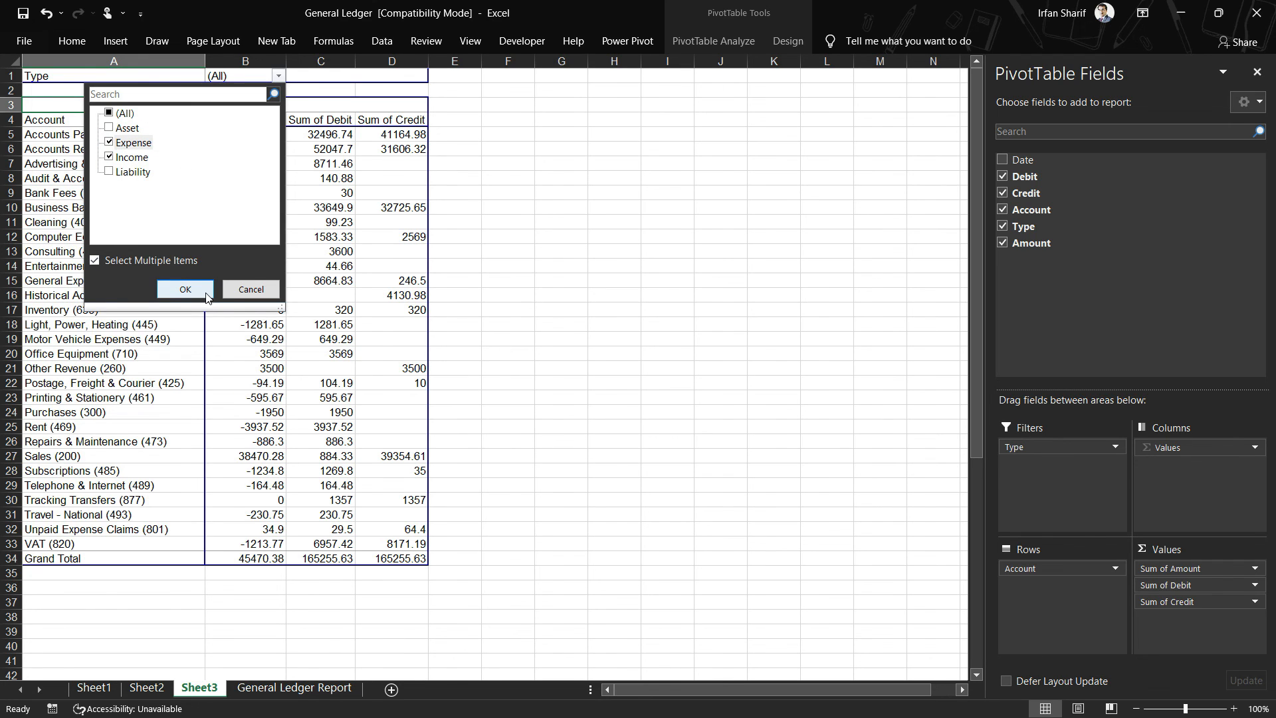
{"action": "left_click", "coordinate": [207, 297]}
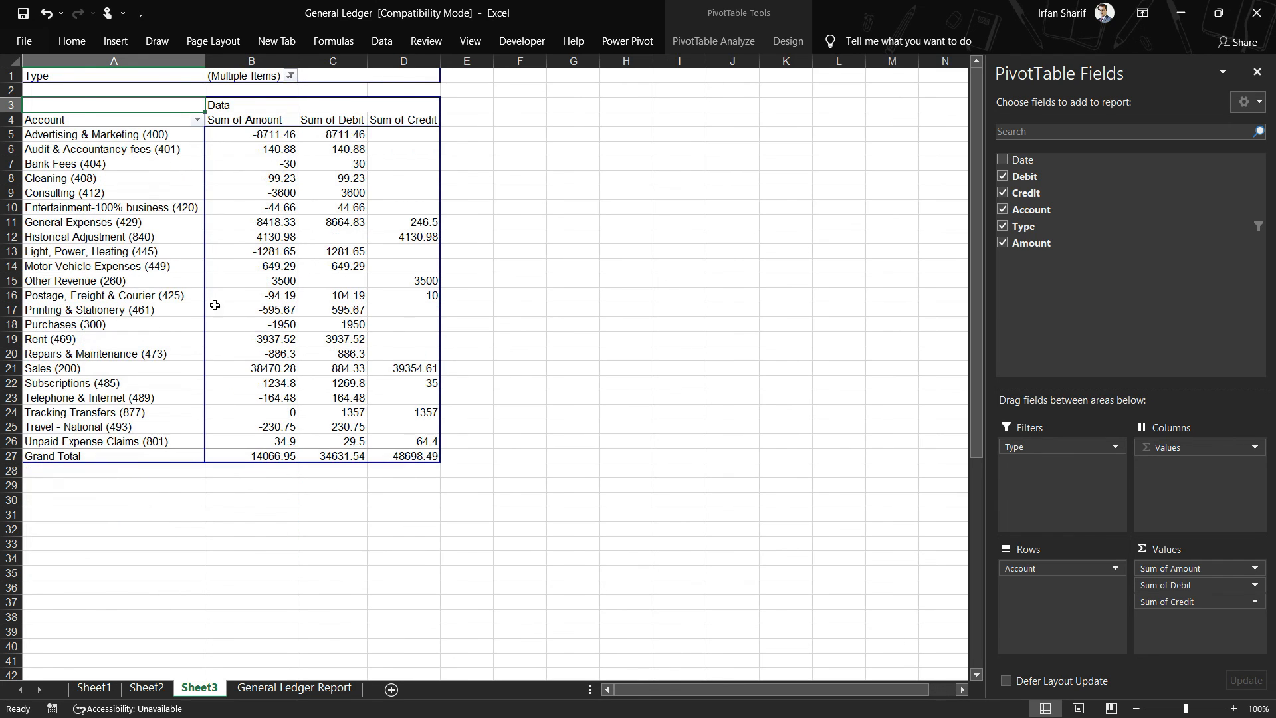
Step: Cross-check the Sum of Amount total by subtracting the Sum of Debit grand total from the Sum of Credit grand total in D29
{"action": "left_click", "coordinate": [379, 487]}
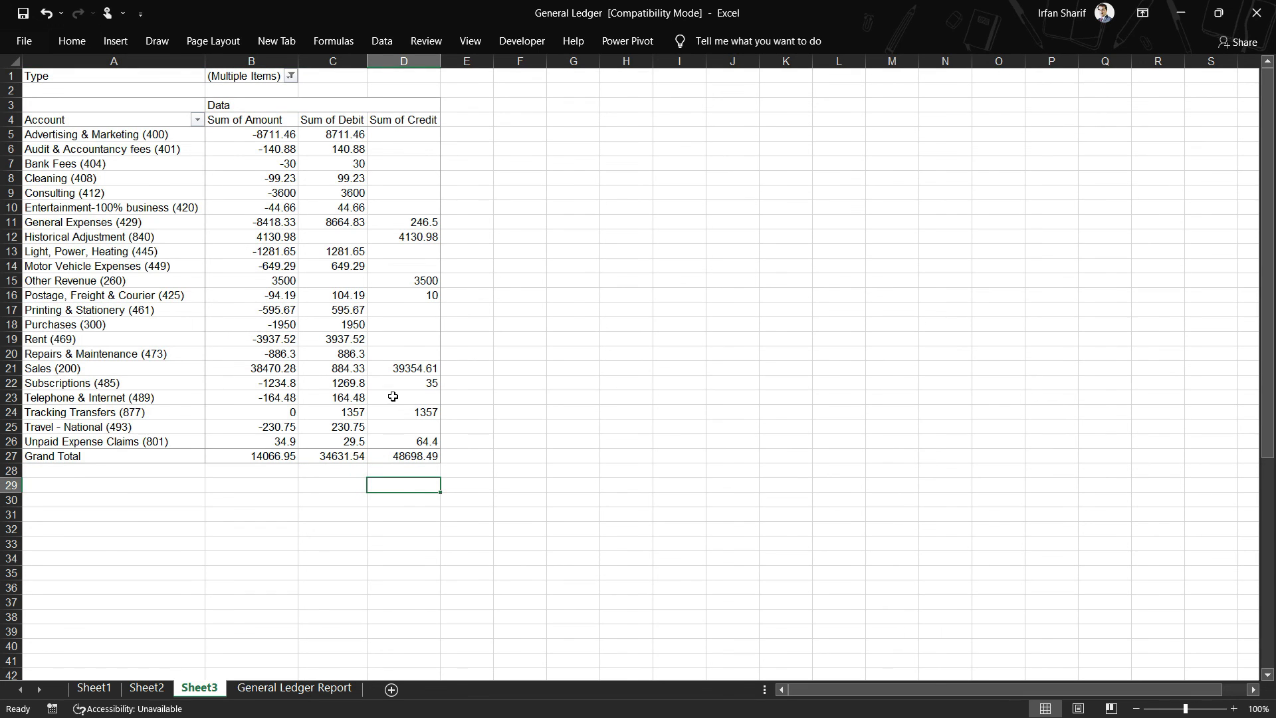
{"action": "left_click", "coordinate": [275, 424]}
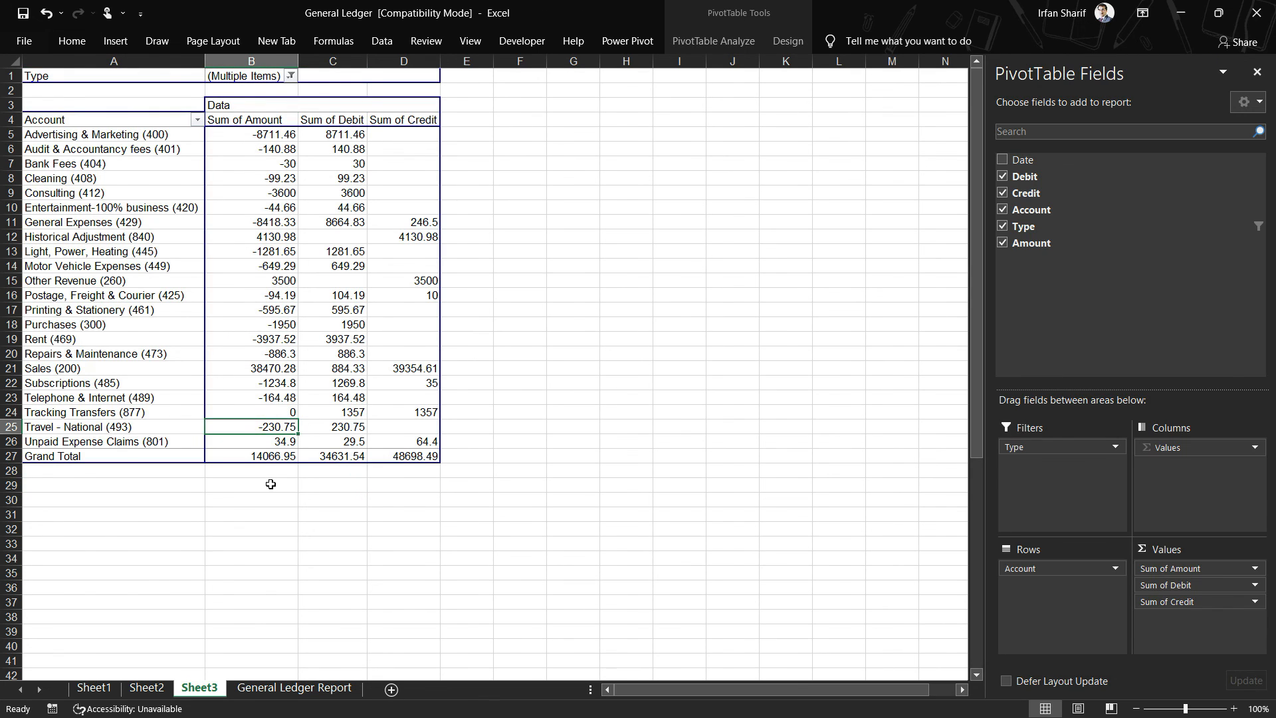
{"action": "left_click", "coordinate": [260, 459]}
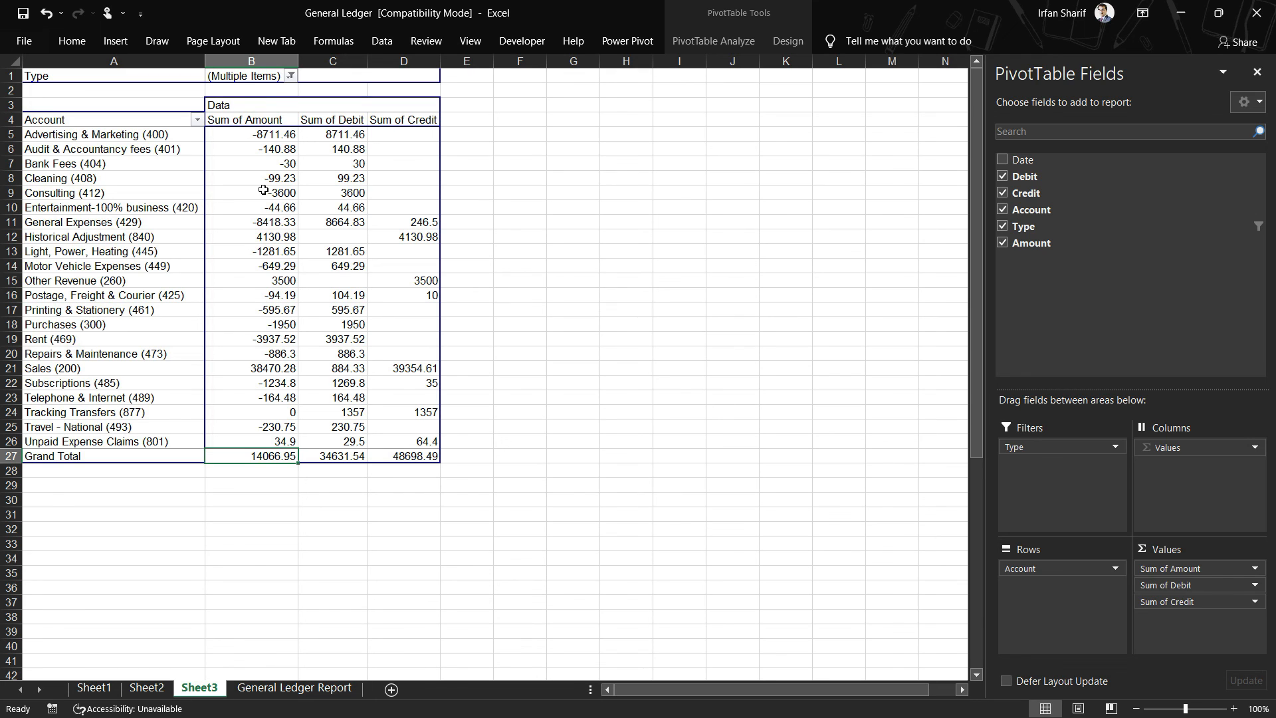
{"action": "mouse_move", "coordinate": [263, 191]}
{"action": "left_click", "coordinate": [409, 486]}
{"action": "type", "text": "="}
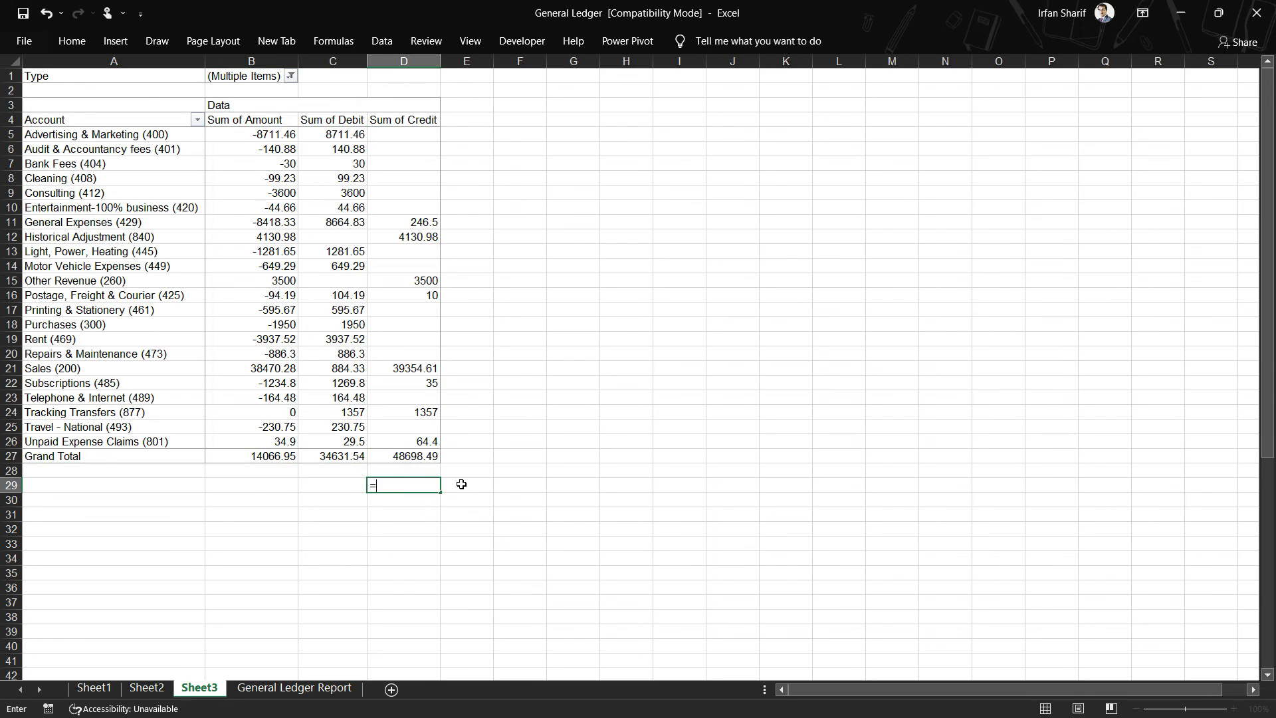
{"action": "key", "text": "Up"}
{"action": "key", "text": "Up"}
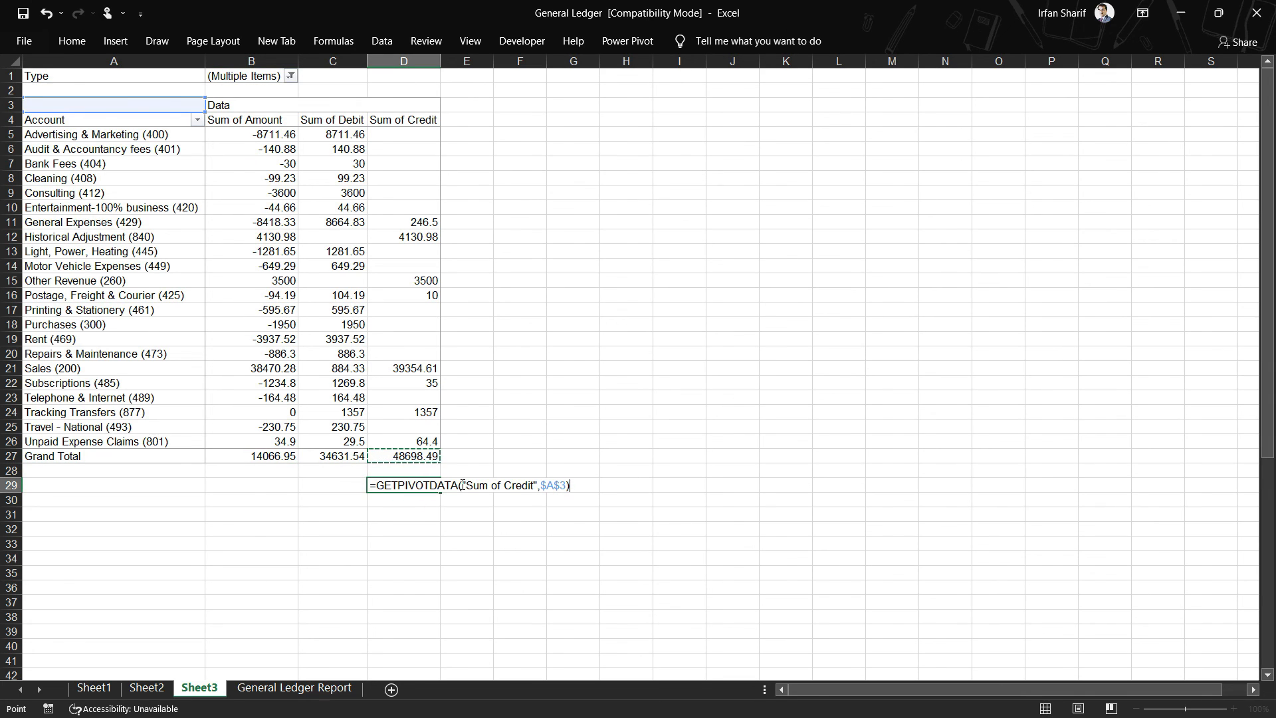
{"action": "type", "text": "-"}
{"action": "key", "text": "Up"}
{"action": "key", "text": "Up"}
{"action": "key", "text": "Left"}
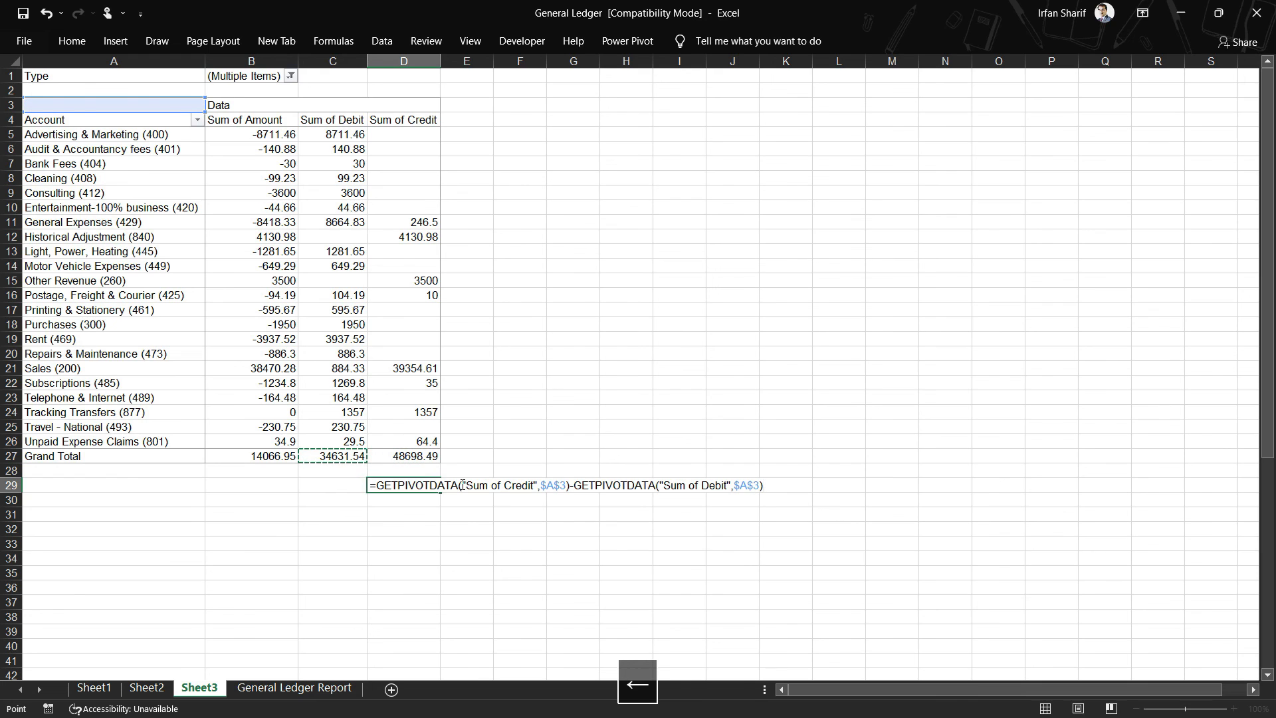
{"action": "key", "text": "Return"}
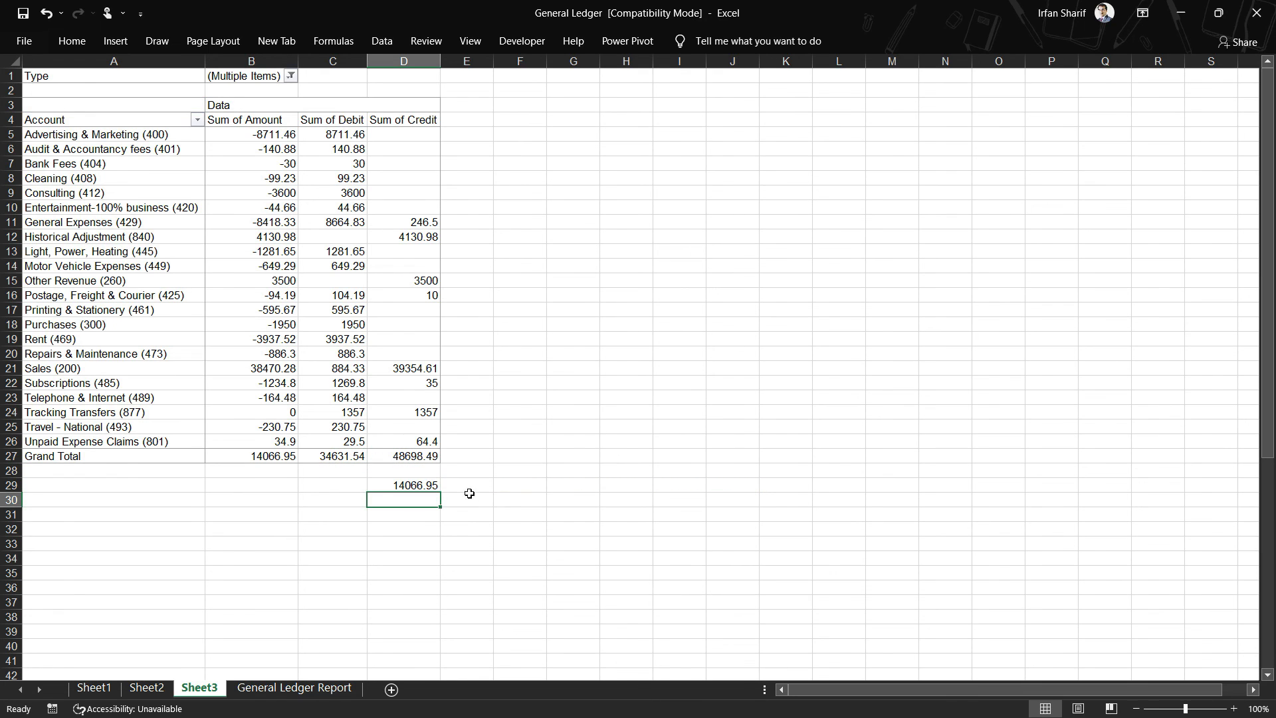
Step: Compare the Sum of Amount grand total with D29 and review the Type filter's selected items, leaving the filter as it is
{"action": "left_click", "coordinate": [270, 457]}
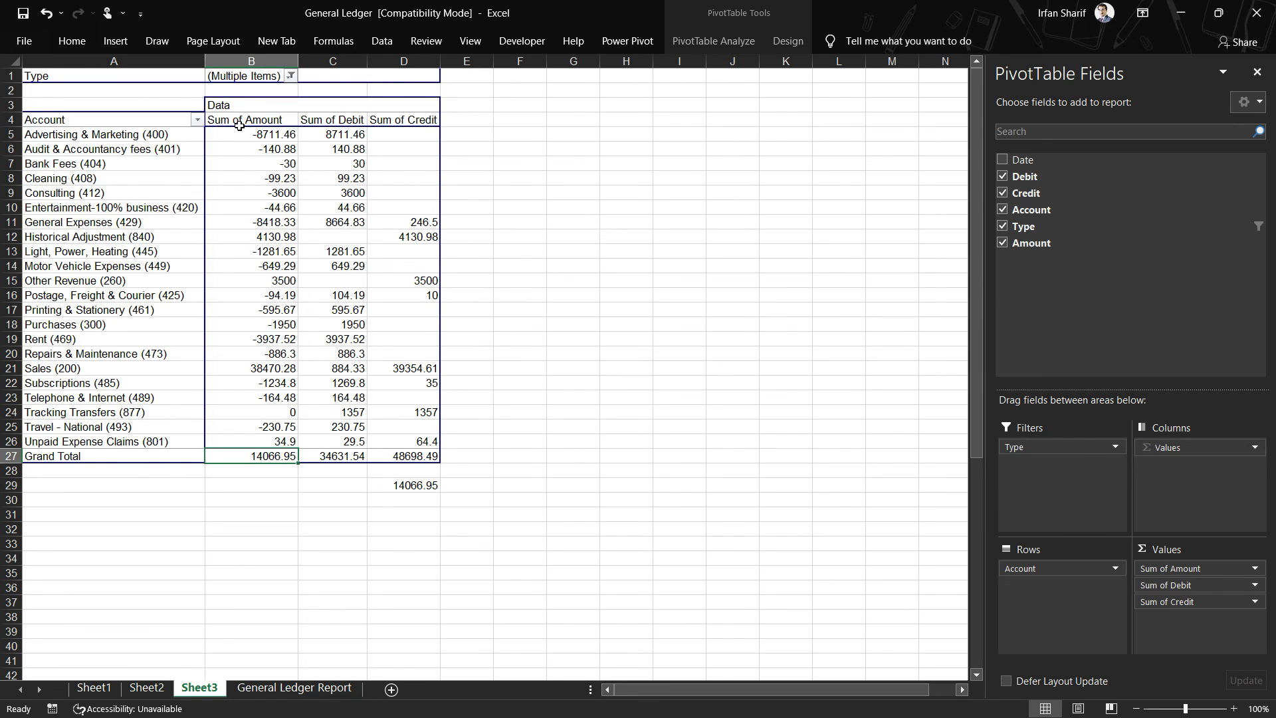
{"action": "left_click", "coordinate": [291, 76]}
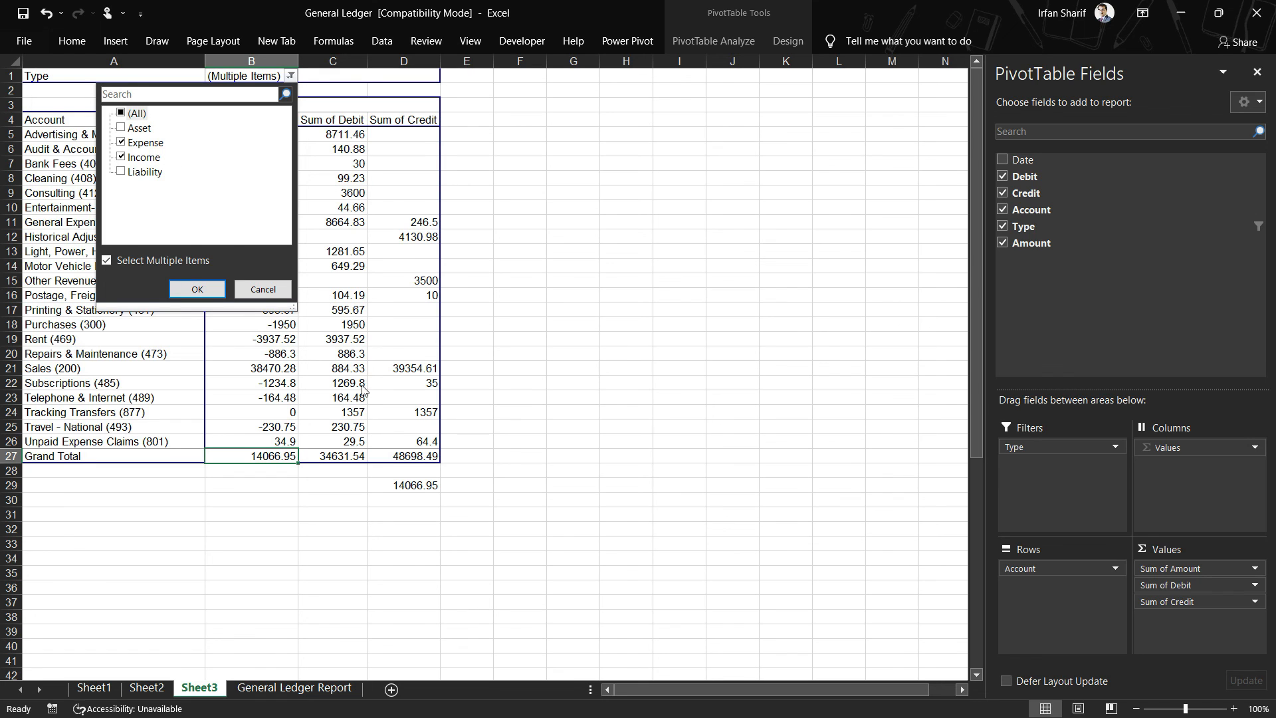
{"action": "left_click", "coordinate": [263, 290]}
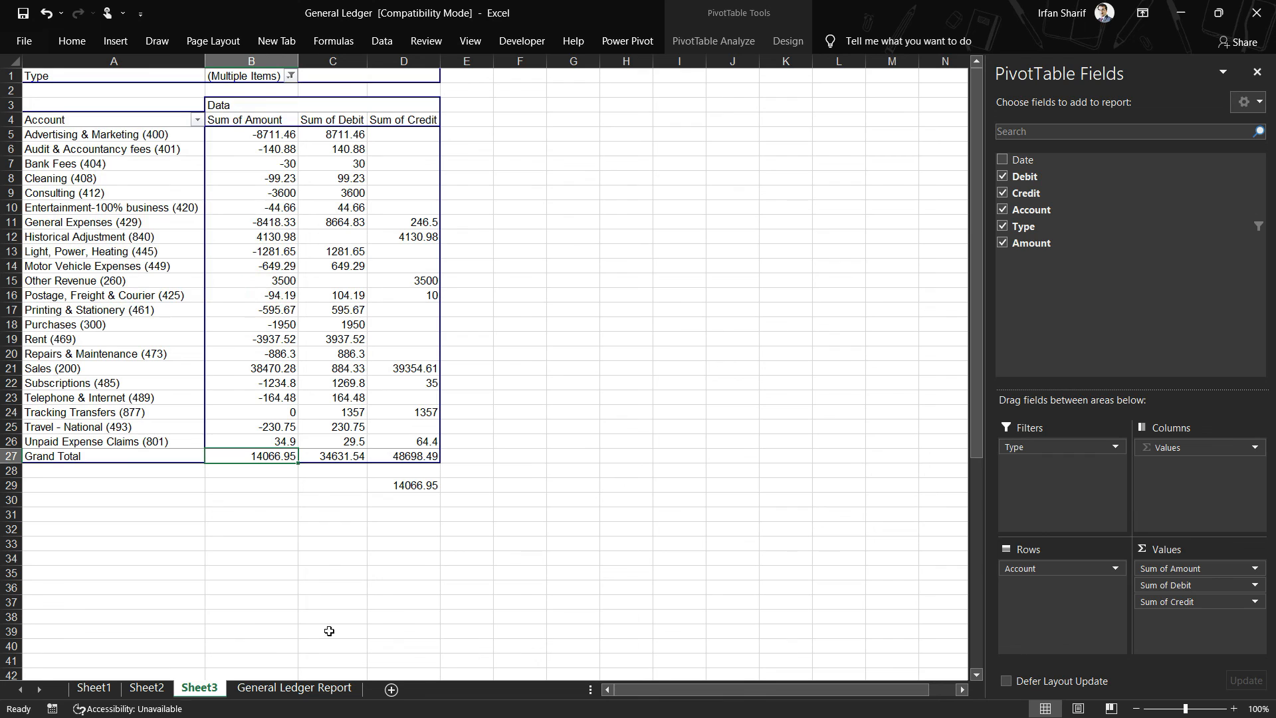
Step: Permanently delete the PivotTable worksheet Sheet3
{"action": "right_click", "coordinate": [208, 689]}
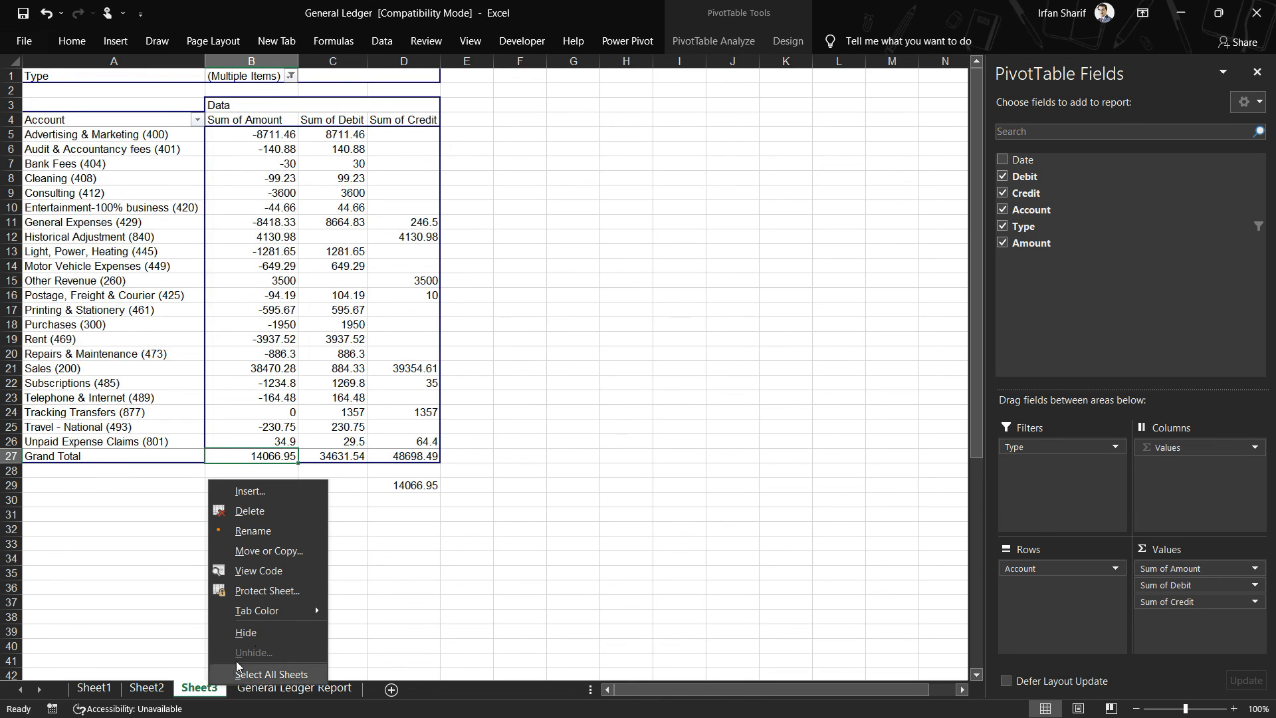
{"action": "left_click", "coordinate": [252, 523]}
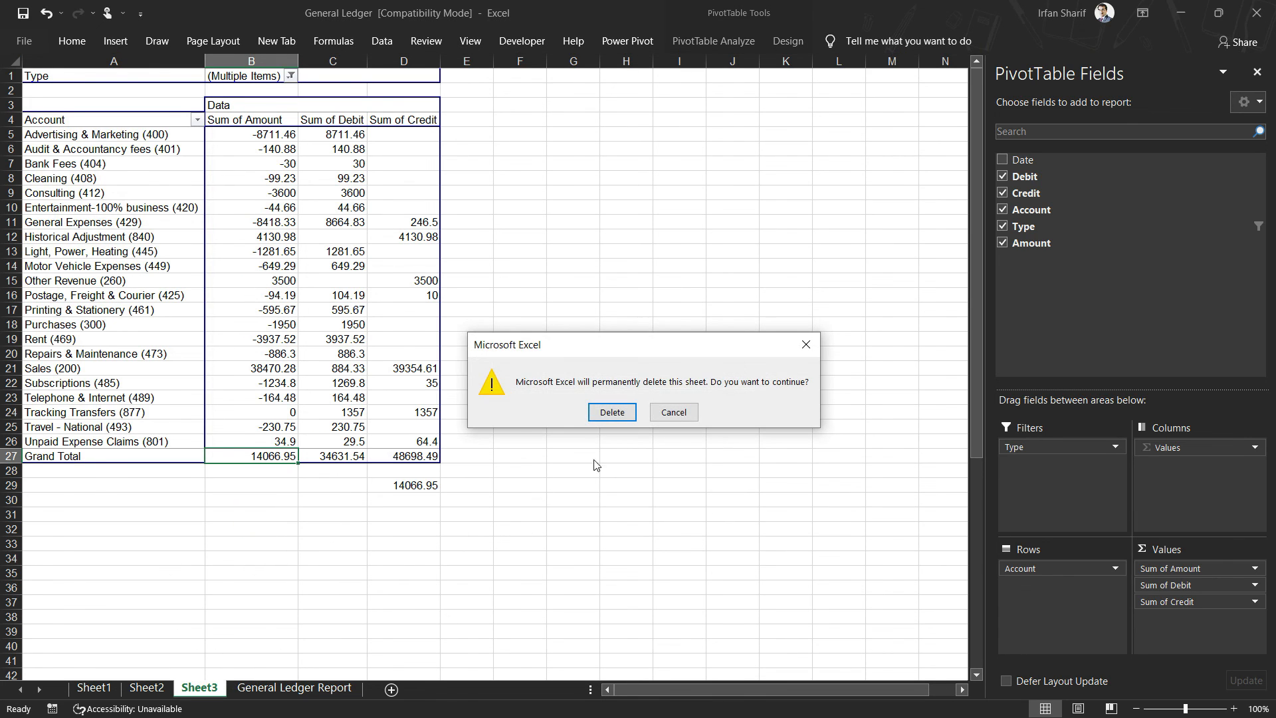
{"action": "left_click", "coordinate": [612, 413]}
Step: Delete the Debit and Credit columns from the General Ledger Report sheet
{"action": "left_click", "coordinate": [459, 302]}
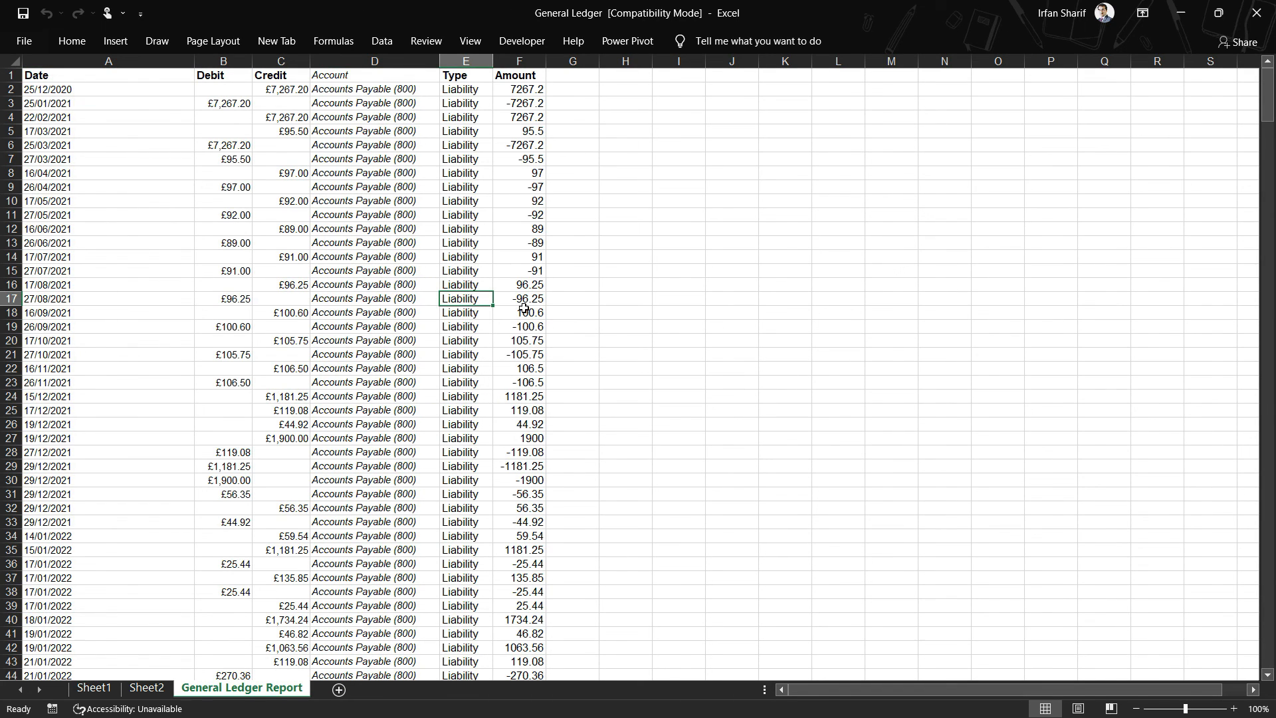
{"action": "key", "text": "Left"}
{"action": "key", "text": "Left"}
{"action": "key", "text": "Left"}
{"action": "key", "text": "ctrl+space"}
{"action": "key", "text": "shift+Right"}
{"action": "key", "text": "ctrl+minus"}
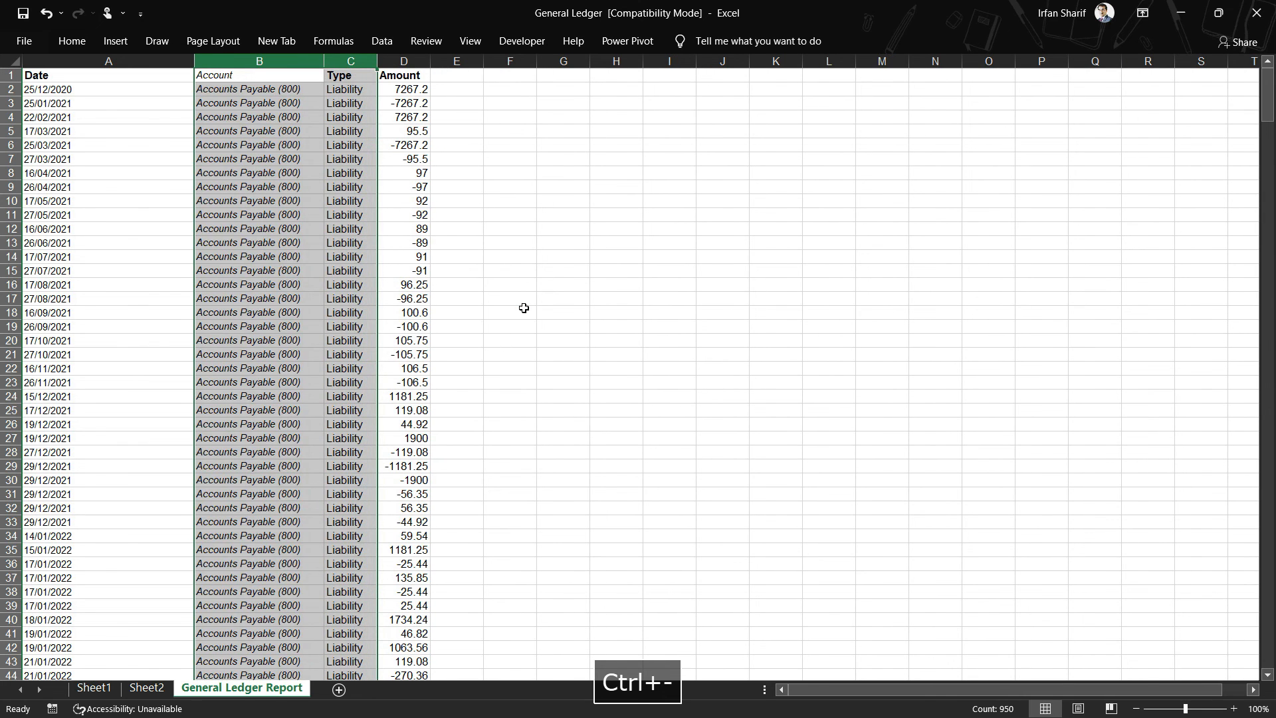
{"action": "key", "text": "Up"}
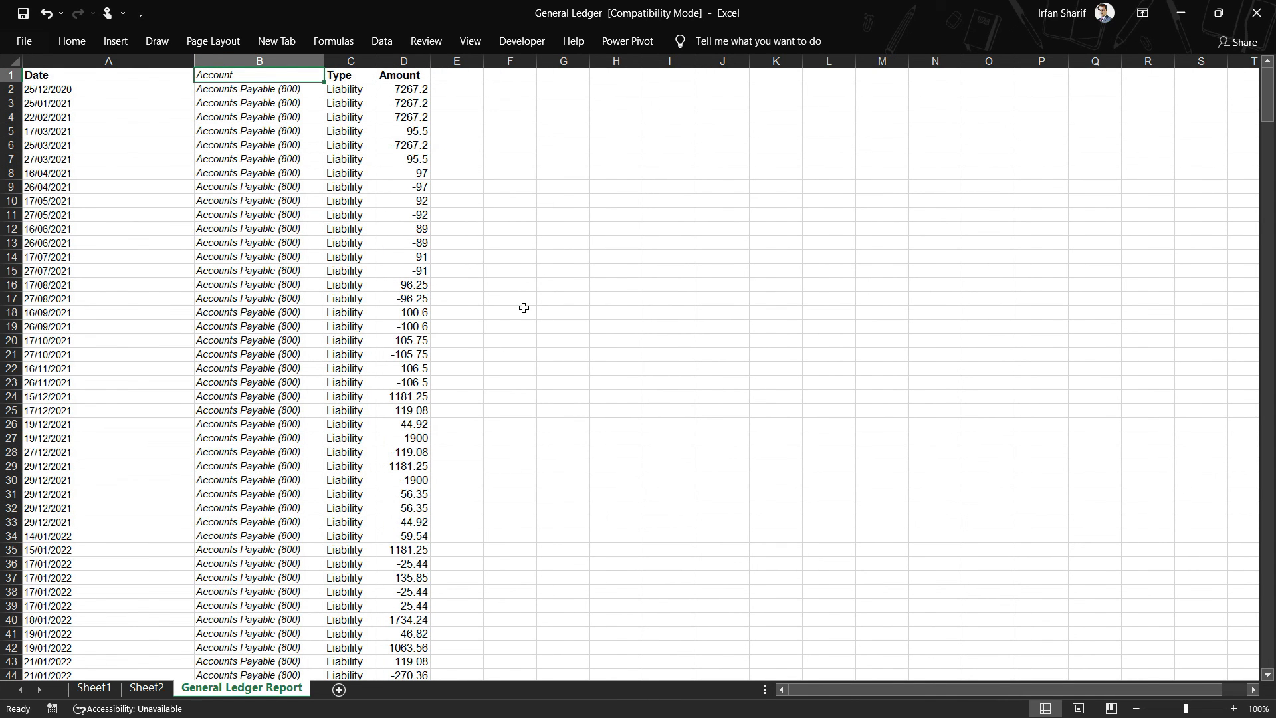